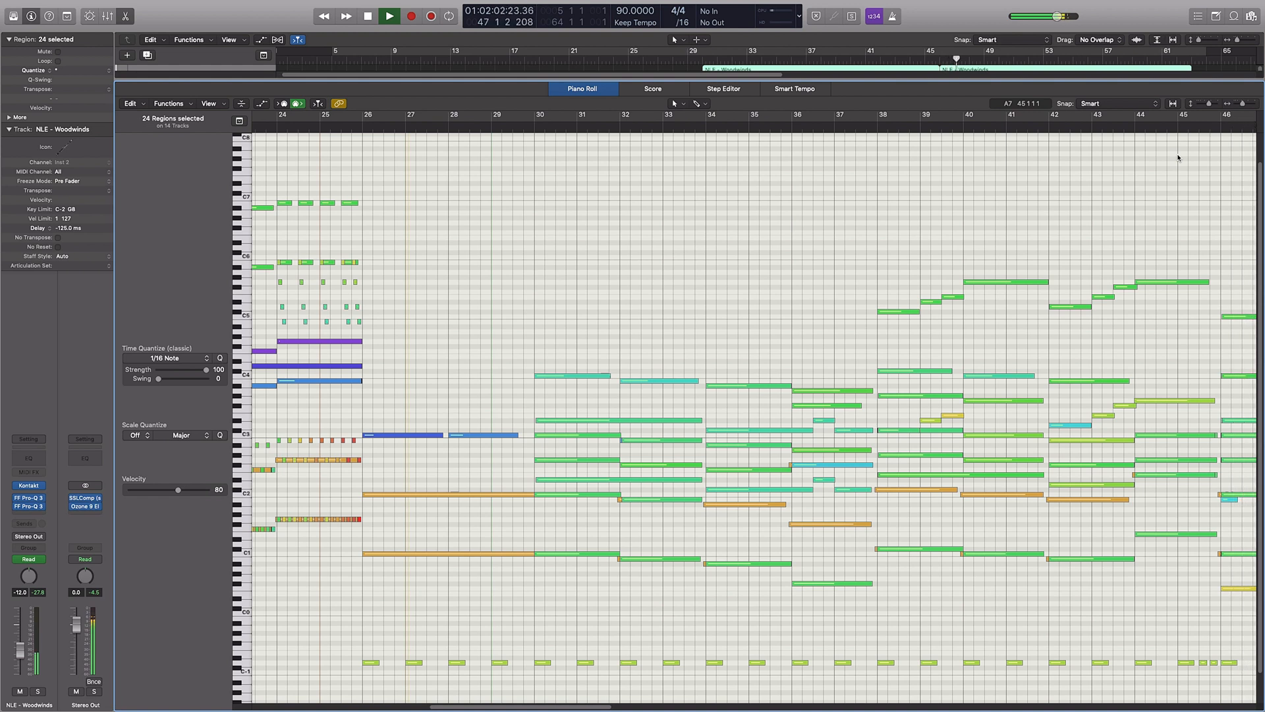
# - Turn on Scroll in Play for the Piano Roll while the full arrangement plays
pyautogui.hscroll(10, 1134, 172)
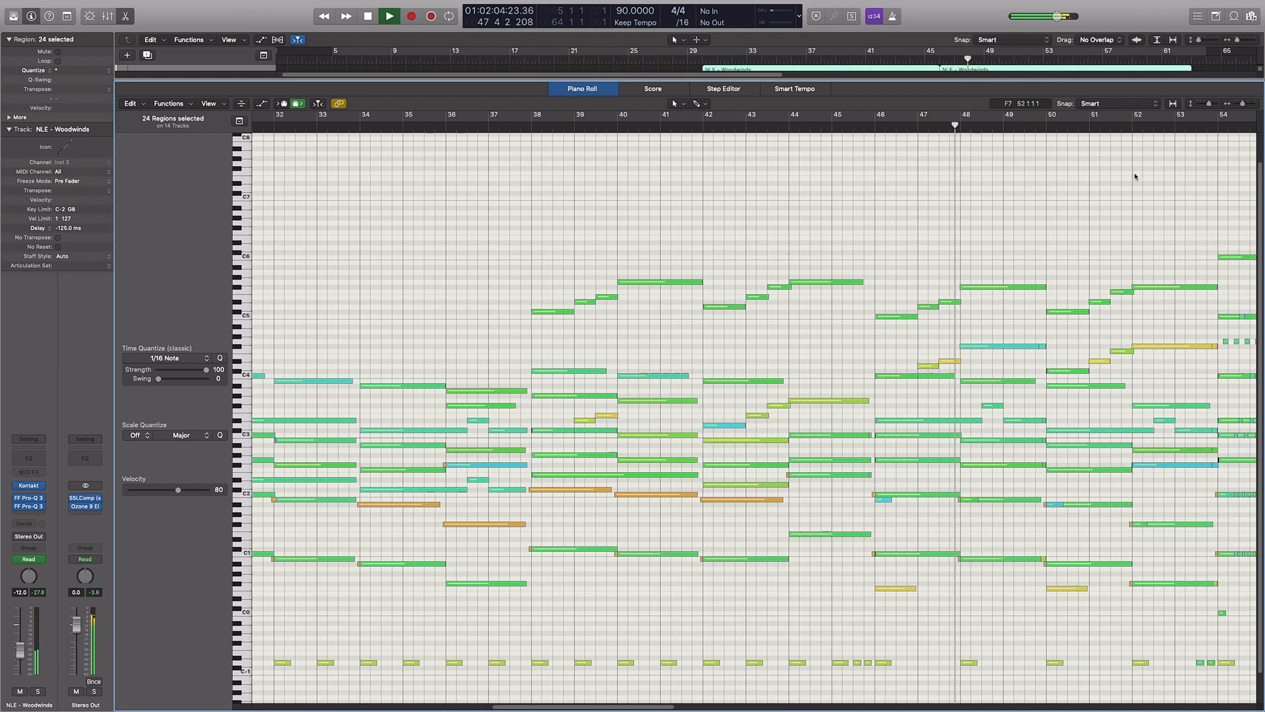
pyautogui.hscroll(5, 1134, 176)
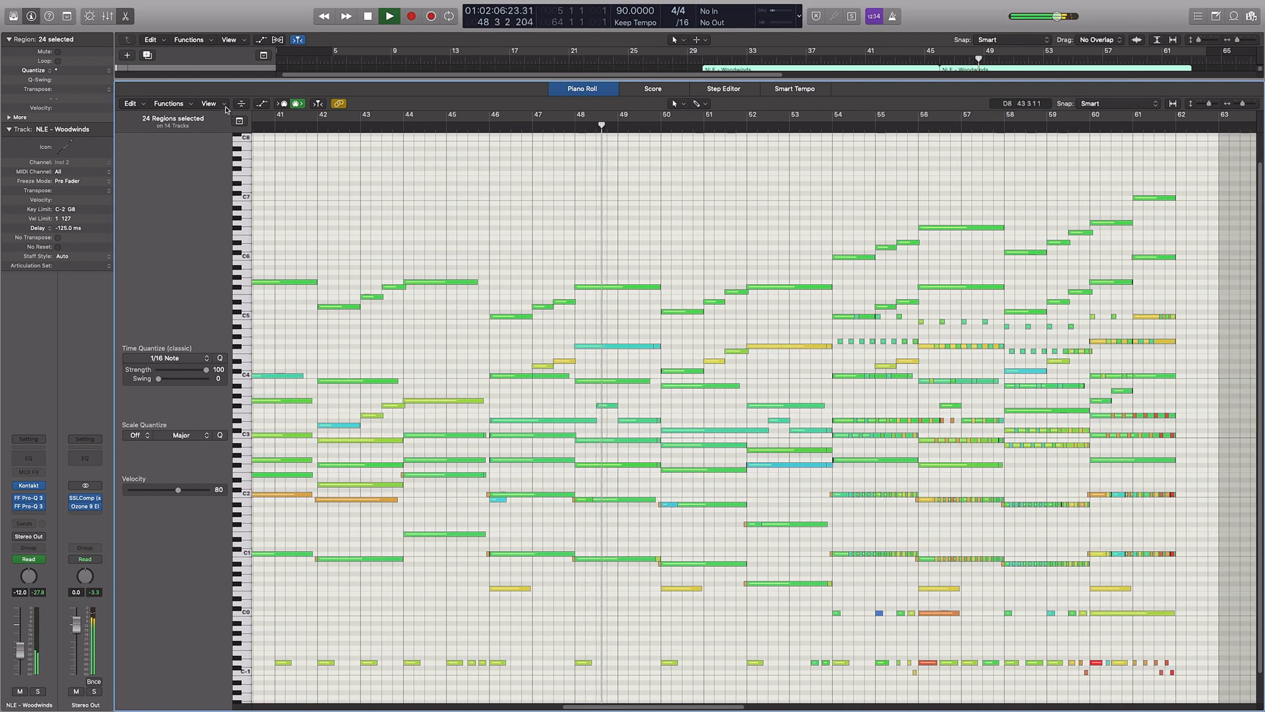
pyautogui.click(224, 104)
pyautogui.click(245, 196)
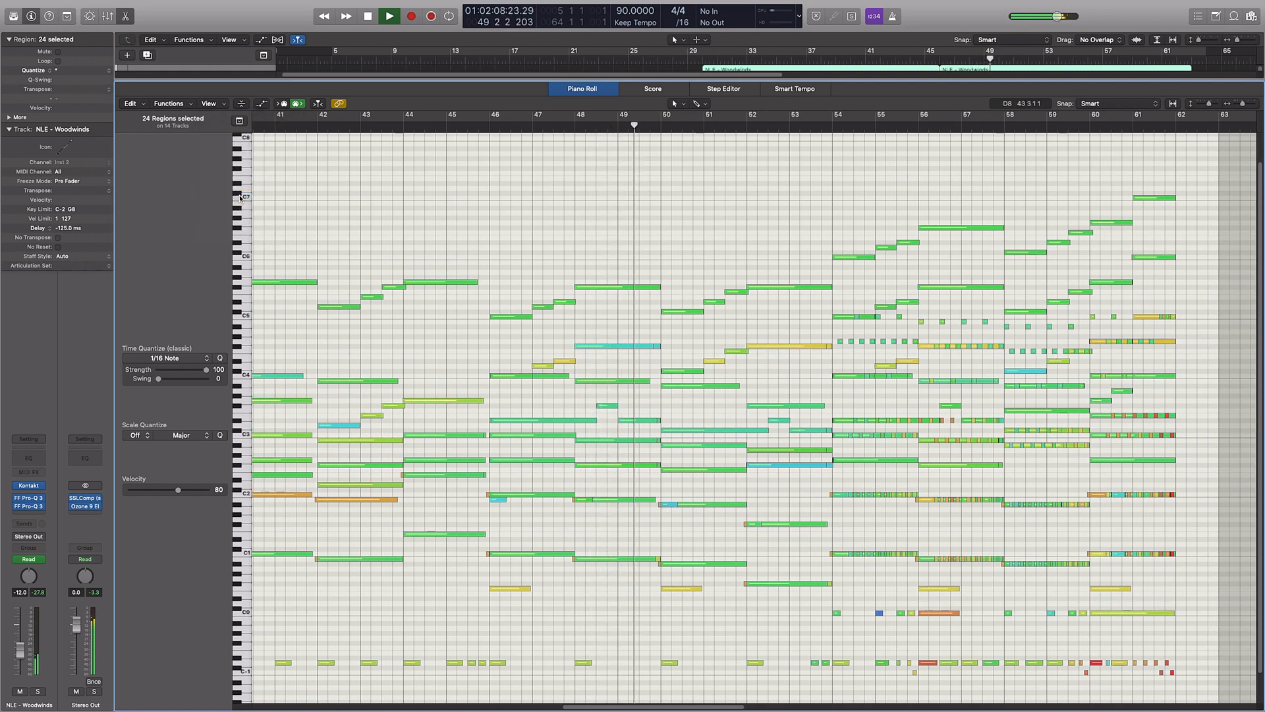
pyautogui.click(209, 104)
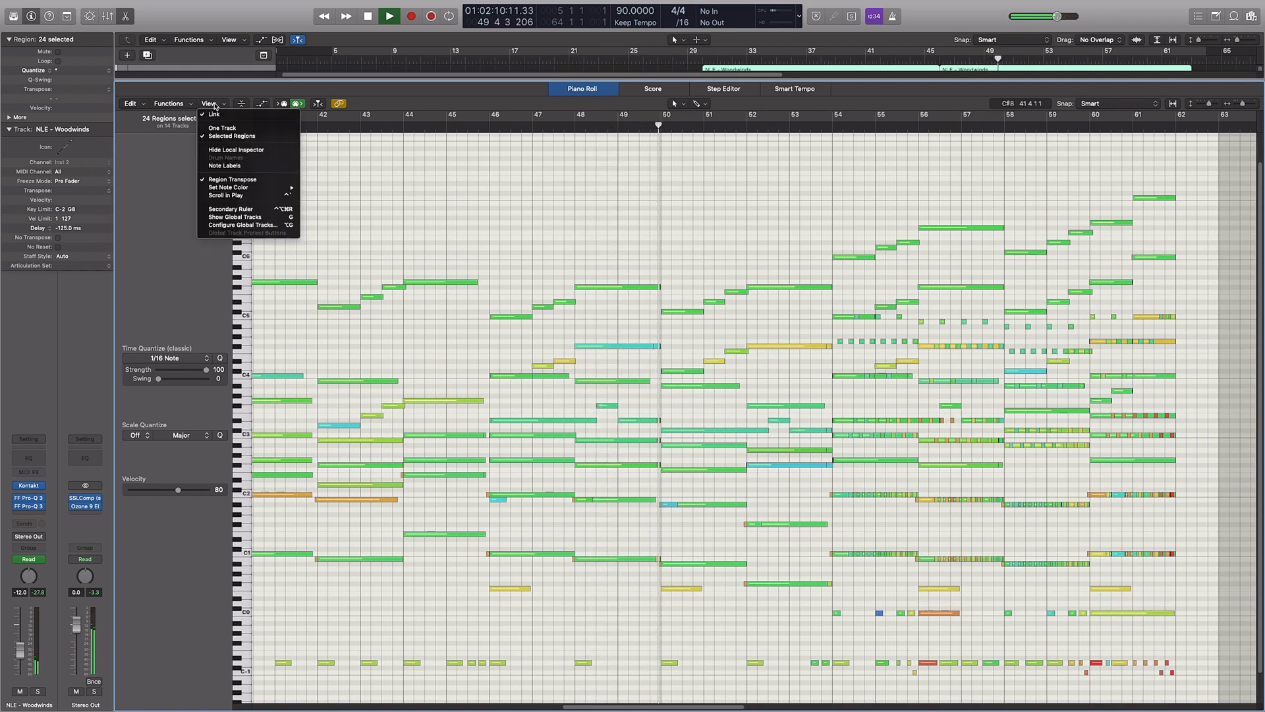
pyautogui.click(251, 196)
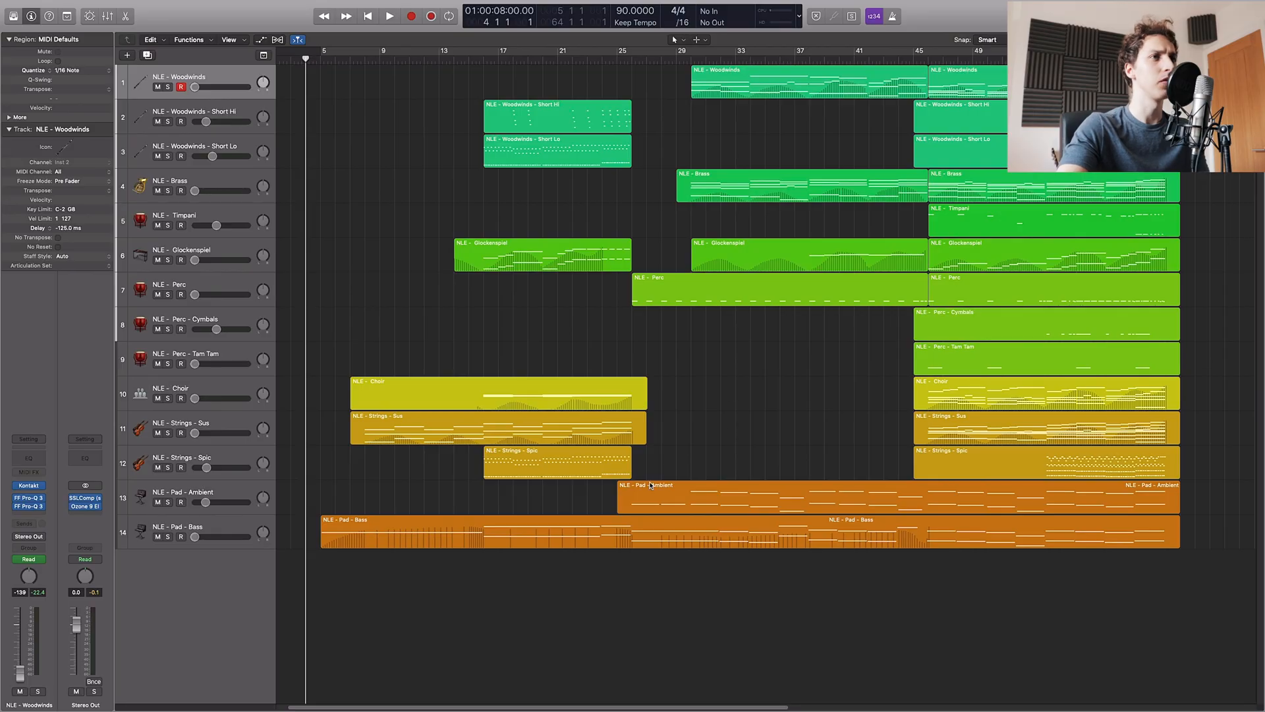
# - Open the Kontakt instrument on the NLE - Woodwinds track and expand the Nucleus Lite Edition instrument list
pyautogui.click(28, 485)
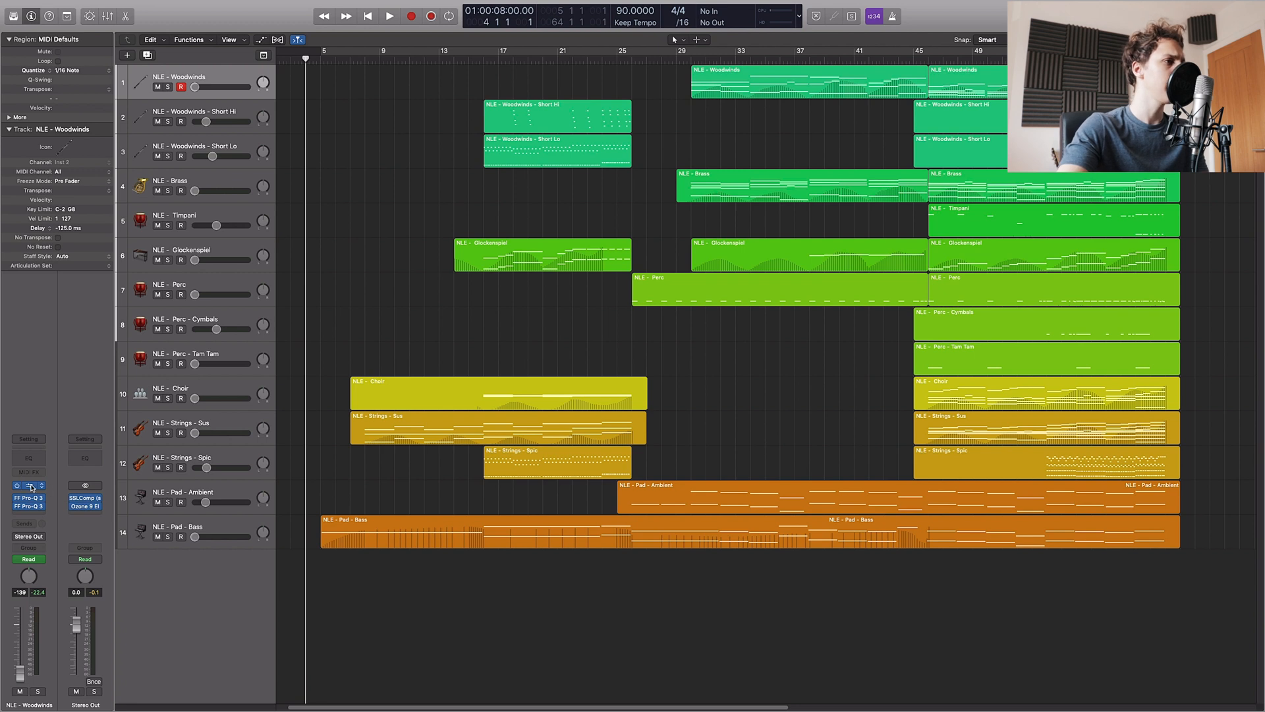
pyautogui.moveTo(389, 44); pyautogui.dragTo(701, 127)
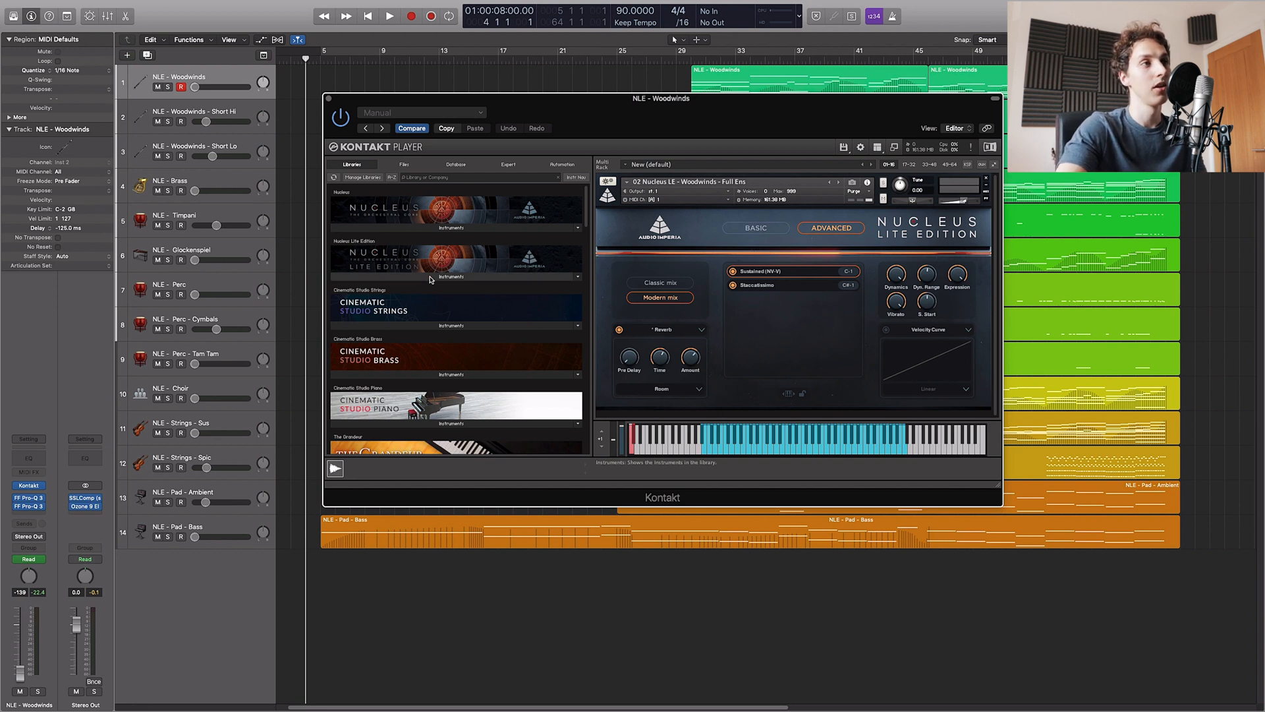
pyautogui.click(488, 277)
# - Browse the Nucleus Lite Edition Multi Patches and Single Patches folders, including Strings, and return to the library's top level
pyautogui.click(381, 290)
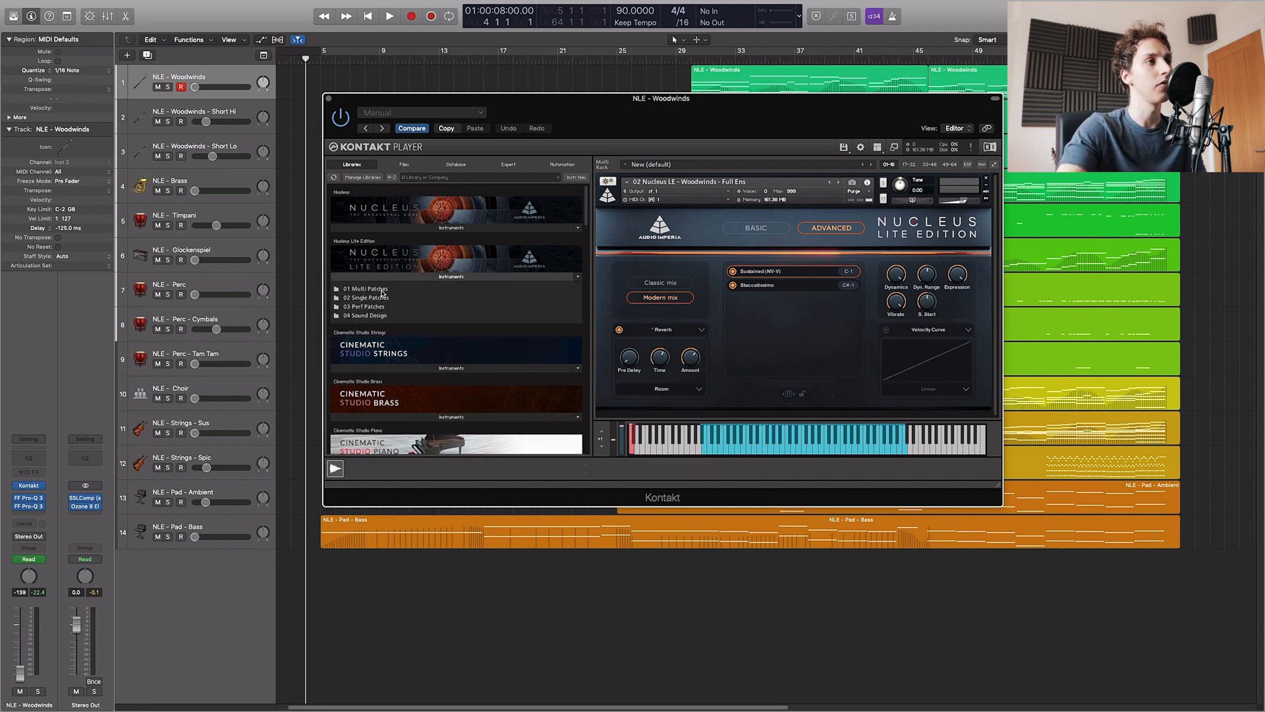
pyautogui.doubleClick(371, 290)
pyautogui.doubleClick(373, 289)
pyautogui.doubleClick(376, 299)
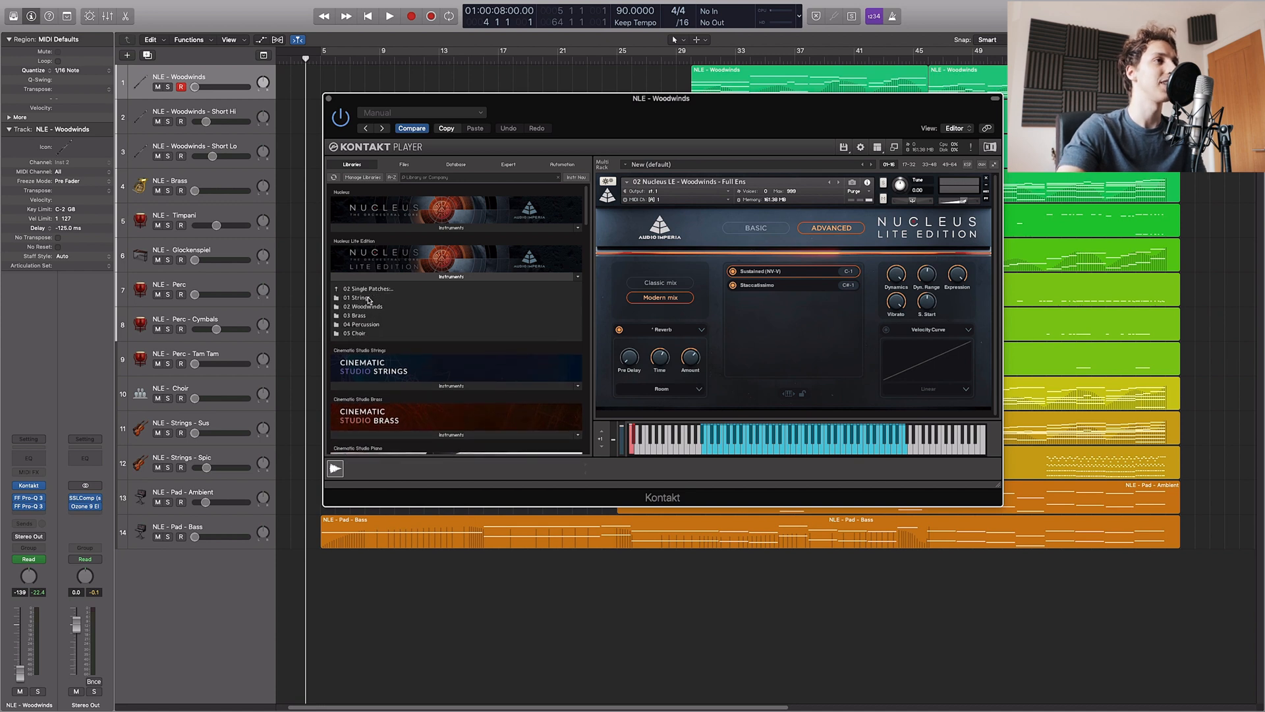
pyautogui.doubleClick(369, 299)
pyautogui.doubleClick(375, 290)
pyautogui.doubleClick(375, 290)
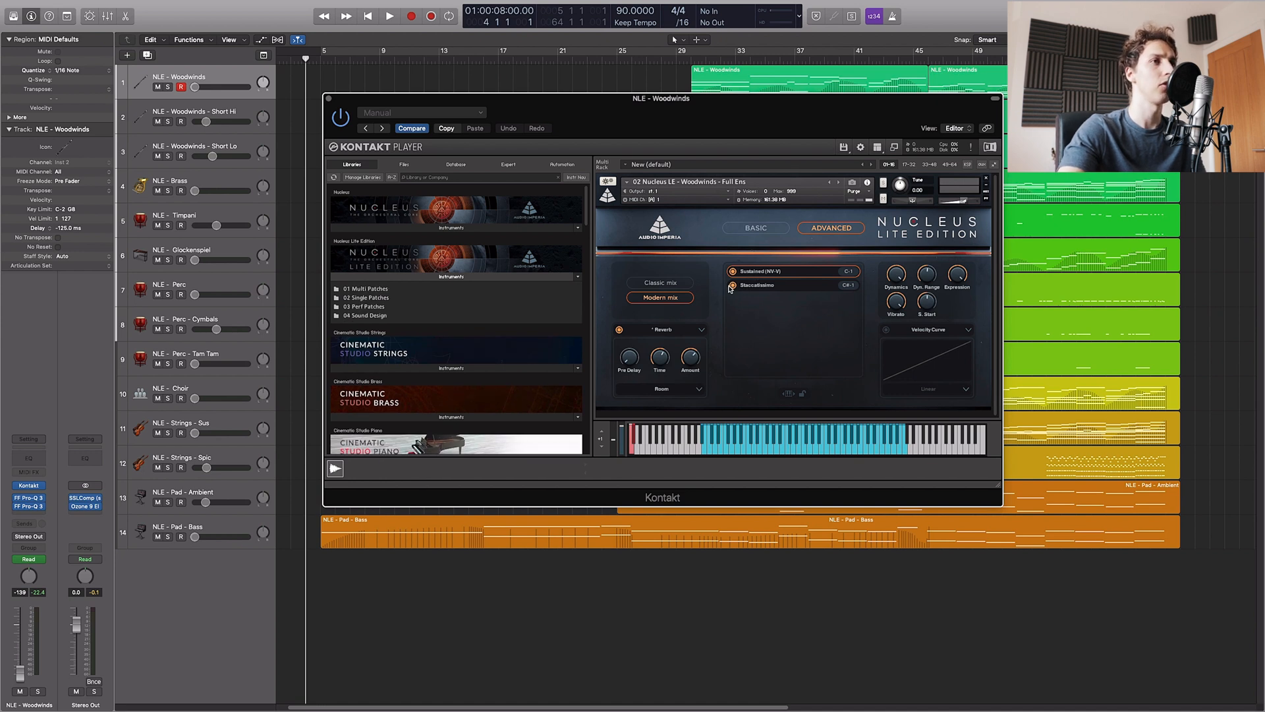
# - Switch the full-ensemble woodwinds patch to the Staccatissimo articulation and back to Sustained
pyautogui.click(732, 286)
pyautogui.click(734, 272)
pyautogui.click(735, 272)
# - Look through the Perf Patches and Sound Design folders, and close the Kontakt window
pyautogui.doubleClick(383, 306)
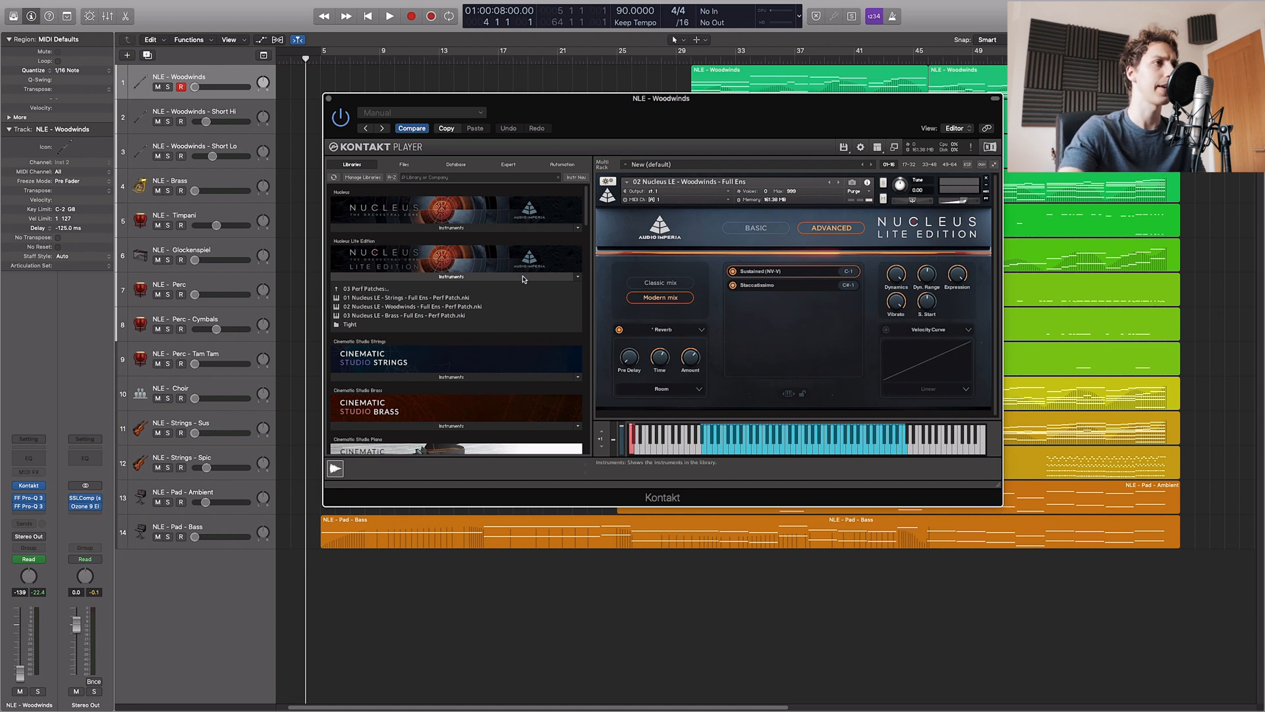
pyautogui.doubleClick(371, 290)
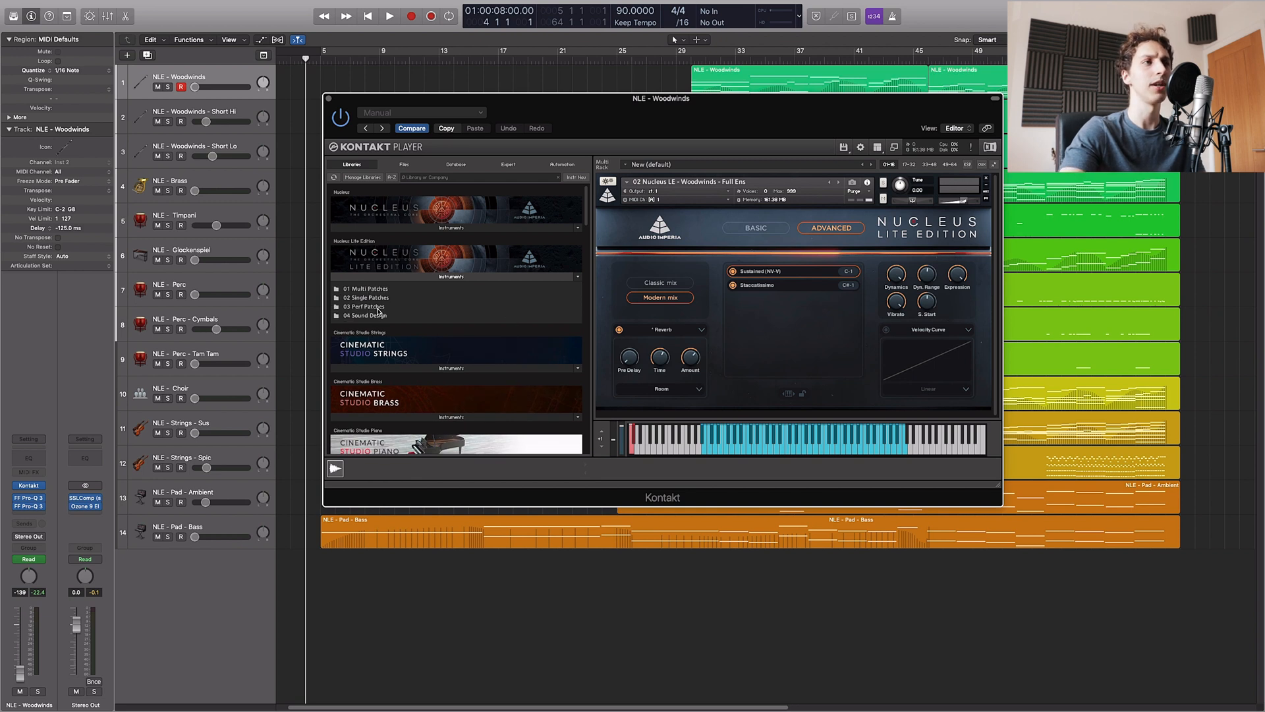
pyautogui.doubleClick(380, 317)
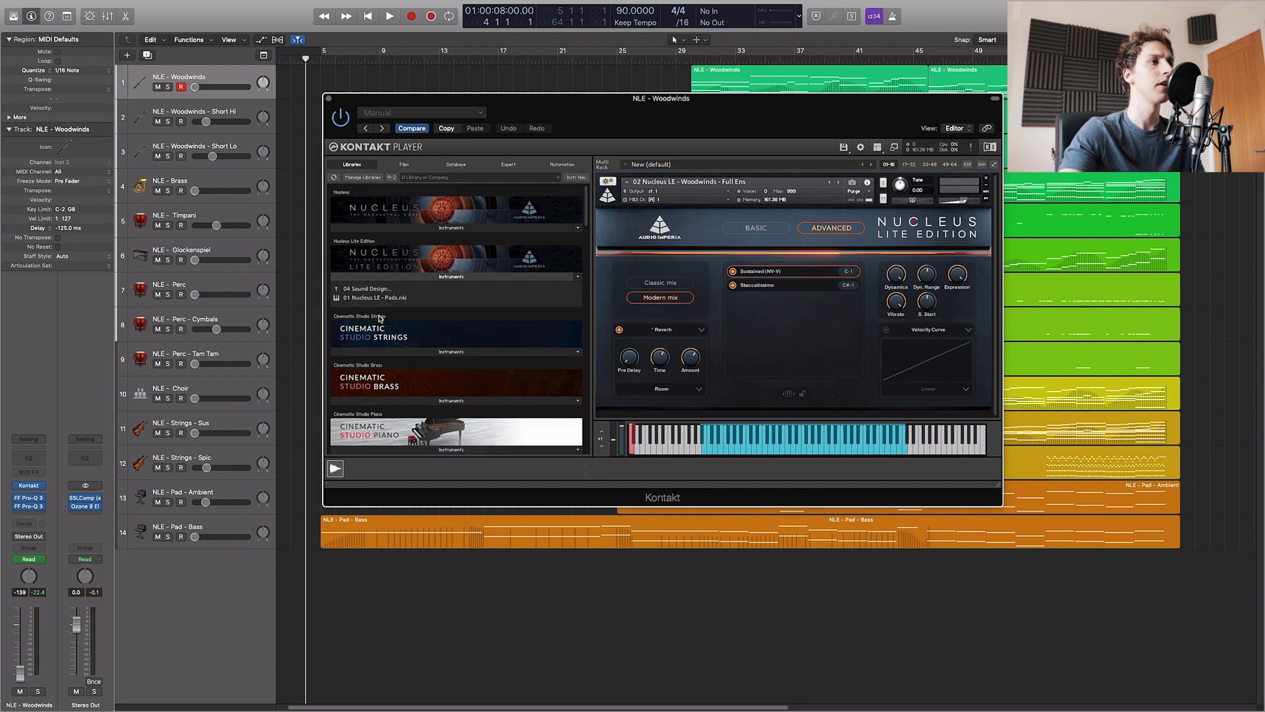
pyautogui.doubleClick(370, 292)
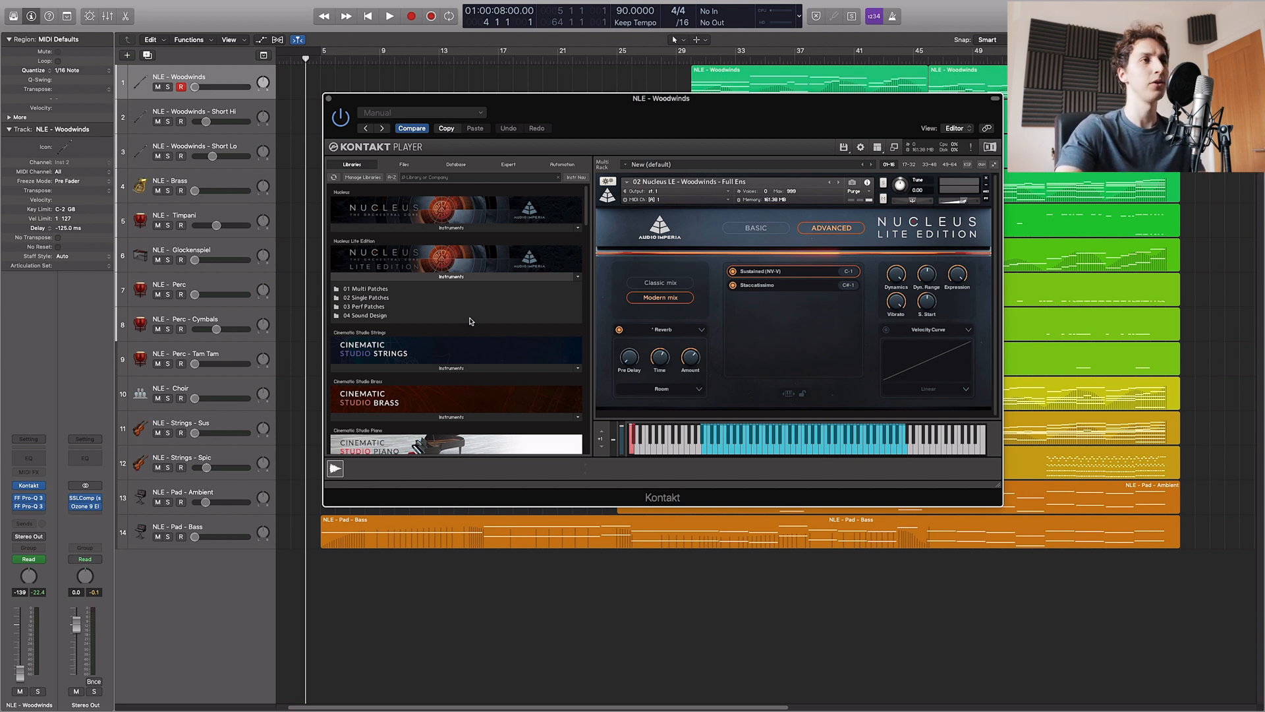
pyautogui.moveTo(514, 103); pyautogui.dragTo(581, 106)
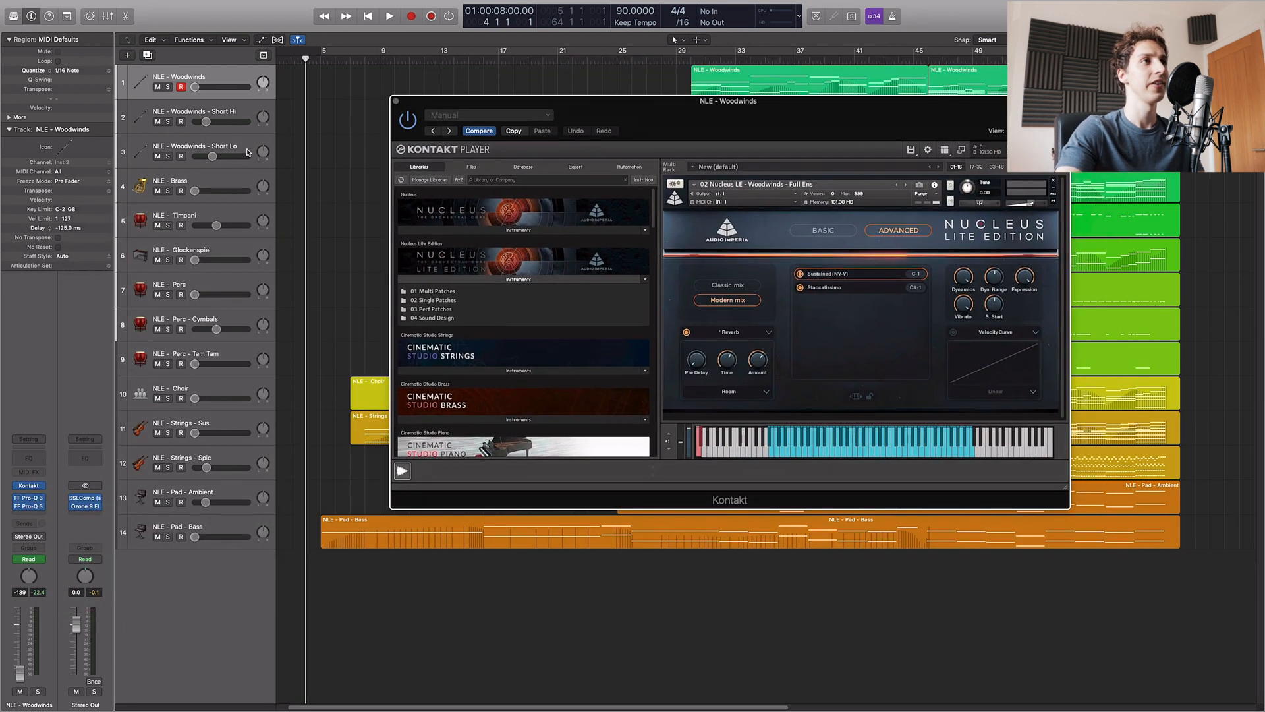
pyautogui.click(396, 101)
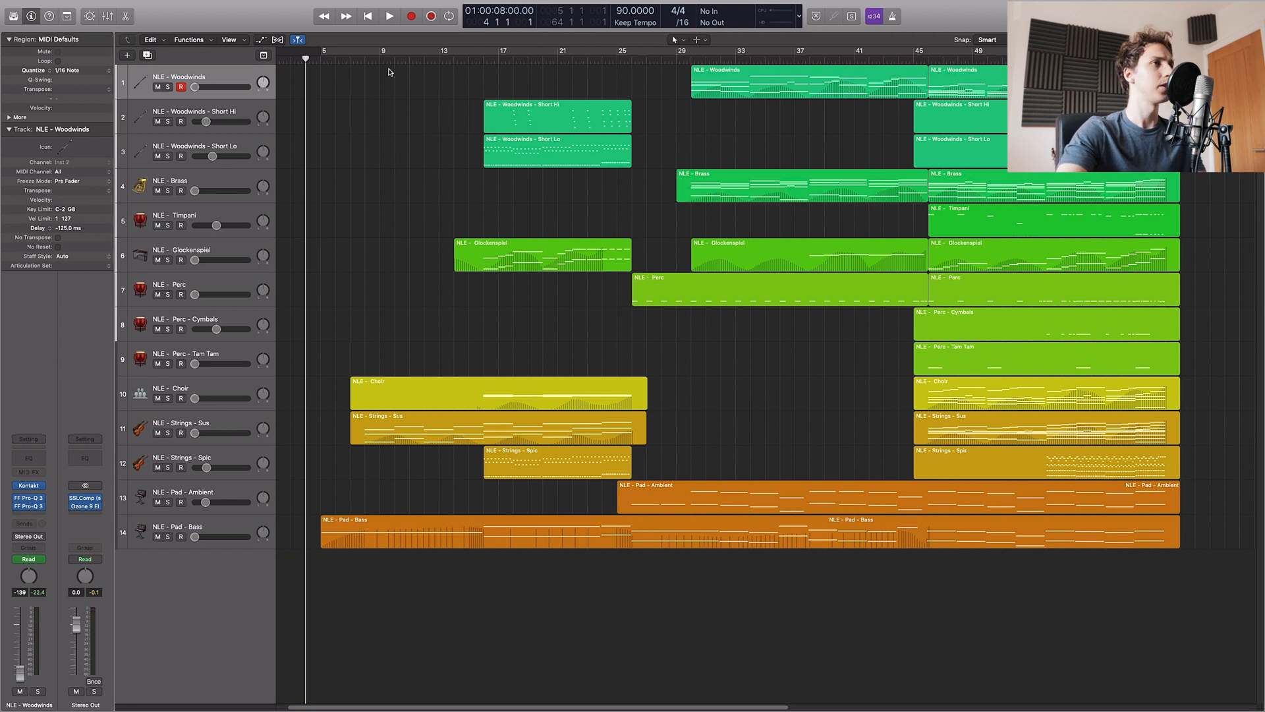
# - Place the playhead at bar 7, beat 4, and solo the NLE - Strings - Sus track
pyautogui.click(361, 62)
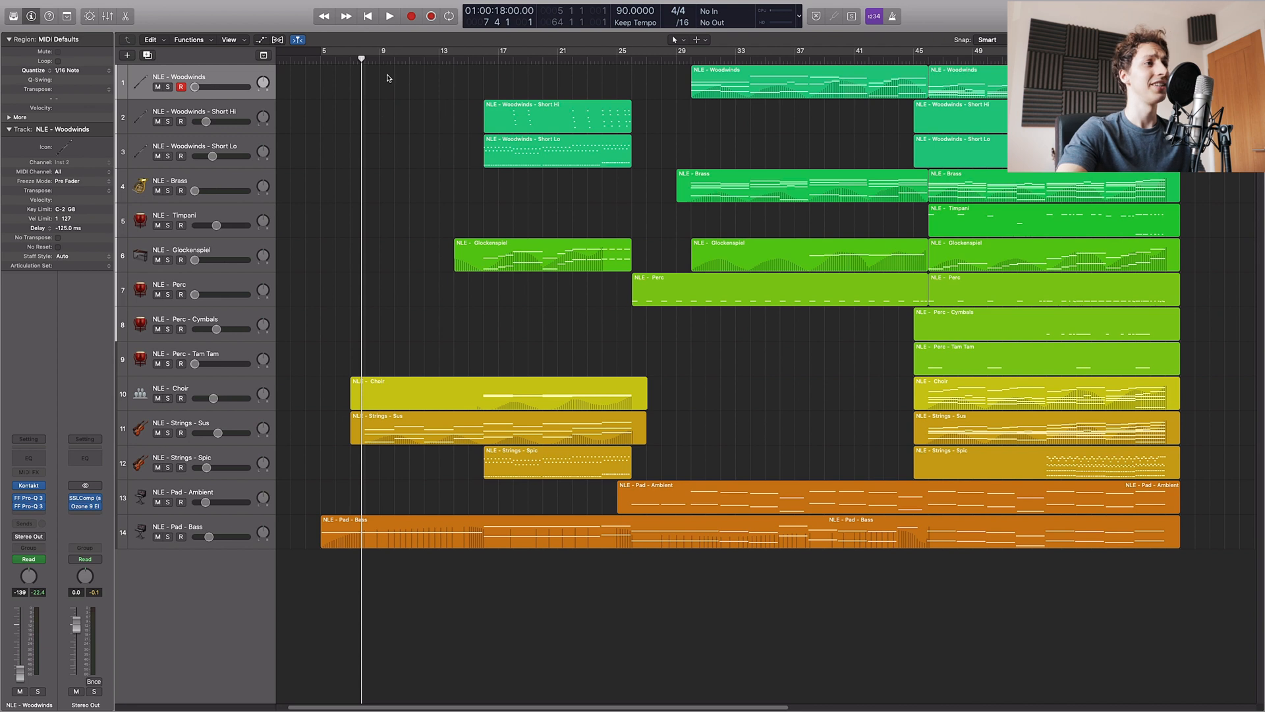
pyautogui.click(219, 418)
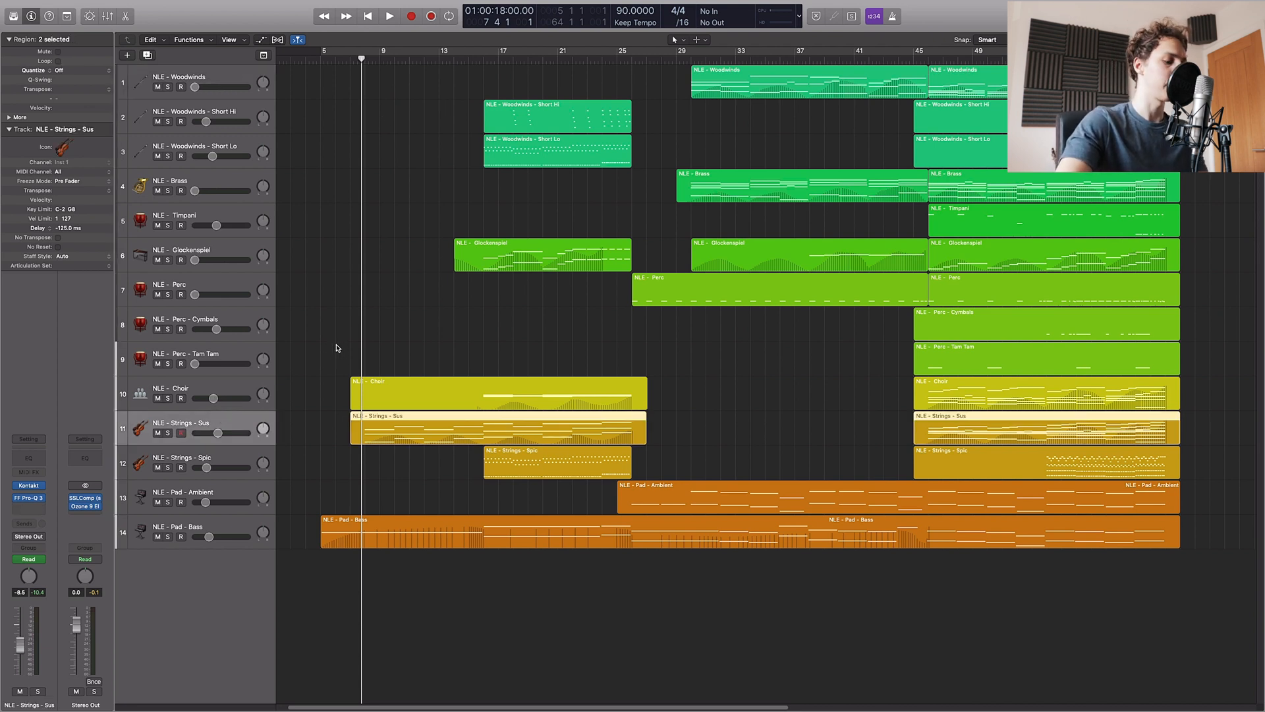
pyautogui.press('s')
pyautogui.click(501, 289)
pyautogui.scroll(2, 441, 328)
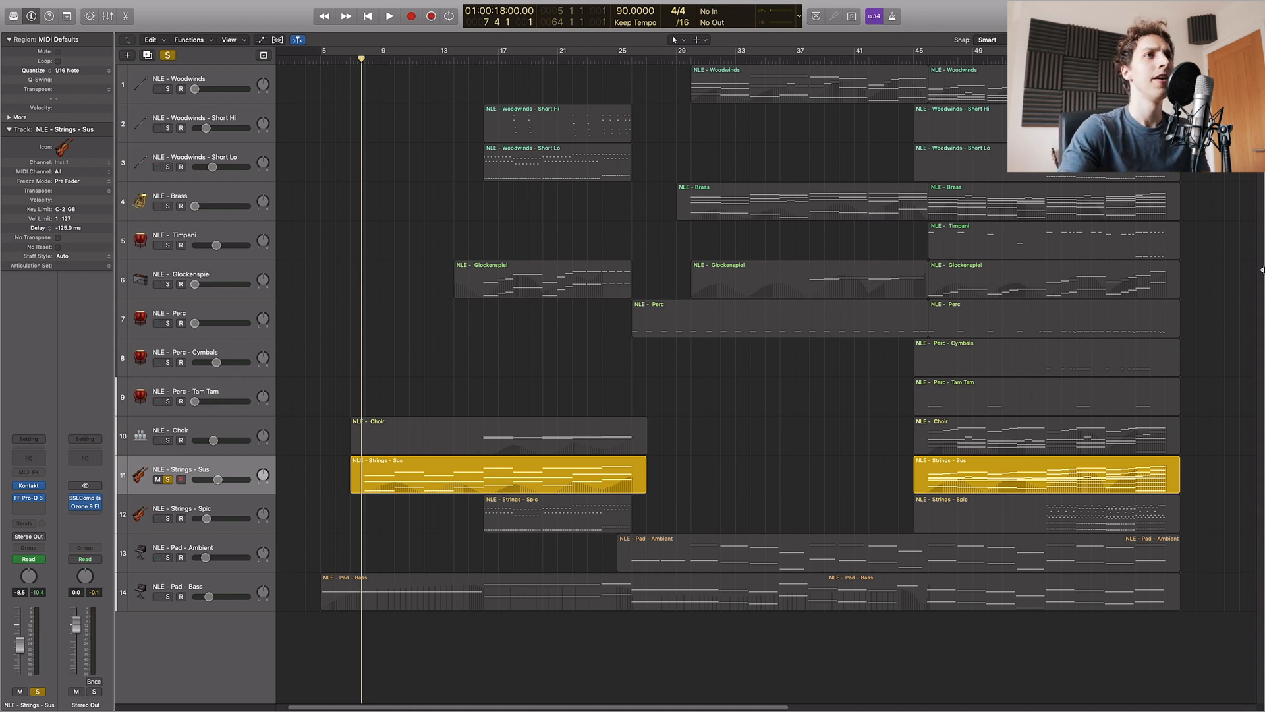
# - Open the first NLE - Strings - Sus region in the Piano Roll and start playback
pyautogui.click(807, 203)
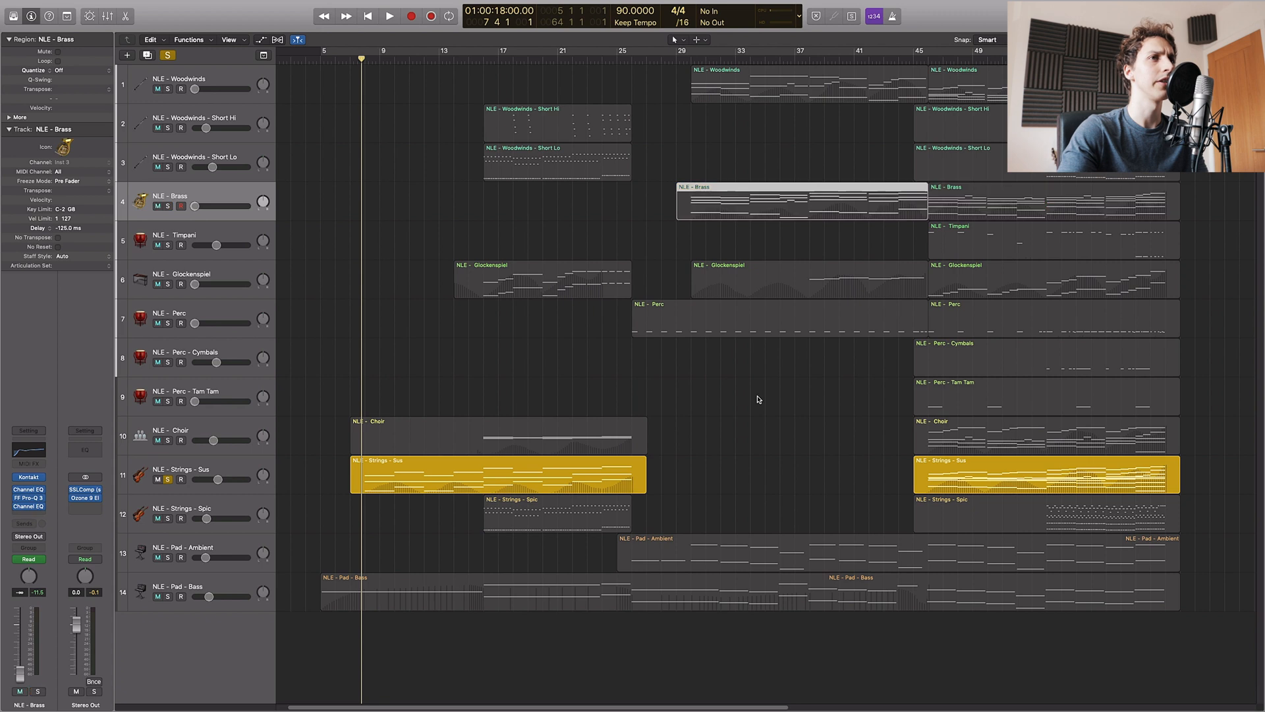
pyautogui.click(512, 471)
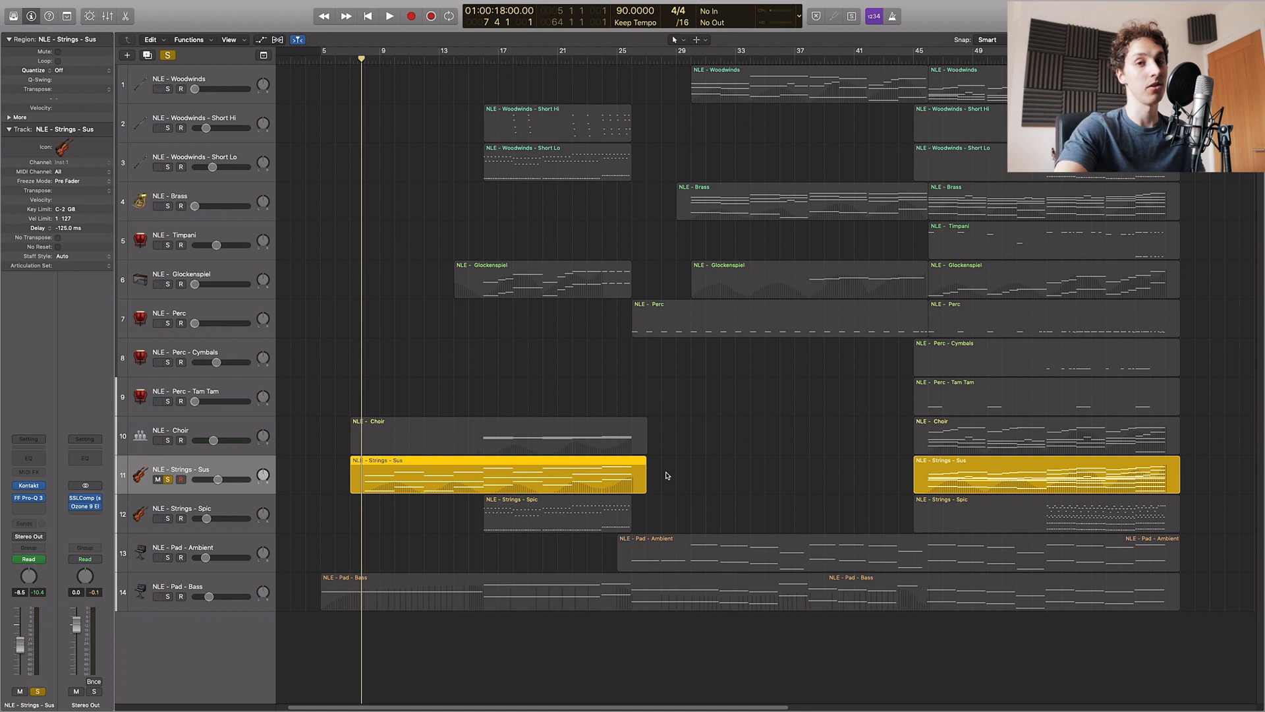
pyautogui.doubleClick(618, 484)
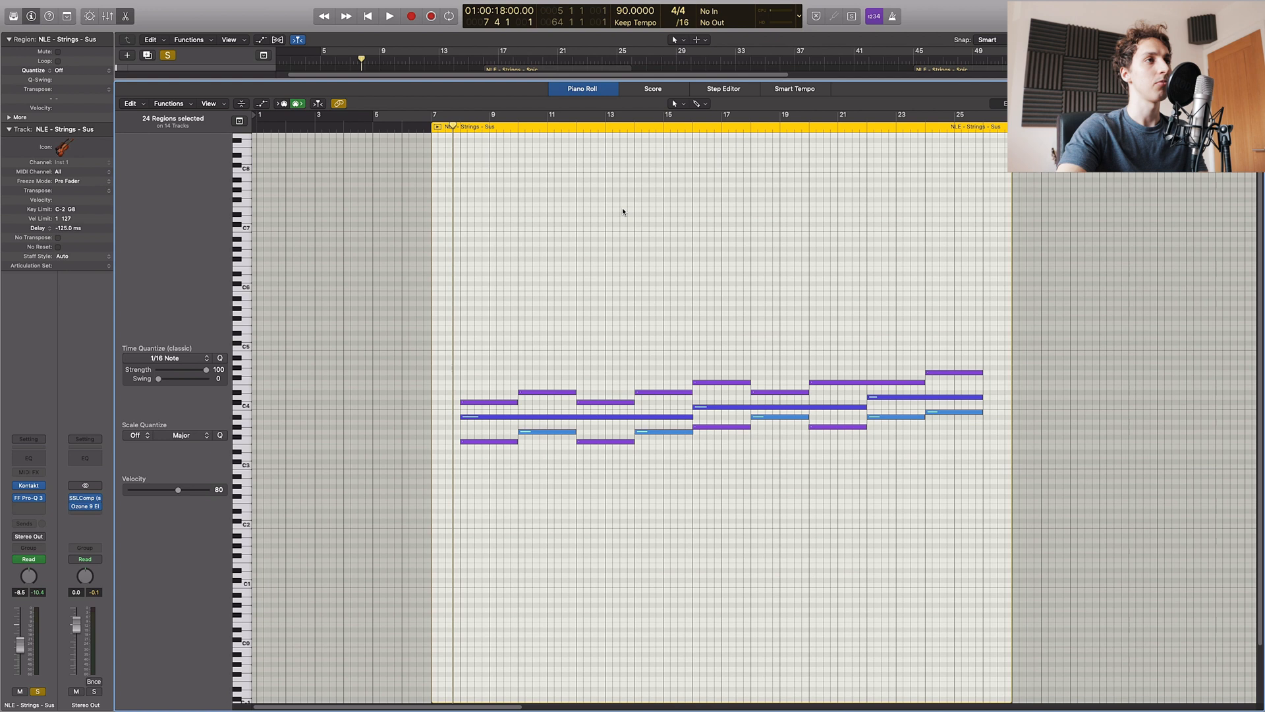
pyautogui.press('space')
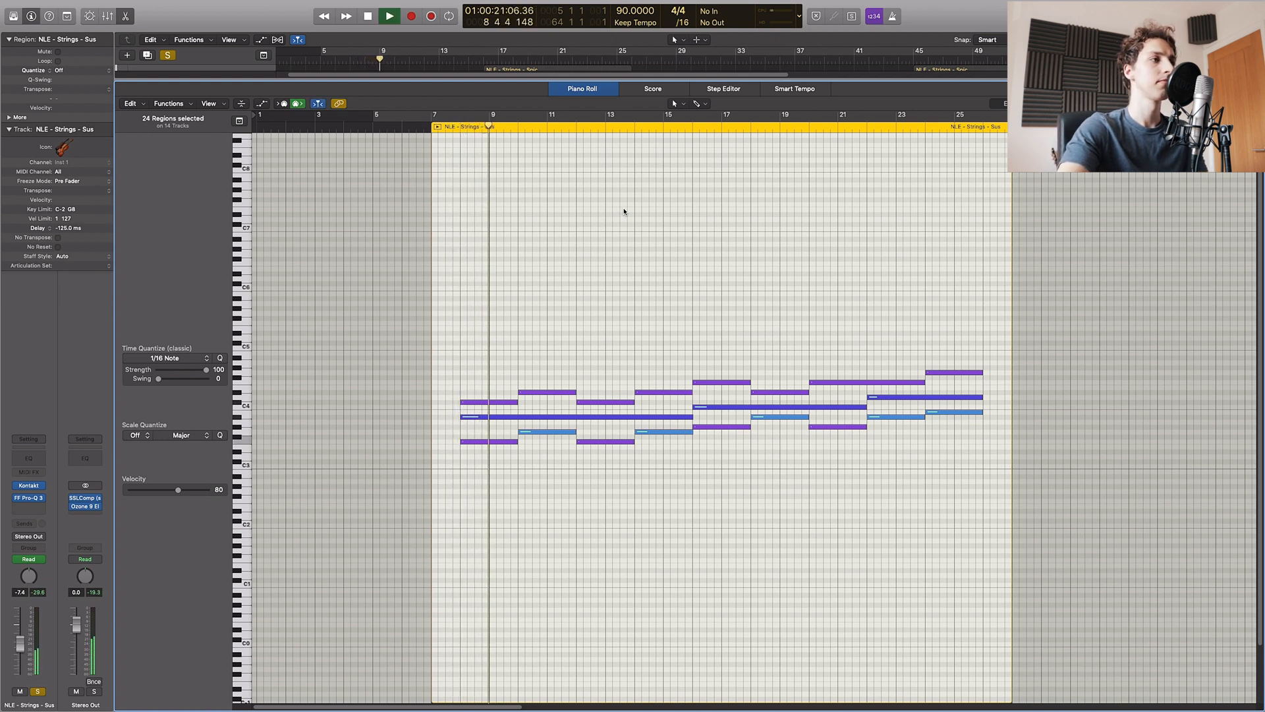
# - Show the region's Modulation automation lane, make it shorter to leave more room for the notes, and widen the timeline
pyautogui.press('p')
pyautogui.click(626, 237)
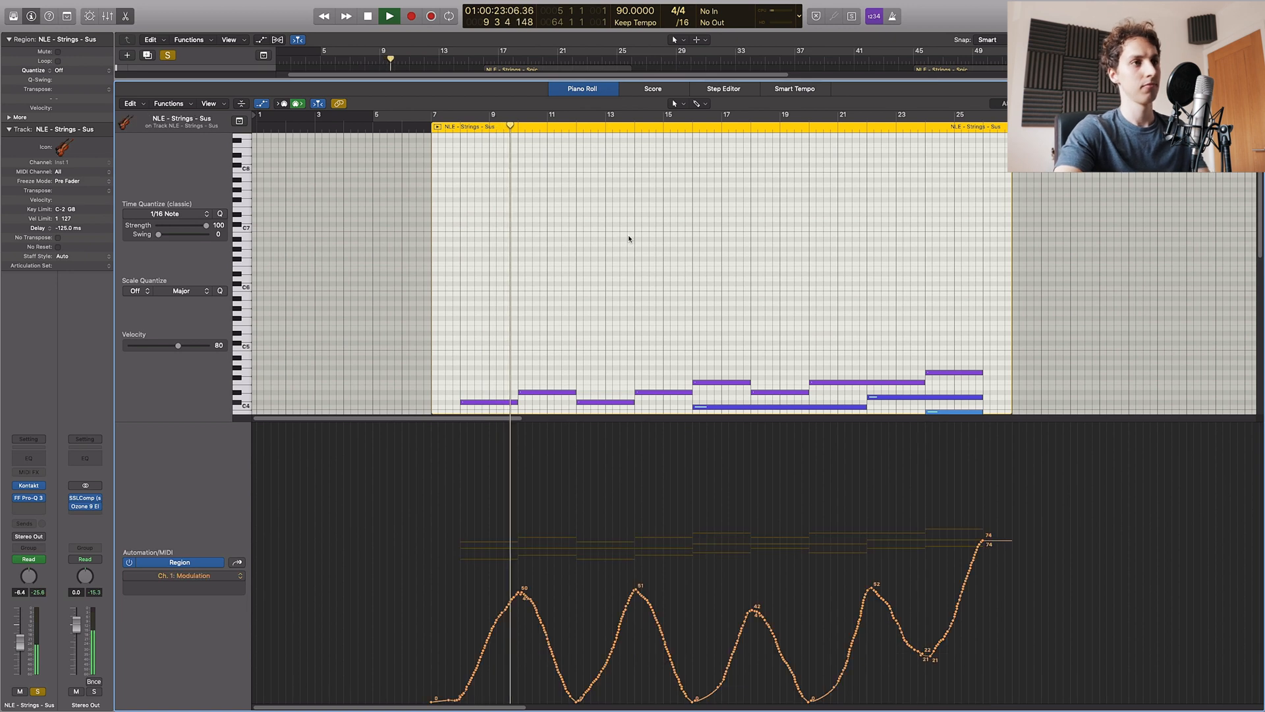
pyautogui.moveTo(240, 422); pyautogui.dragTo(240, 471)
pyautogui.scroll(-5, 607, 320)
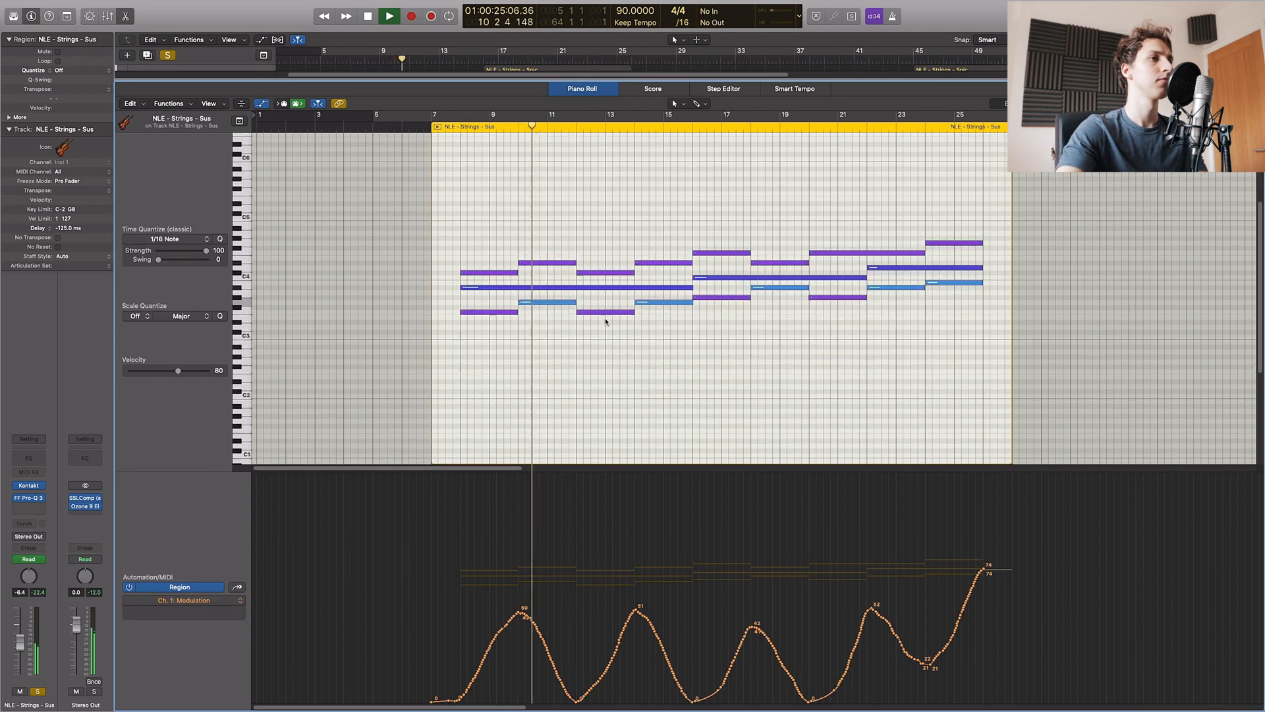
pyautogui.press('super+Right')
pyautogui.press('super+Right')
pyautogui.press('super+Right')
pyautogui.press('super+Right')
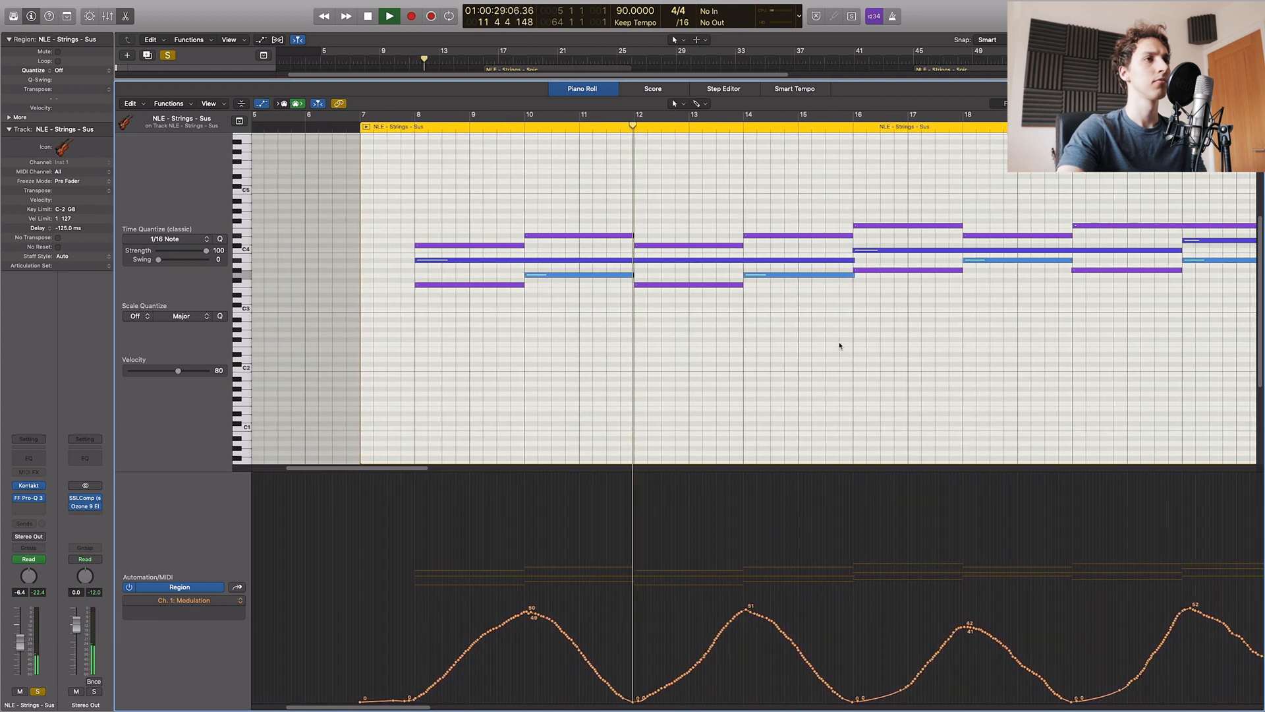
# - Turn off Scroll in Play in the Piano Roll and listen to the strings region through to its end
pyautogui.click(221, 104)
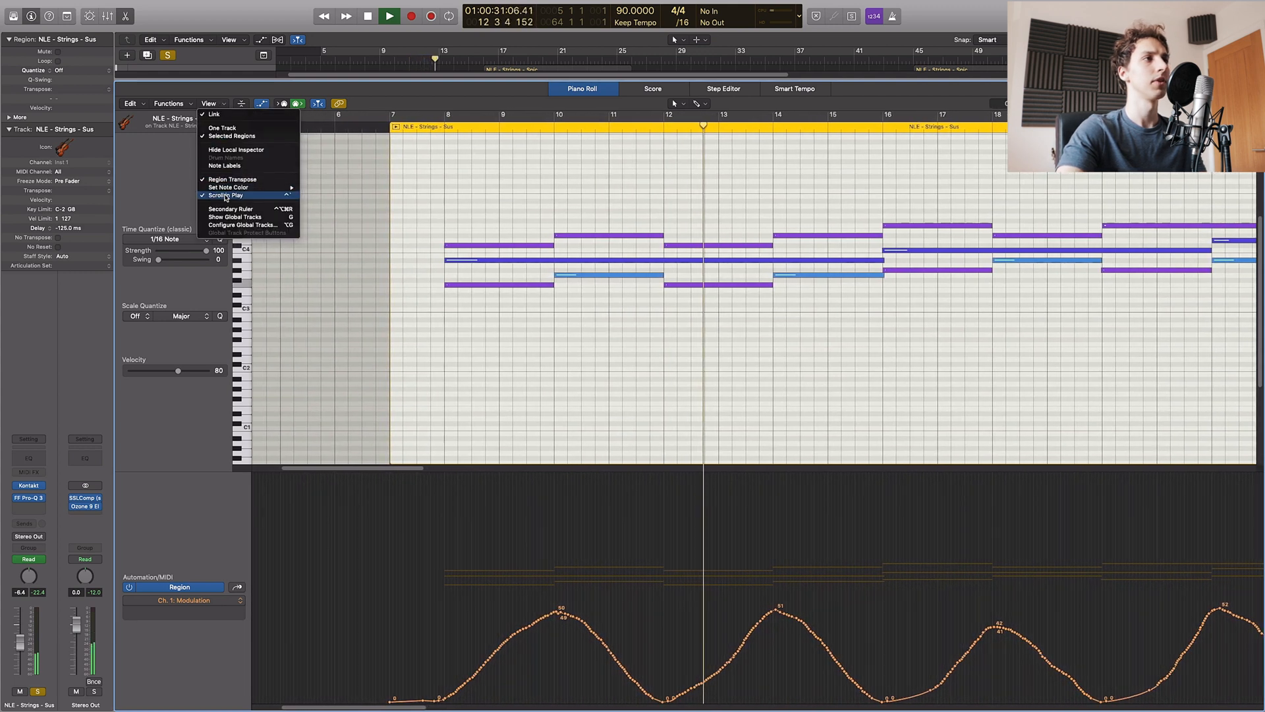
pyautogui.click(228, 195)
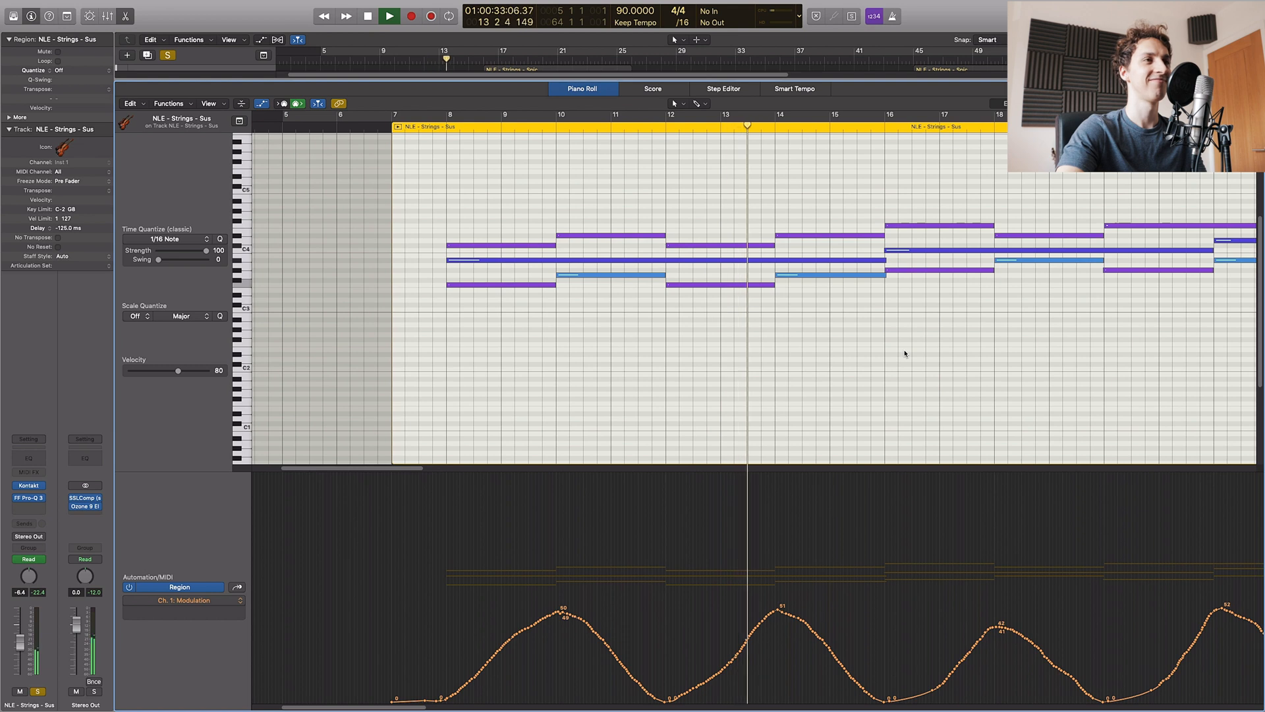
pyautogui.hscroll(3, 905, 354)
pyautogui.hscroll(1, 905, 349)
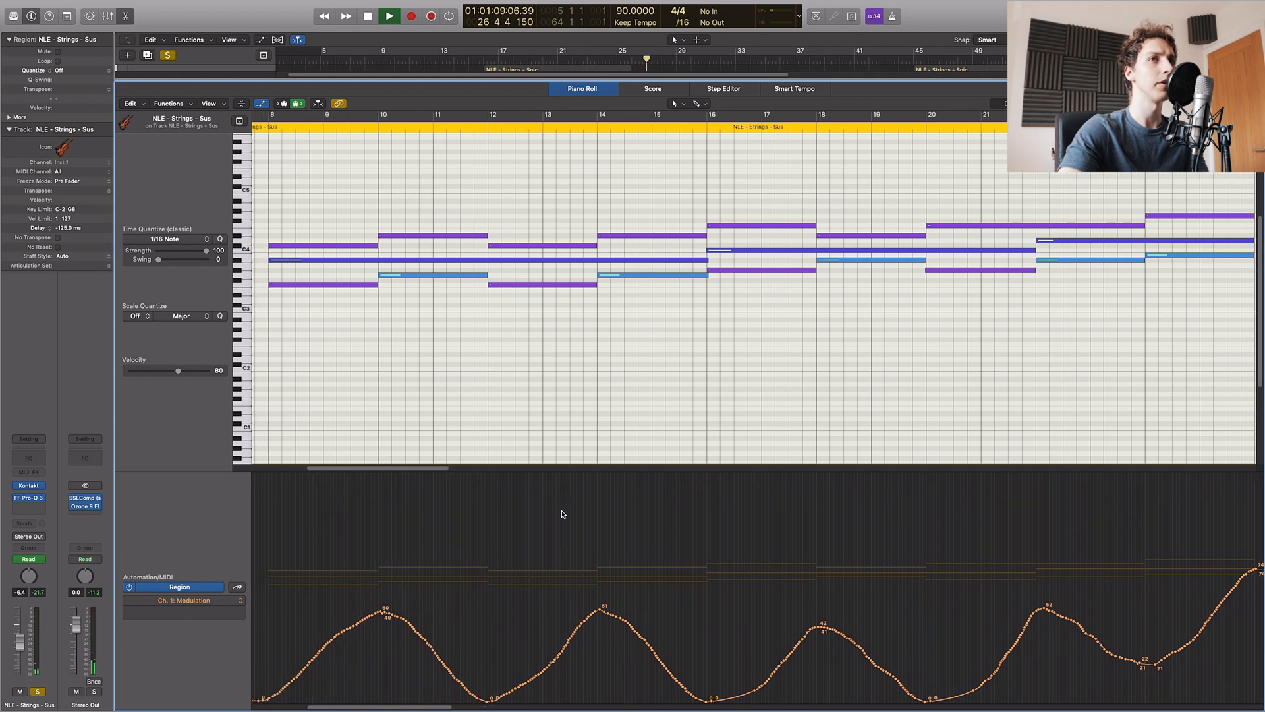
pyautogui.press('space')
# - Examine how the Modulation curve rises and falls with the notes across the strings region, and close the Piano Roll
pyautogui.hscroll(-5, 514, 422)
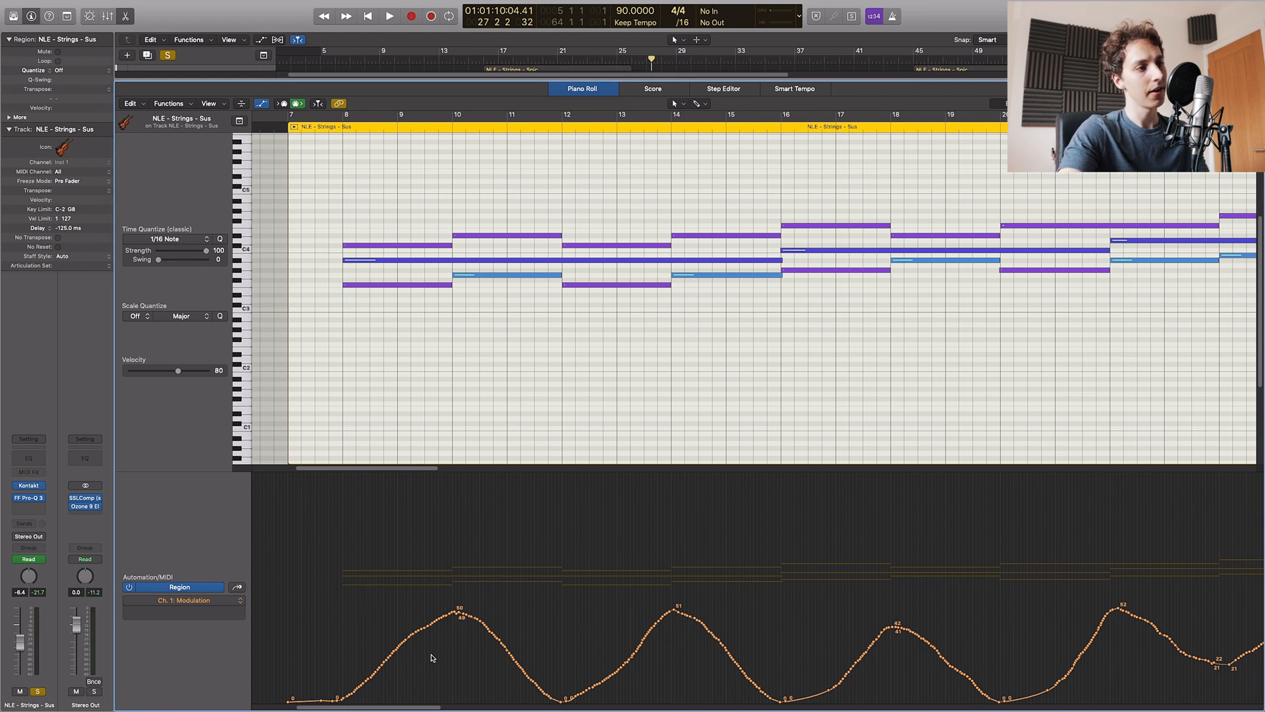
pyautogui.moveTo(343, 702)
pyautogui.mouseDown()
pyautogui.moveTo(415, 669)
pyautogui.moveTo(445, 616)
pyautogui.mouseUp()
pyautogui.press('super+z')
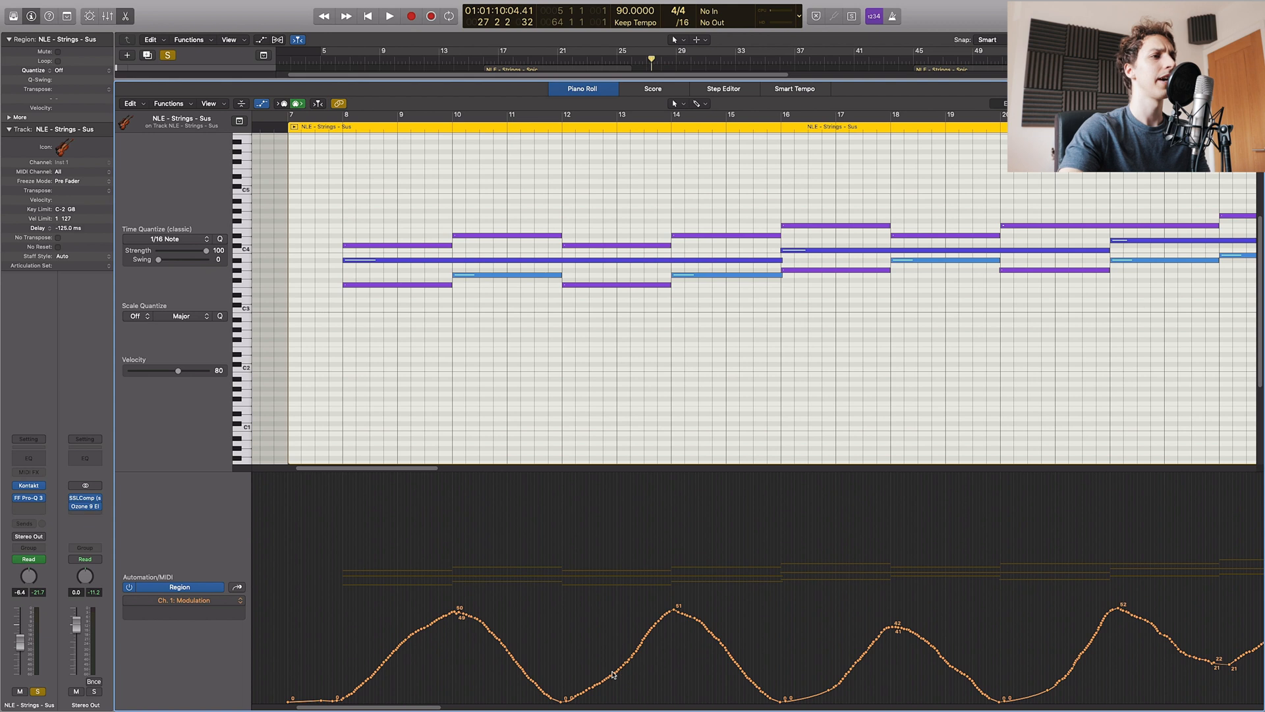
pyautogui.hscroll(5, 784, 575)
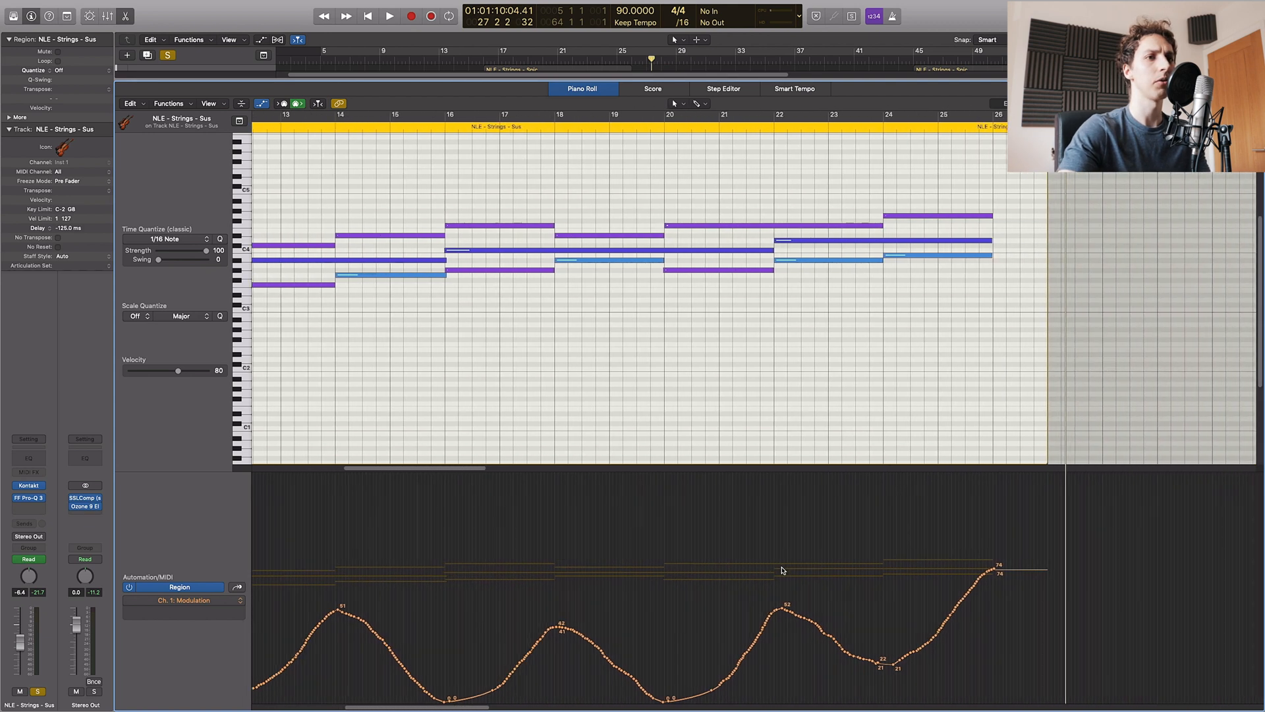
pyautogui.hscroll(10, 815, 531)
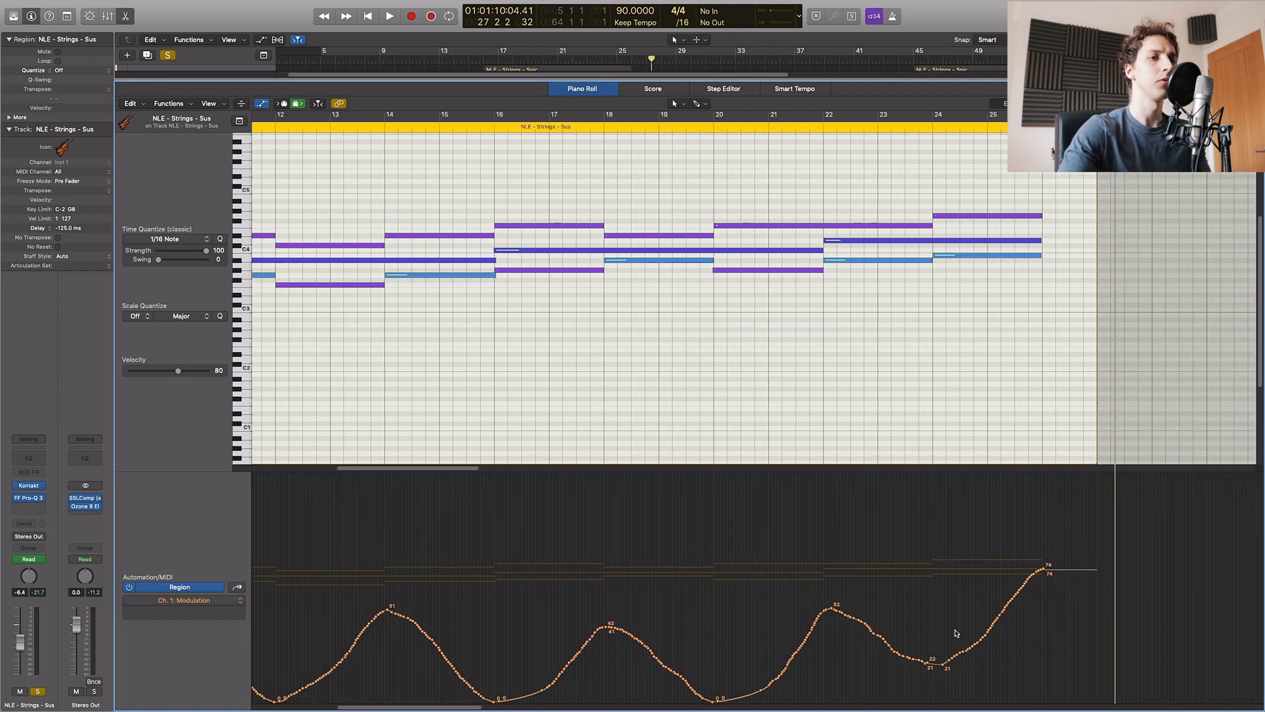
pyautogui.hscroll(-20, 753, 554)
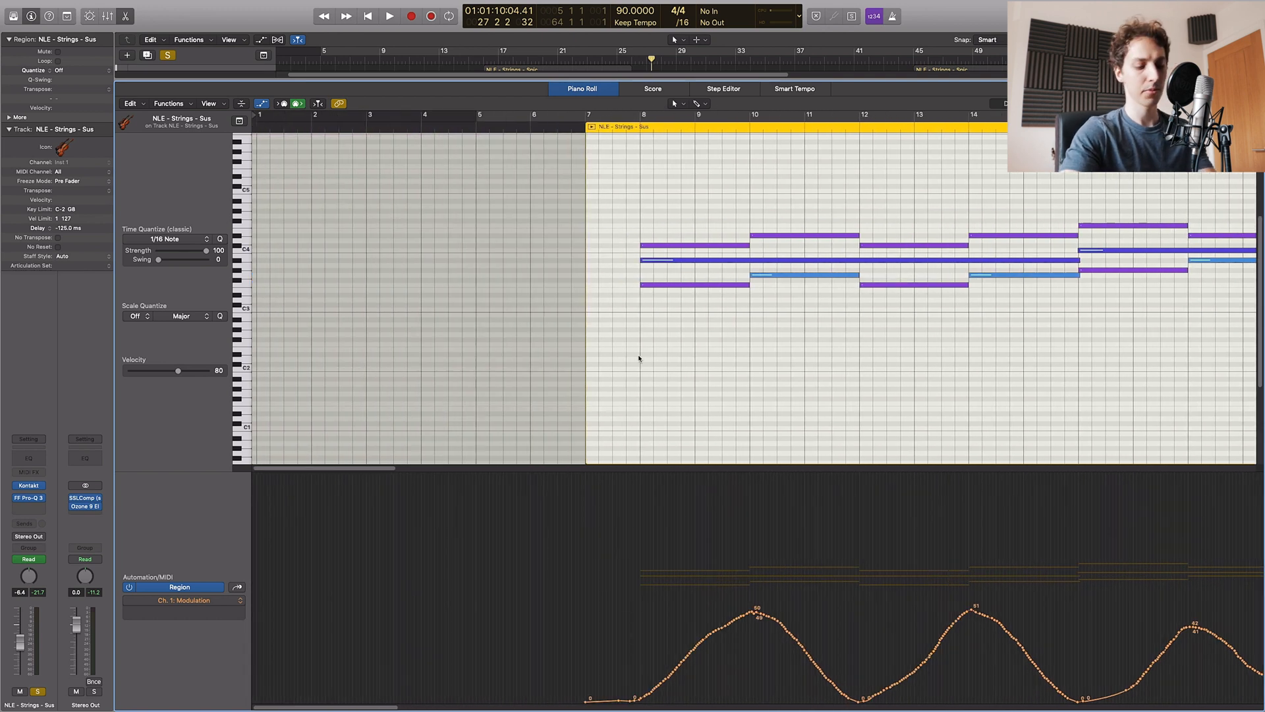
pyautogui.press('p')
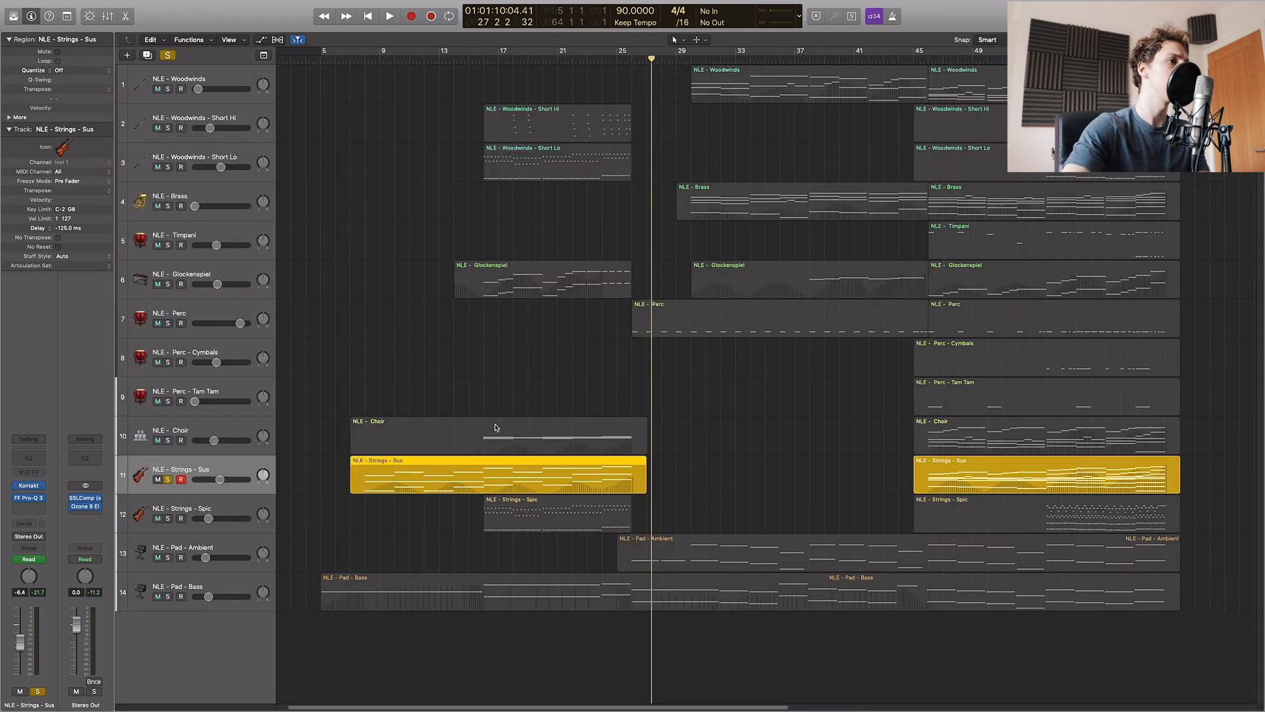
# - Show the tracks' volume automation, examine the curve around the start of the first NLE - Strings - Sus region, and hide the automation
pyautogui.press('a')
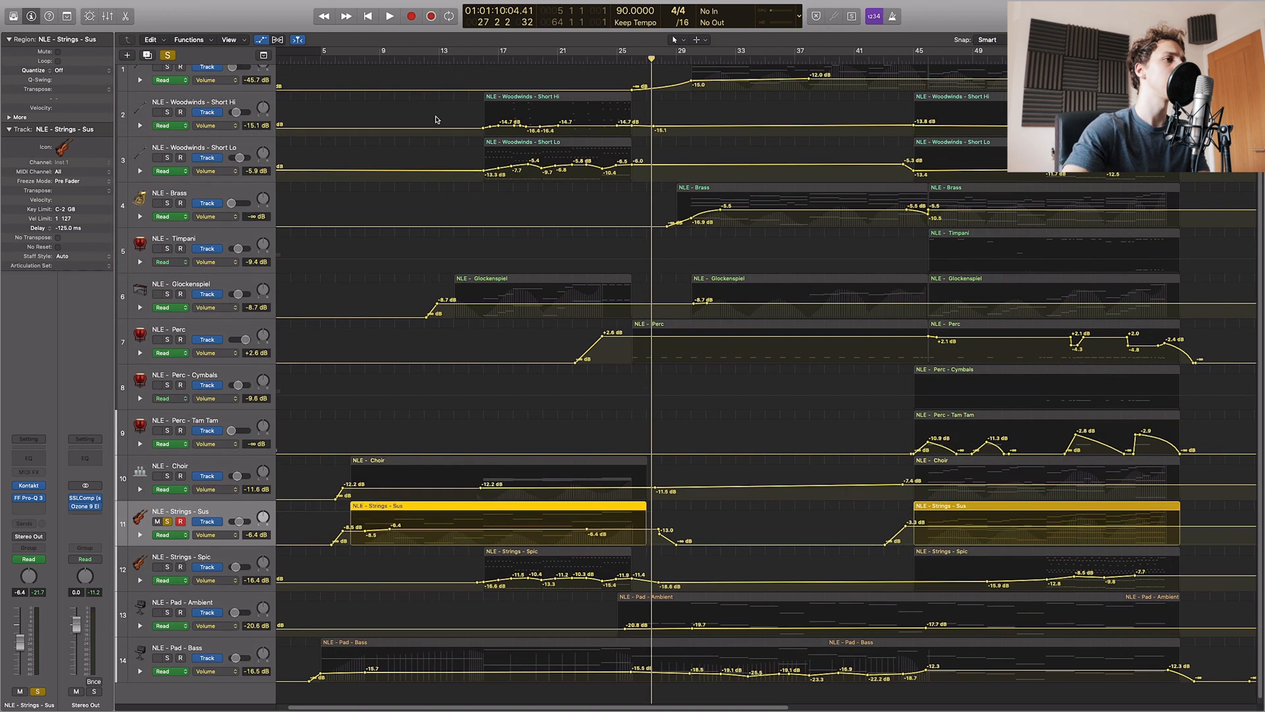
pyautogui.click(354, 61)
pyautogui.scroll(10, 525, 404)
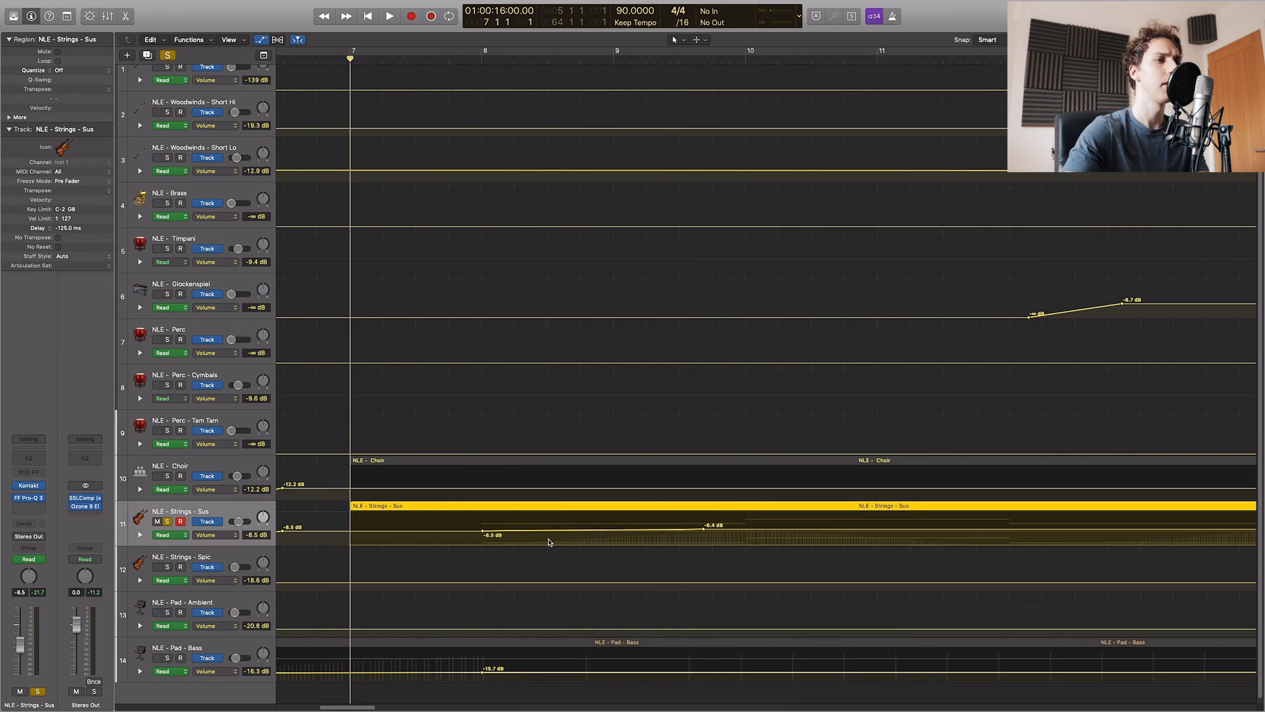
pyautogui.scroll(-10, 659, 535)
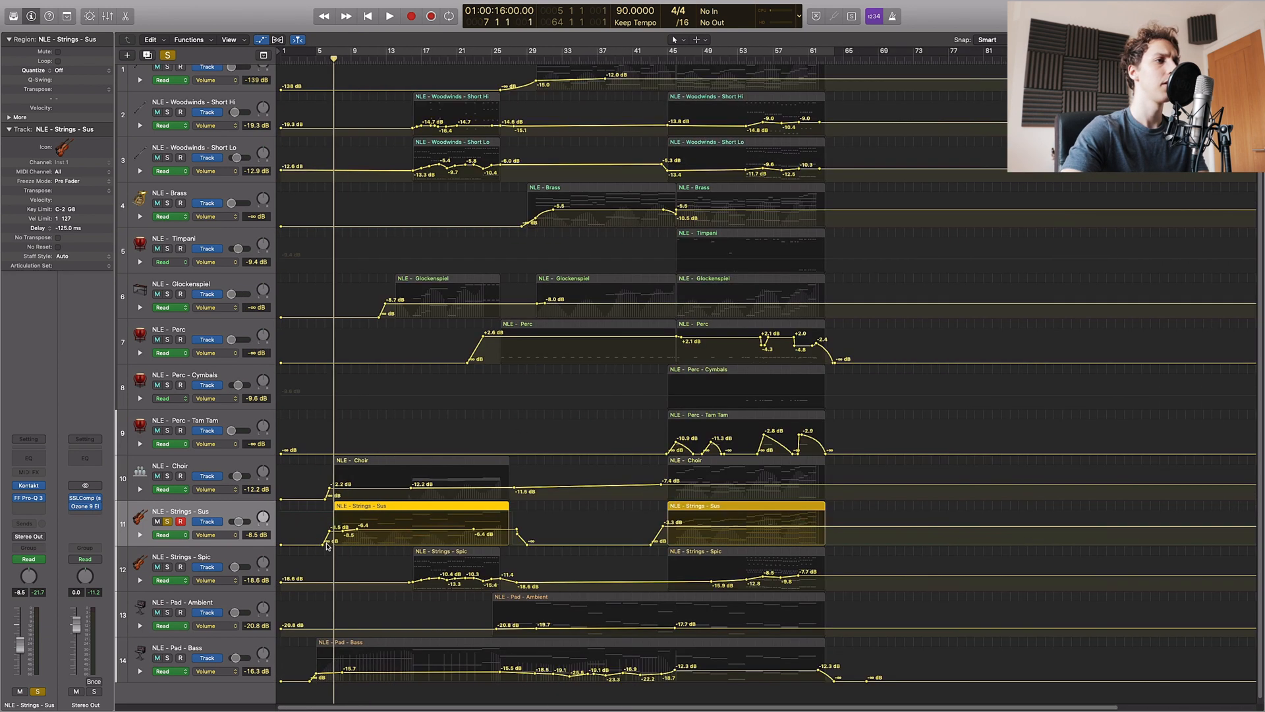
pyautogui.press('a')
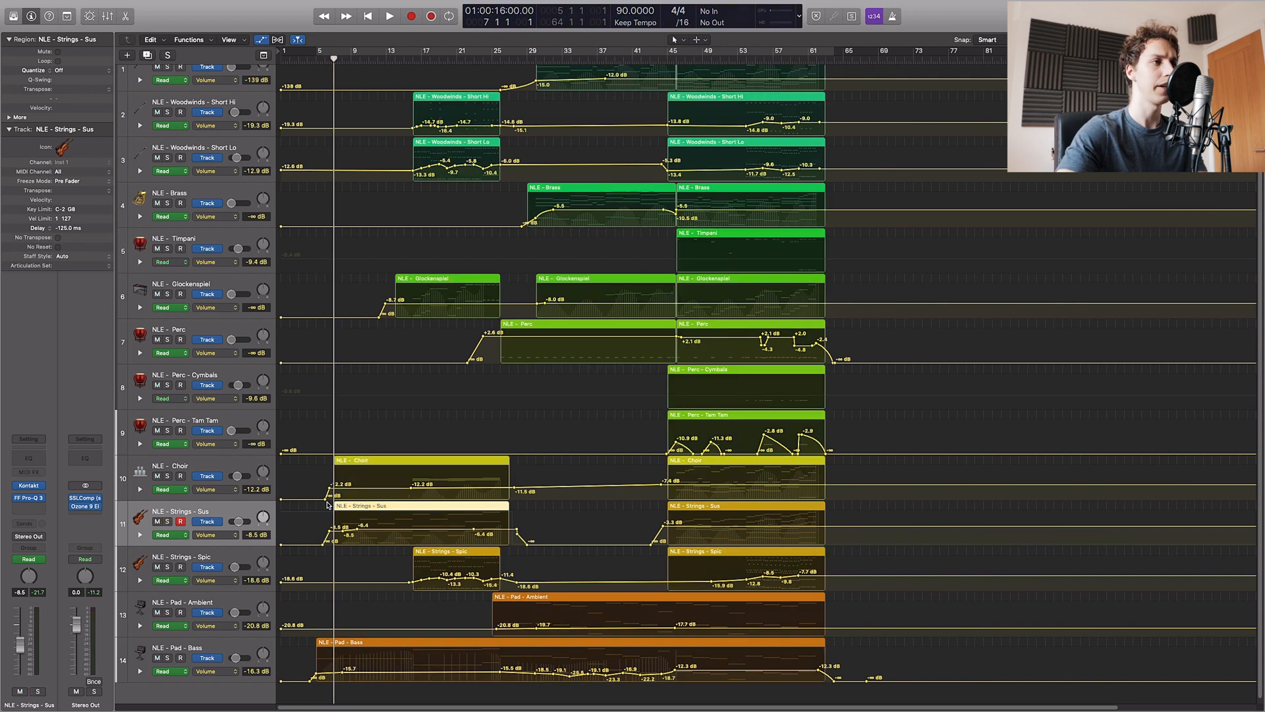
# - Open the first NLE - Strings - Sus region in the Piano Roll, showing its full length of notes
pyautogui.scroll(6, 464, 507)
pyautogui.click(417, 521)
pyautogui.doubleClick(438, 491)
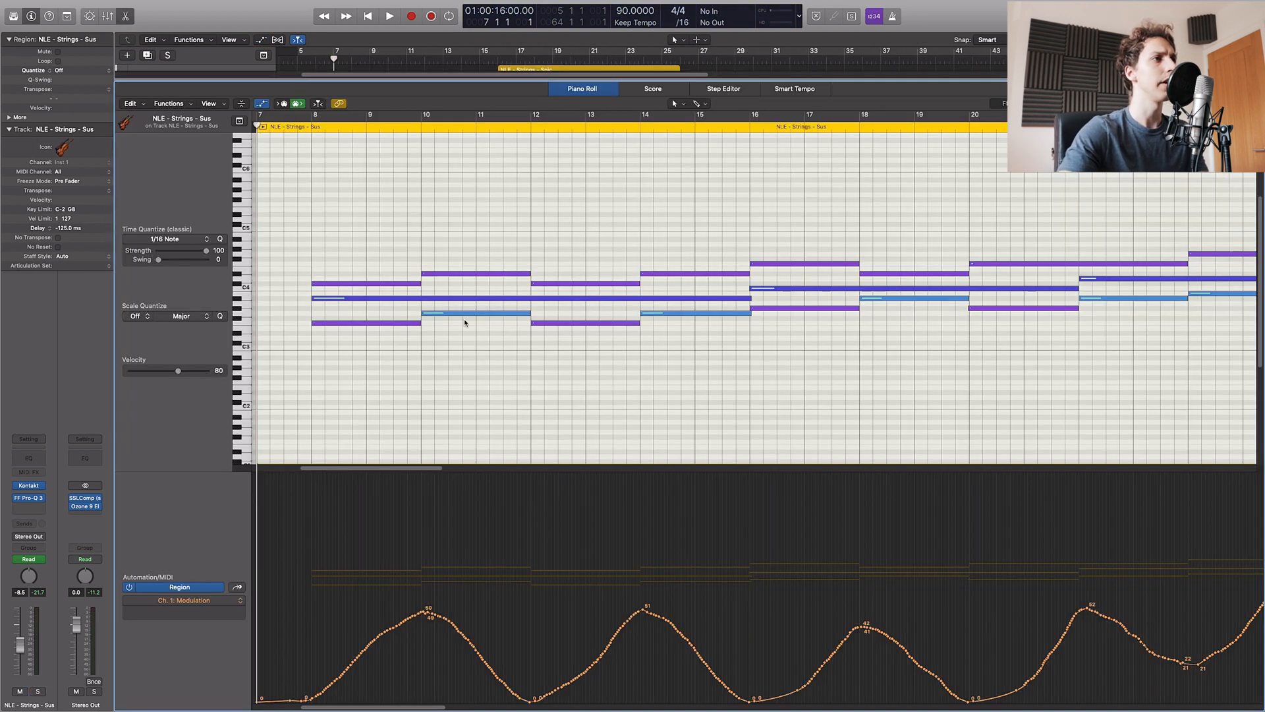
pyautogui.scroll(-3, 464, 323)
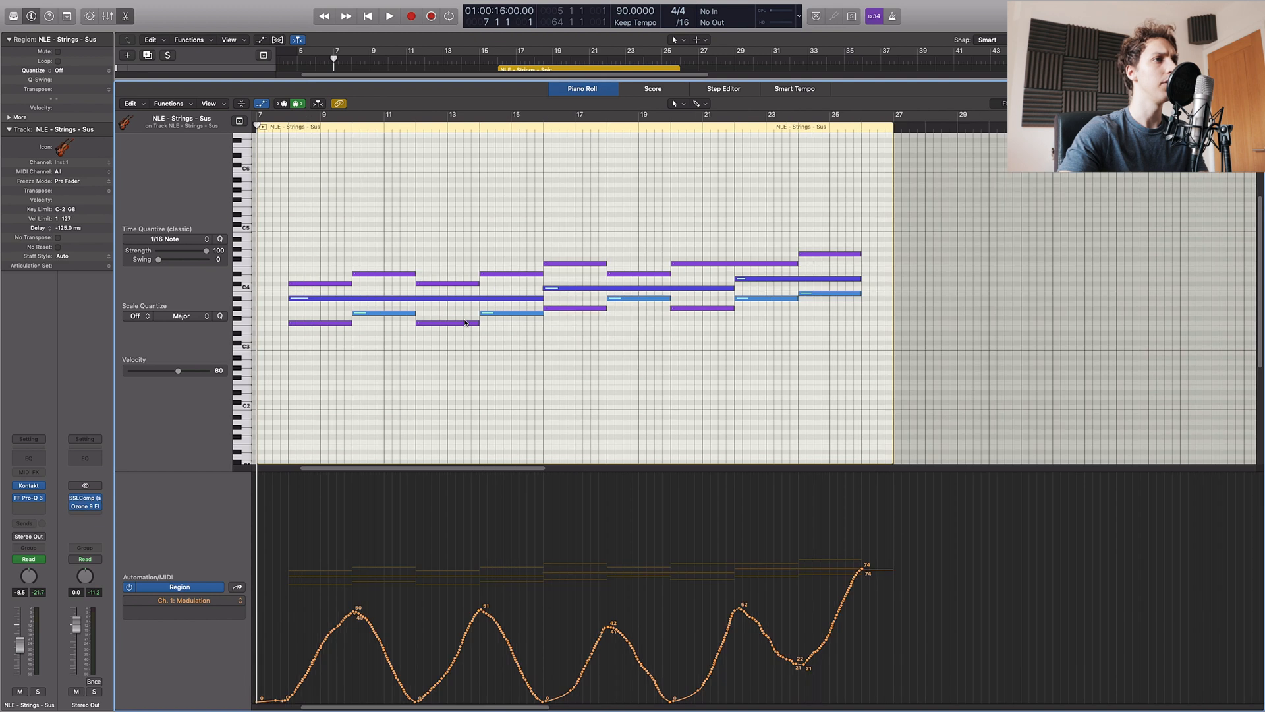
# - Open the strings track's Kontakt instrument and place its window so the first notes and Modulation lane stay in view
pyautogui.click(29, 485)
pyautogui.moveTo(610, 195); pyautogui.dragTo(605, 317)
pyautogui.moveTo(401, 35); pyautogui.dragTo(1166, 107)
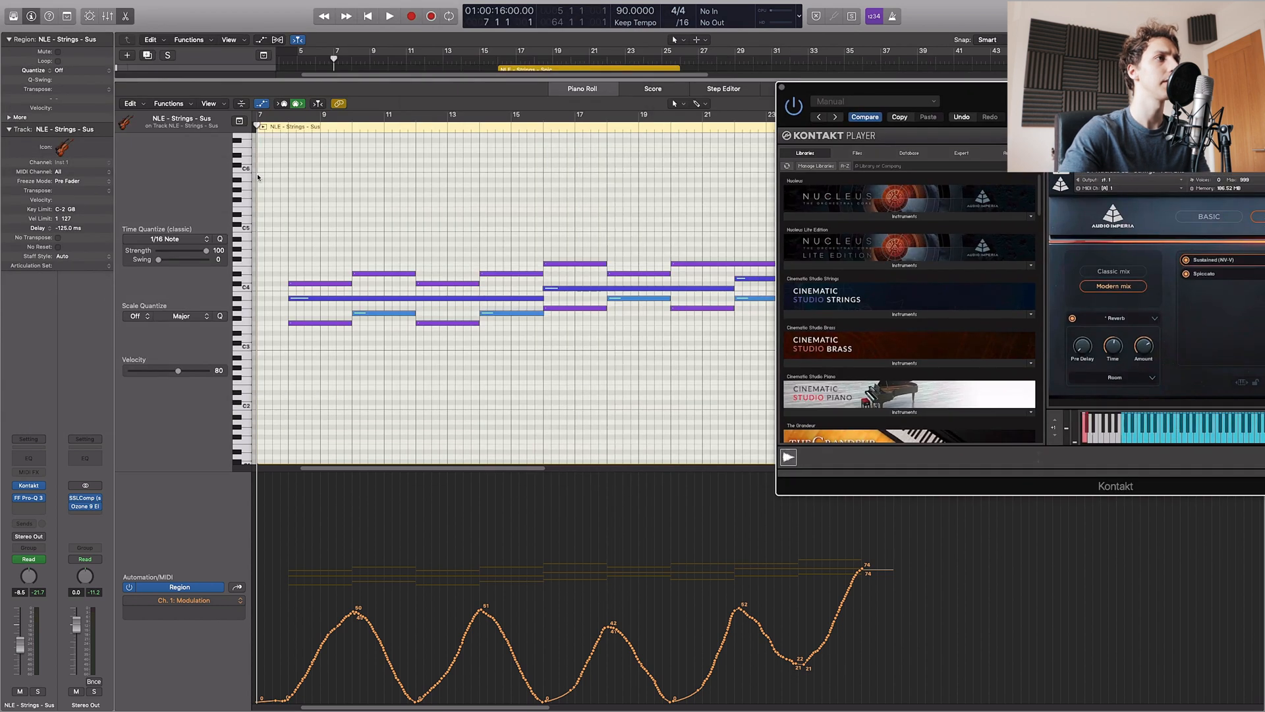
# - Play the strings region from near bar 7 with the track soloed, watch the instrument's Dynamics knob, and stop around bar 12
pyautogui.click(277, 128)
pyautogui.press('space')
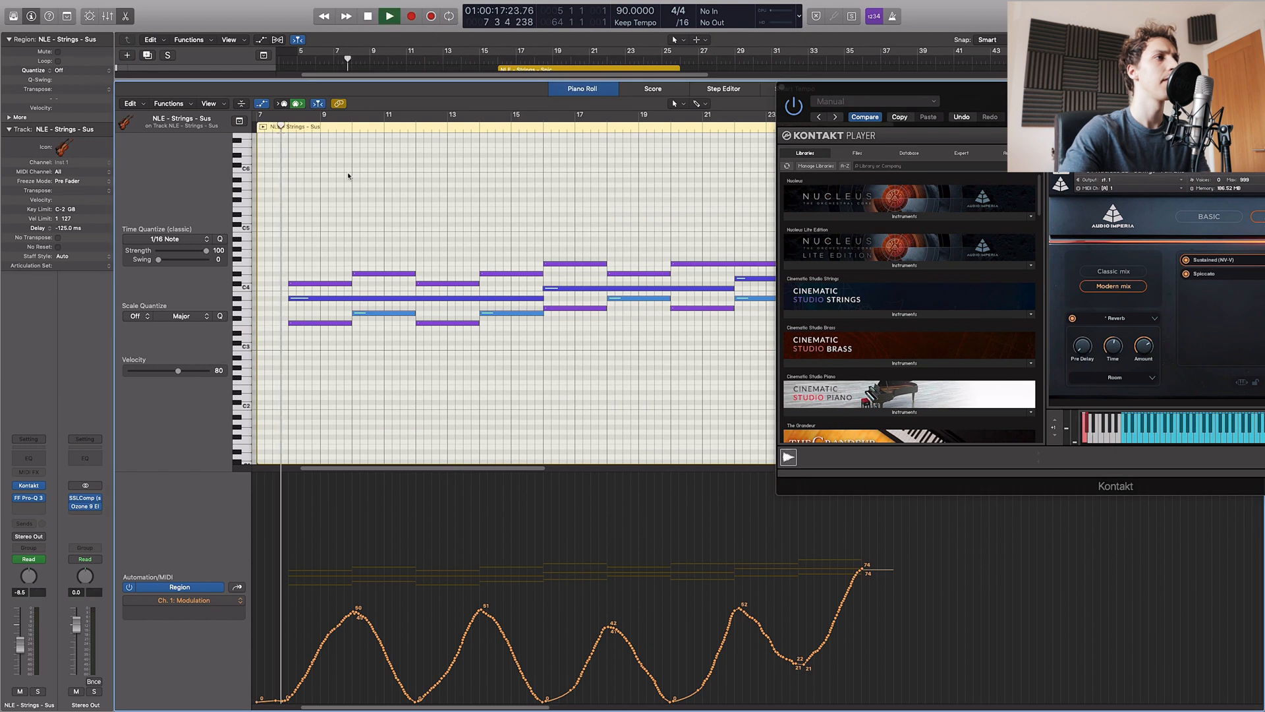
pyautogui.moveTo(1086, 122); pyautogui.dragTo(921, 122)
pyautogui.press('s')
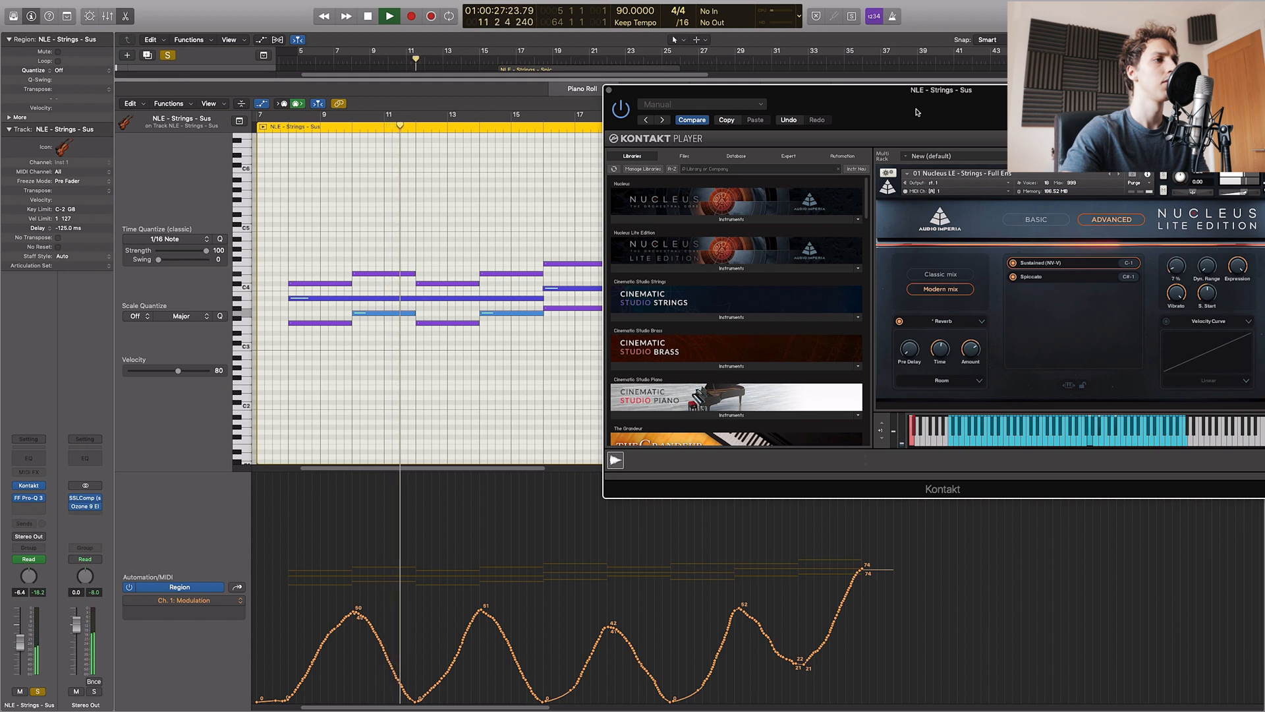
pyautogui.press('space')
# - Review the Nucleus strings patch's Advanced and Basic pages, including its mix, reverb and velocity curve controls, and close the instrument
pyautogui.moveTo(1210, 267); pyautogui.dragTo(1218, 173)
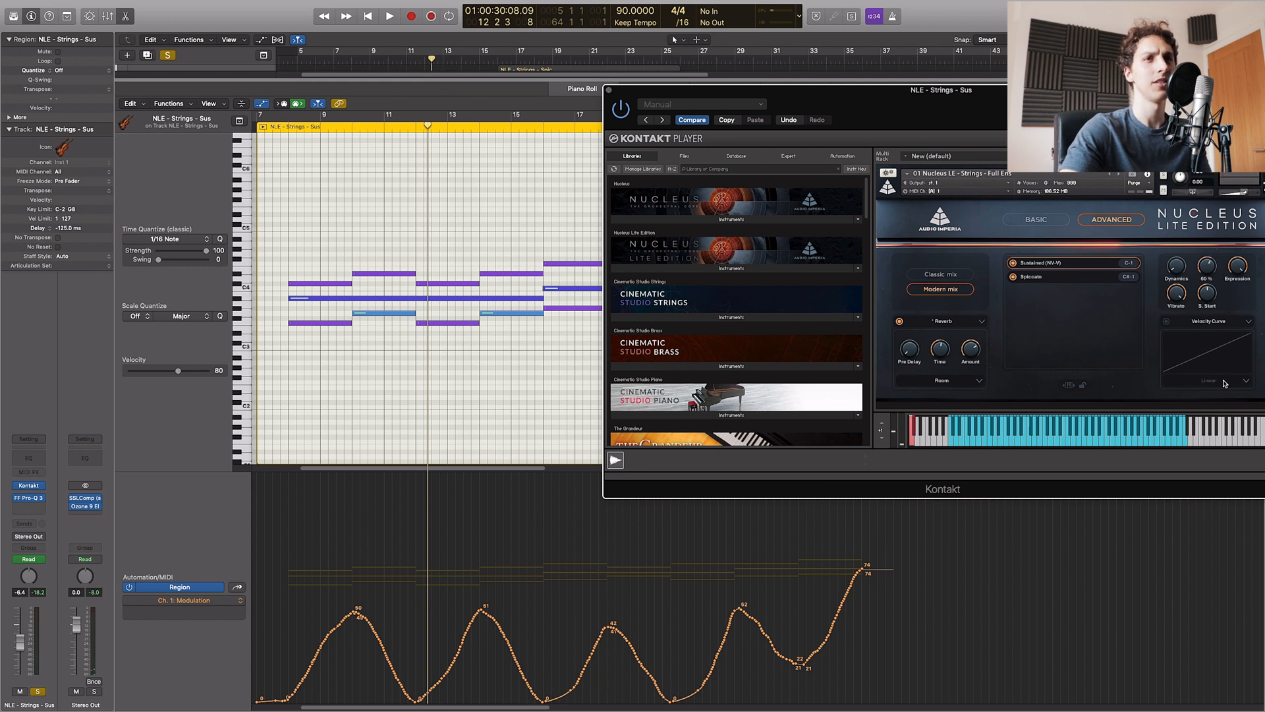
pyautogui.moveTo(1045, 110)
pyautogui.mouseDown()
pyautogui.moveTo(980, 119)
pyautogui.moveTo(1039, 119)
pyautogui.mouseUp()
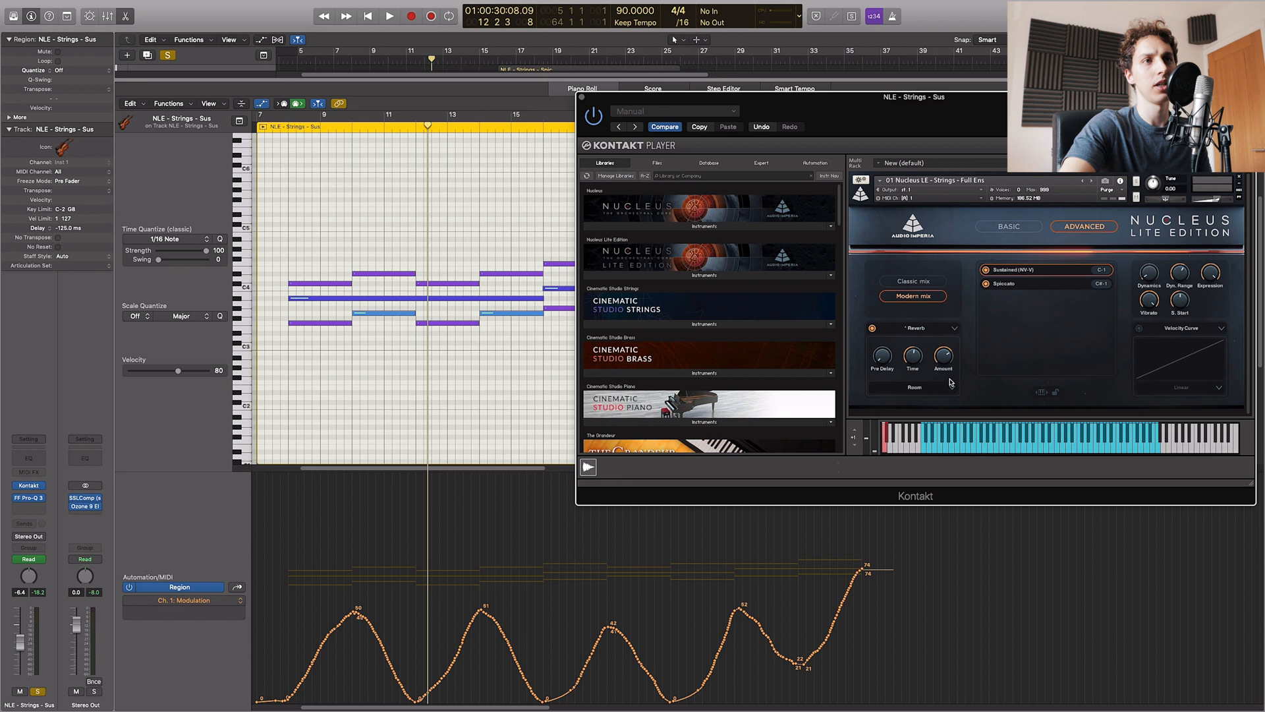
pyautogui.click(1007, 227)
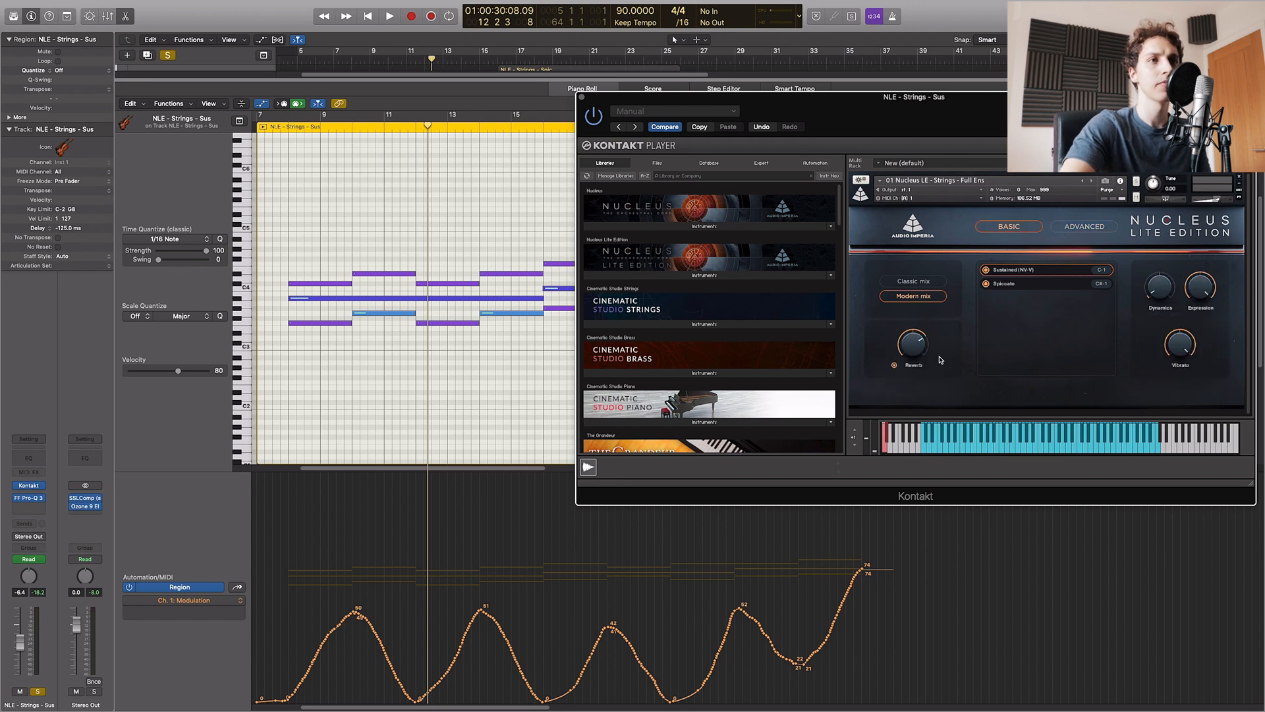
pyautogui.click(1088, 228)
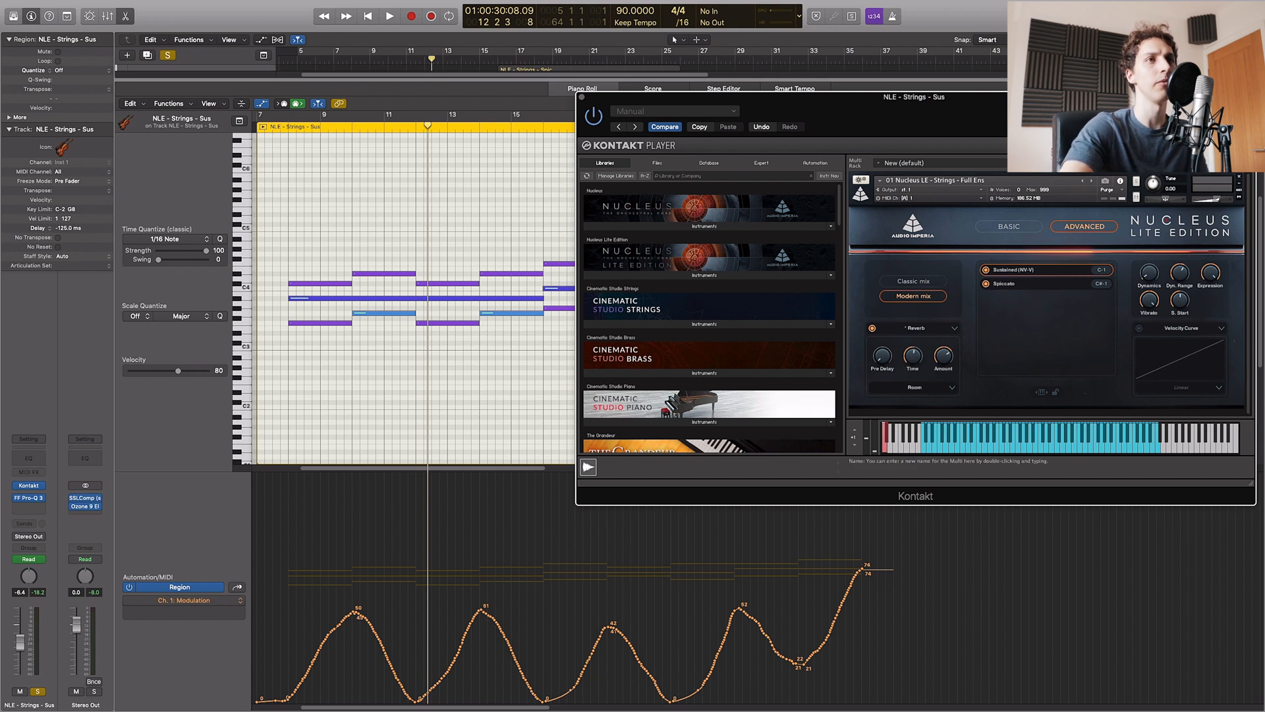
pyautogui.click(583, 98)
# - Review the FF Pro-Q 3 equalizer curve on the strings track, placing its window beside the notes, and close it
pyautogui.click(28, 498)
pyautogui.moveTo(337, 21); pyautogui.dragTo(1030, 238)
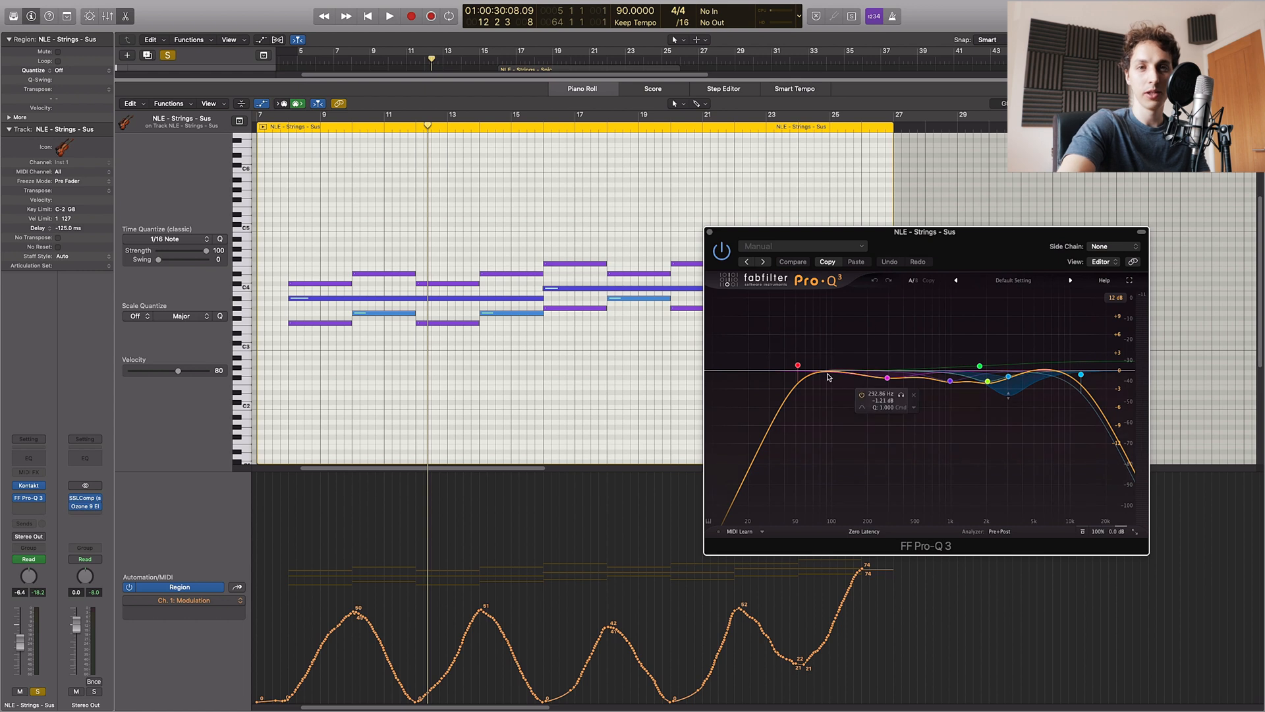
pyautogui.click(711, 232)
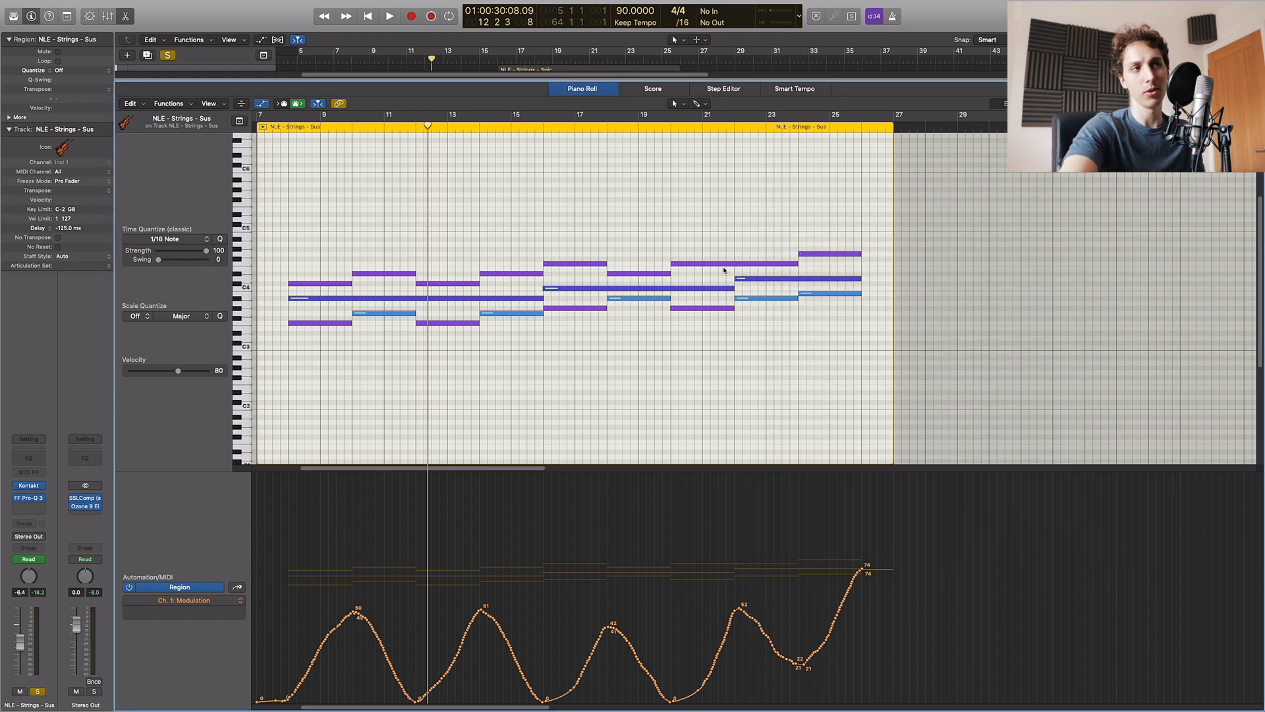
pyautogui.click(23, 498)
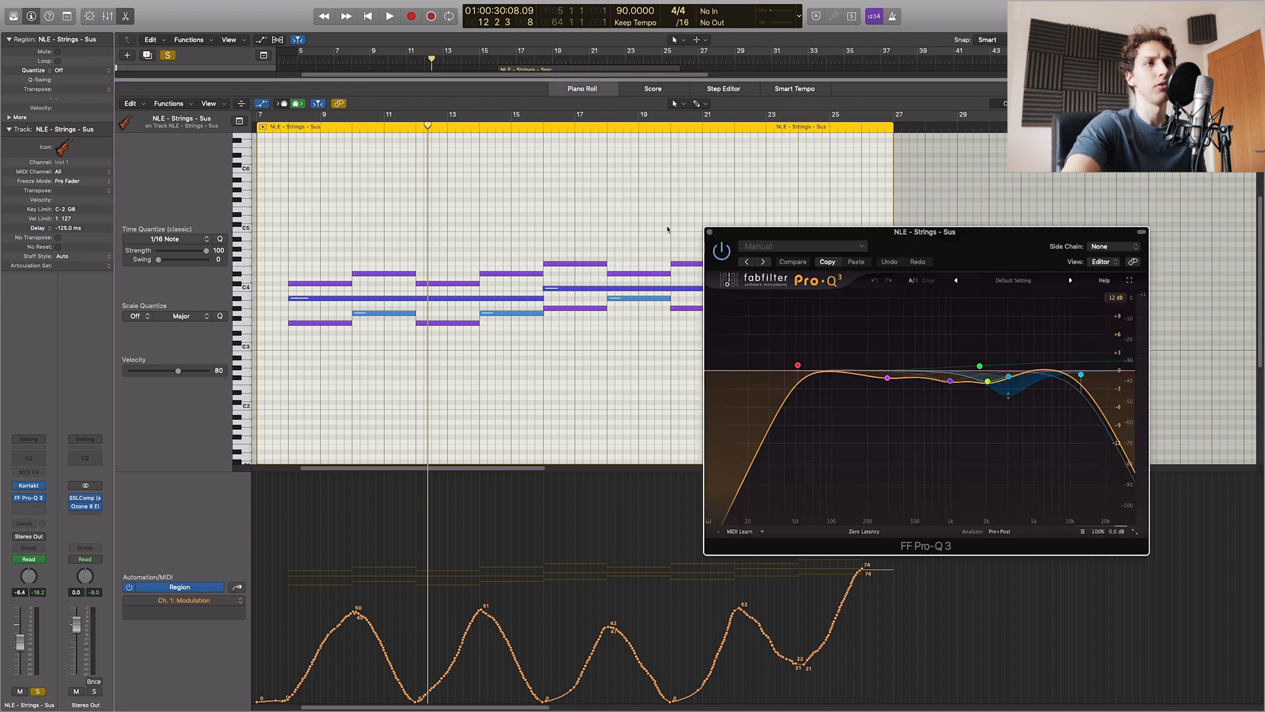
pyautogui.click(710, 232)
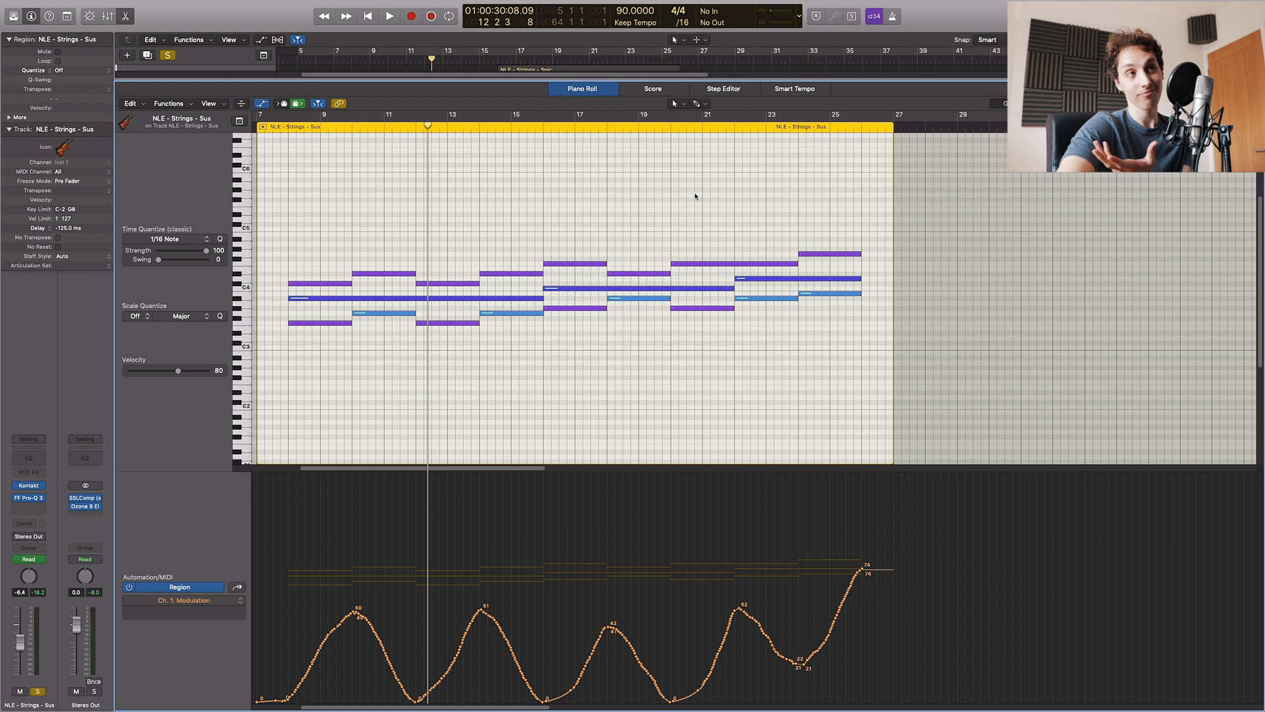
# - Close the Piano Roll, turn off solo on the NLE - Strings - Sus track, and deselect its regions
pyautogui.press('e')
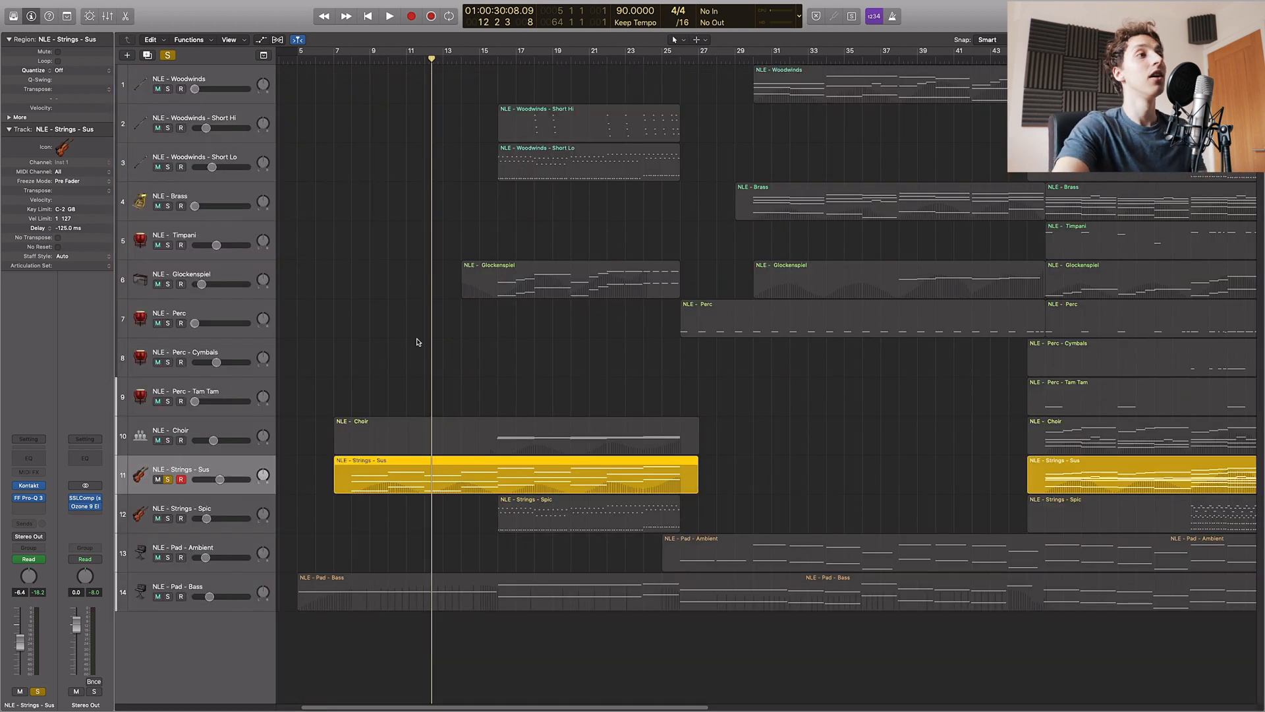
pyautogui.press('s')
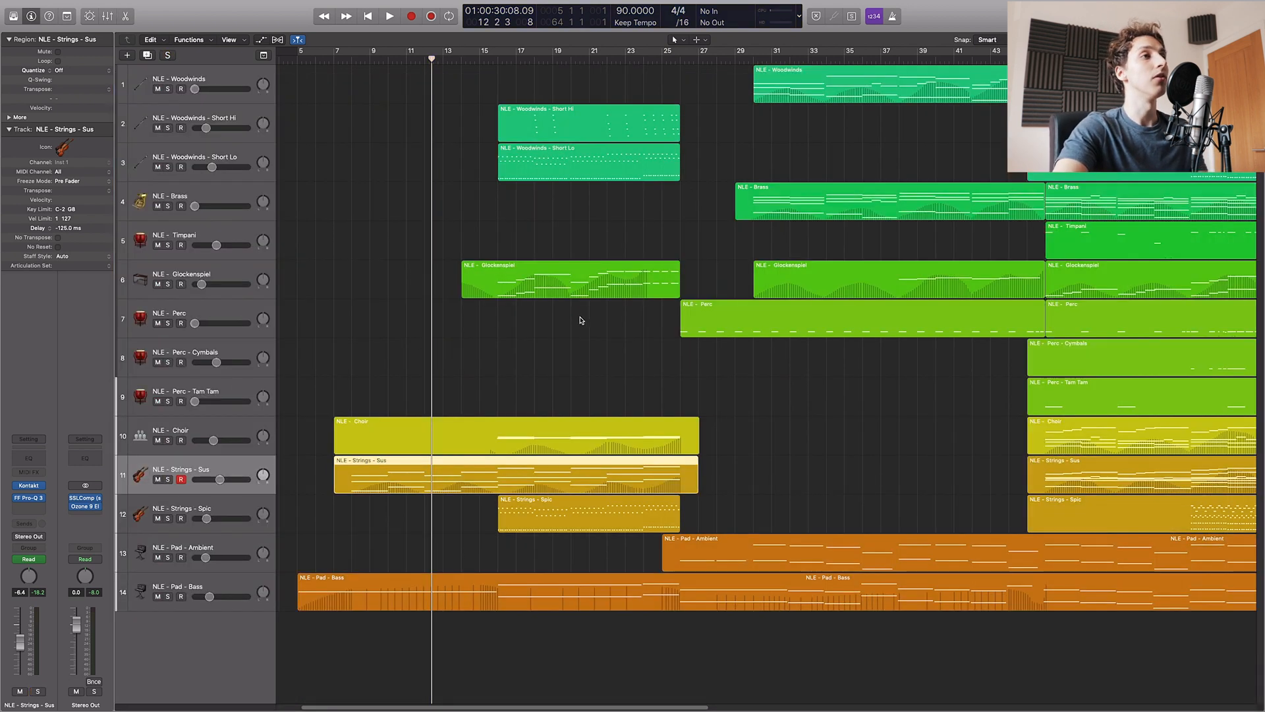
pyautogui.click(527, 324)
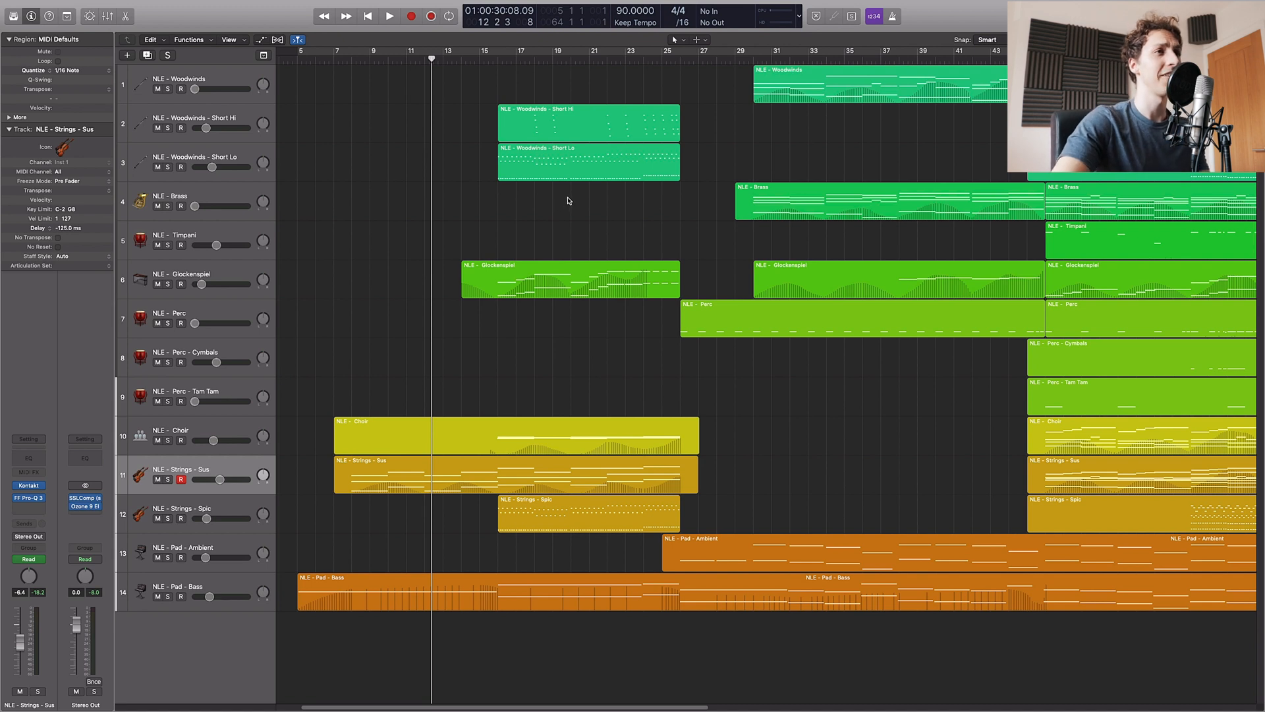
# - Select the first NLE - Choir region and solo the choir track
pyautogui.hscroll(3, 557, 200)
pyautogui.hscroll(-5, 580, 191)
pyautogui.hscroll(4, 600, 183)
pyautogui.hscroll(-3, 618, 173)
pyautogui.hscroll(-3, 618, 173)
pyautogui.click(613, 445)
pyautogui.press('s')
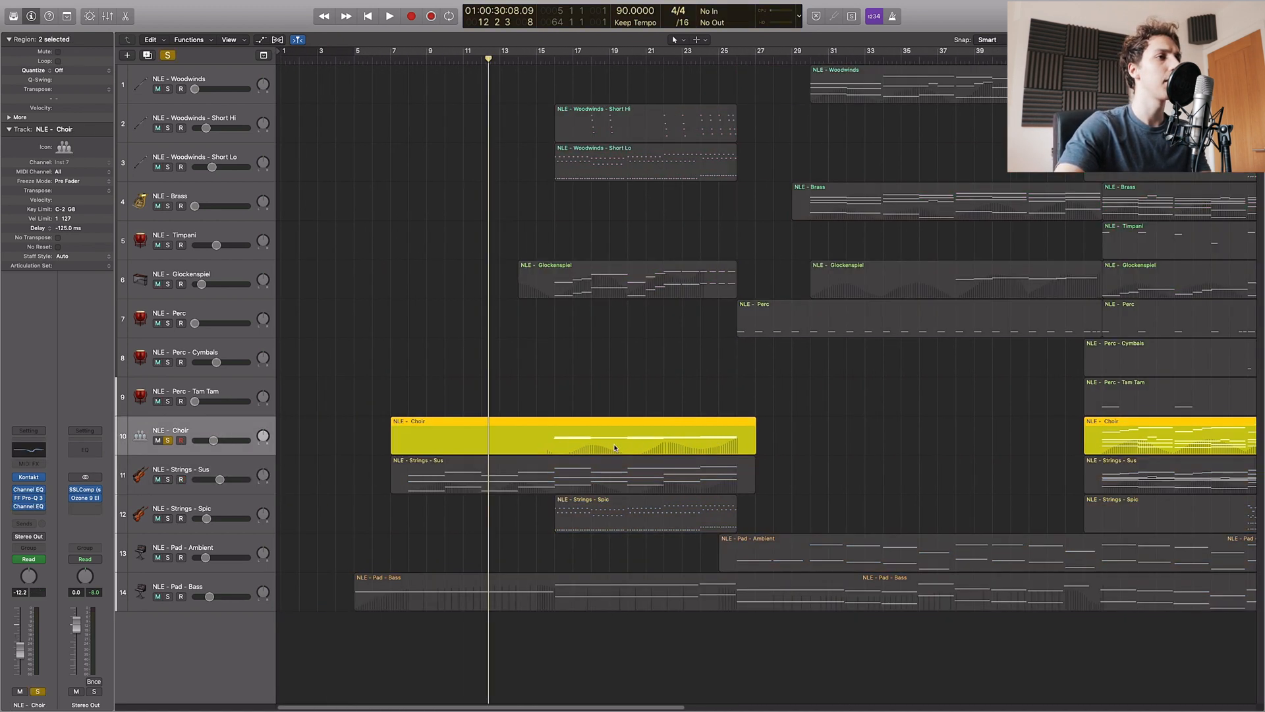
# - Open the choir notes in the Piano Roll and start playback from about bar 15
pyautogui.press('p')
pyautogui.click(511, 123)
pyautogui.press('space')
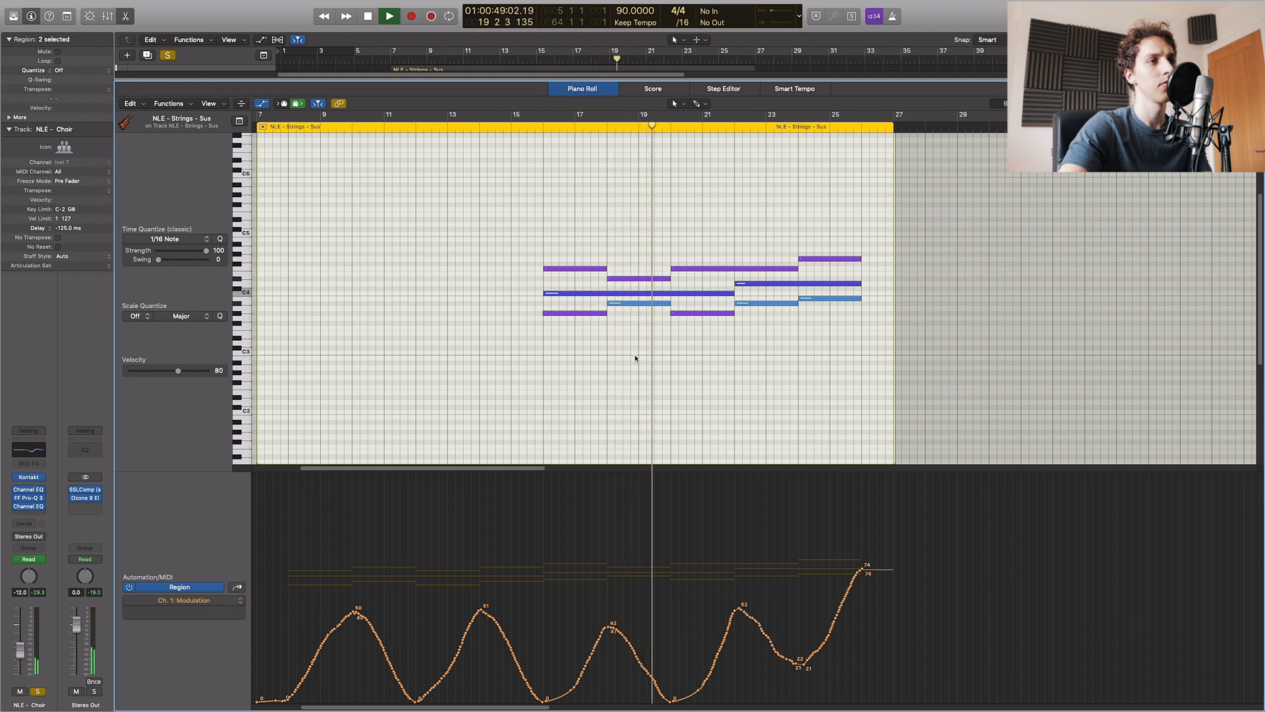
# - Open the choir's Kontakt instrument during playback, move it aside, and listen until the last choir notes end
pyautogui.click(34, 481)
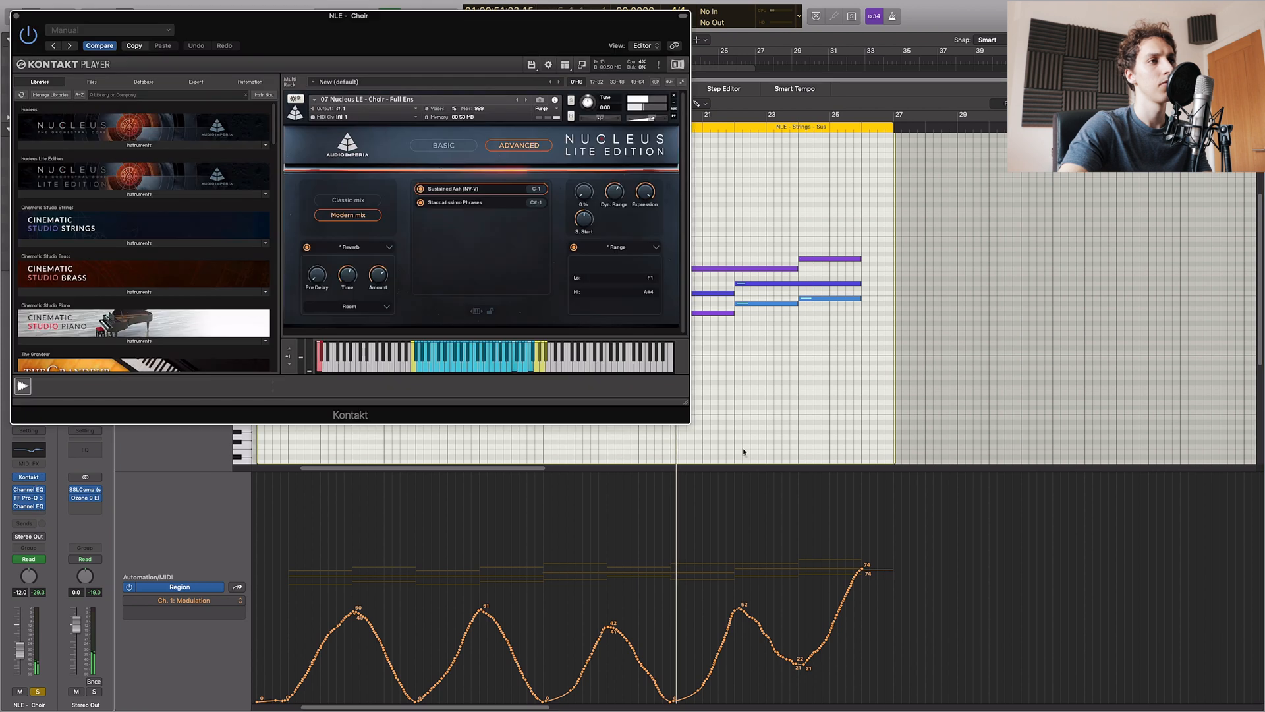
pyautogui.moveTo(537, 44); pyautogui.dragTo(445, 59)
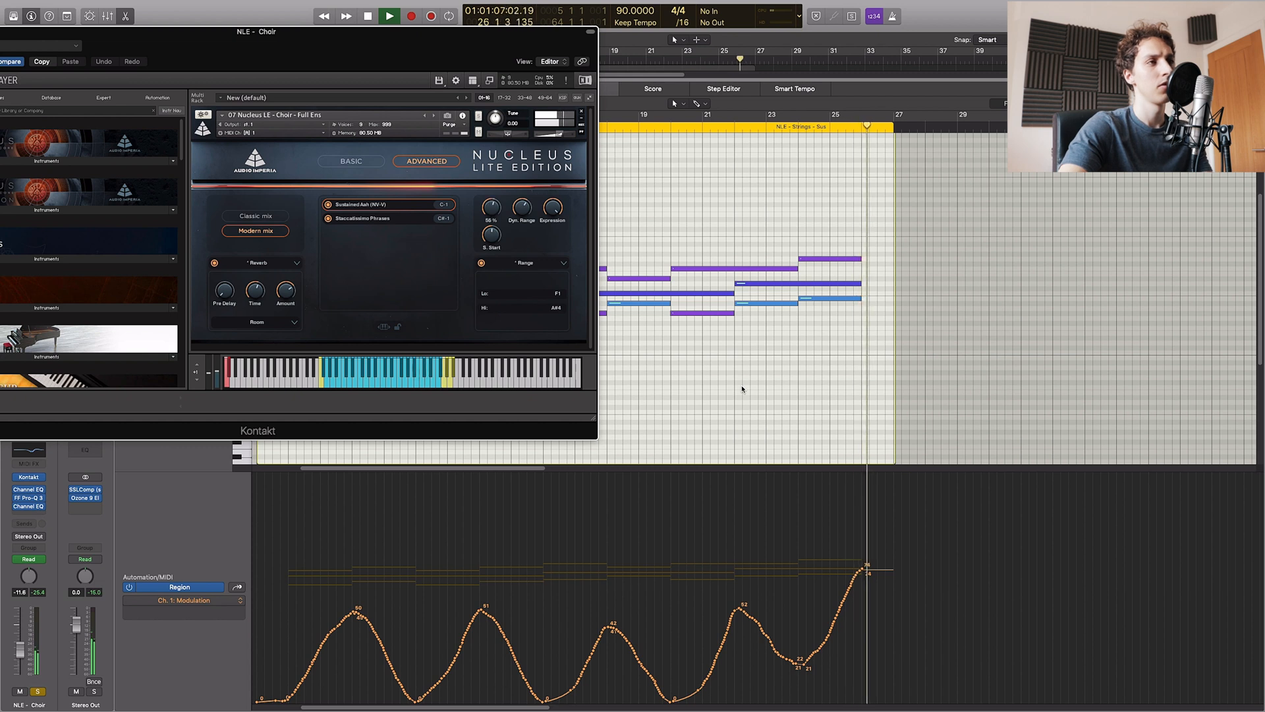
pyautogui.press('space')
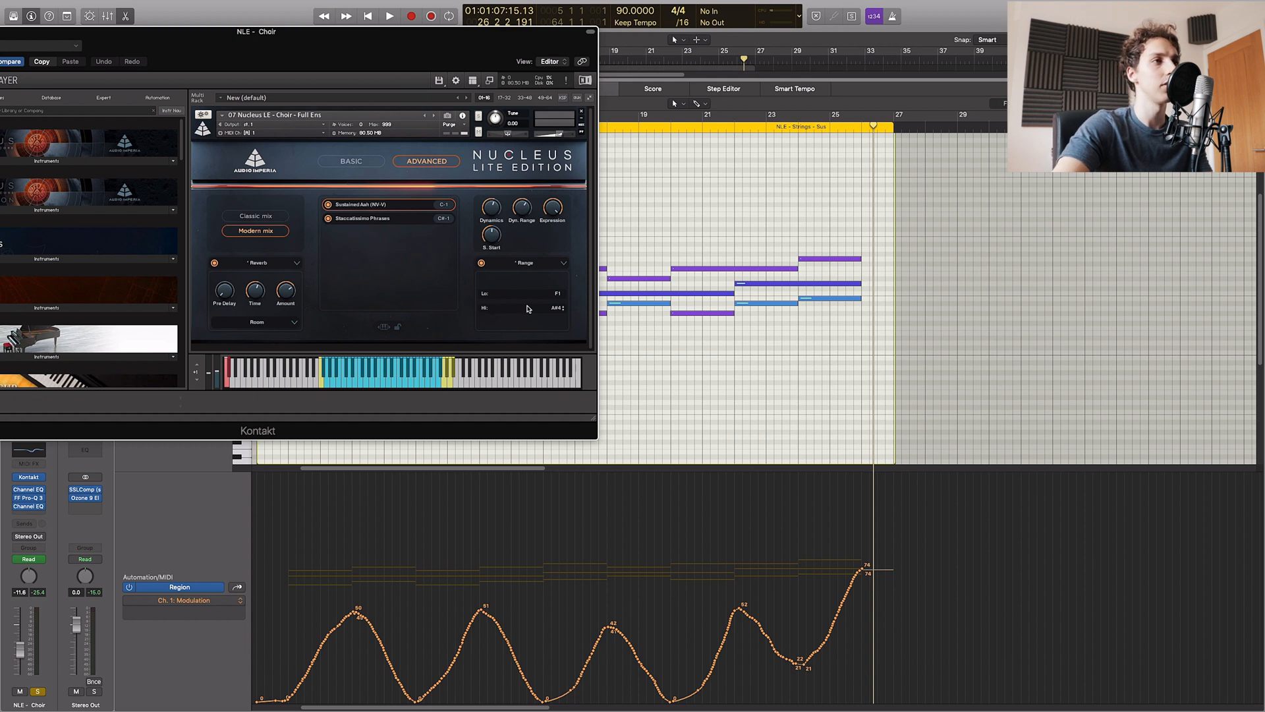
# - Inspect the choir patch's Range options, set the Hi limit to B4, and close the instrument window
pyautogui.click(539, 265)
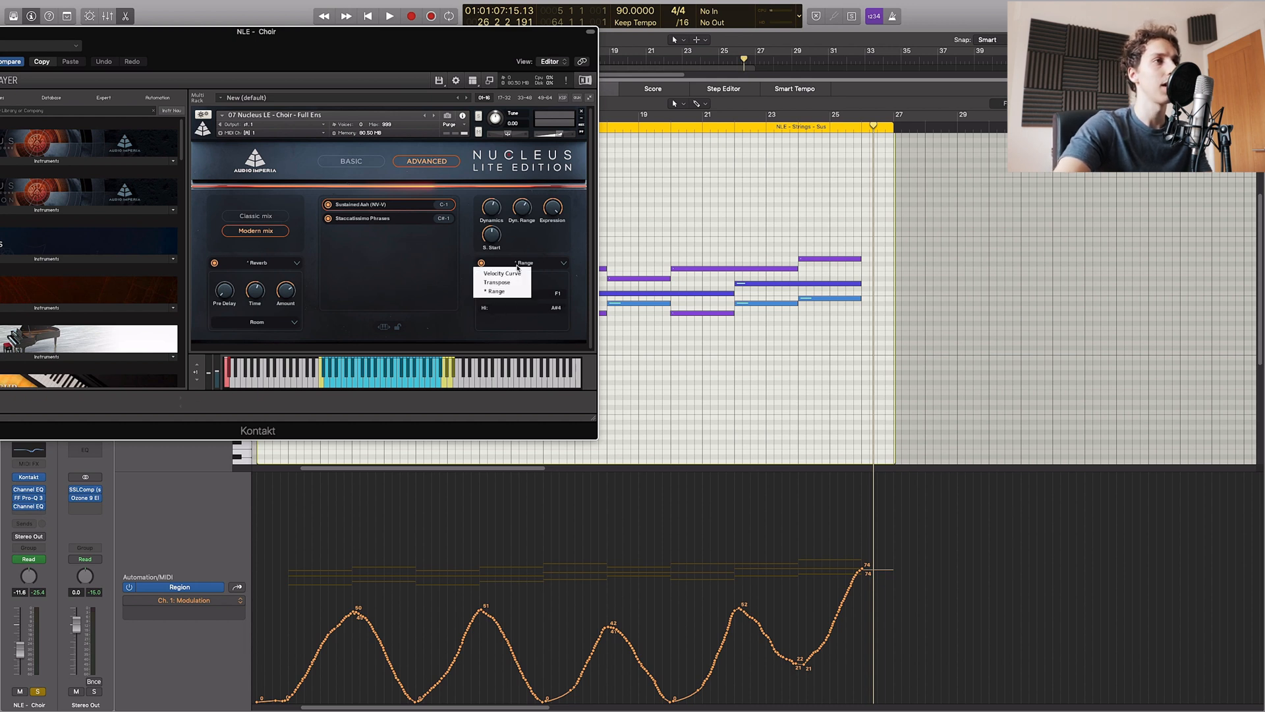
pyautogui.click(528, 247)
pyautogui.doubleClick(483, 263)
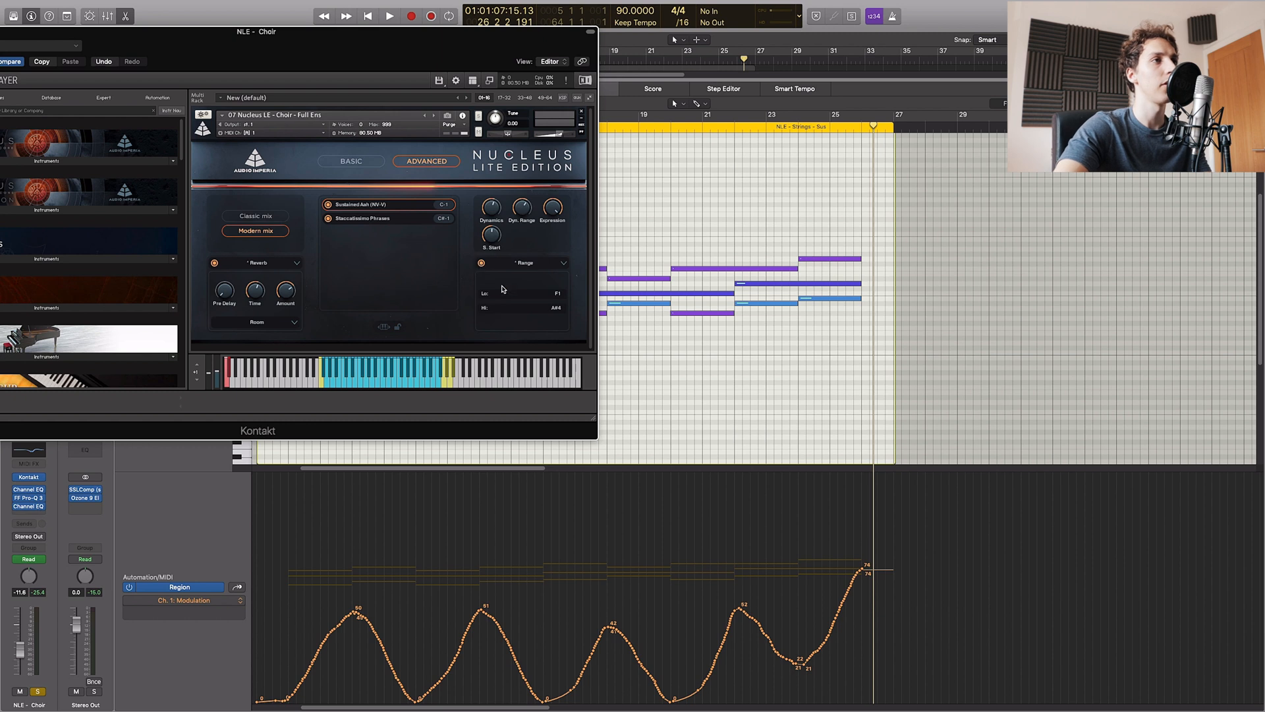
pyautogui.moveTo(560, 309); pyautogui.dragTo(537, 327)
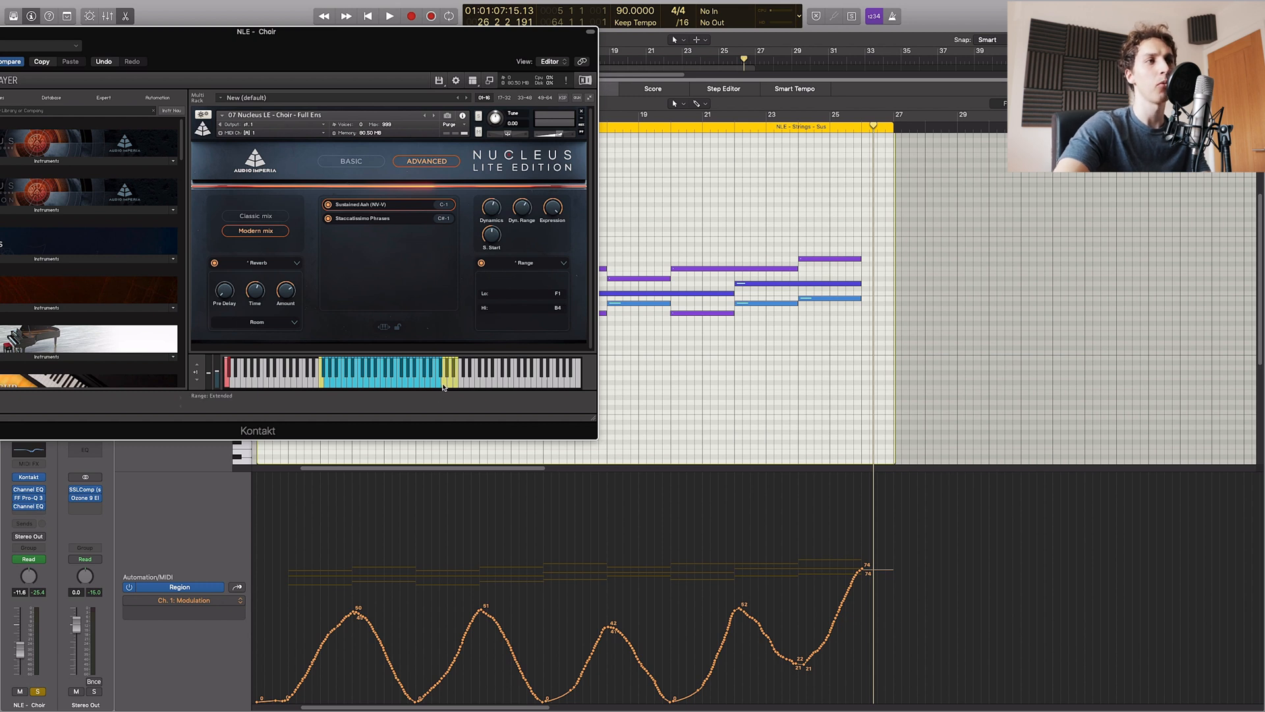
pyautogui.moveTo(124, 41); pyautogui.dragTo(325, 91)
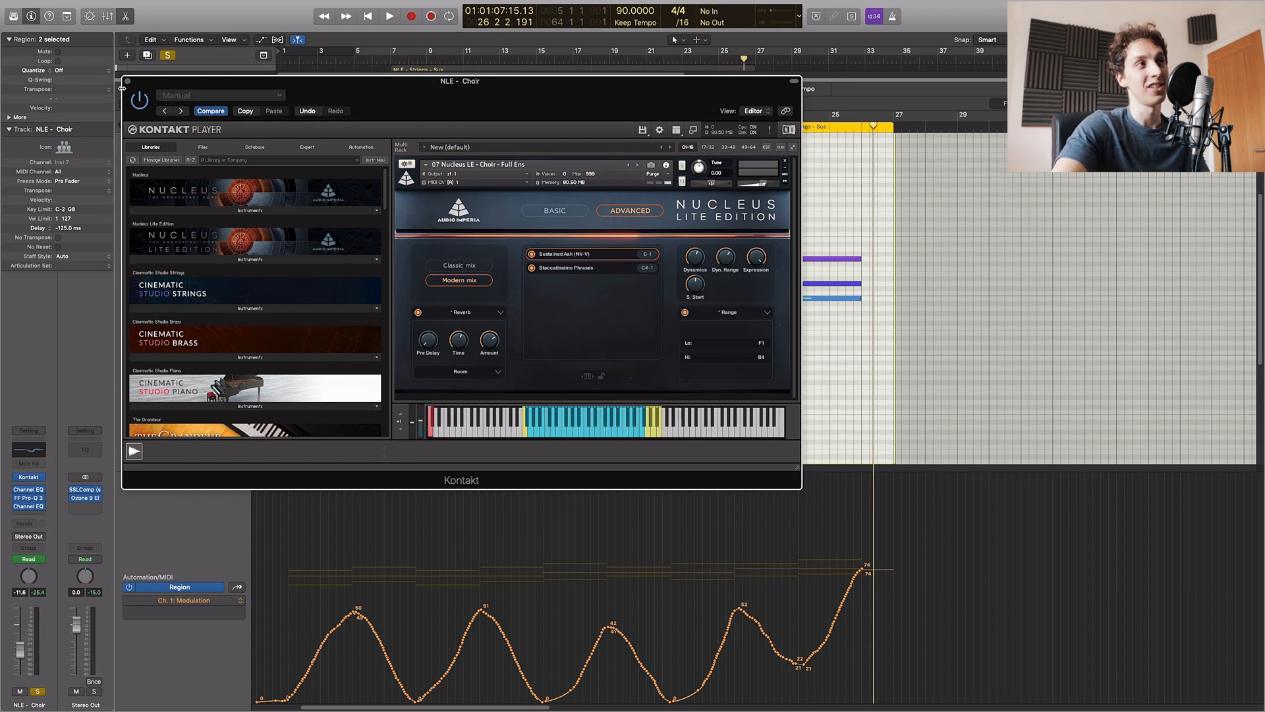
pyautogui.click(129, 81)
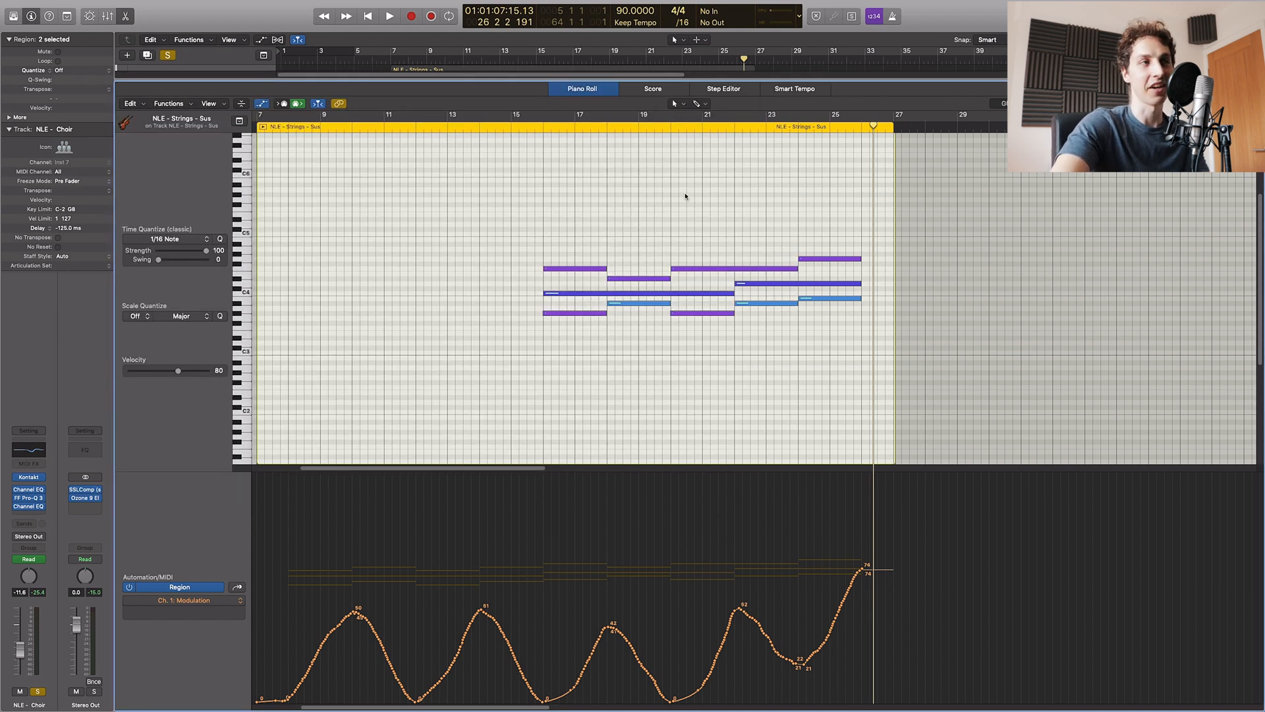
# - Turn off solo on the NLE - Choir track, close the Piano Roll, and deselect the choir regions
pyautogui.press('s')
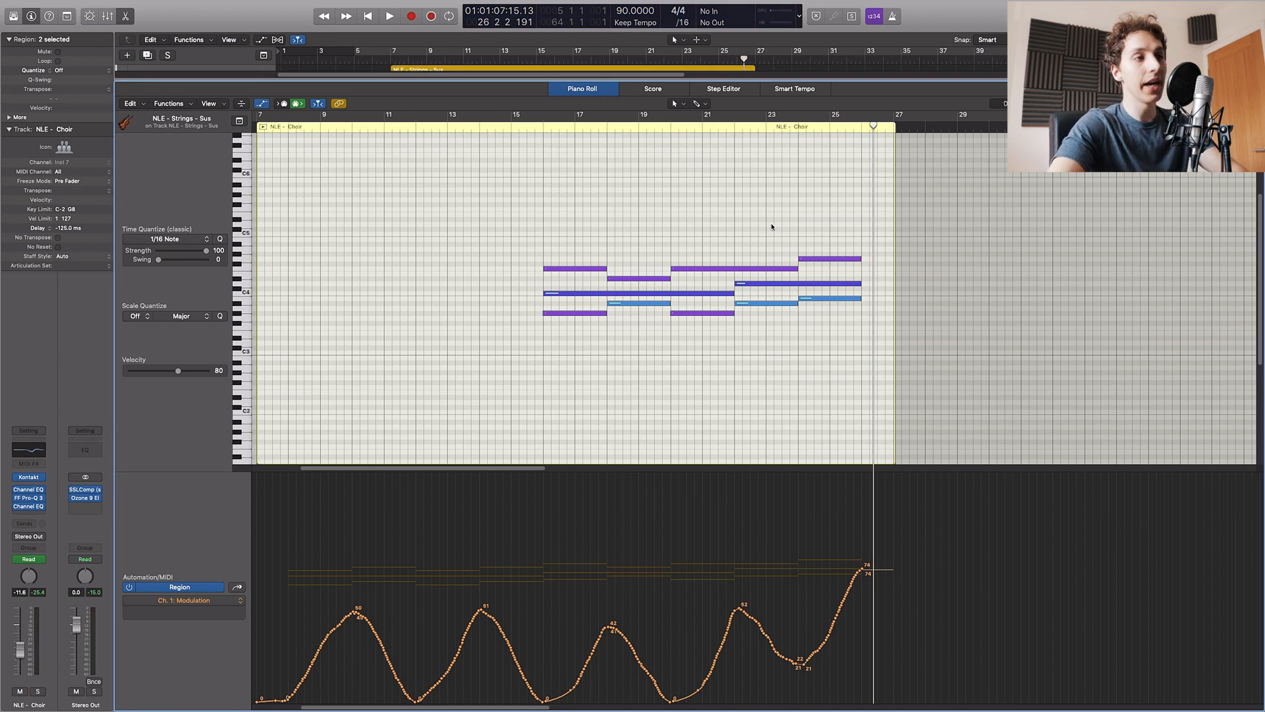
pyautogui.press('e')
pyautogui.click(653, 352)
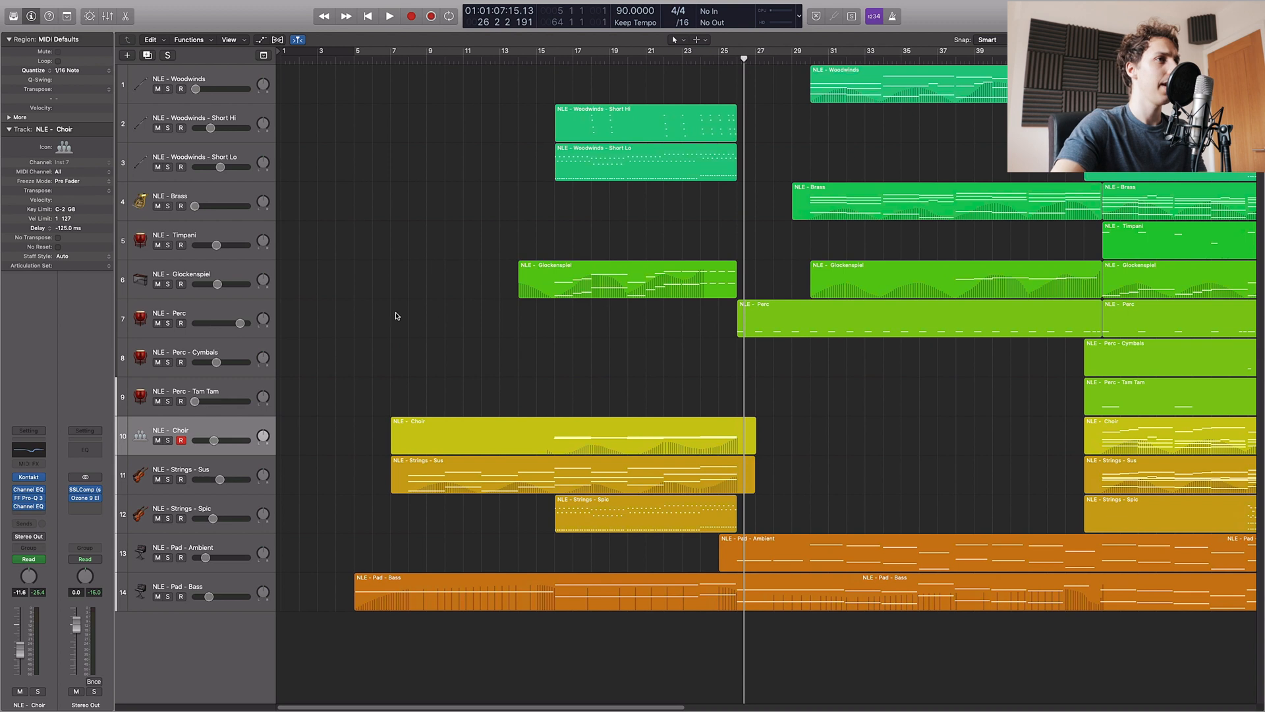
# - Select the first NLE - Choir and NLE - Strings - Sus regions together and look over the rest of the arrangement
pyautogui.moveTo(421, 281); pyautogui.dragTo(577, 484)
pyautogui.hotkey('ctrl', 's')
pyautogui.hotkey('ctrl', 's')
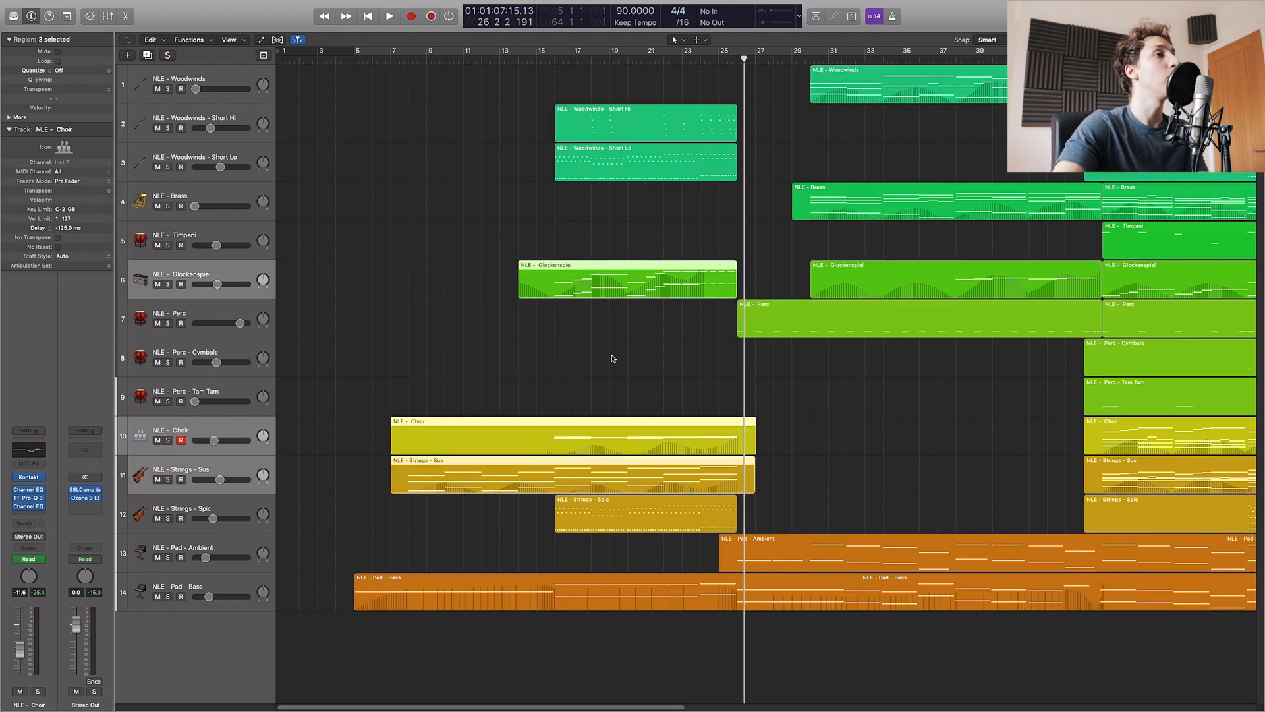
pyautogui.moveTo(473, 344); pyautogui.dragTo(497, 469)
pyautogui.hscroll(10, 680, 289)
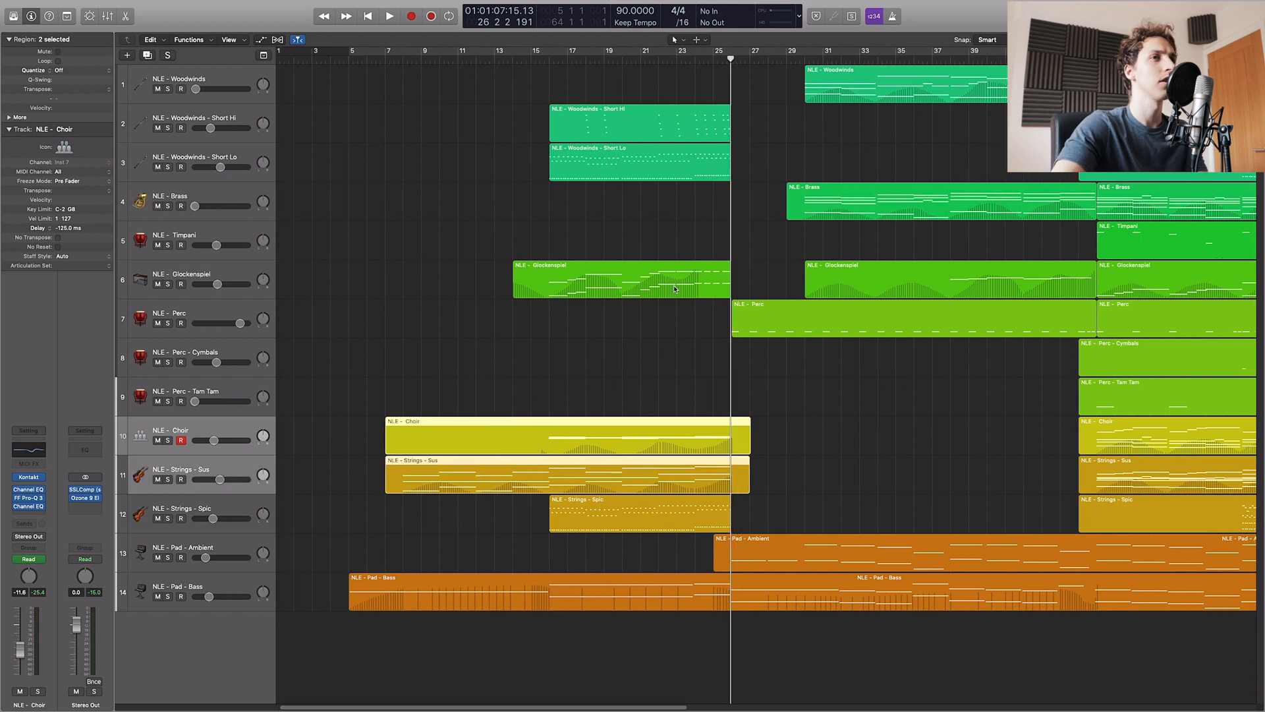
pyautogui.hscroll(1, 679, 288)
pyautogui.hscroll(-5, 406, 333)
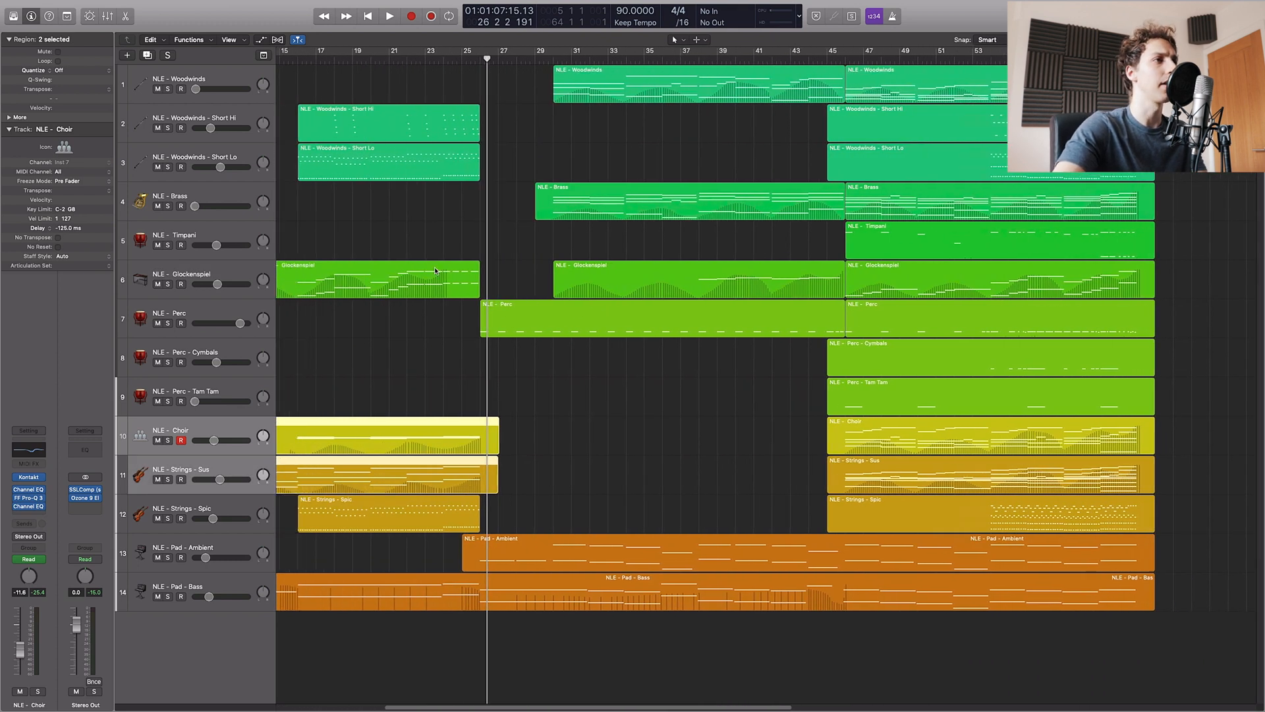
# - Look over the arrangement from the opening choir and sustained strings to the full ensemble ending, comparing where each track plays
pyautogui.click(409, 327)
pyautogui.hscroll(-4, 483, 336)
pyautogui.moveTo(481, 369); pyautogui.dragTo(485, 501)
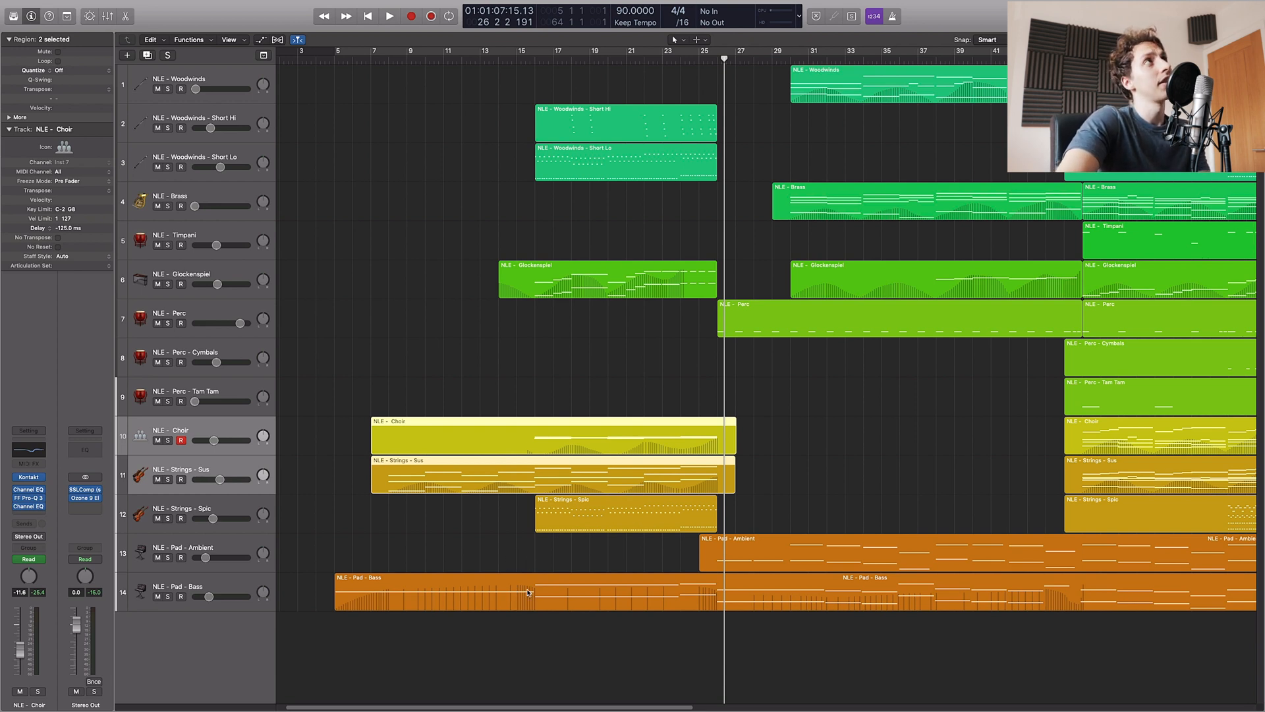
pyautogui.hscroll(10, 538, 481)
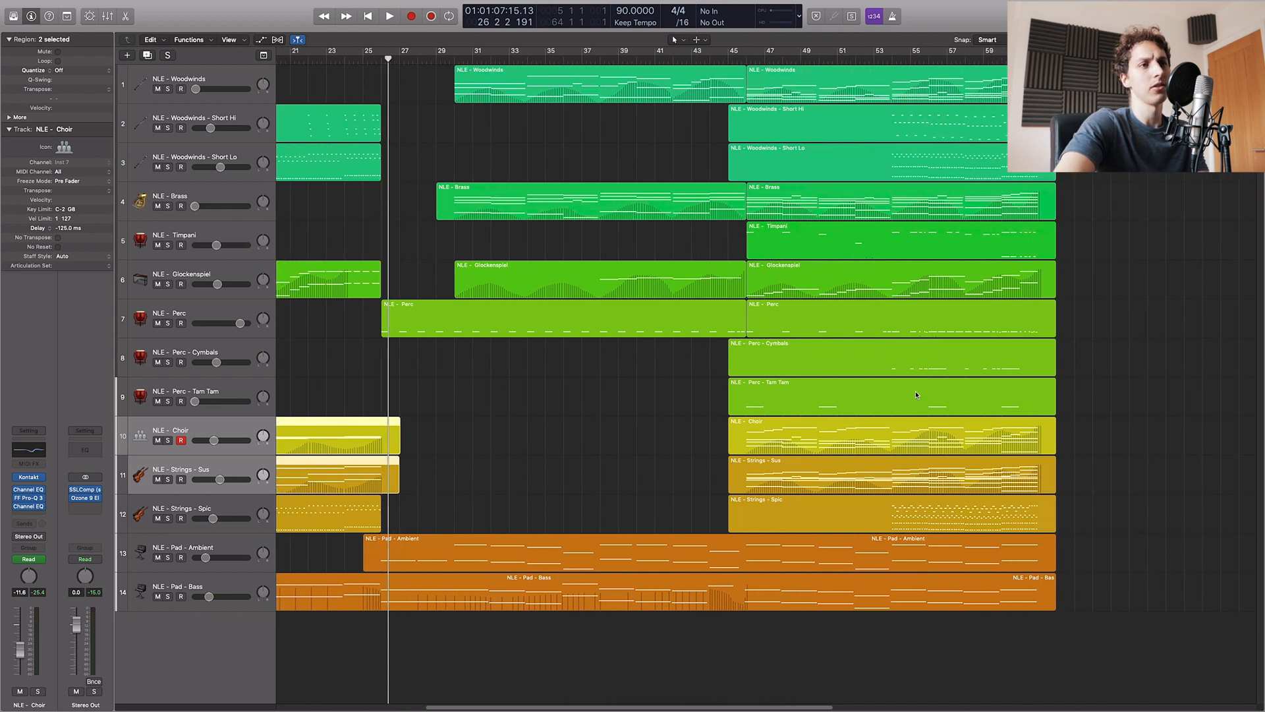
pyautogui.hscroll(-10, 916, 395)
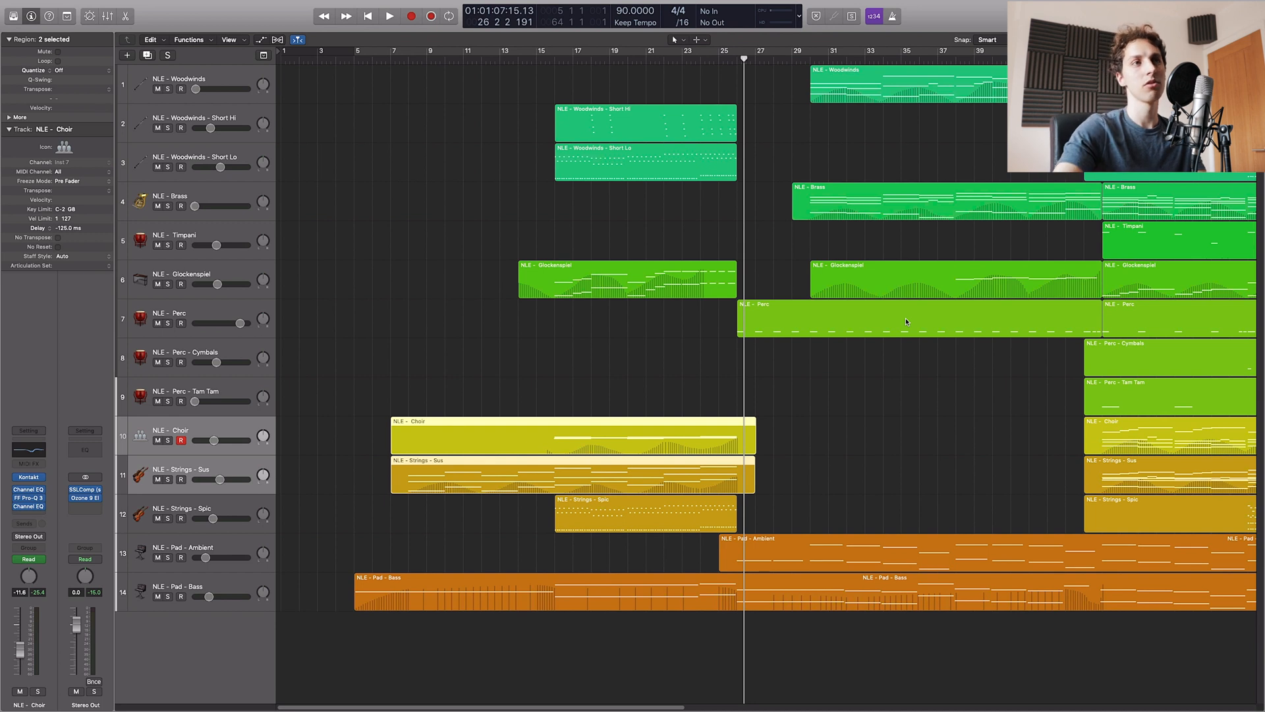
pyautogui.hscroll(6, 906, 320)
pyautogui.hscroll(2, 904, 320)
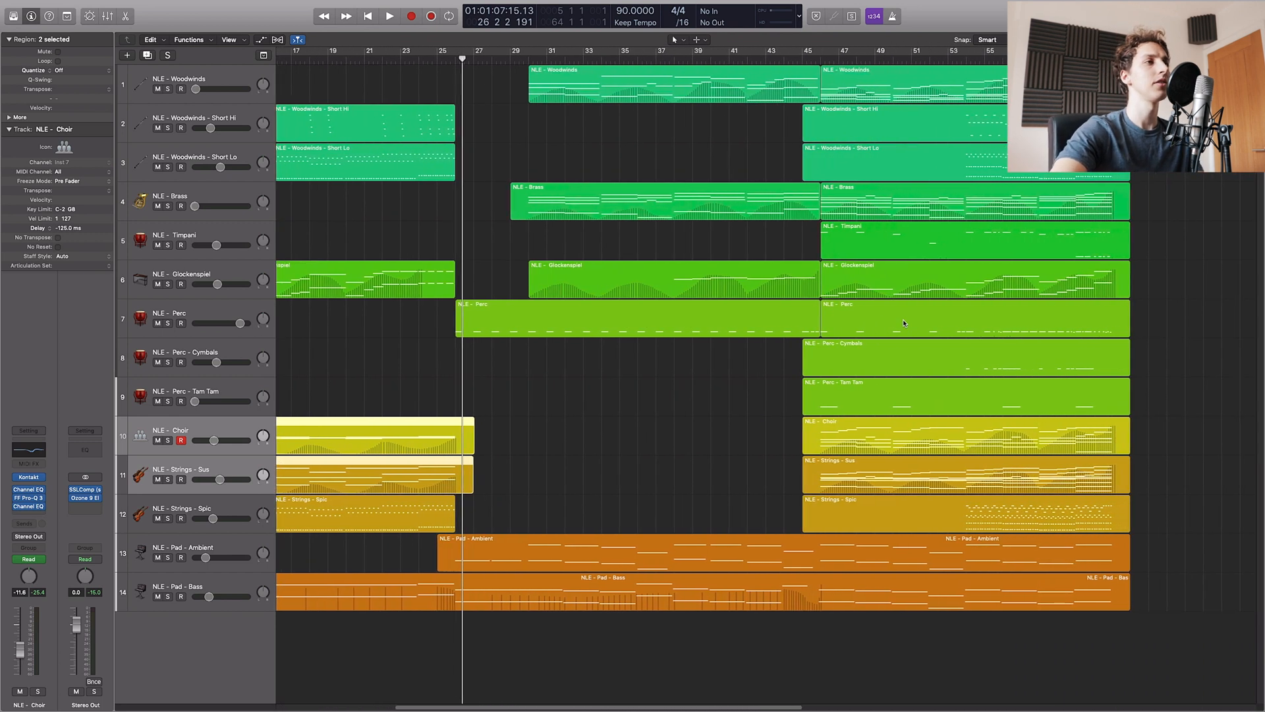
pyautogui.hscroll(-8, 809, 283)
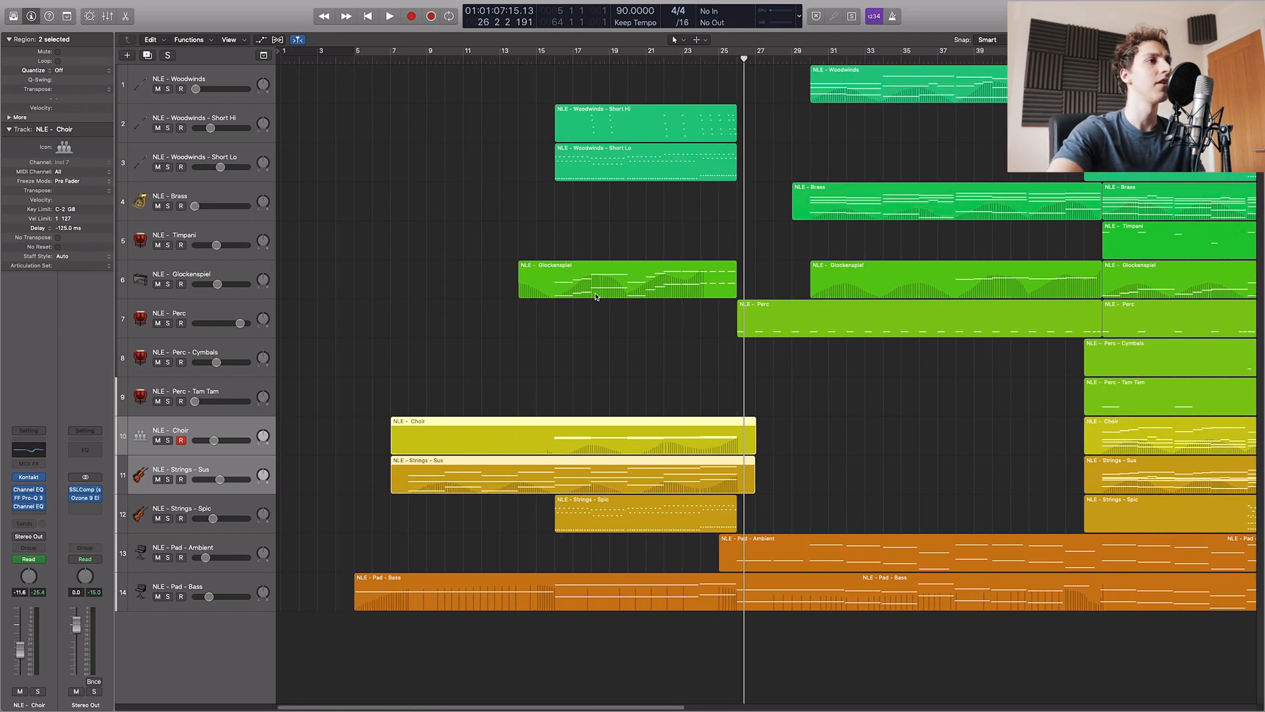
# - Solo the NLE - Choir, NLE - Strings - Sus and NLE - Pad - Bass tracks and play the arrangement from bar 5
pyautogui.press('s')
pyautogui.click(424, 593)
pyautogui.press('s')
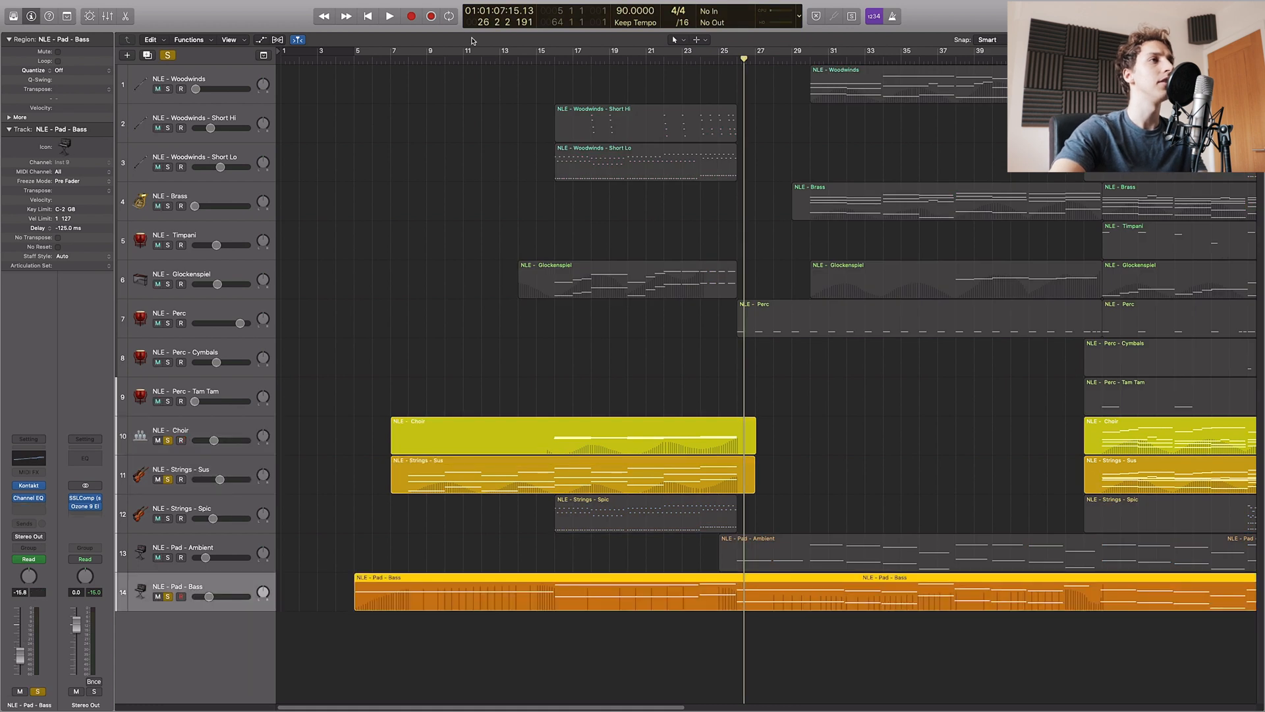
pyautogui.press('space')
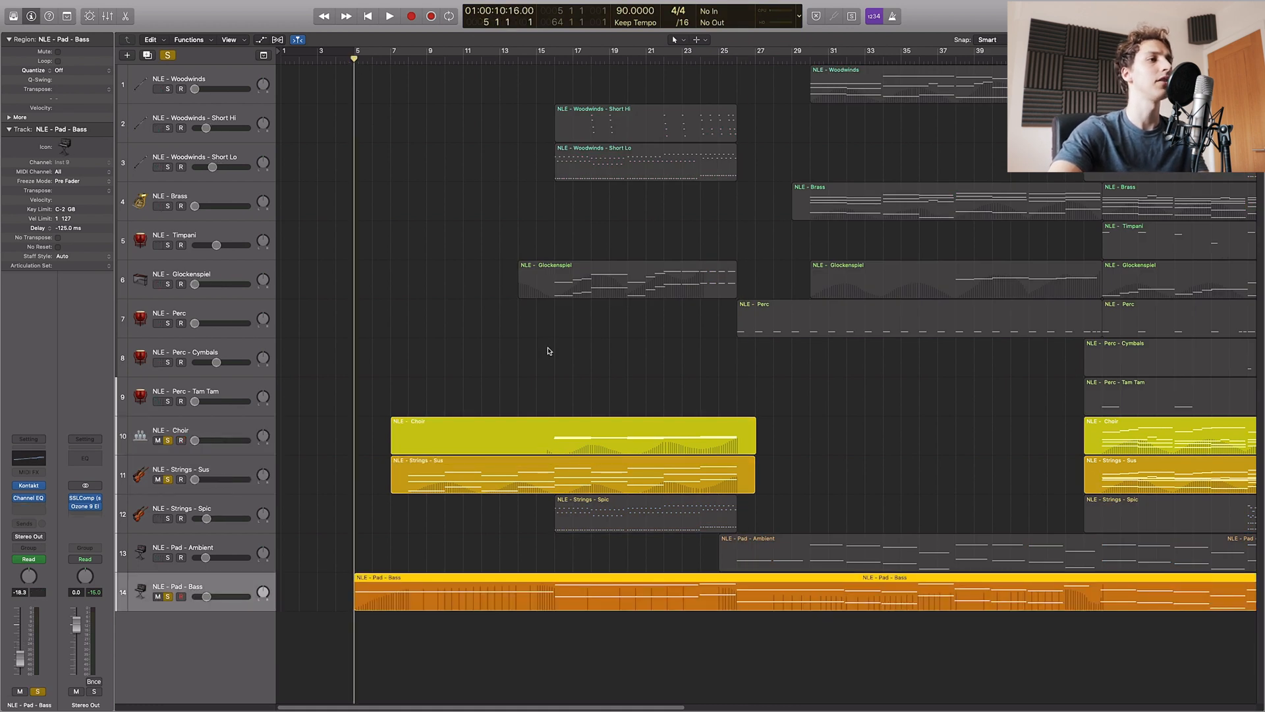
pyautogui.click(547, 350)
pyautogui.press('space')
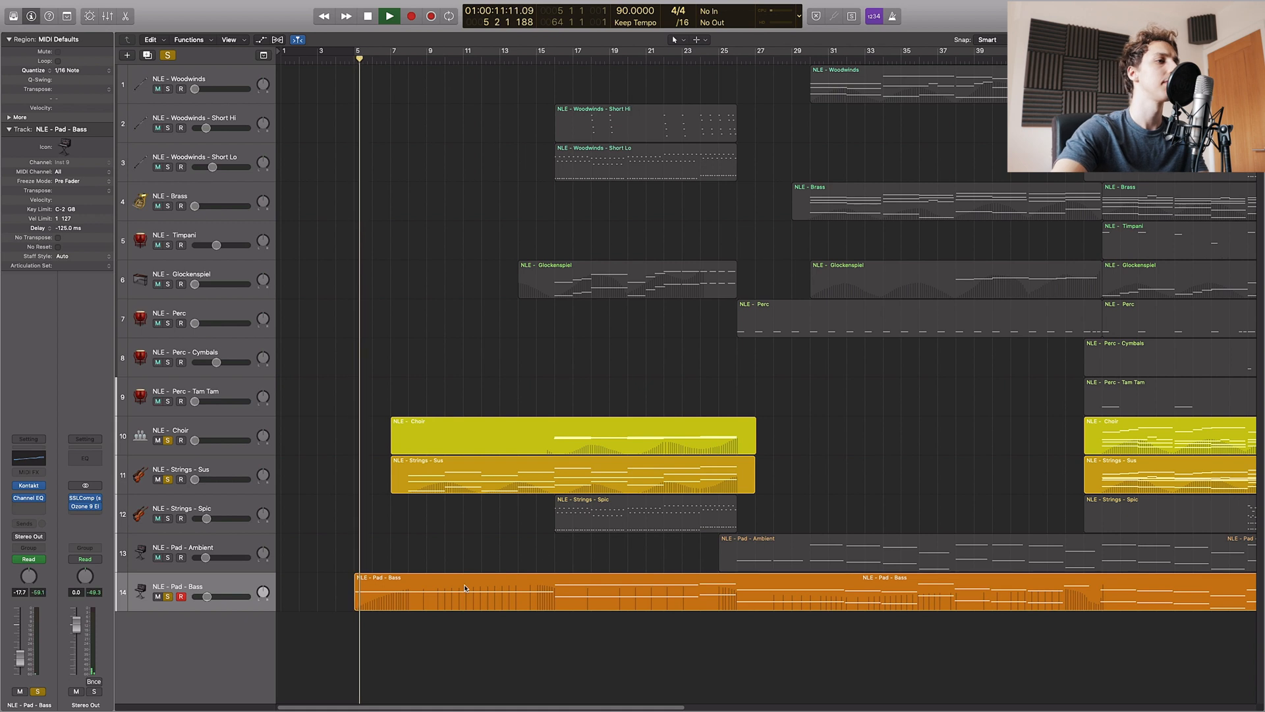
# - Open the NLE - Pad - Bass region in the Piano Roll, listen, stop playback to review its modulation curve, and close the editor
pyautogui.doubleClick(464, 584)
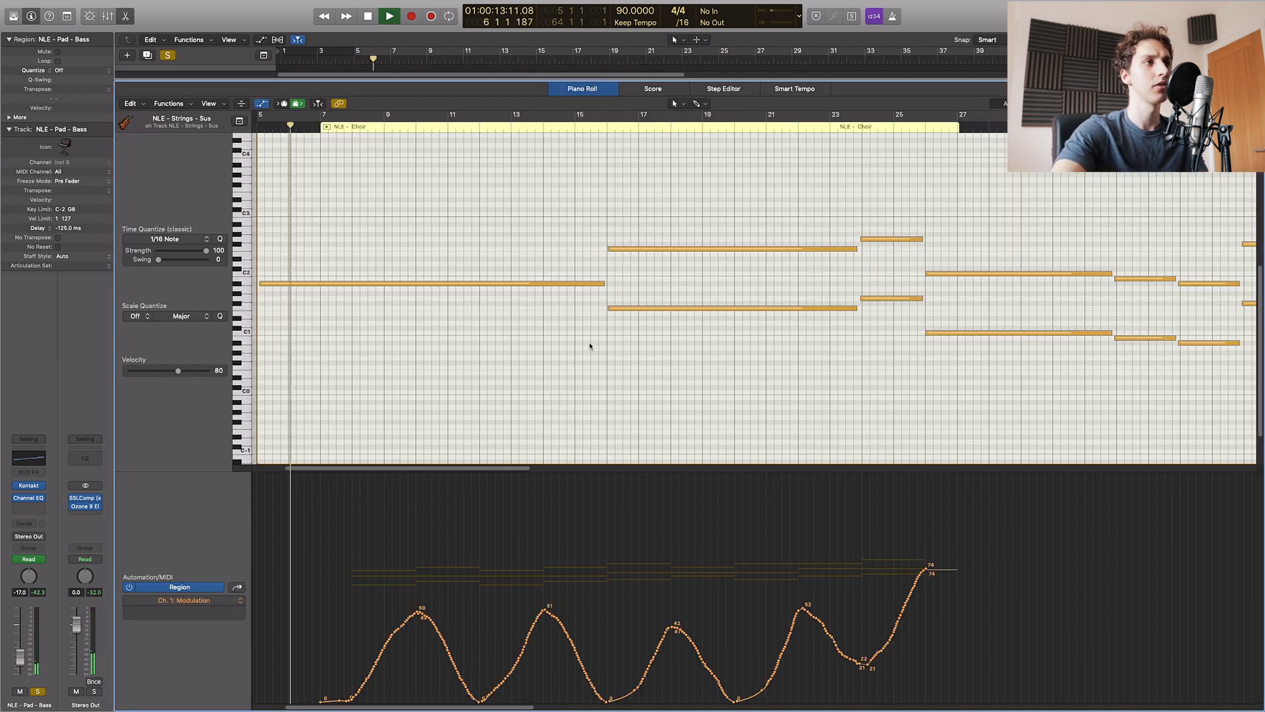
pyautogui.moveTo(22, 664); pyautogui.dragTo(22, 663)
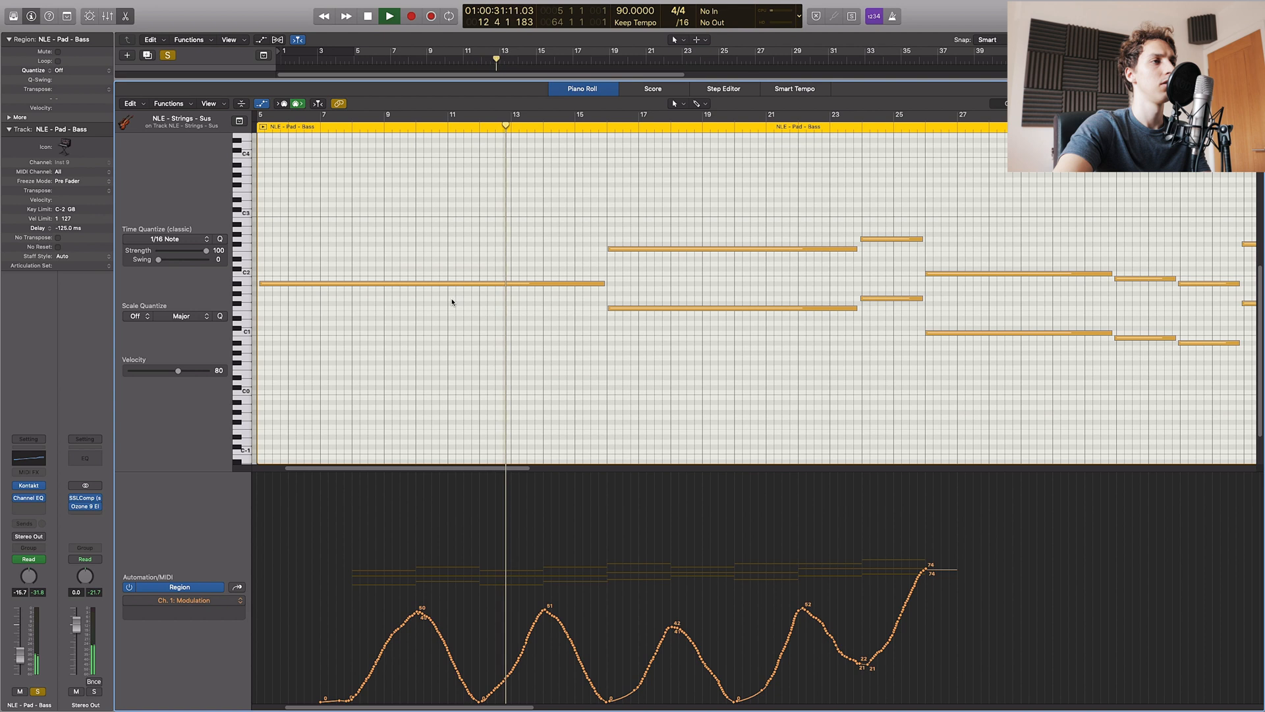
pyautogui.press('space')
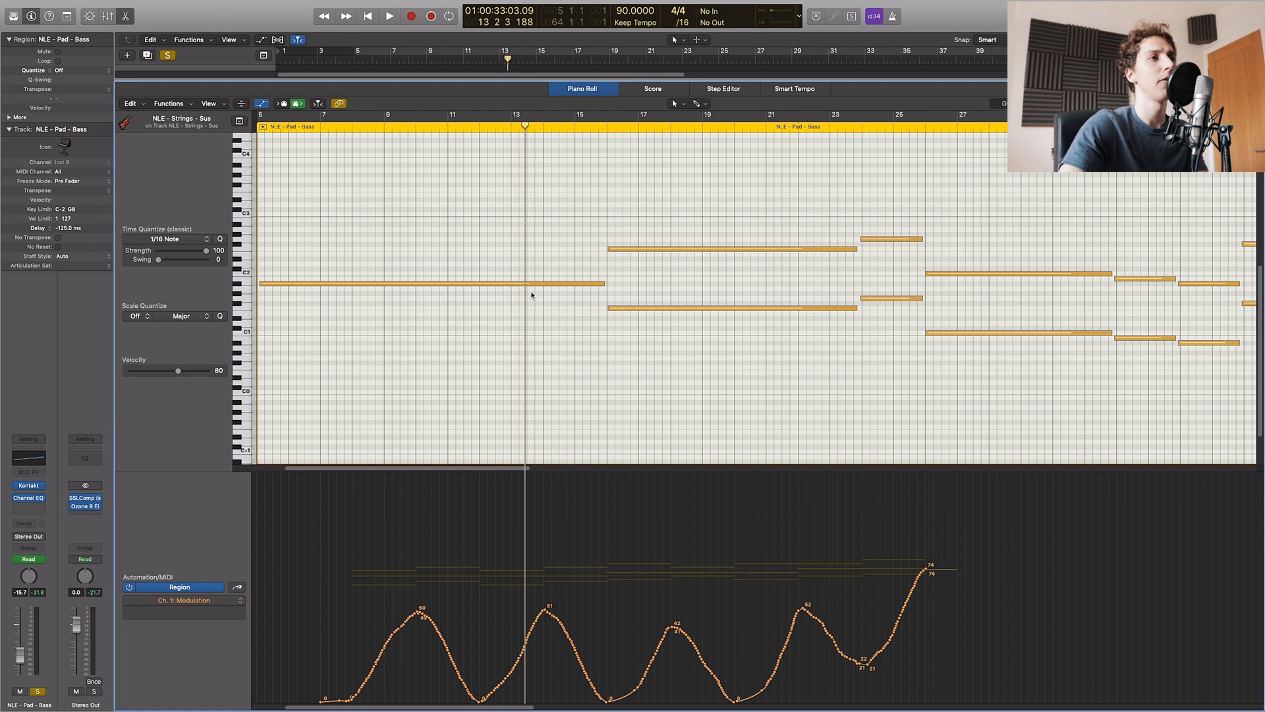
pyautogui.click(617, 308)
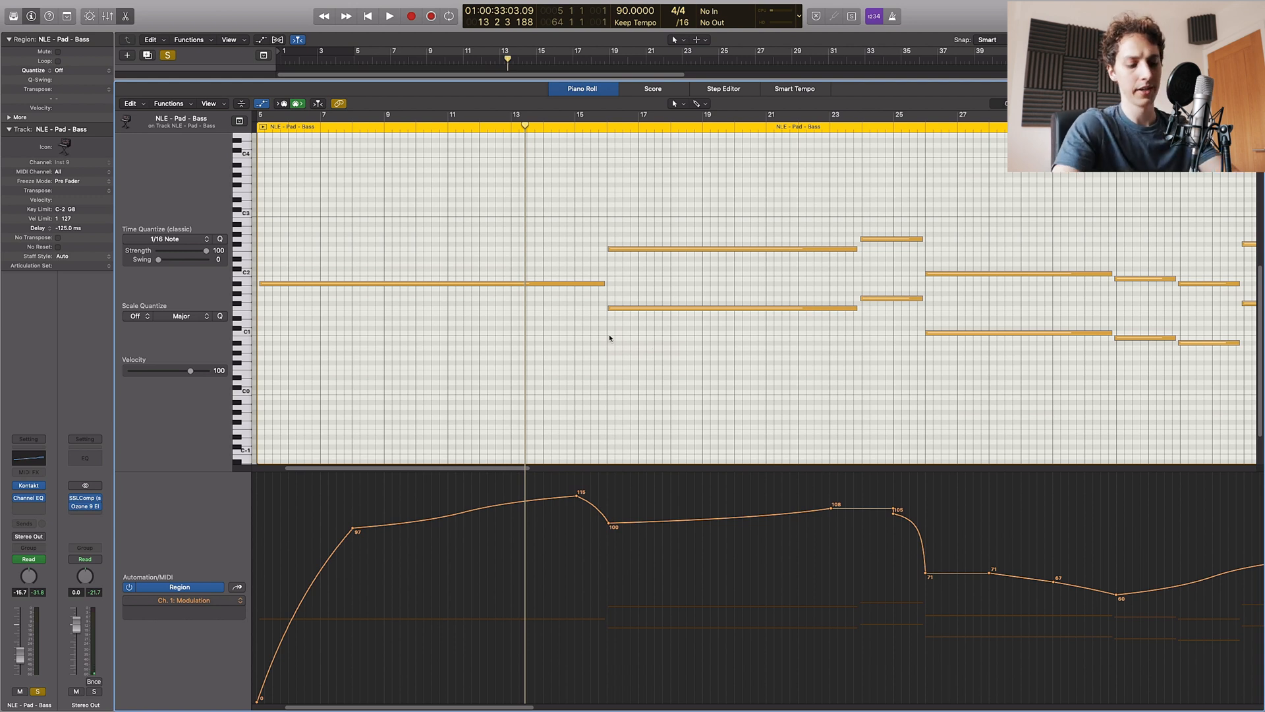
pyautogui.press('e')
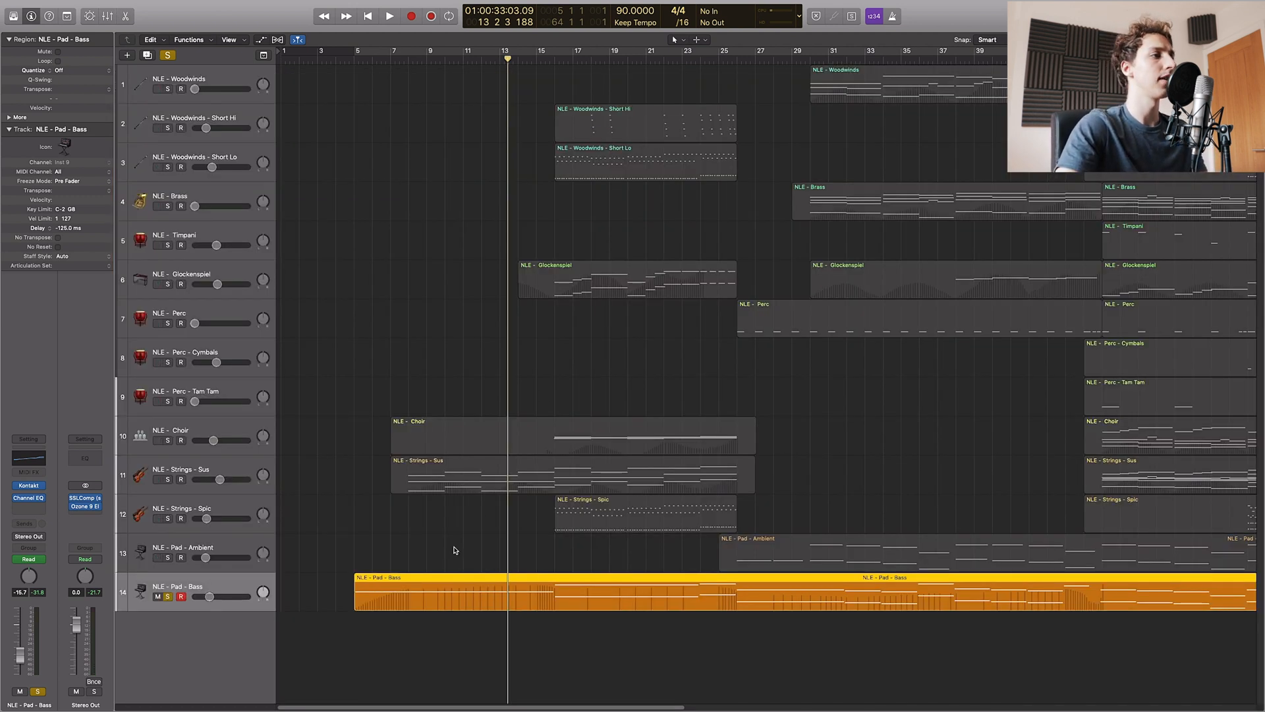
# - Solo NLE - Strings - Sus and NLE - Pad - Bass, and open their first regions together in the Piano Roll
pyautogui.press('s')
pyautogui.moveTo(443, 522); pyautogui.dragTo(466, 477)
pyautogui.press('s')
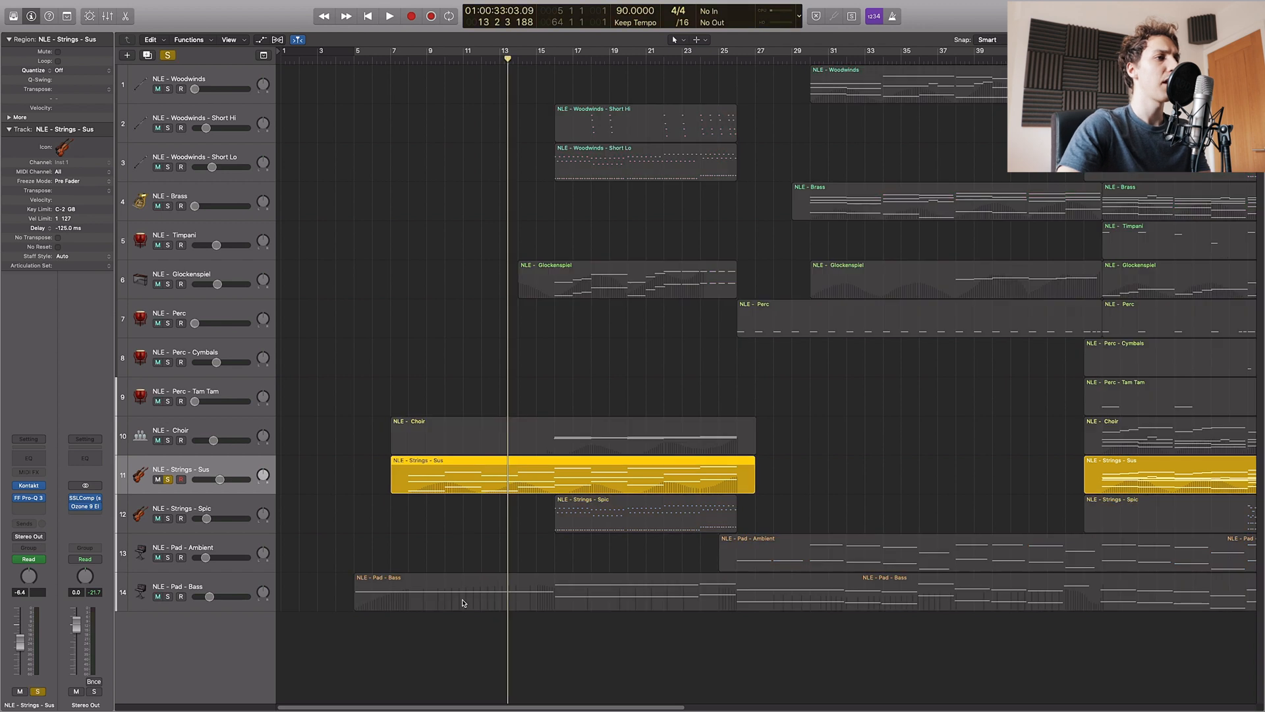
pyautogui.click(466, 585)
pyautogui.press('s')
pyautogui.moveTo(458, 694); pyautogui.dragTo(478, 460)
pyautogui.press('e')
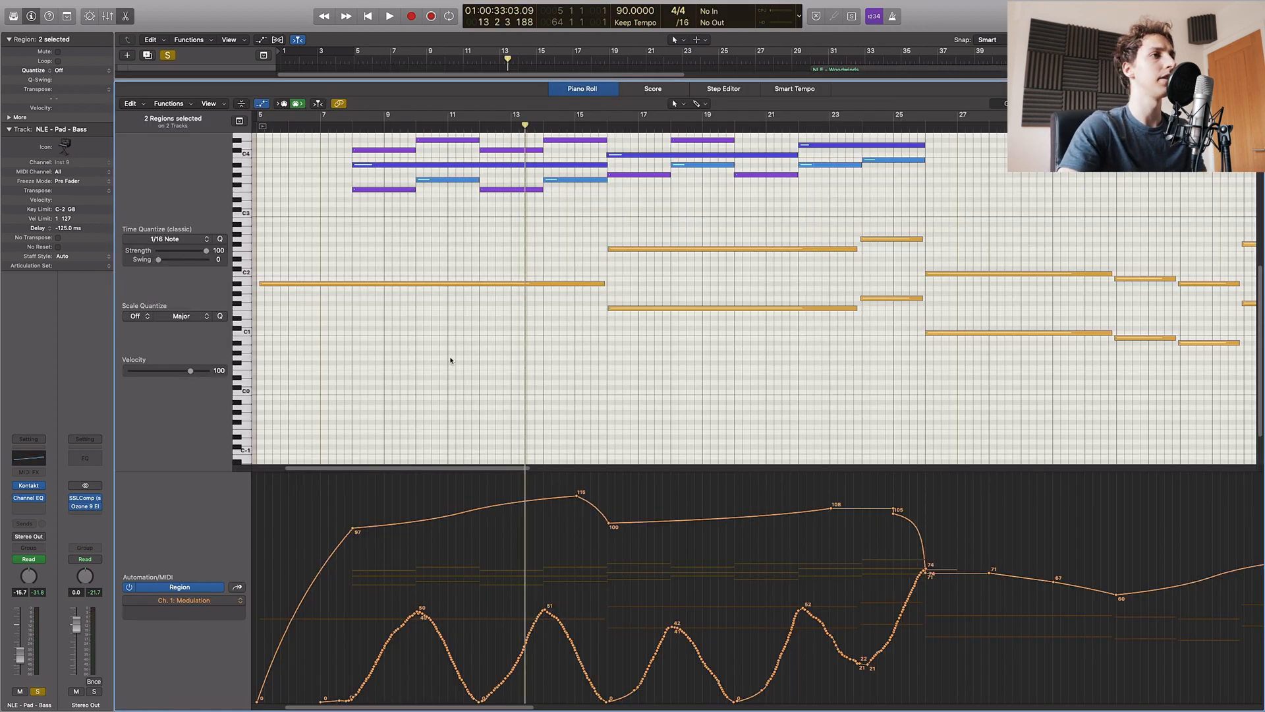
# - Hide the Piano Roll's automation area, leaving the strings and bass notes enlarged
pyautogui.press('super+Left')
pyautogui.press('super+Right')
pyautogui.press('super+Right')
pyautogui.hscroll(-3, 460, 343)
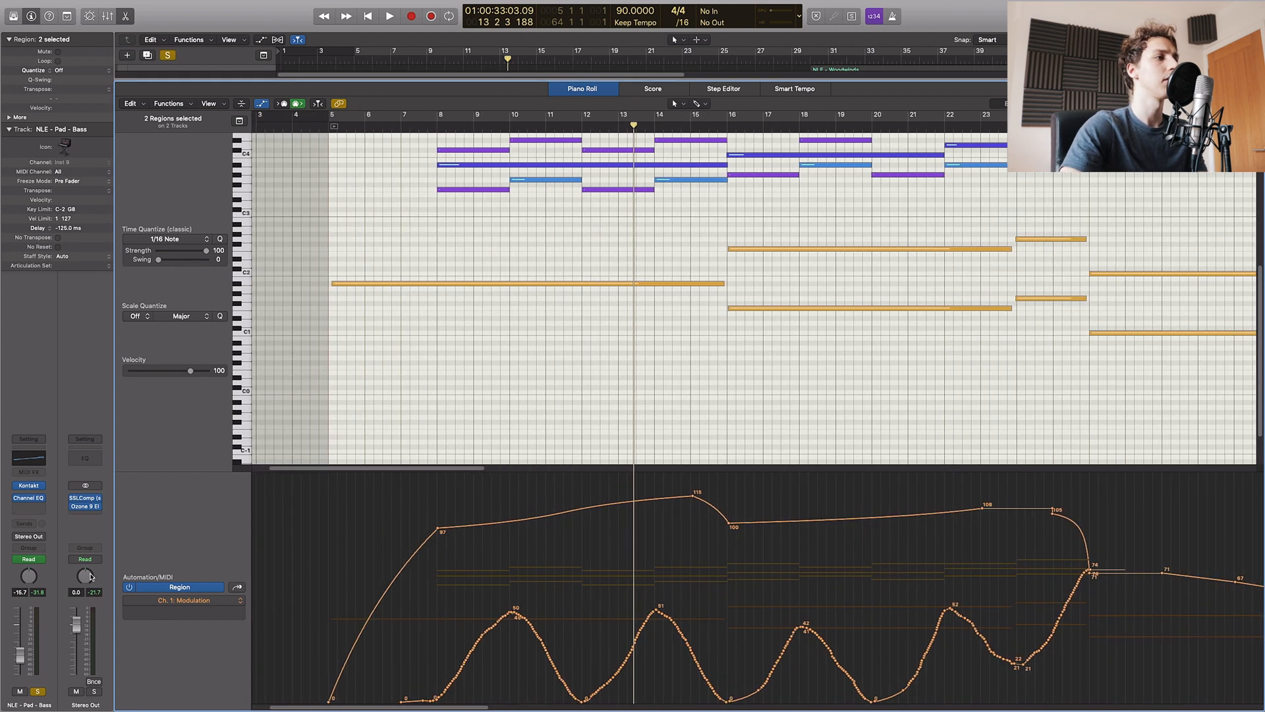
pyautogui.click(238, 587)
pyautogui.click(237, 587)
pyautogui.press('a')
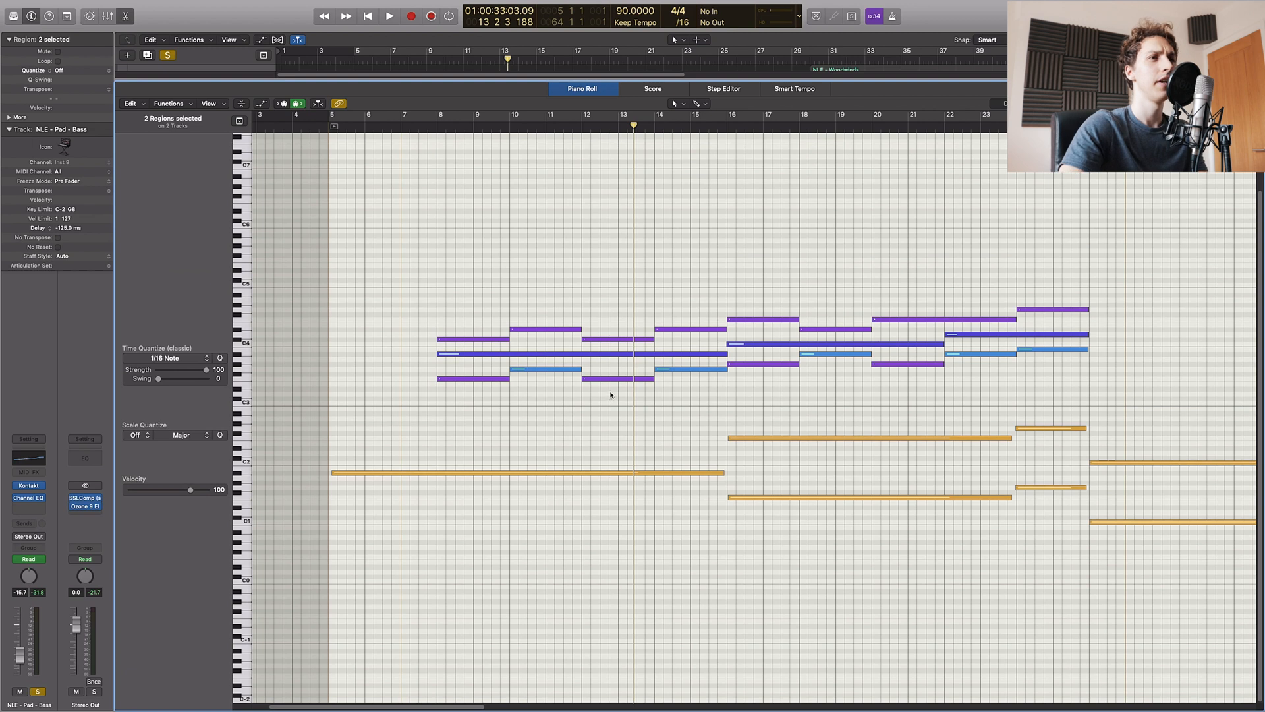
# - Examine the long opening Pad - Bass note at bar 5 against the sustained strings chords that enter at bar 8
pyautogui.press('super+Right')
pyautogui.press('super+Down')
pyautogui.press('super+Down')
pyautogui.hscroll(-5, 361, 514)
pyautogui.click(512, 541)
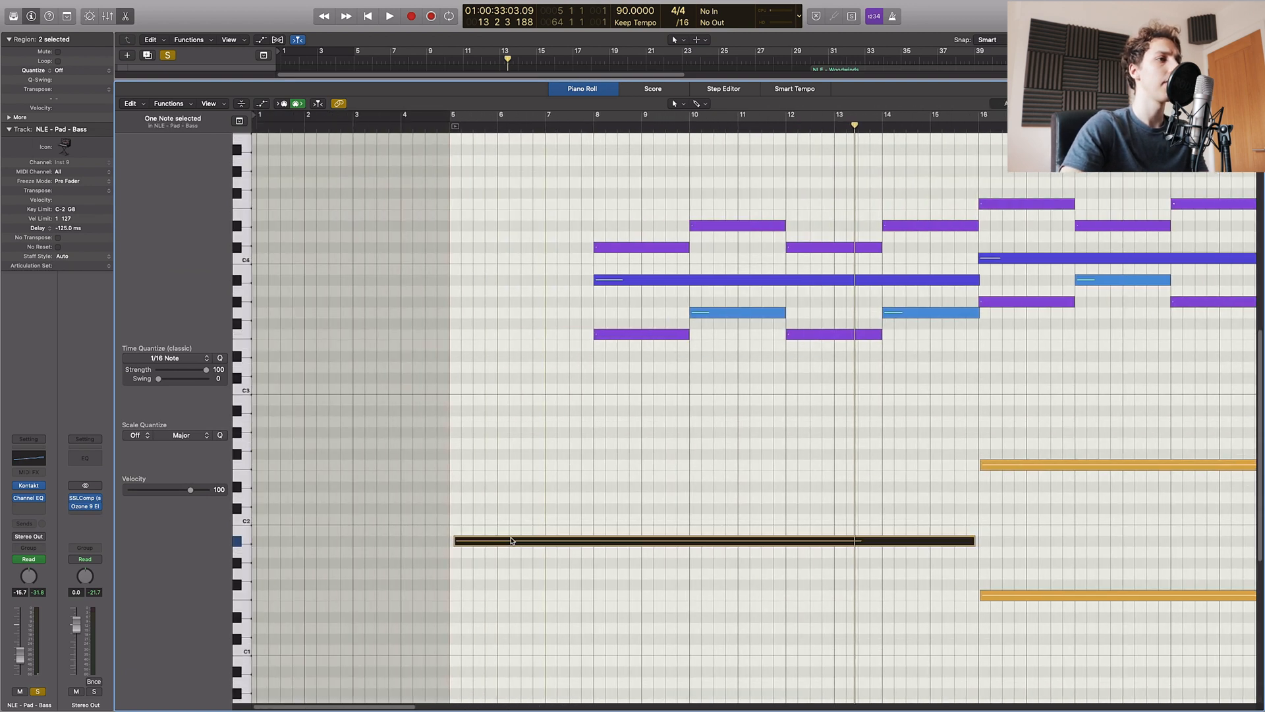
pyautogui.click(748, 442)
pyautogui.hscroll(2, 698, 440)
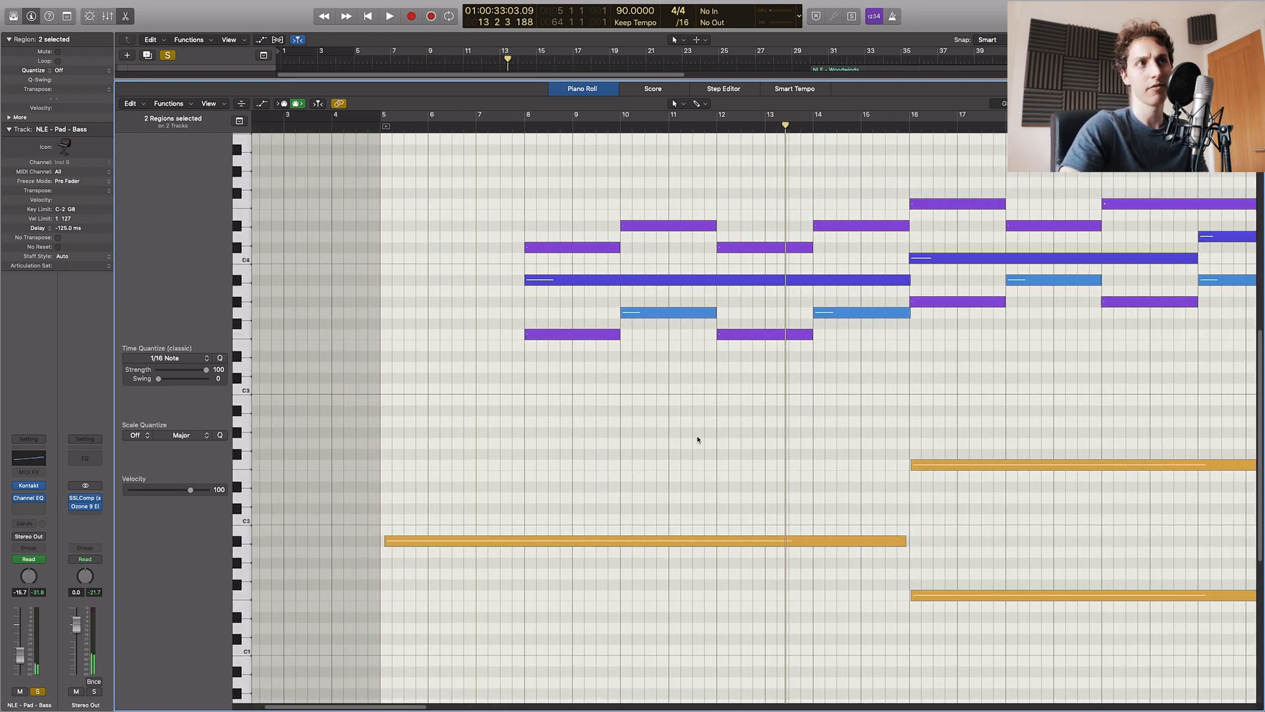
pyautogui.hscroll(2, 698, 440)
pyautogui.moveTo(518, 315); pyautogui.dragTo(526, 209)
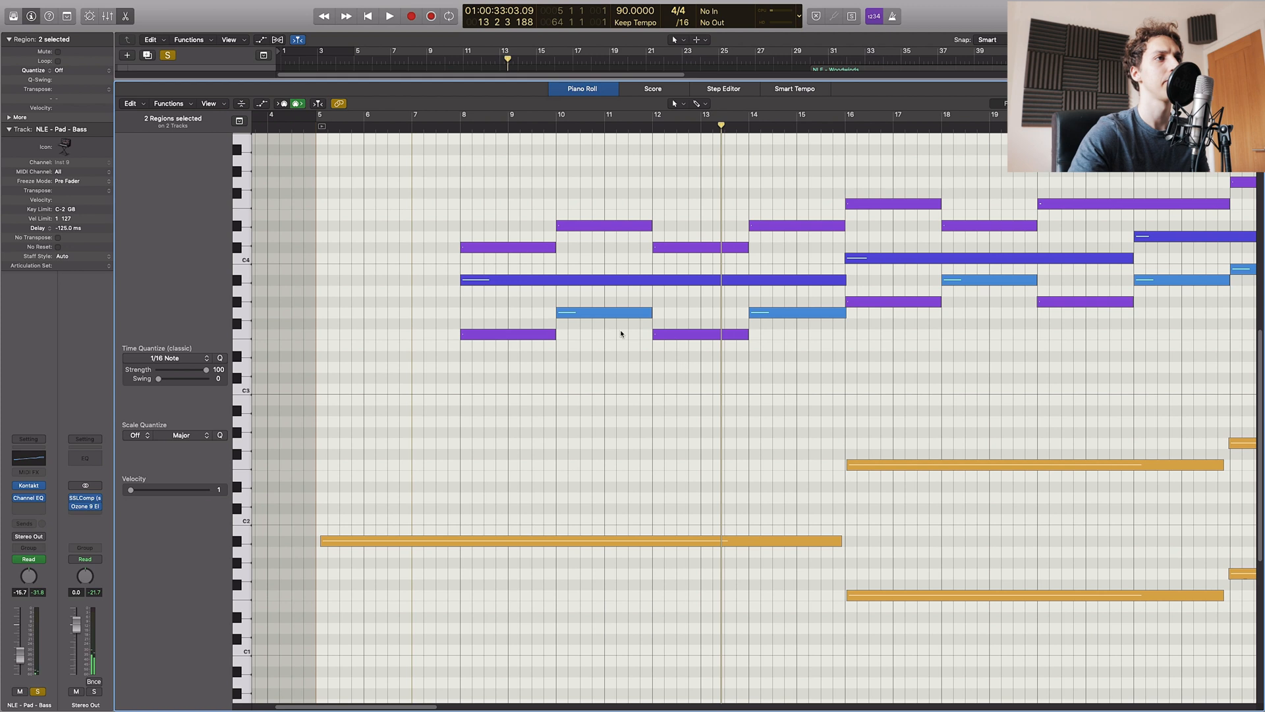
# - Audition the individual notes of the sustained strings chord at bar 10, showing the NLE - Strings - Sus region alone
pyautogui.click(589, 312)
pyautogui.click(587, 280)
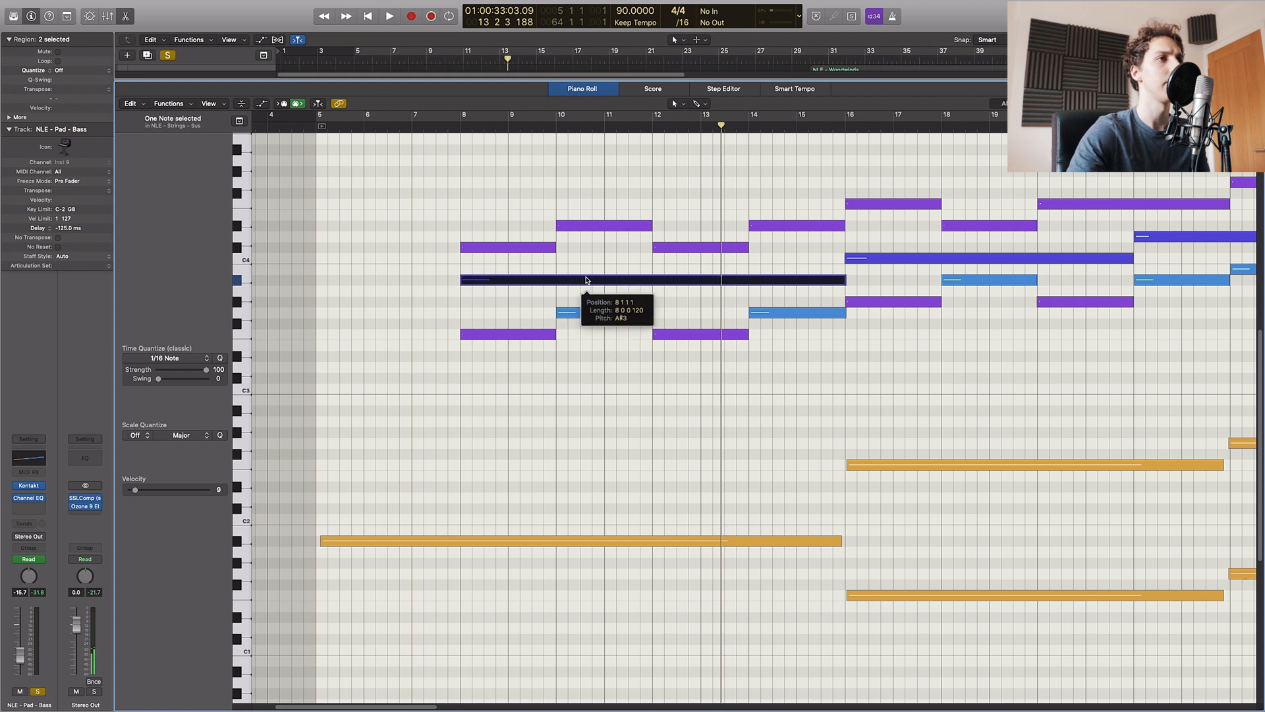
pyautogui.click(590, 227)
pyautogui.click(605, 178)
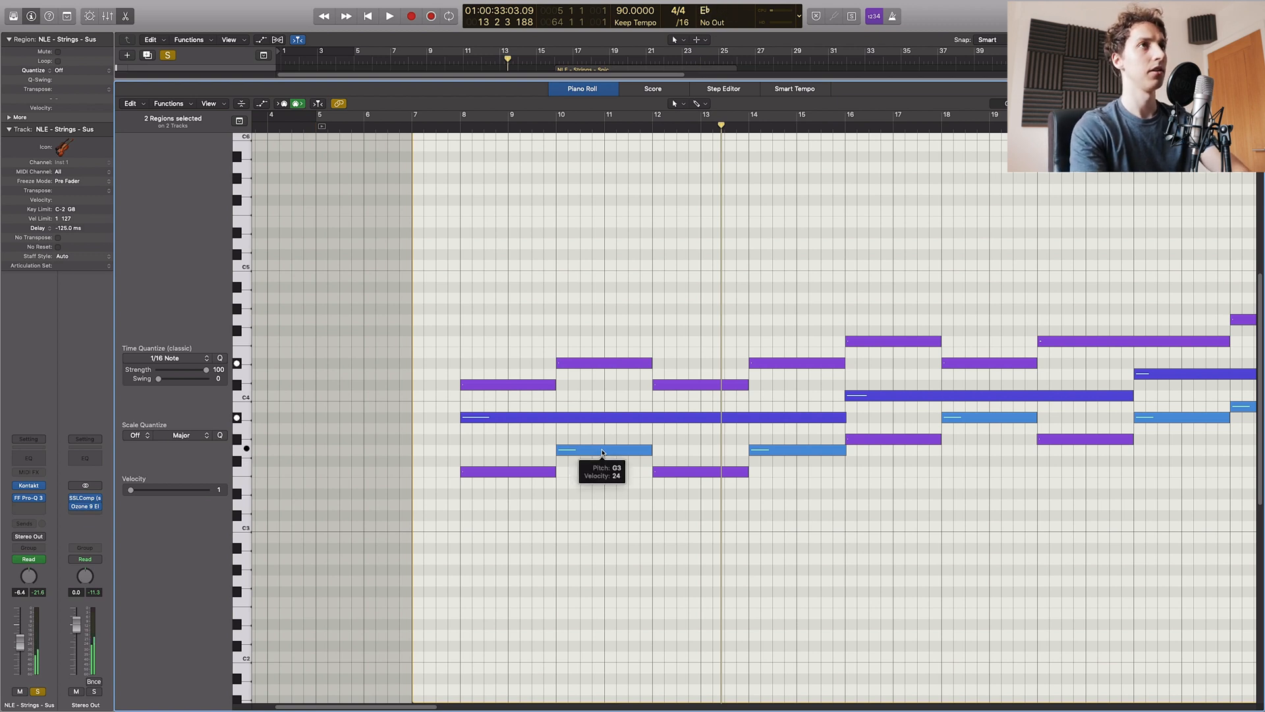
pyautogui.click(580, 418)
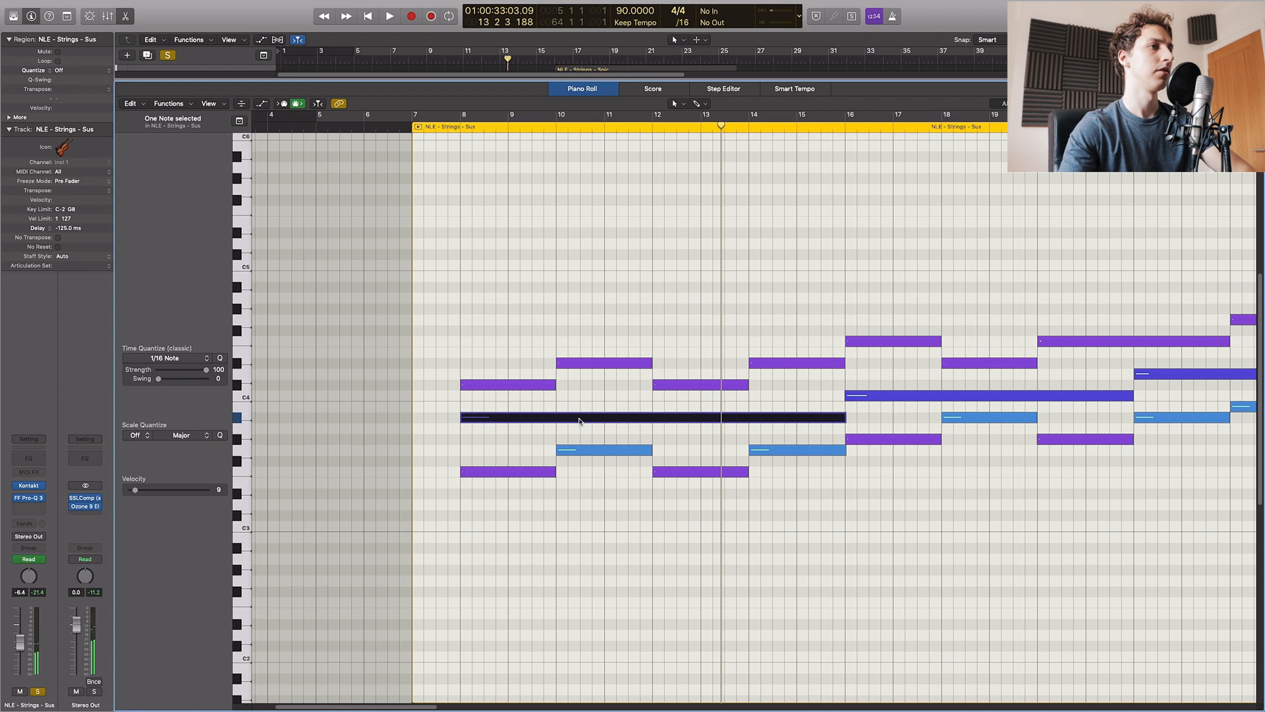
pyautogui.click(592, 364)
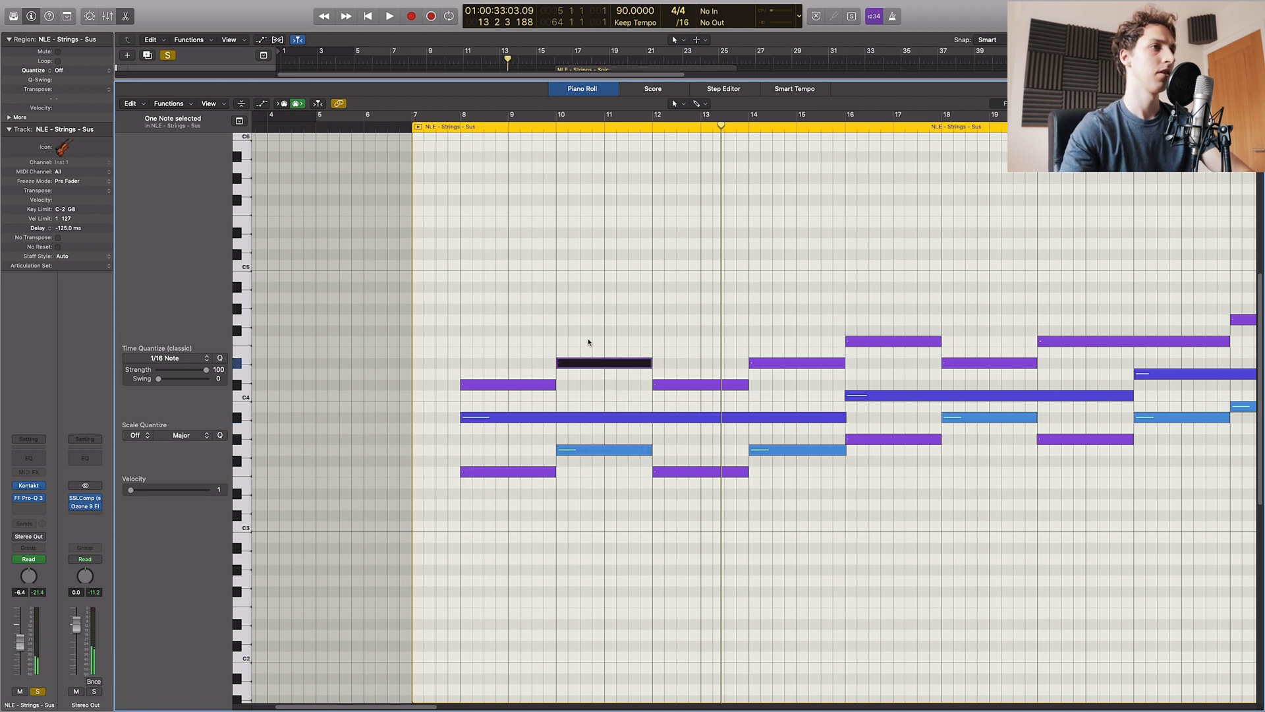
pyautogui.click(589, 419)
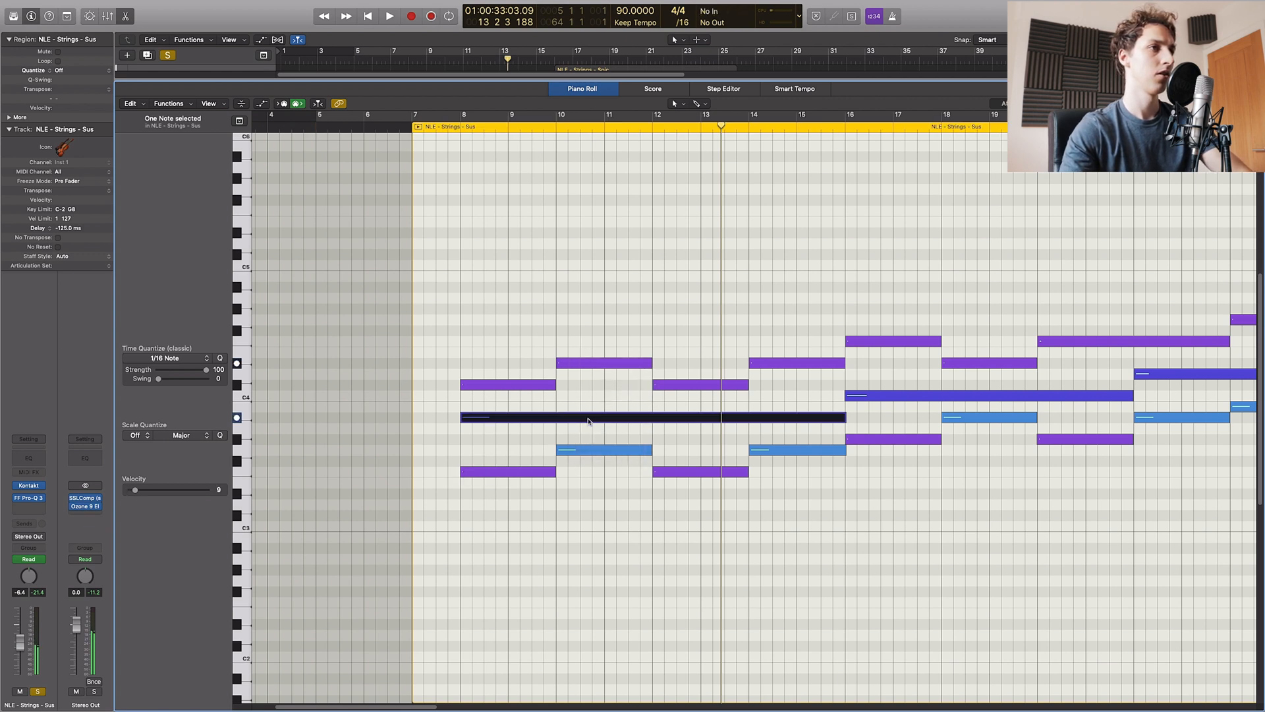
pyautogui.click(583, 453)
pyautogui.click(589, 503)
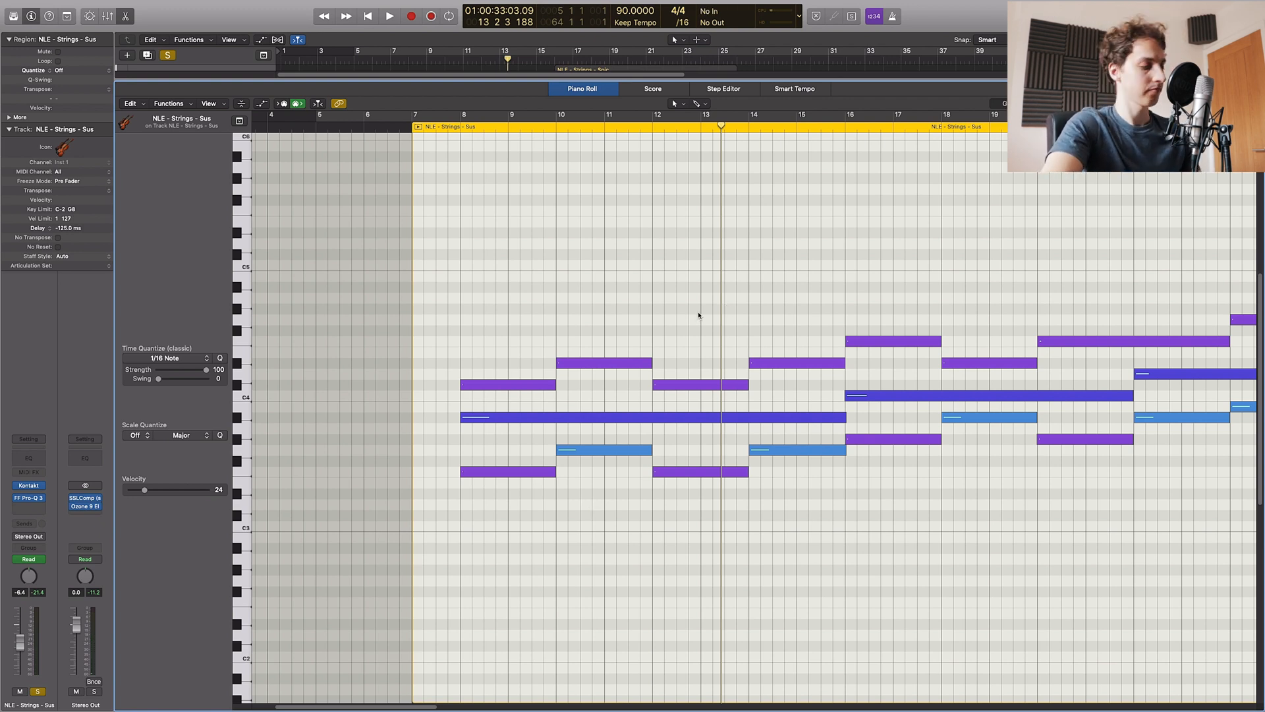
# - Look through the remaining chords of the NLE - Strings - Sus region up to its end and close the Piano Roll
pyautogui.hscroll(5, 699, 315)
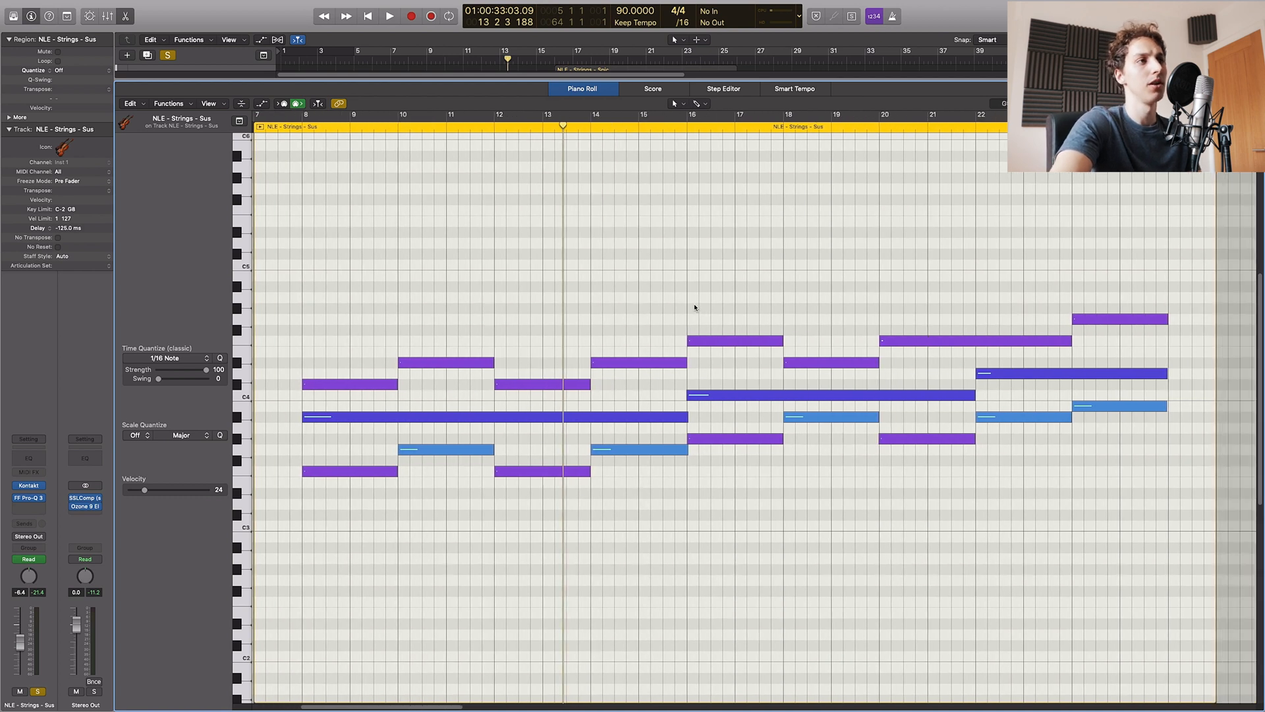
pyautogui.hscroll(5, 704, 277)
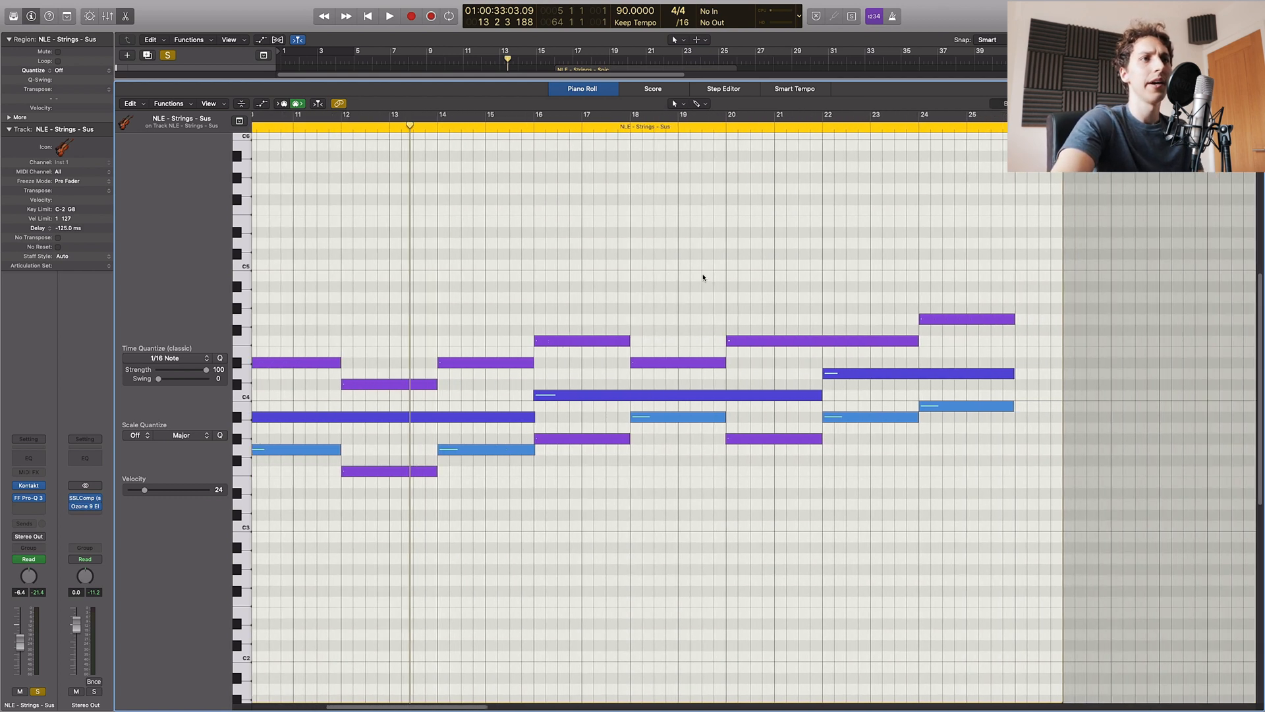
pyautogui.hscroll(-7, 704, 277)
pyautogui.hscroll(3, 764, 350)
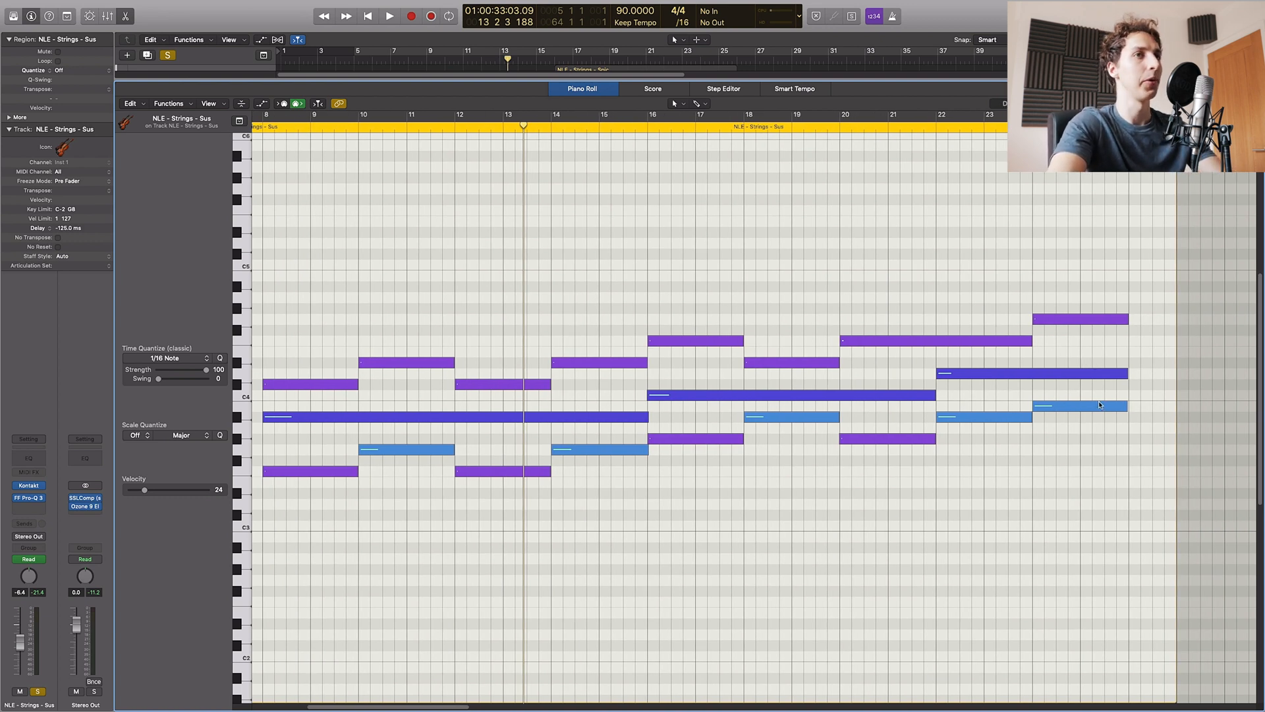
pyautogui.press('p')
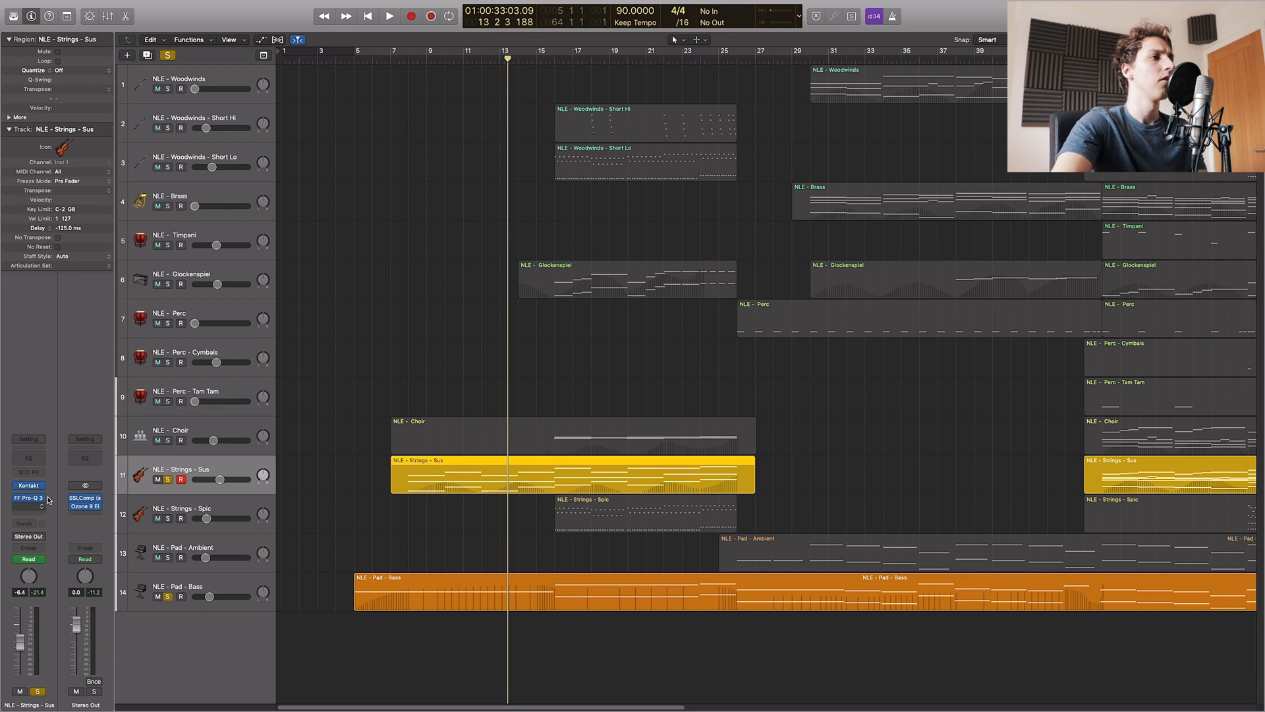
# - Turn off the track solos, open the NLE - Pad - Ambient region to audition an opening note, and close the Piano Roll
pyautogui.click(166, 479)
pyautogui.click(801, 486)
pyautogui.doubleClick(773, 559)
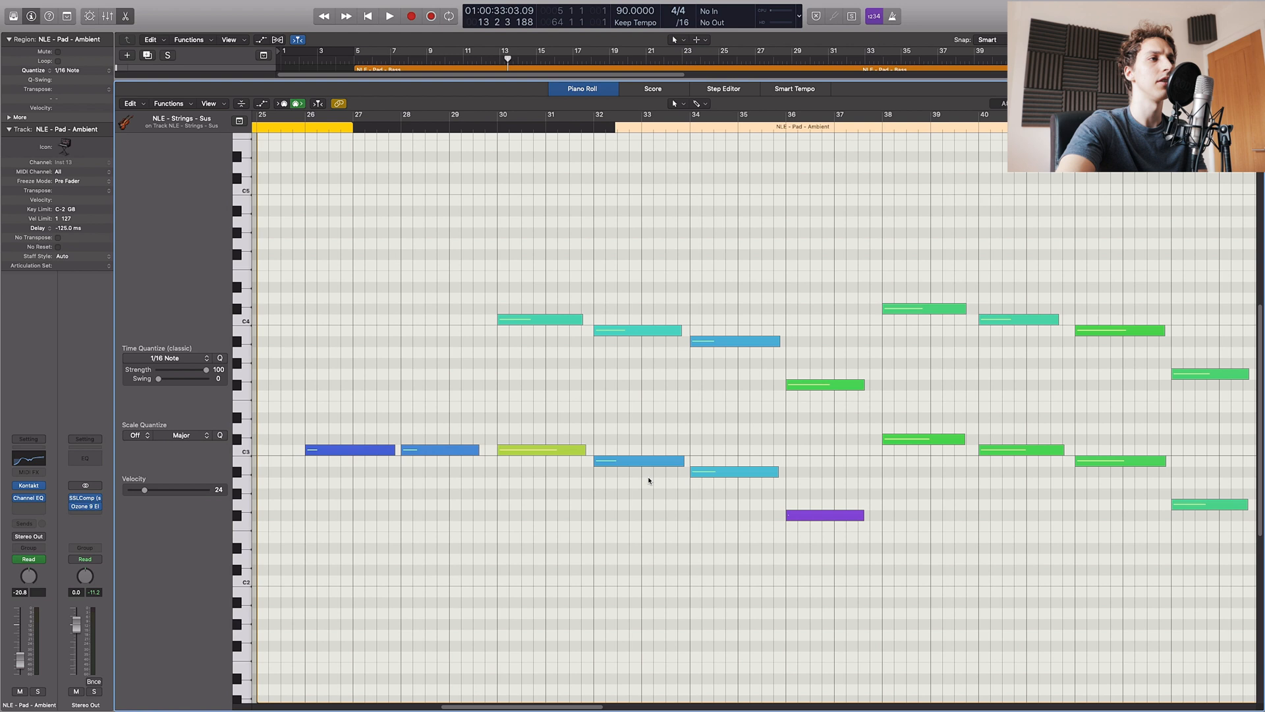
pyautogui.click(425, 452)
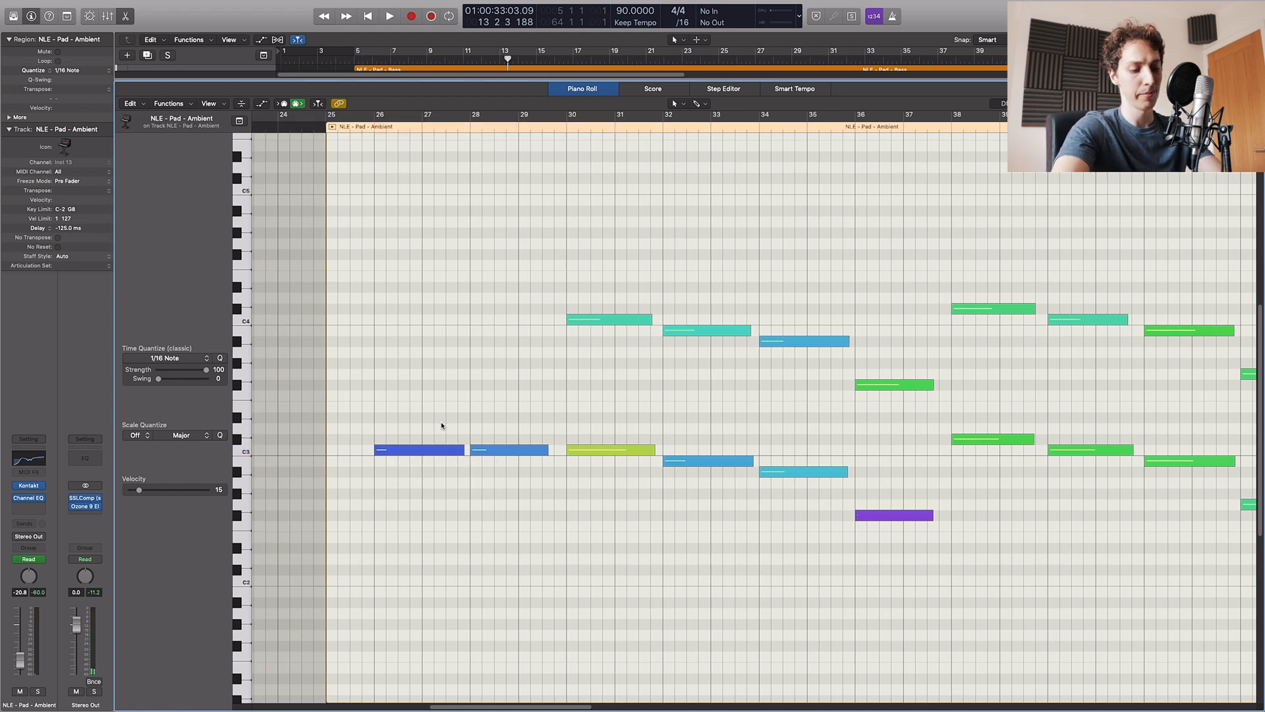
pyautogui.press('p')
pyautogui.click(596, 369)
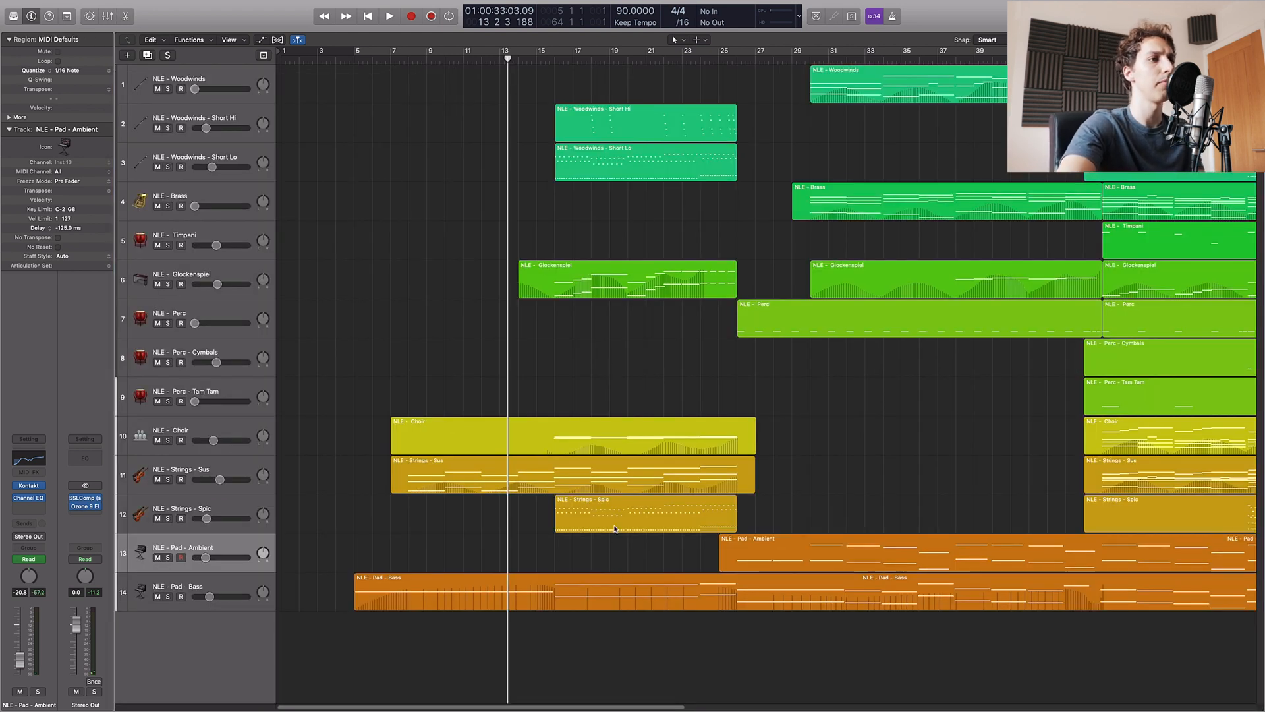
# - Open the NLE - Pad - Bass region in the Piano Roll and inspect its octave notes from bar 16 onward, auditioning the low F1
pyautogui.doubleClick(573, 579)
pyautogui.click(425, 439)
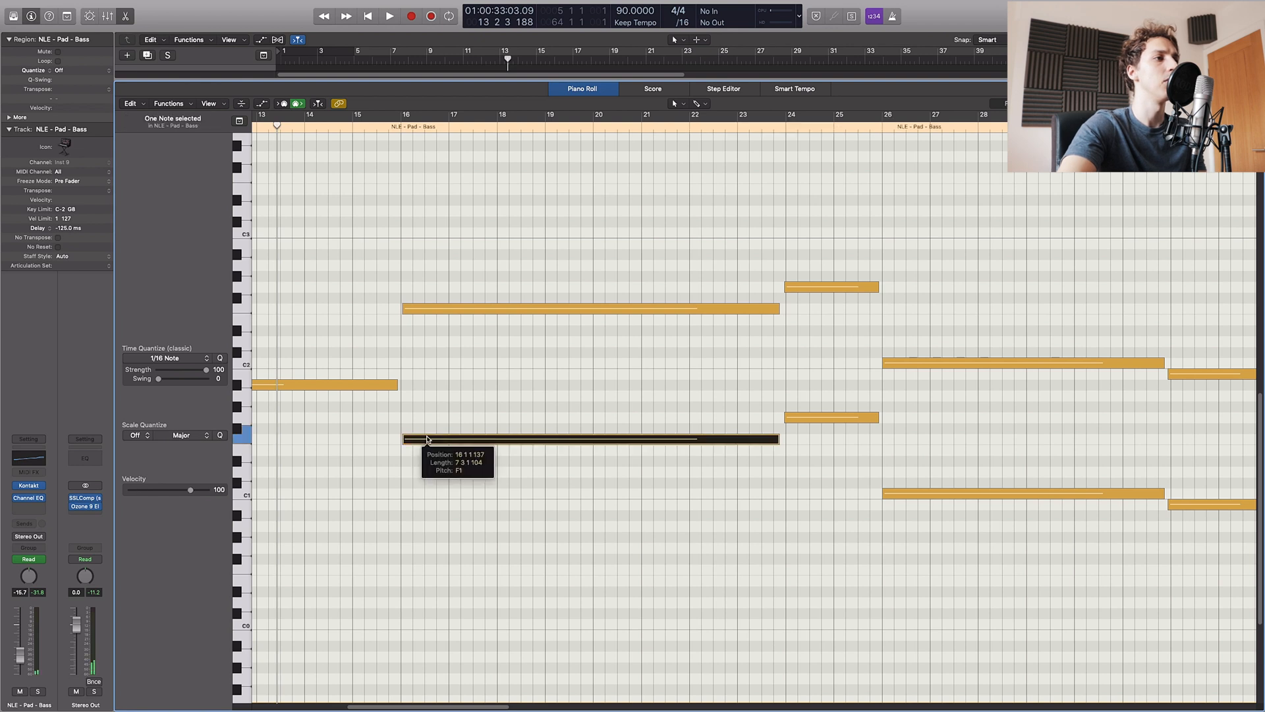
pyautogui.click(441, 416)
pyautogui.rightClick(798, 411)
pyautogui.click(797, 380)
pyautogui.moveTo(817, 425); pyautogui.dragTo(894, 468)
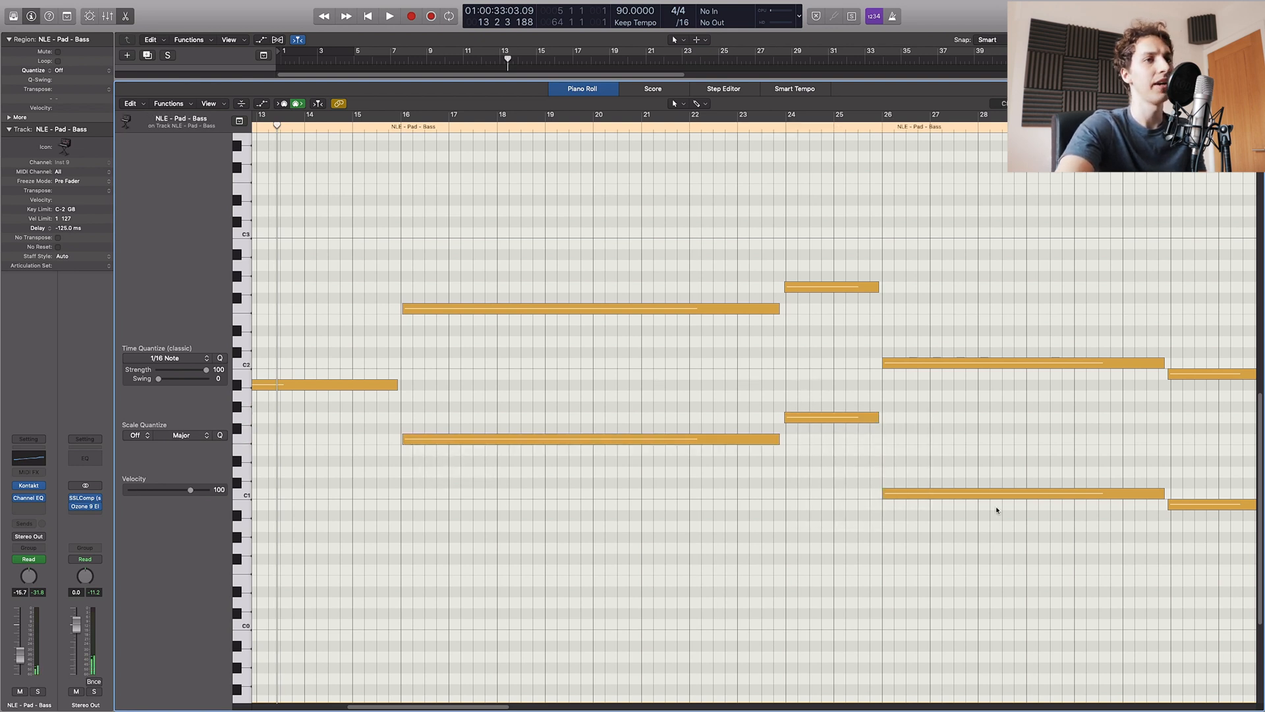
# - Audition the low NLE - Pad - Bass note at bar 26 and close the Piano Roll
pyautogui.click(923, 493)
pyautogui.click(937, 438)
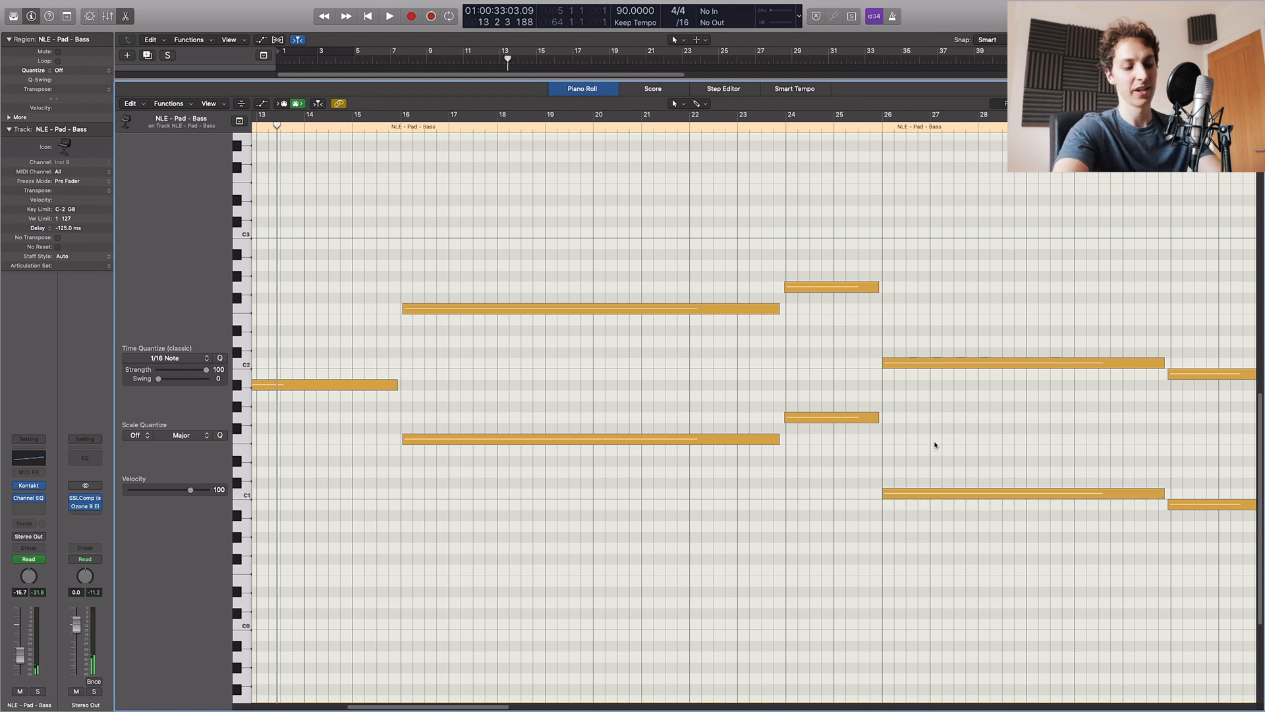
pyautogui.press('e')
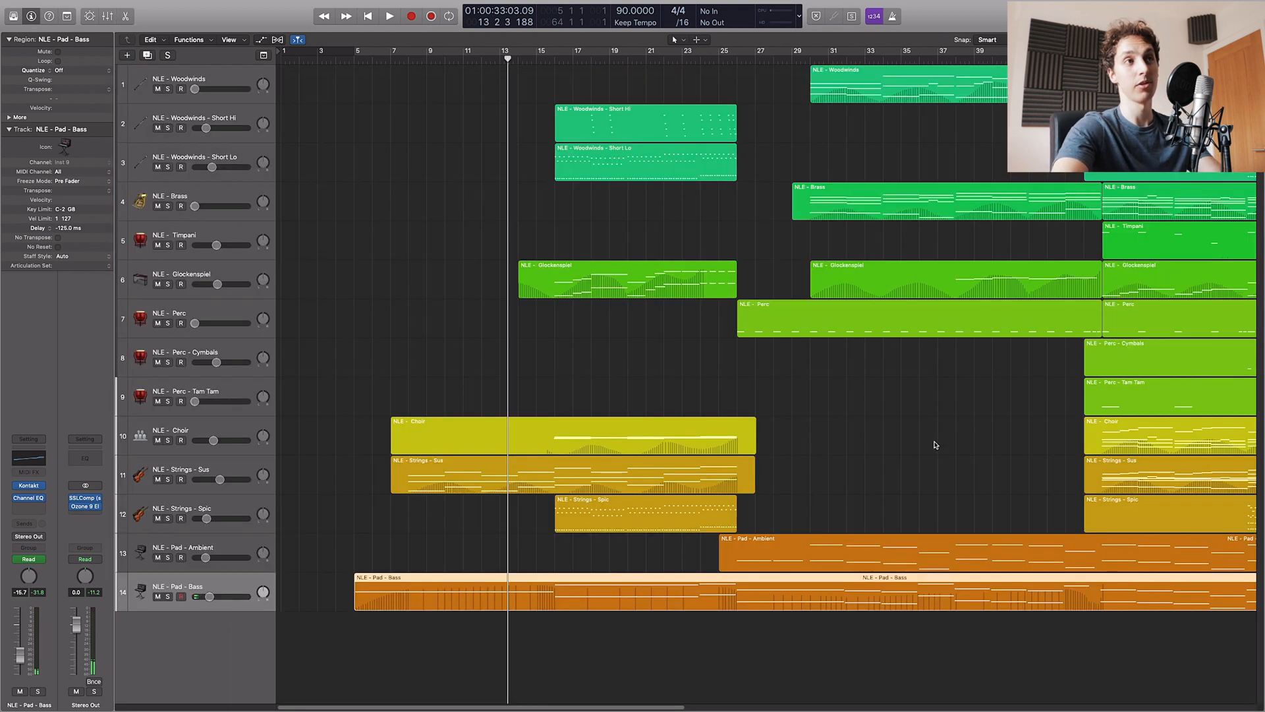
# - Select the first Glockenspiel, Choir, Strings - Sus and Pad - Bass regions, solo their tracks and play from bar 14
pyautogui.click(792, 376)
pyautogui.hscroll(2, 581, 404)
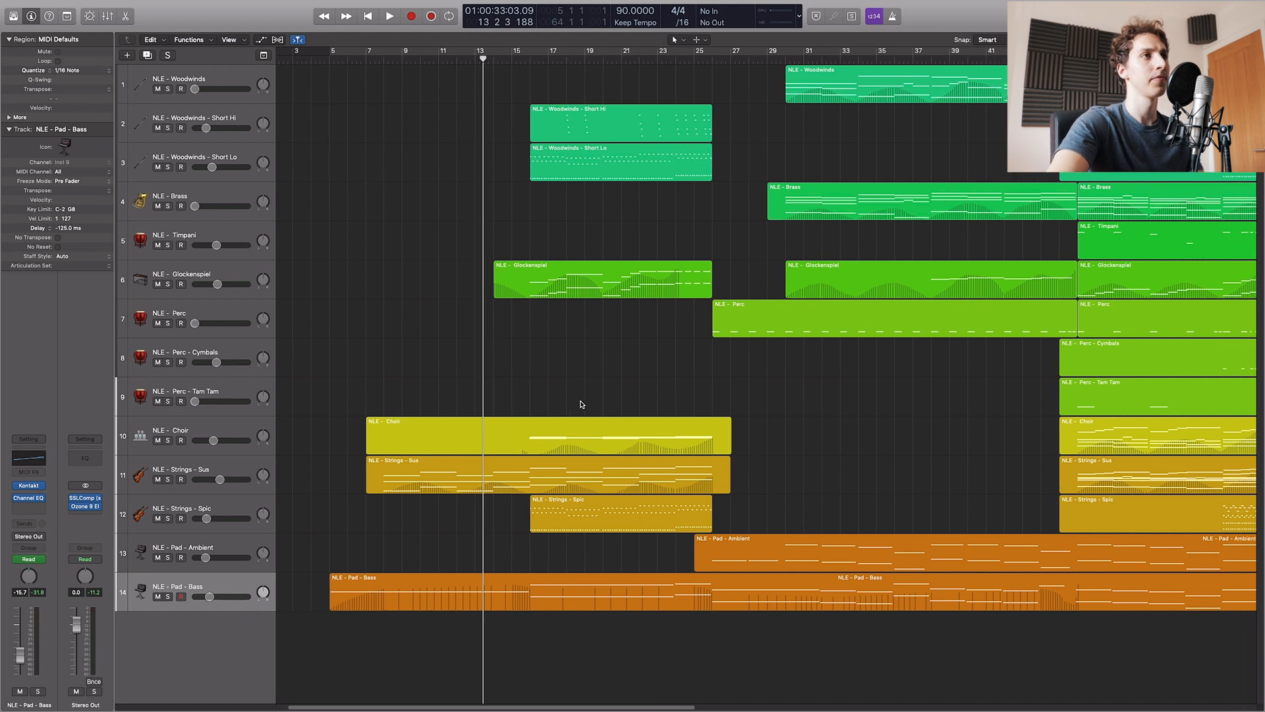
pyautogui.moveTo(495, 60); pyautogui.dragTo(504, 351)
pyautogui.moveTo(437, 635); pyautogui.dragTo(485, 425)
pyautogui.keyDown('shift'); pyautogui.click(556, 282); pyautogui.keyUp('shift')
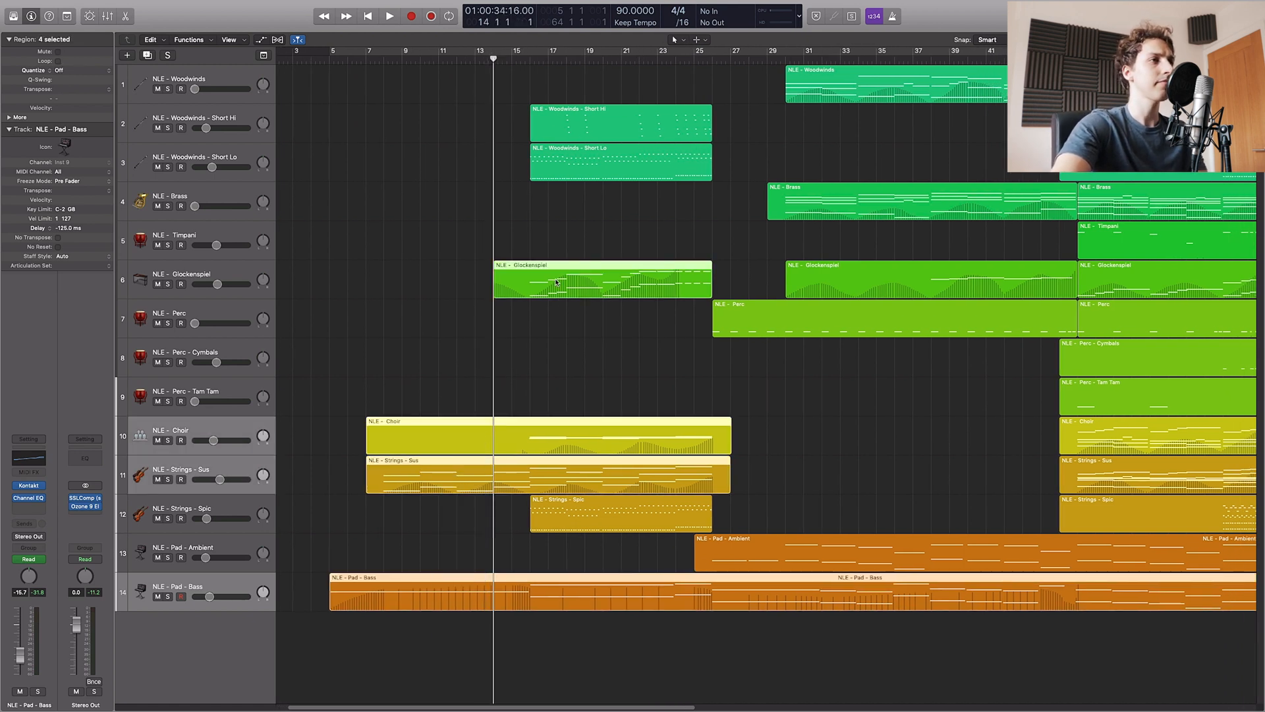
pyautogui.hotkey('ctrl', 's')
pyautogui.press('space')
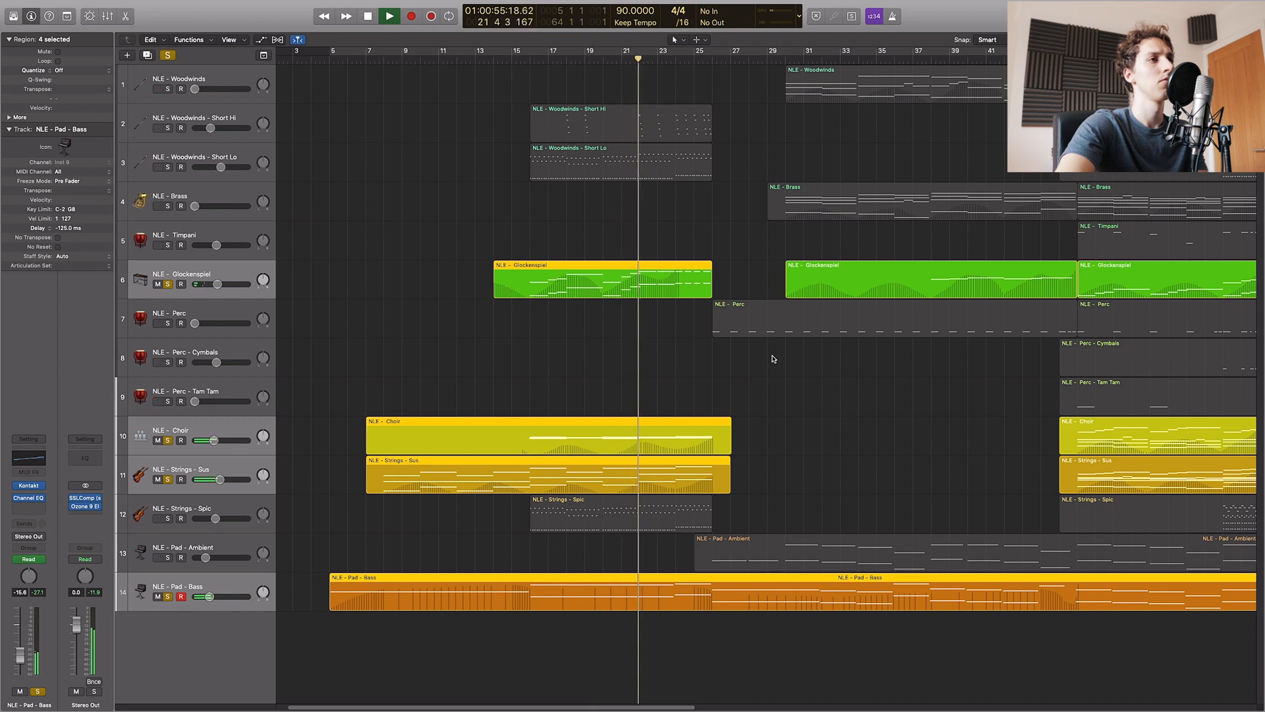
# - Open the first NLE - Glockenspiel region in the Piano Roll and play it soloed from just before bar 16
pyautogui.click(170, 284)
pyautogui.click(559, 291)
pyautogui.doubleClick(559, 291)
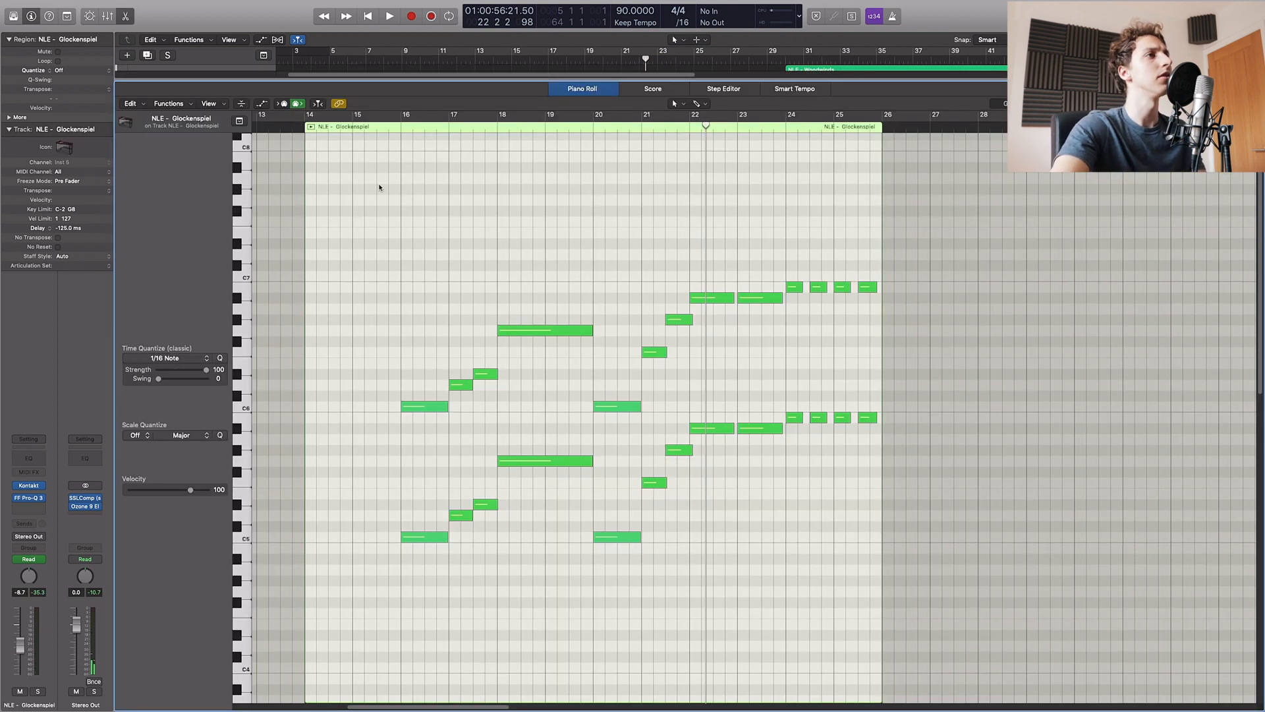
pyautogui.click(389, 127)
pyautogui.press('s')
pyautogui.press('space')
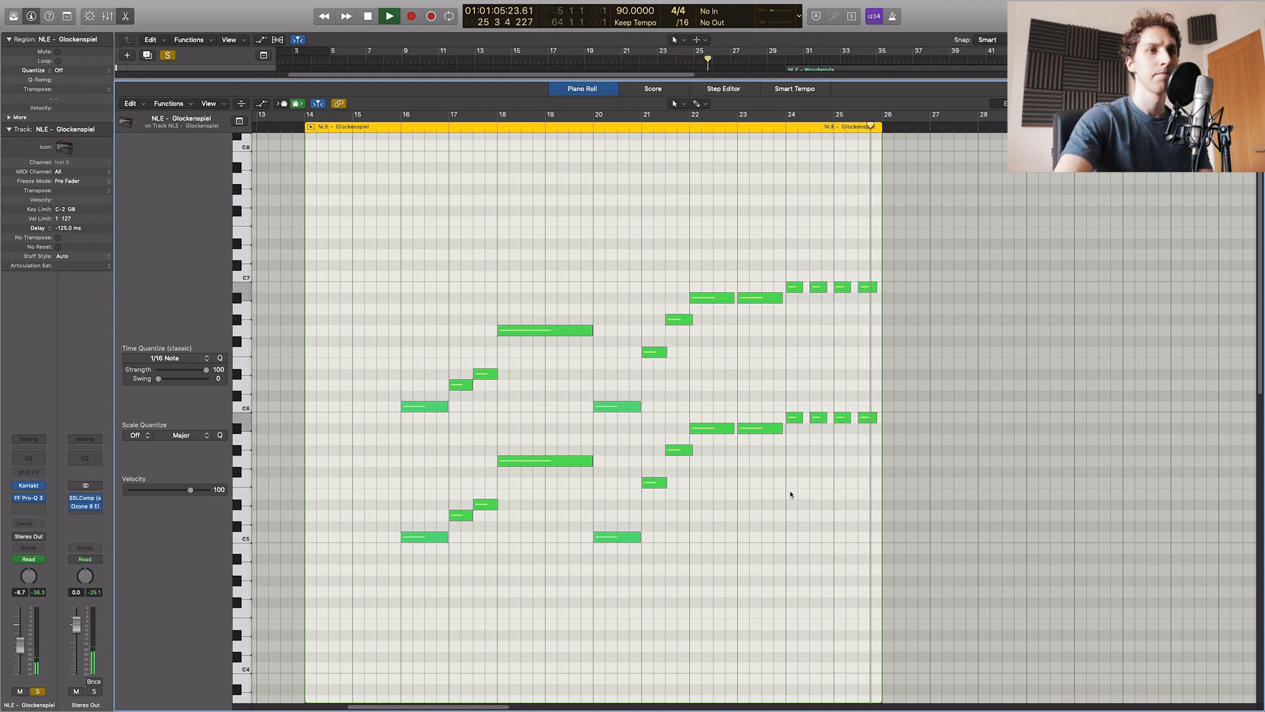
# - Stop playback, turn off the Glockenspiel solo and close the Piano Roll
pyautogui.press('space')
pyautogui.press('s')
pyautogui.press('e')
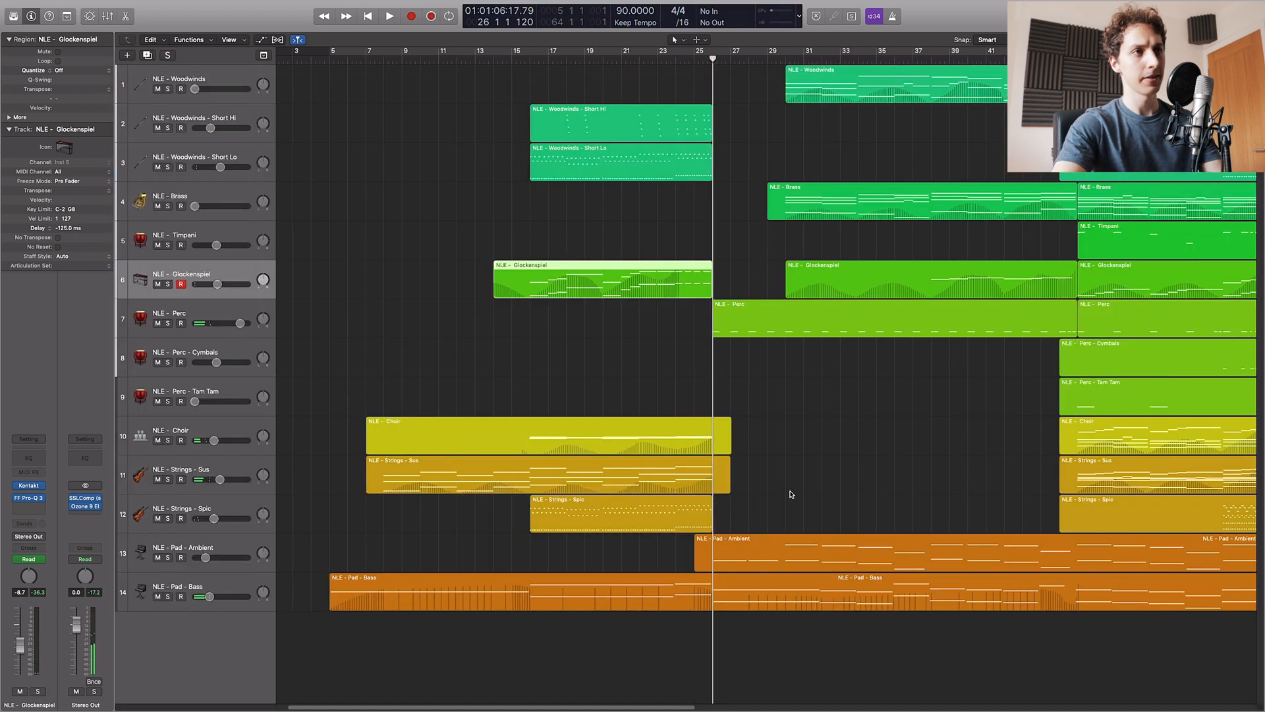
# - Solo the Woodwinds - Short Hi, Woodwinds - Short Lo and Strings - Spic tracks, select their first regions and set the playhead to bar 16
pyautogui.click(790, 410)
pyautogui.hscroll(-3, 816, 379)
pyautogui.scroll(-3, 717, 343)
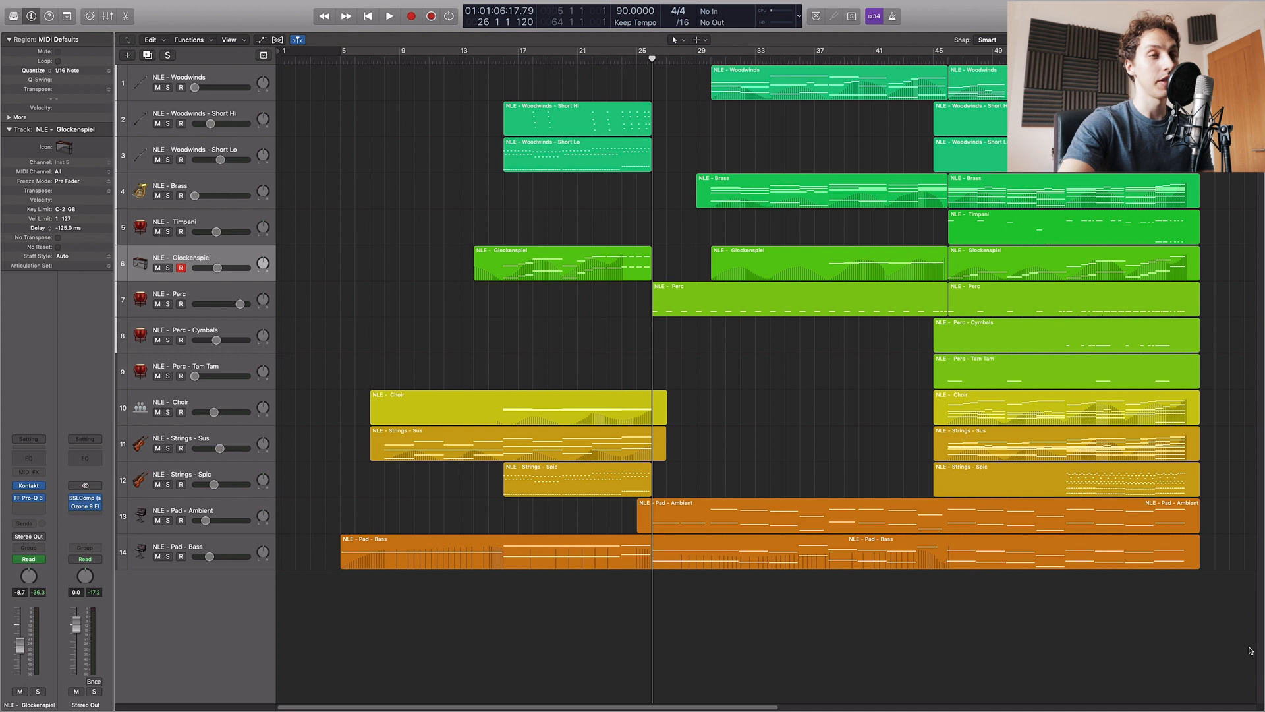
pyautogui.click(521, 484)
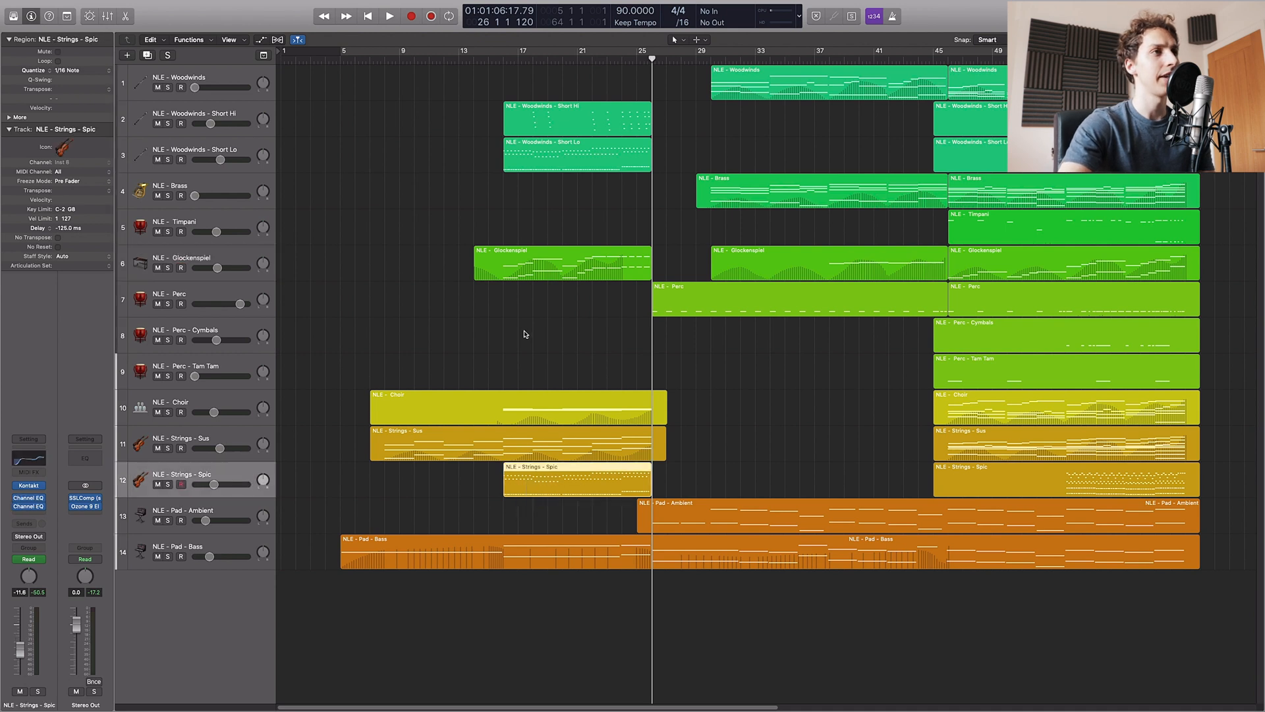
pyautogui.keyDown('shift'); pyautogui.click(574, 134); pyautogui.keyUp('shift')
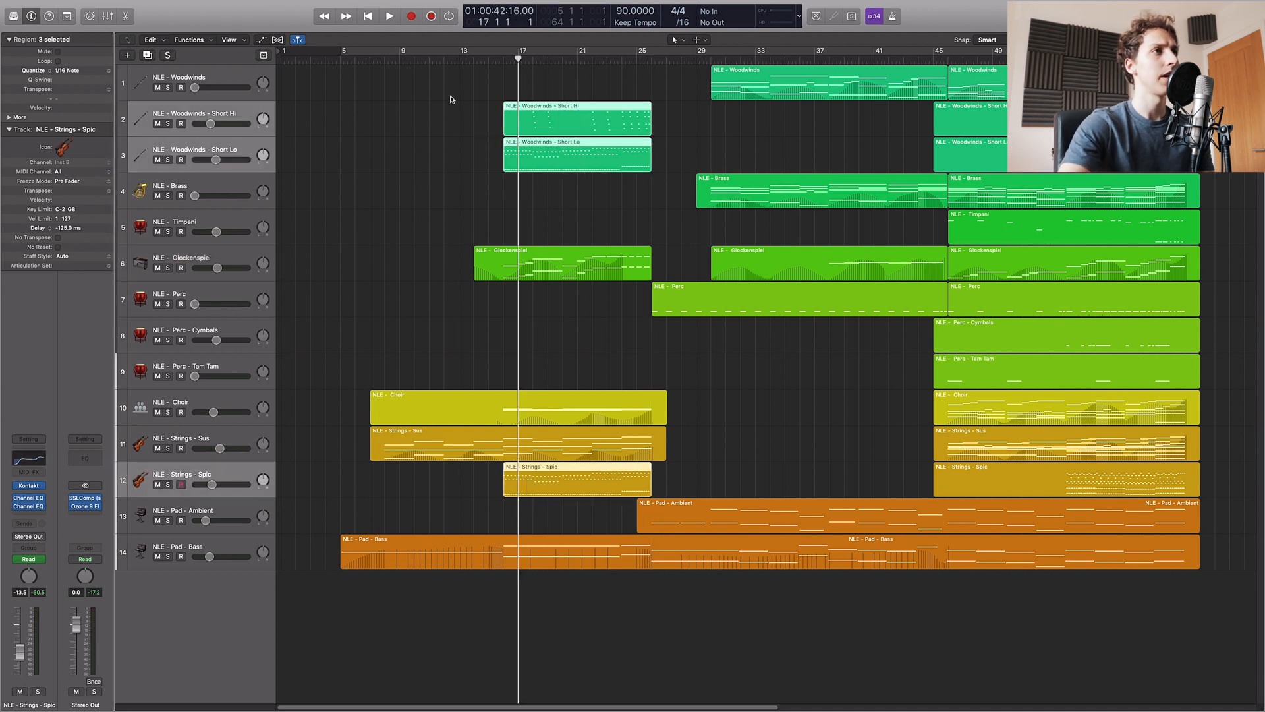
pyautogui.press('s')
pyautogui.click(503, 59)
pyautogui.moveTo(467, 157); pyautogui.dragTo(529, 125)
pyautogui.keyDown('shift'); pyautogui.click(540, 486); pyautogui.keyUp('shift')
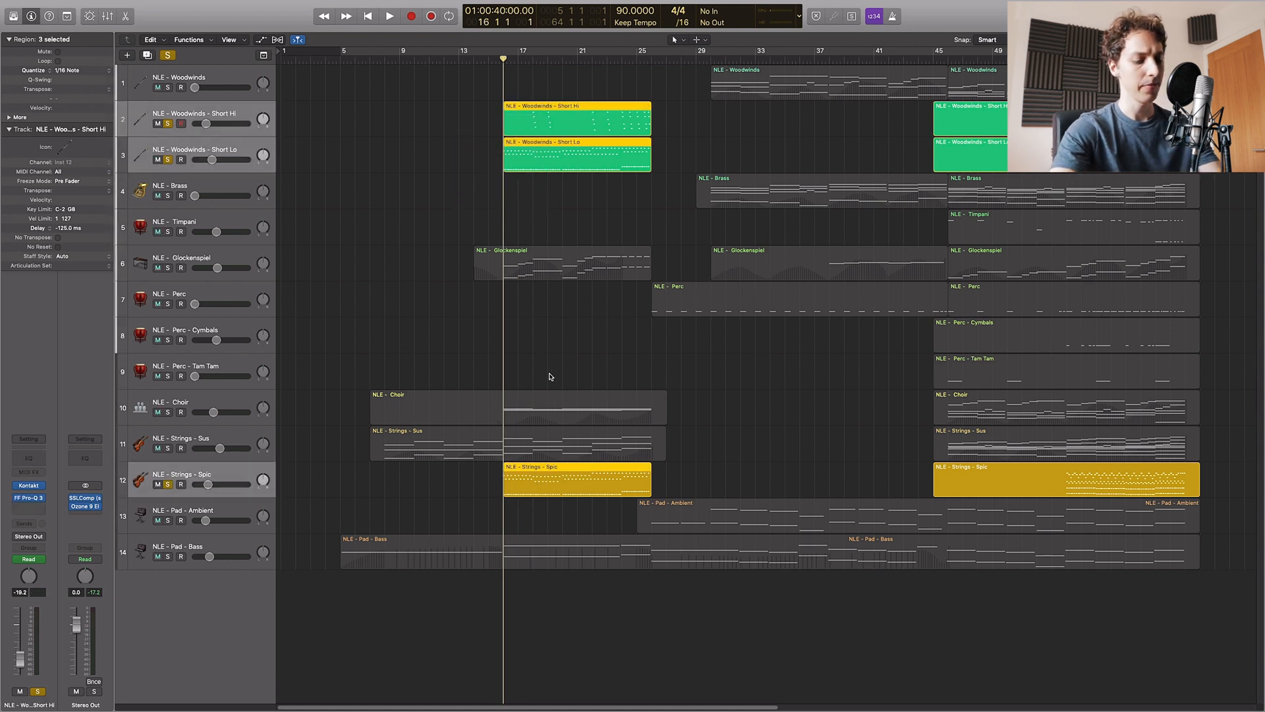
# - Open the three selected short-note regions together in the Piano Roll and fit the high and low notes into view
pyautogui.press('p')
pyautogui.press('p')
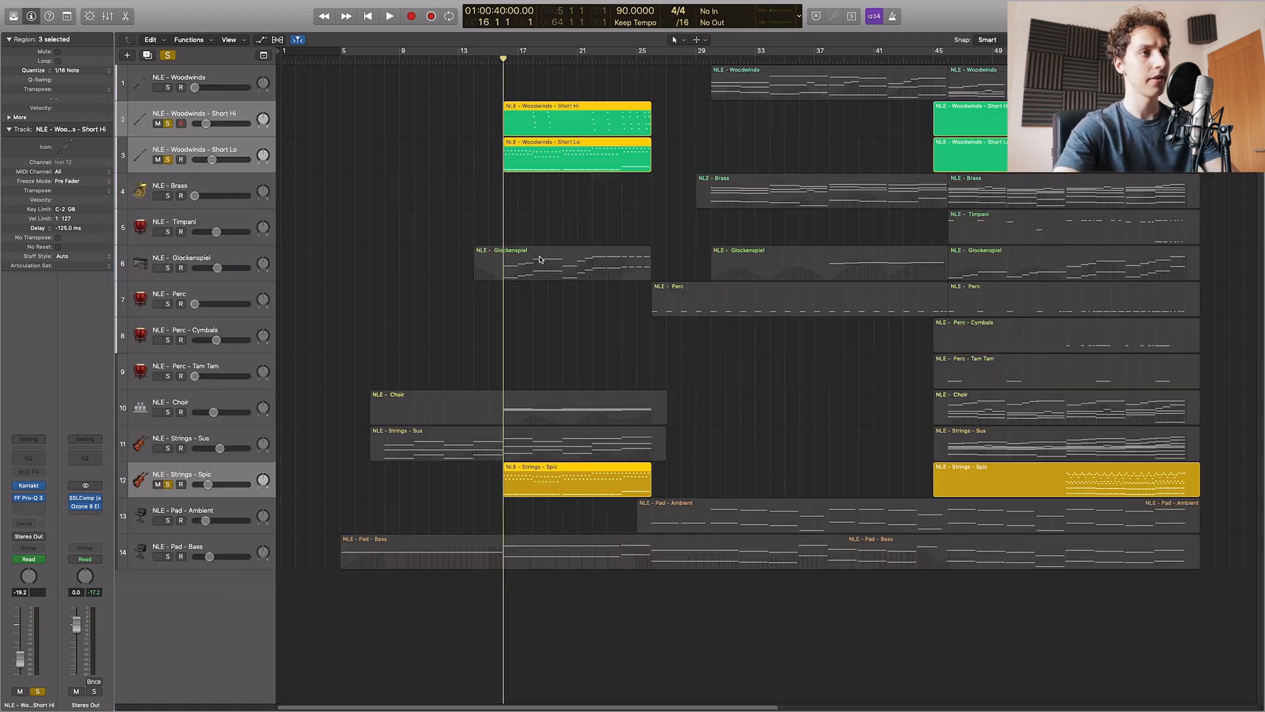
pyautogui.press('p')
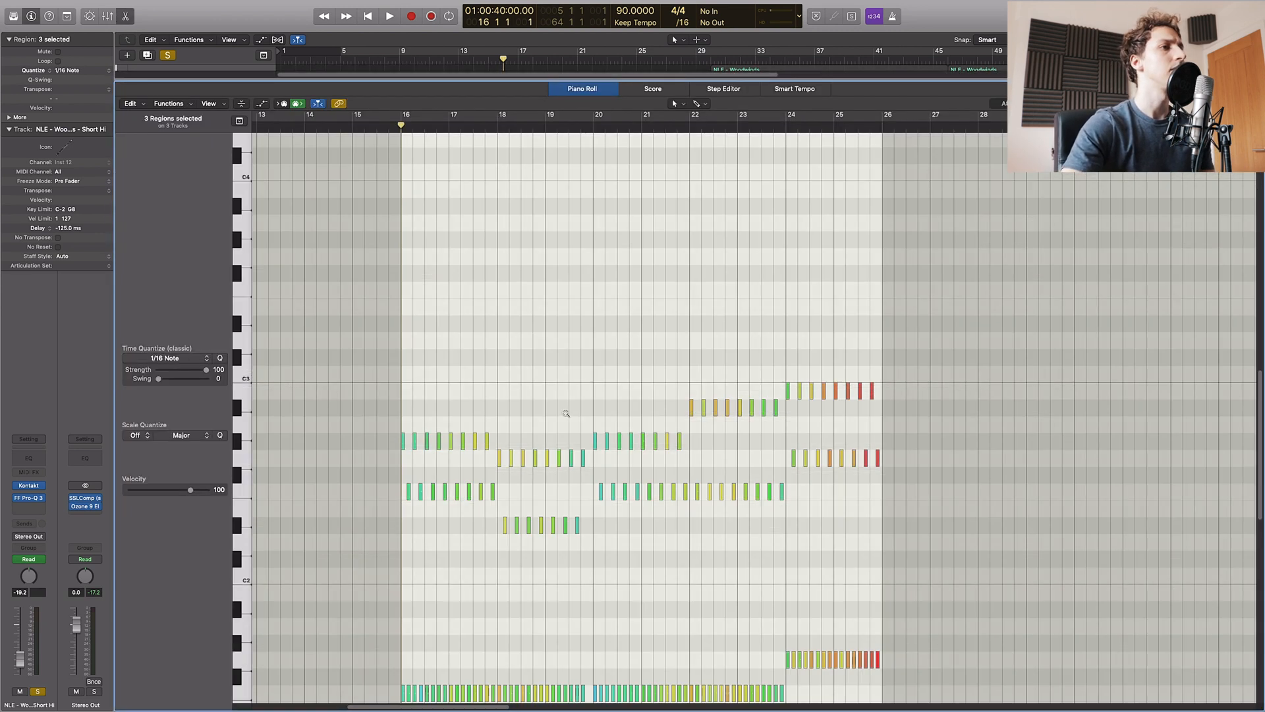
pyautogui.keyDown('ctrl'); pyautogui.keyDown('alt'); pyautogui.click(566, 413); pyautogui.keyUp('alt'); pyautogui.keyUp('ctrl')
pyautogui.press('super+Right')
pyautogui.scroll(4, 514, 308)
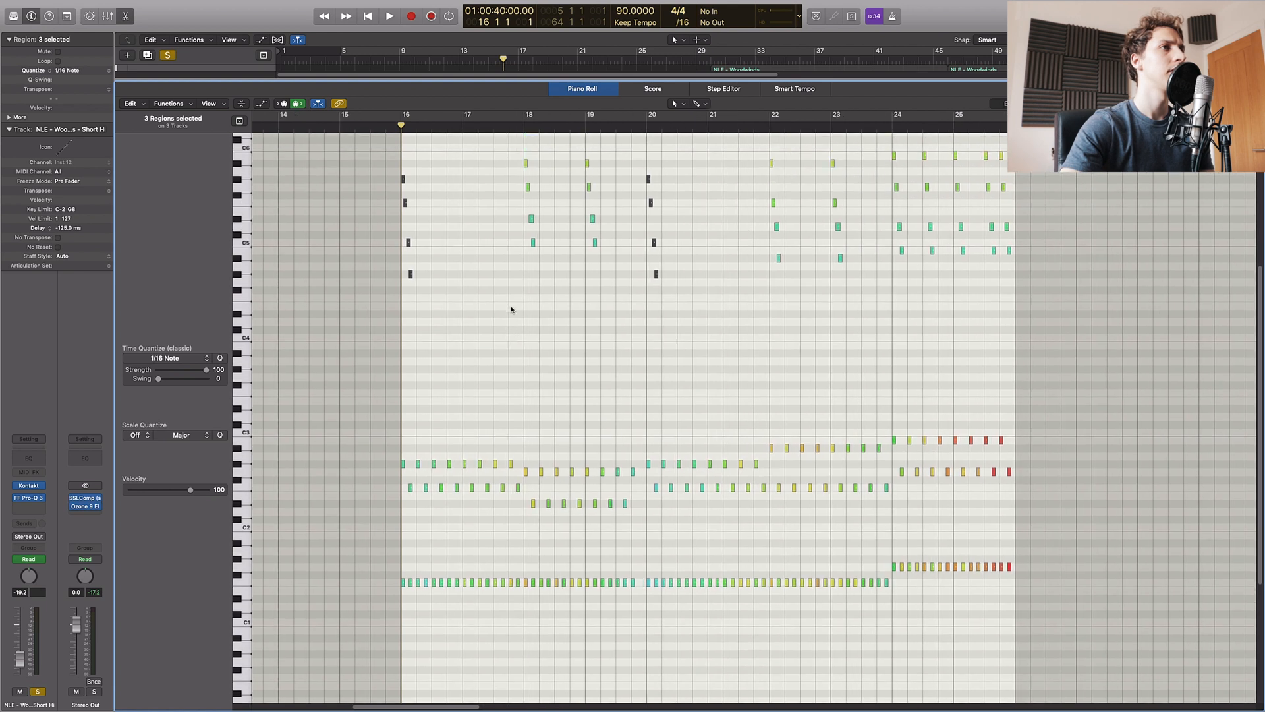
# - Mark the descending high woodwind runs at bars 16 and 20, and play the soloed regions from just before bar 16 to their end
pyautogui.click(386, 127)
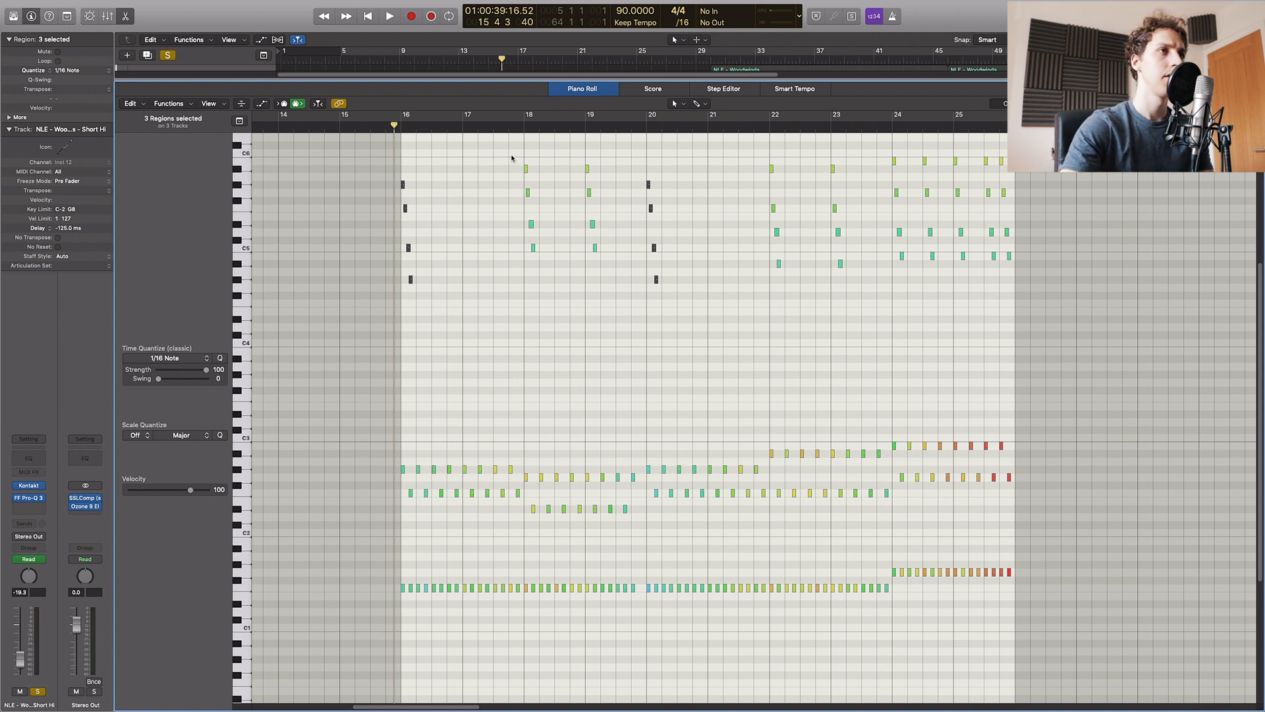
pyautogui.moveTo(458, 170); pyautogui.dragTo(401, 283)
pyautogui.moveTo(621, 173); pyautogui.dragTo(682, 330)
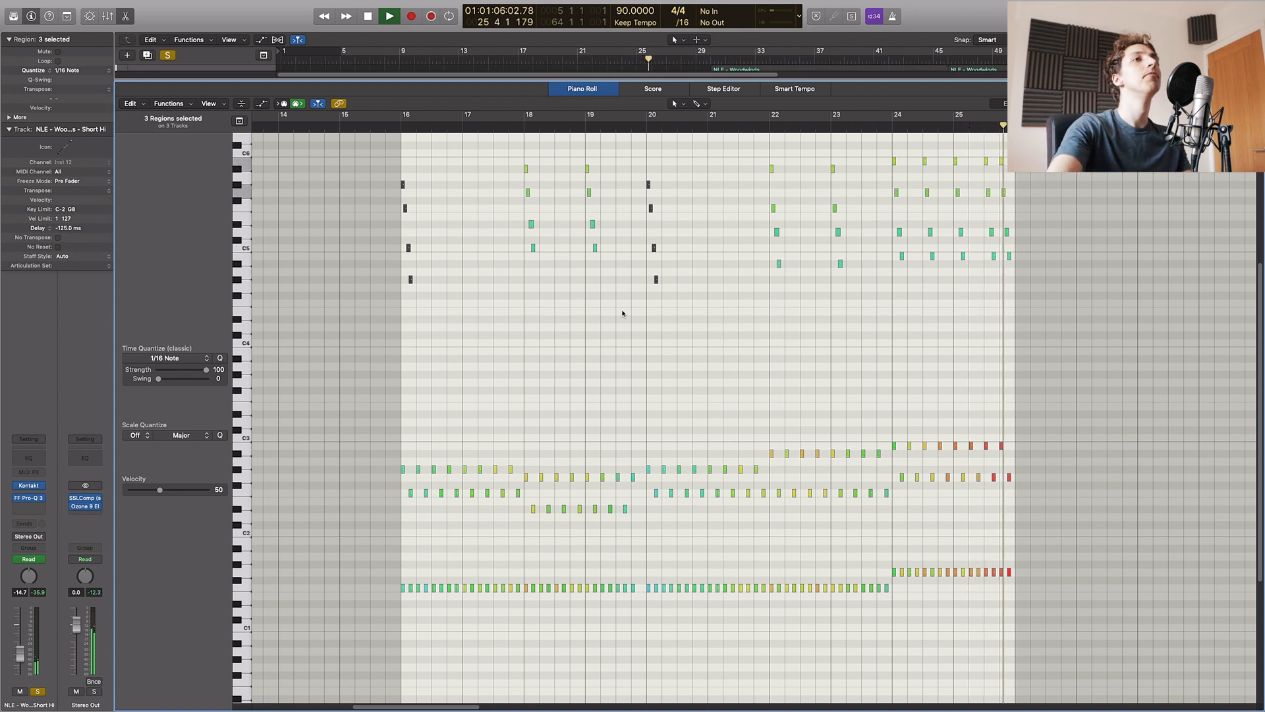
pyautogui.press('space')
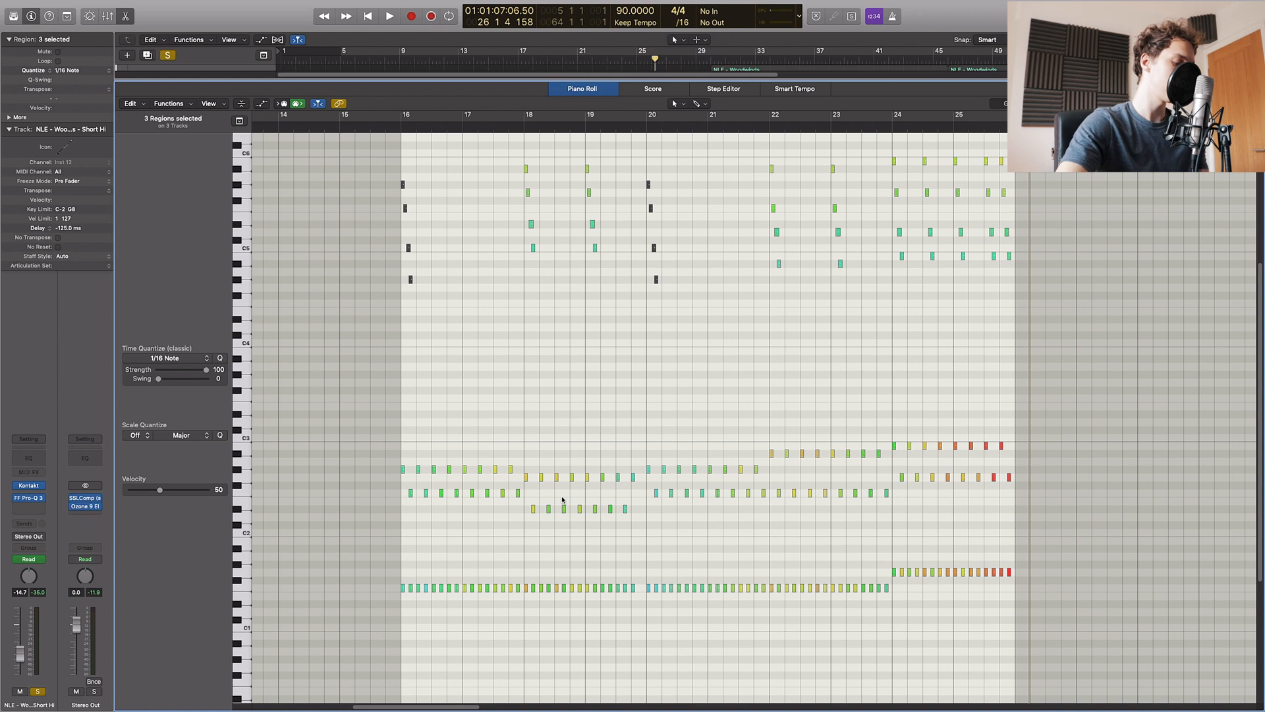
# - Turn off the solos, close the Piano Roll and show the tracks' volume automation in the section starting at bar 16
pyautogui.press('s')
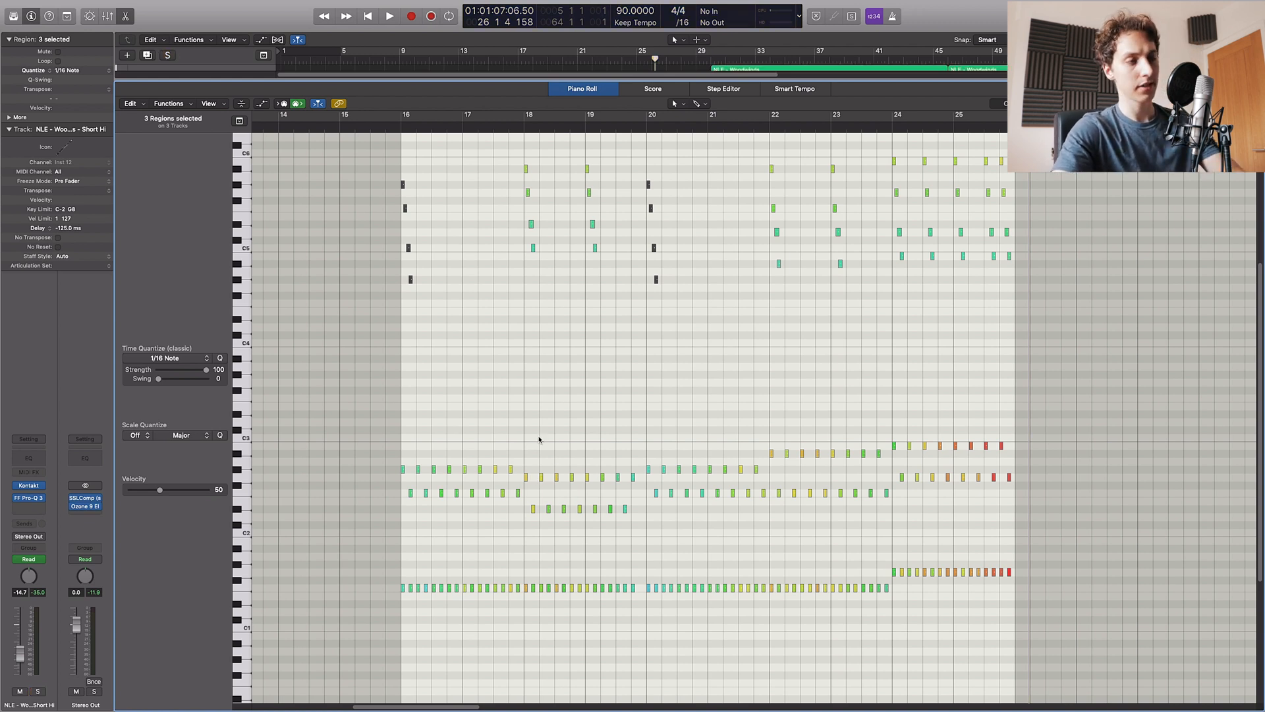
pyautogui.press('e')
pyautogui.press('a')
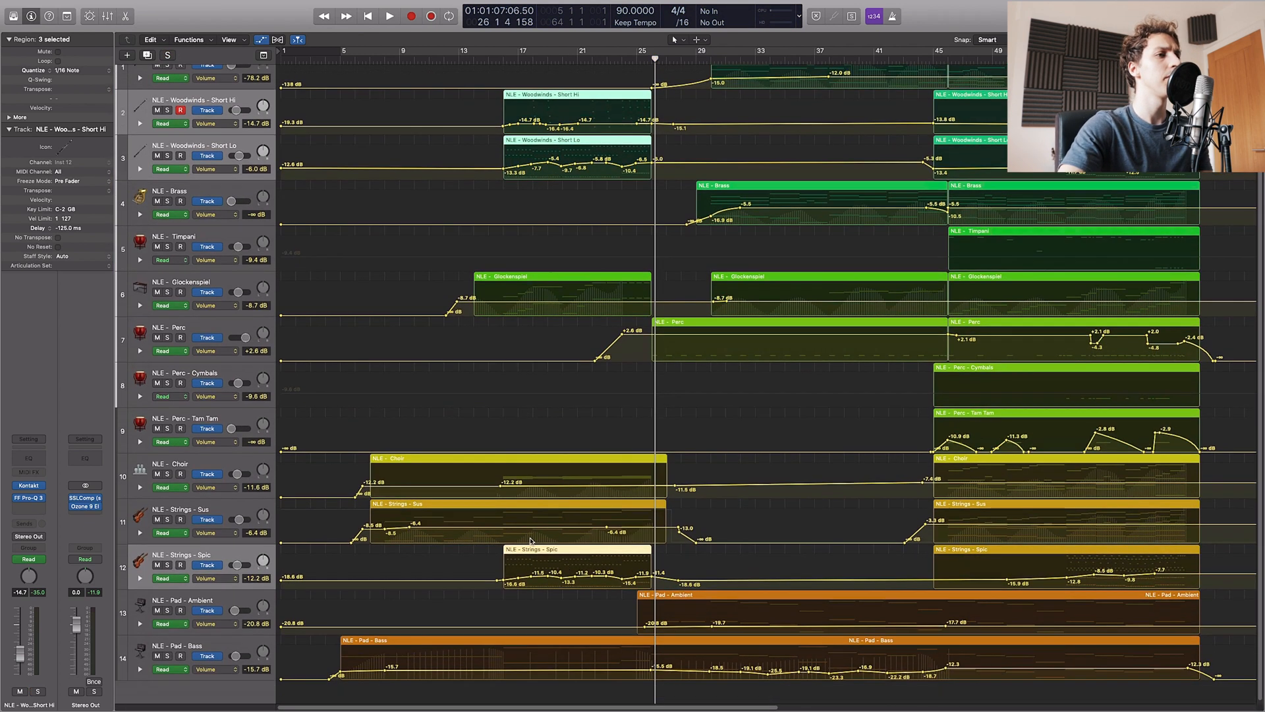
pyautogui.click(497, 58)
pyautogui.press('super+Right')
pyautogui.press('super+Right')
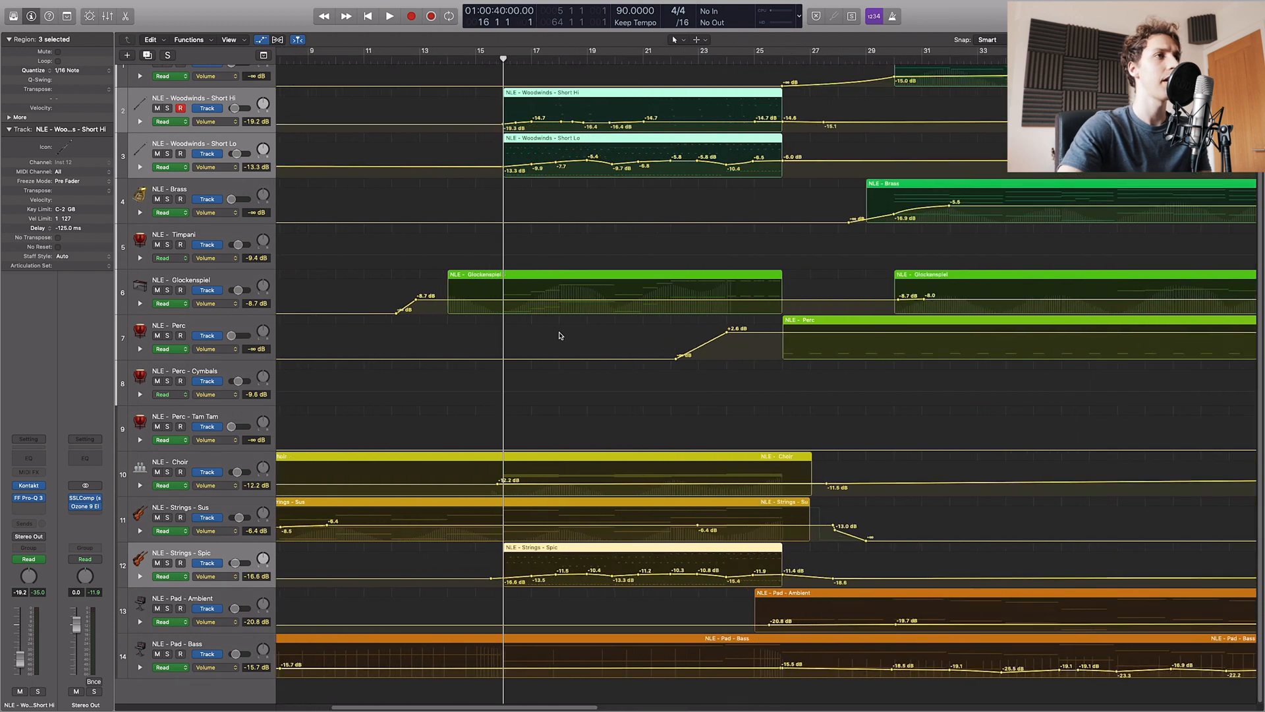
pyautogui.click(496, 551)
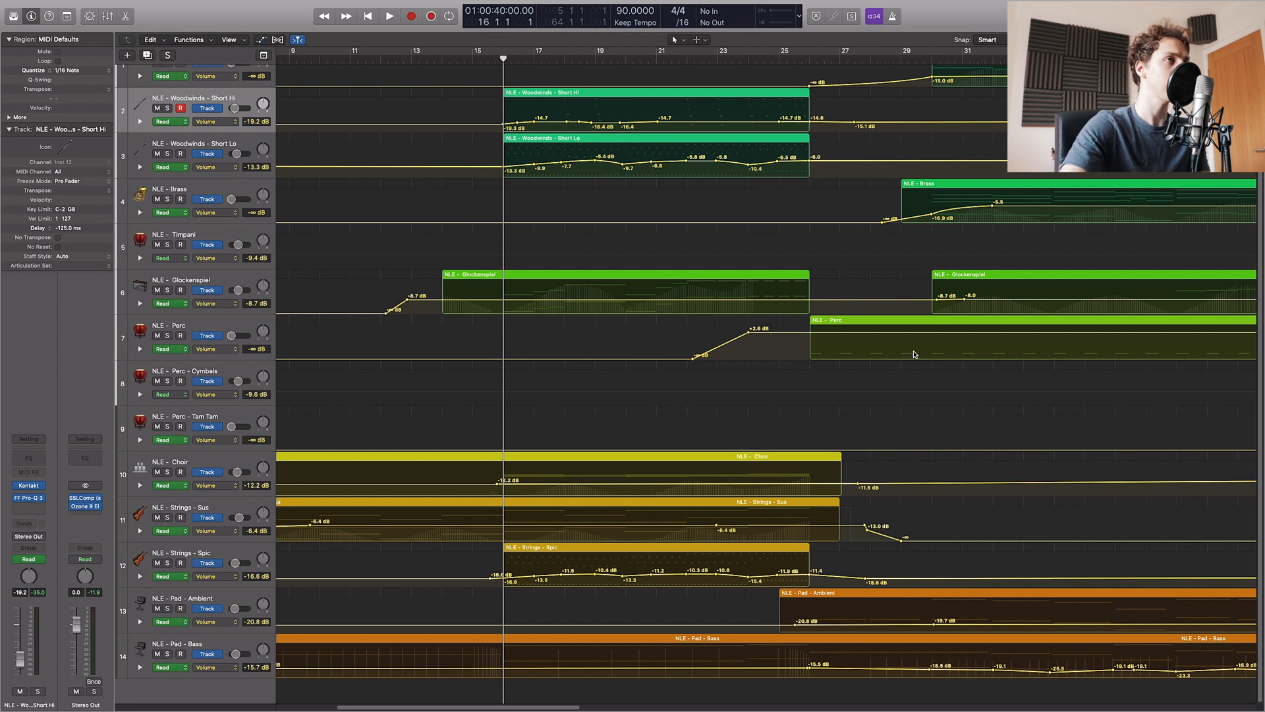
# - Hide the automation, solo the seven tracks with regions in the opening section and play them together from about bar 15
pyautogui.press('a')
pyautogui.press('super+Left')
pyautogui.press('super+Left')
pyautogui.press('super+Left')
pyautogui.press('super+Left')
pyautogui.hscroll(-3, 564, 231)
pyautogui.moveTo(526, 640); pyautogui.dragTo(653, 122)
pyautogui.hotkey('ctrl', 's')
pyautogui.press('space')
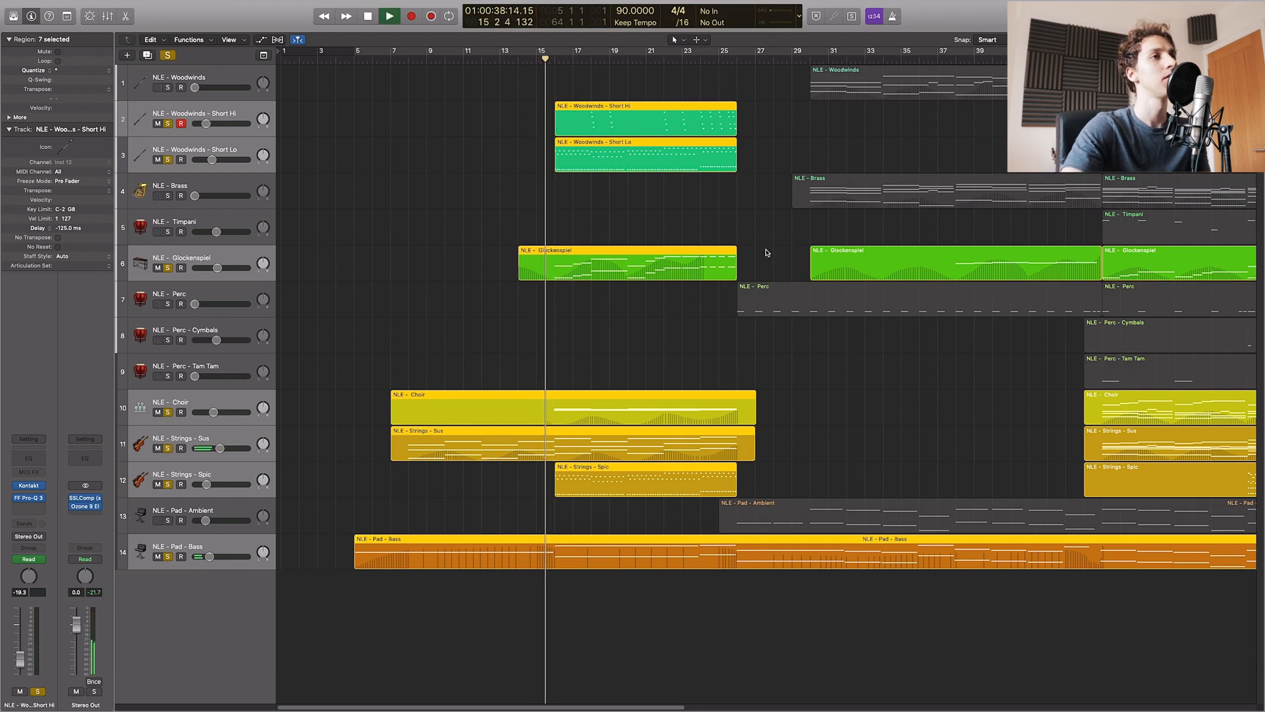
# - Let the soloed section play to just past bar 26, stop playback and turn off all track solos
pyautogui.click(771, 227)
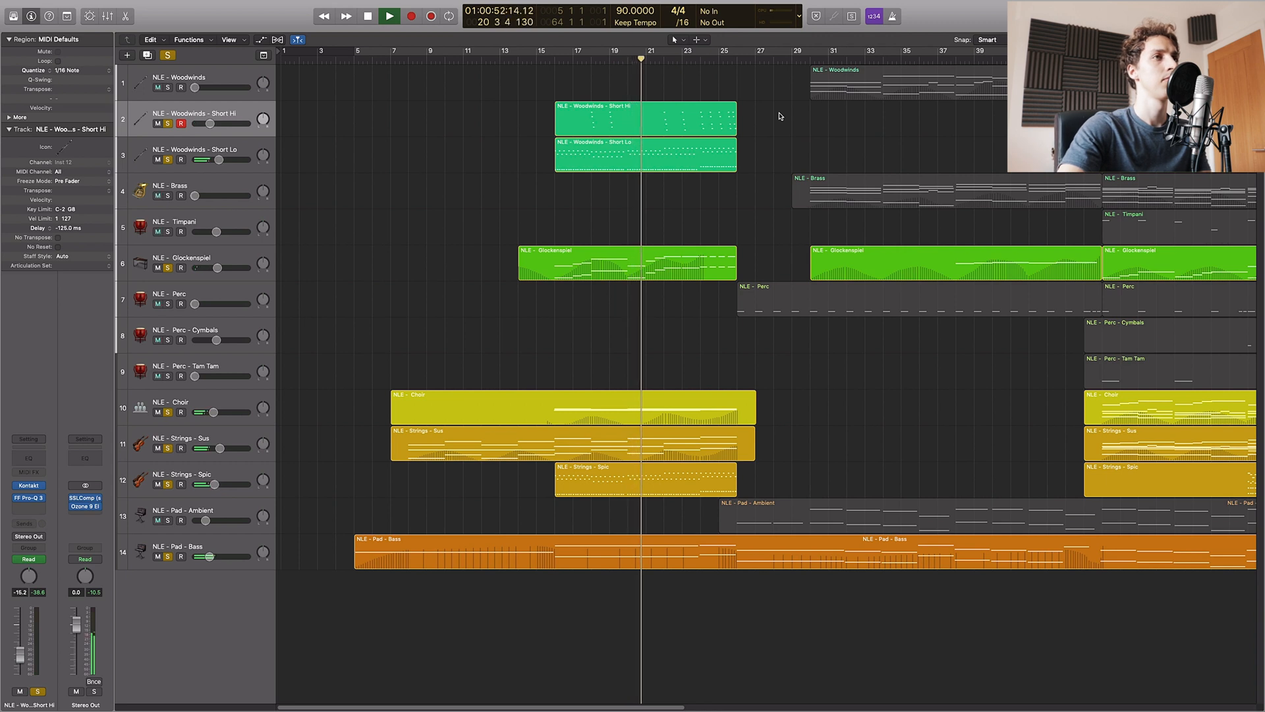
pyautogui.hscroll(3, 811, 120)
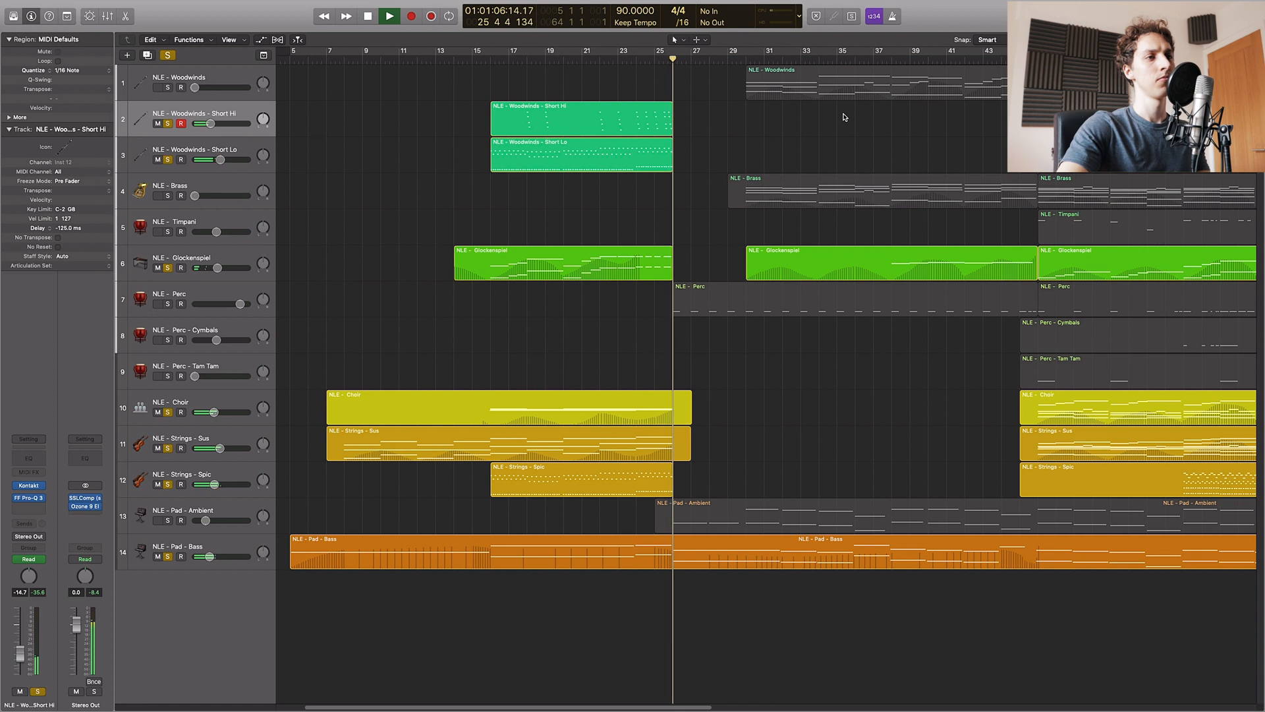
pyautogui.press('space')
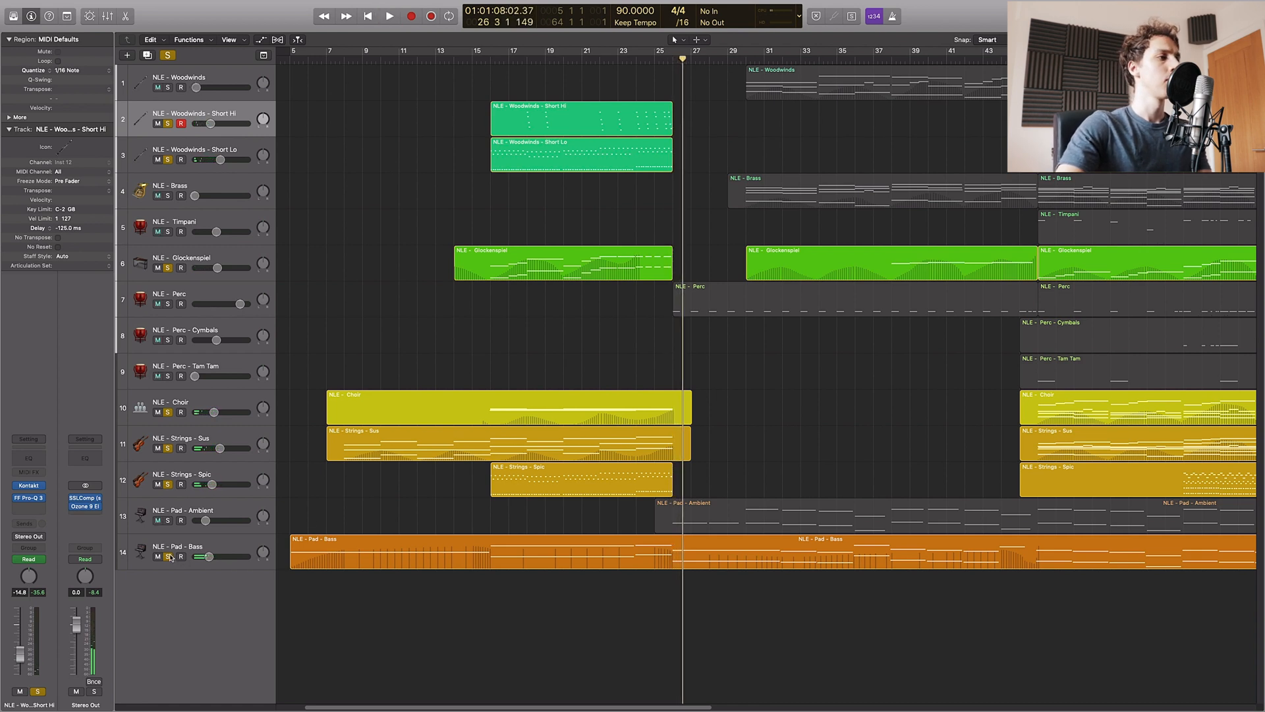
pyautogui.keyDown('alt'); pyautogui.click(170, 557); pyautogui.keyUp('alt')
# - Set the playhead to bar 29 and extend the start of the first NLE - Woodwinds region back to it
pyautogui.hscroll(8, 820, 567)
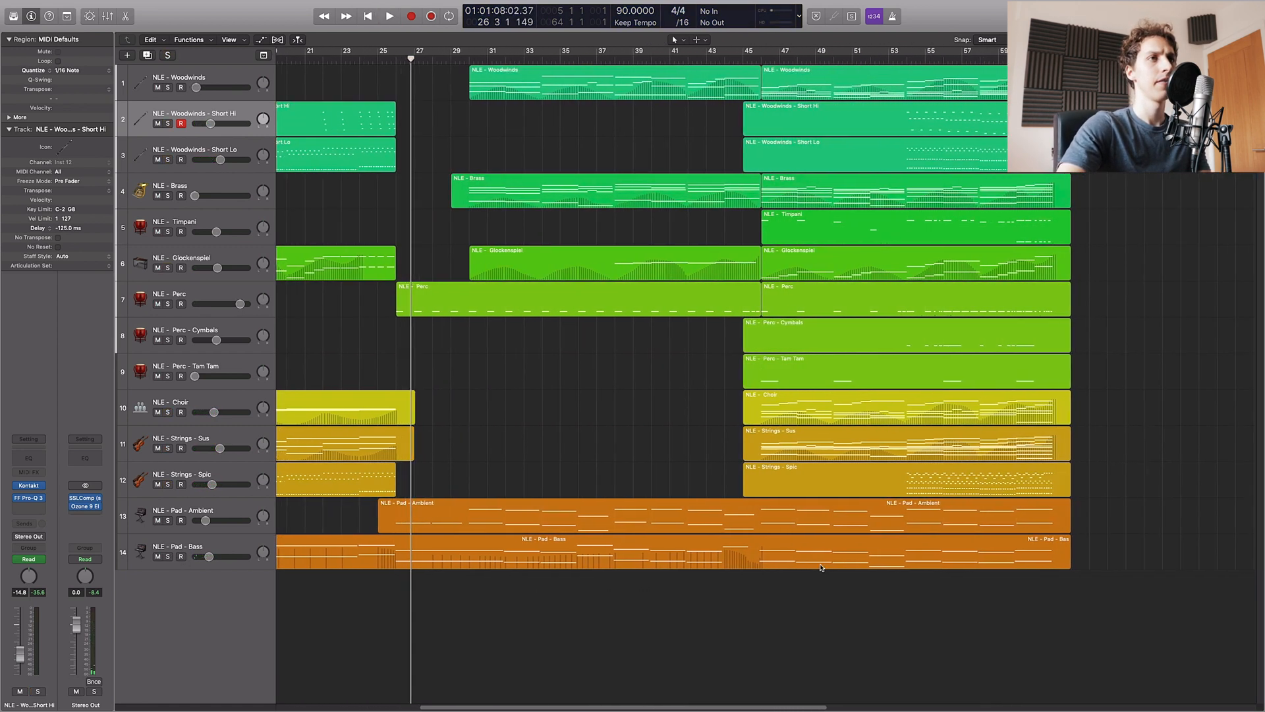
pyautogui.press('super+Left')
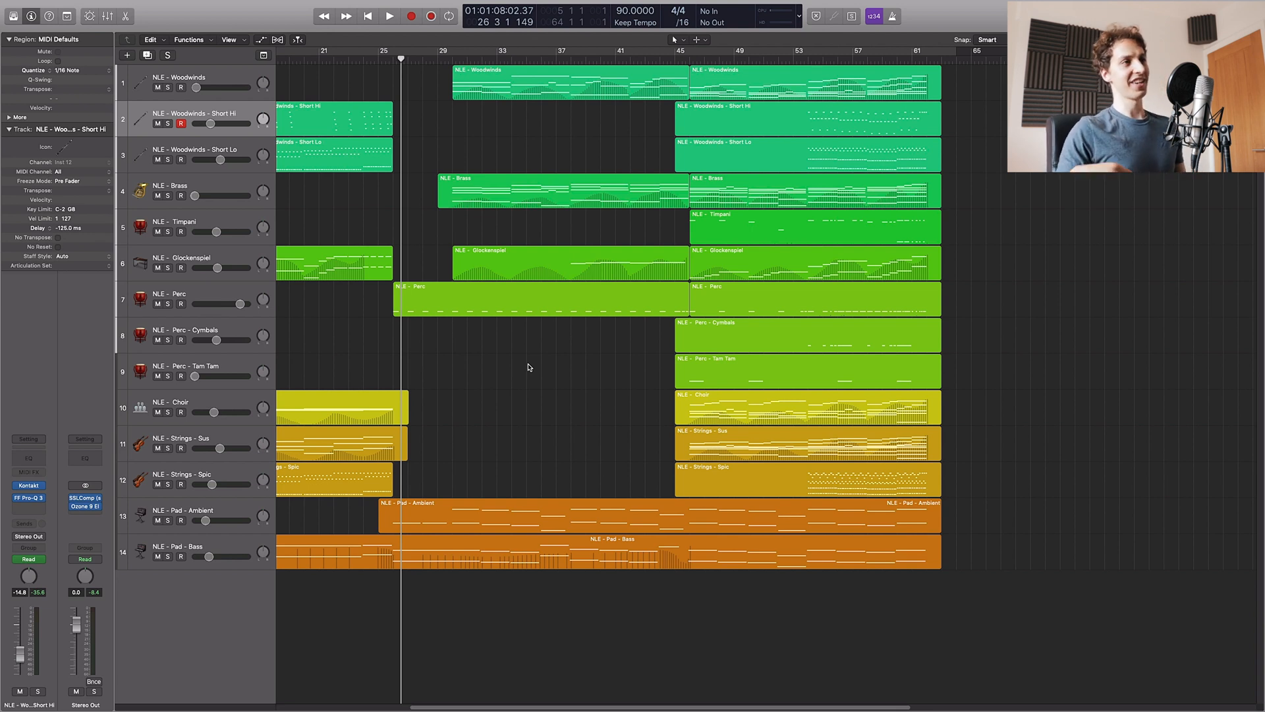
pyautogui.click(533, 84)
pyautogui.click(491, 112)
pyautogui.click(437, 60)
pyautogui.moveTo(453, 97); pyautogui.dragTo(439, 98)
pyautogui.click(475, 153)
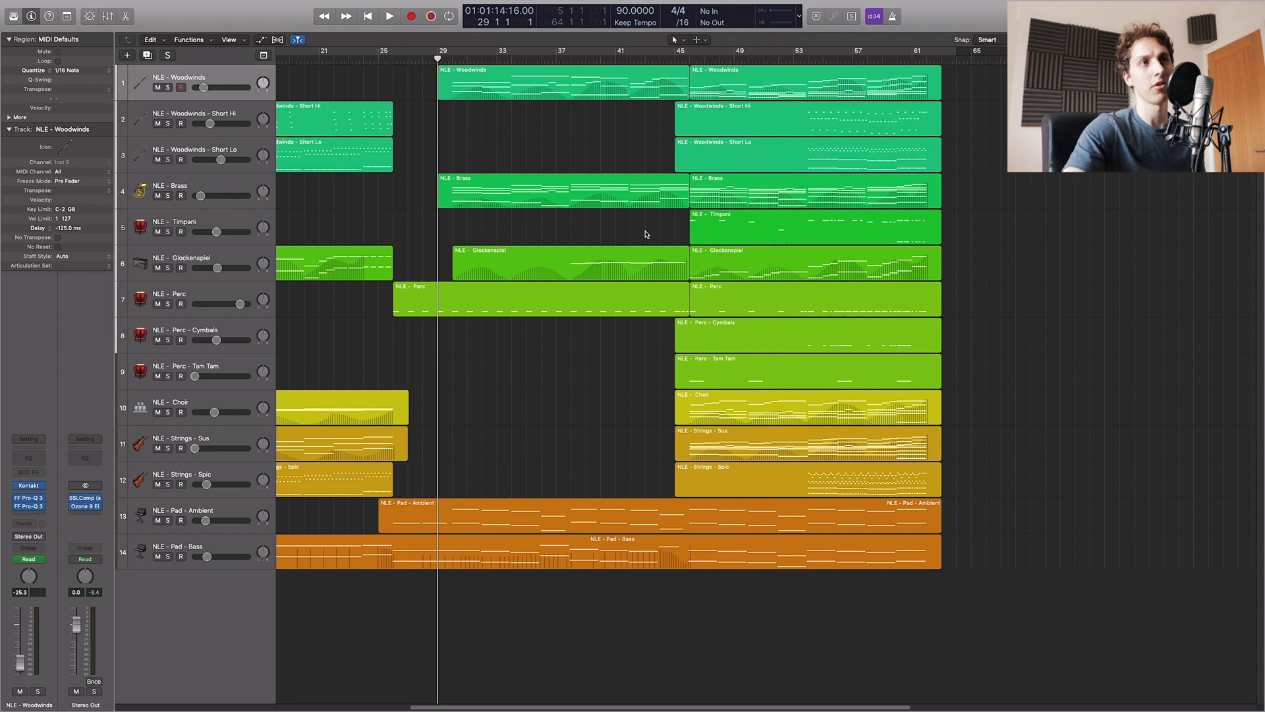
# - Solo the NLE - Brass and NLE - Strings - Sus tracks together
pyautogui.click(779, 198)
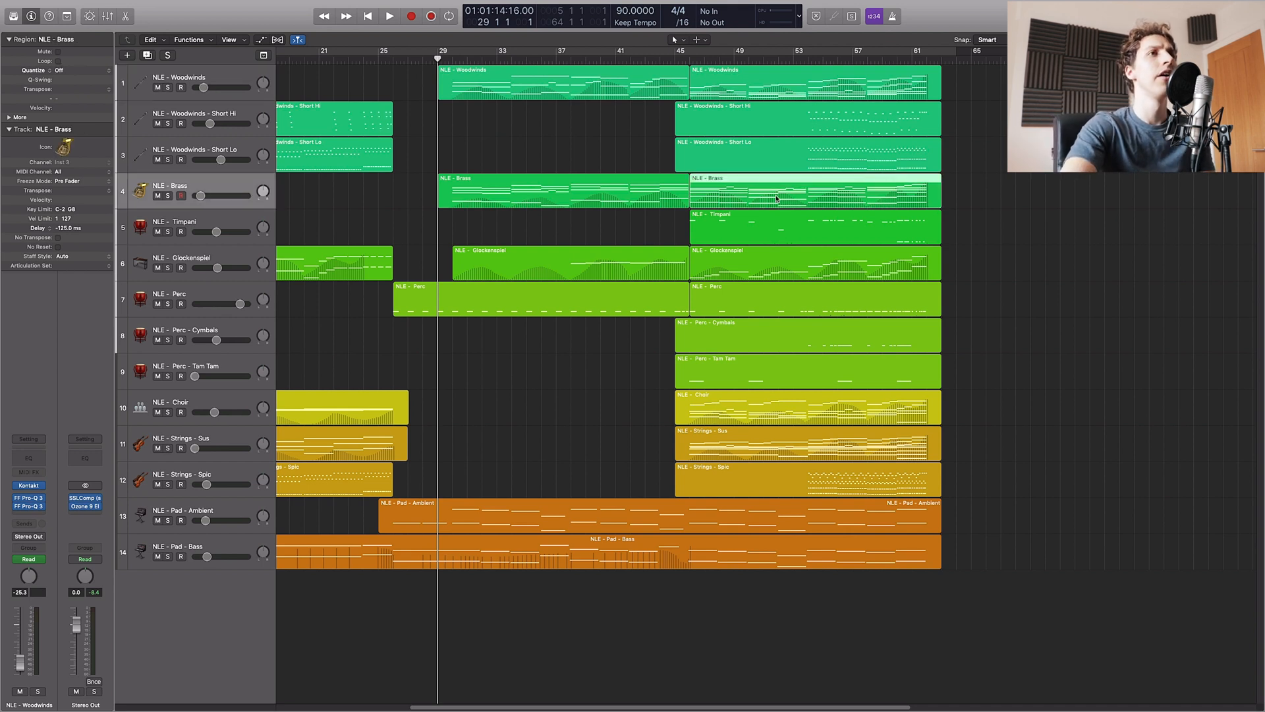
pyautogui.press('s')
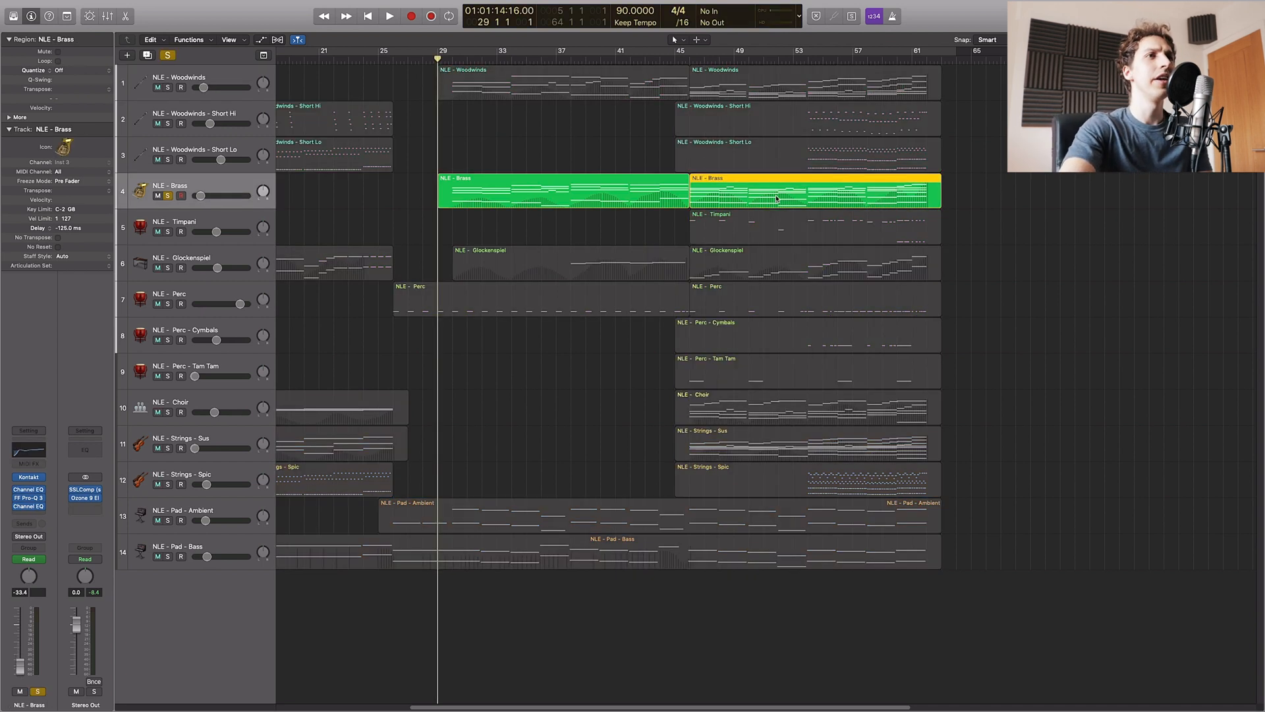
pyautogui.press('s')
pyautogui.click(765, 441)
pyautogui.press('s')
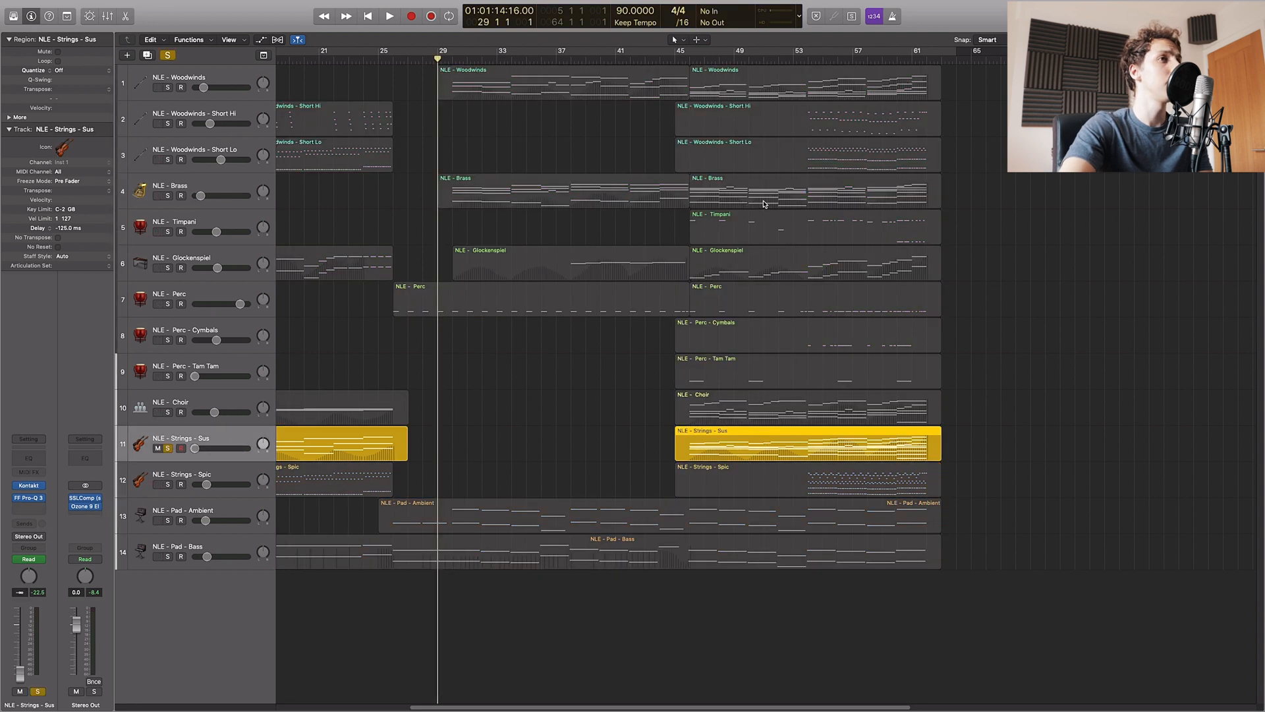
pyautogui.click(763, 202)
pyautogui.press('s')
# - Open the NLE - Strings - Sus region starting at bar 45 in the Piano Roll and fit its notes into view
pyautogui.click(979, 451)
pyautogui.click(850, 442)
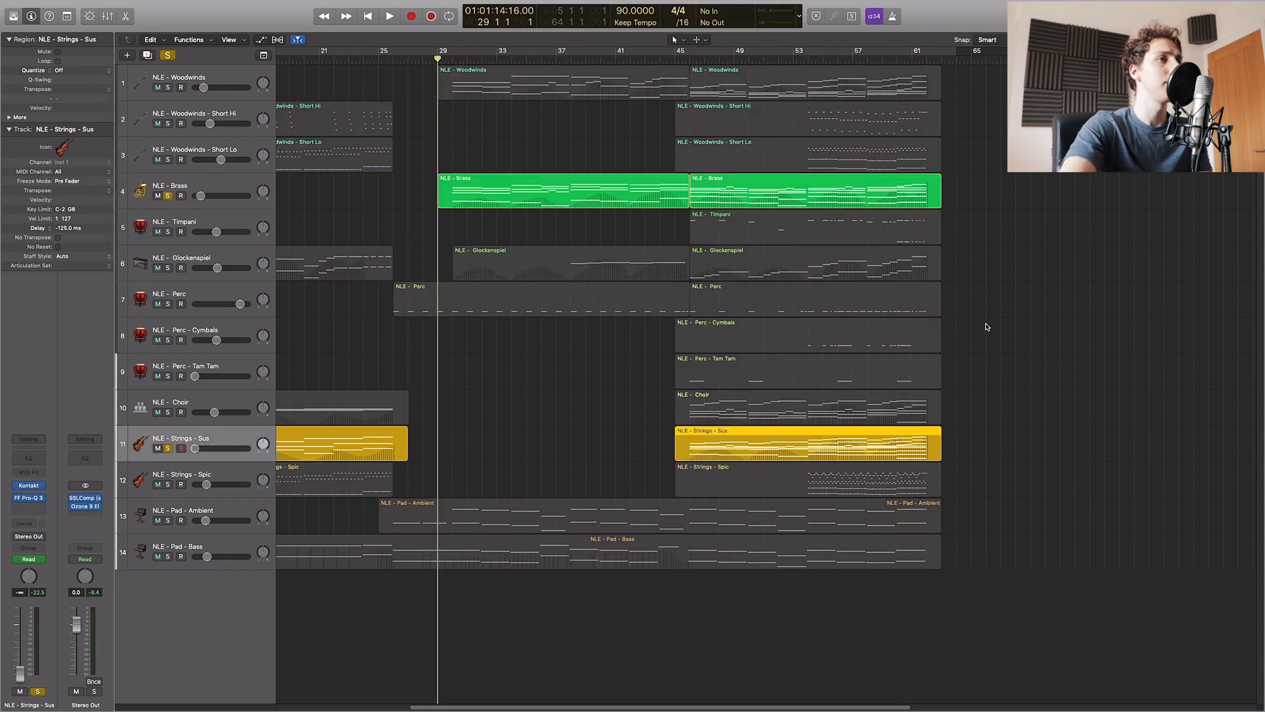
pyautogui.doubleClick(790, 452)
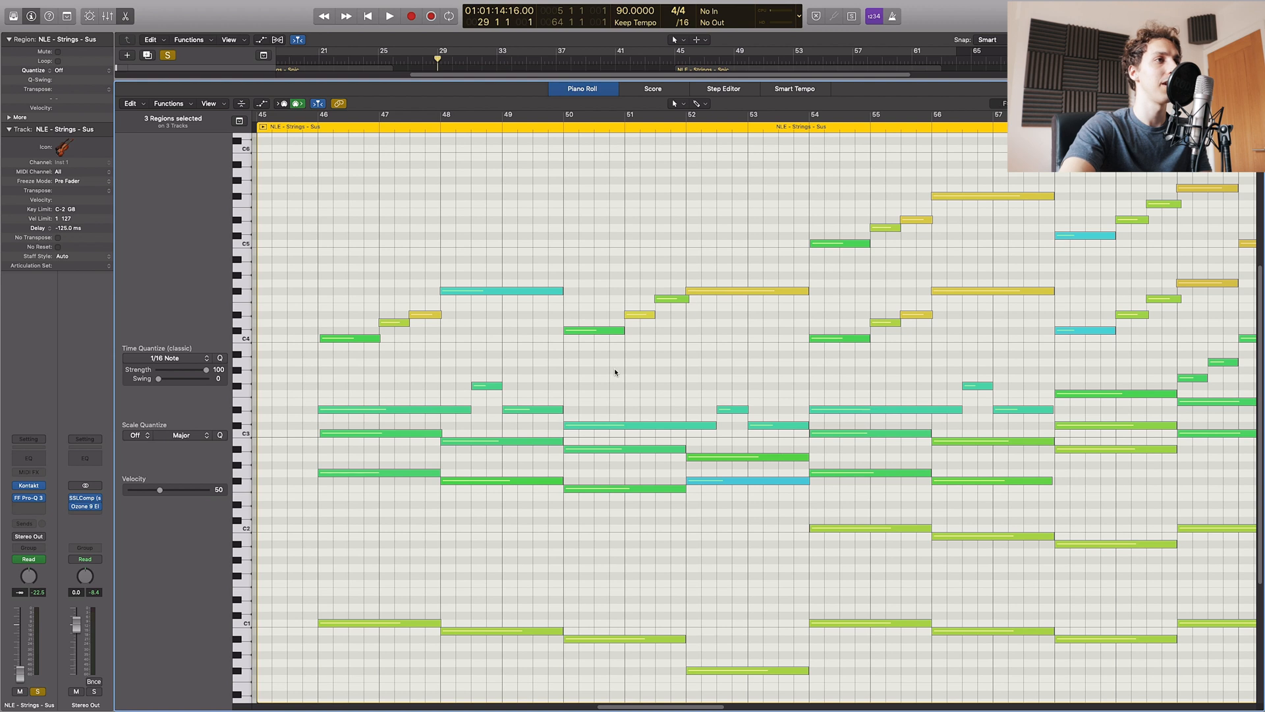
pyautogui.press('super+Left')
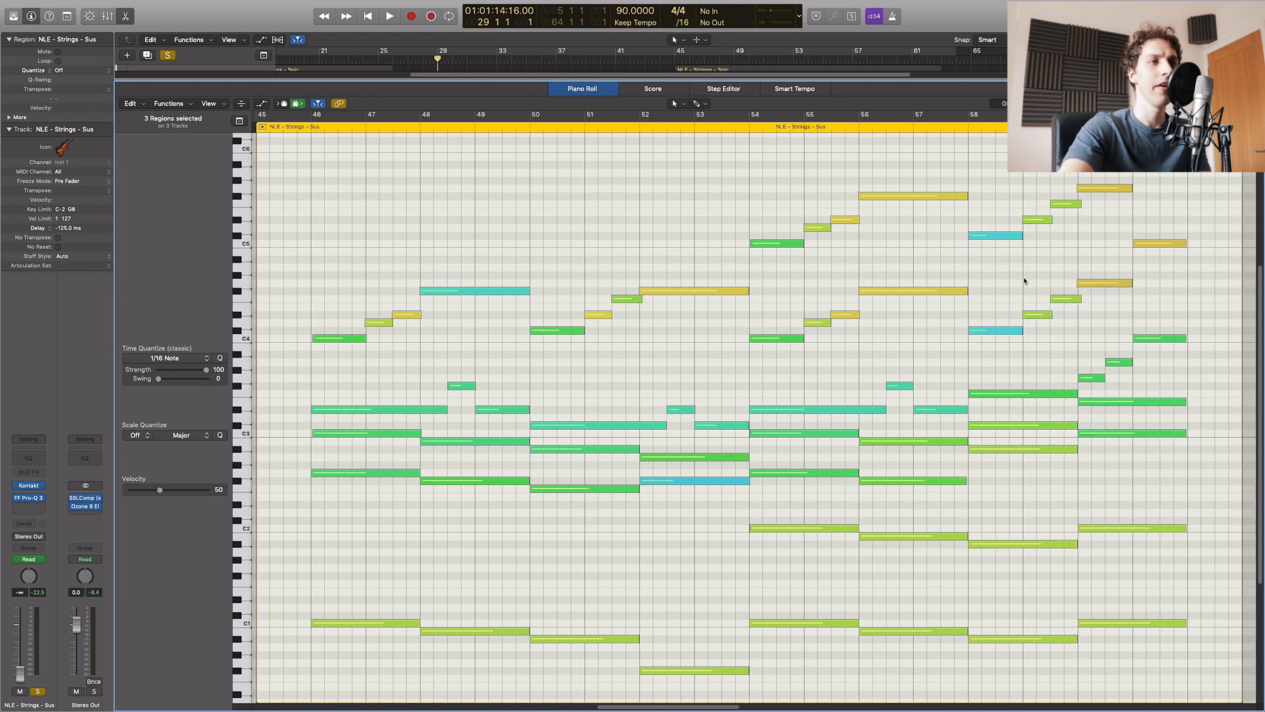
# - Close the Piano Roll, turn off all track solos and clear the region selection
pyautogui.click(793, 389)
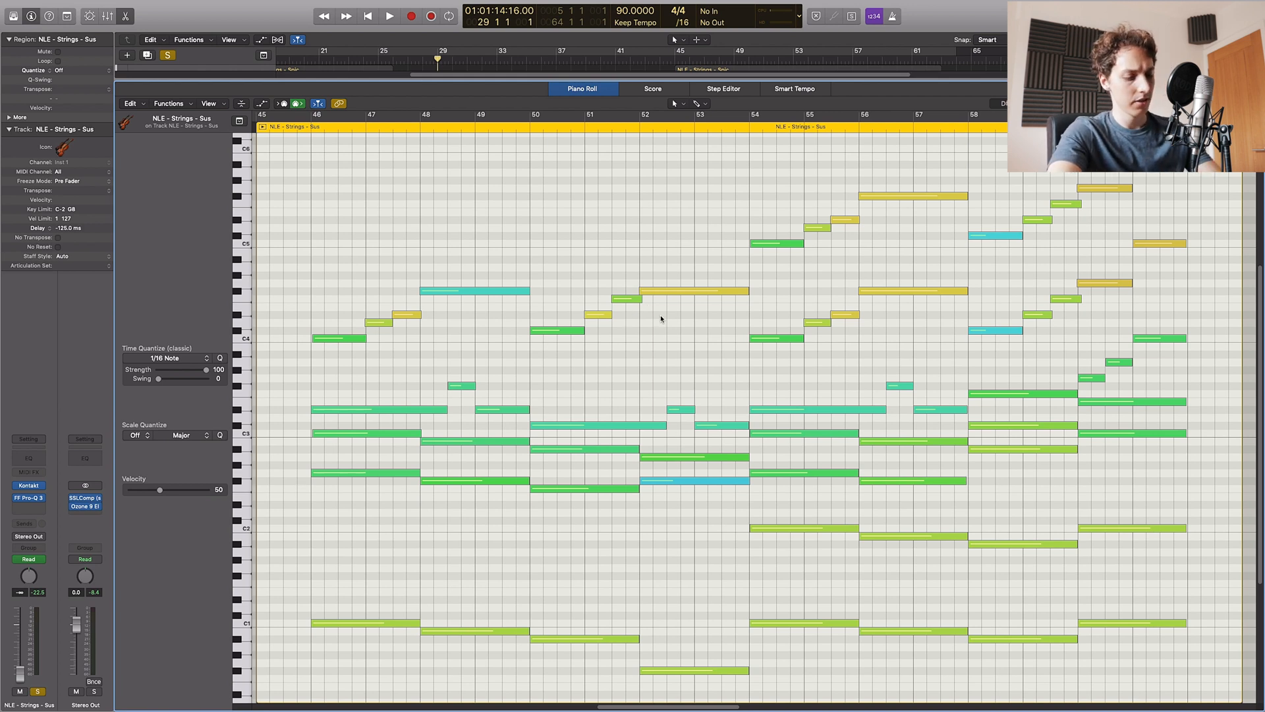
pyautogui.press('e')
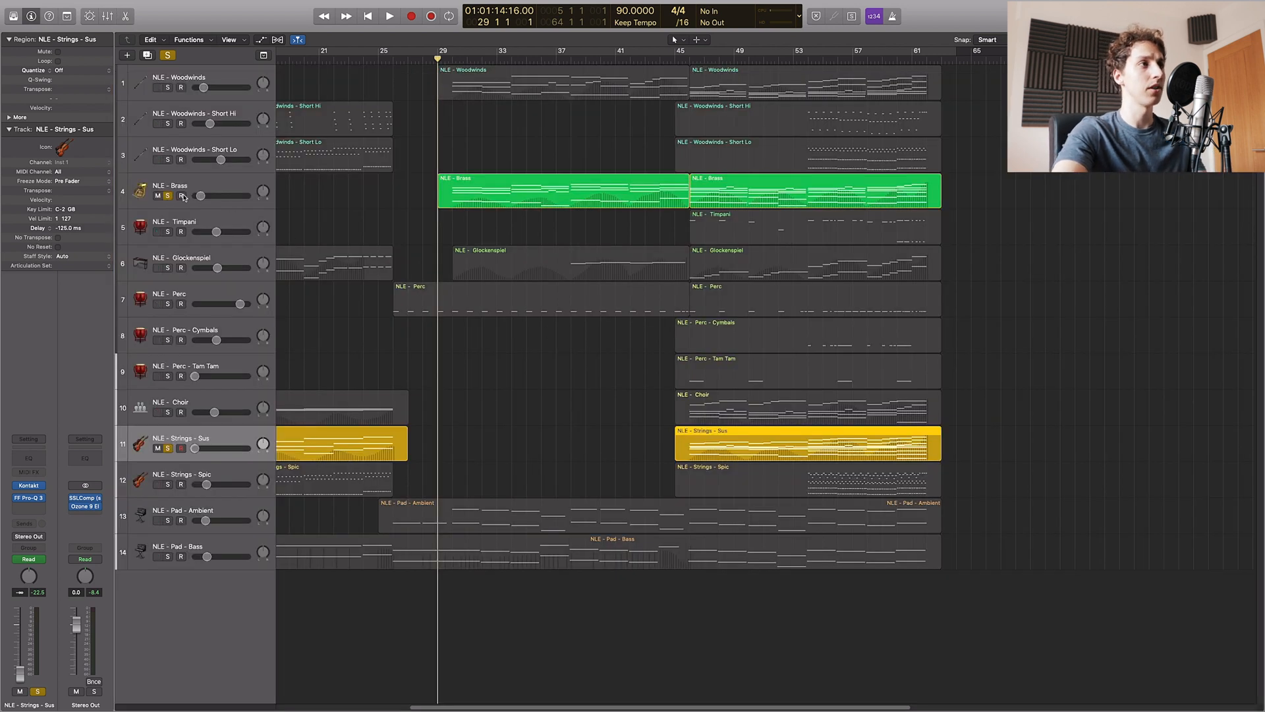
pyautogui.click(168, 196)
pyautogui.click(478, 376)
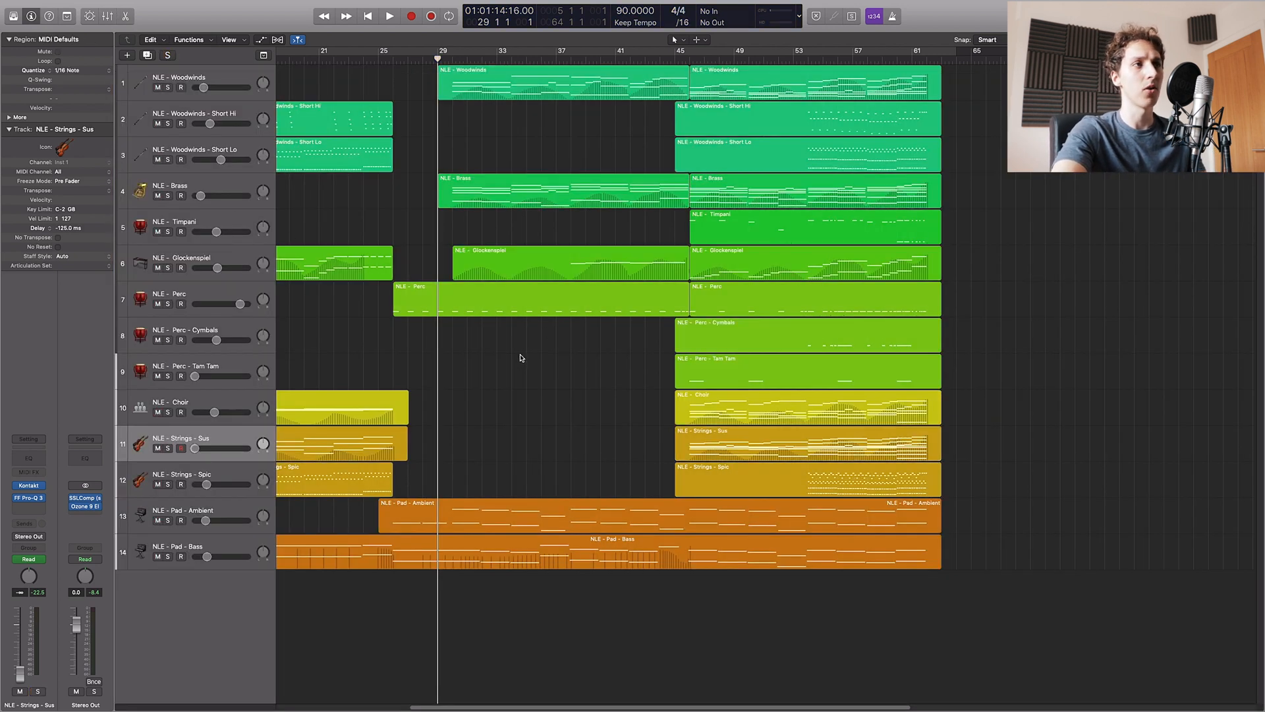
pyautogui.hscroll(-5, 599, 339)
pyautogui.hscroll(6, 691, 305)
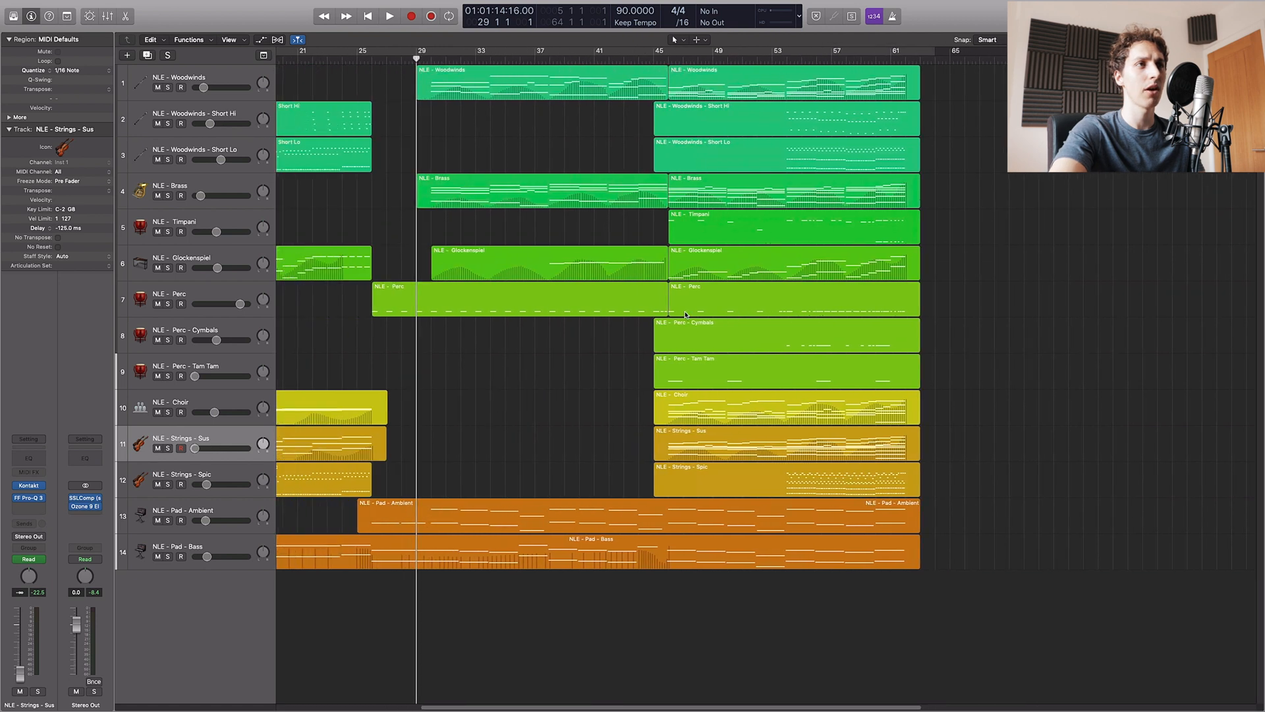
pyautogui.hscroll(-10, 768, 206)
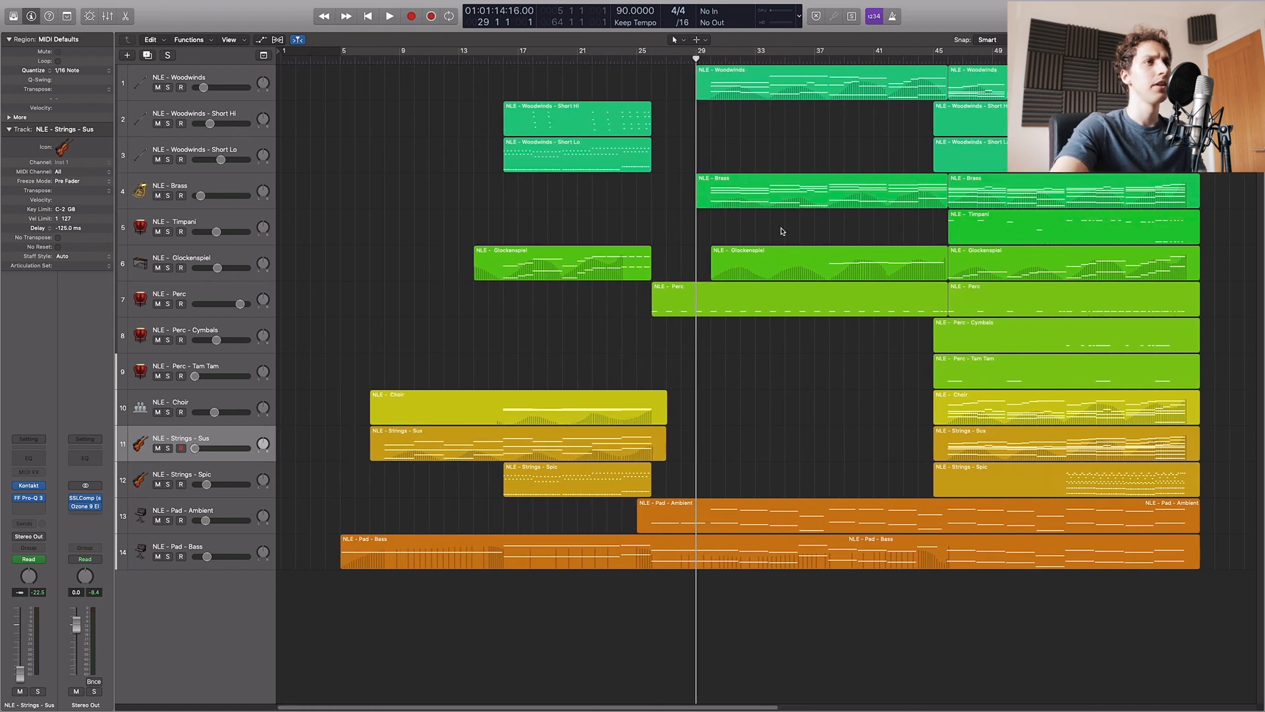
# - Briefly show the tracks' volume automation, hide it again and solo the NLE - Brass track
pyautogui.click(780, 191)
pyautogui.press('a')
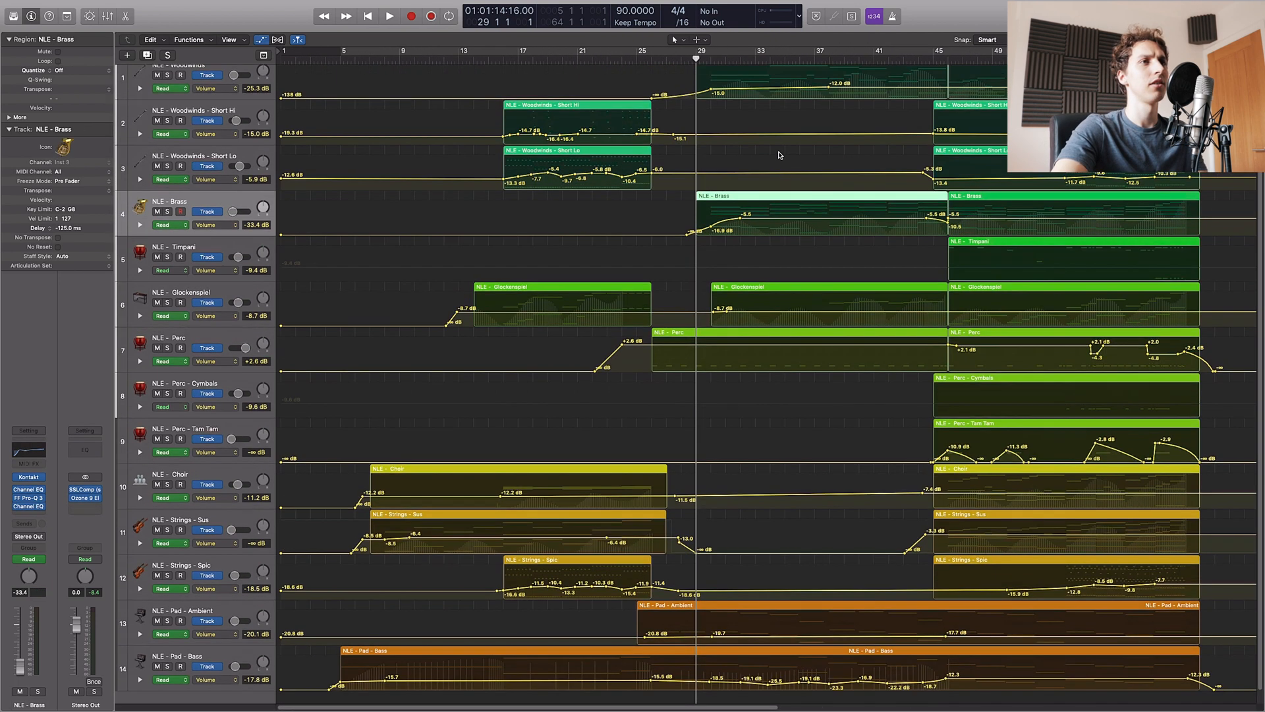
pyautogui.press('a')
pyautogui.press('s')
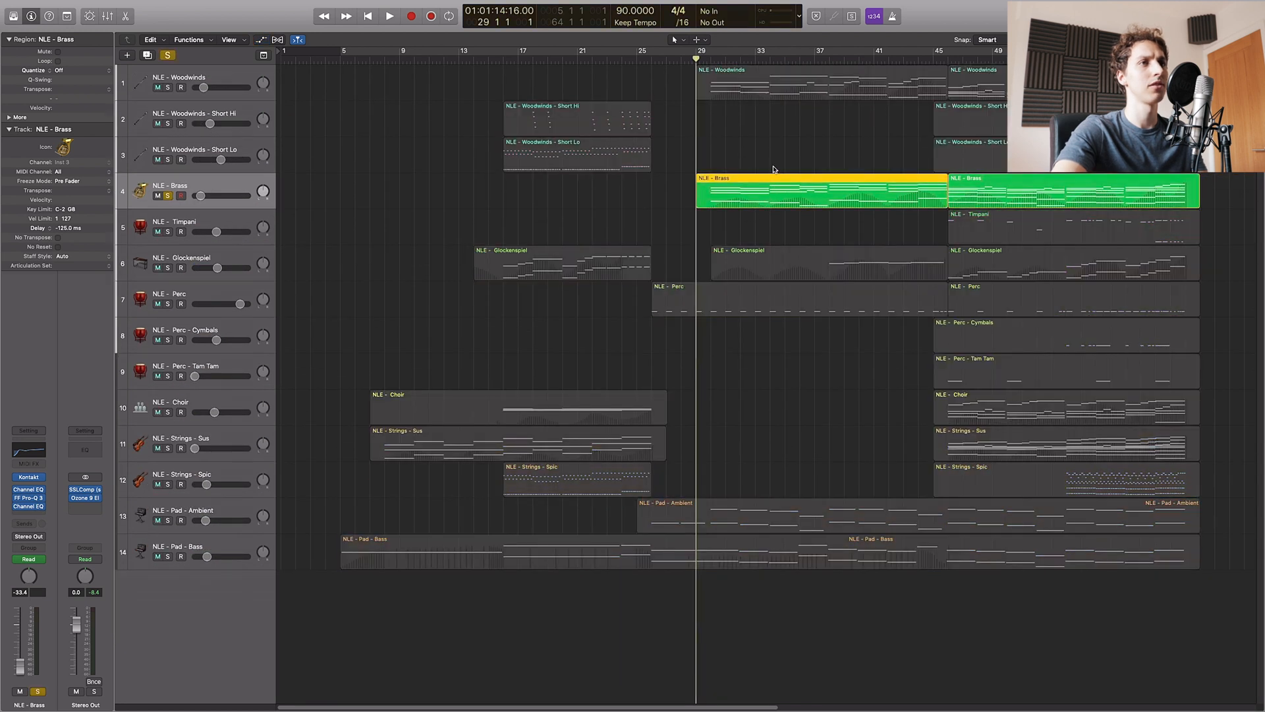
pyautogui.click(781, 226)
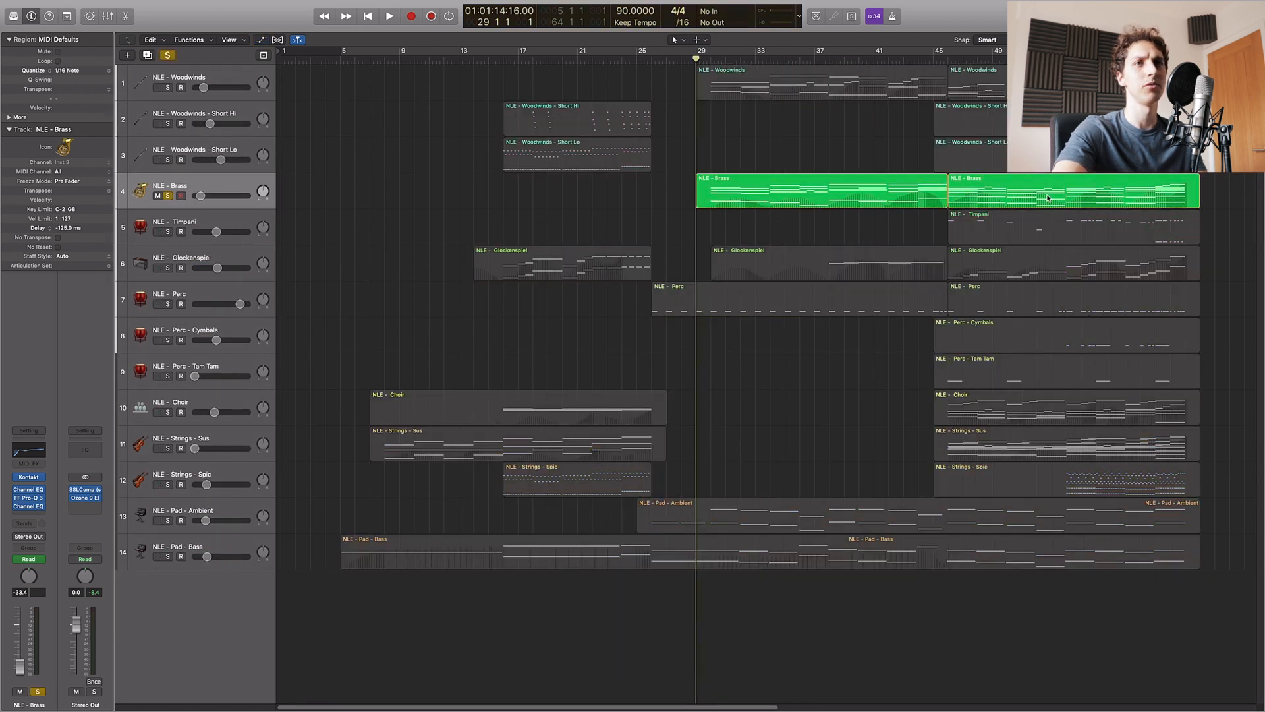
# - Compare the notes of the NLE - Brass regions starting at bars 29 and 46, opening each in the Piano Roll
pyautogui.click(748, 188)
pyautogui.doubleClick(748, 188)
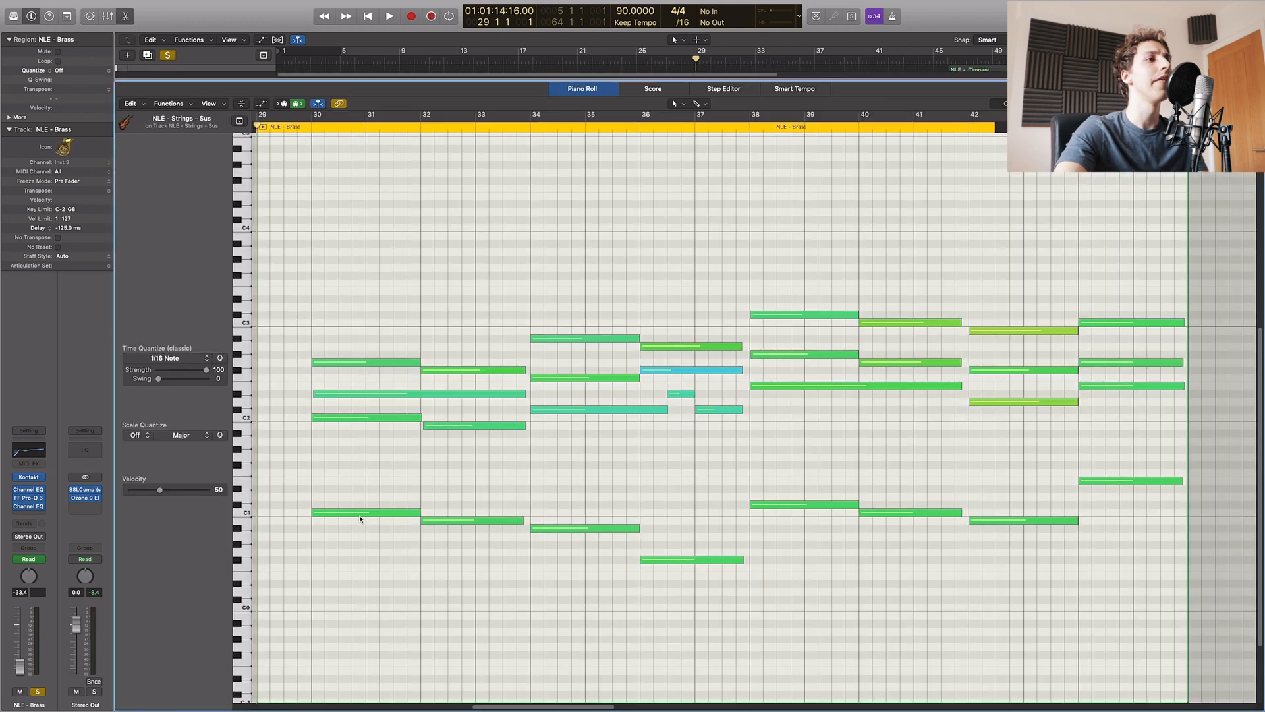
pyautogui.press('p')
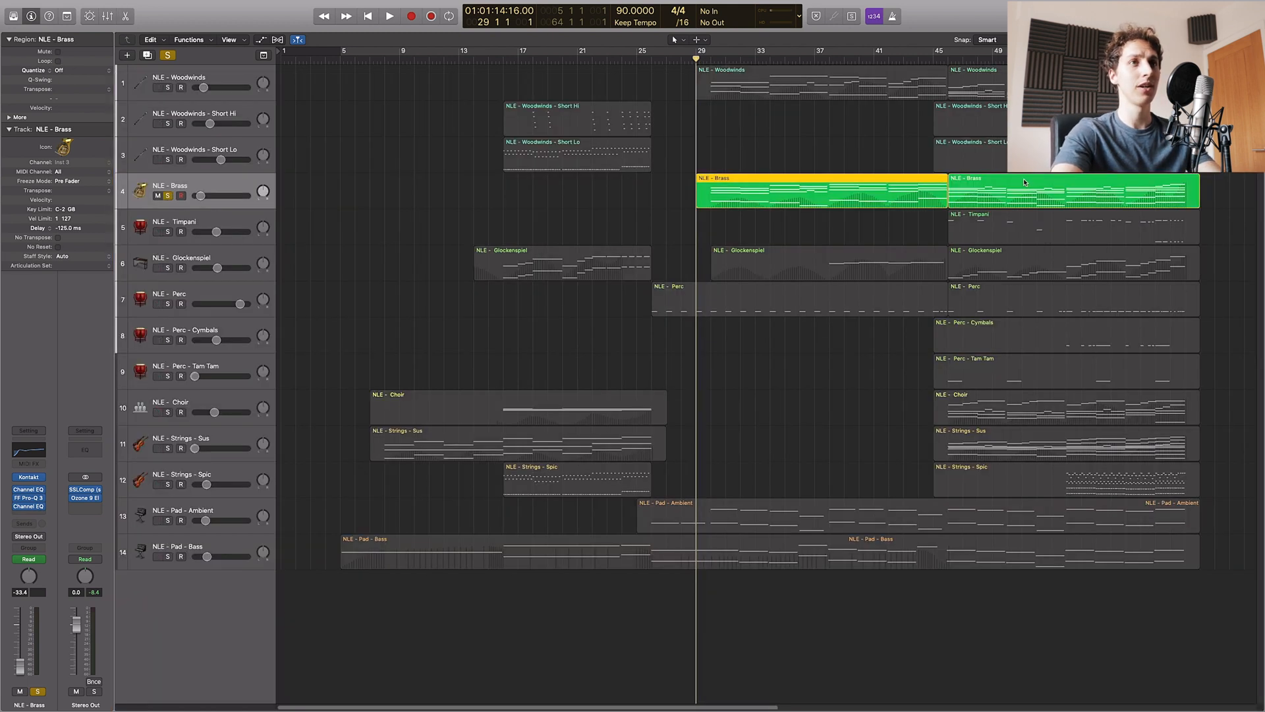
pyautogui.doubleClick(1025, 181)
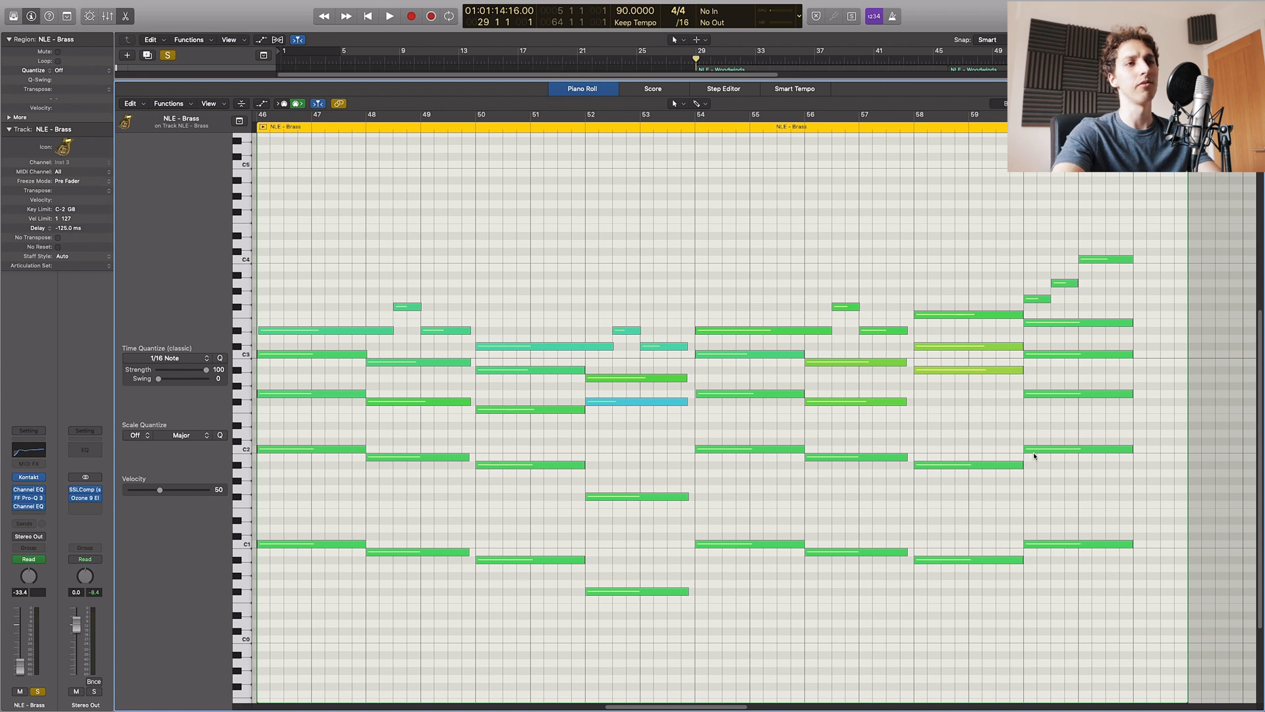
pyautogui.press('p')
# - Reopen the first NLE - Brass region in the Piano Roll and set the playhead to bar 38
pyautogui.click(844, 218)
pyautogui.click(844, 205)
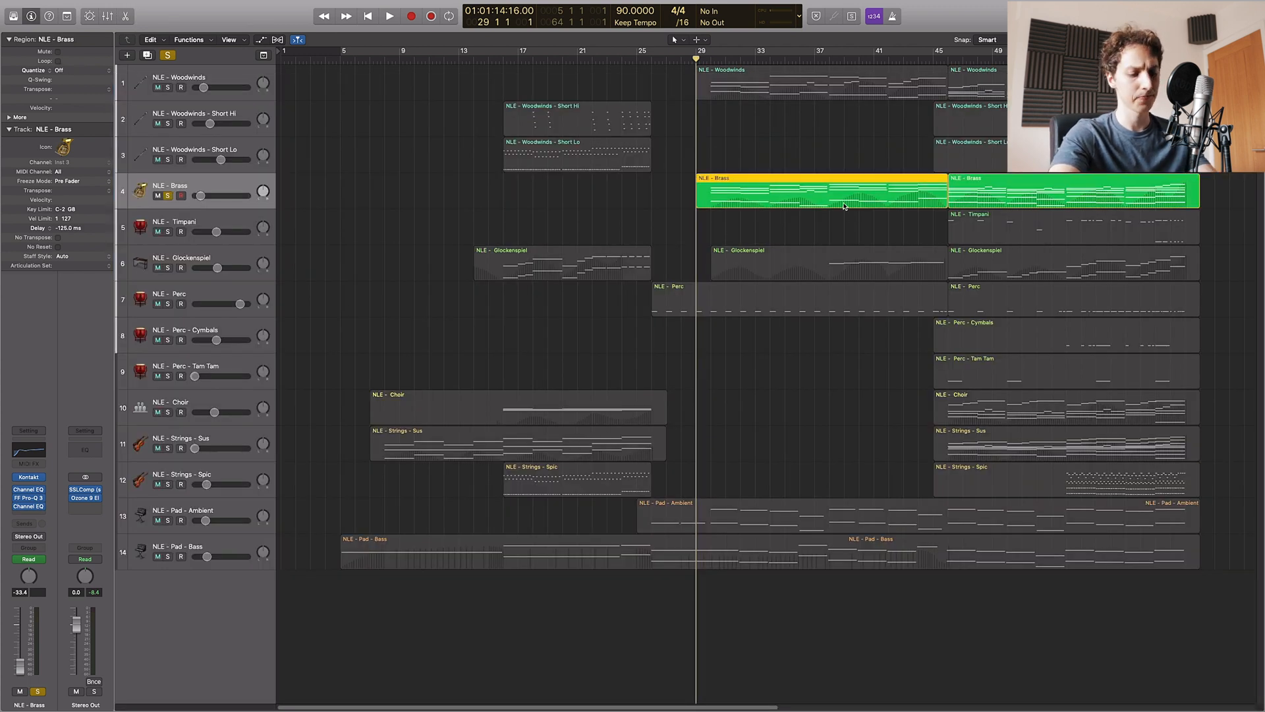
pyautogui.press('p')
pyautogui.hscroll(-3, 618, 388)
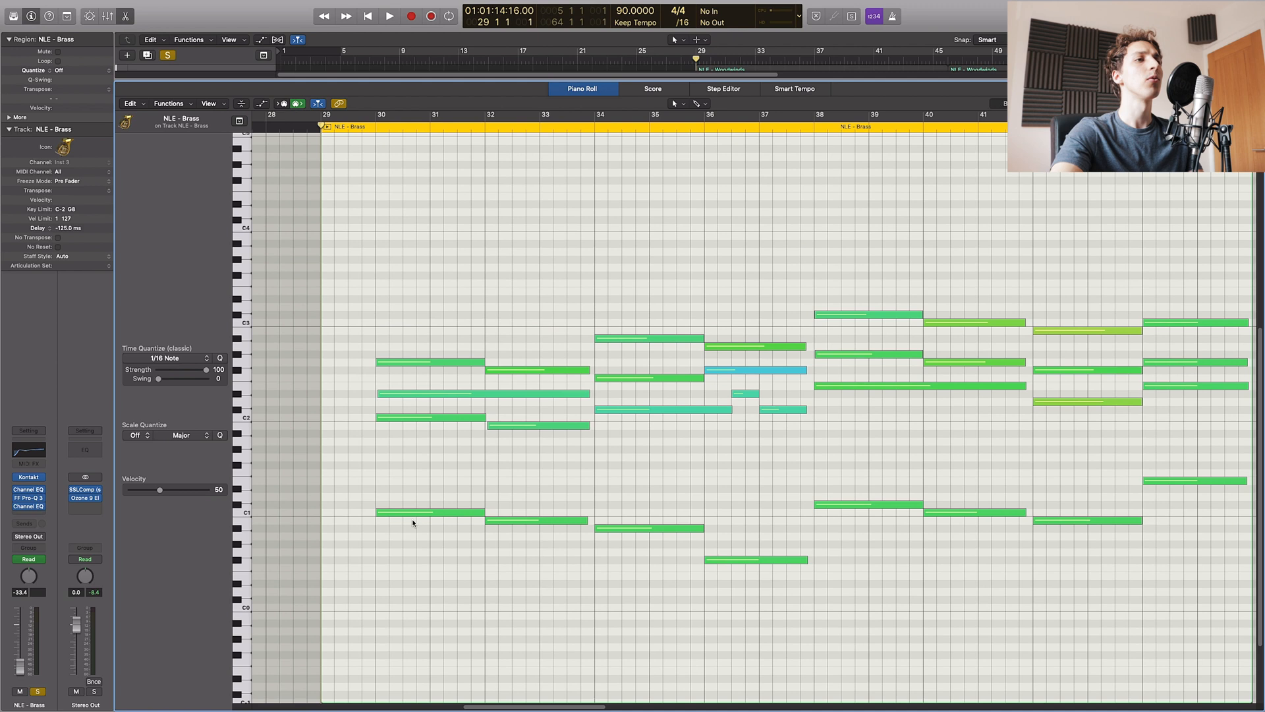
pyautogui.hscroll(6, 797, 554)
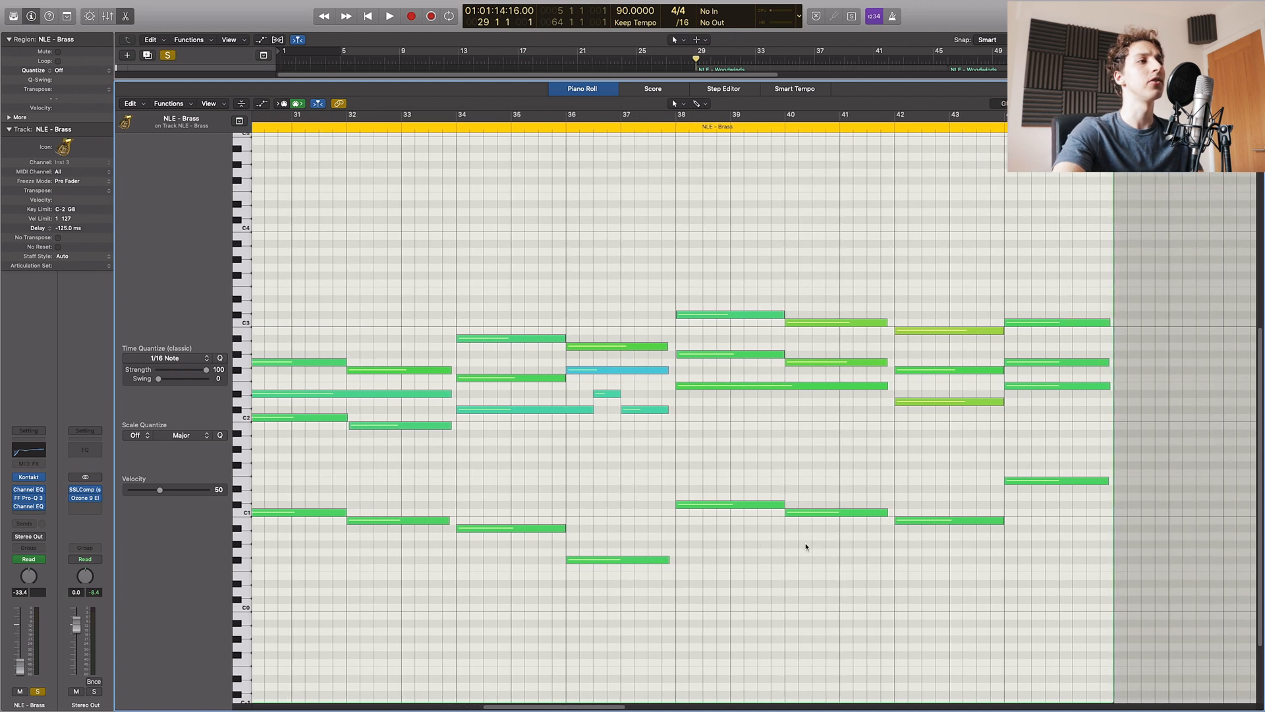
pyautogui.click(675, 128)
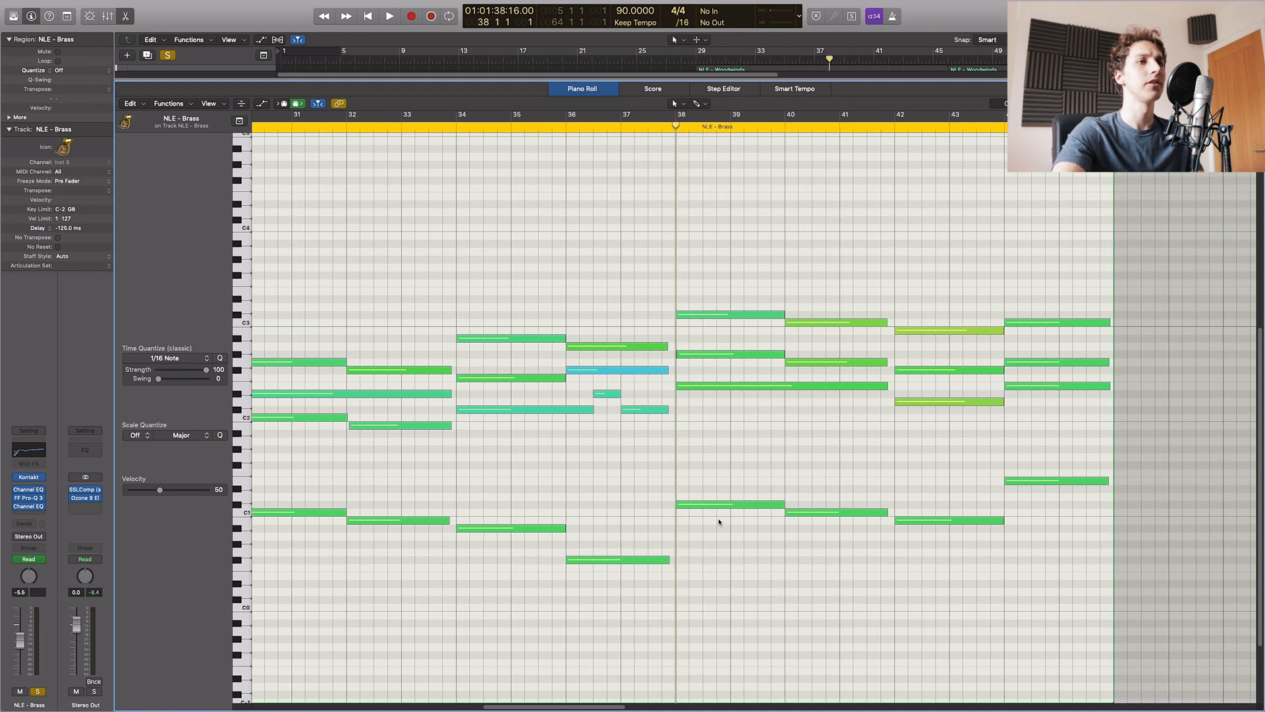
# - Audition the low note at bar 38 and each note of the closing chord at bar 44 in the brass region
pyautogui.click(715, 506)
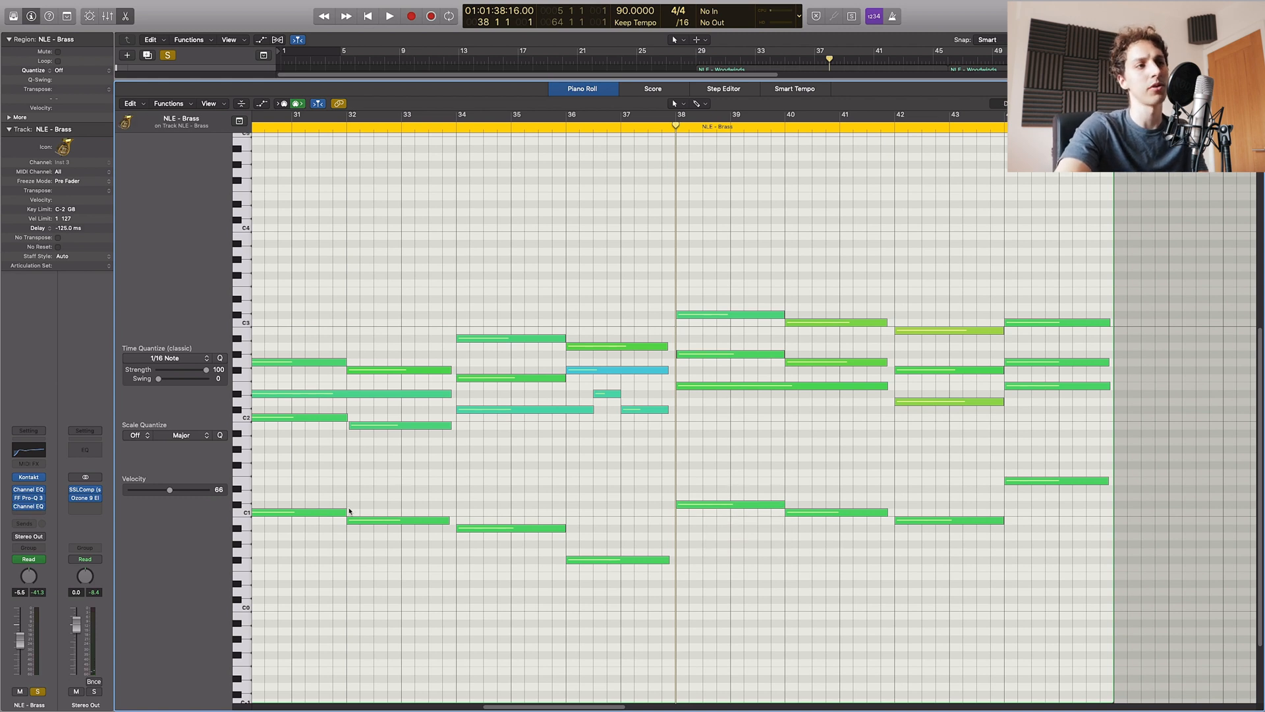
pyautogui.click(1026, 482)
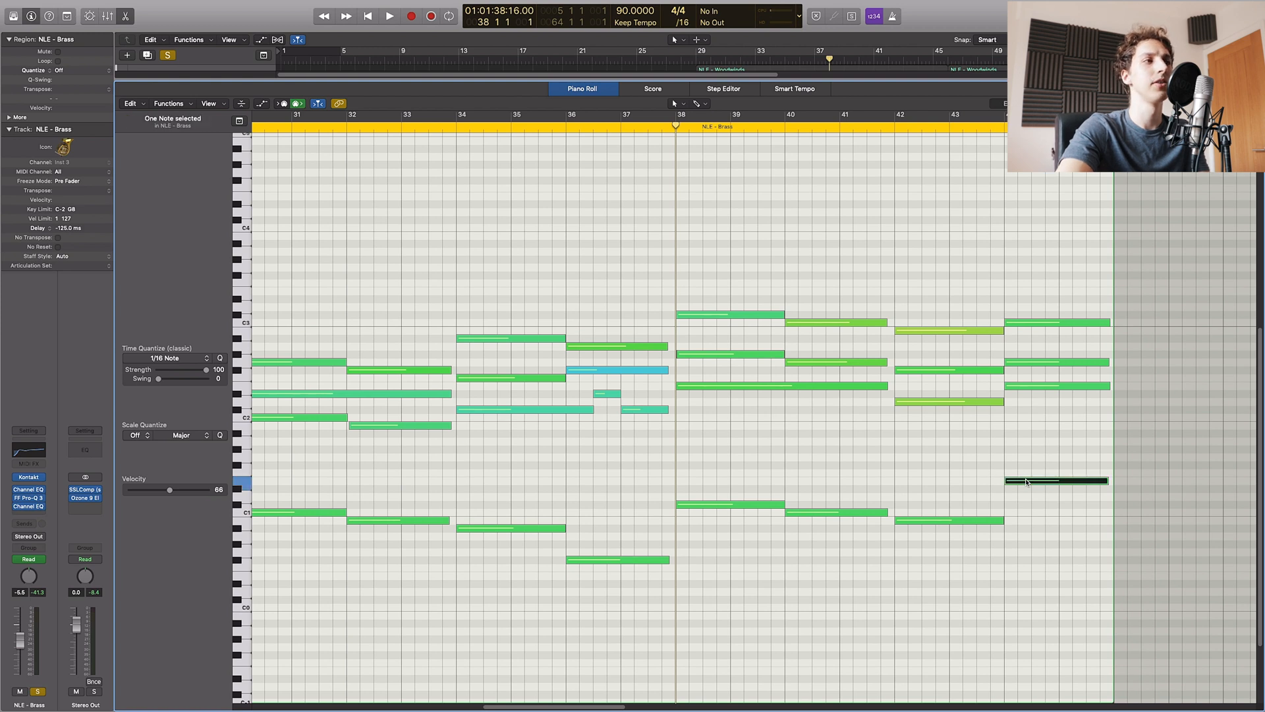
pyautogui.click(1034, 386)
pyautogui.click(1032, 363)
pyautogui.click(1028, 323)
pyautogui.click(1017, 276)
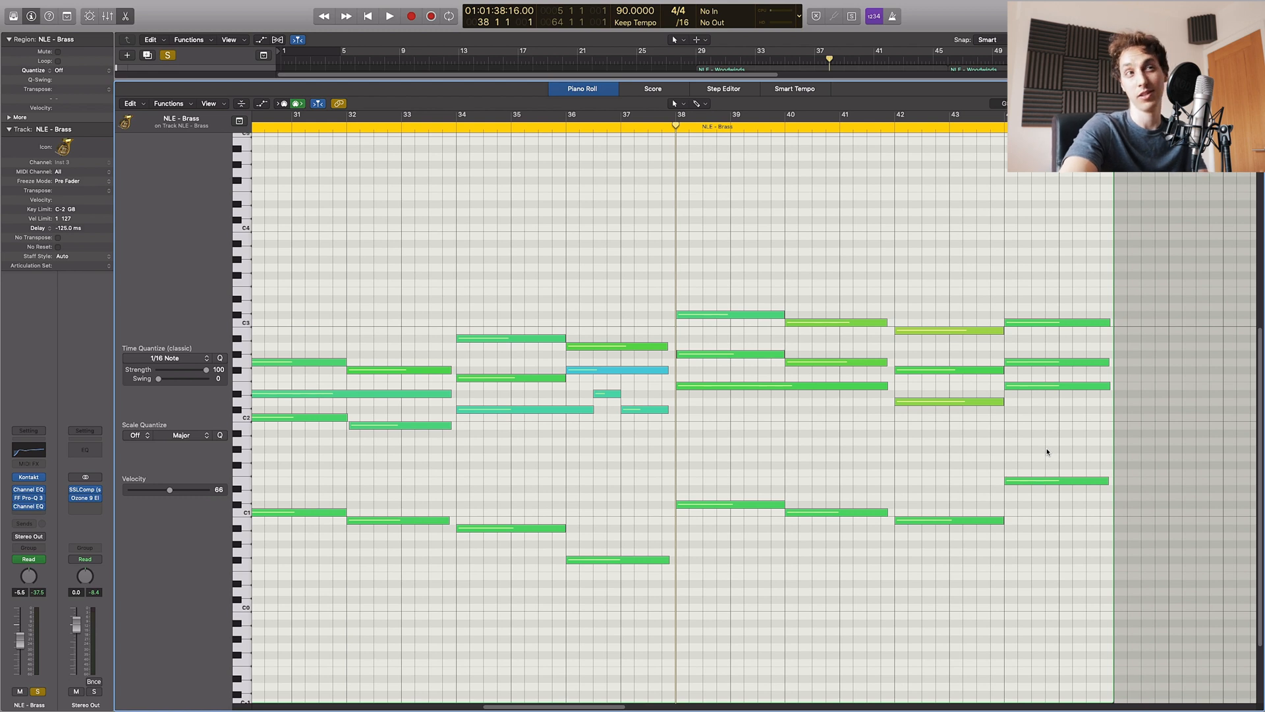
# - Return to the full arrangement, set the playhead to bar 45 beat 3 and turn off the NLE - Brass solo
pyautogui.press('e')
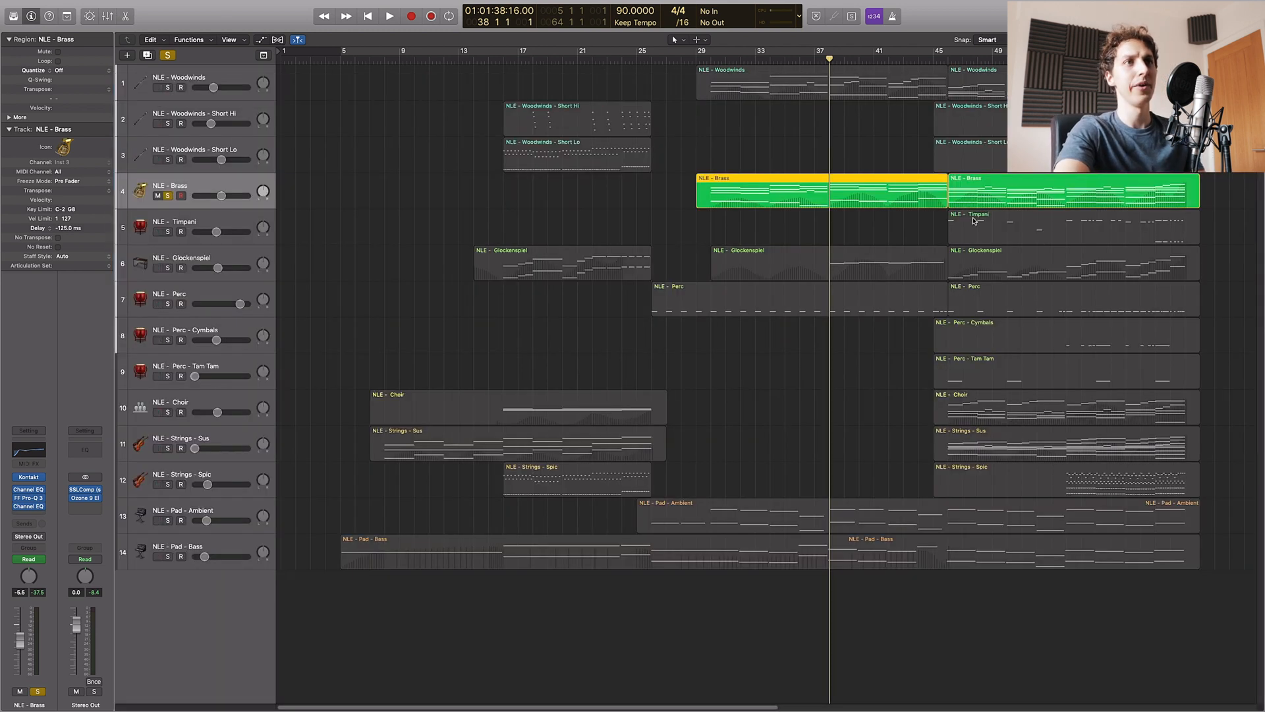
pyautogui.click(942, 60)
pyautogui.press('s')
# - Examine the layered notes of the NLE - Brass region starting at bar 46 in the Piano Roll and close it
pyautogui.click(974, 186)
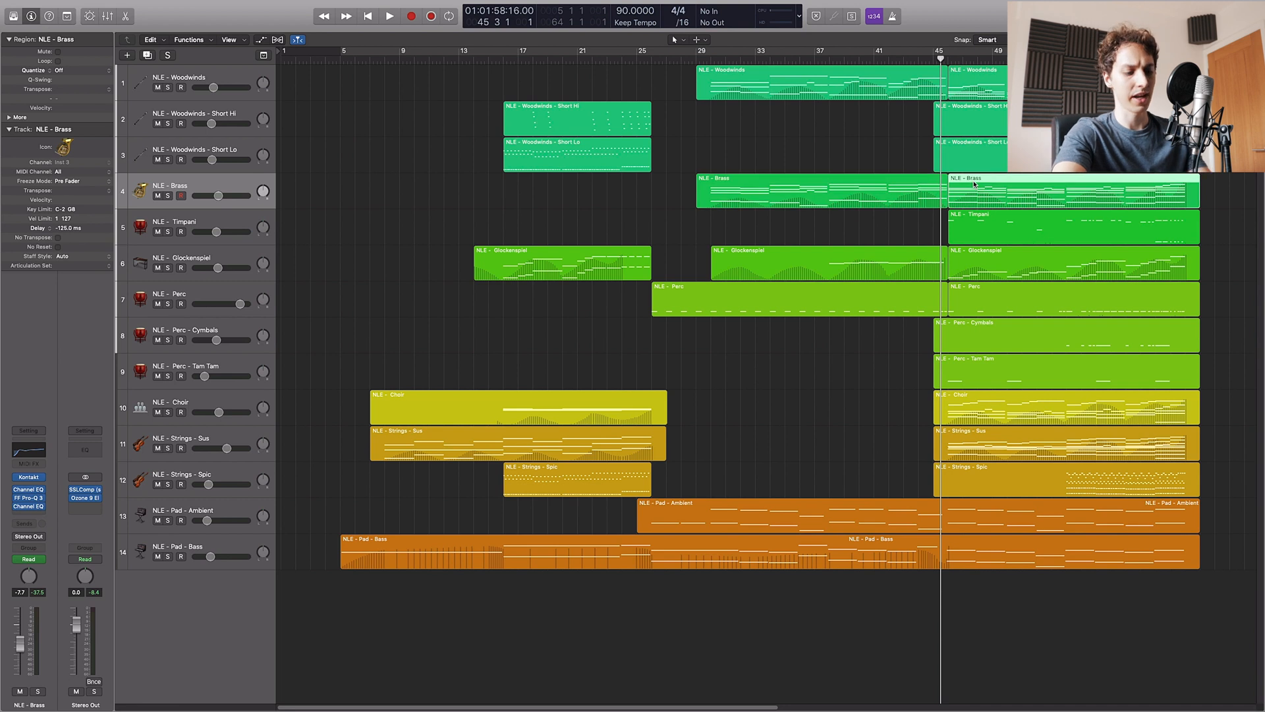
pyautogui.press('e')
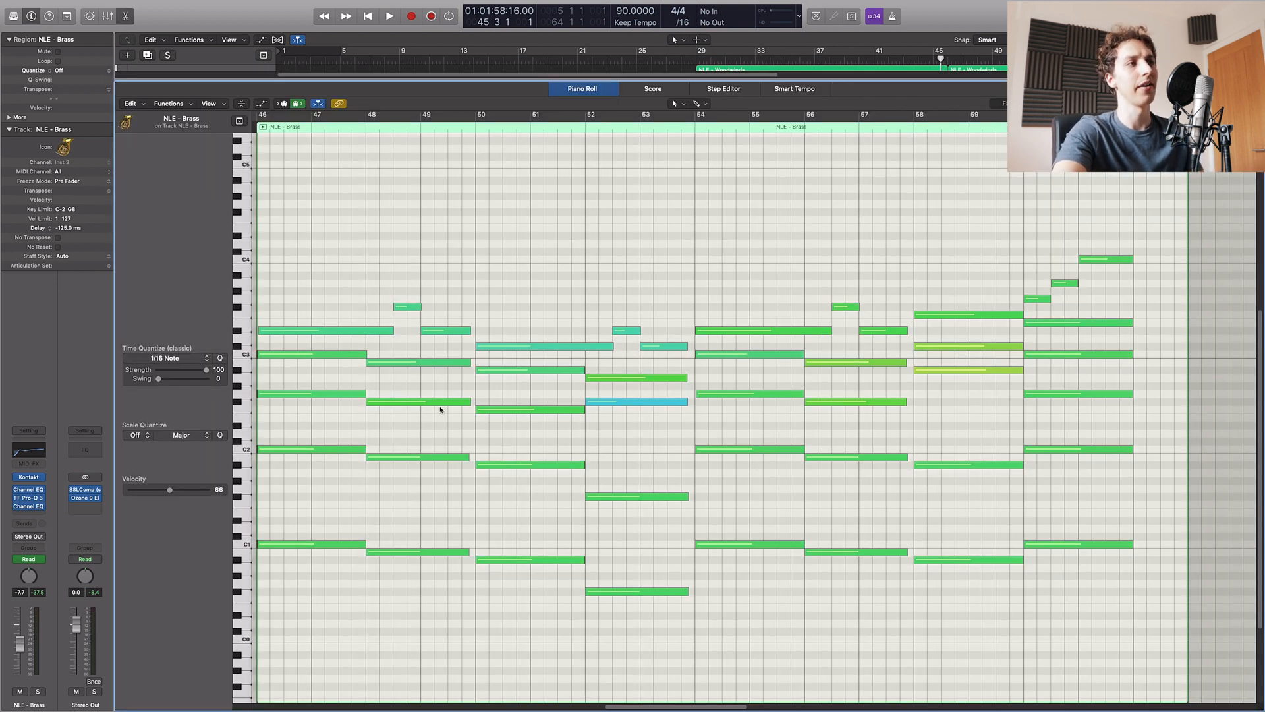
pyautogui.hscroll(-3, 471, 461)
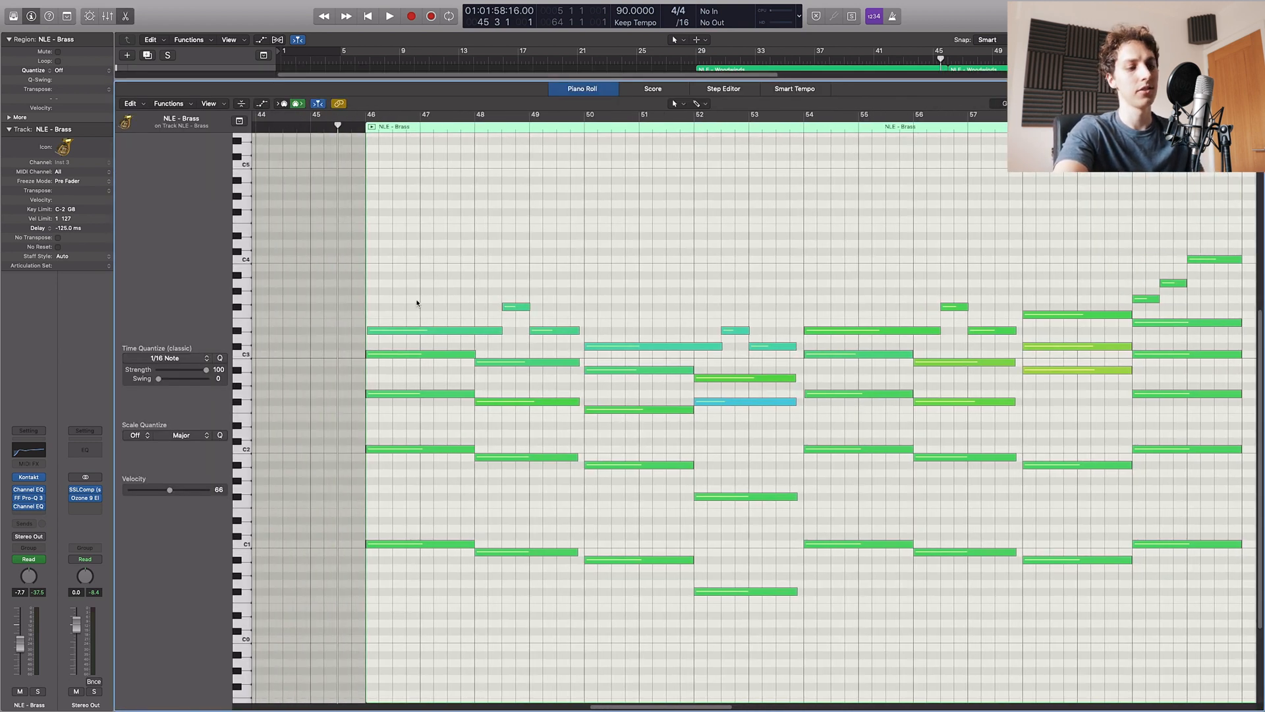
pyautogui.press('e')
# - Set the playhead to bar 29 at the start of the first NLE - Brass region and leave no region selected
pyautogui.hscroll(3, 874, 310)
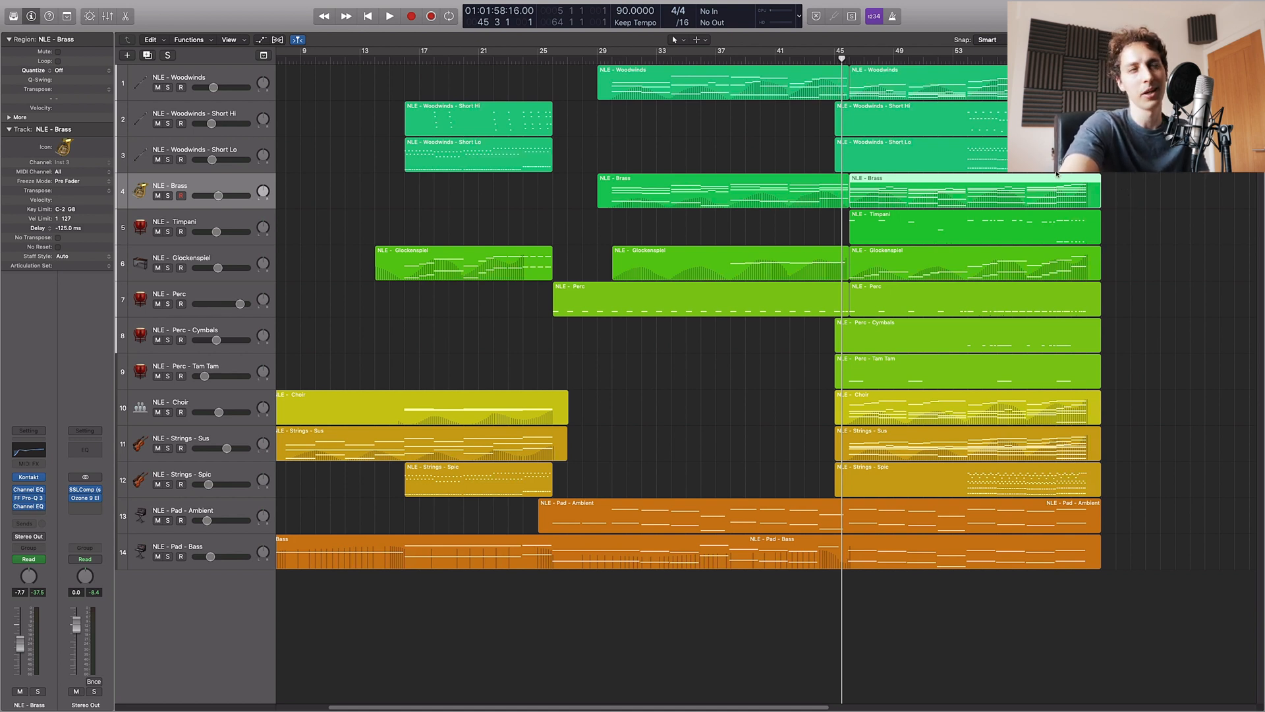
pyautogui.click(607, 62)
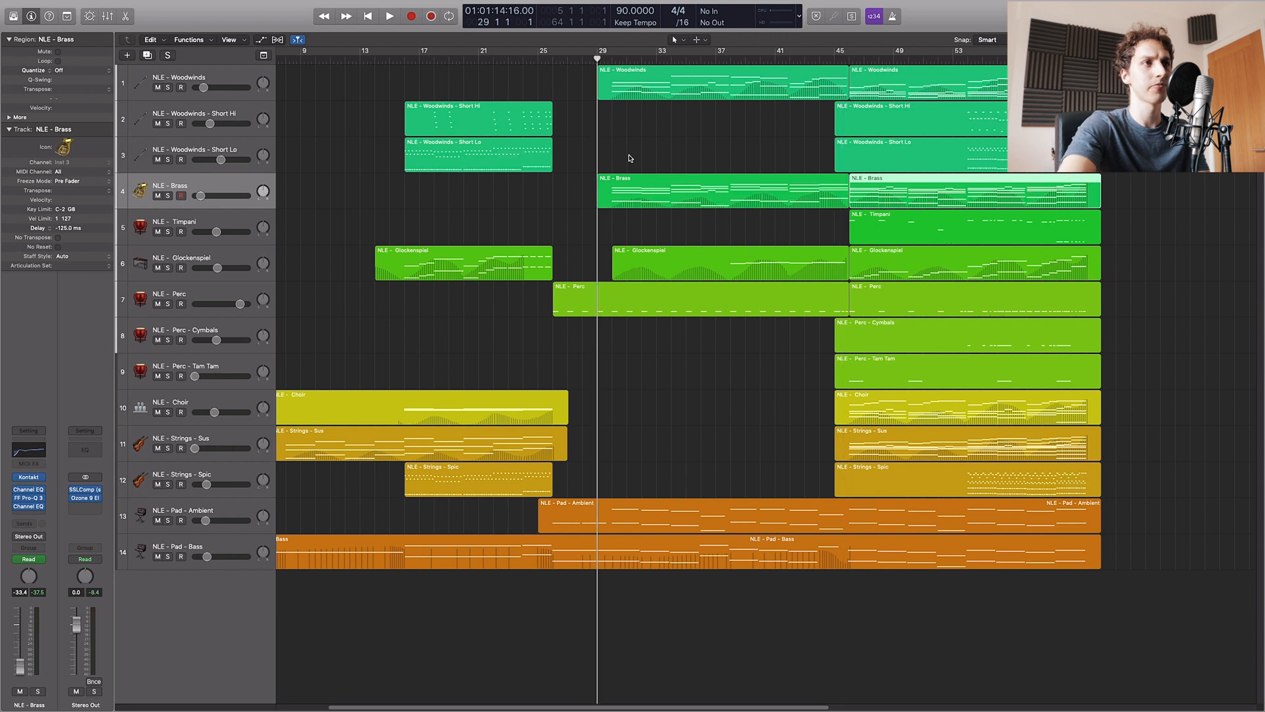
pyautogui.click(644, 194)
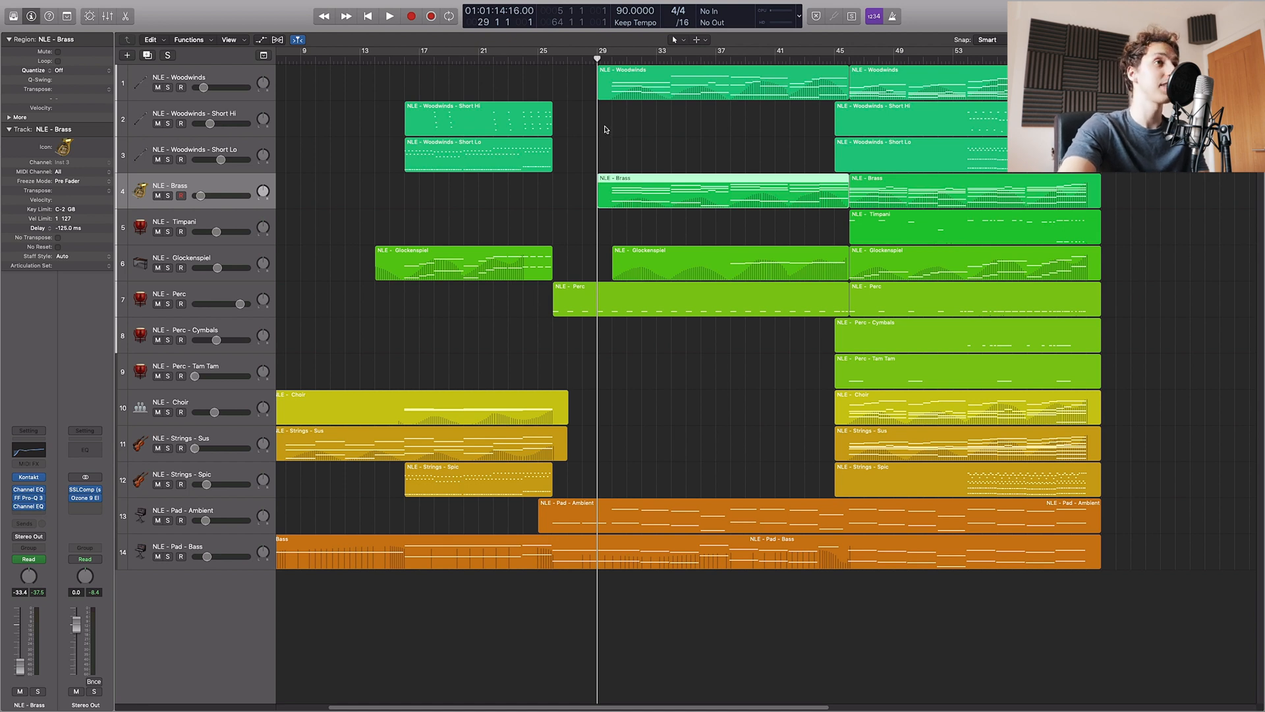
pyautogui.click(607, 230)
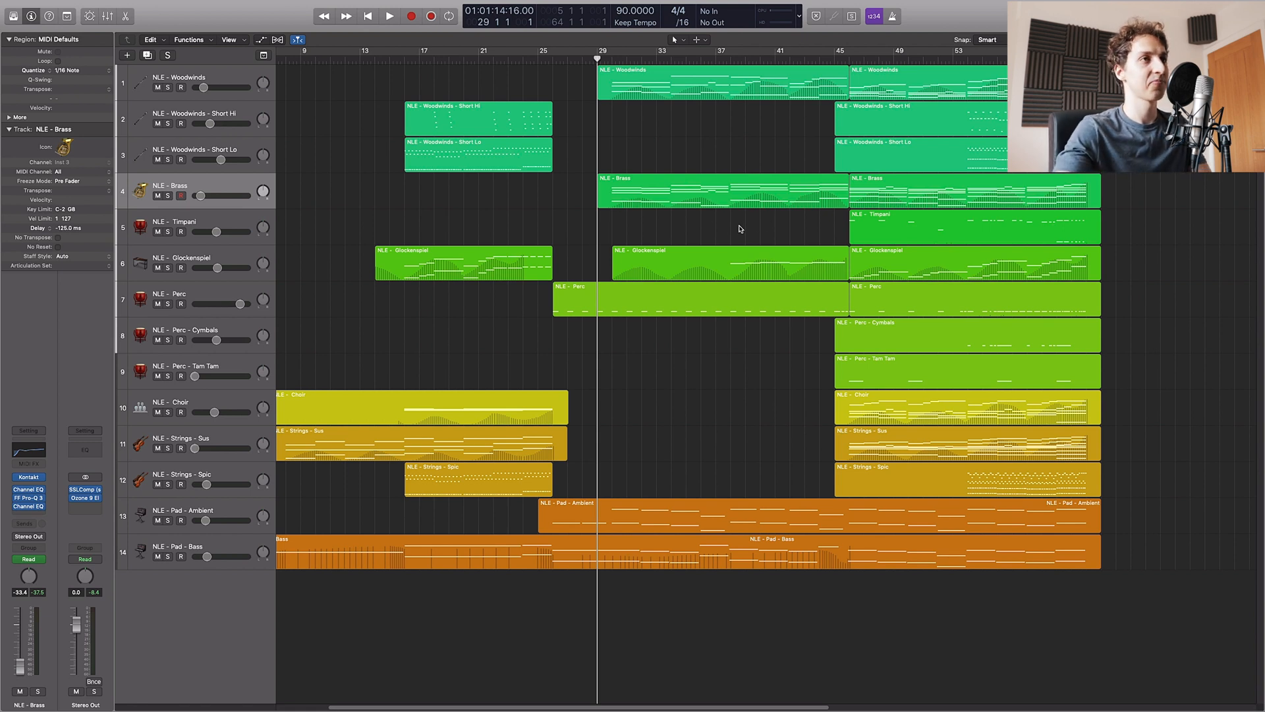
# - Solo the NLE - Brass track and open its first region in the Piano Roll
pyautogui.press('s')
pyautogui.click(659, 199)
pyautogui.click(718, 234)
pyautogui.doubleClick(718, 198)
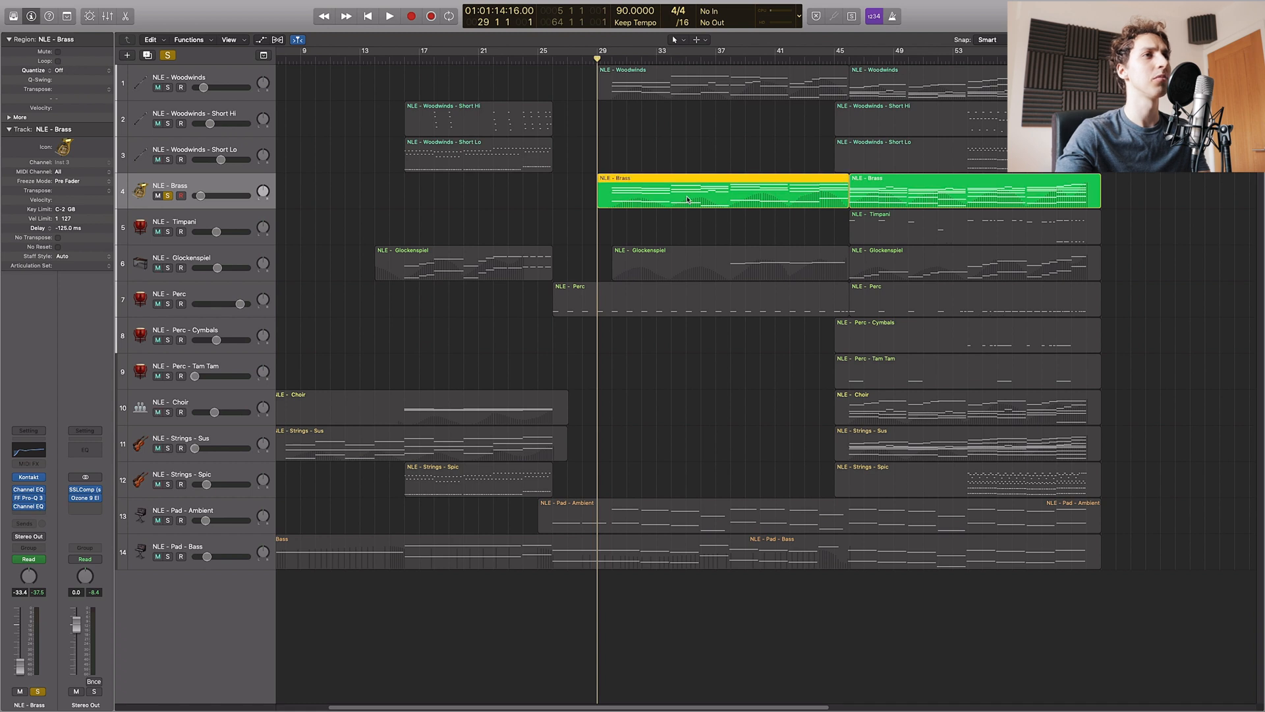
# - Play the soloed brass from bar 29 beat 4 and stop playback at the end of bar 45
pyautogui.press('space')
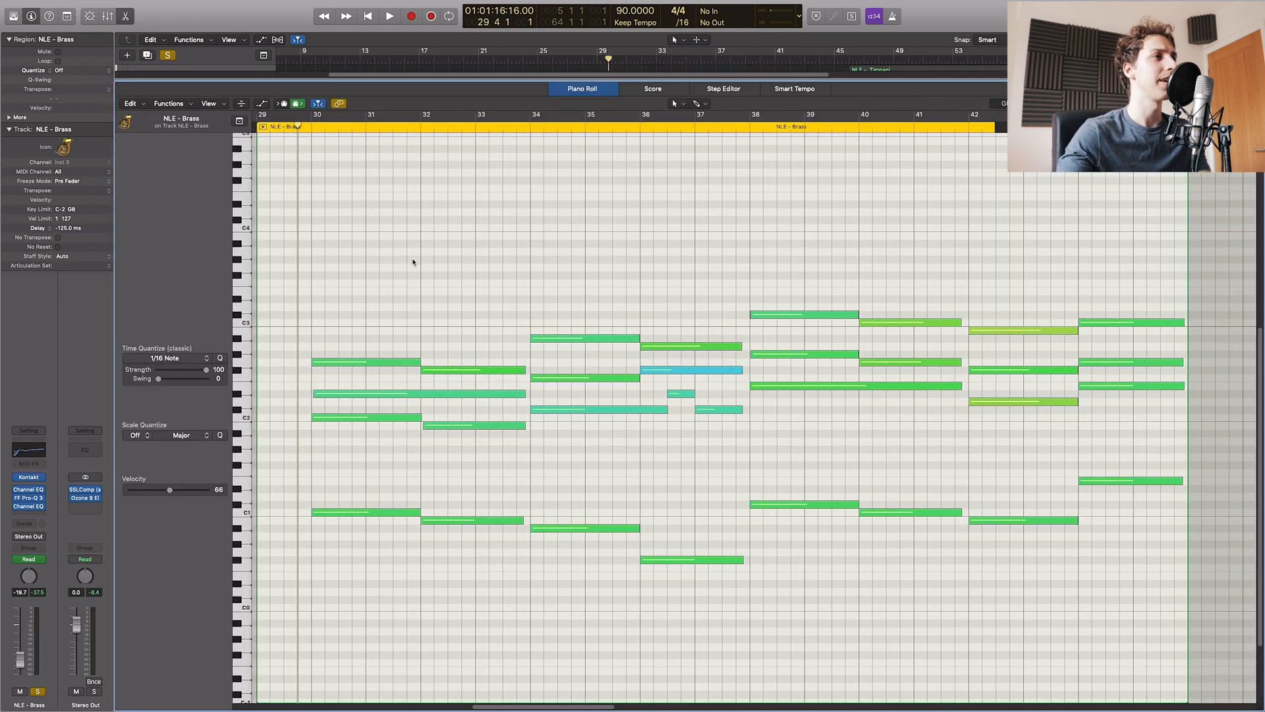
pyautogui.press('space')
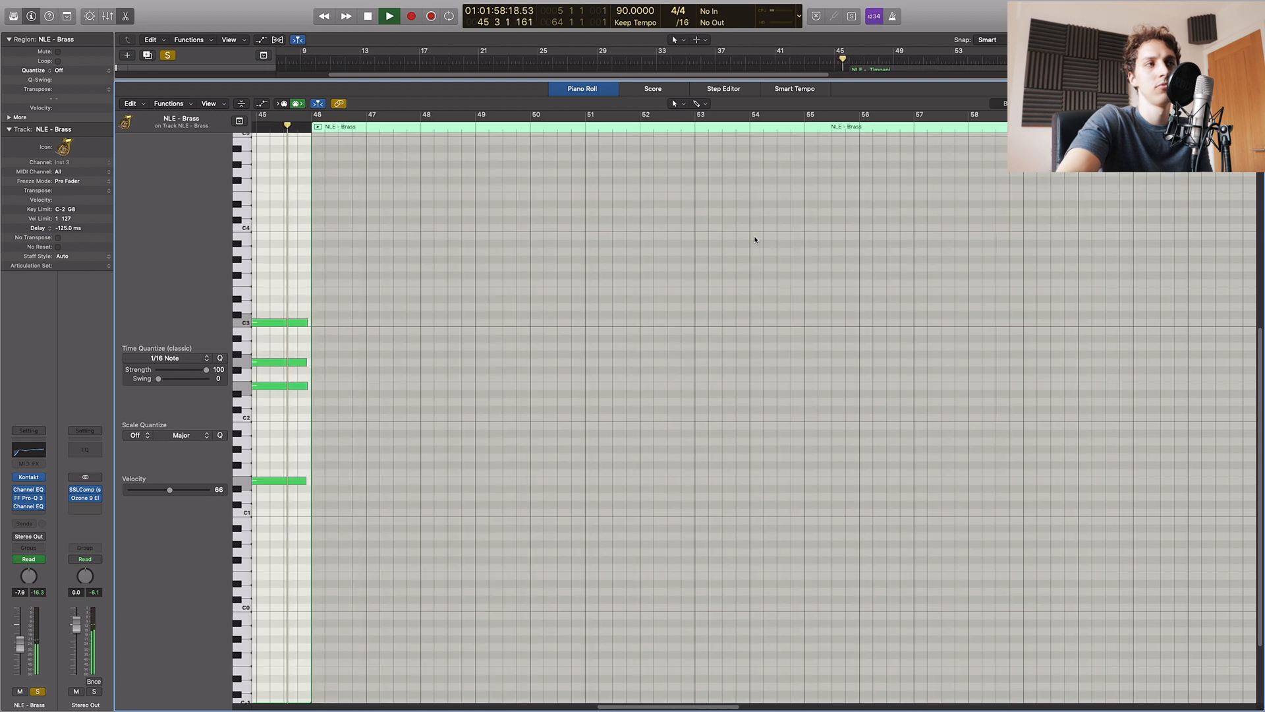
pyautogui.press('space')
# - Return the playhead to bar 29 beat 4, just before the first brass notes
pyautogui.hscroll(-10, 757, 238)
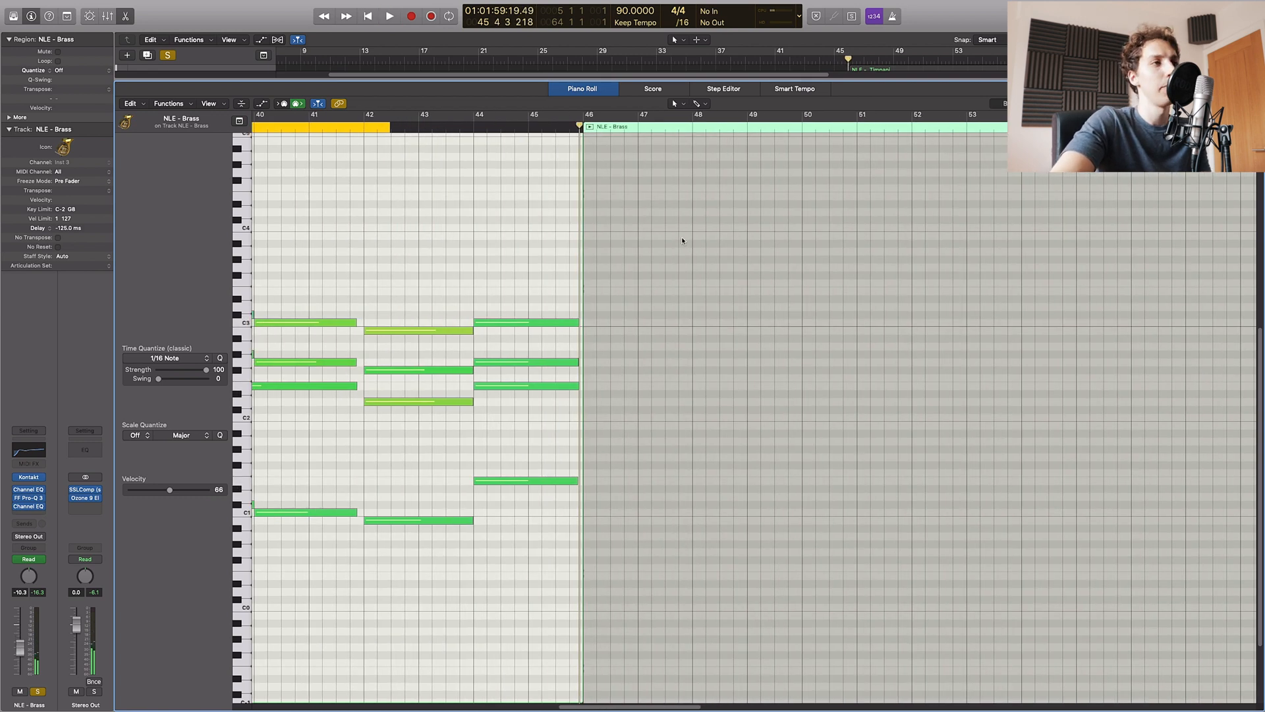
pyautogui.hscroll(-3, 601, 259)
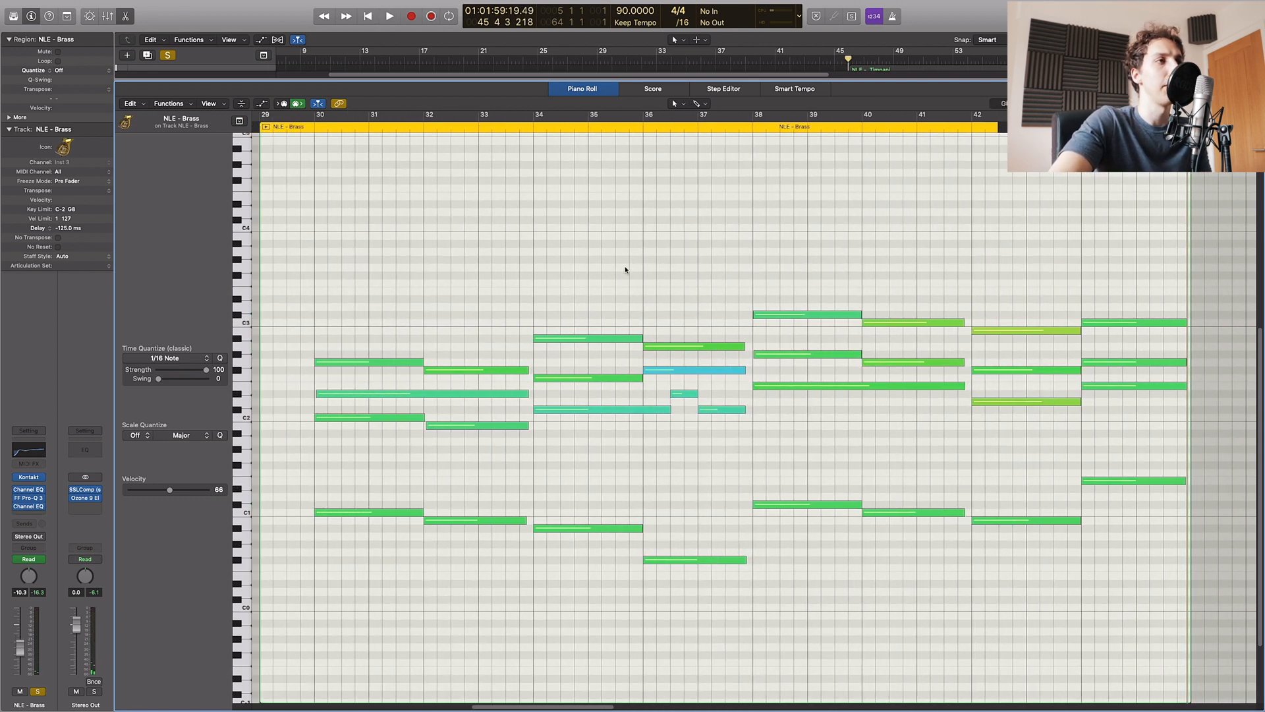
pyautogui.click(340, 130)
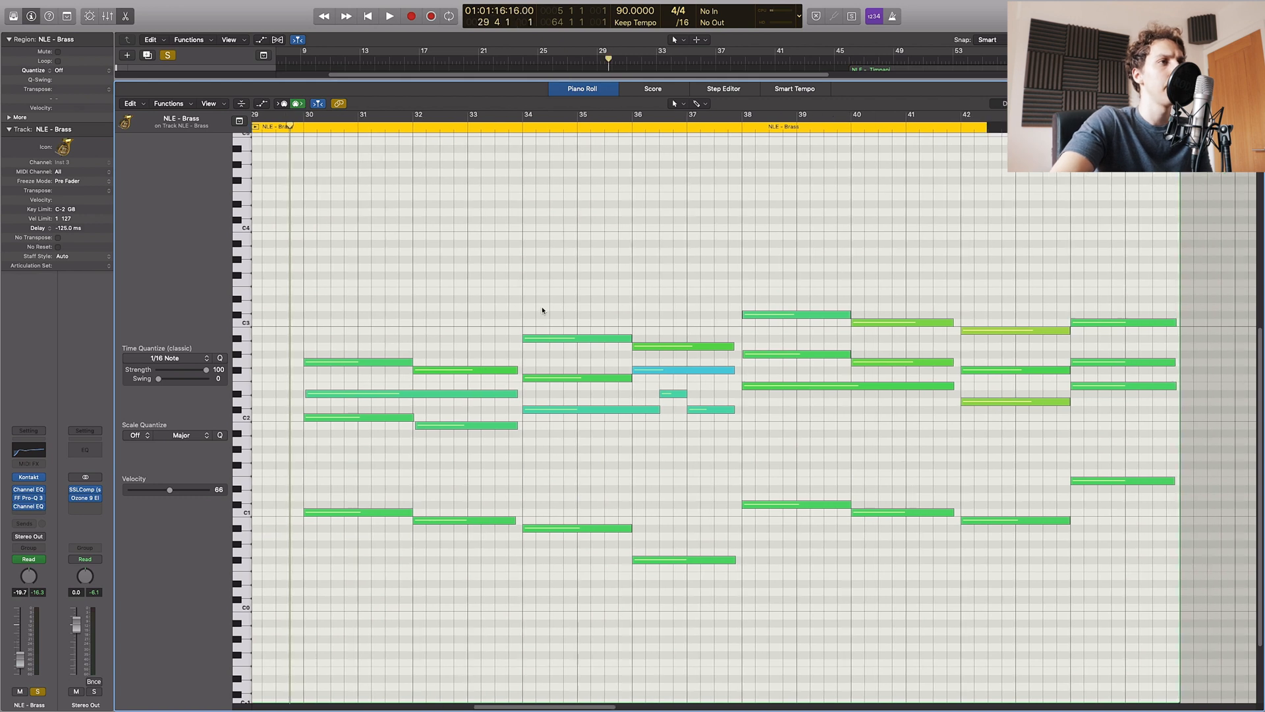
# - Mark out the first brass phrase by selecting all its notes from bar 30 through bar 37, and clear the selection
pyautogui.moveTo(285, 248); pyautogui.dragTo(713, 650)
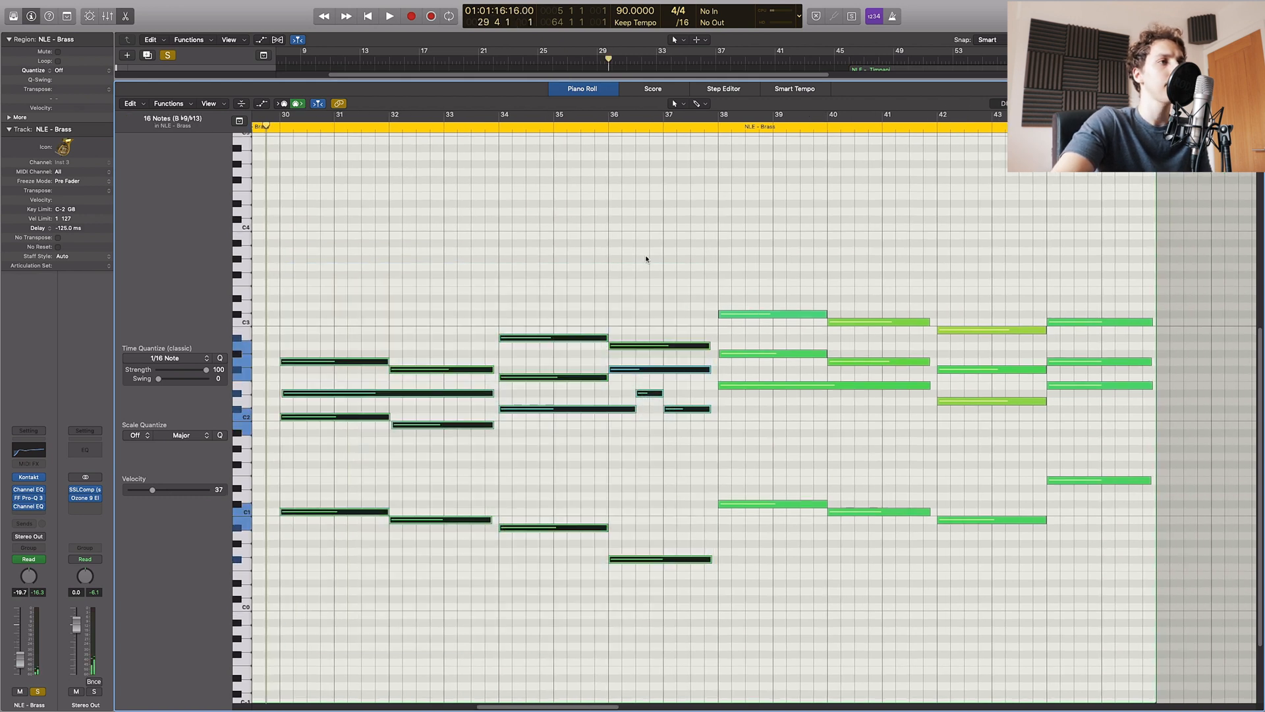
pyautogui.click(758, 236)
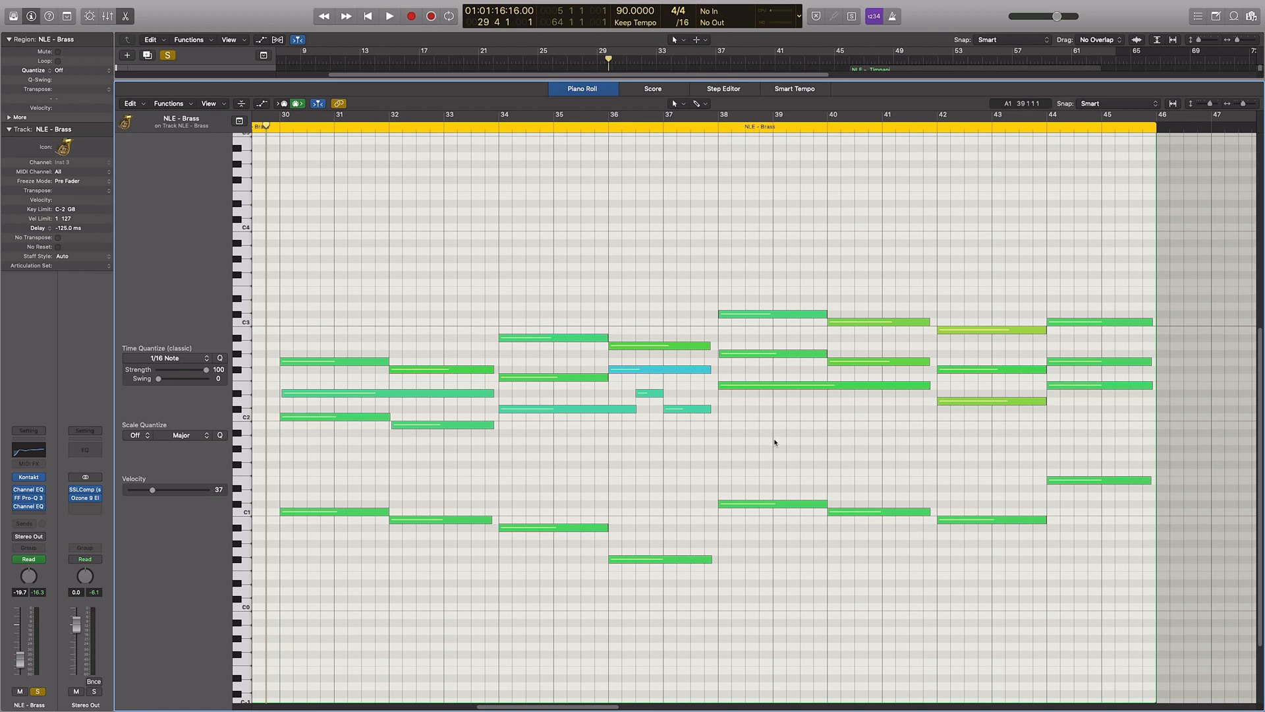
pyautogui.hscroll(-5, 775, 442)
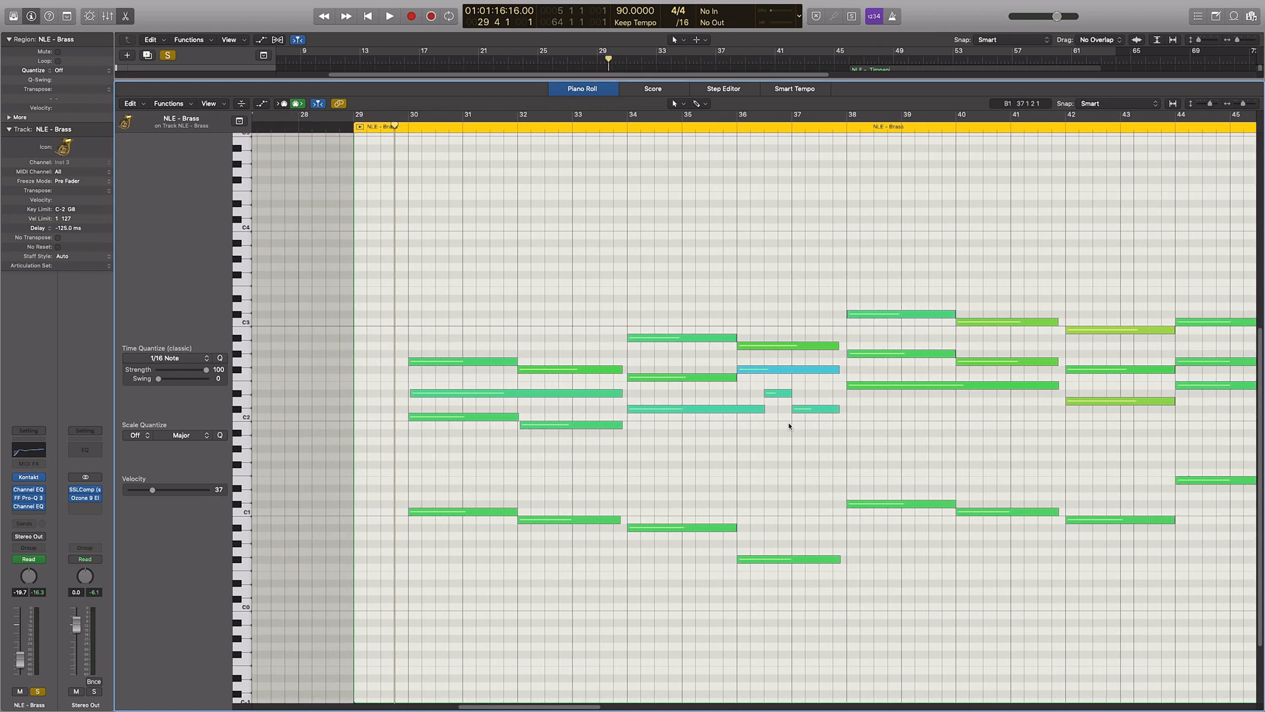
# - Close the brass notes and solo the Perc, Pad - Ambient and Pad - Bass tracks with the Brass, selecting their regions around bar 29
pyautogui.hscroll(2, 705, 656)
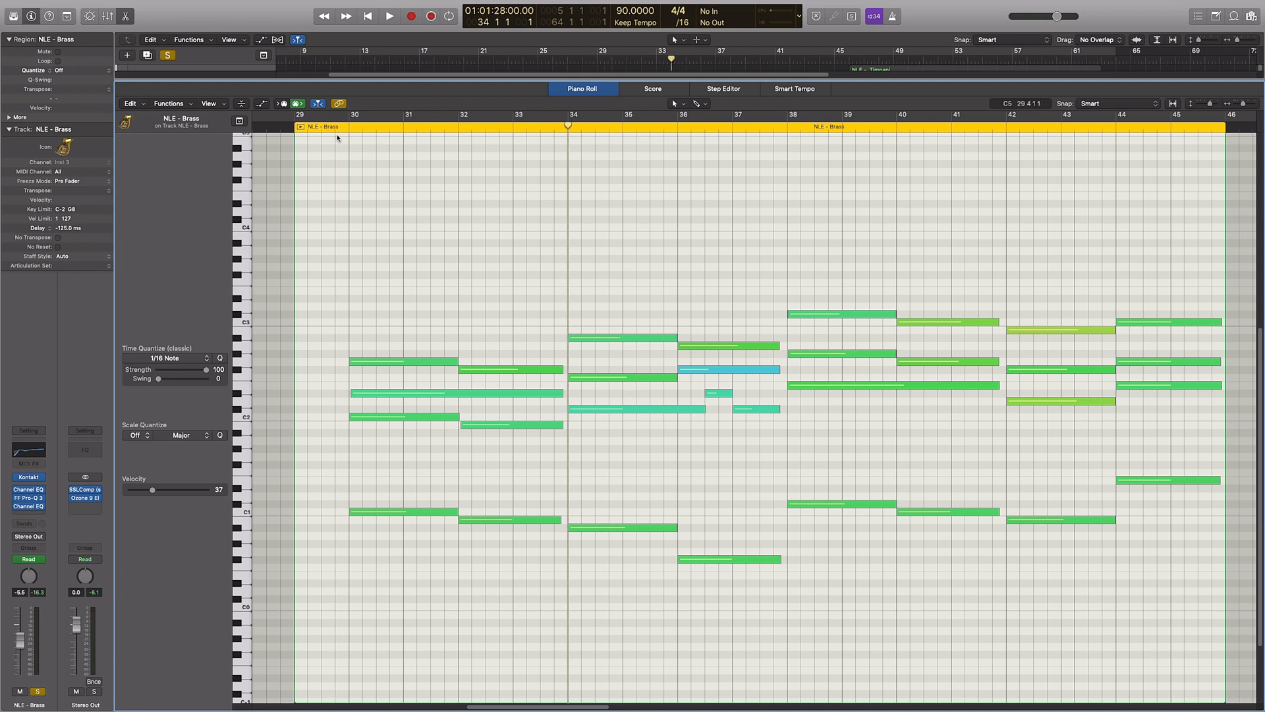
pyautogui.hscroll(5, 840, 323)
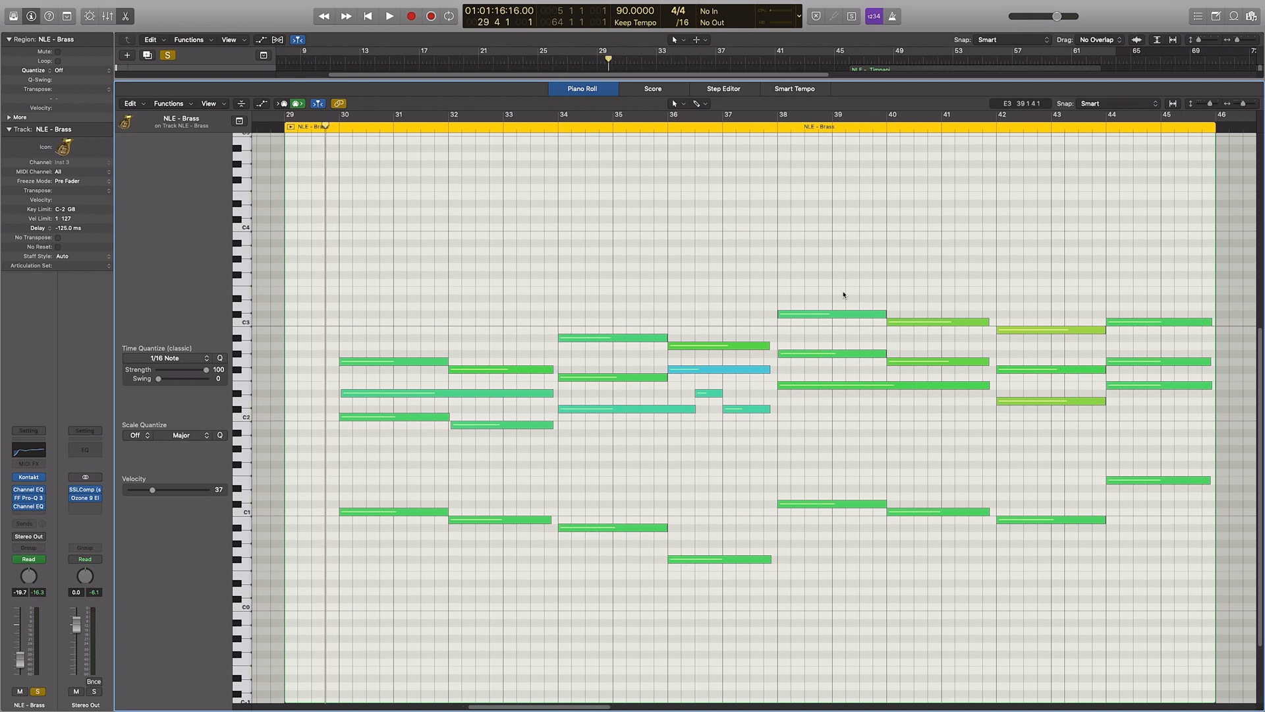
pyautogui.hscroll(-3, 848, 287)
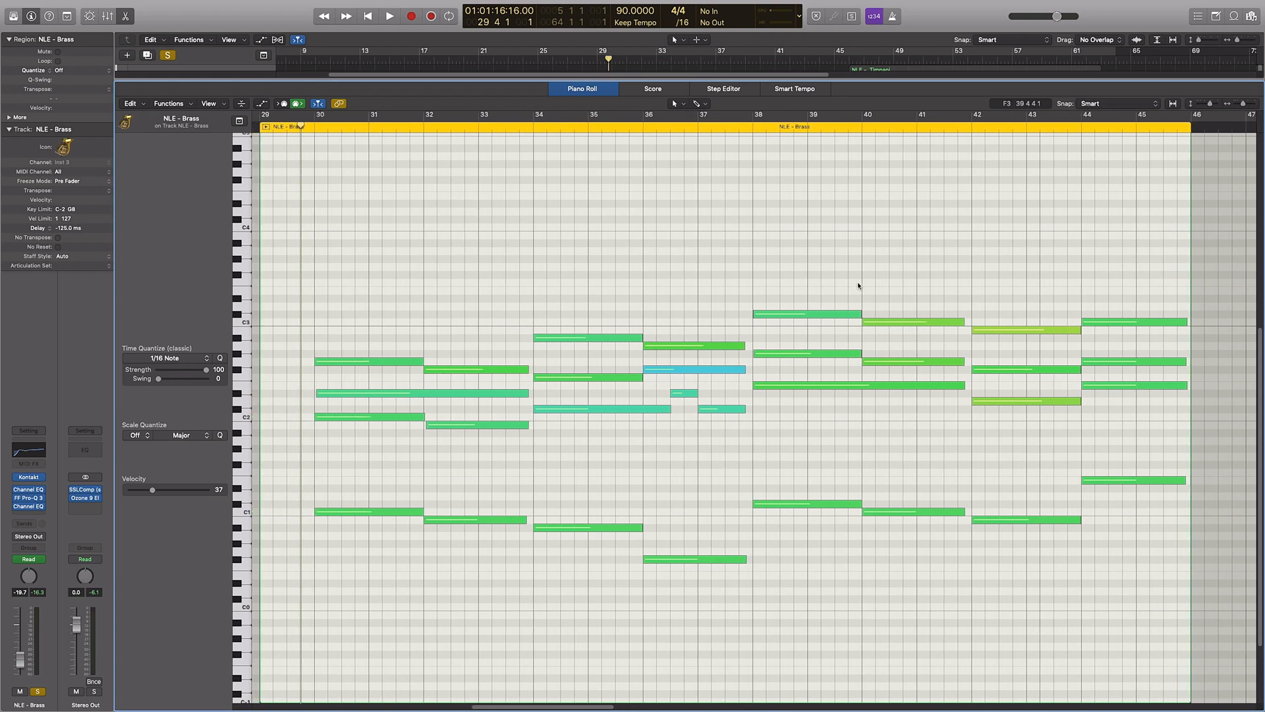
pyautogui.press('p')
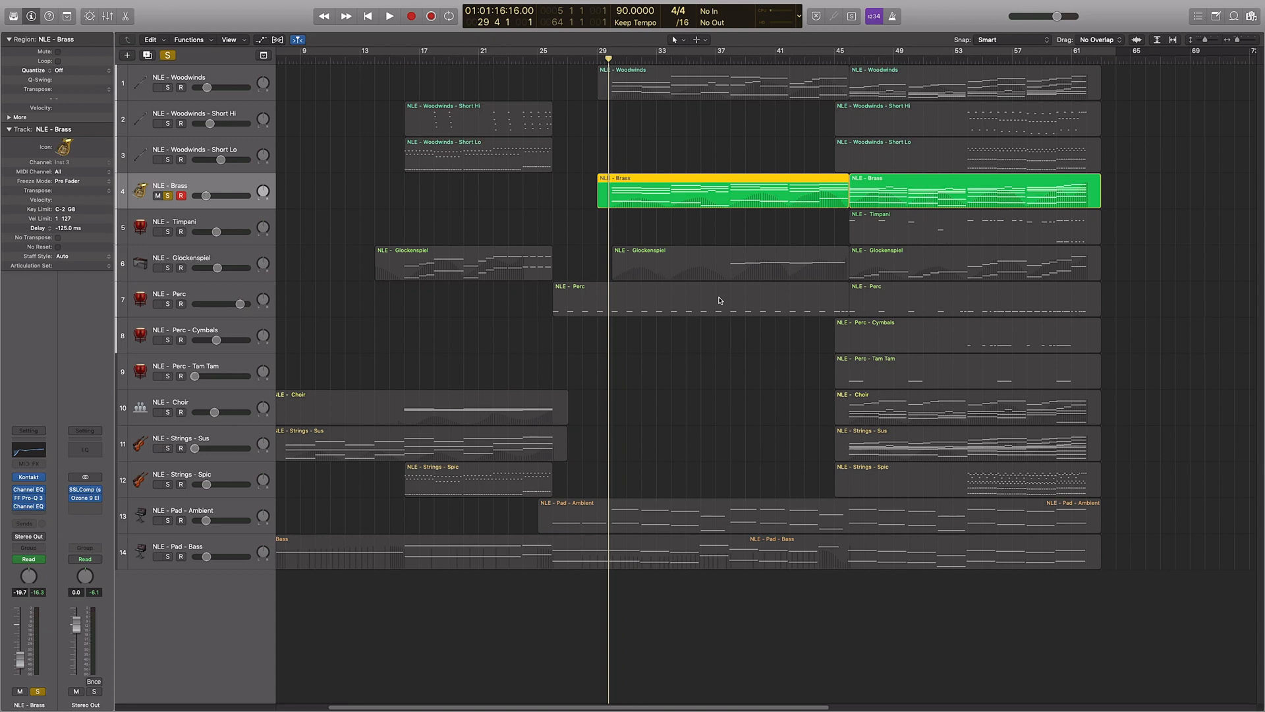
pyautogui.click(652, 306)
pyautogui.moveTo(626, 466); pyautogui.dragTo(655, 650)
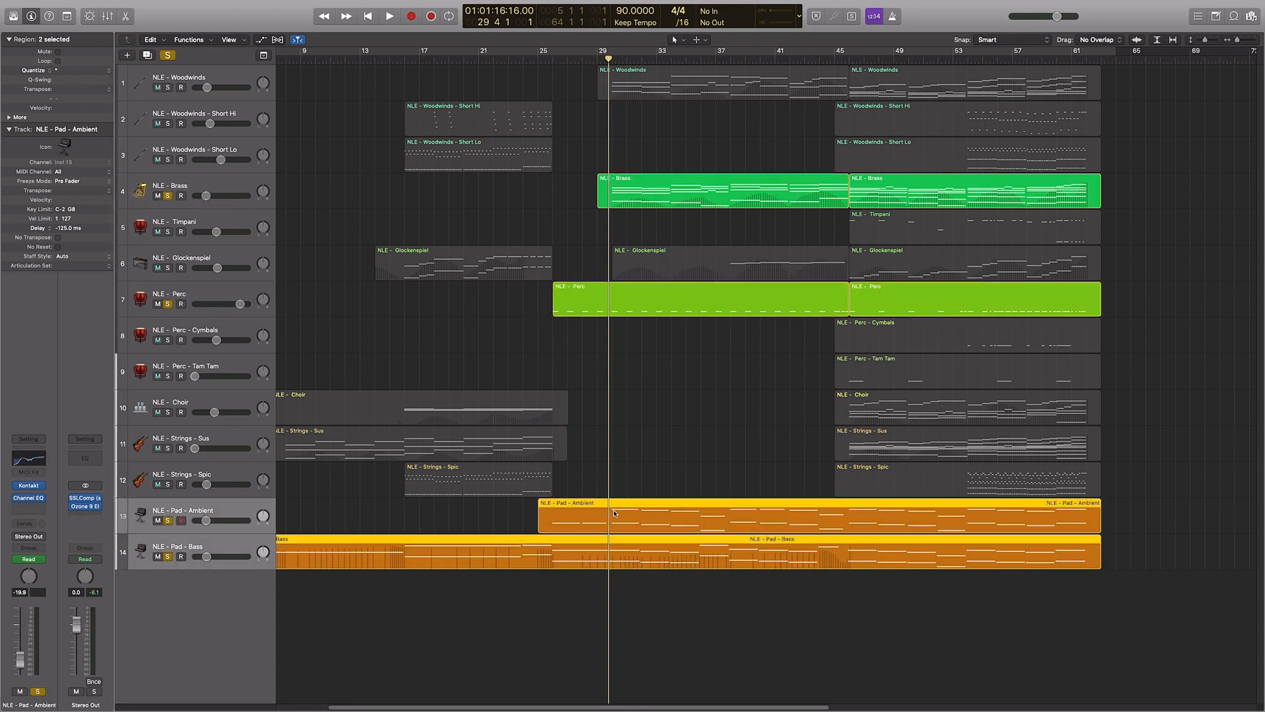
pyautogui.moveTo(719, 620); pyautogui.dragTo(632, 303)
pyautogui.keyDown('shift'); pyautogui.click(646, 191); pyautogui.keyUp('shift')
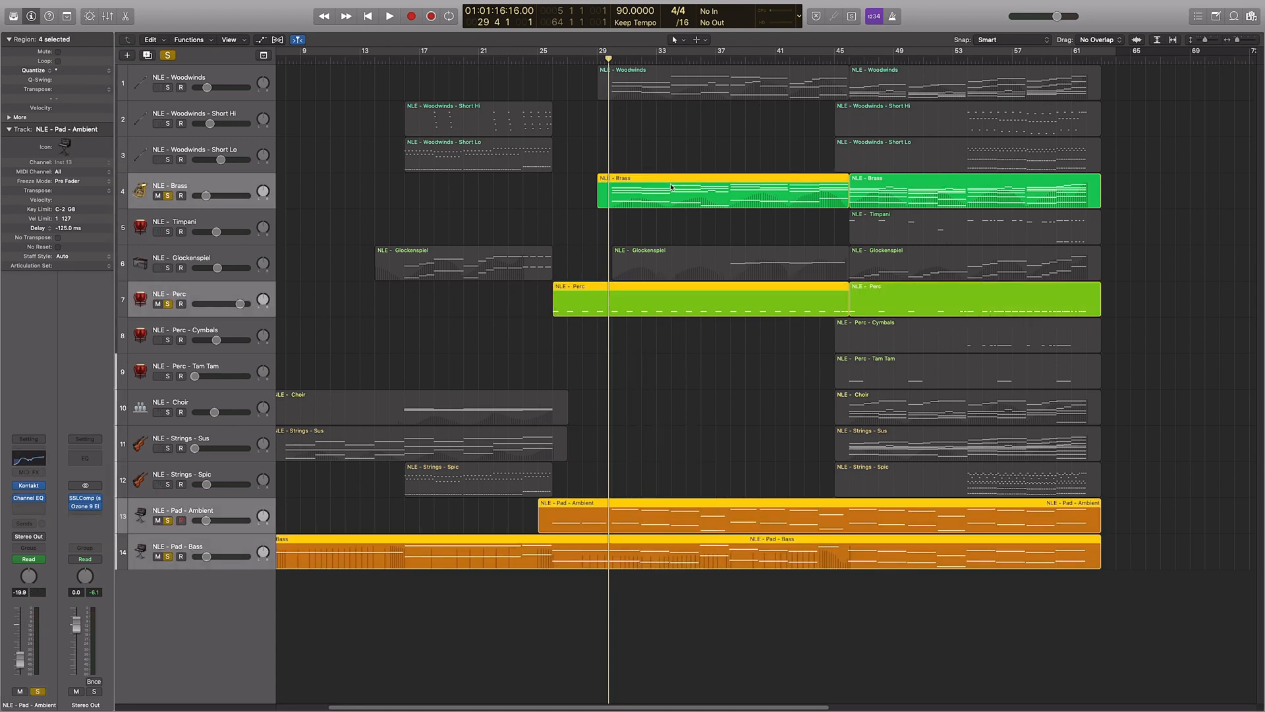
# - Play the four soloed tracks from about bar 28 with their combined notes open in the Piano Roll, stop at bar 33 and close the editor
pyautogui.click(584, 57)
pyautogui.press('space')
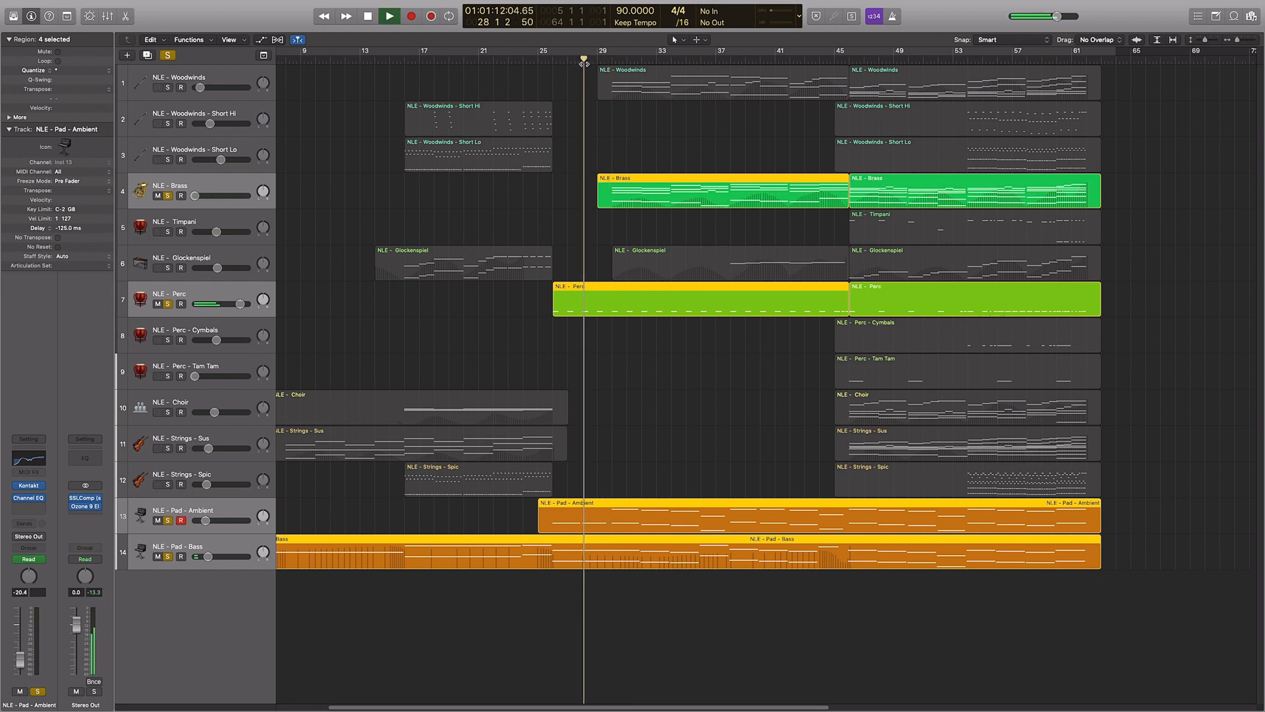
pyautogui.press('p')
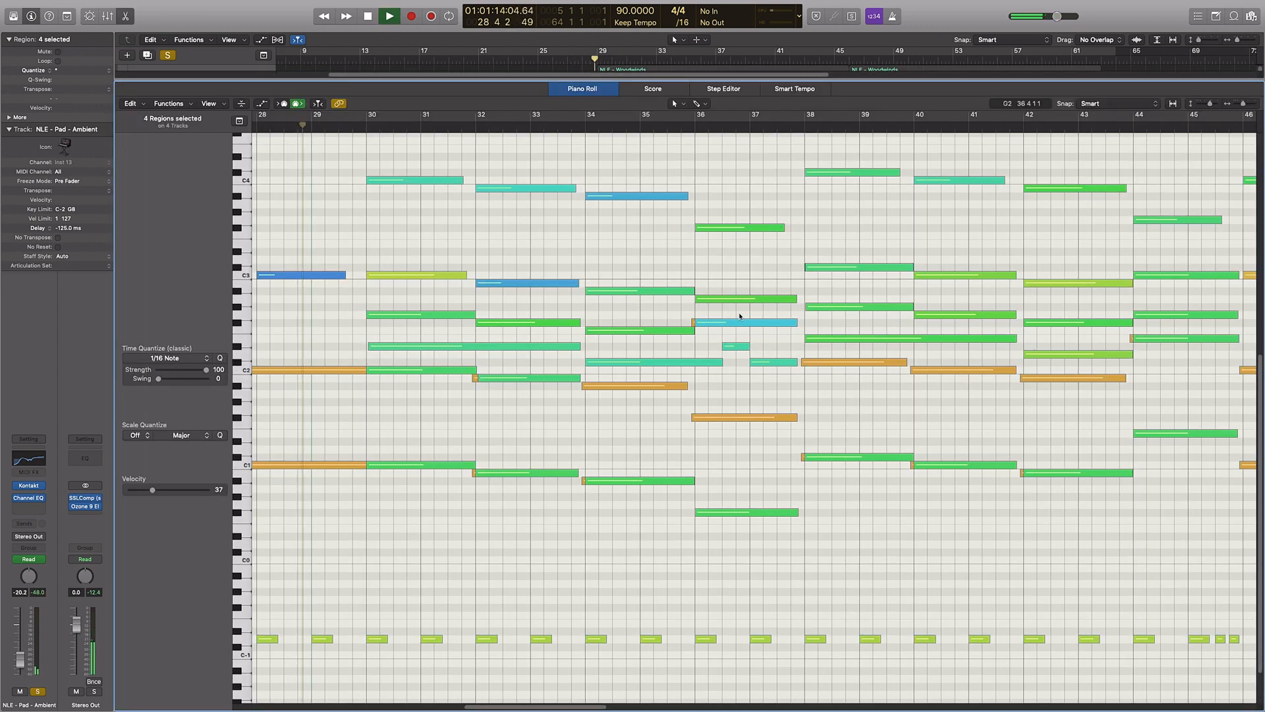
pyautogui.hscroll(-5, 600, 399)
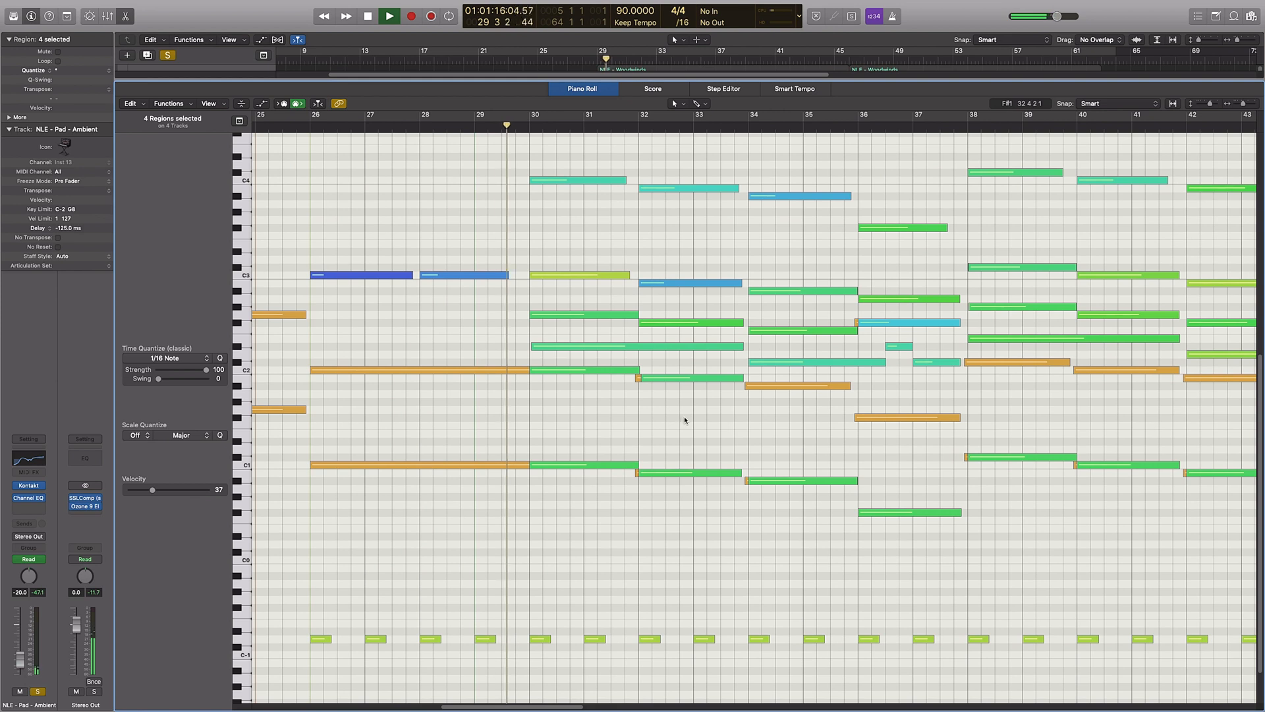
pyautogui.hscroll(3, 685, 422)
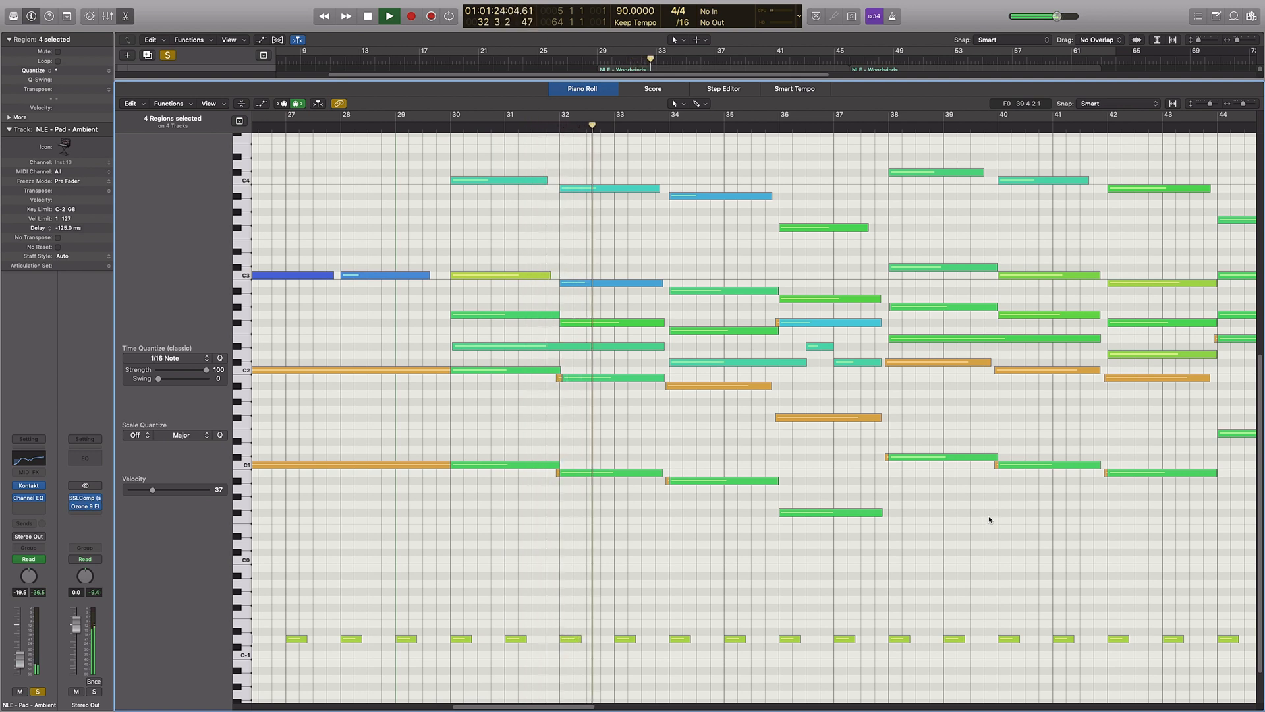
pyautogui.press('space')
pyautogui.press('e')
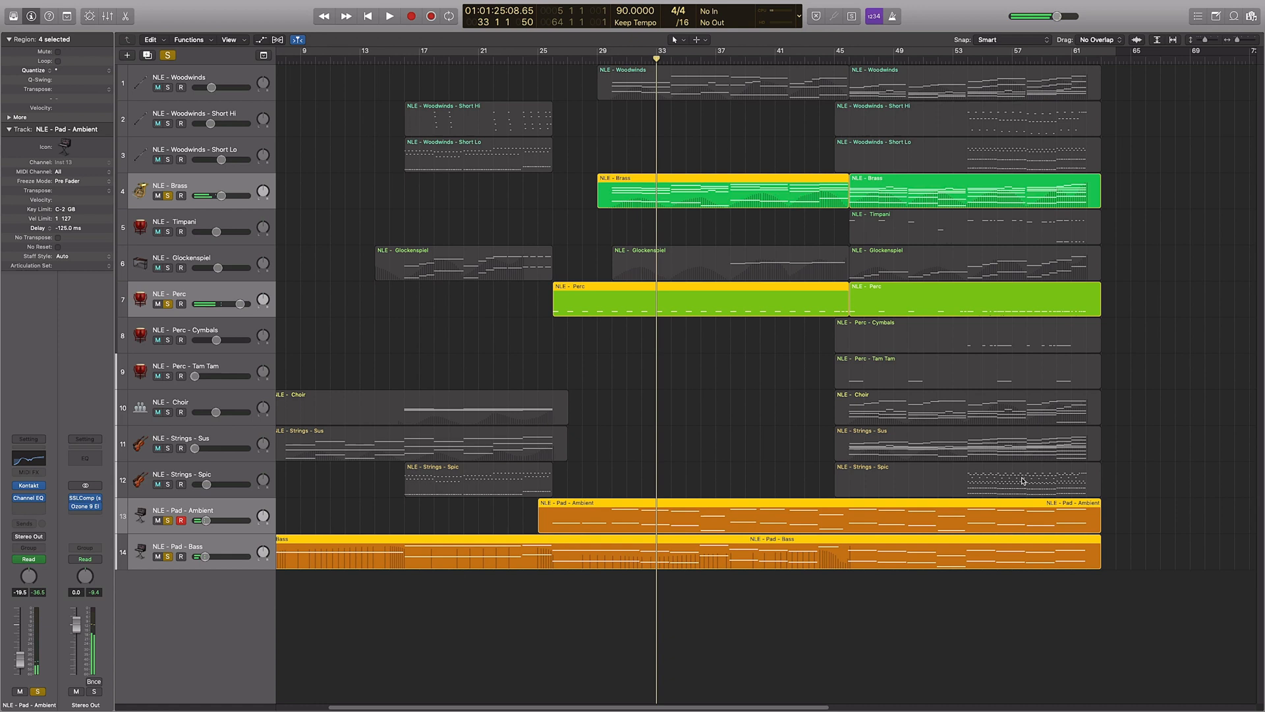
# - Clear the solos and open the Glockenspiel region starting at bar 30 in the Piano Roll
pyautogui.hotkey('ctrl', 's')
pyautogui.click(751, 320)
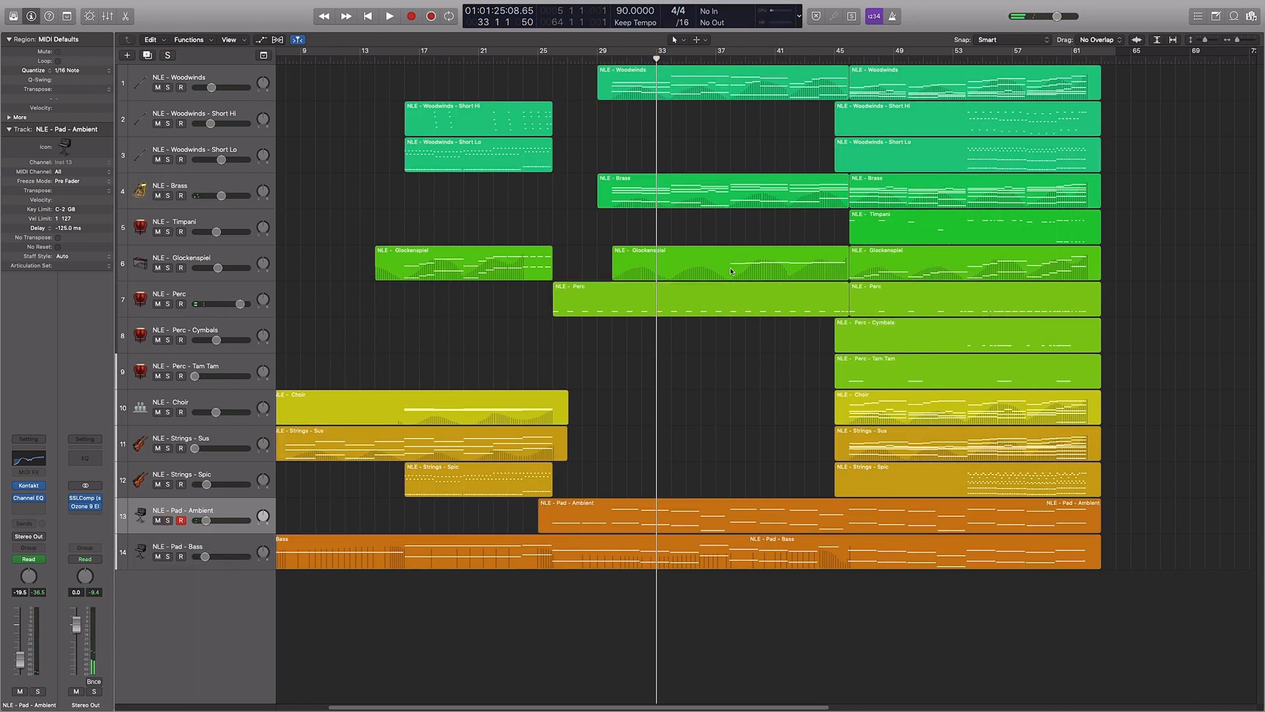
pyautogui.click(776, 266)
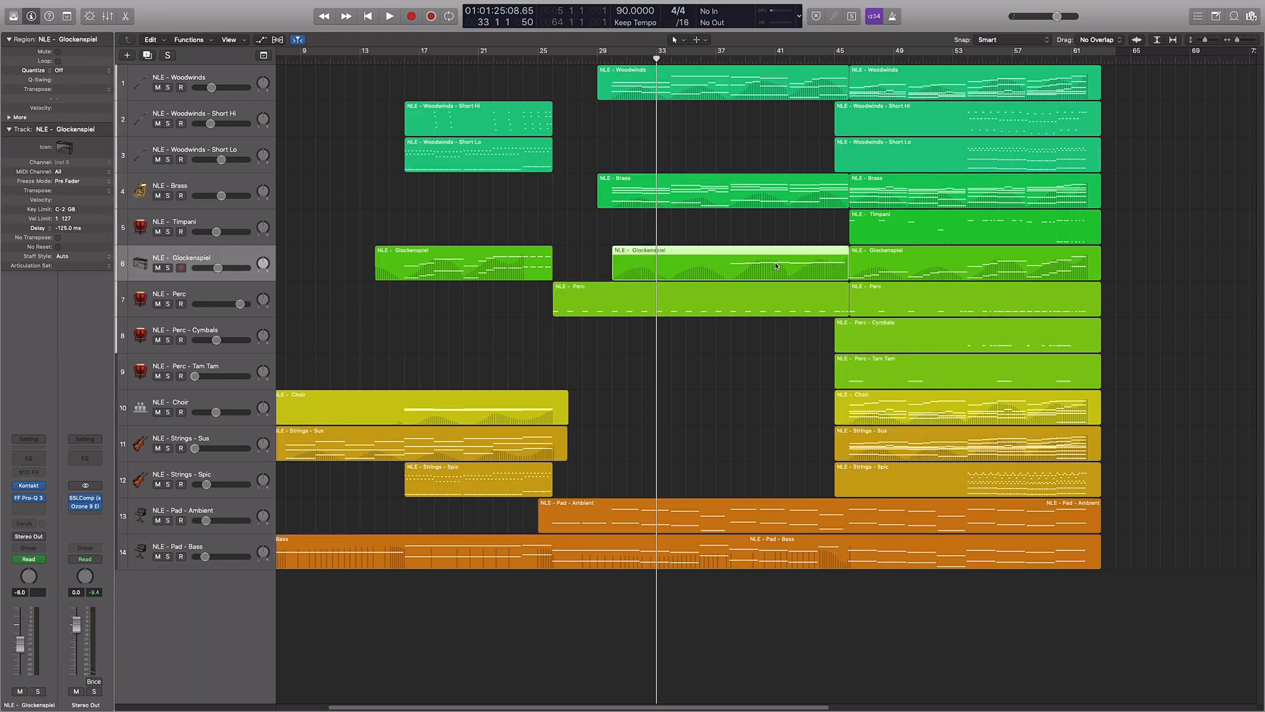
pyautogui.press('e')
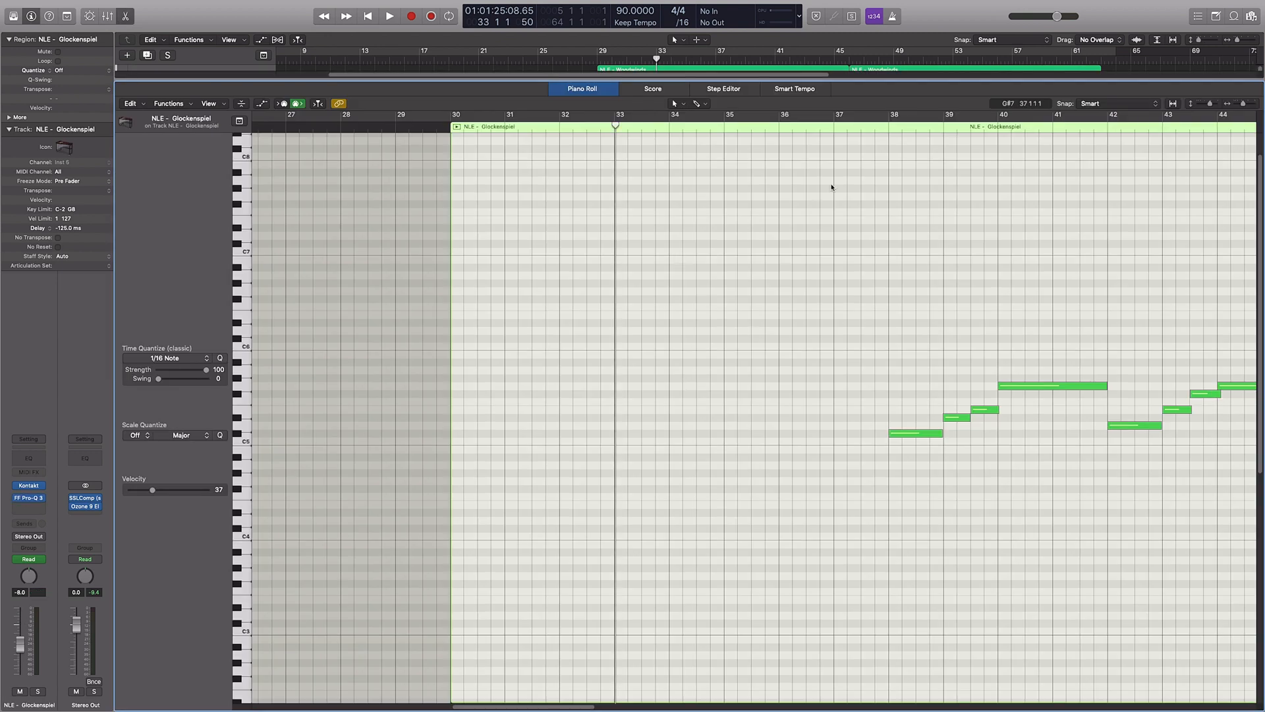
# - Solo the Glockenspiel and play its phrase up to bar 44, return the playhead to bar 37 beat 3 and close the Piano Roll
pyautogui.click(874, 118)
pyautogui.press('space')
pyautogui.hscroll(5, 834, 273)
pyautogui.hotkey('ctrl', 's')
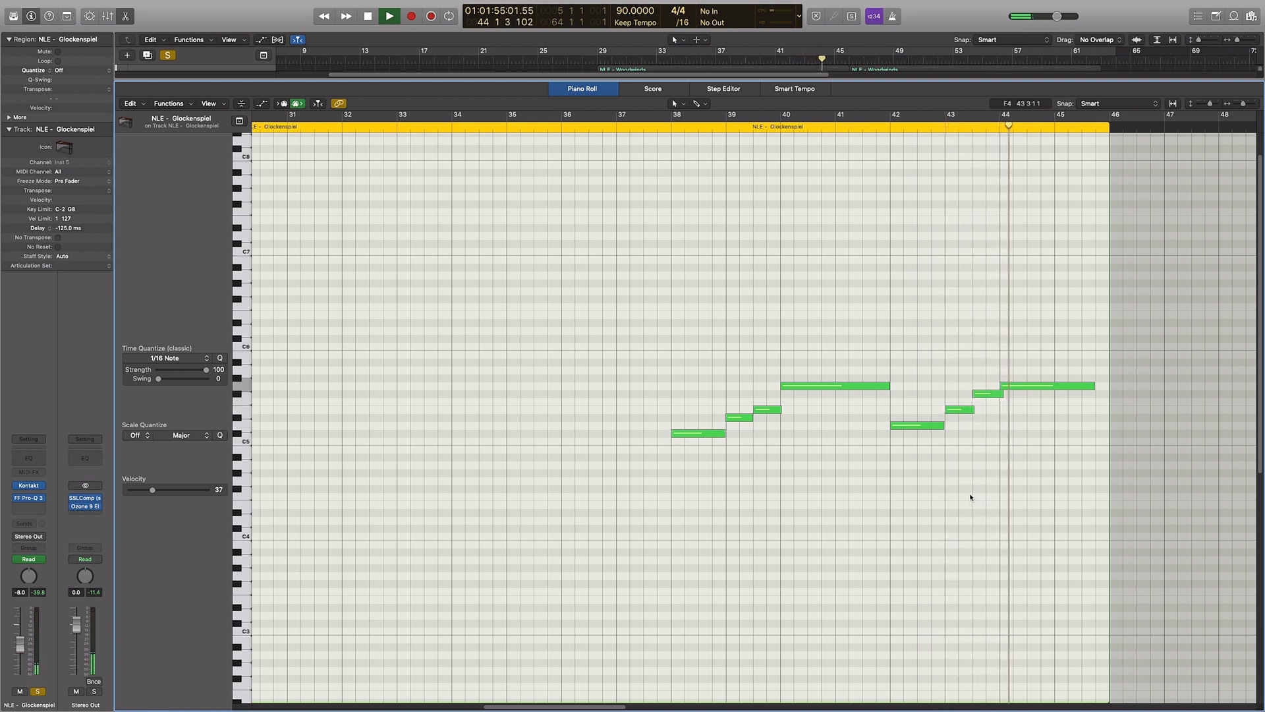
pyautogui.press('space')
pyautogui.click(645, 124)
pyautogui.press('p')
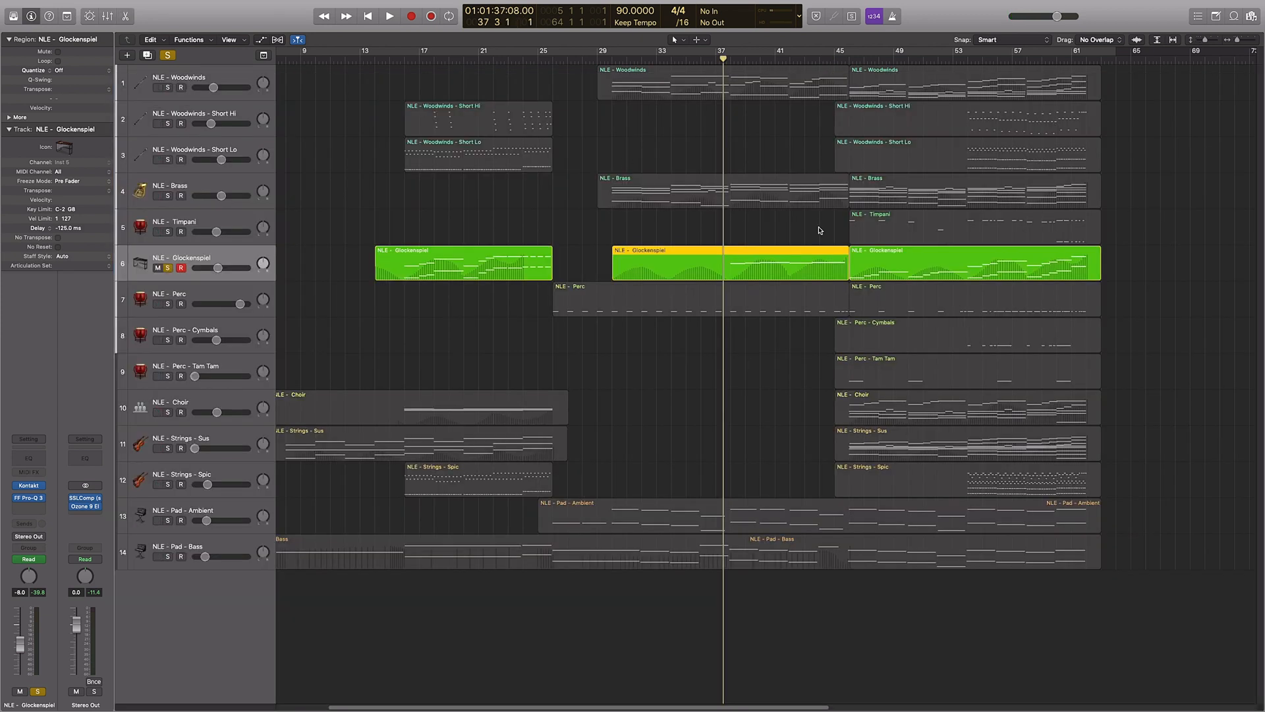
# - Inspect the Glockenspiel region starting at bar 46 in the Piano Roll, with the playhead placed at bar 45 beat 4, and close the editor
pyautogui.hotkey('ctrl', 's')
pyautogui.click(764, 232)
pyautogui.doubleClick(875, 264)
pyautogui.hotkey('ctrl', 's')
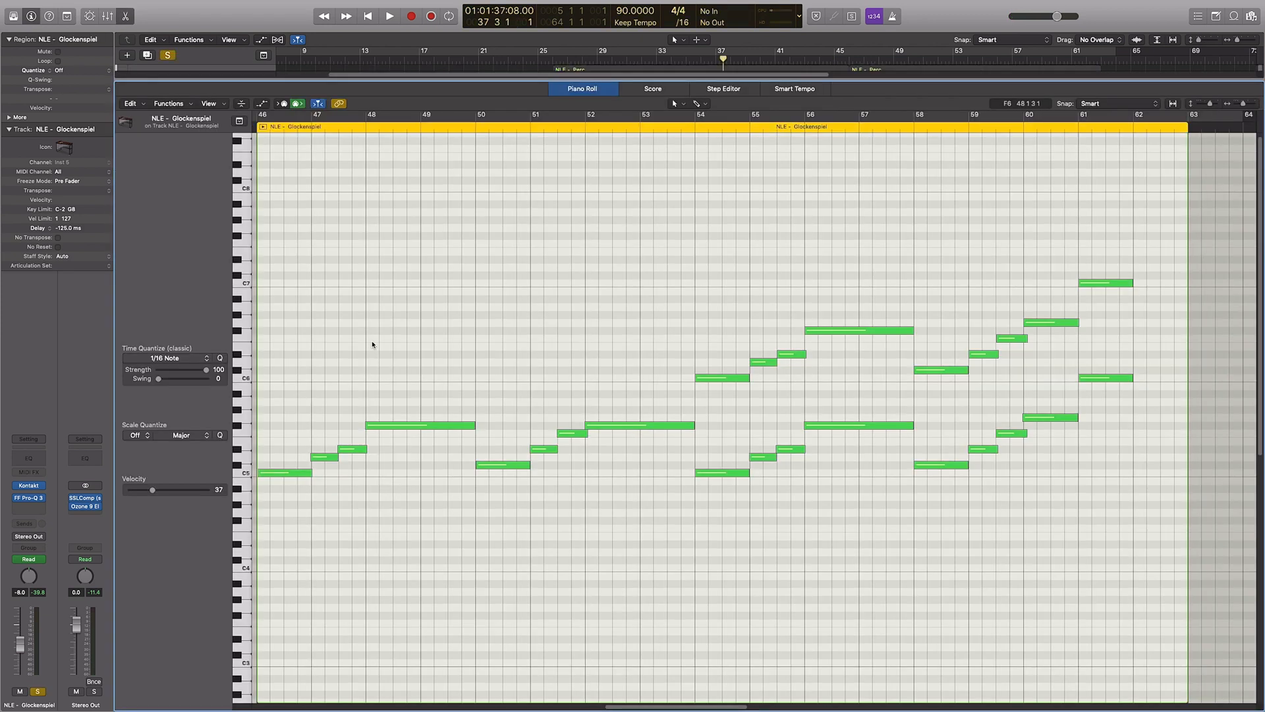
pyautogui.click(411, 126)
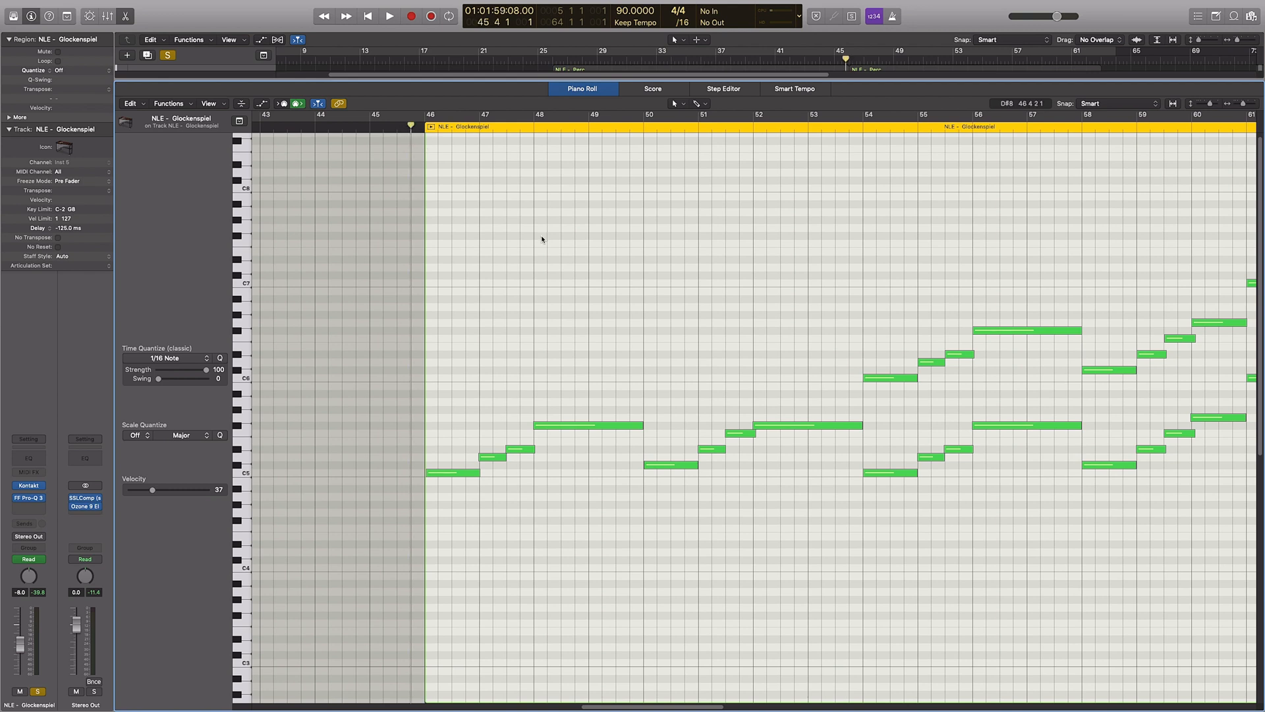
pyautogui.hscroll(2, 550, 254)
pyautogui.press('p')
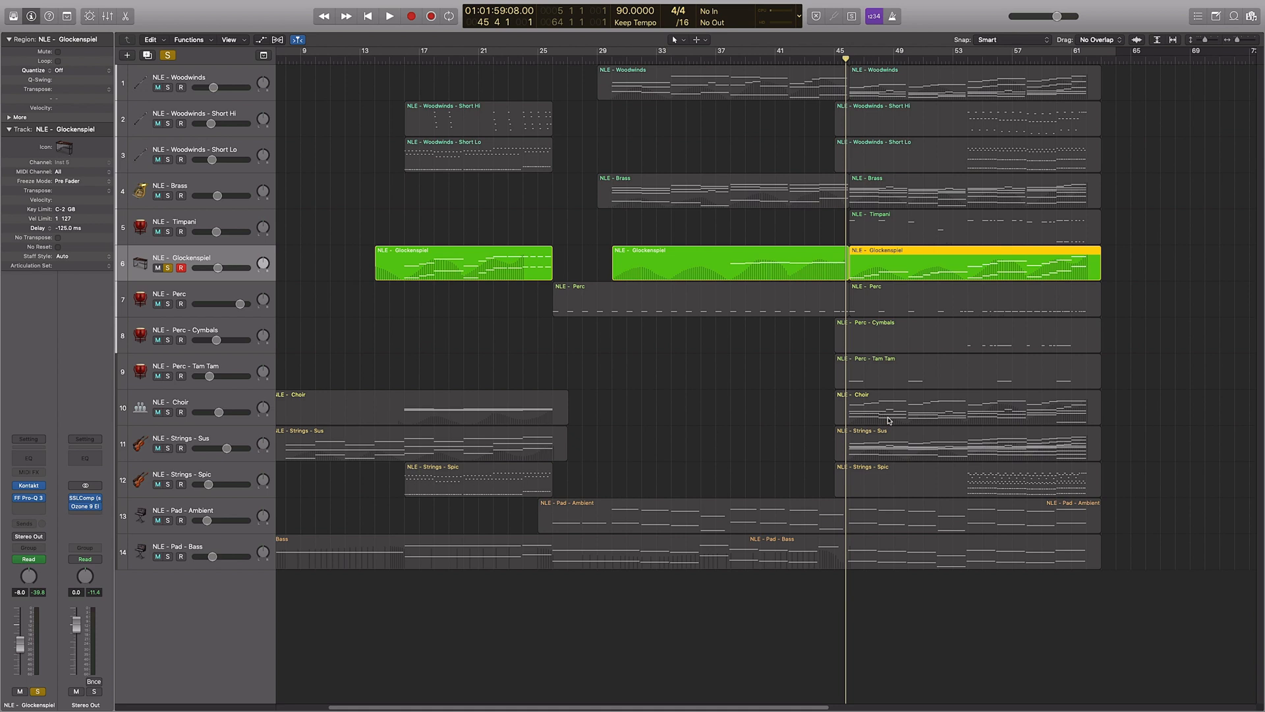
# - Solo the Strings - Sus track alongside the Glockenspiel and open its last region in the Piano Roll
pyautogui.click(796, 454)
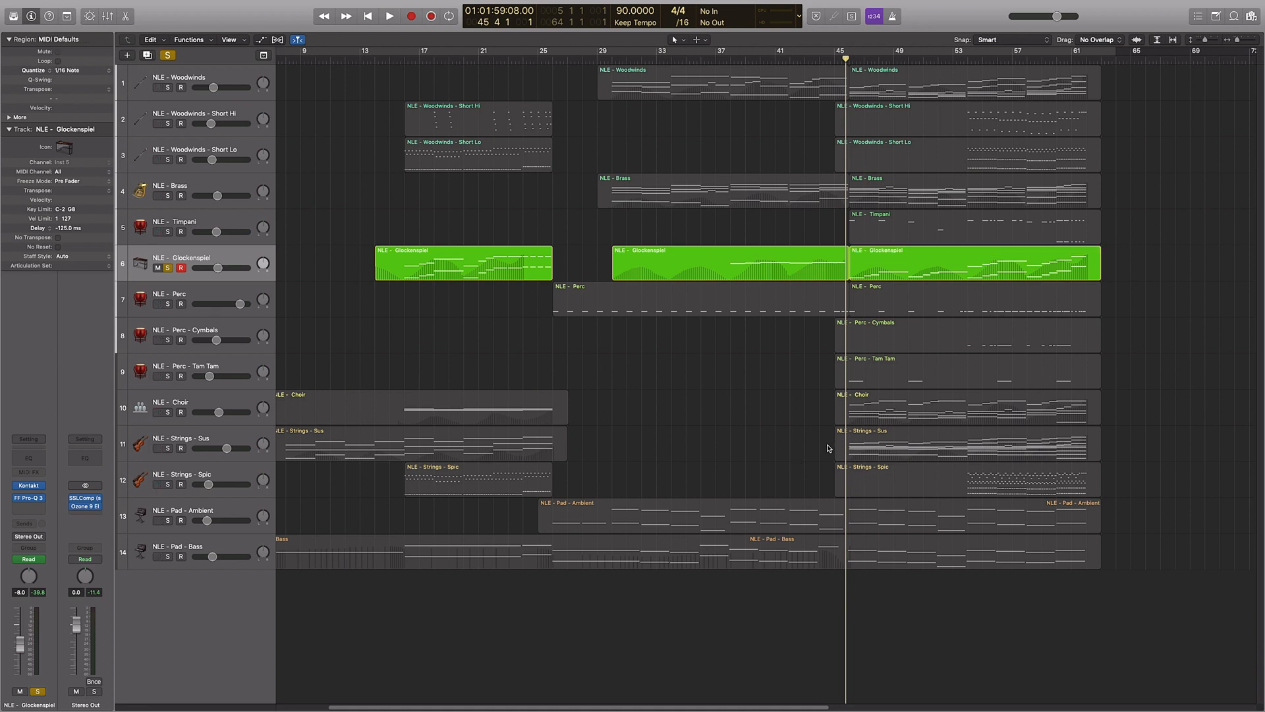
pyautogui.click(858, 438)
pyautogui.press('s')
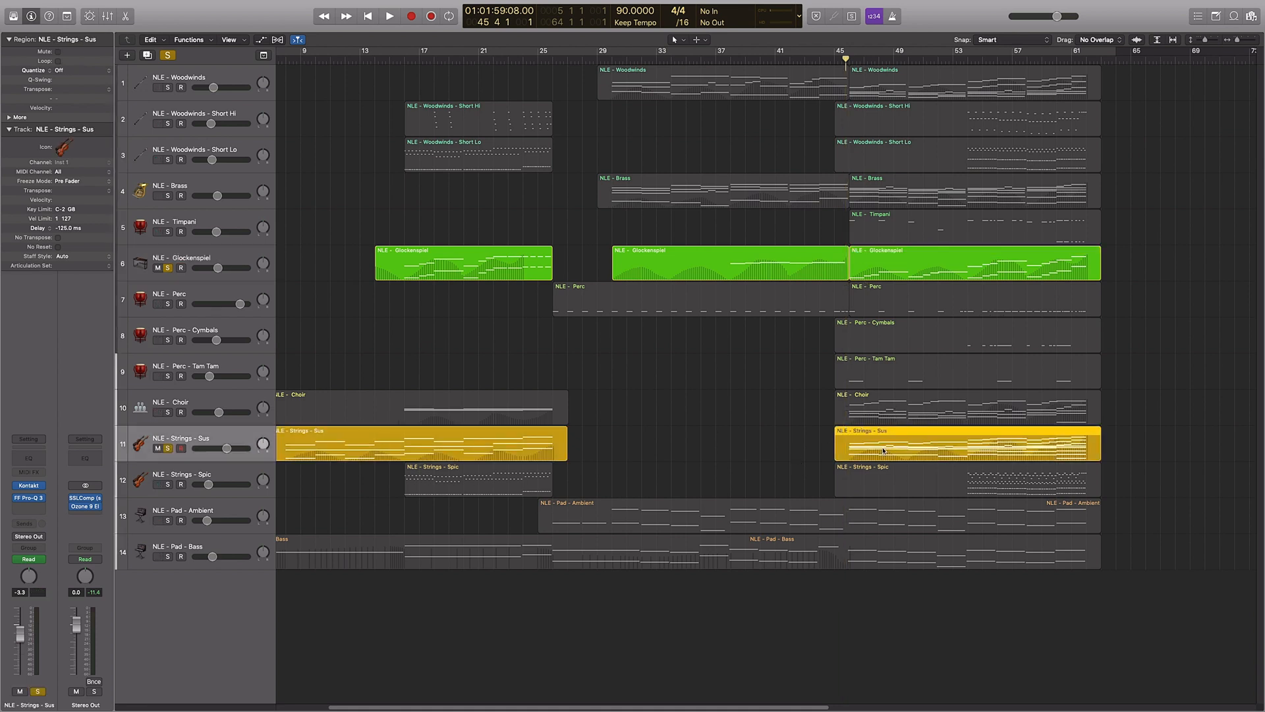
pyautogui.press('p')
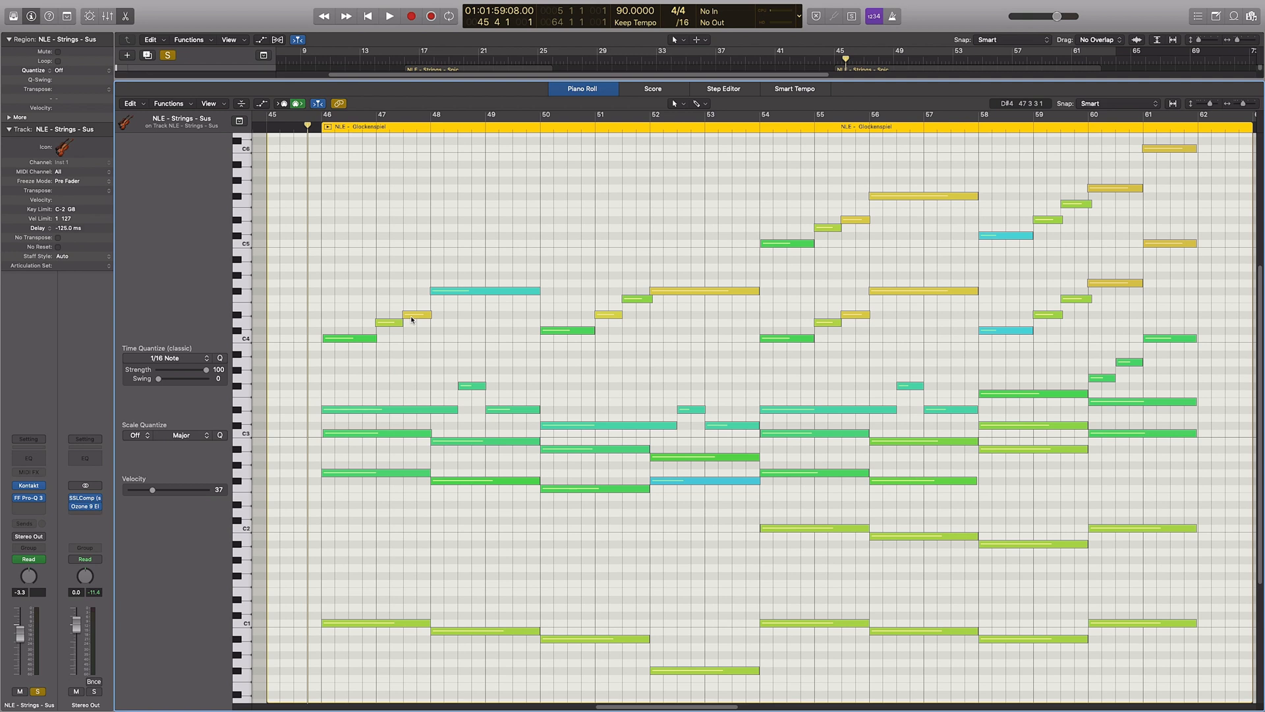
# - Play the sustained strings together with the Glockenspiel from bar 45 beat 4 through the final note and stop at bar 62
pyautogui.moveTo(410, 315)
pyautogui.moveTo(455, 294)
pyautogui.press('space')
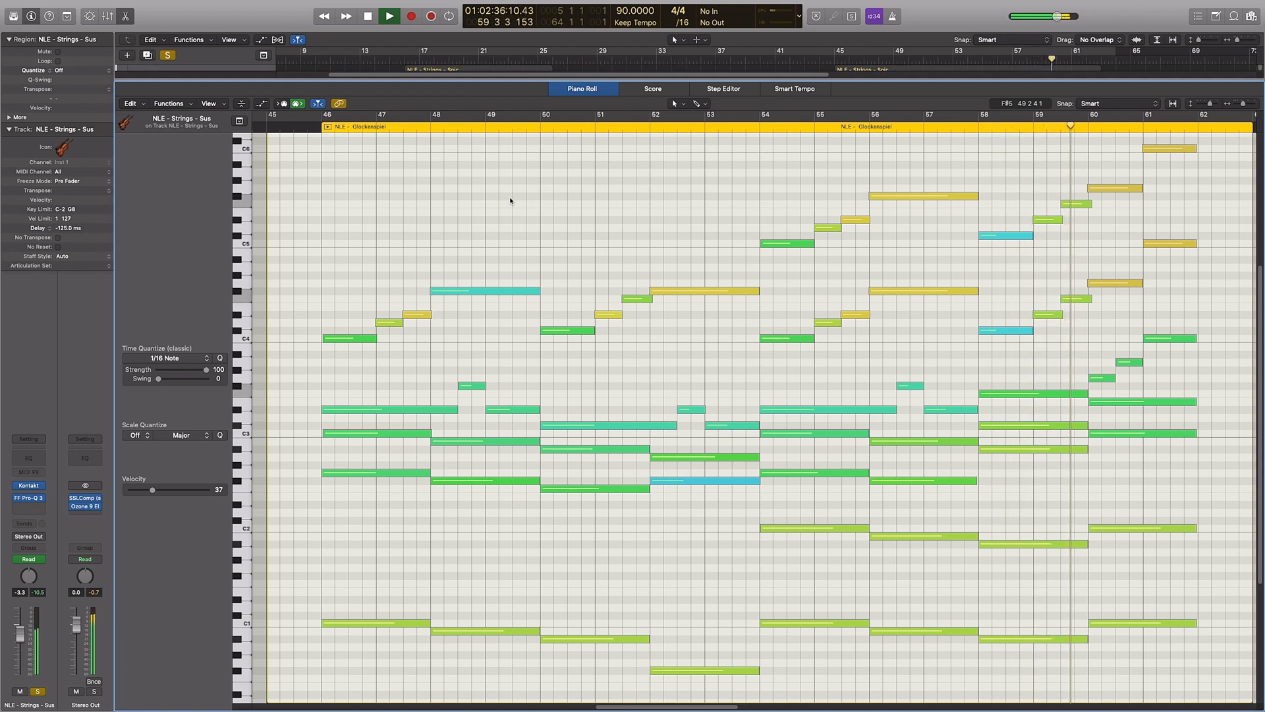
pyautogui.scroll(1, 565, 299)
pyautogui.hscroll(5, 577, 421)
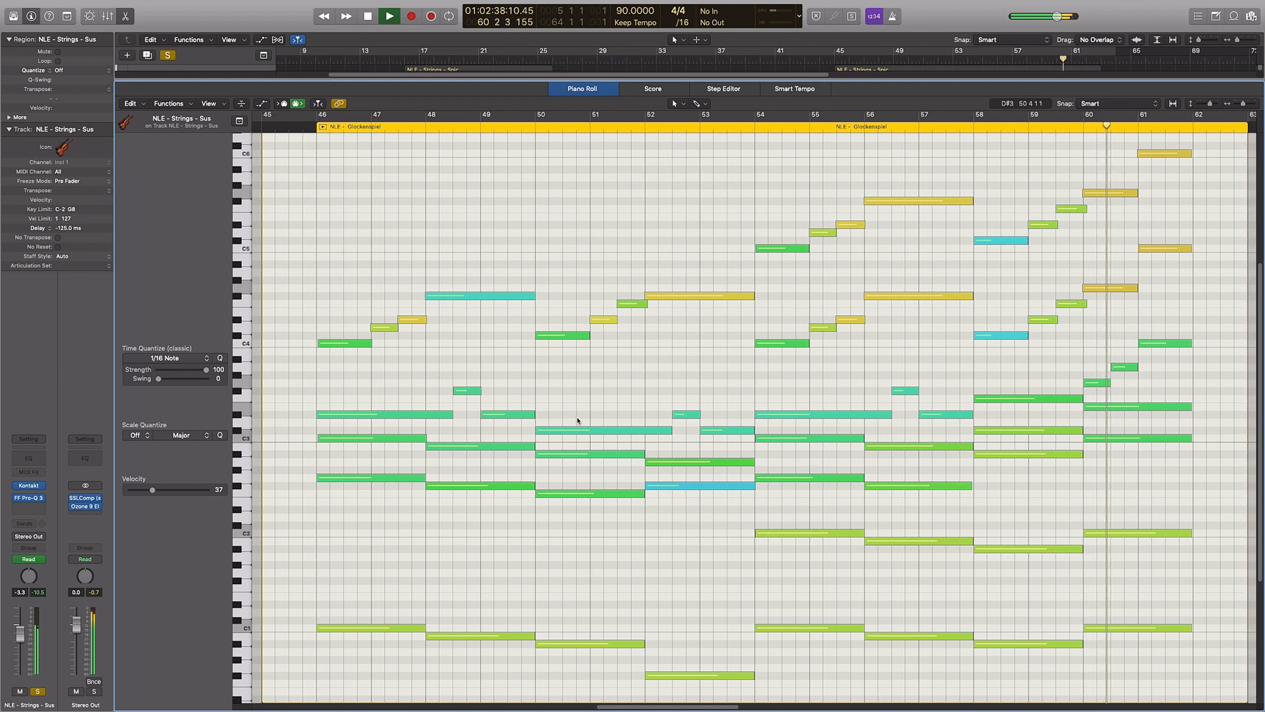
pyautogui.scroll(1, 592, 416)
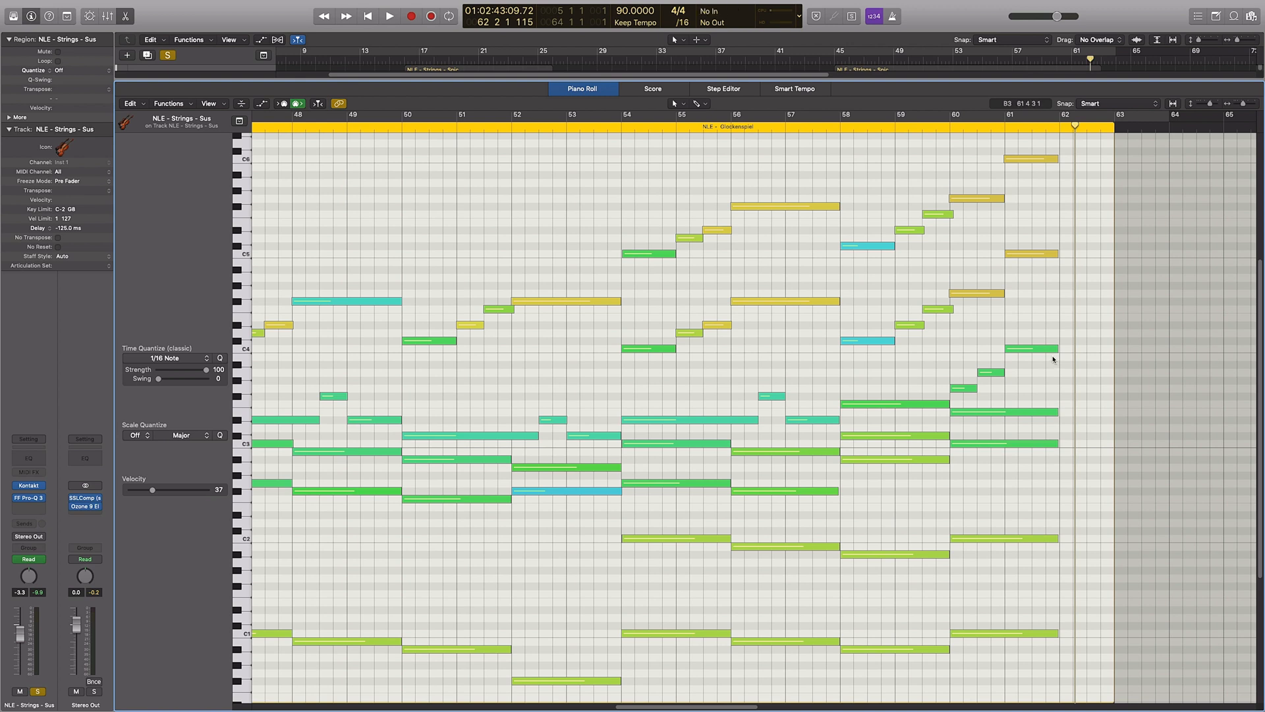
# - Examine the Strings - Sus melody, octave doublings and inner lines between bar 46 and bar 62
pyautogui.hscroll(-5, 995, 340)
pyautogui.hscroll(4, 995, 338)
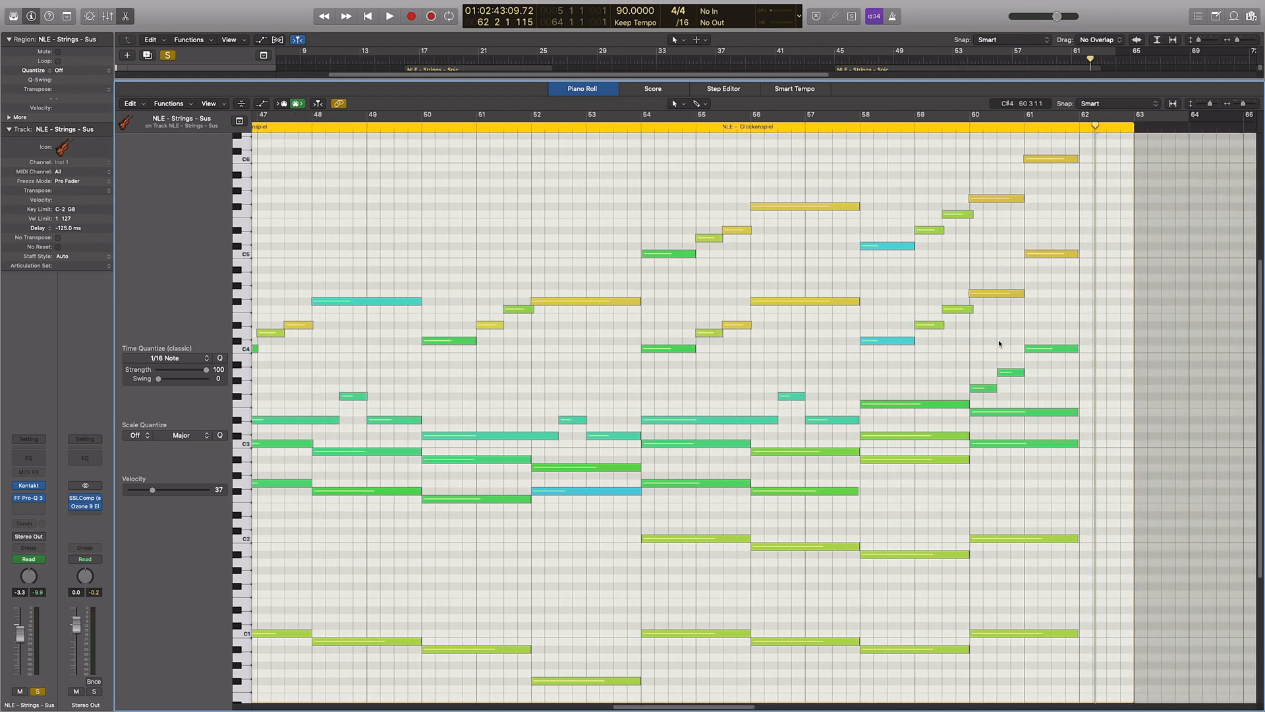
pyautogui.hscroll(-6, 999, 343)
pyautogui.hscroll(3, 1001, 339)
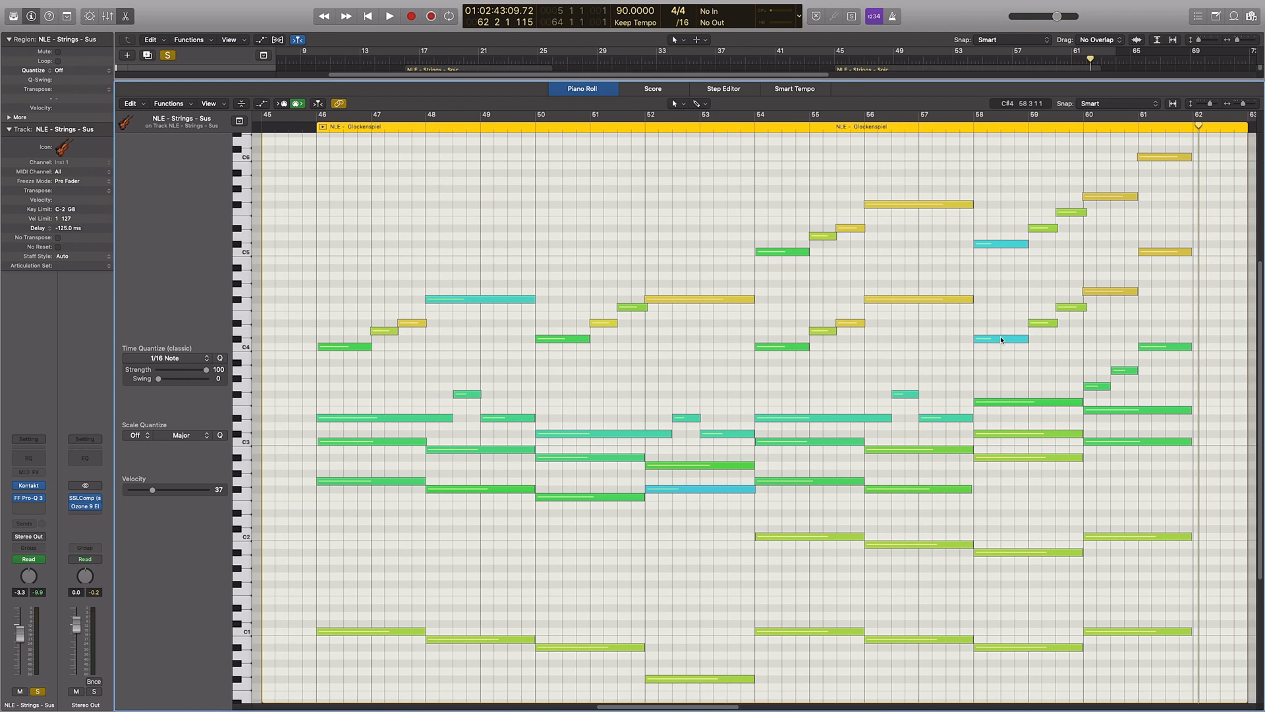
pyautogui.hscroll(3, 1001, 339)
pyautogui.hscroll(-2, 1003, 340)
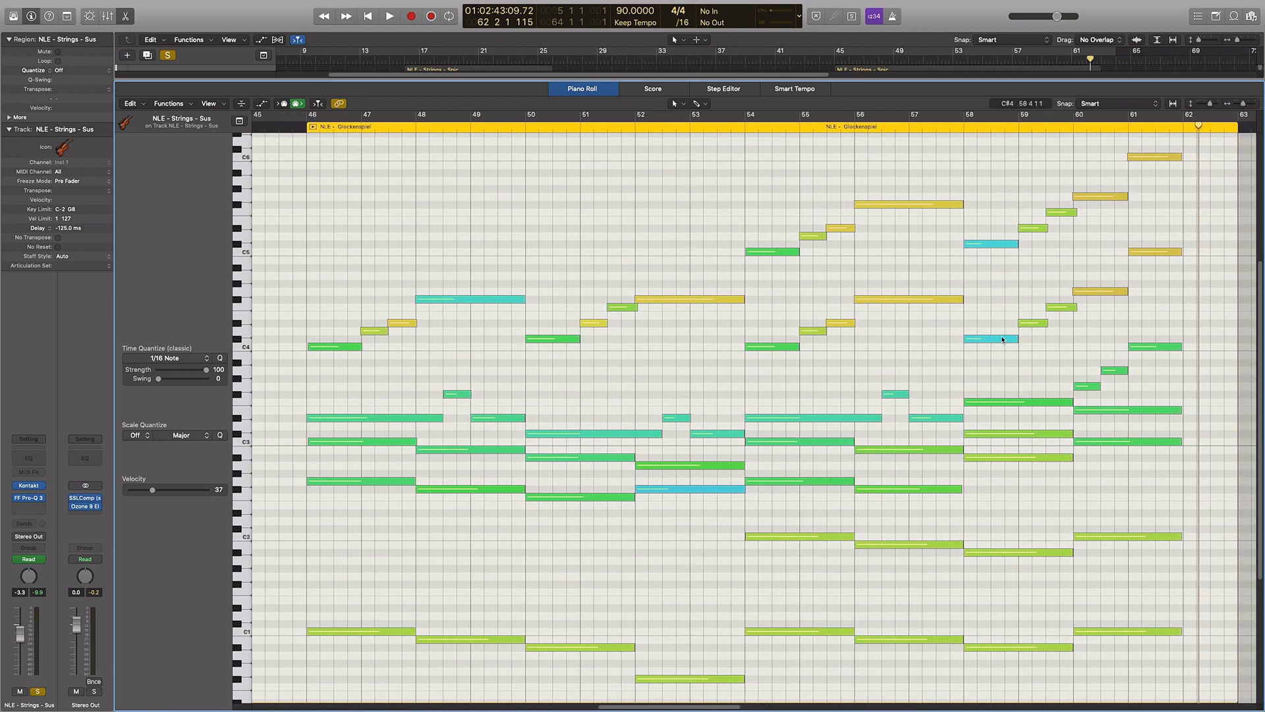
pyautogui.hscroll(1, 995, 339)
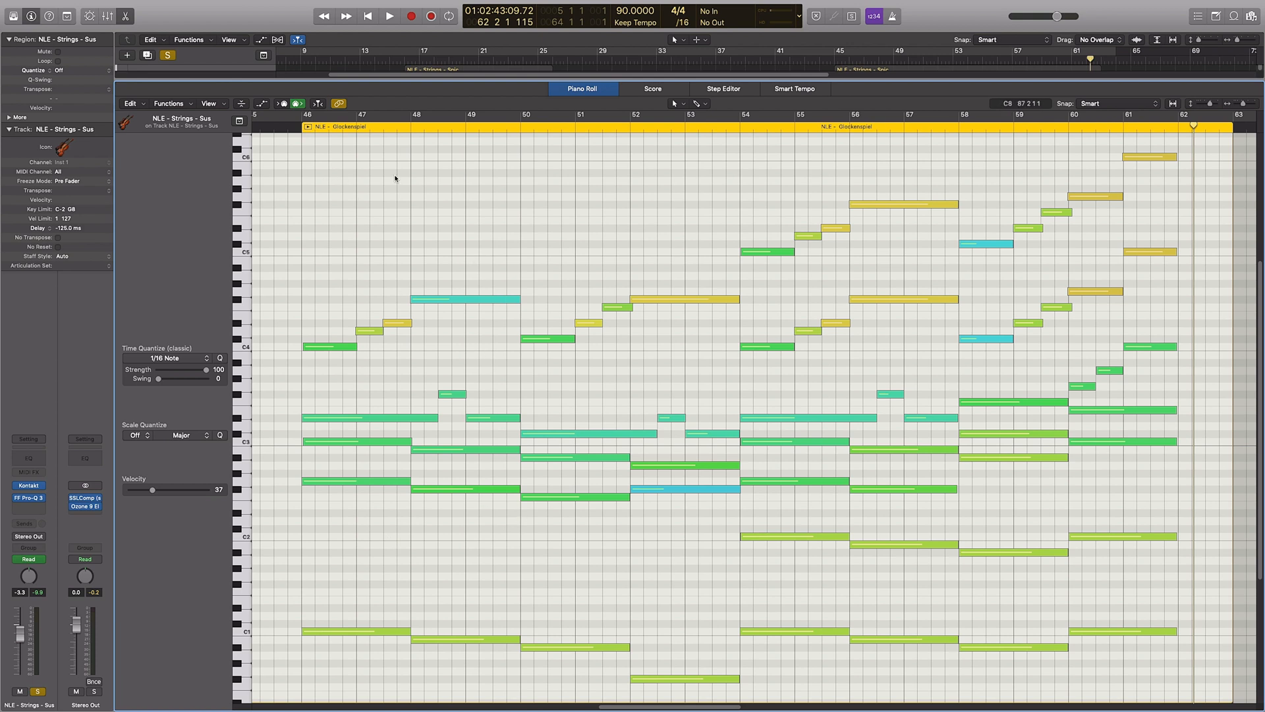
# - Close the Piano Roll and clear the solos on the Strings - Sus and Glockenspiel tracks
pyautogui.press('p')
pyautogui.click(676, 373)
pyautogui.hscroll(5, 676, 372)
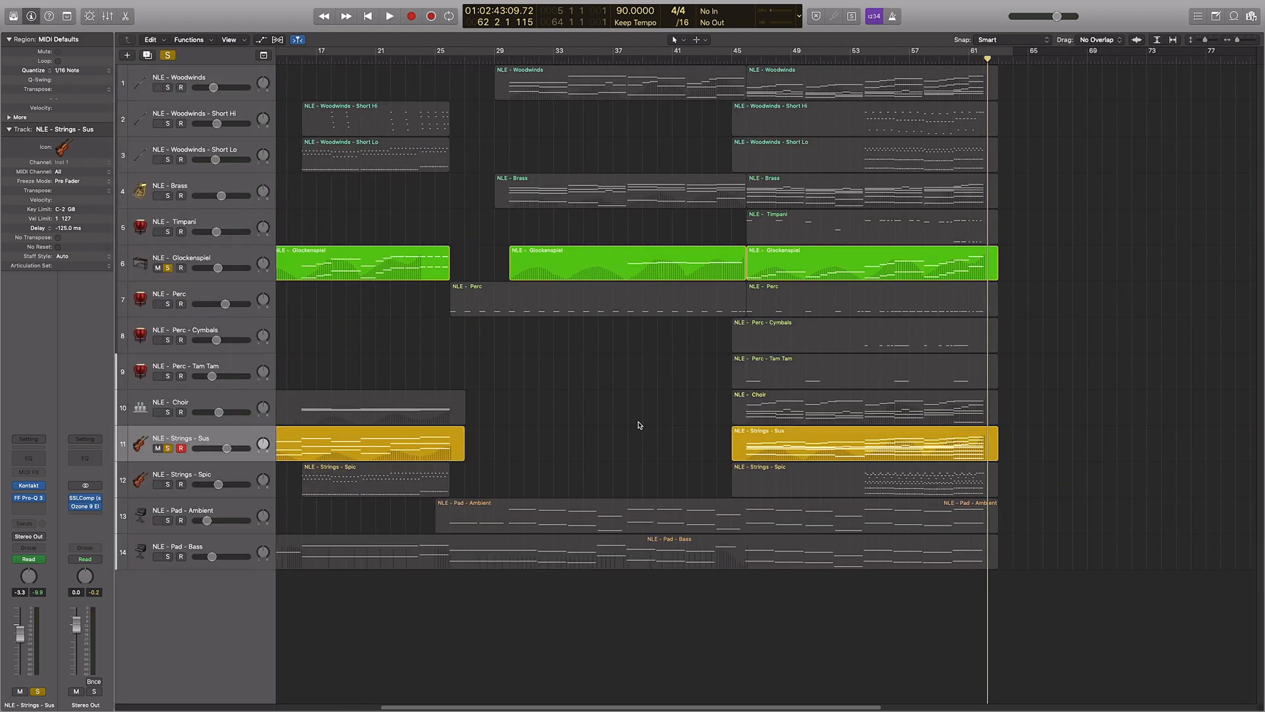
pyautogui.click(169, 449)
pyautogui.hscroll(5, 683, 467)
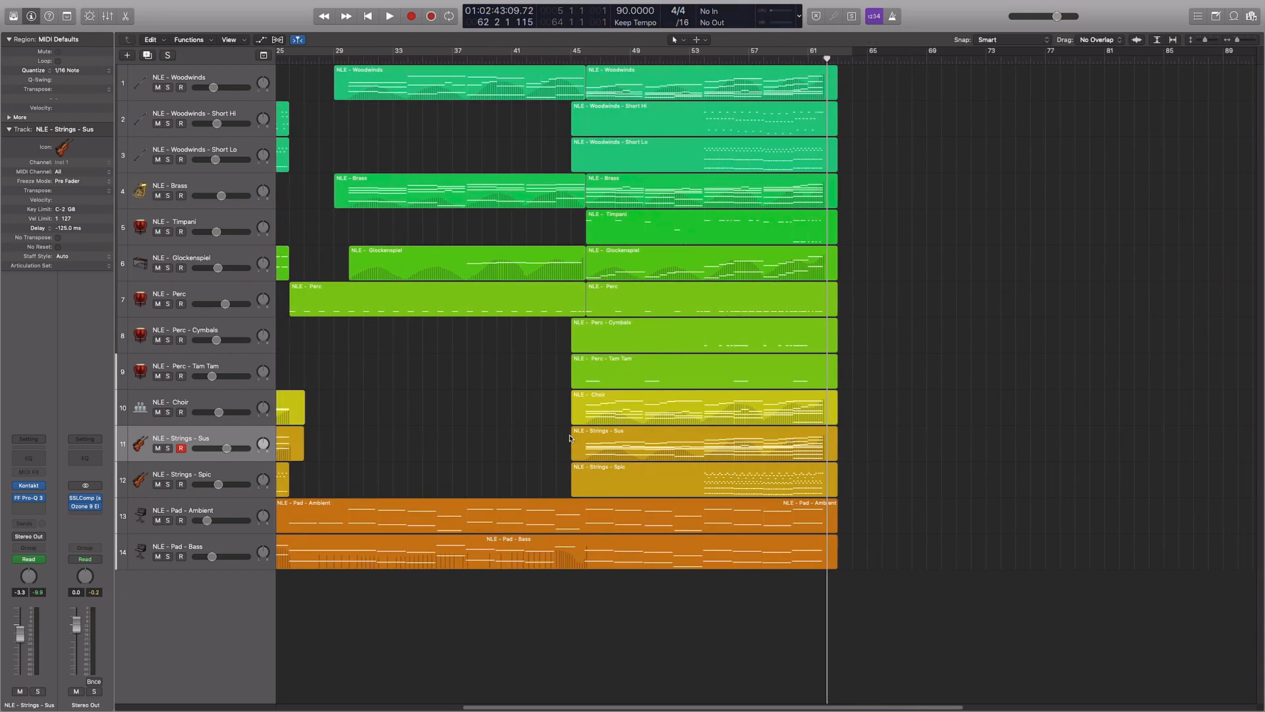
# - Solo the Woodwinds track and play it from bar 30 with its first region open in the Piano Roll
pyautogui.hscroll(-10, 712, 410)
pyautogui.hscroll(3, 713, 410)
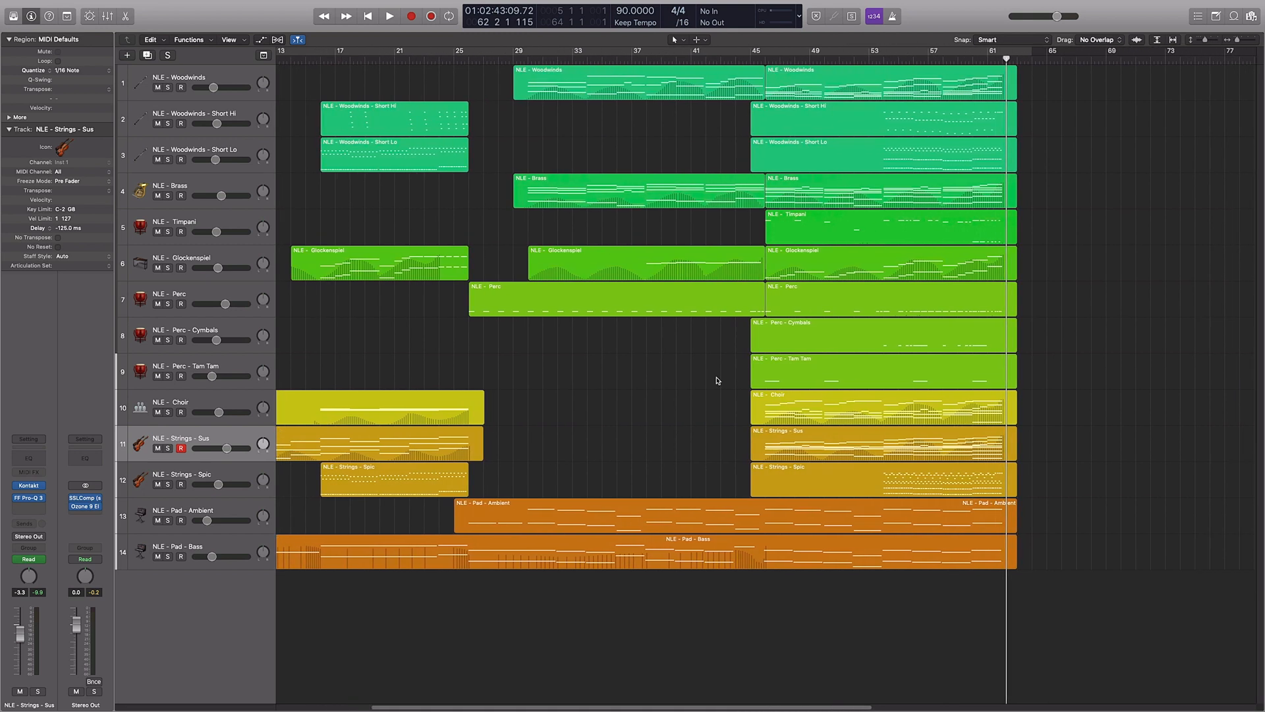
pyautogui.click(527, 74)
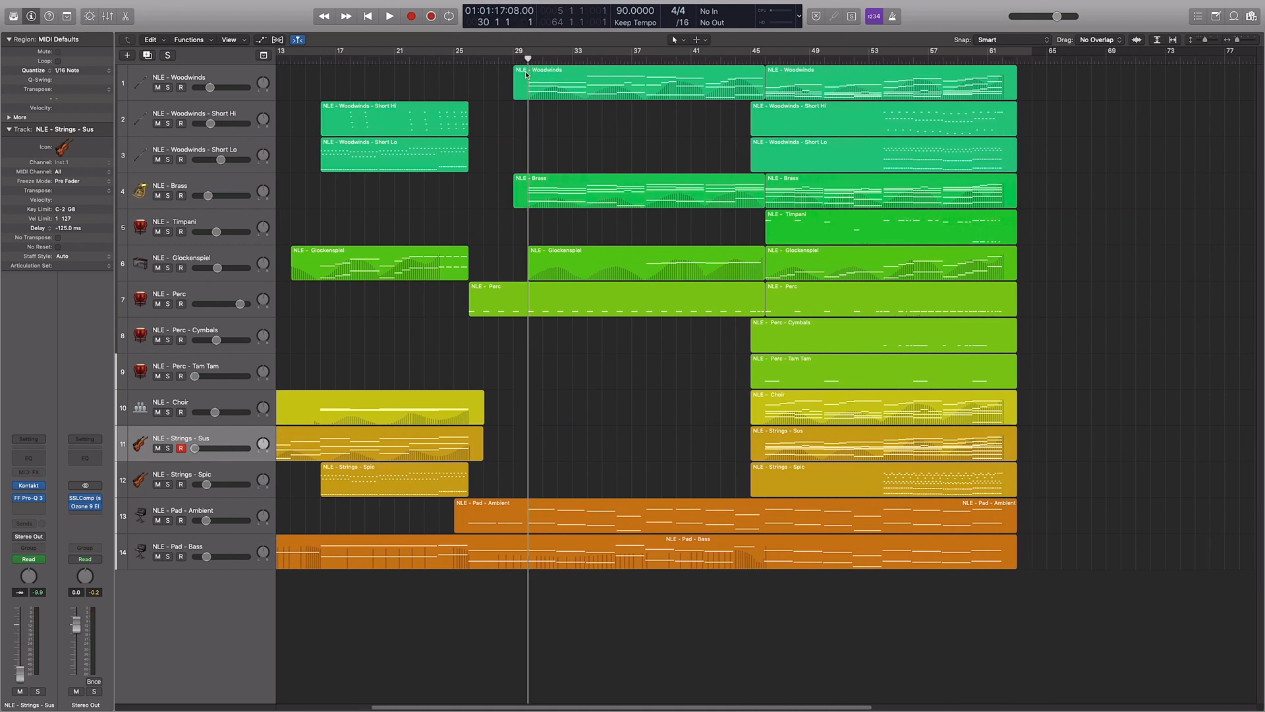
pyautogui.click(586, 77)
pyautogui.press('s')
pyautogui.doubleClick(574, 95)
pyautogui.press('space')
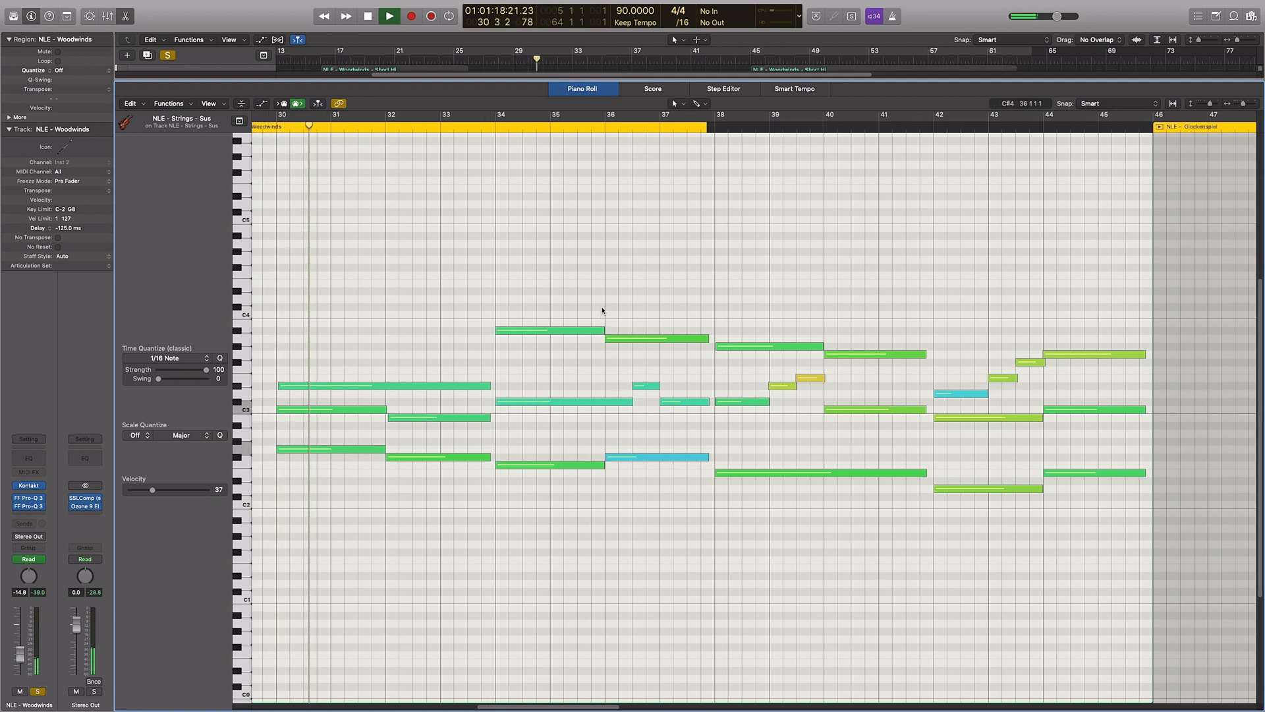
# - Show the first Woodwinds region and the first Brass region together in the Piano Roll during playback
pyautogui.press('p')
pyautogui.keyDown('shift'); pyautogui.click(582, 196); pyautogui.keyUp('shift')
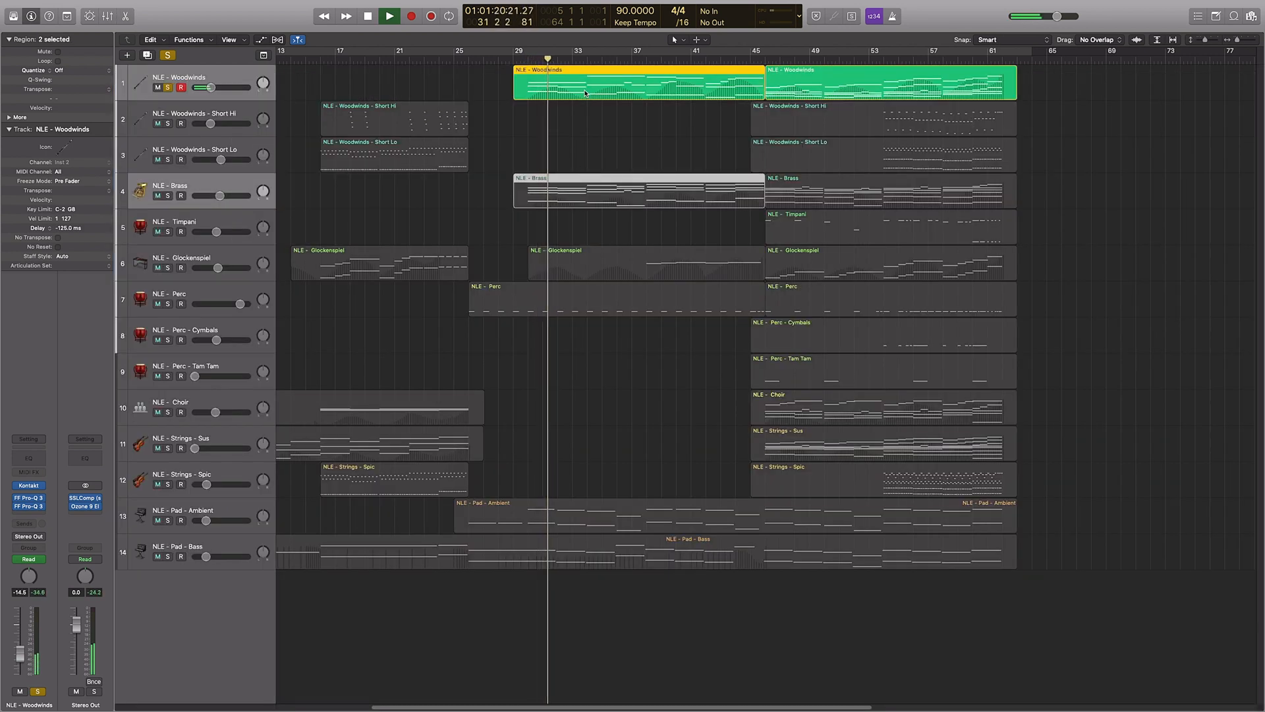
pyautogui.doubleClick(585, 93)
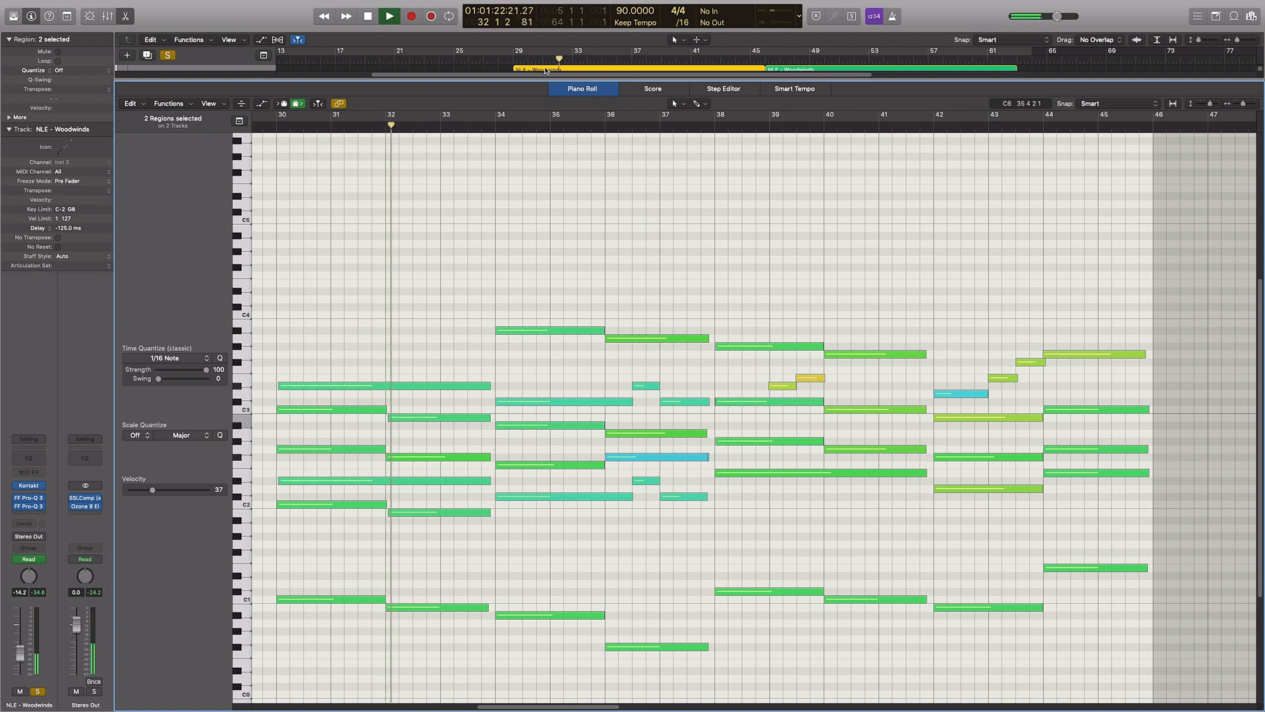
# - Enlarge the track area above the Piano Roll, stop playback and toggle the first Brass region alongside the Woodwinds region to compare their notes
pyautogui.moveTo(545, 70); pyautogui.dragTo(558, 235)
pyautogui.scroll(-4, 561, 362)
pyautogui.scroll(-1, 555, 204)
pyautogui.keyDown('shift'); pyautogui.click(554, 196); pyautogui.keyUp('shift')
pyautogui.keyDown('shift'); pyautogui.click(554, 195); pyautogui.keyUp('shift')
pyautogui.keyDown('shift'); pyautogui.click(554, 195); pyautogui.keyUp('shift')
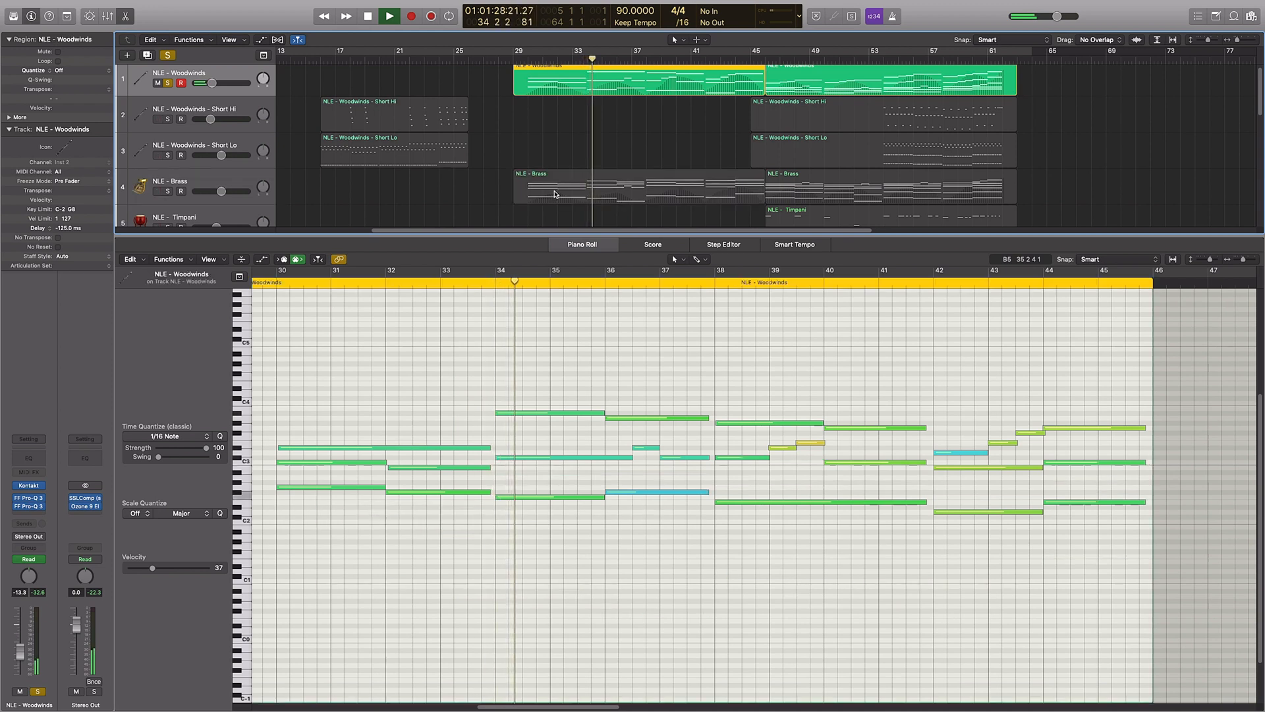
pyautogui.keyDown('shift'); pyautogui.click(554, 195); pyautogui.keyUp('shift')
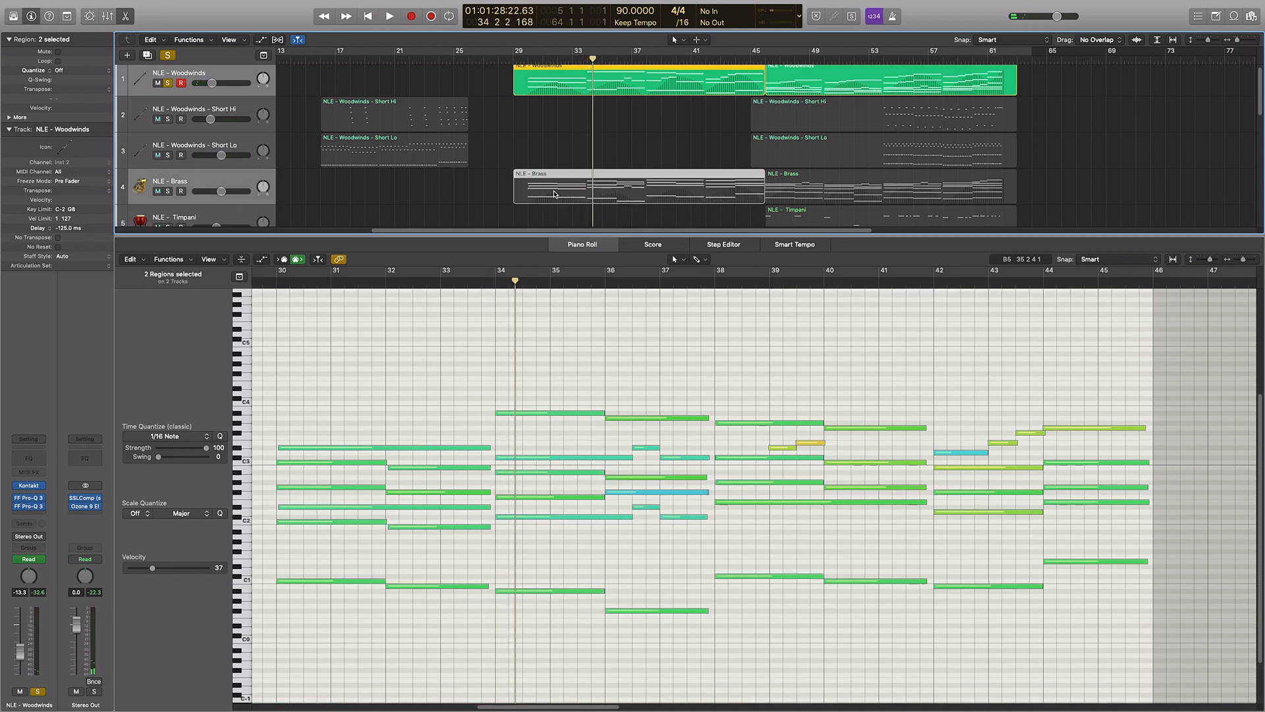
pyautogui.keyDown('shift'); pyautogui.click(554, 194); pyautogui.keyUp('shift')
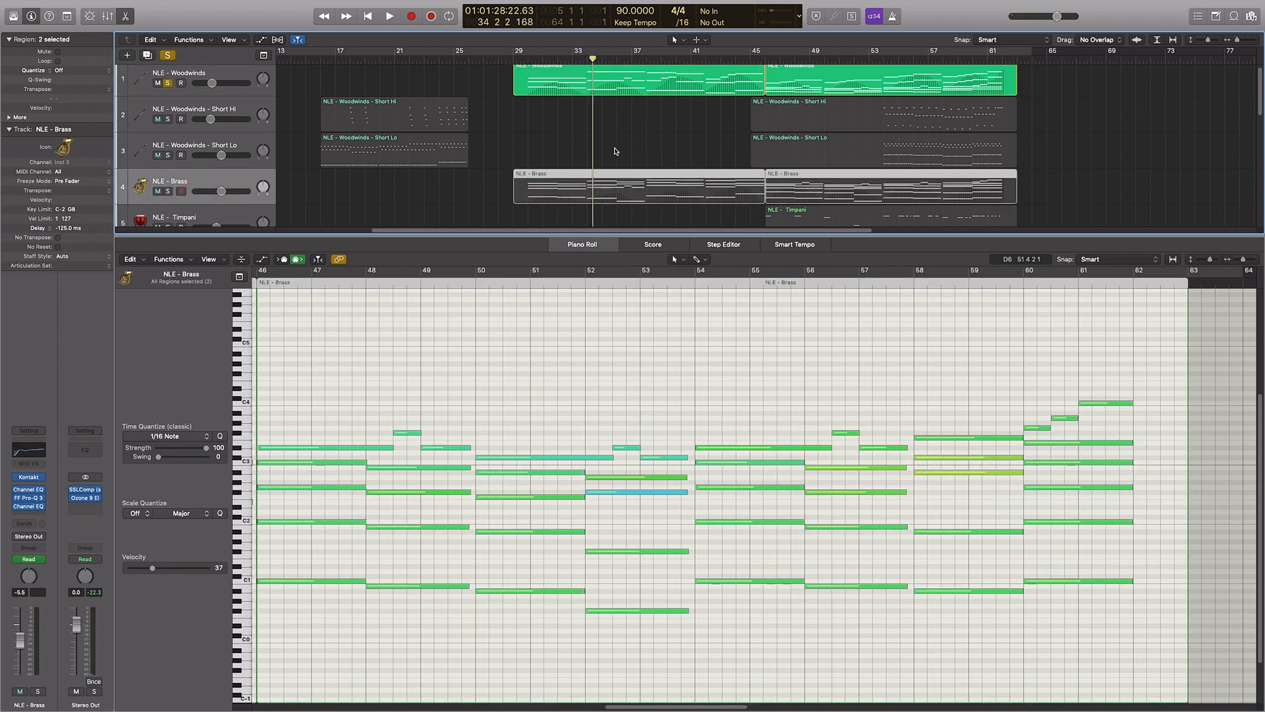
# - Alternate between the first Woodwinds and first Brass regions in the Piano Roll to compare their voicings between bars 34 and 46
pyautogui.hscroll(-5, 617, 146)
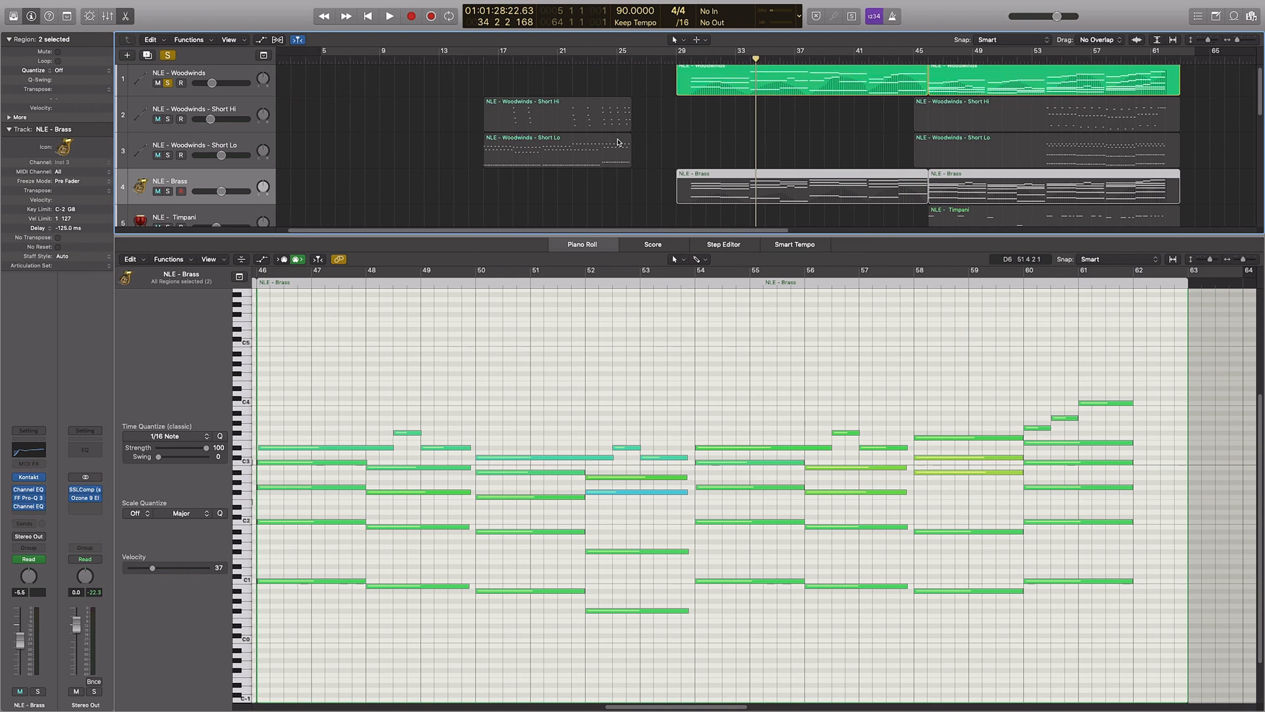
pyautogui.click(721, 83)
pyautogui.click(746, 196)
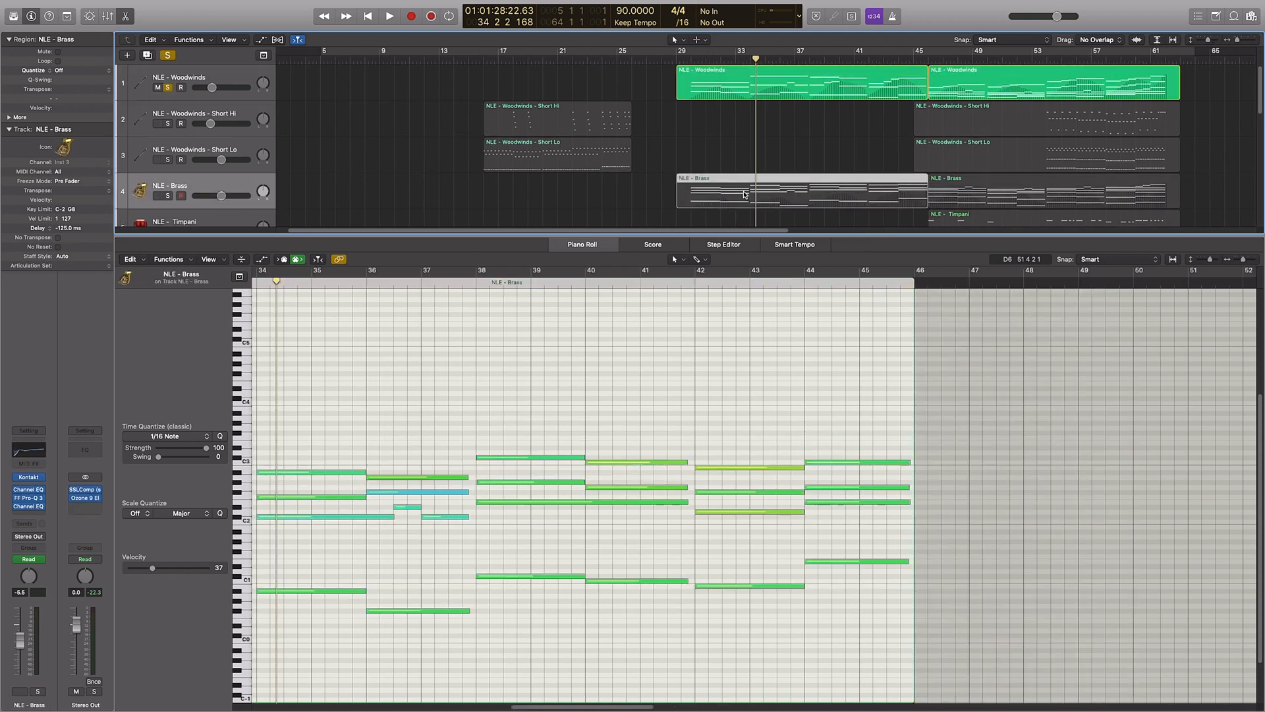
pyautogui.click(772, 98)
pyautogui.click(753, 189)
pyautogui.click(749, 95)
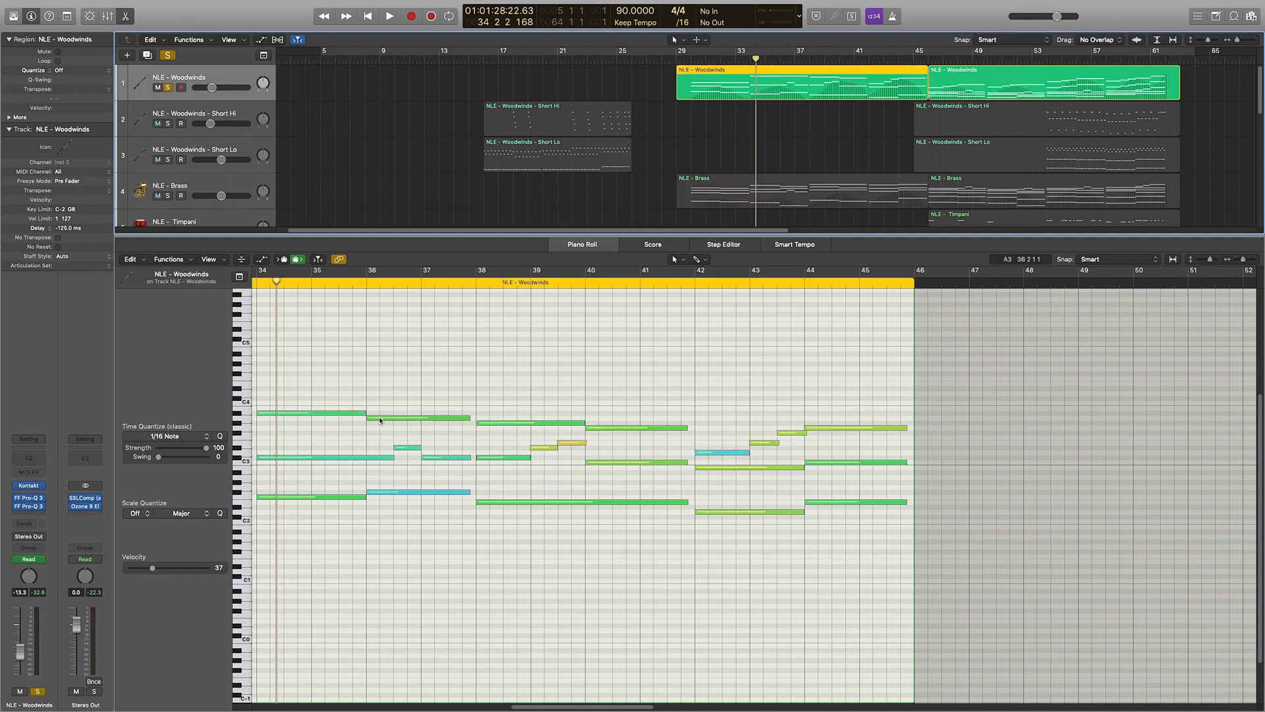
pyautogui.click(823, 191)
pyautogui.click(791, 95)
pyautogui.click(776, 185)
pyautogui.click(800, 89)
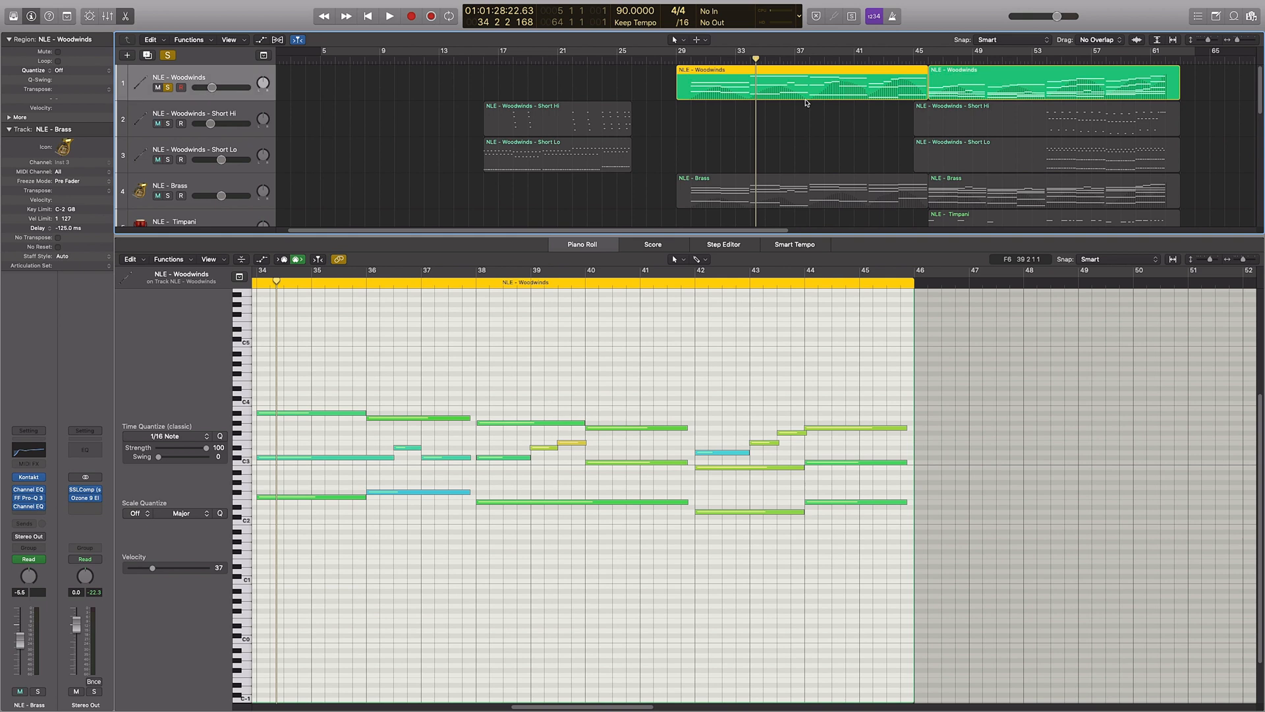
pyautogui.click(801, 198)
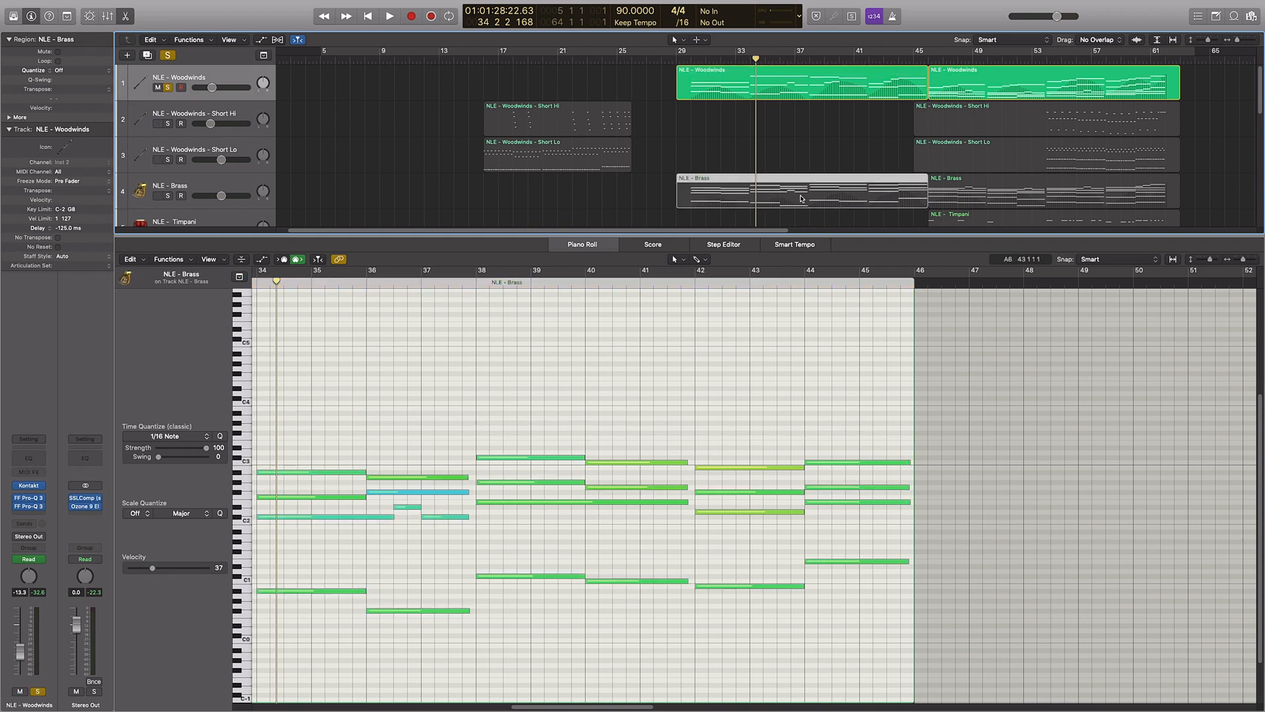
pyautogui.click(818, 93)
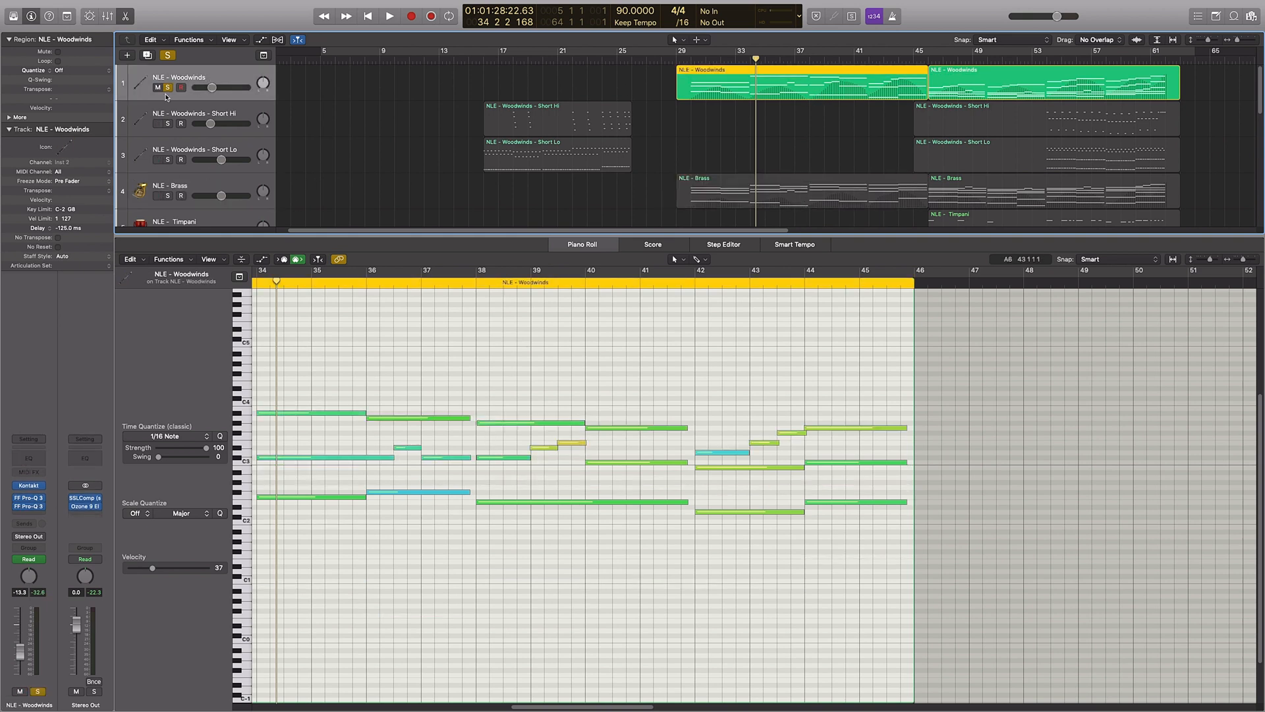
# - Play the soloed Woodwinds region from bar 34 and stop at bar 41
pyautogui.click(749, 102)
pyautogui.click(756, 89)
pyautogui.press('space')
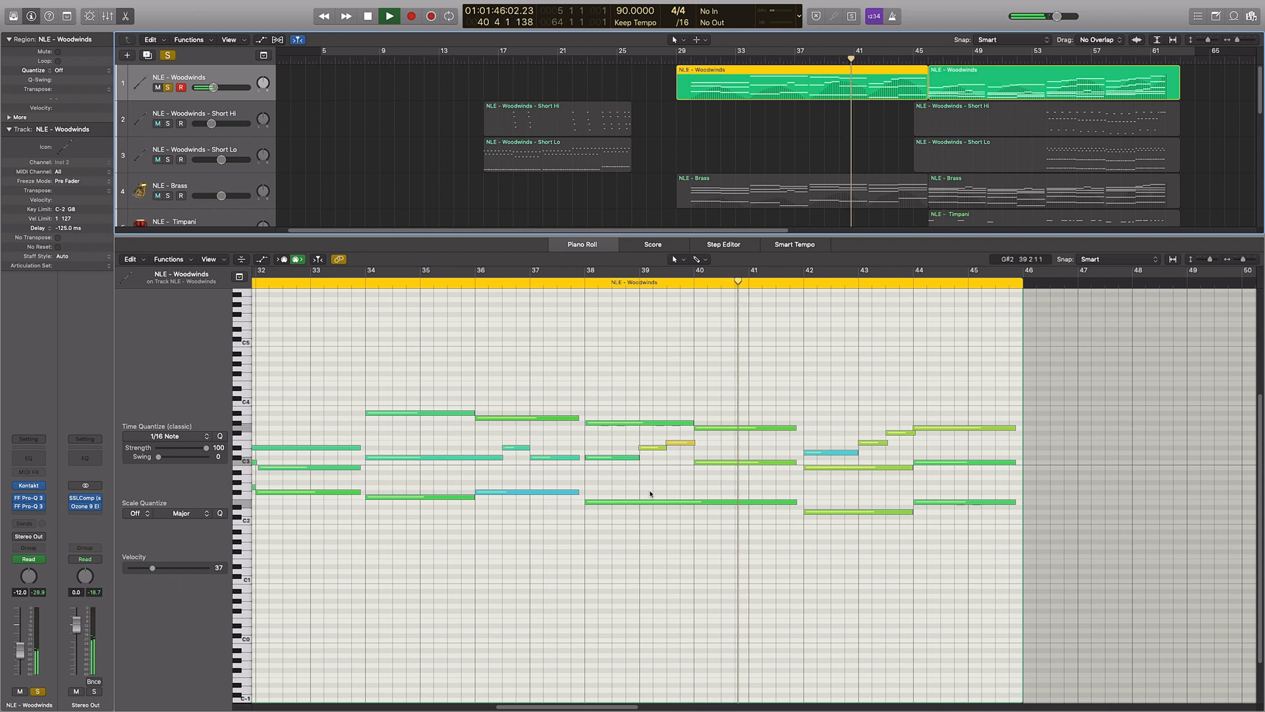
pyautogui.press('space')
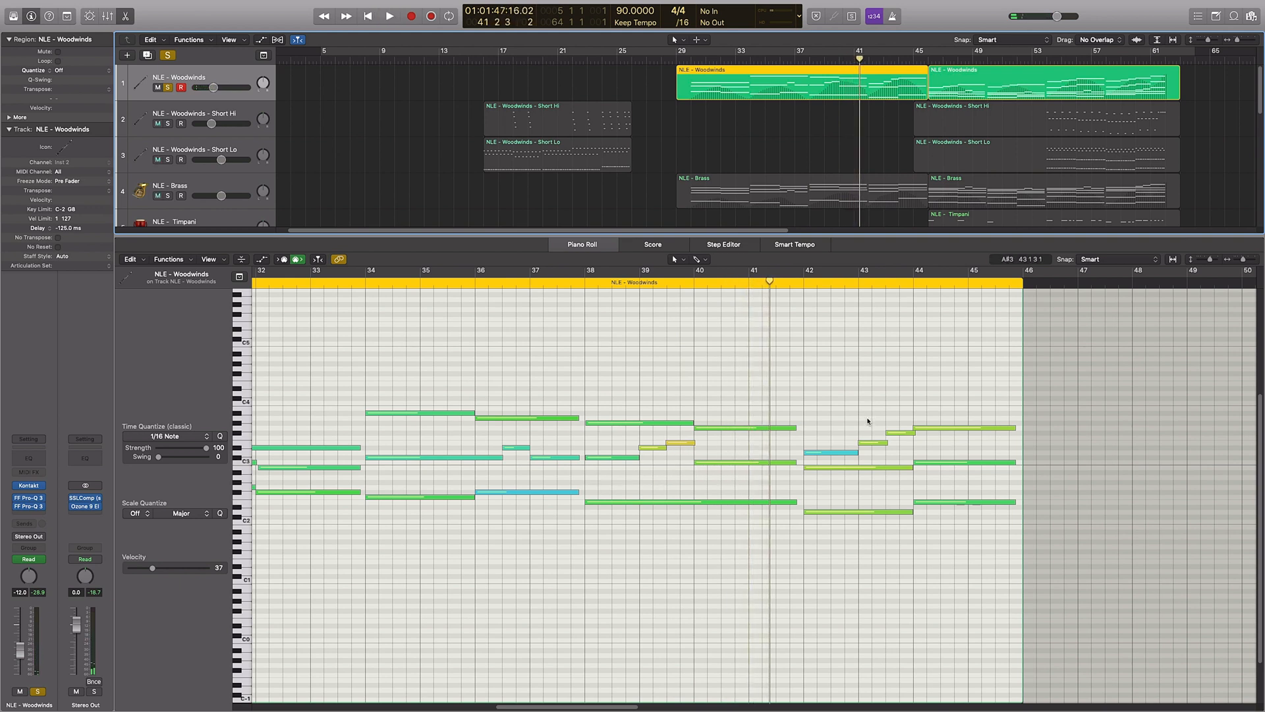
# - Close the Piano Roll, clear the solo on the Woodwinds track and deselect all regions
pyautogui.press('e')
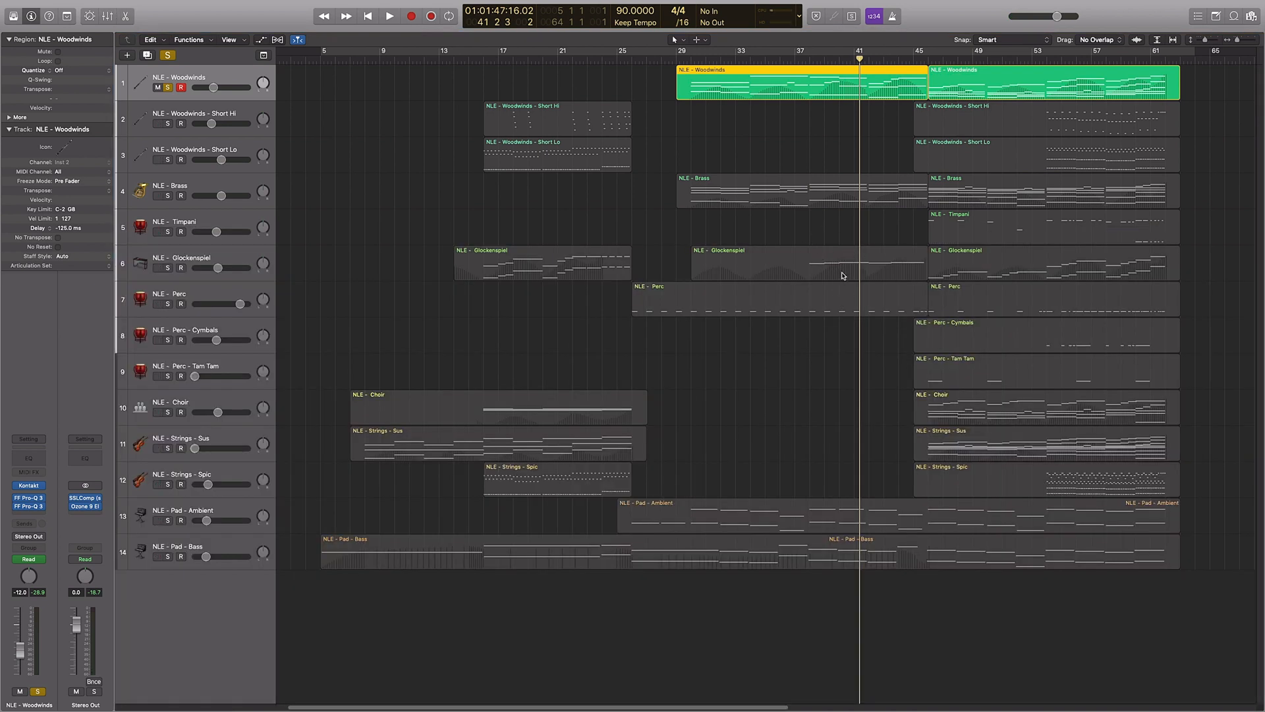
pyautogui.hscroll(10, 844, 275)
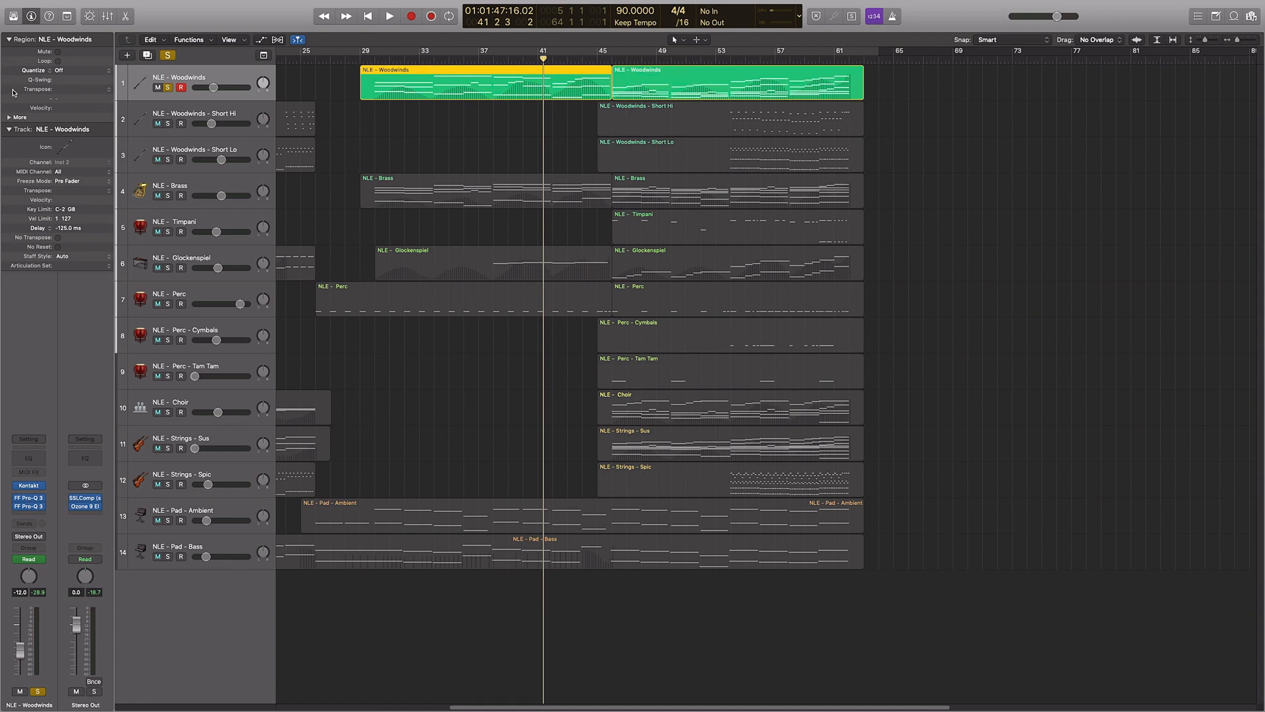
pyautogui.click(167, 88)
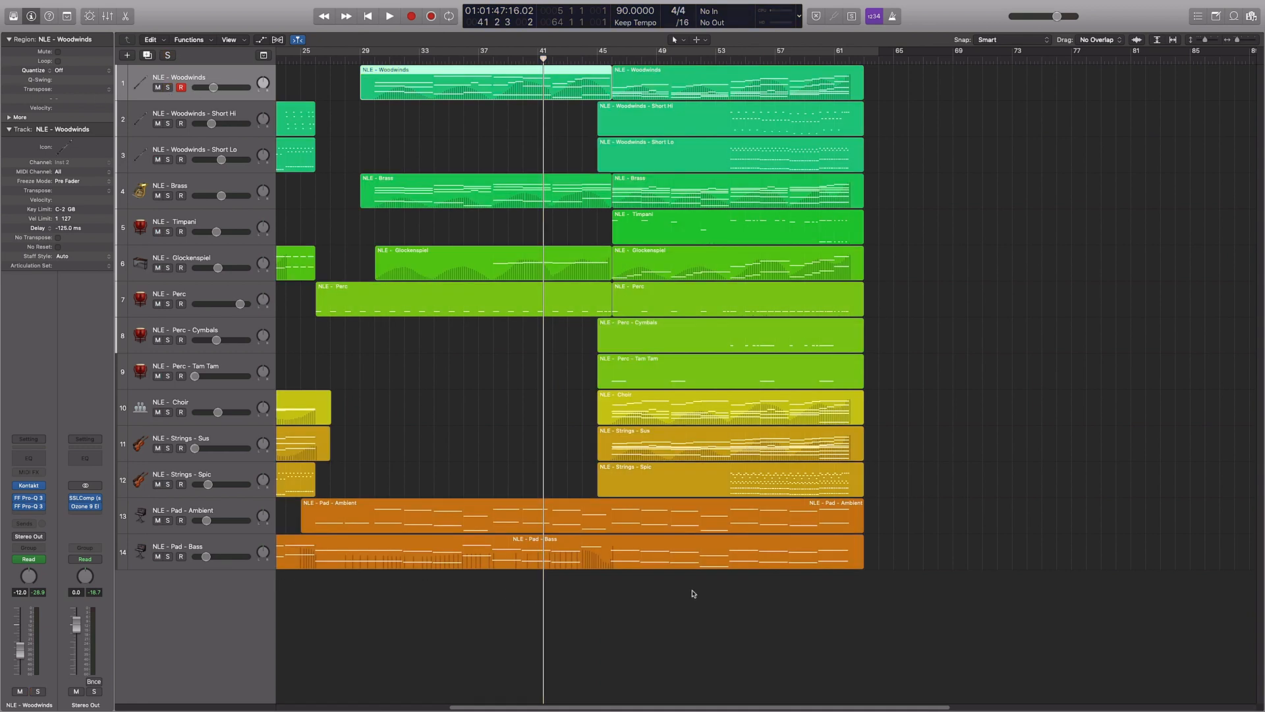
pyautogui.click(440, 404)
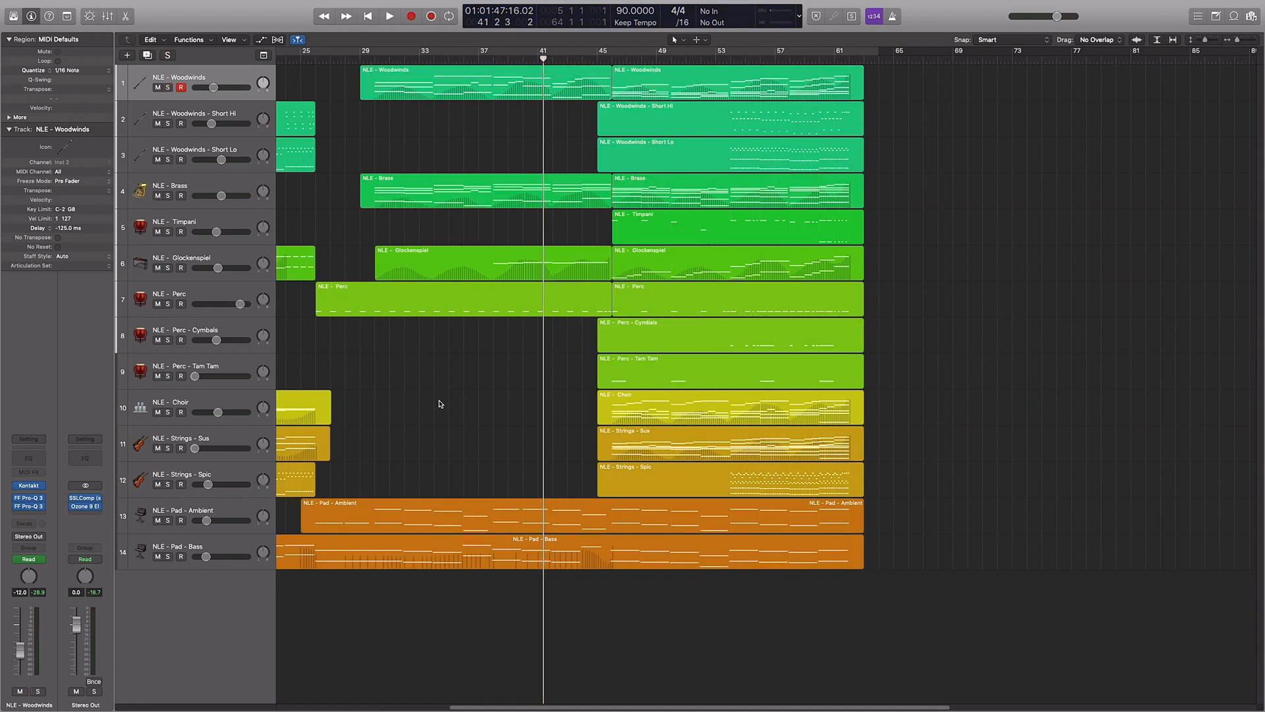
# - Open the Pad - Ambient region in the Piano Roll and compare its notes around bar 30 with those of Pad - Bass
pyautogui.doubleClick(360, 516)
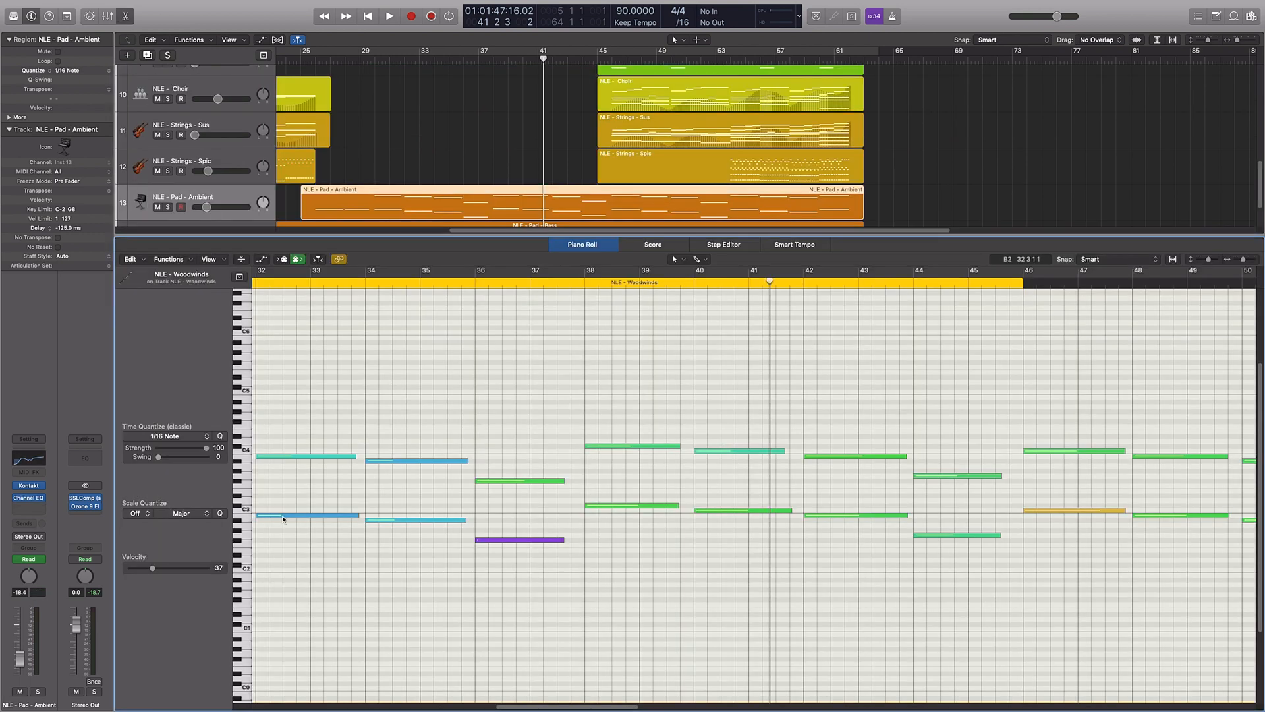
pyautogui.hscroll(-5, 356, 362)
pyautogui.hscroll(-4, 407, 192)
pyautogui.scroll(-2, 422, 192)
pyautogui.click(455, 190)
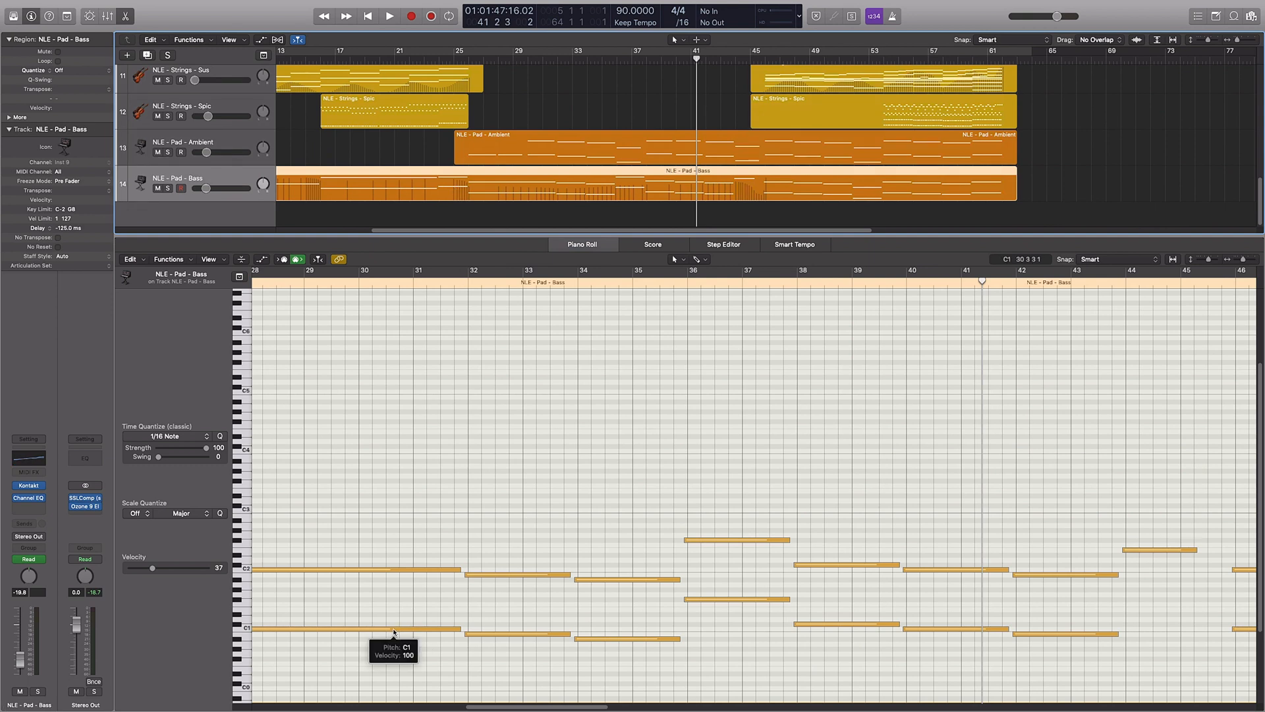
pyautogui.click(572, 163)
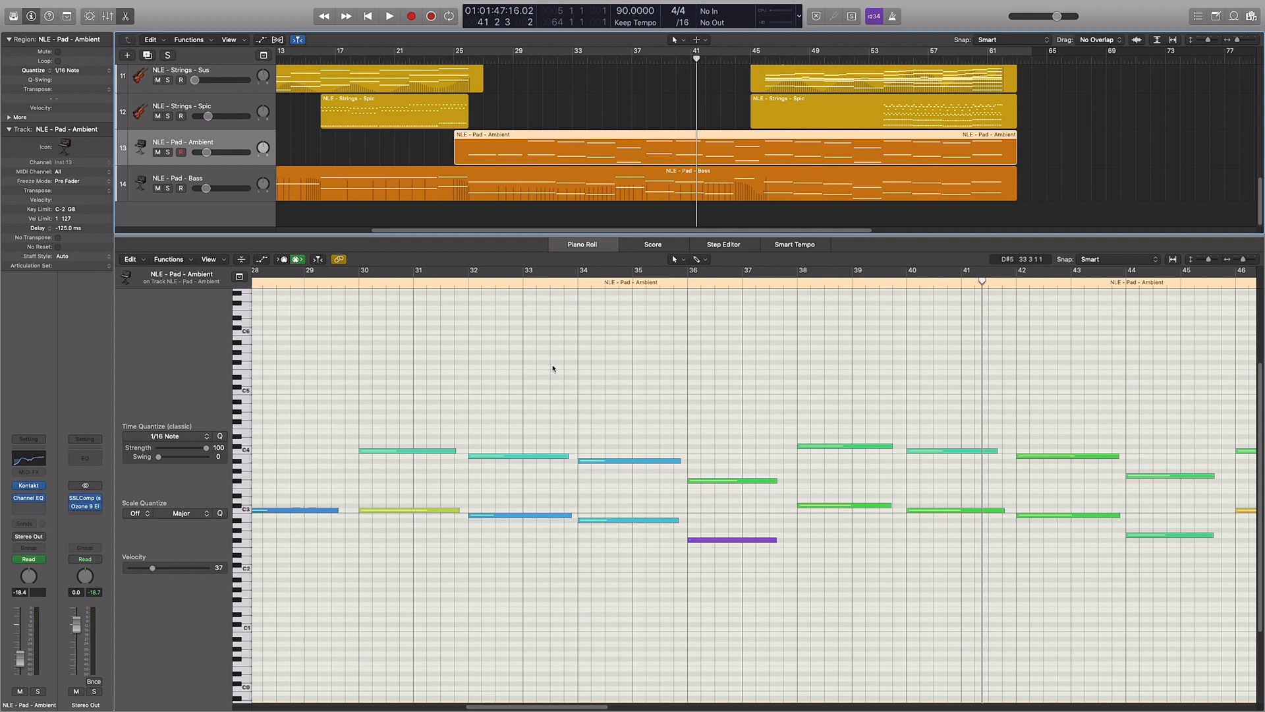
# - Follow the octave lines of Pad - Ambient and Pad - Bass from bar 30 to bar 45
pyautogui.hscroll(-10, 700, 462)
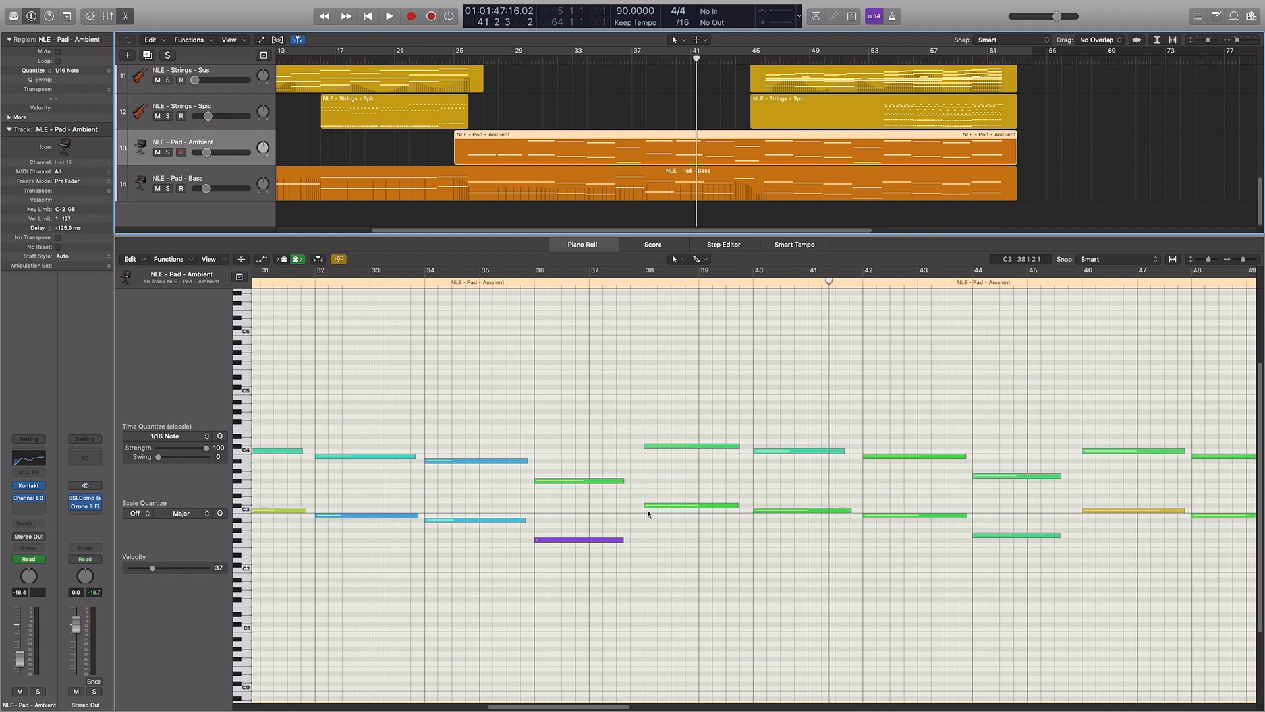
pyautogui.hscroll(5, 656, 502)
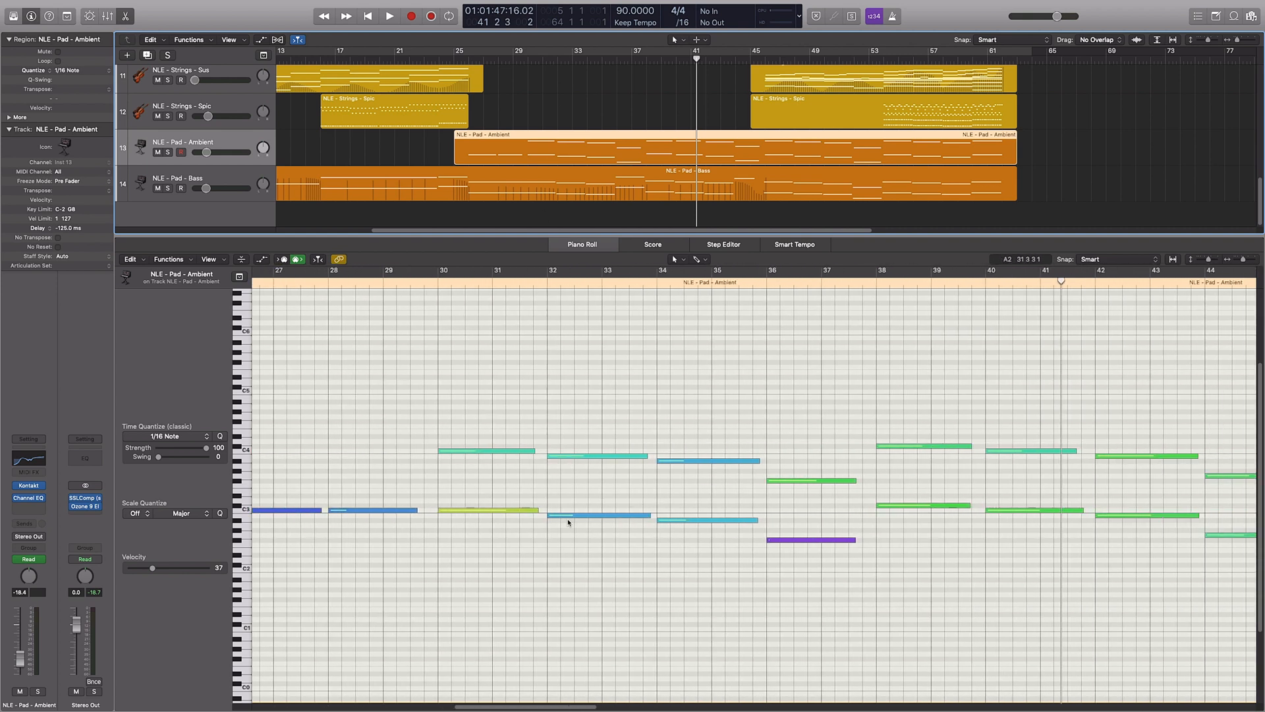
pyautogui.hscroll(3, 828, 494)
pyautogui.click(647, 195)
pyautogui.scroll(5, 674, 115)
pyautogui.scroll(-4, 674, 115)
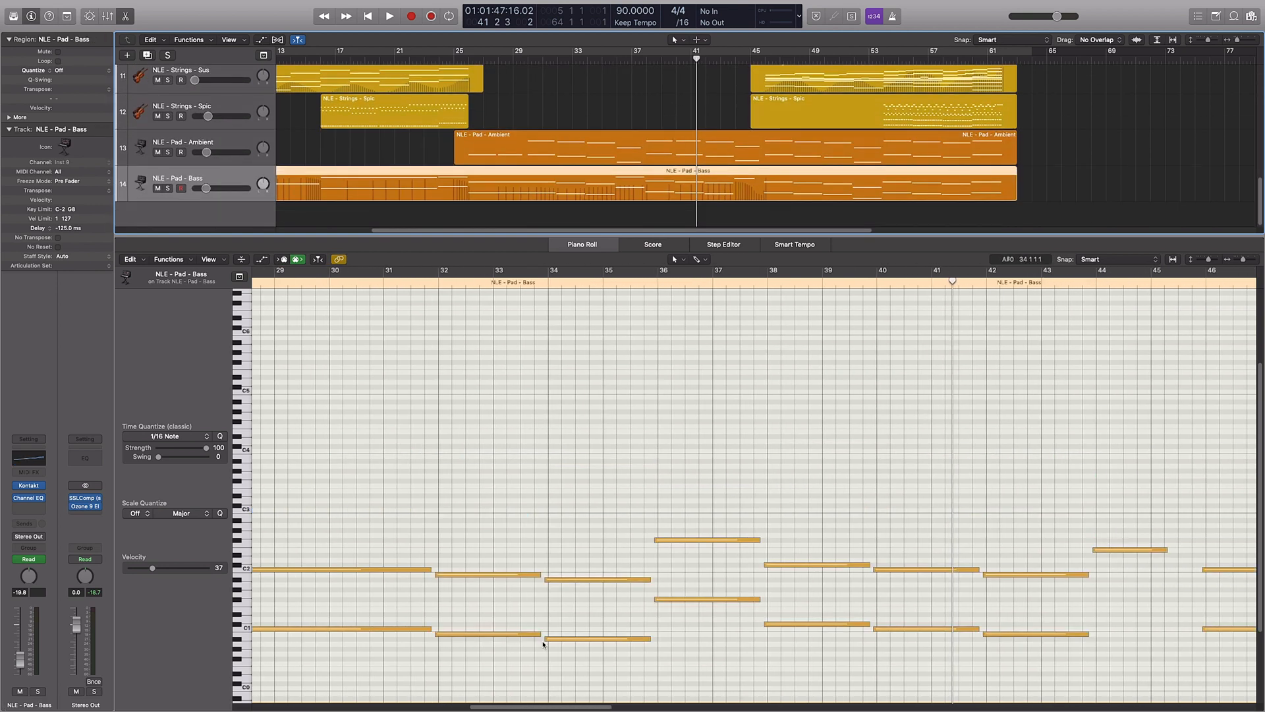
pyautogui.hscroll(5, 712, 601)
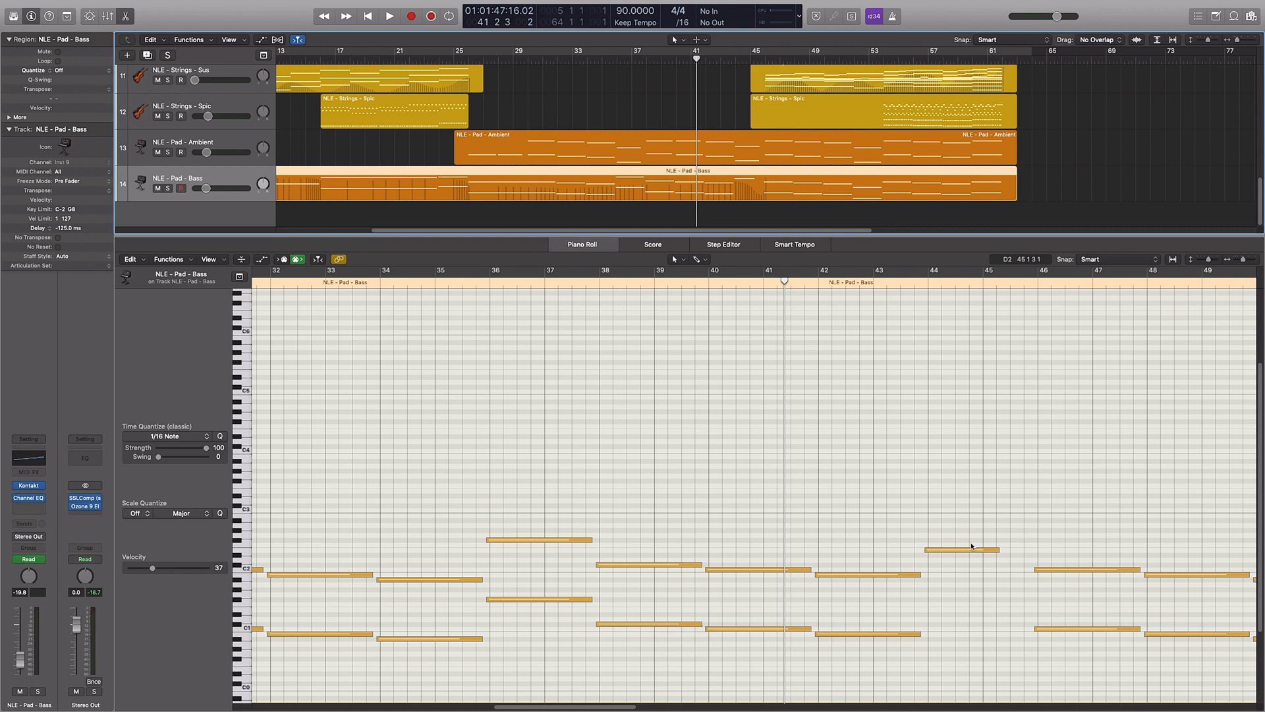
# - Audition the Pad - Ambient notes at bar 44 and place the playhead at bar 43 beat 4
pyautogui.press('Up')
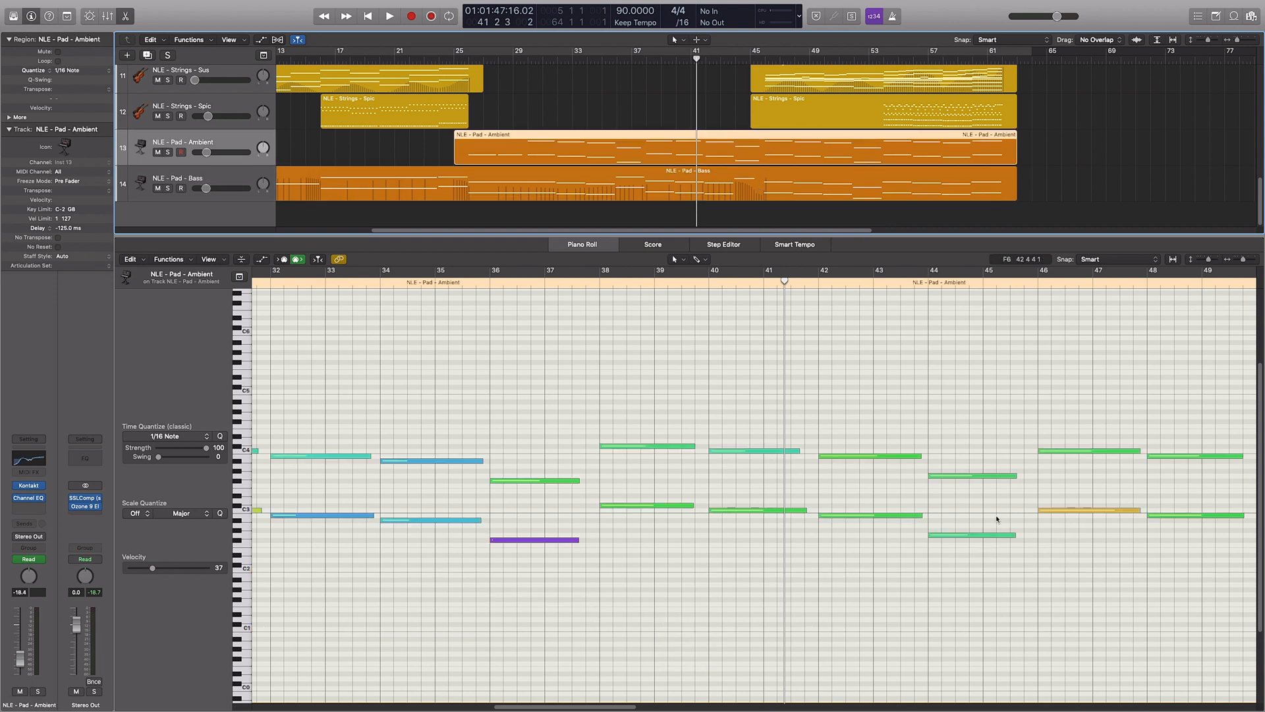
pyautogui.click(963, 536)
pyautogui.click(973, 488)
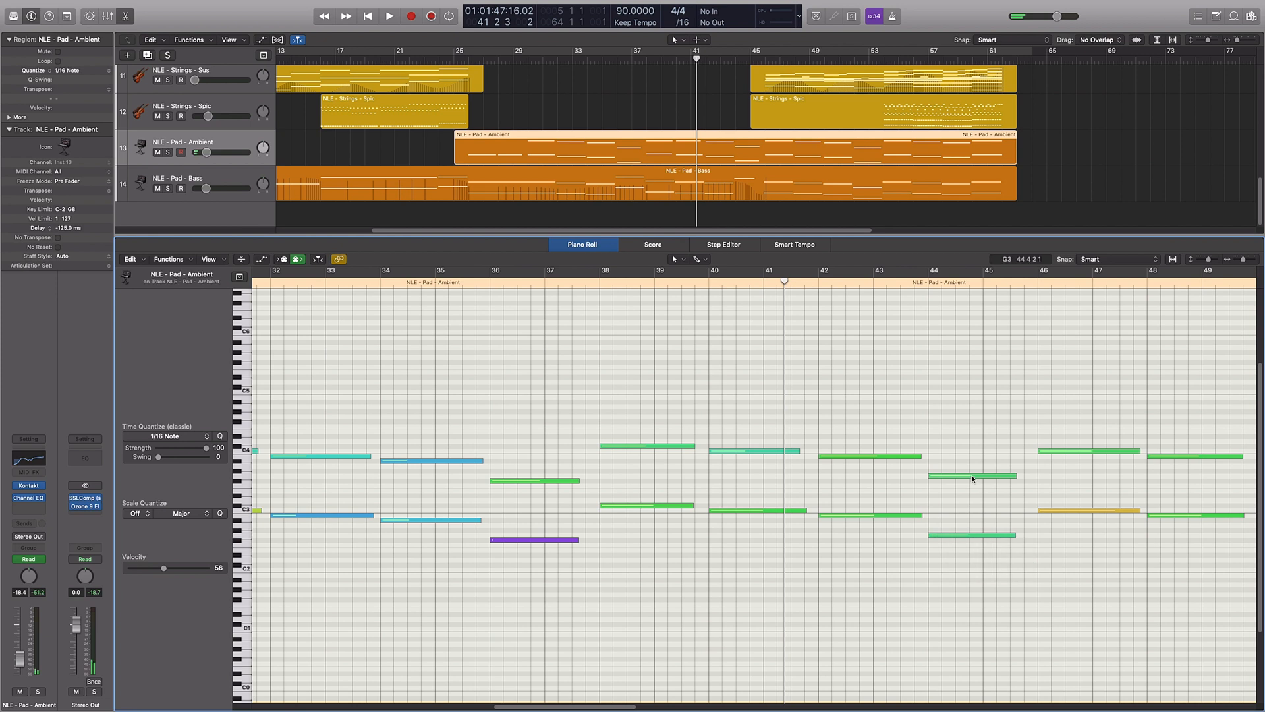
pyautogui.hscroll(10, 972, 472)
pyautogui.click(651, 281)
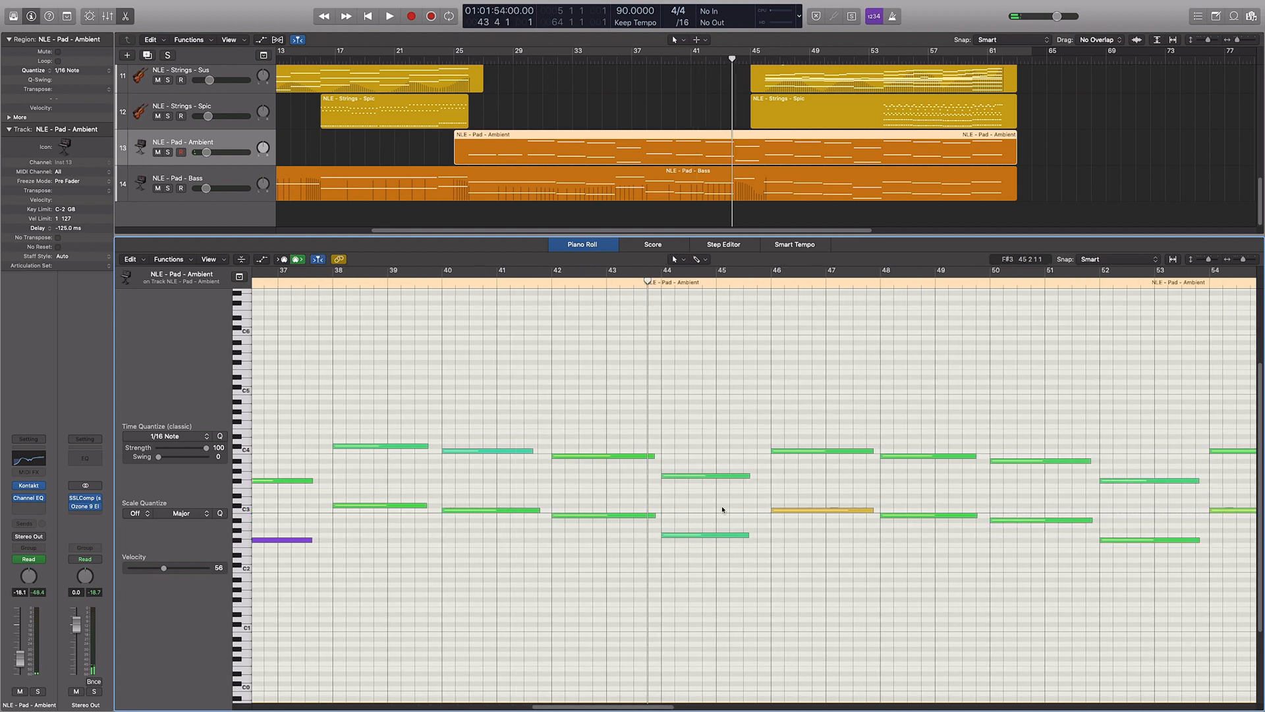
# - Open the first Brass region in the Piano Roll and audition its lowest note at bar 44
pyautogui.press('p')
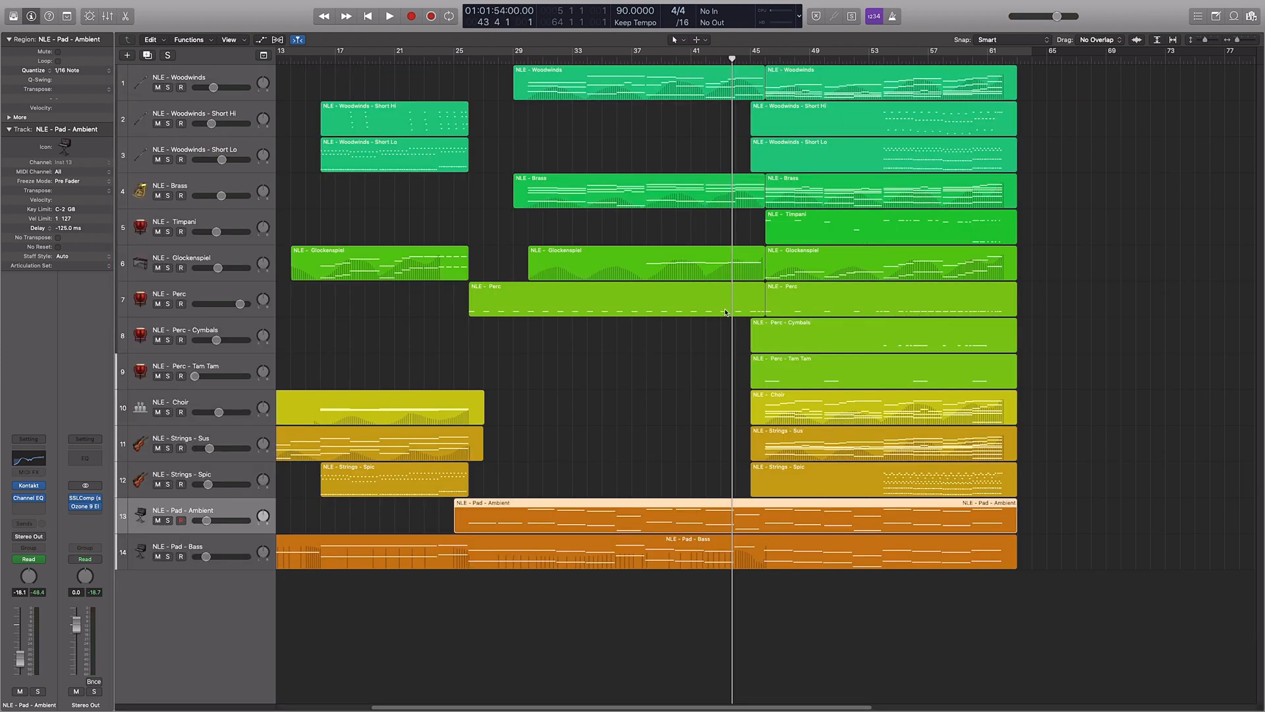
pyautogui.click(749, 178)
pyautogui.press('p')
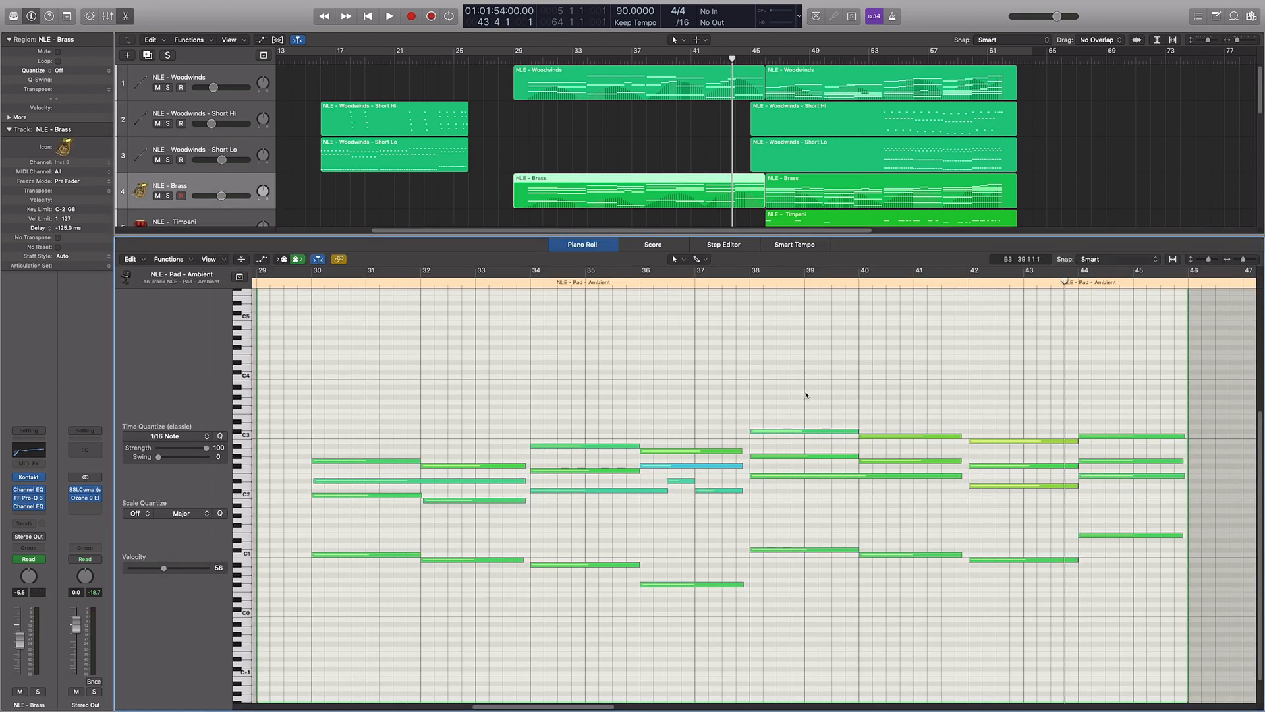
pyautogui.click(1099, 538)
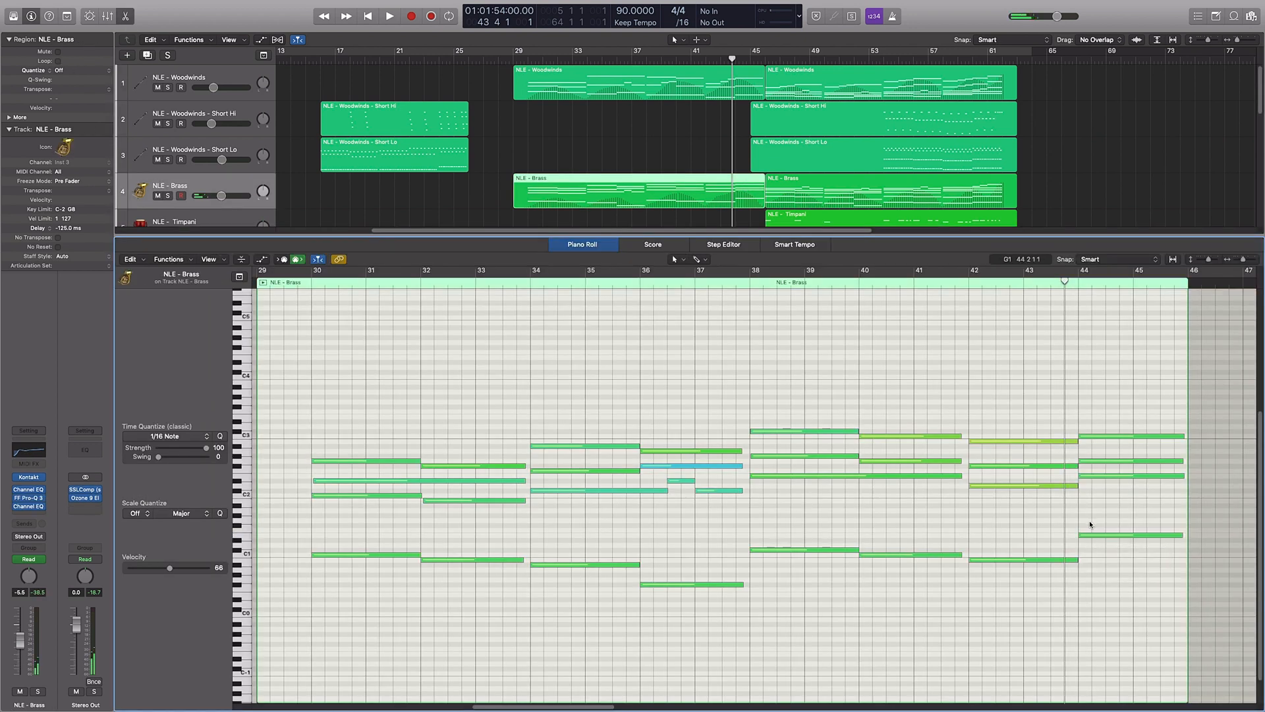
# - Show the Pad - Ambient and Pad - Bass regions together in the Piano Roll and audition their low notes at bar 44
pyautogui.press('p')
pyautogui.moveTo(730, 592); pyautogui.dragTo(722, 521)
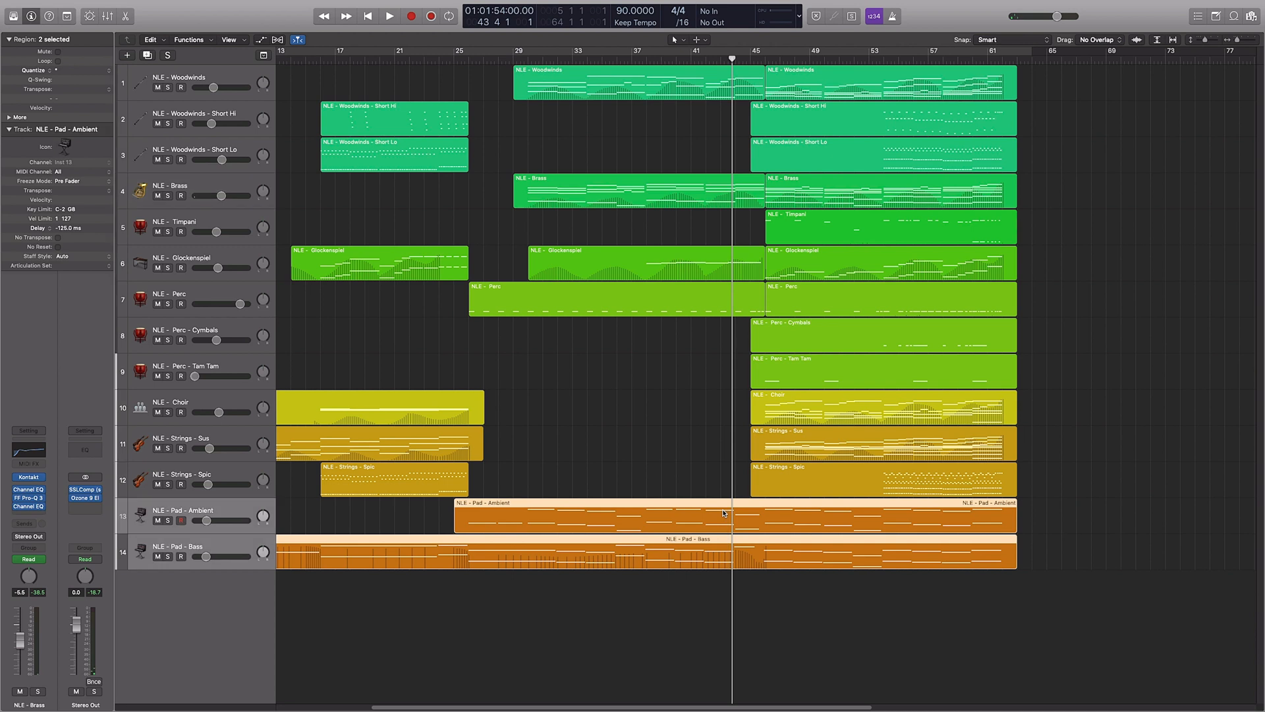
pyautogui.press('p')
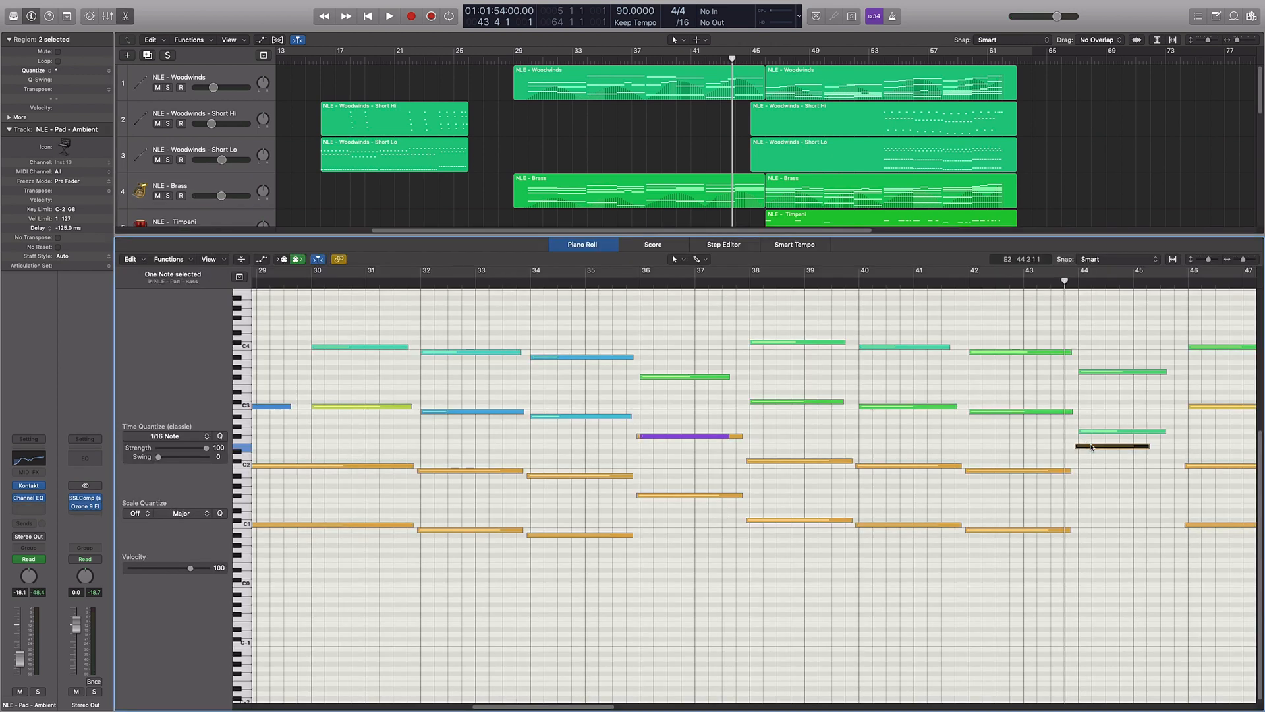
pyautogui.click(1088, 439)
pyautogui.click(1087, 417)
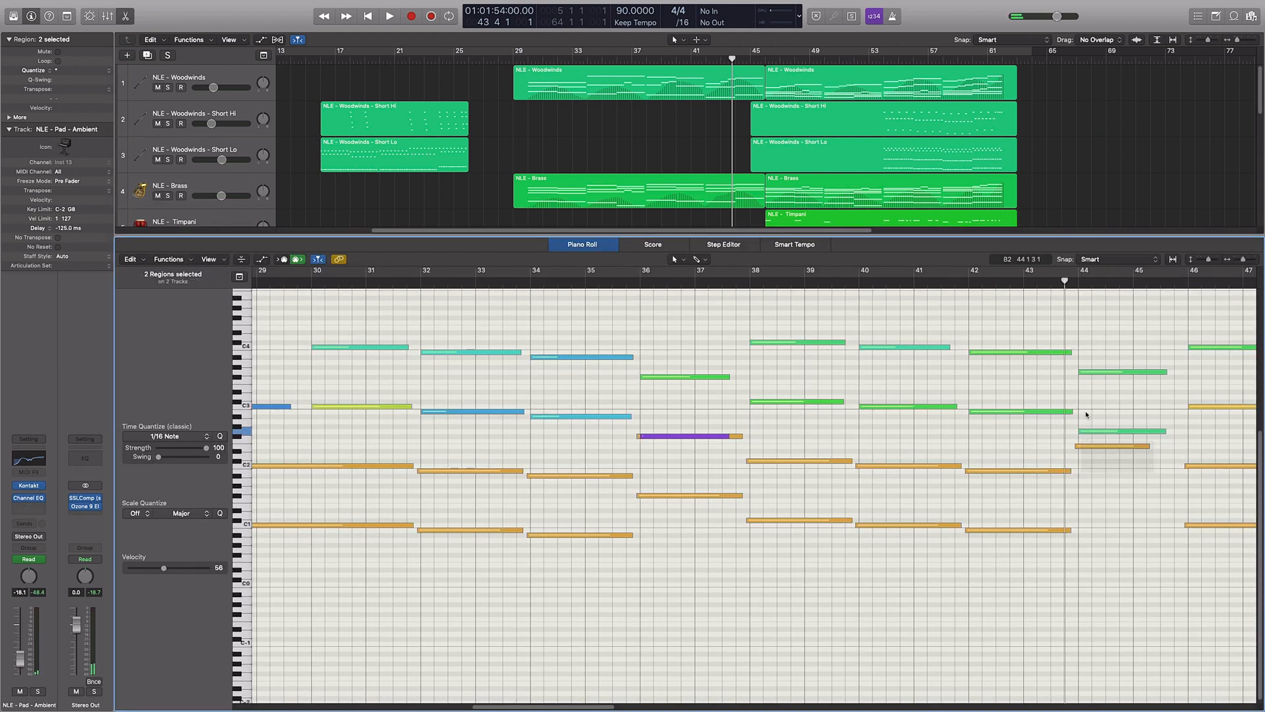
# - Show the first Woodwinds and Brass regions together with the Pad - Ambient and Pad - Bass regions in the Piano Roll
pyautogui.press('p')
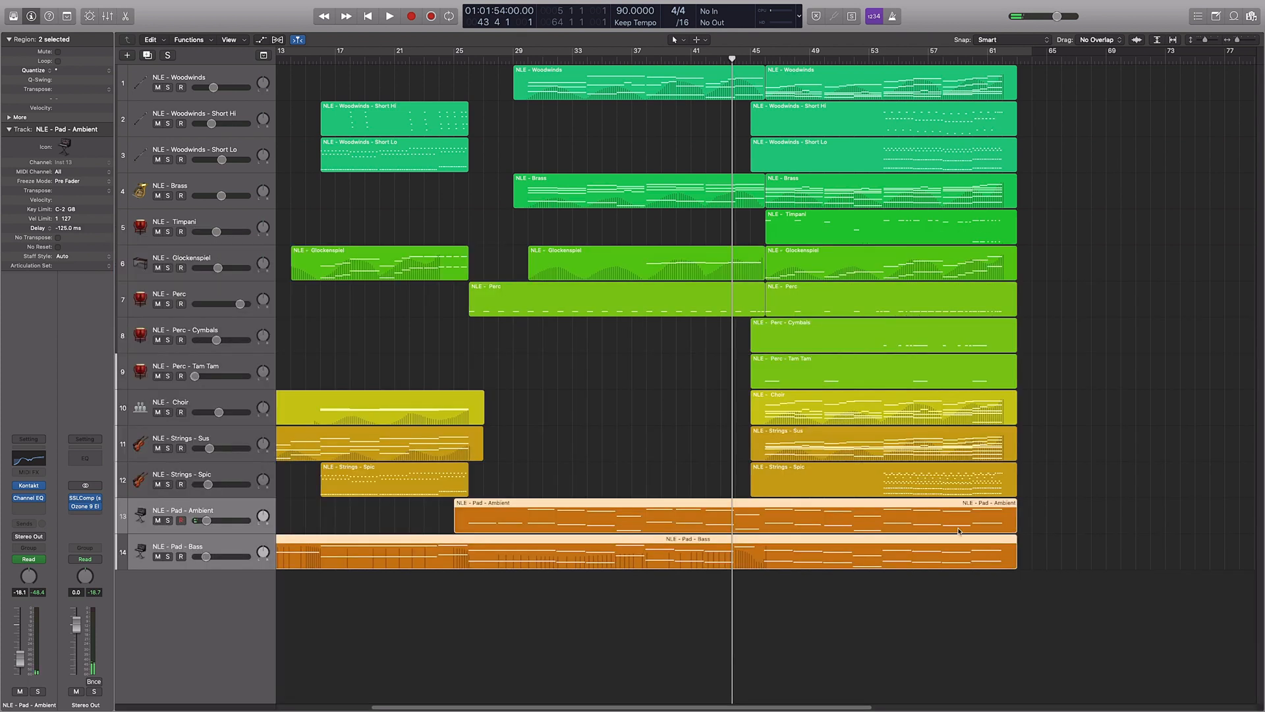
pyautogui.click(663, 635)
pyautogui.moveTo(715, 313); pyautogui.dragTo(729, 364)
pyautogui.keyDown('shift'); pyautogui.click(723, 181); pyautogui.keyUp('shift')
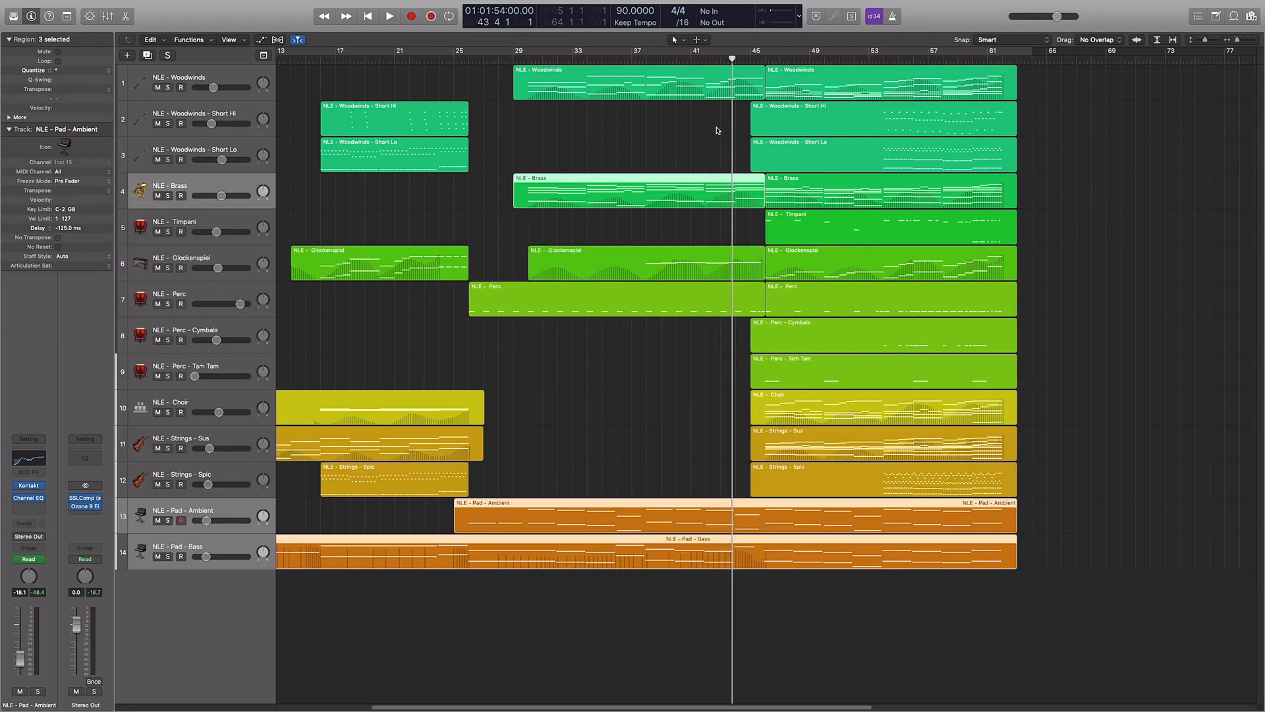
pyautogui.keyDown('shift'); pyautogui.click(709, 96); pyautogui.keyUp('shift')
pyautogui.press('p')
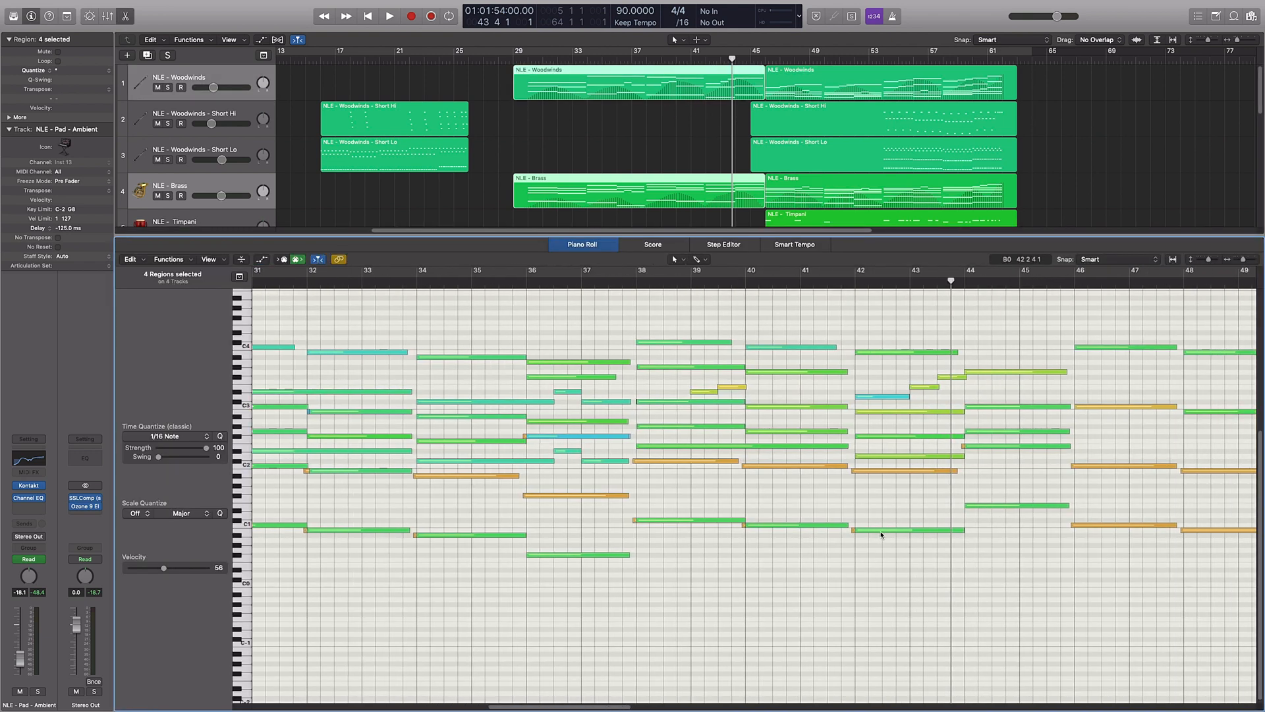
pyautogui.moveTo(884, 533)
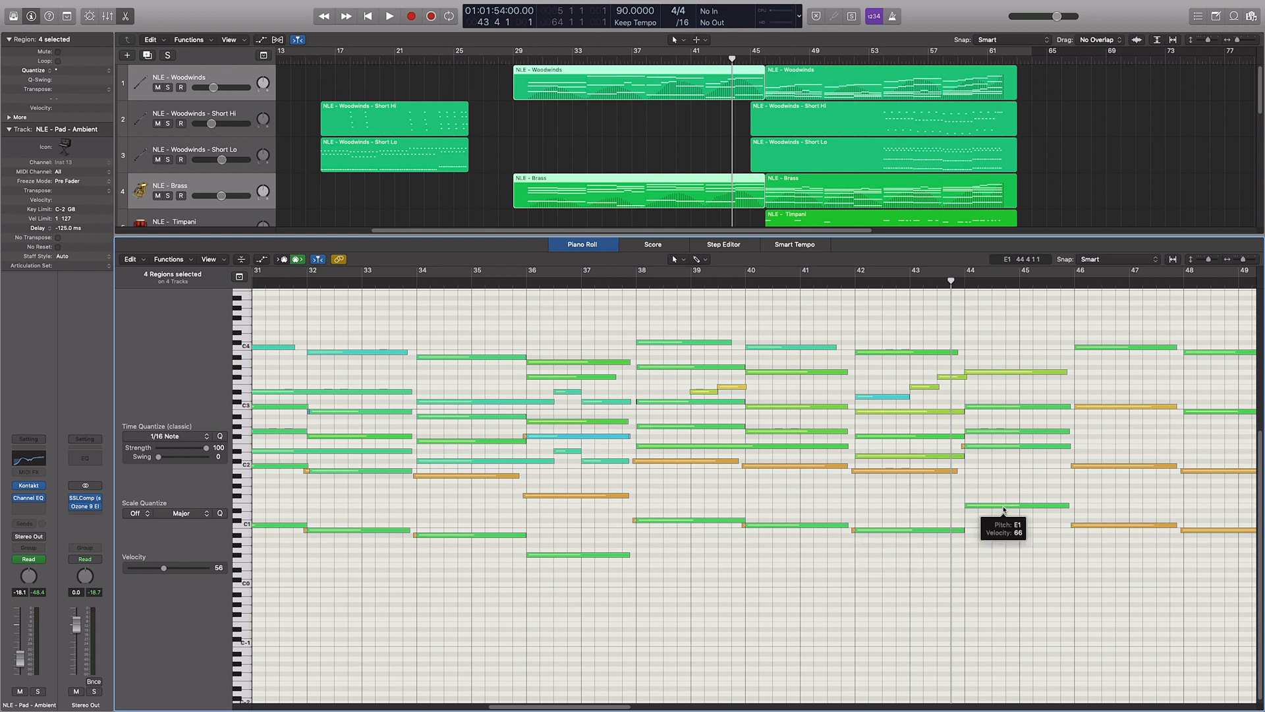
# - Play the layered woodwind, brass and pad notes from the start of bar 42
pyautogui.hscroll(5, 988, 508)
pyautogui.hscroll(3, 941, 489)
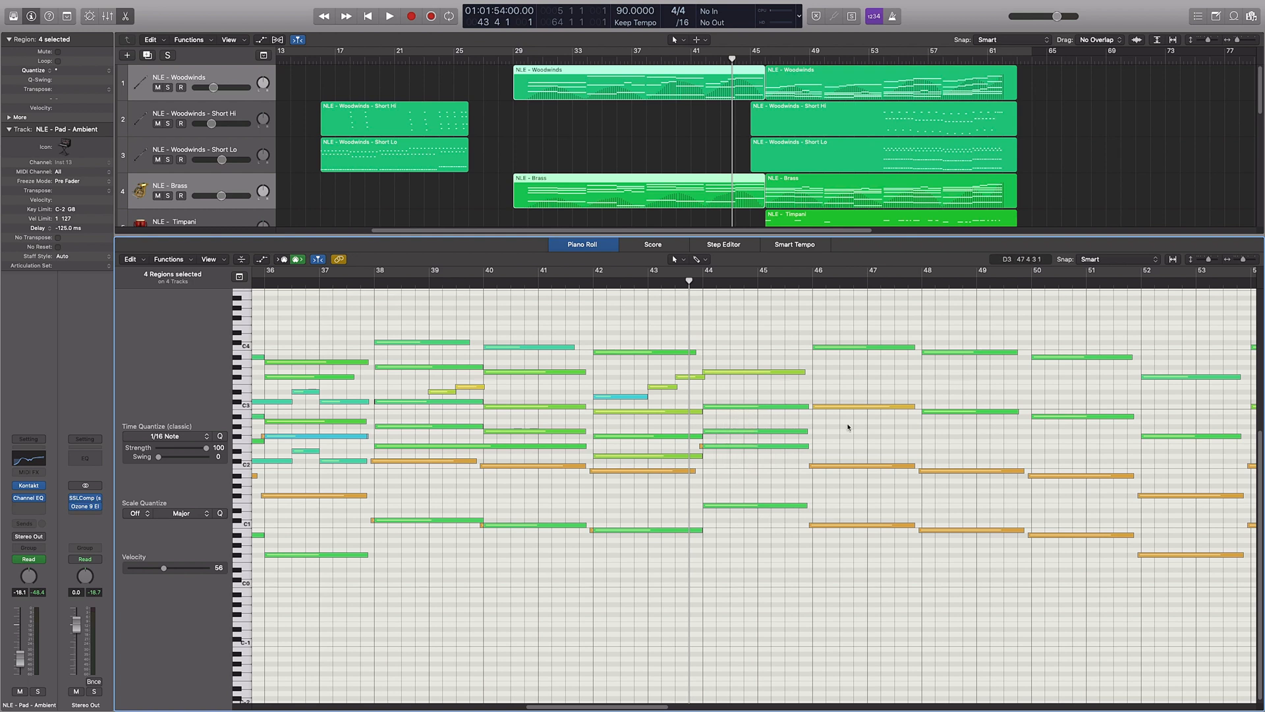
pyautogui.hscroll(5, 833, 658)
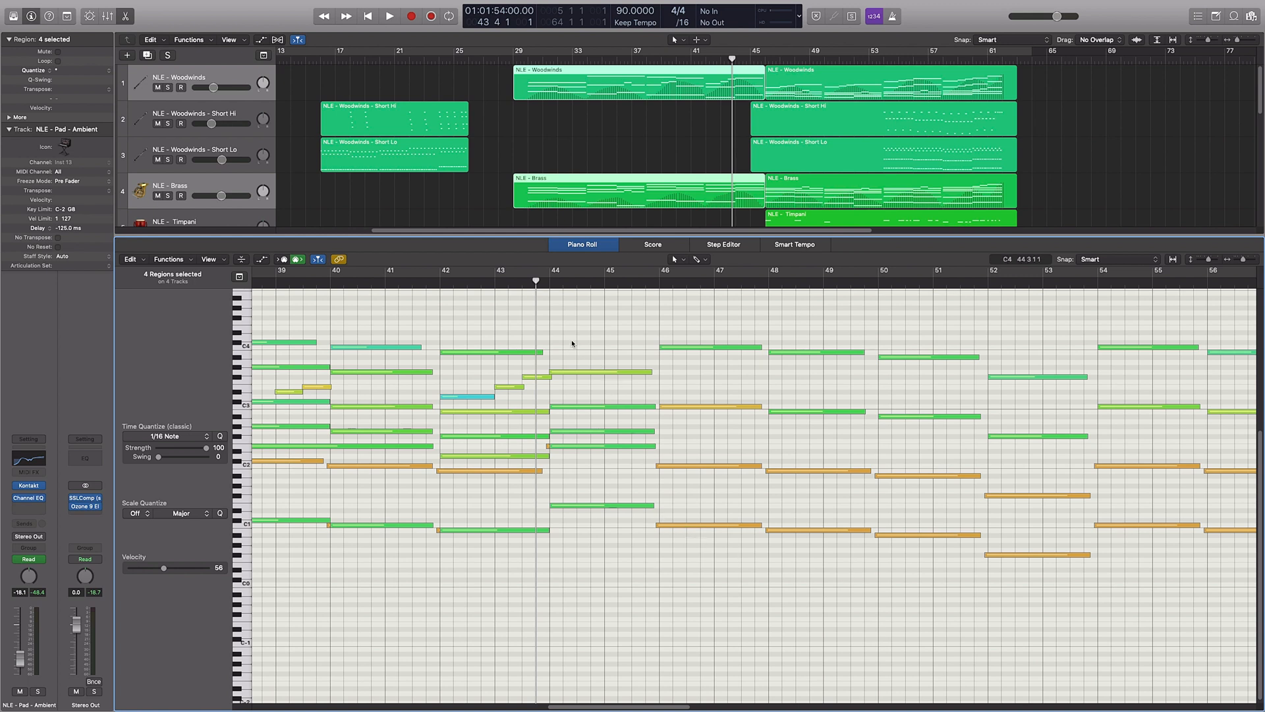
pyautogui.click(443, 284)
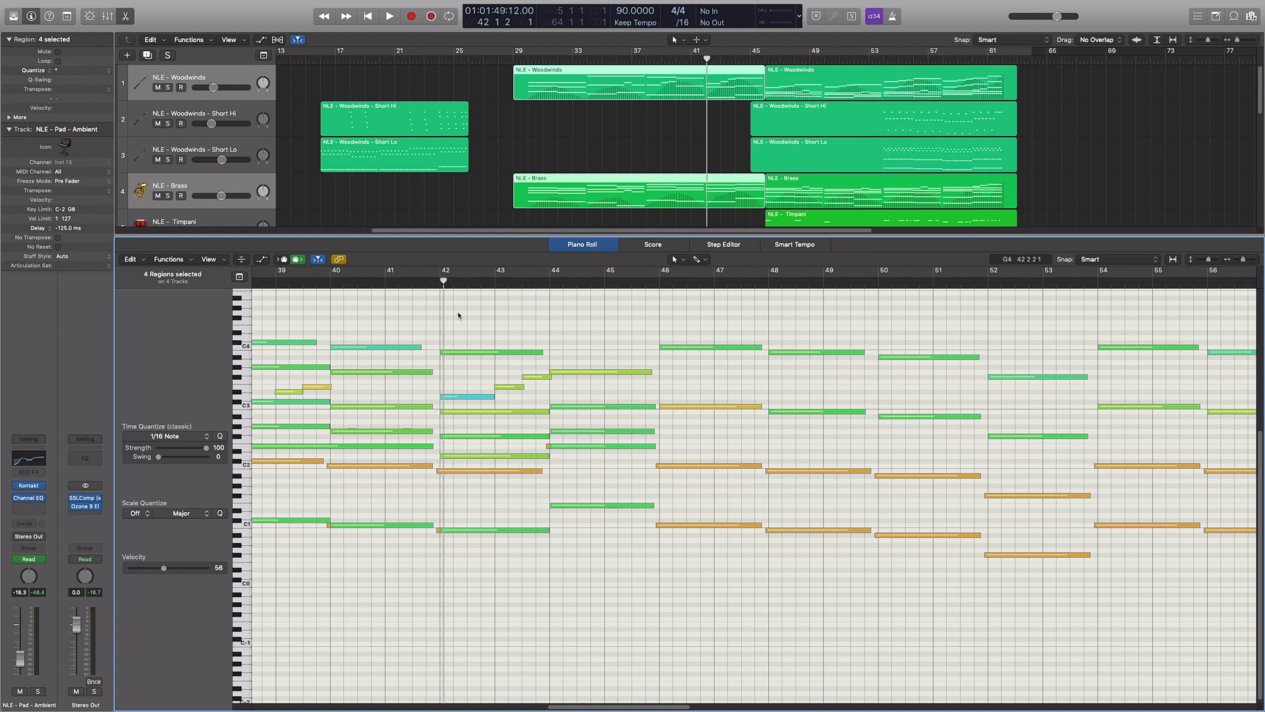
pyautogui.press('space')
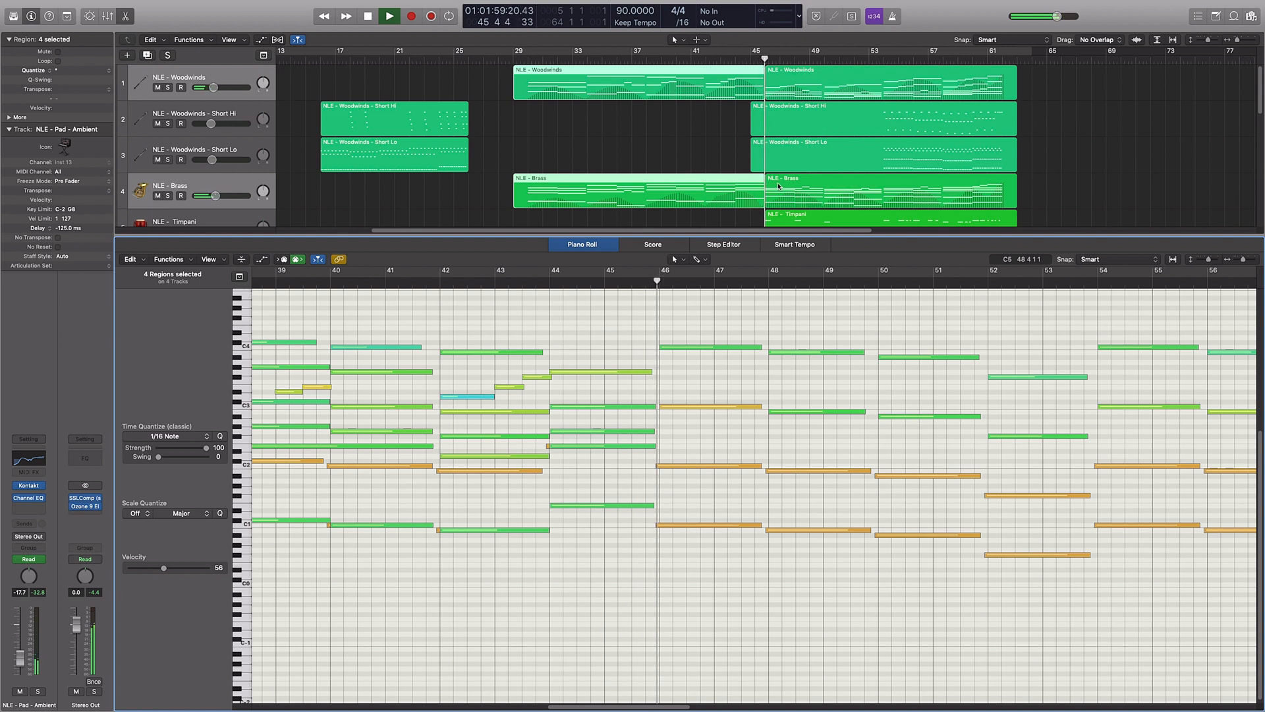
# - Add the second Woodwinds and Brass regions and the last Glockenspiel, Choir and Strings - Sus regions to the Piano Roll display
pyautogui.keyDown('shift'); pyautogui.click(787, 84); pyautogui.keyUp('shift')
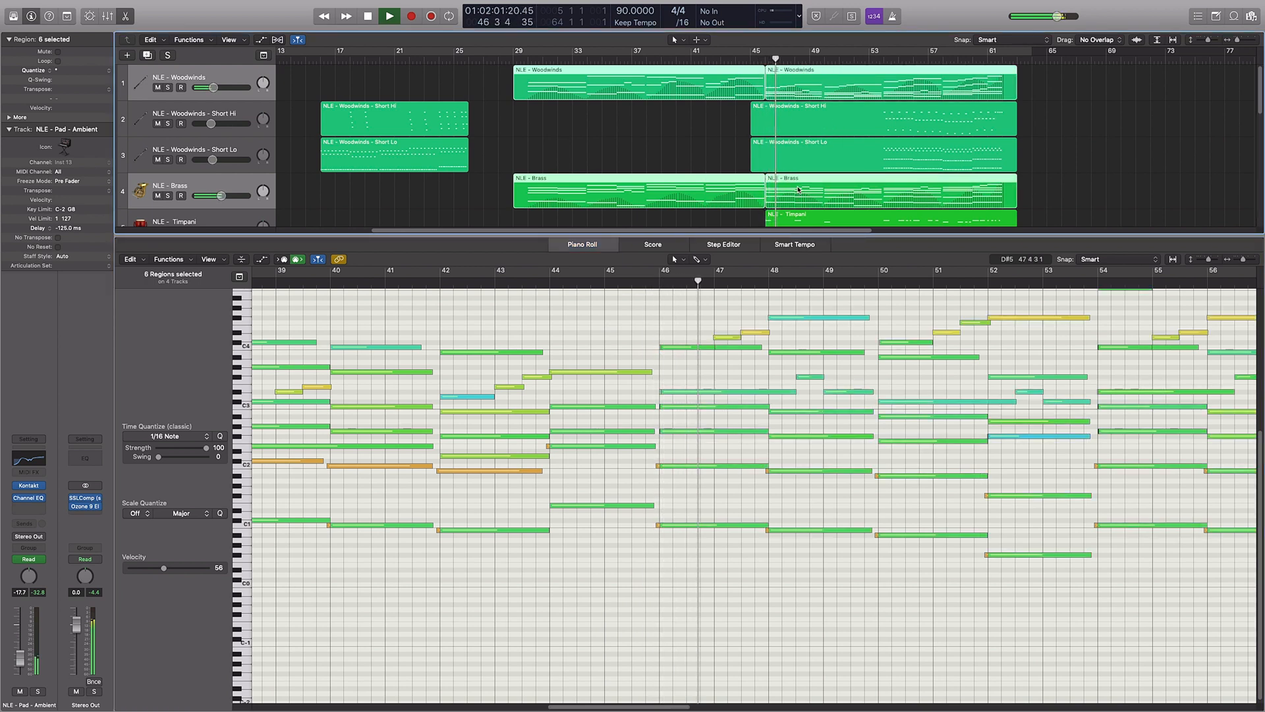
pyautogui.scroll(-4, 791, 145)
pyautogui.keyDown('shift'); pyautogui.click(802, 182); pyautogui.keyUp('shift')
pyautogui.scroll(-4, 805, 174)
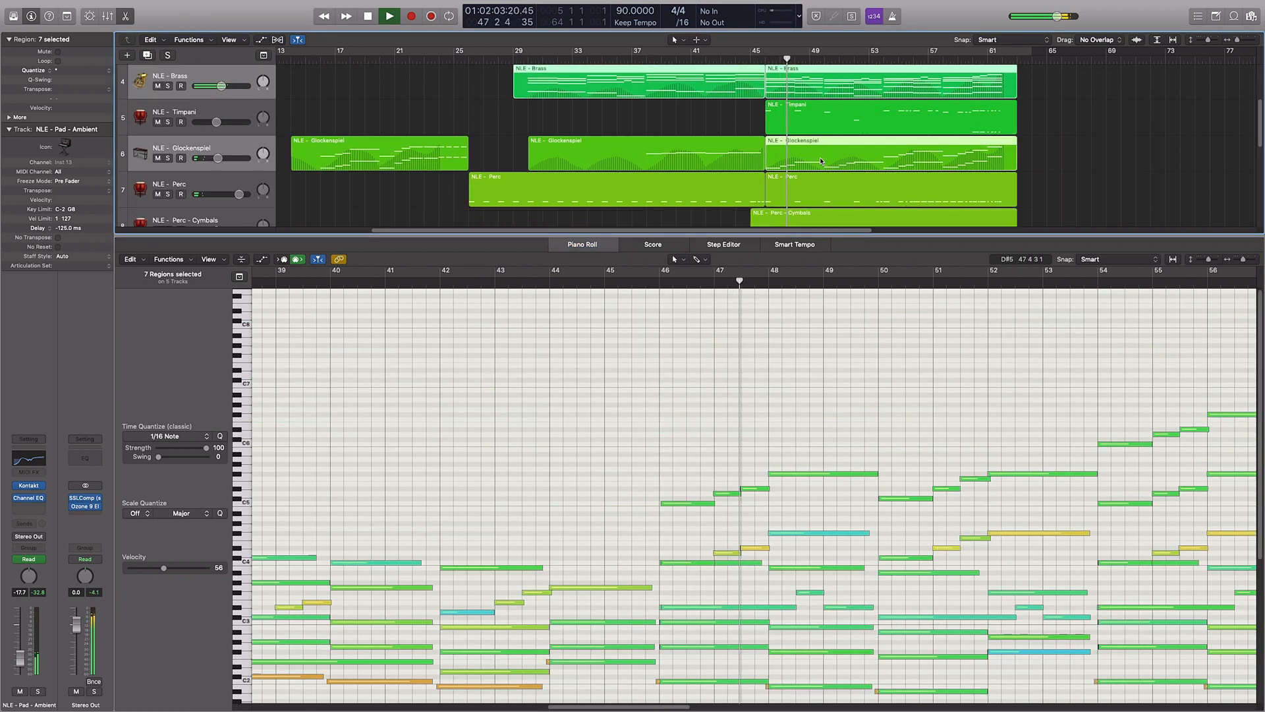
pyautogui.keyDown('shift'); pyautogui.click(819, 156); pyautogui.keyUp('shift')
pyautogui.keyDown('shift'); pyautogui.click(820, 157); pyautogui.keyUp('shift')
pyautogui.keyDown('shift'); pyautogui.click(823, 194); pyautogui.keyUp('shift')
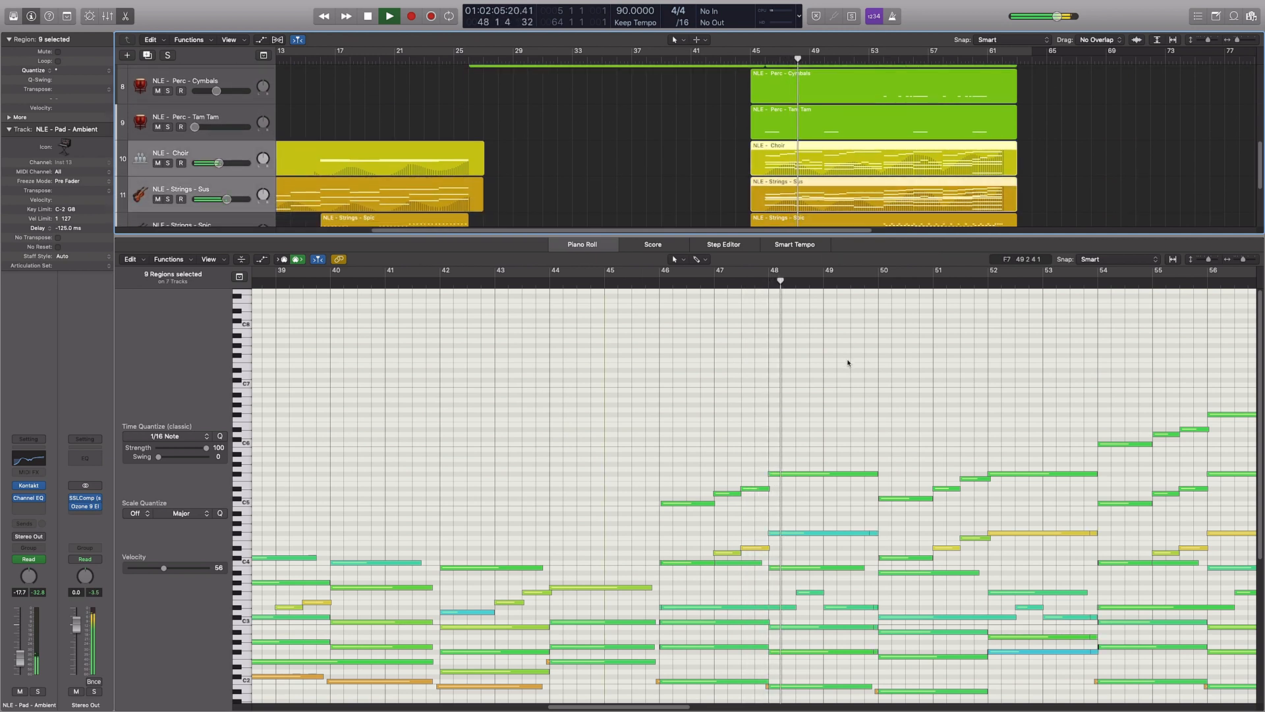
# - Follow the layered notes during playback with the whole passage up to bar 62 in view, and stop at bar 50
pyautogui.scroll(-4, 842, 364)
pyautogui.scroll(-1, 841, 366)
pyautogui.hscroll(3, 838, 367)
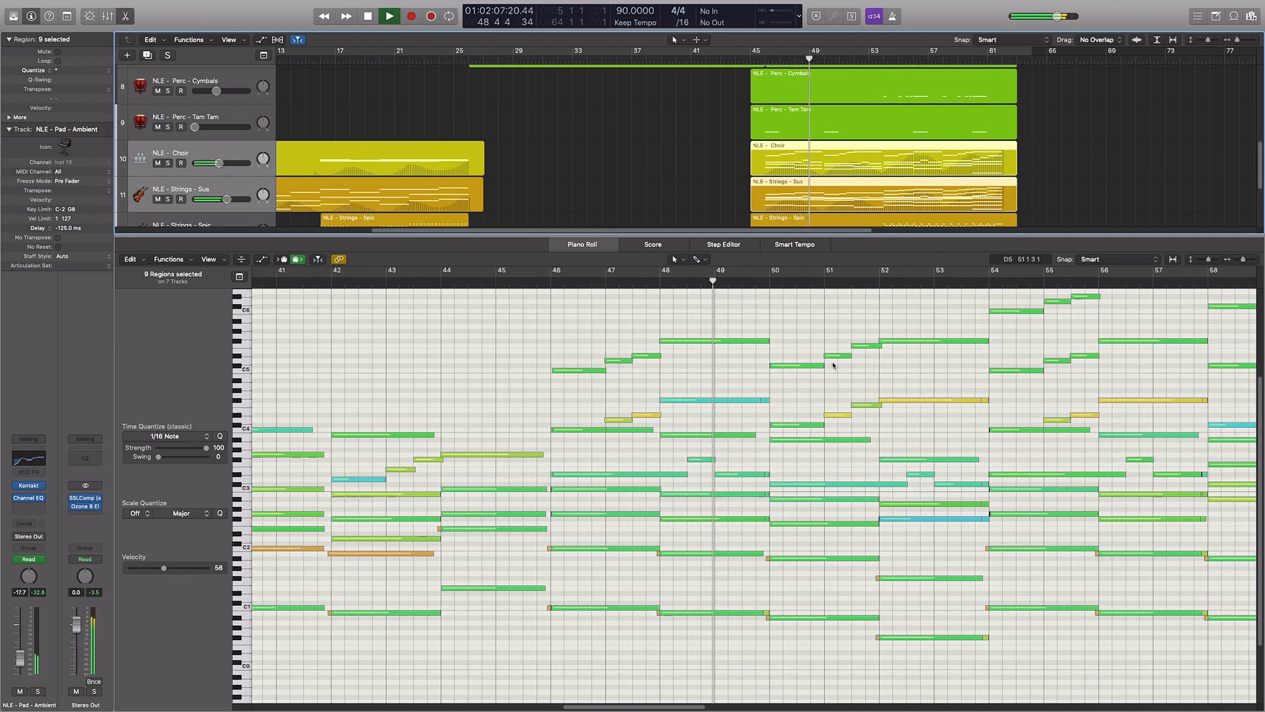
pyautogui.press('super+Left')
pyautogui.press('super+Left')
pyautogui.press('super+Left')
pyautogui.press('super+Left')
pyautogui.press('super+Left')
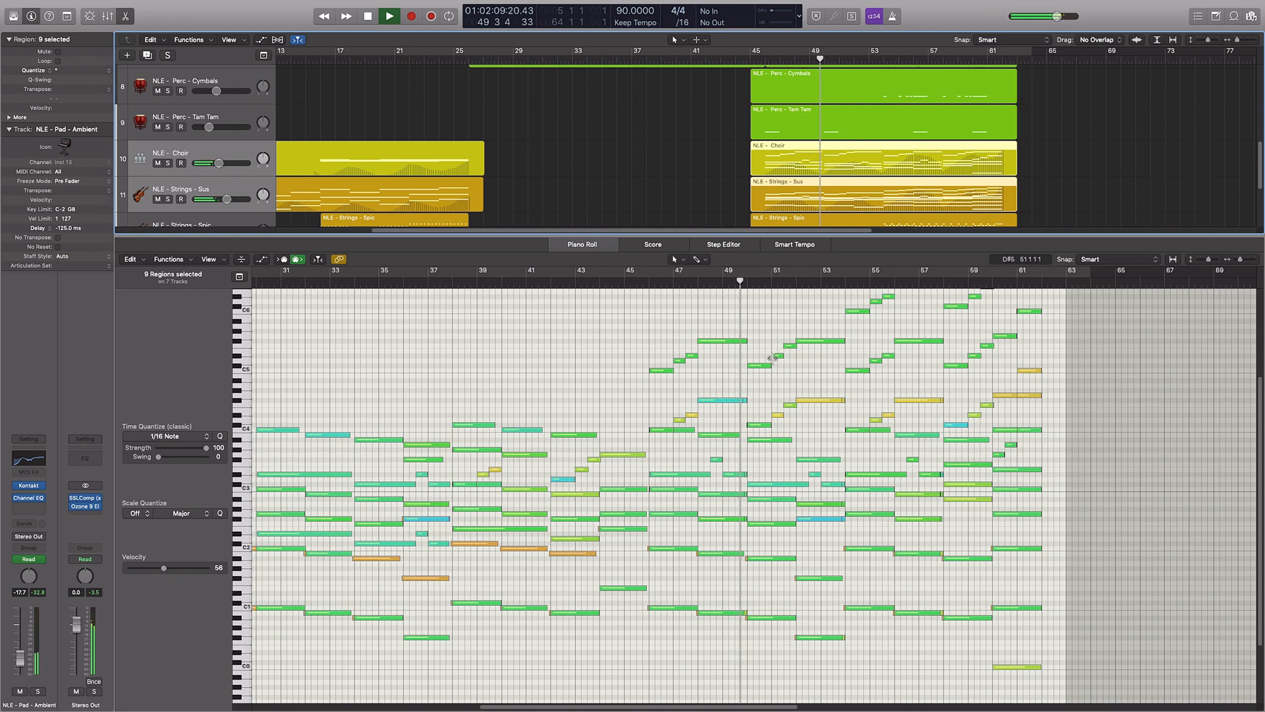
pyautogui.press('space')
# - Select all regions of the arrangement to show every track's notes together in the Piano Roll
pyautogui.scroll(1, 642, 399)
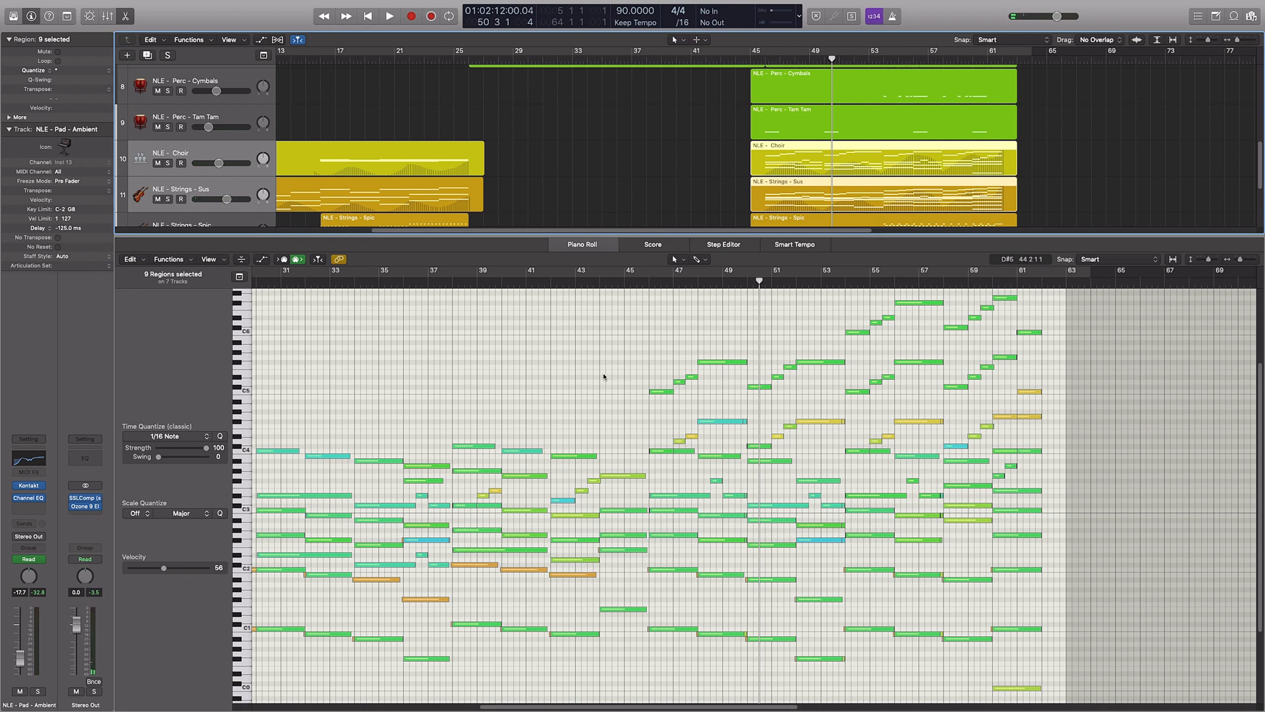
pyautogui.press('super+Left')
pyautogui.hscroll(-2, 518, 125)
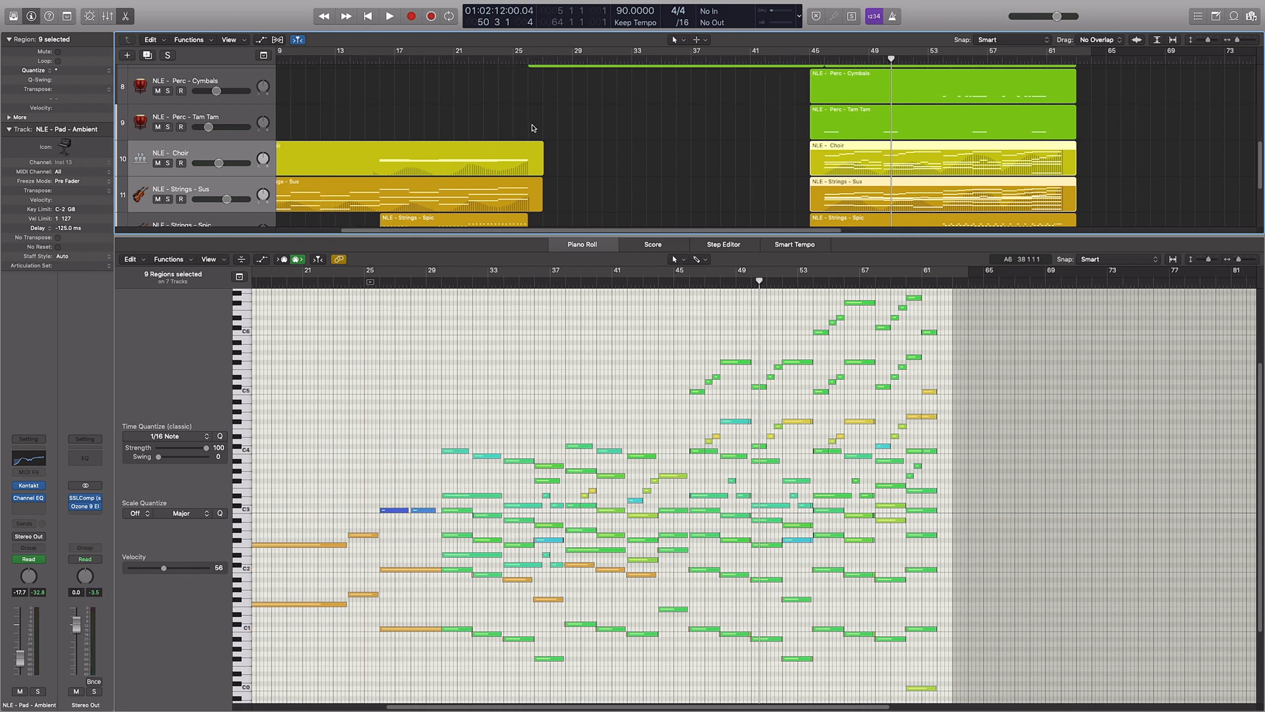
pyautogui.press('super+a')
pyautogui.click(661, 332)
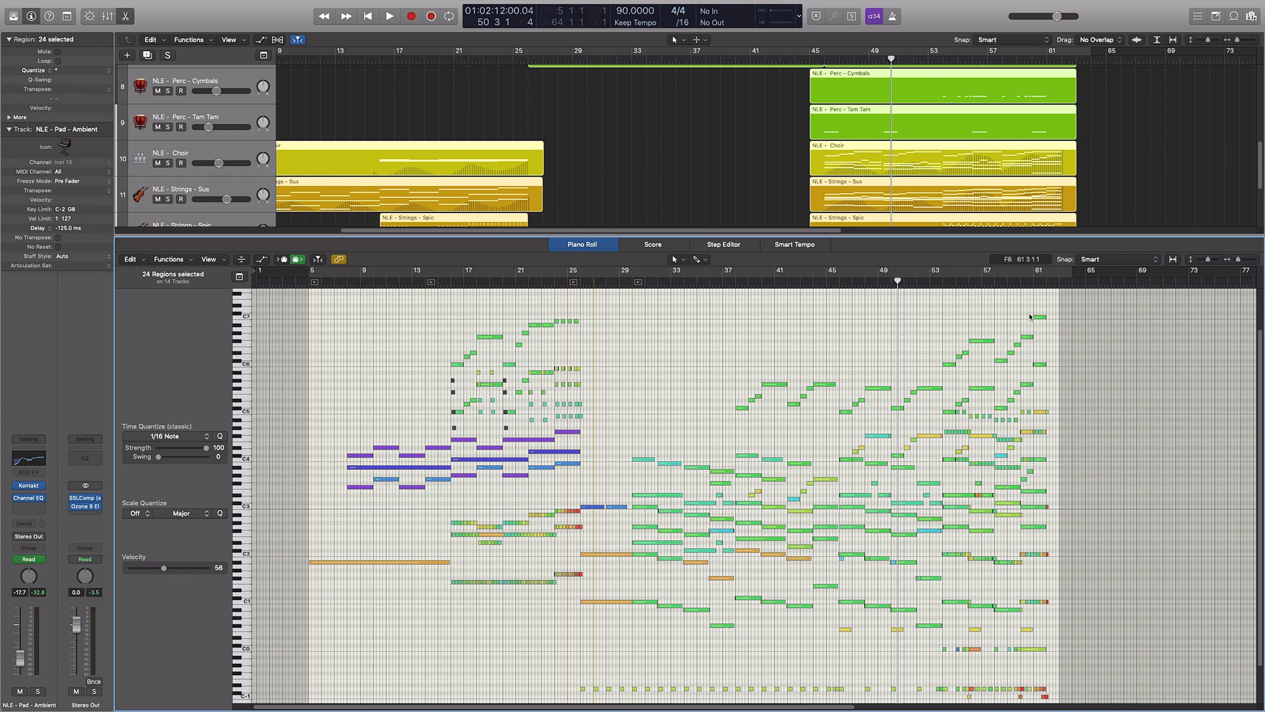
# - Examine the combined notes of all tracks from bar 46 to bar 62 and place the playhead at bar 53 beat 4
pyautogui.hscroll(10, 956, 514)
pyautogui.press('super+Right')
pyautogui.press('super+Right')
pyautogui.press('super+Right')
pyautogui.scroll(-2, 924, 468)
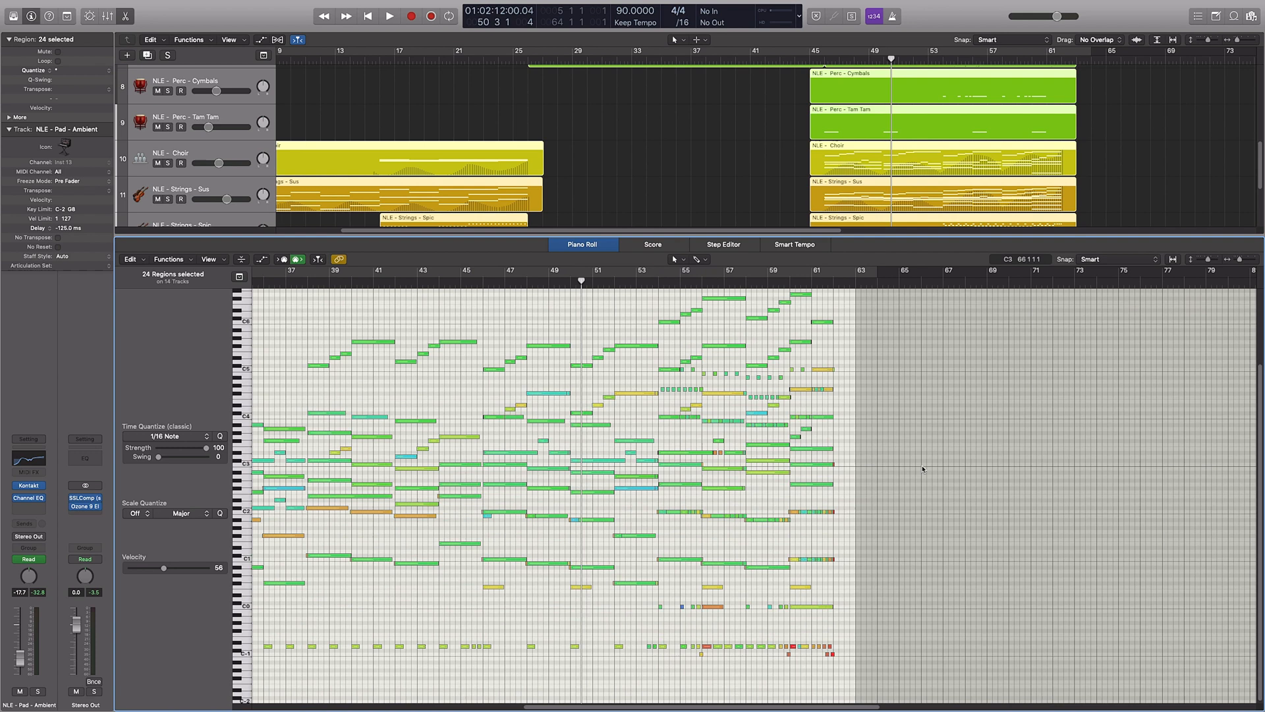
pyautogui.press('super+Right')
pyautogui.press('super+Right')
pyautogui.scroll(5, 732, 422)
pyautogui.hscroll(2, 725, 395)
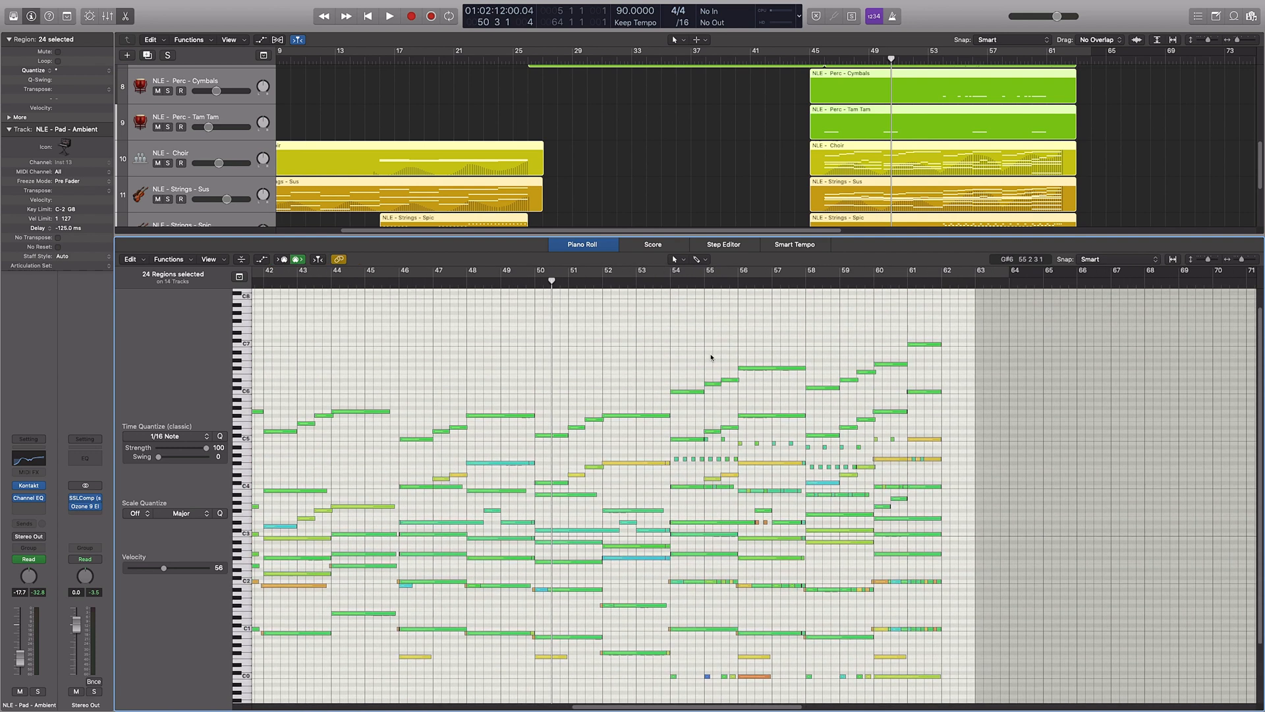
pyautogui.click(665, 288)
pyautogui.scroll(-4, 723, 342)
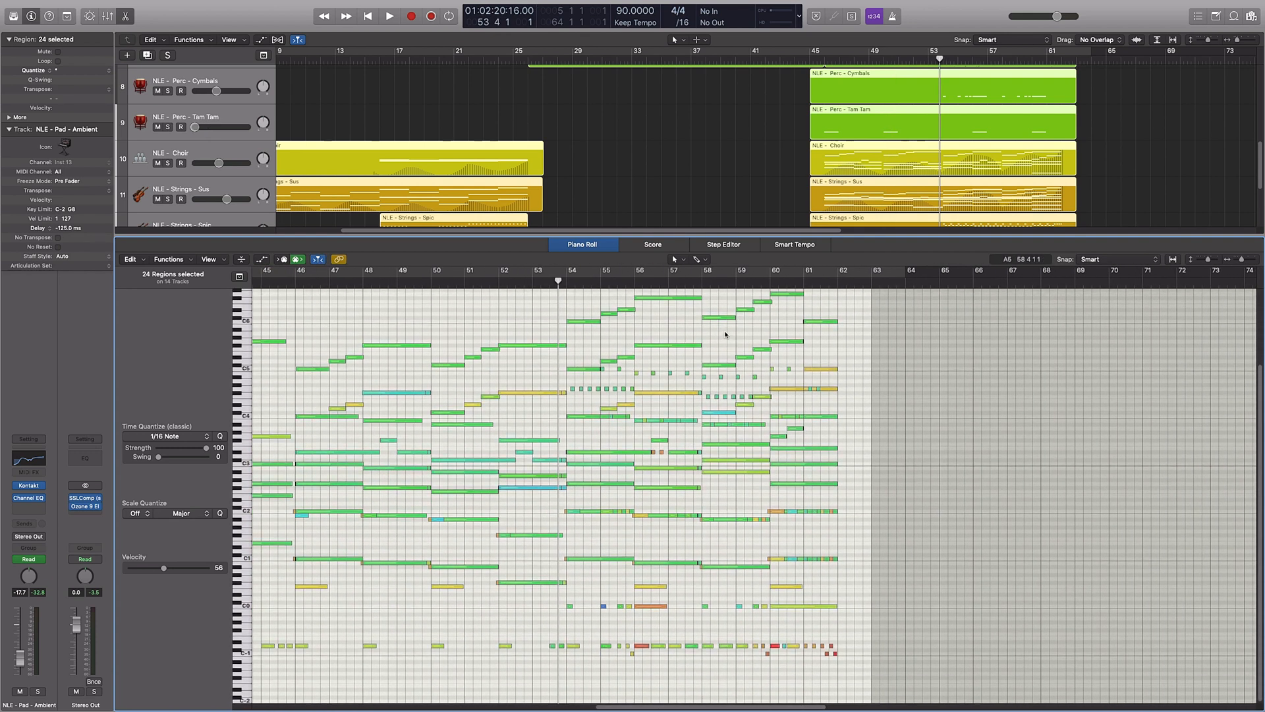
# - Show the Modulation automation of all regions below the notes and examine its curves from bar 52 to bar 62
pyautogui.press('a')
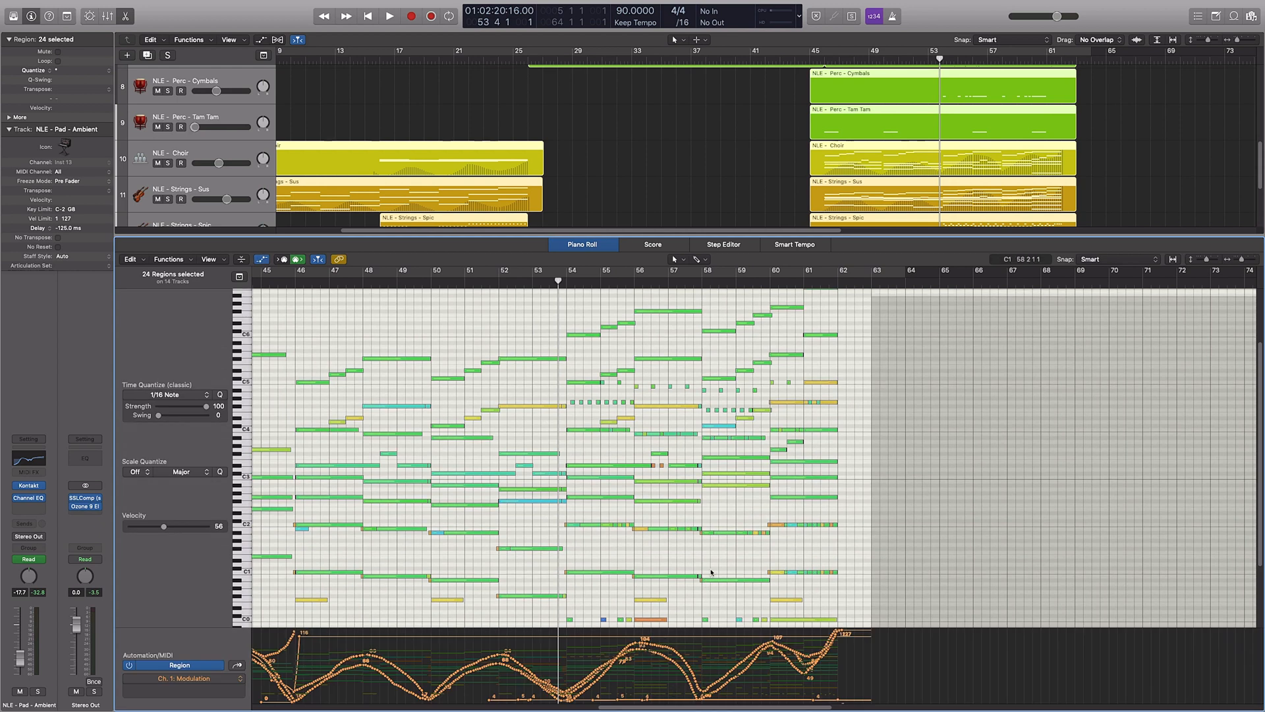
pyautogui.press('super+Right')
pyautogui.press('super+Right')
pyautogui.press('super+Right')
pyautogui.press('super+Left')
pyautogui.hscroll(4, 737, 548)
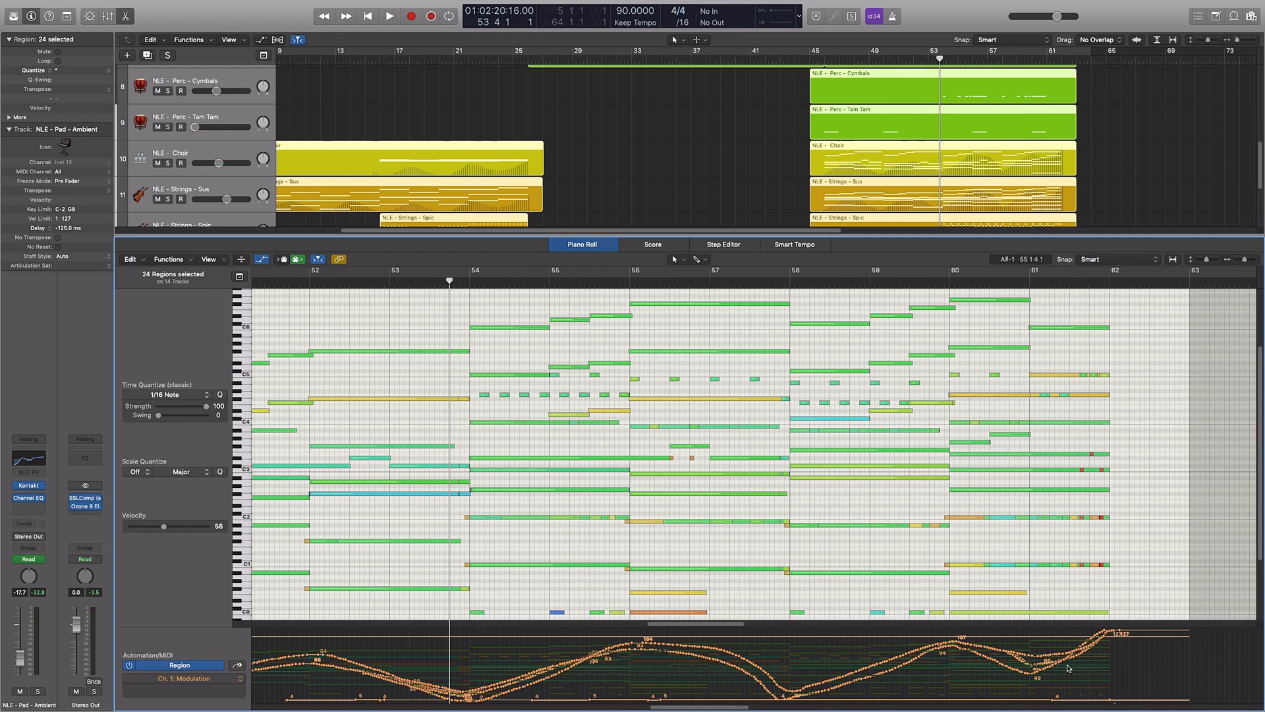
# - Show only the last Choir region in the Piano Roll with its Modulation curve, from bar 50 onward
pyautogui.click(814, 165)
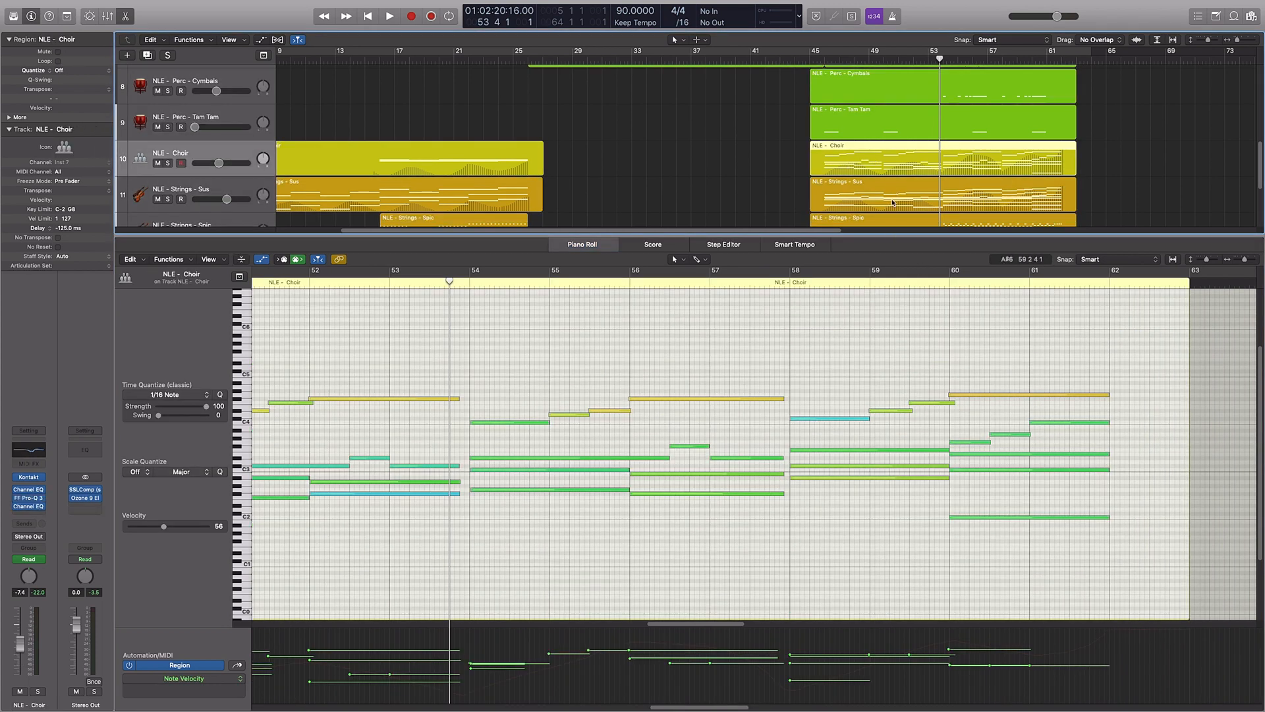
pyautogui.click(561, 558)
pyautogui.press('ctrl+super+m')
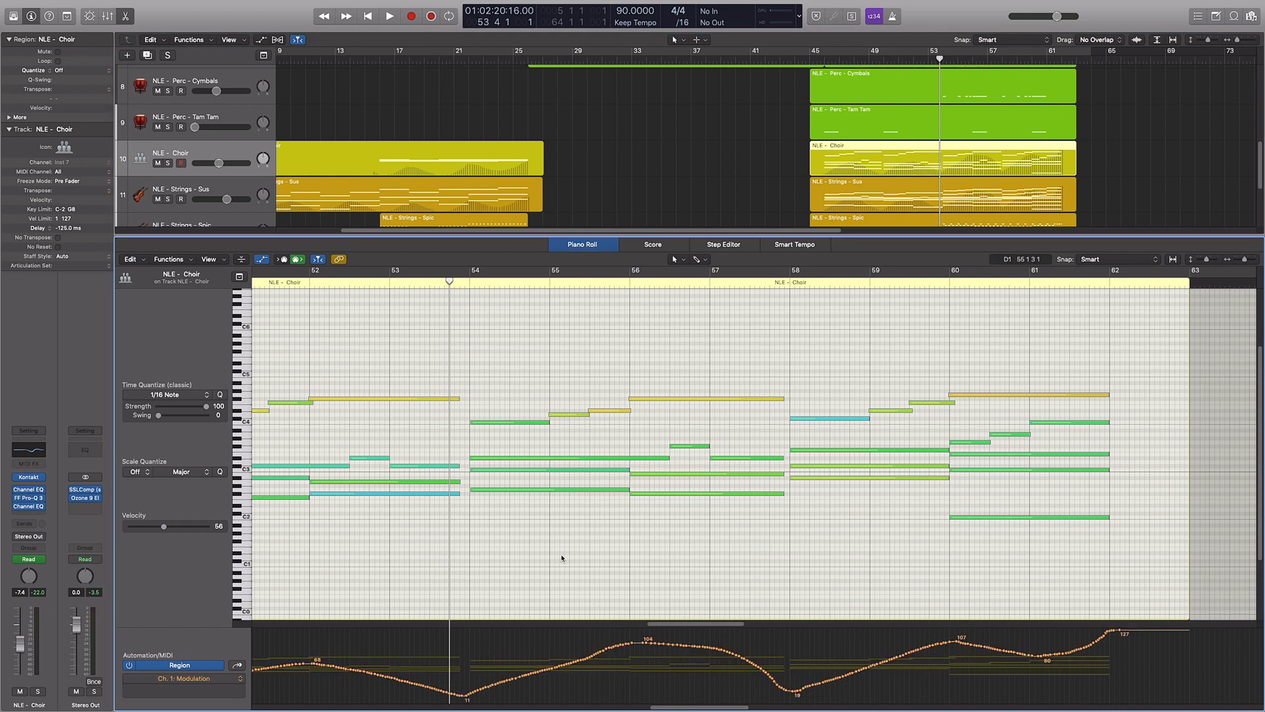
pyautogui.hscroll(-6, 766, 540)
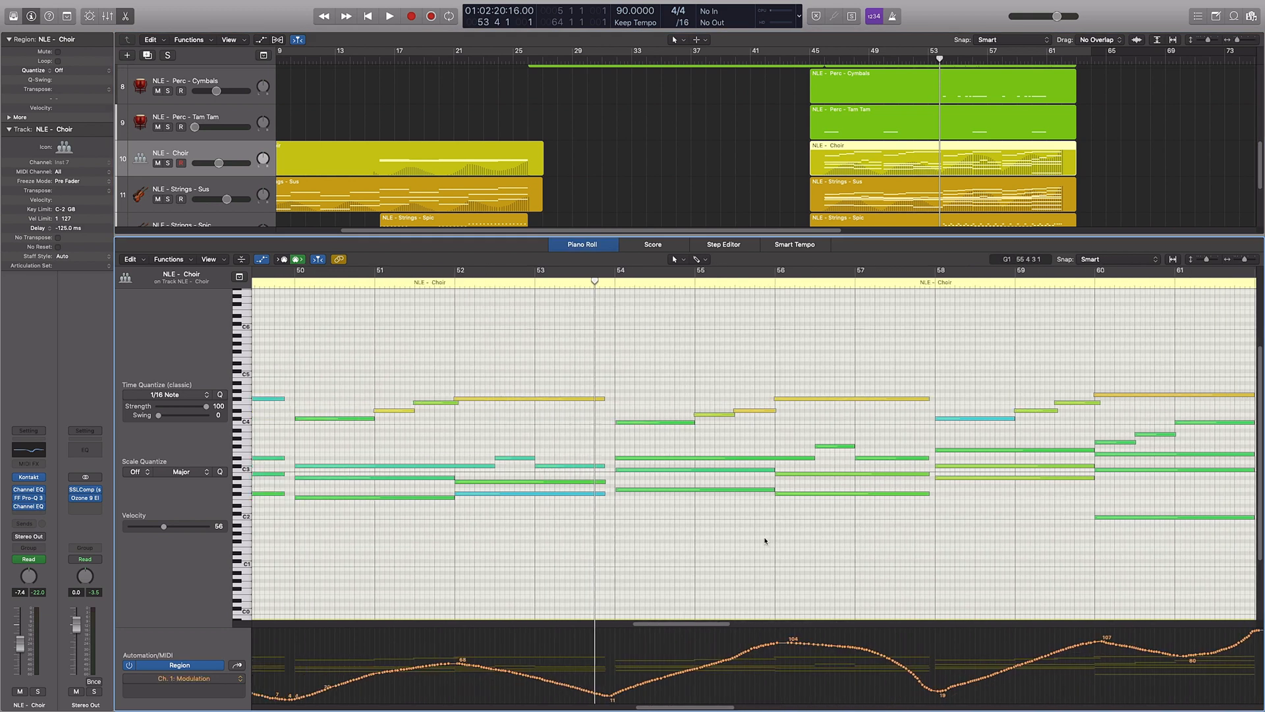
# - Play the arrangement from bar 45, beat 4 with the Choir track muted and the note editor closed
pyautogui.press('super+Left')
pyautogui.press('super+Left')
pyautogui.press('super+Left')
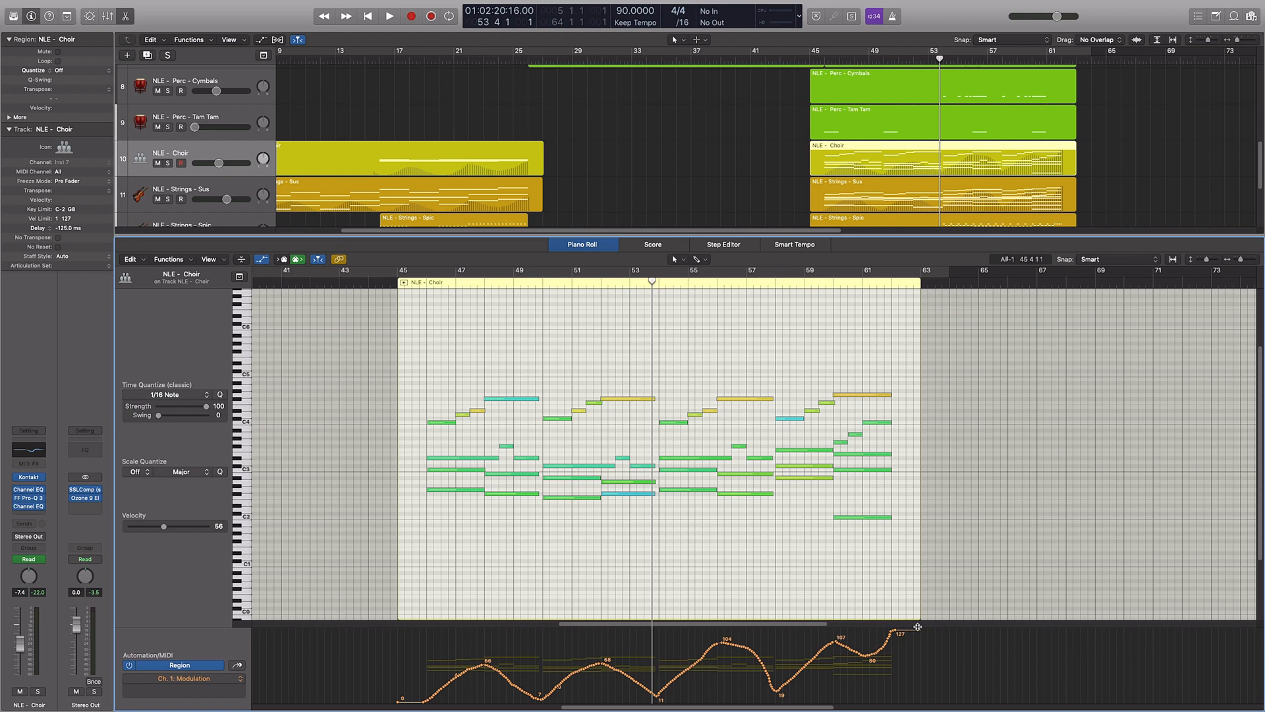
pyautogui.click(417, 287)
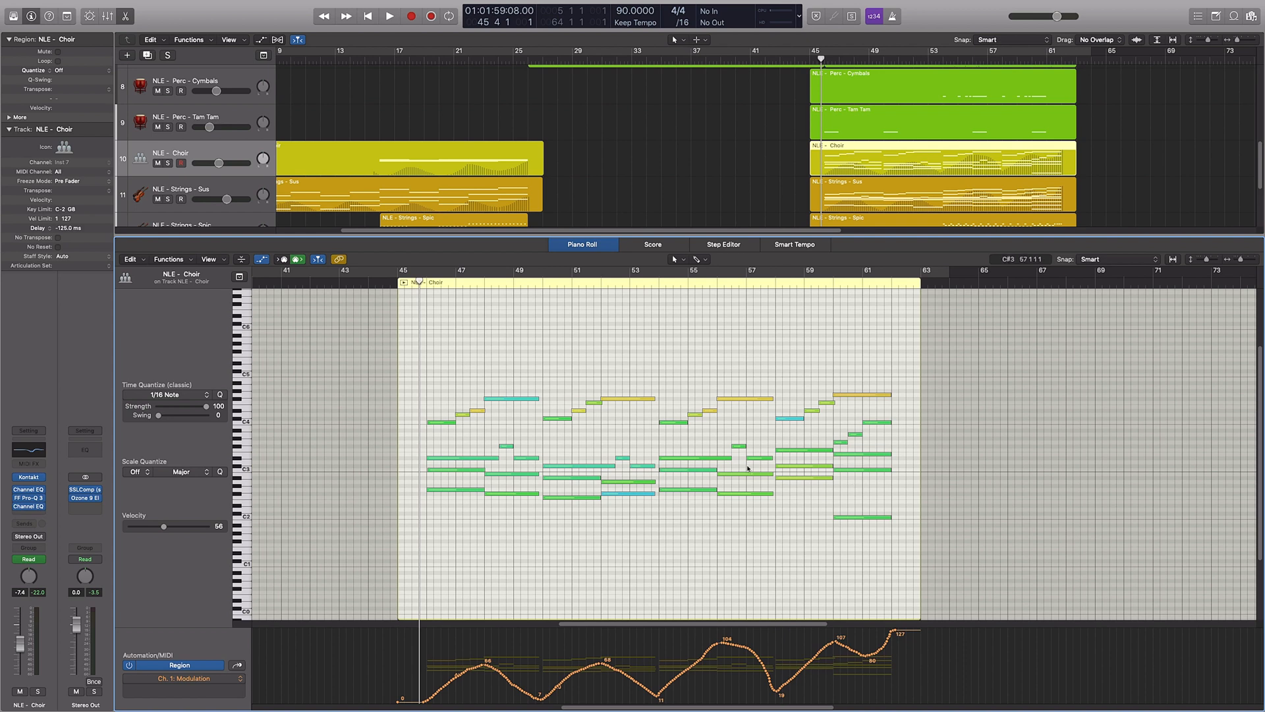
pyautogui.press('p')
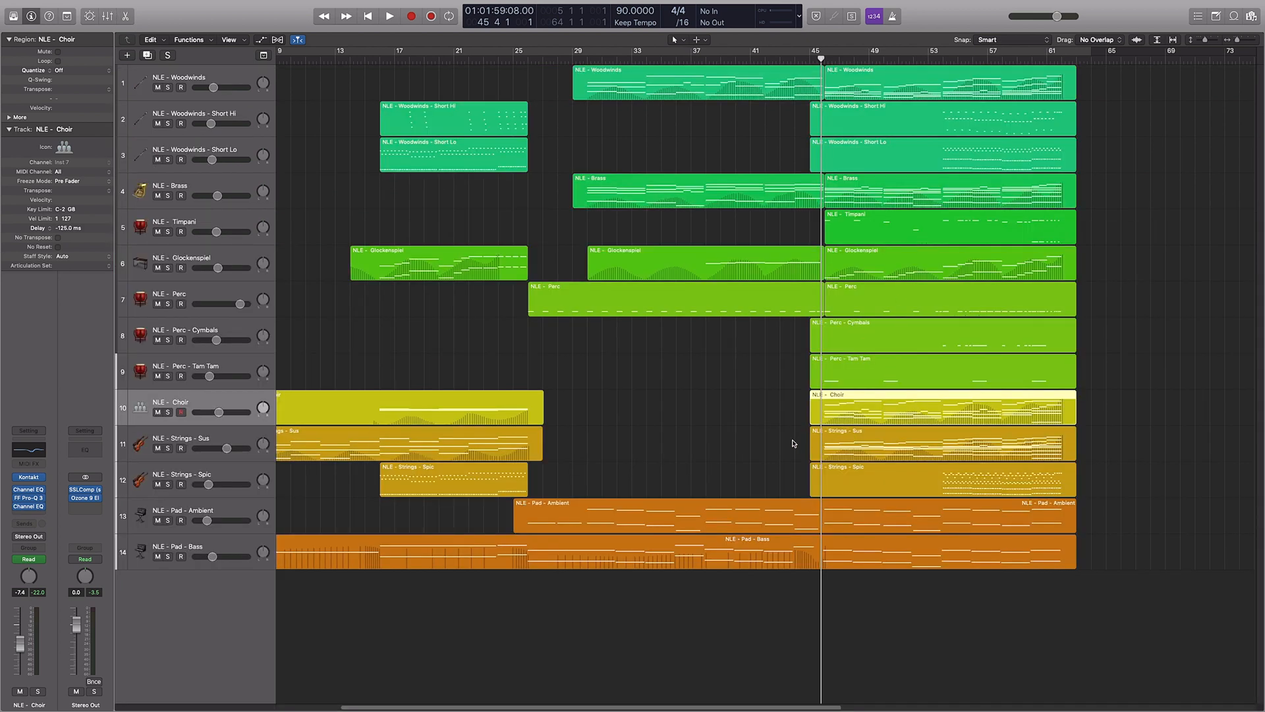
pyautogui.hotkey('ctrl', 'm')
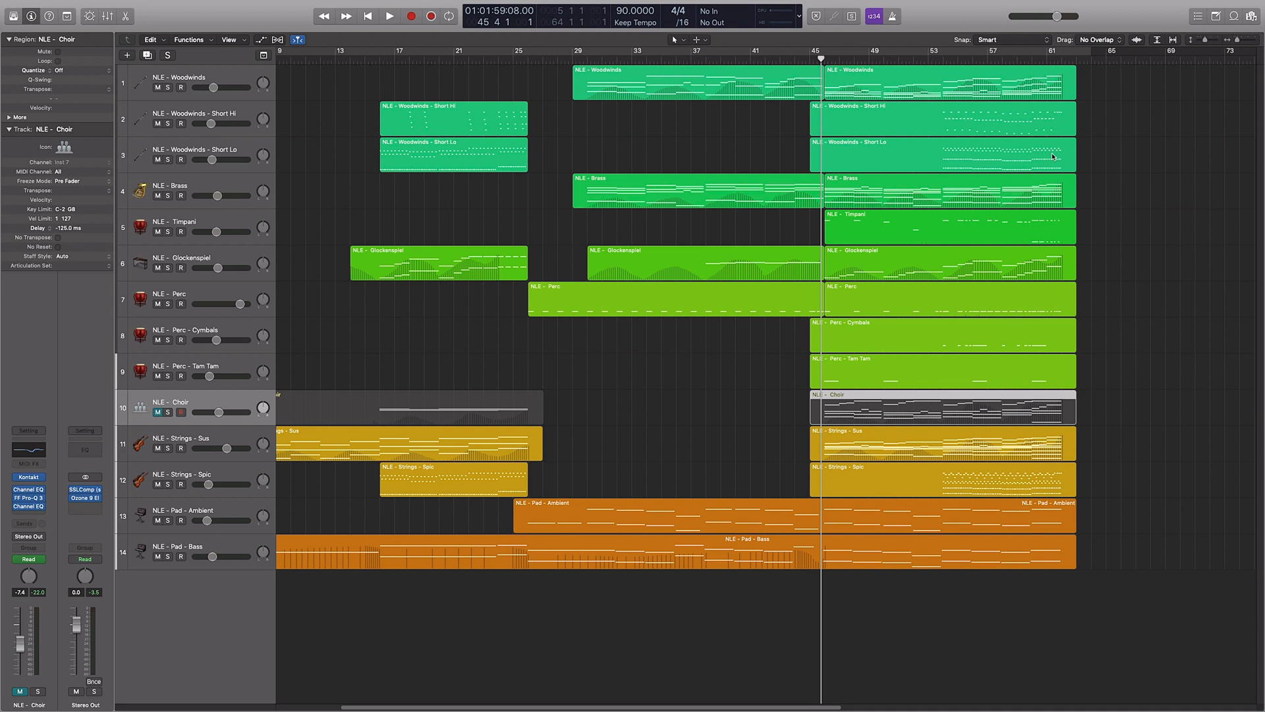
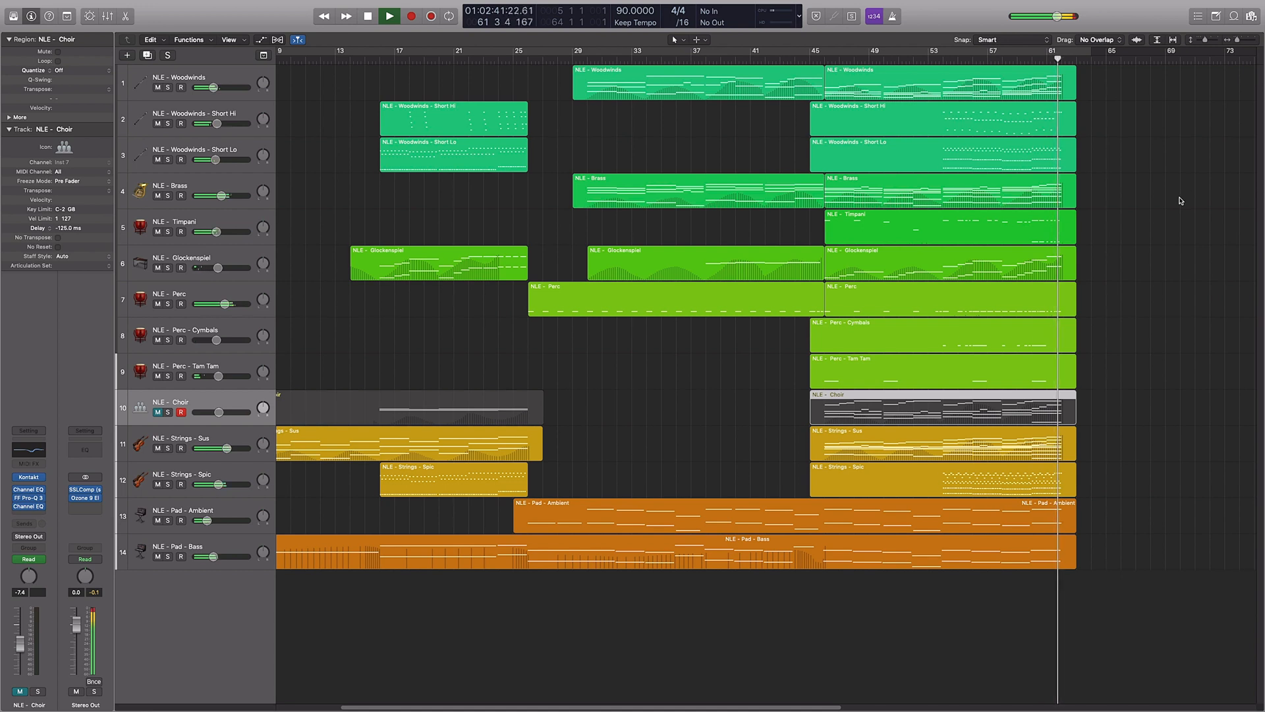
pyautogui.press('space')
# - Unmute the Choir track and play the climax again from about bar 53
pyautogui.hotkey('ctrl', 'm')
pyautogui.click(930, 62)
pyautogui.press('space')
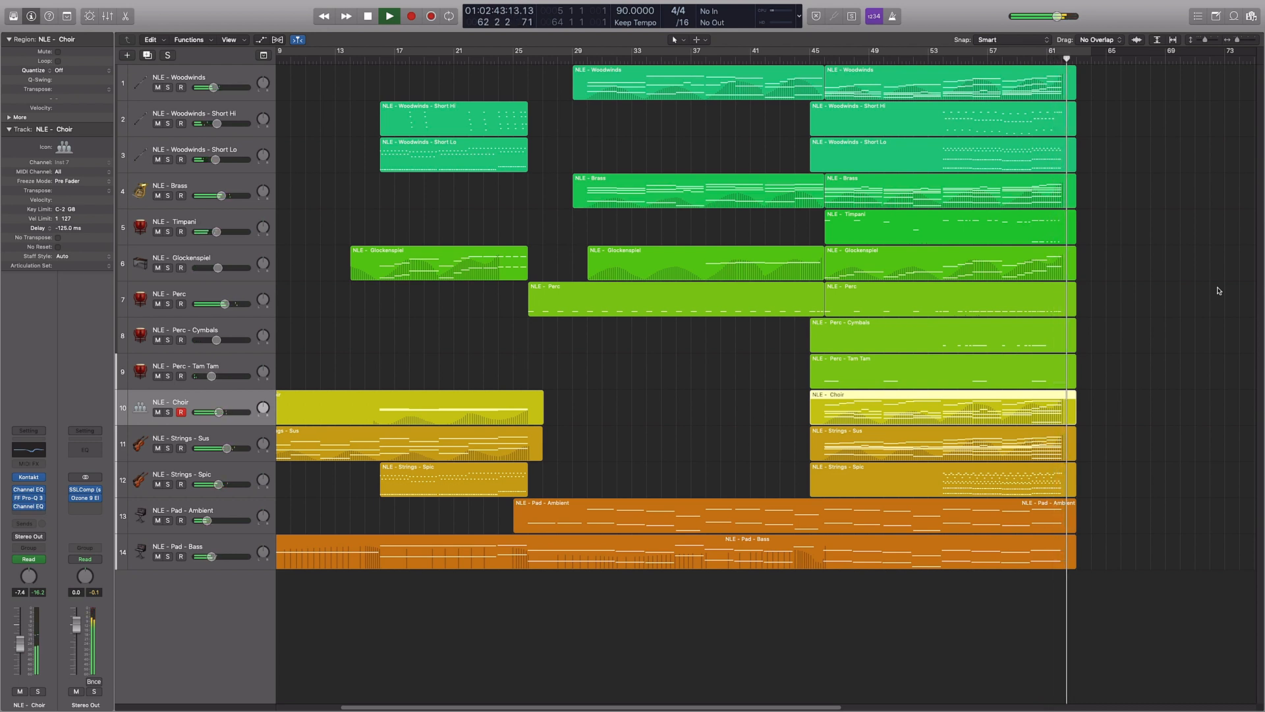
pyautogui.press('space')
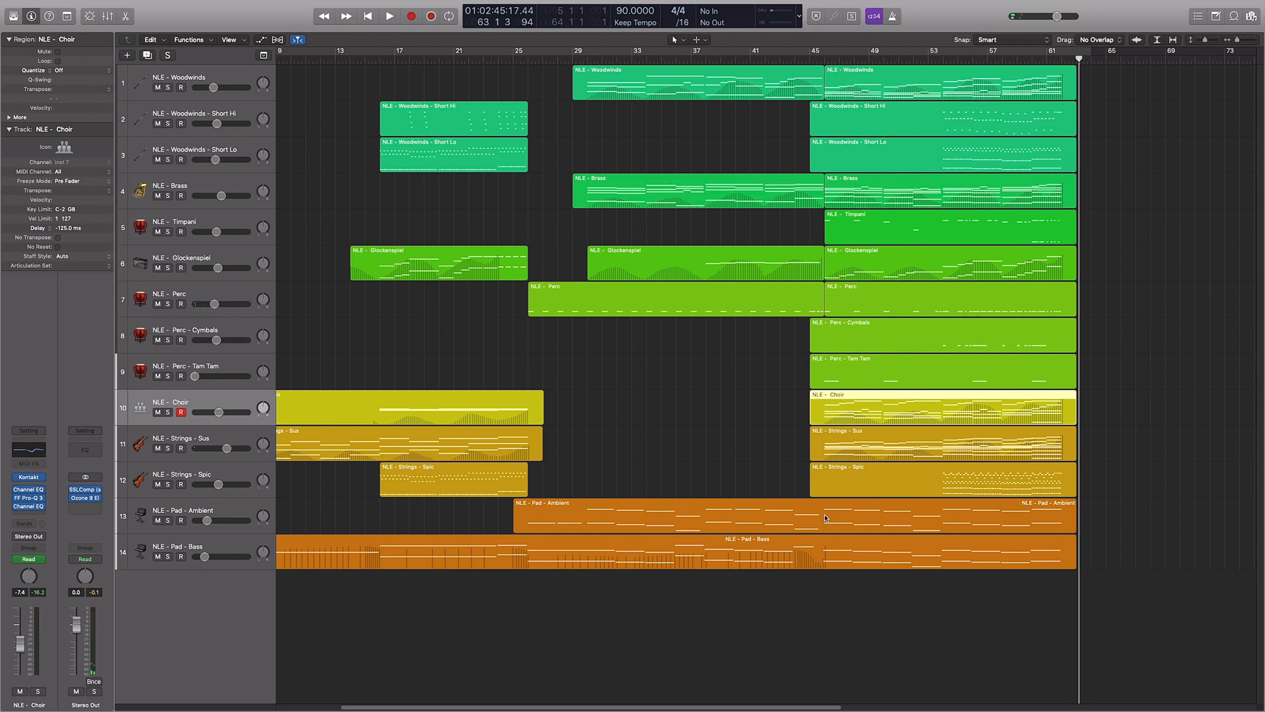
# - Deselect all regions and open the Perc - Cymbals region in the note editor
pyautogui.hscroll(1, 824, 518)
pyautogui.click(1103, 259)
pyautogui.hscroll(4, 1107, 235)
pyautogui.hscroll(-6, 1107, 235)
pyautogui.hscroll(3, 1121, 231)
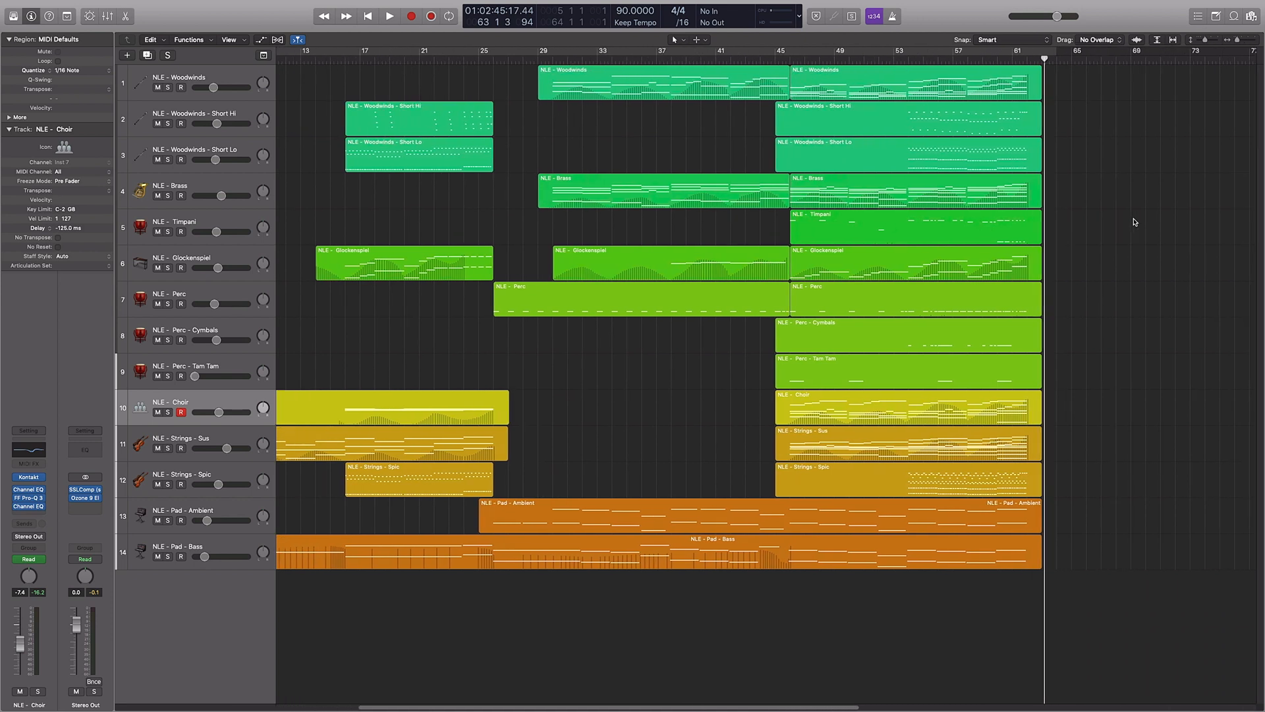
pyautogui.hscroll(-2, 1135, 222)
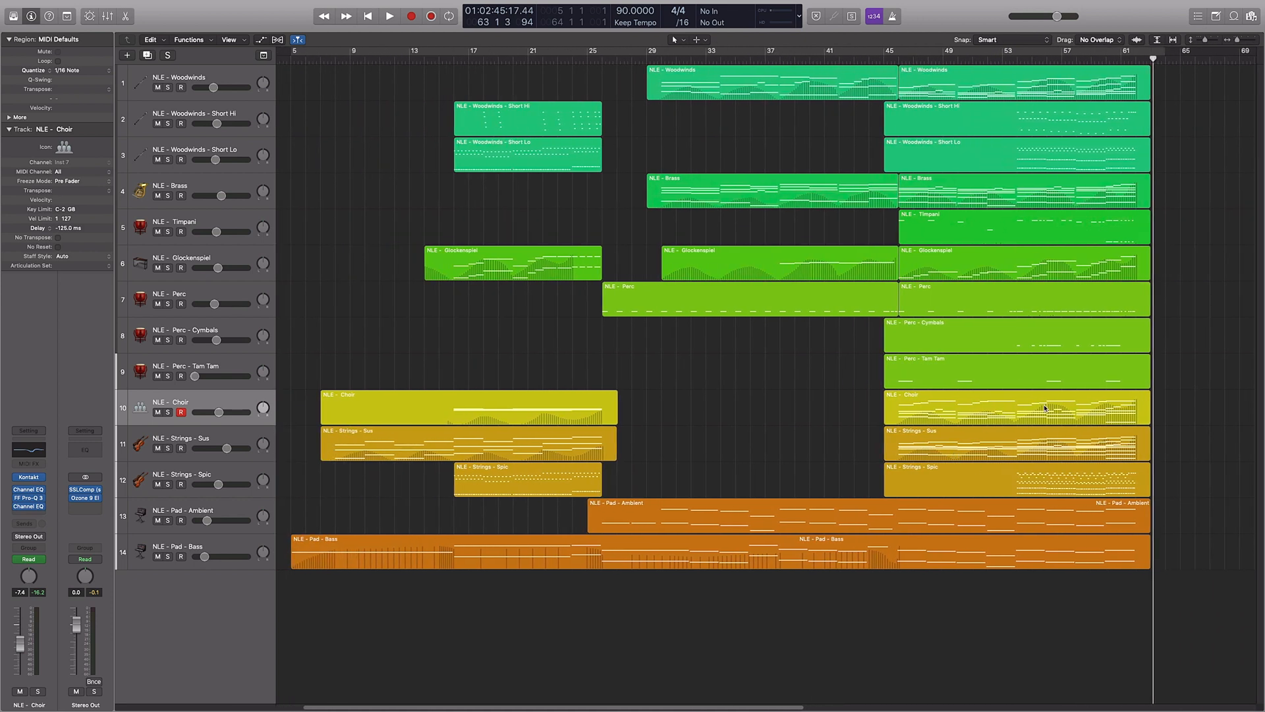
pyautogui.click(1058, 337)
pyautogui.press('e')
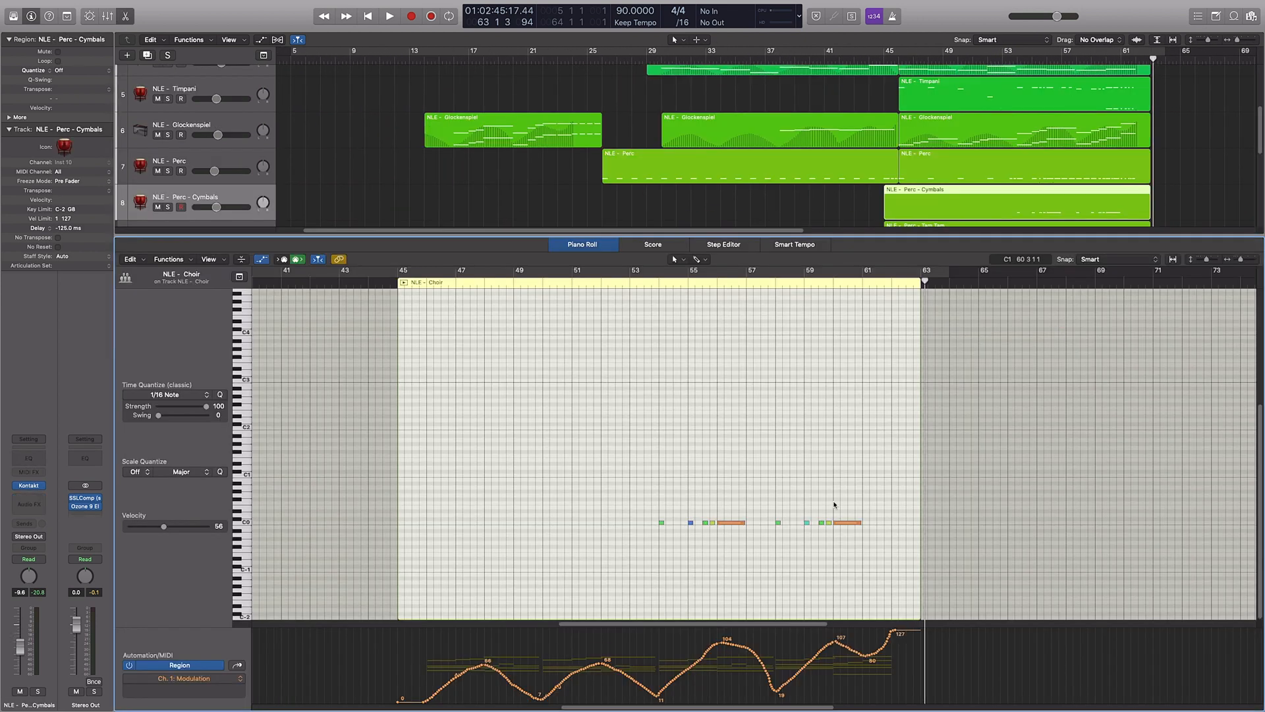
# - Show the notes of the Perc - Tam Tam region in the Piano Roll
pyautogui.scroll(-3, 1006, 145)
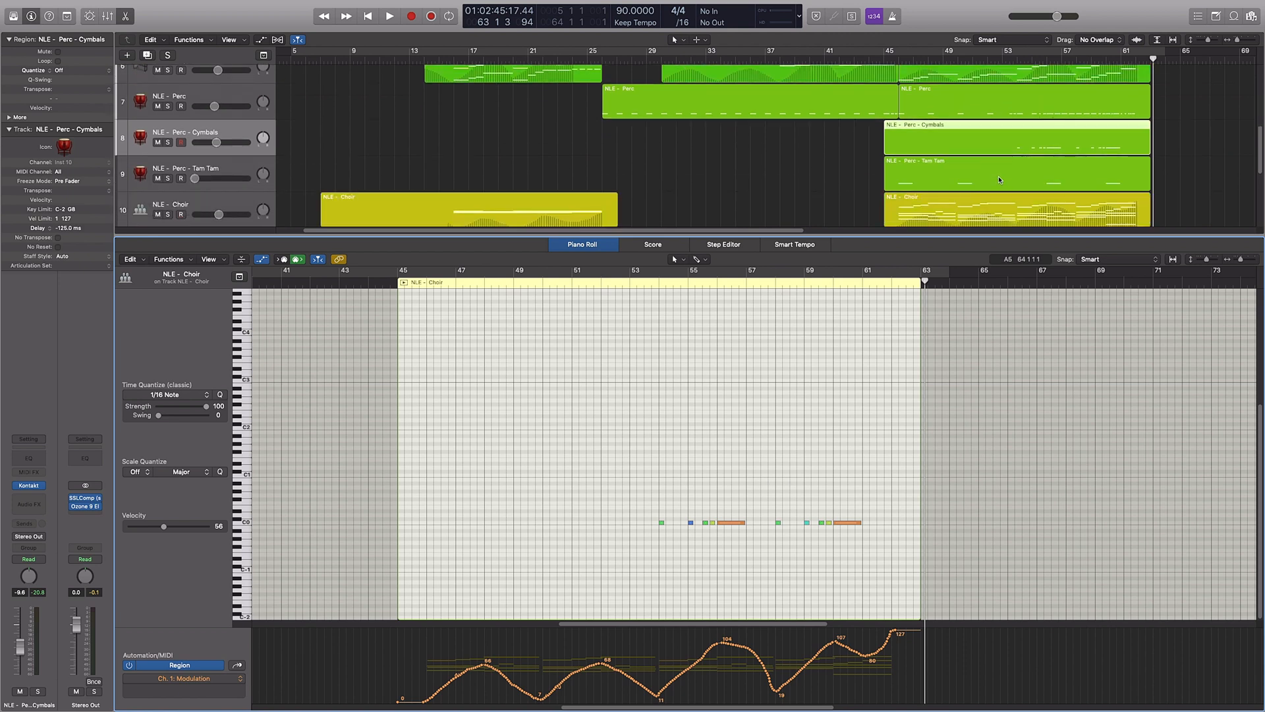
pyautogui.click(999, 176)
pyautogui.press('a')
pyautogui.press('a')
pyautogui.scroll(3, 751, 446)
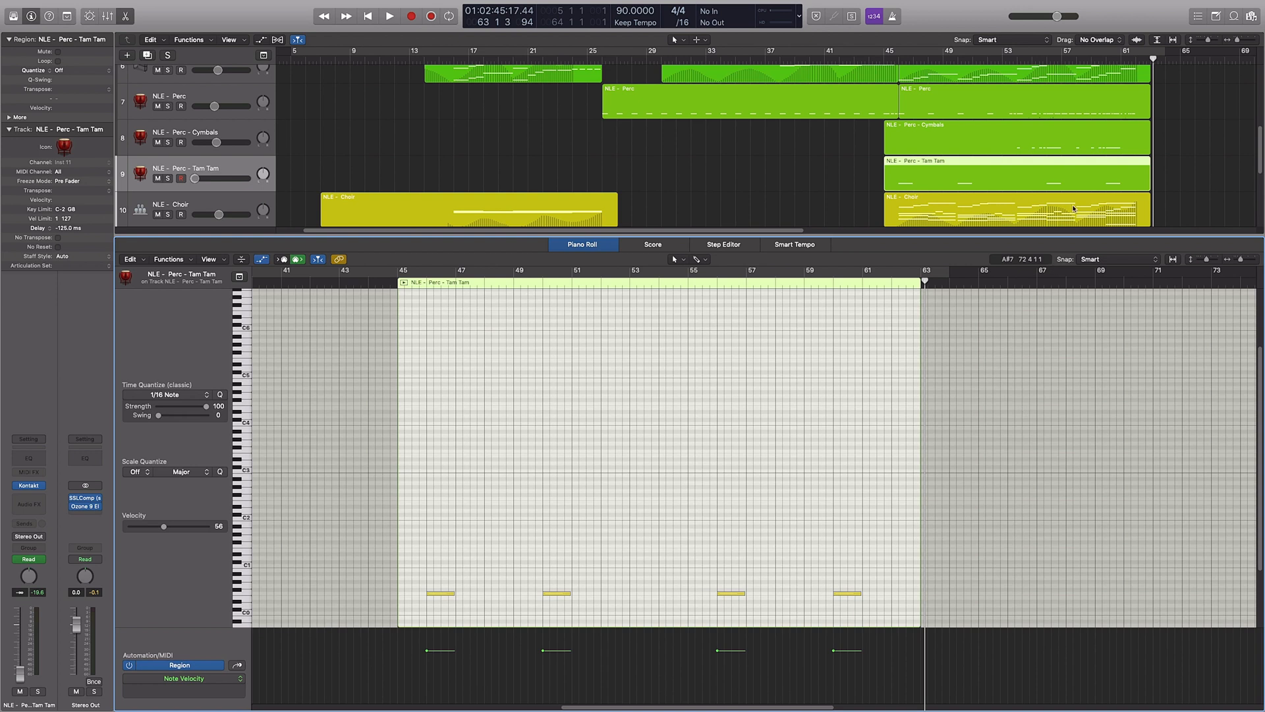
# - Examine the Perc - Tam Tam track's volume automation alongside its notes, with the playhead at bar 55
pyautogui.press('a')
pyautogui.scroll(-1, 1102, 156)
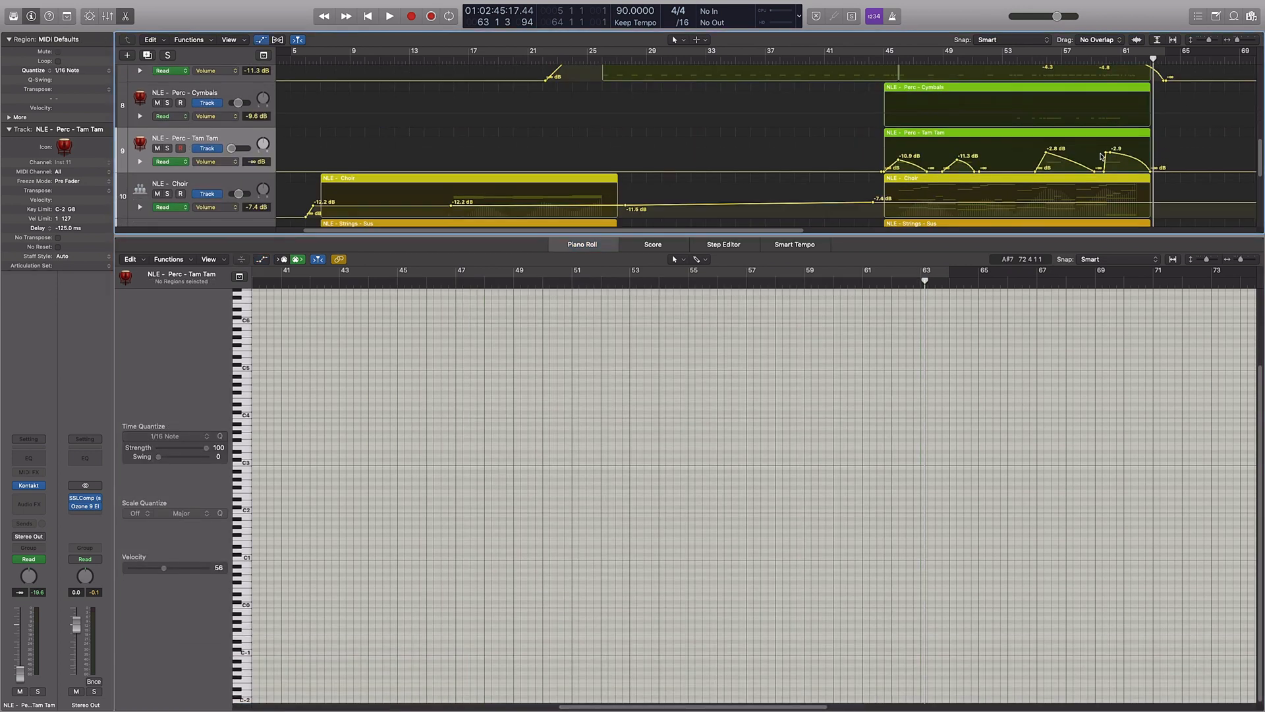
pyautogui.scroll(5, 1102, 156)
pyautogui.click(930, 136)
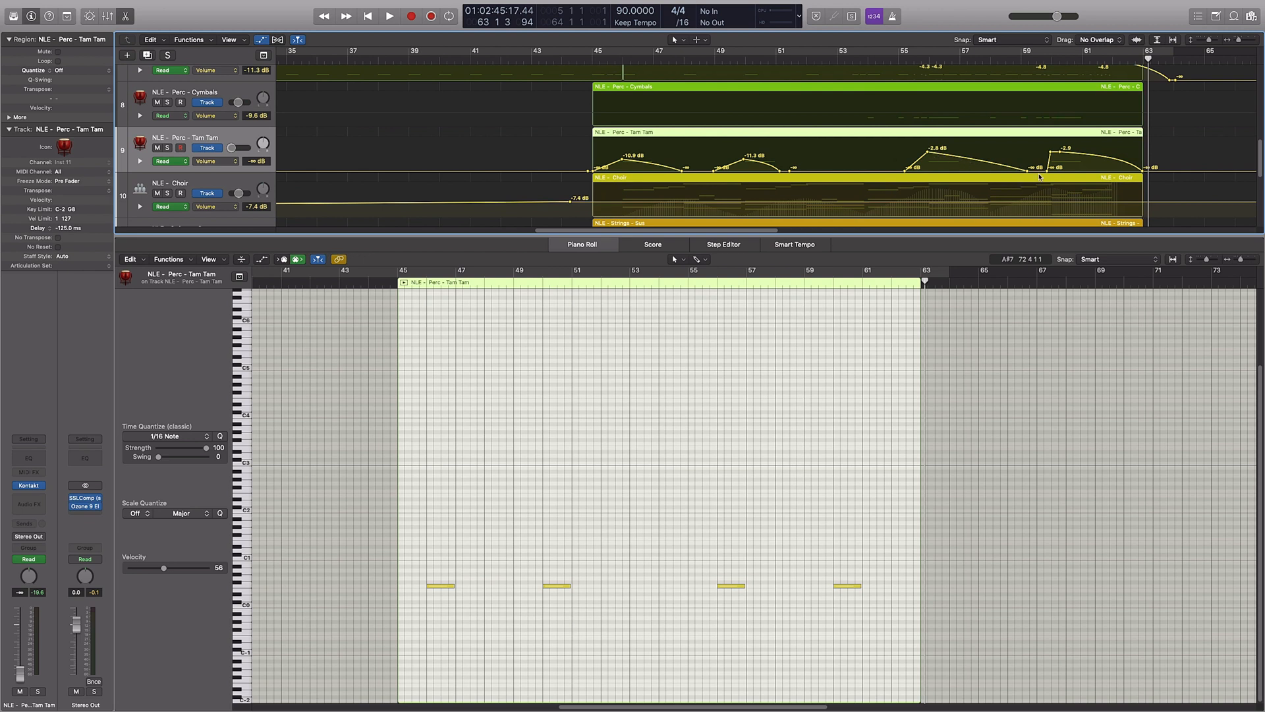
pyautogui.click(688, 282)
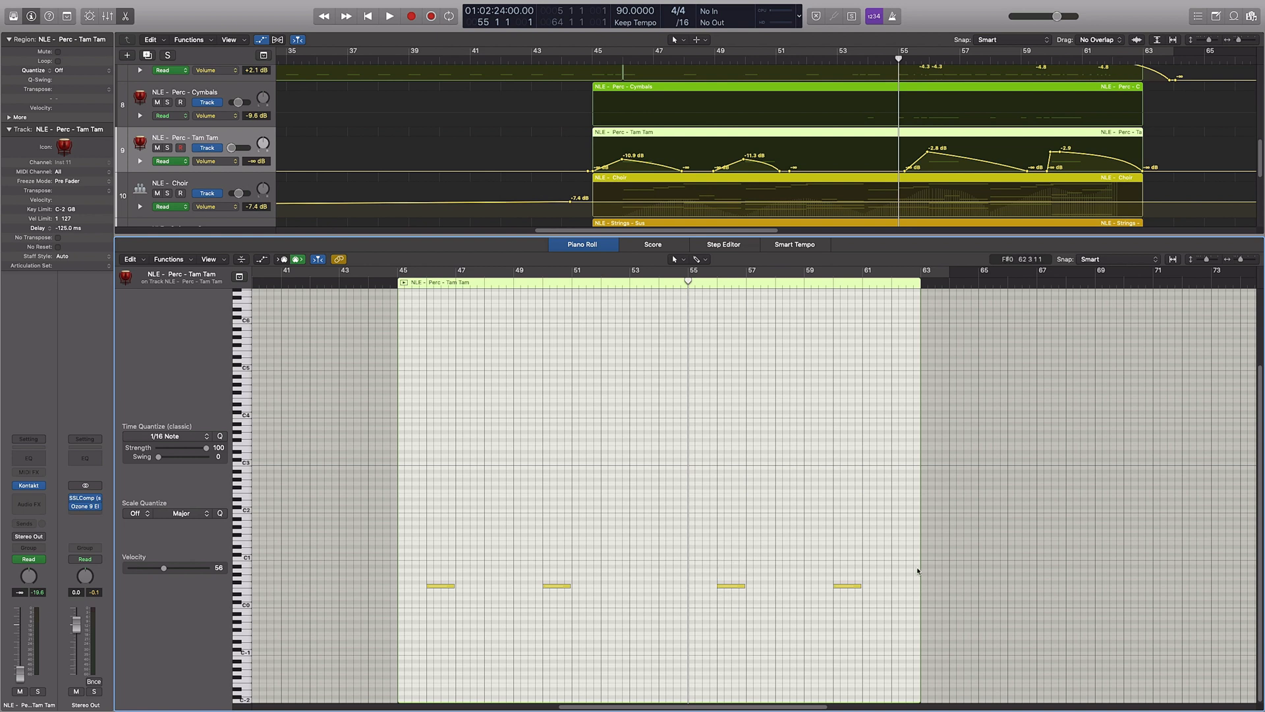
# - Close the note editor, hide the track automation and review the whole arrangement
pyautogui.press('p')
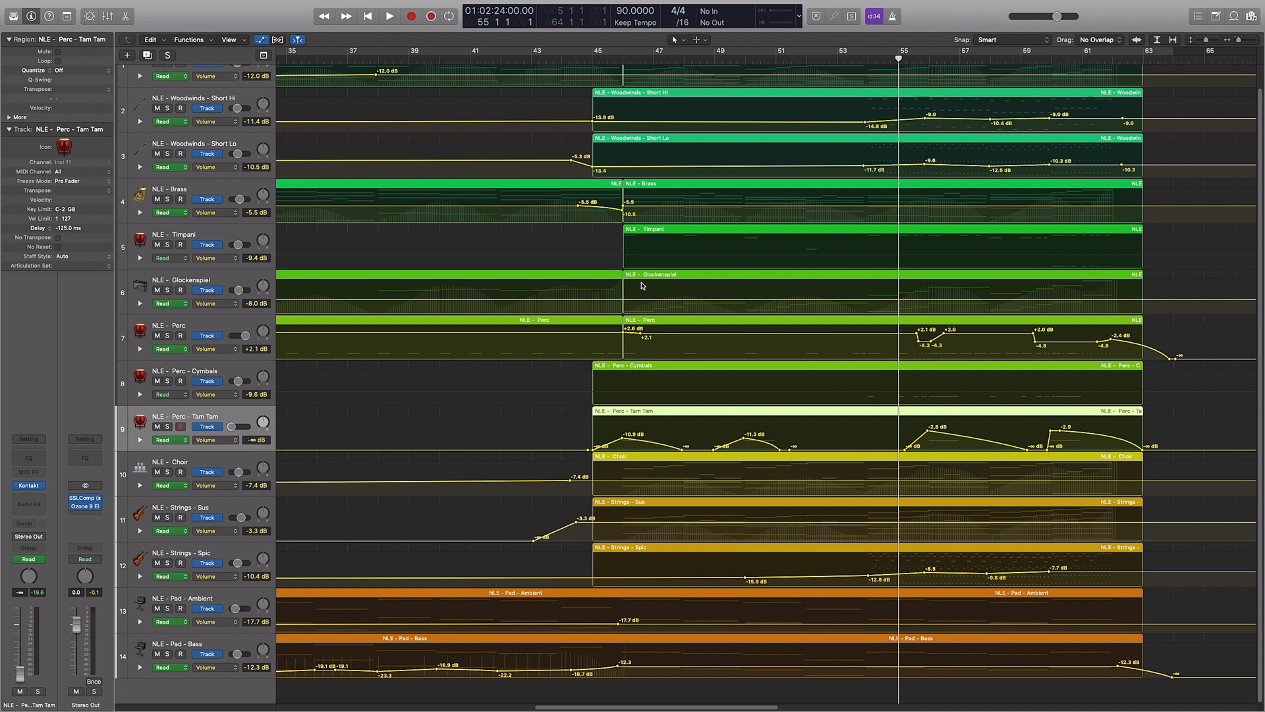
pyautogui.press('a')
pyautogui.scroll(-3, 660, 260)
pyautogui.click(609, 225)
pyautogui.scroll(-2, 609, 224)
pyautogui.hscroll(-5, 466, 223)
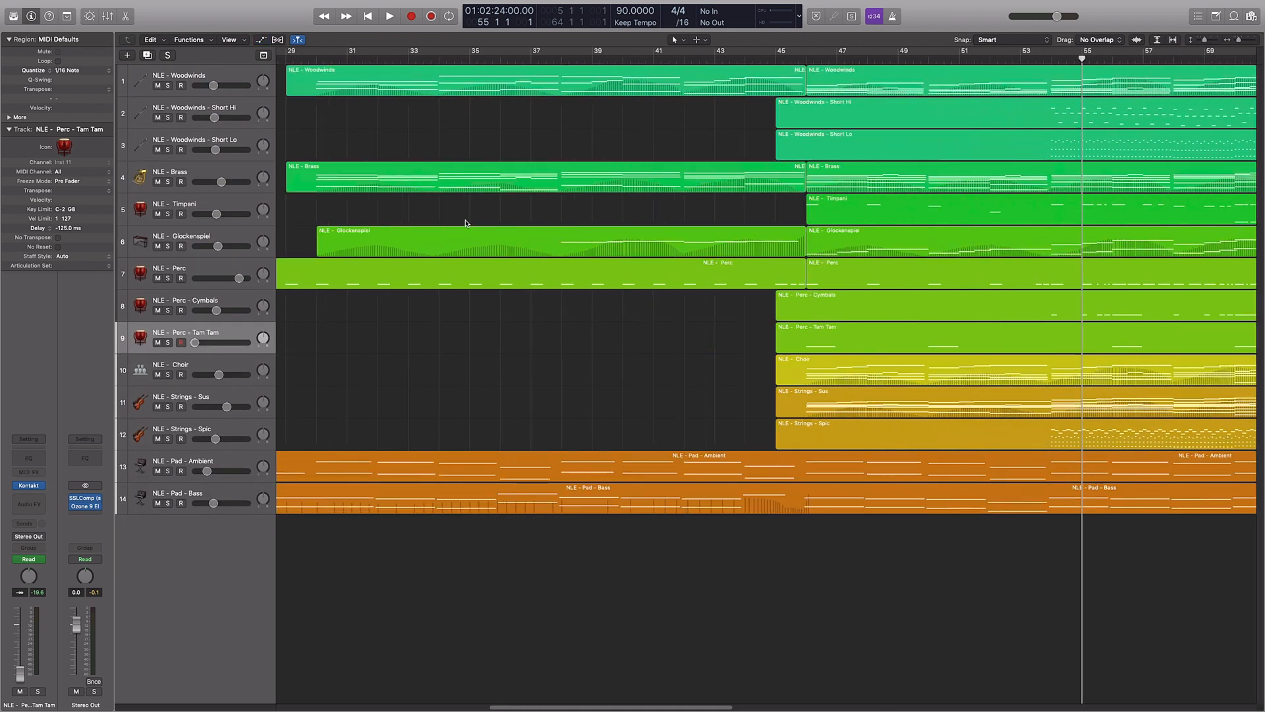
pyautogui.hscroll(-5, 466, 223)
pyautogui.scroll(2, 466, 220)
pyautogui.hscroll(5, 462, 218)
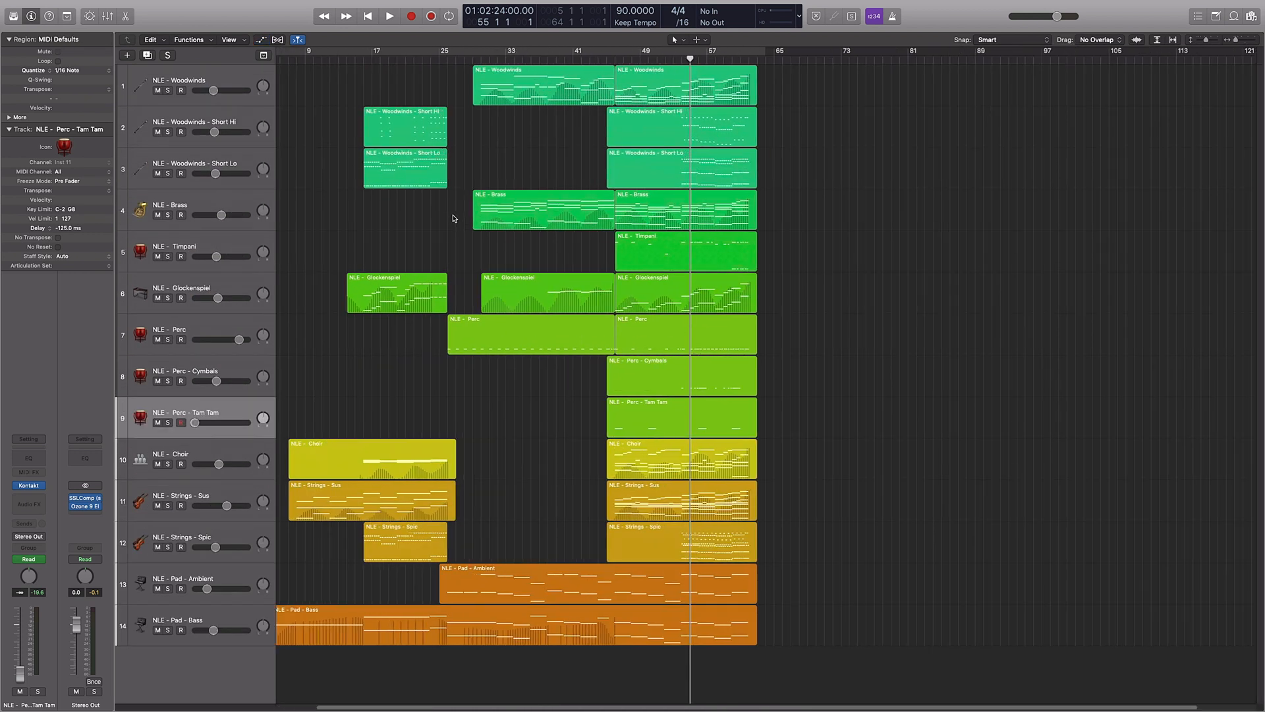
pyautogui.hscroll(-5, 460, 218)
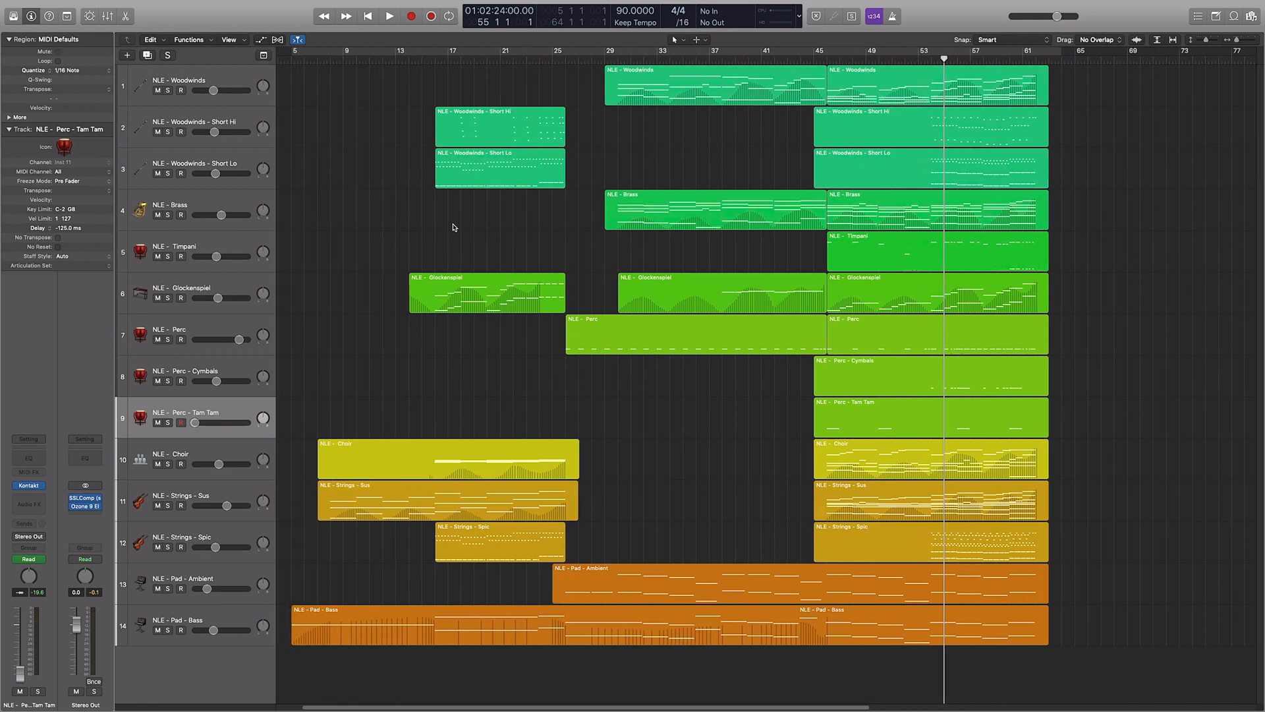
pyautogui.hscroll(5, 747, 156)
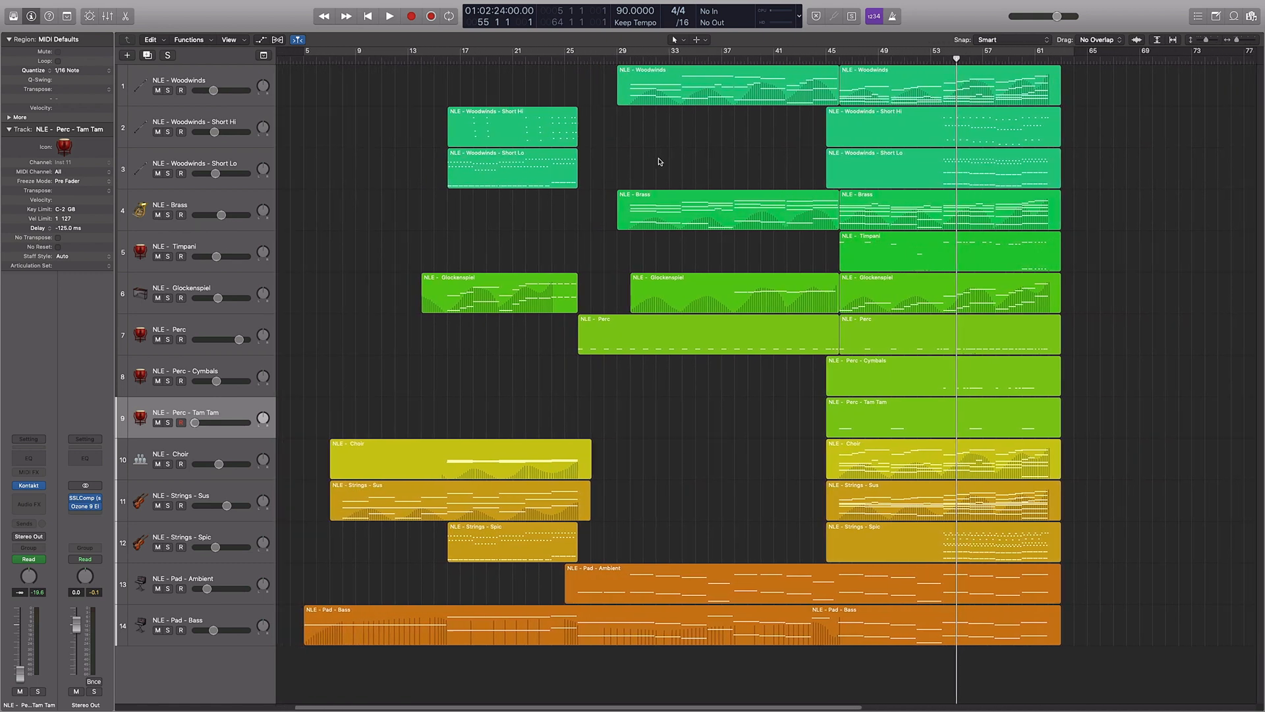
pyautogui.hscroll(2, 662, 162)
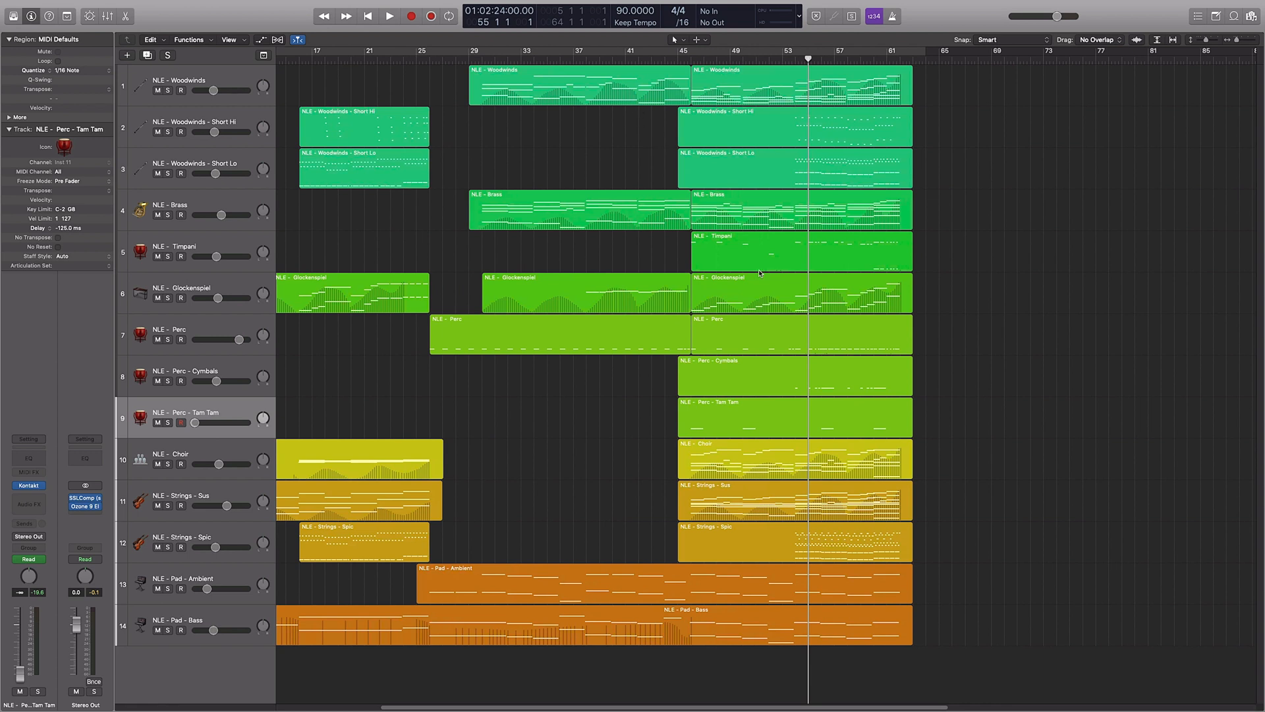
# - Solo the second Woodwinds - Short Hi, Woodwinds - Short Lo and Strings - Spic regions and open them together in the Piano Roll
pyautogui.click(901, 189)
pyautogui.moveTo(952, 170); pyautogui.dragTo(682, 113)
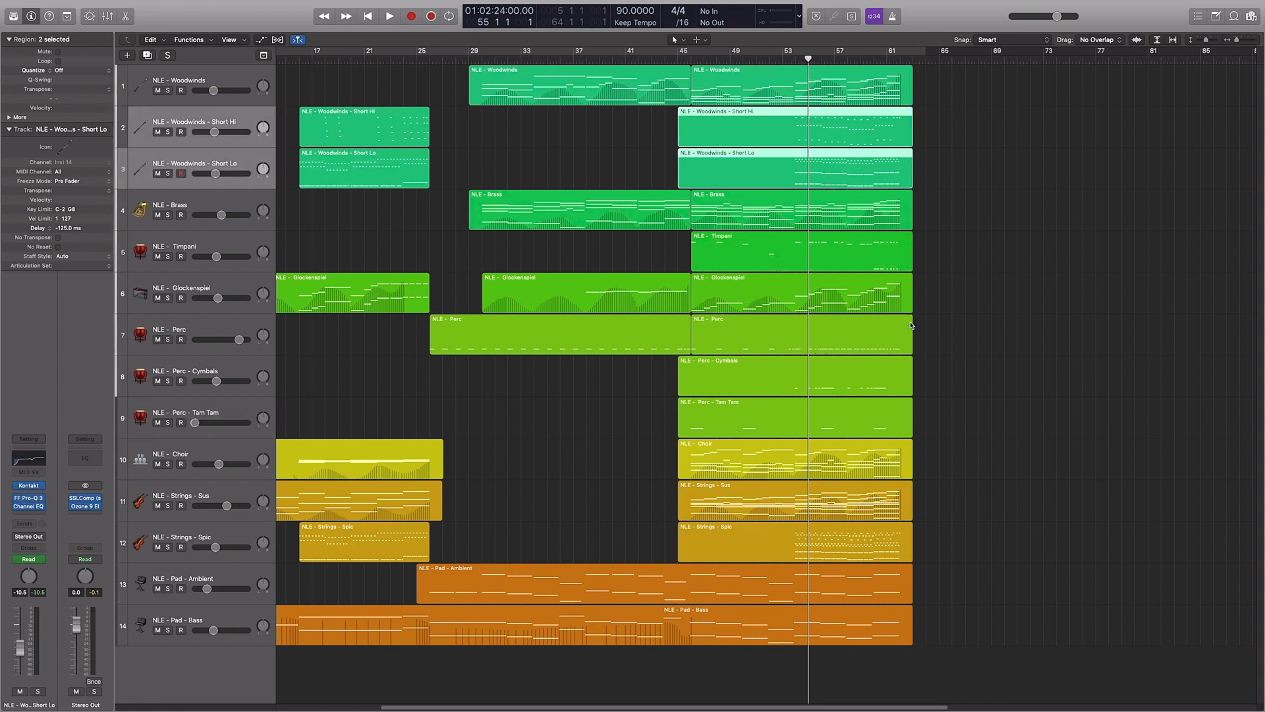
pyautogui.keyDown('shift'); pyautogui.click(910, 530); pyautogui.keyUp('shift')
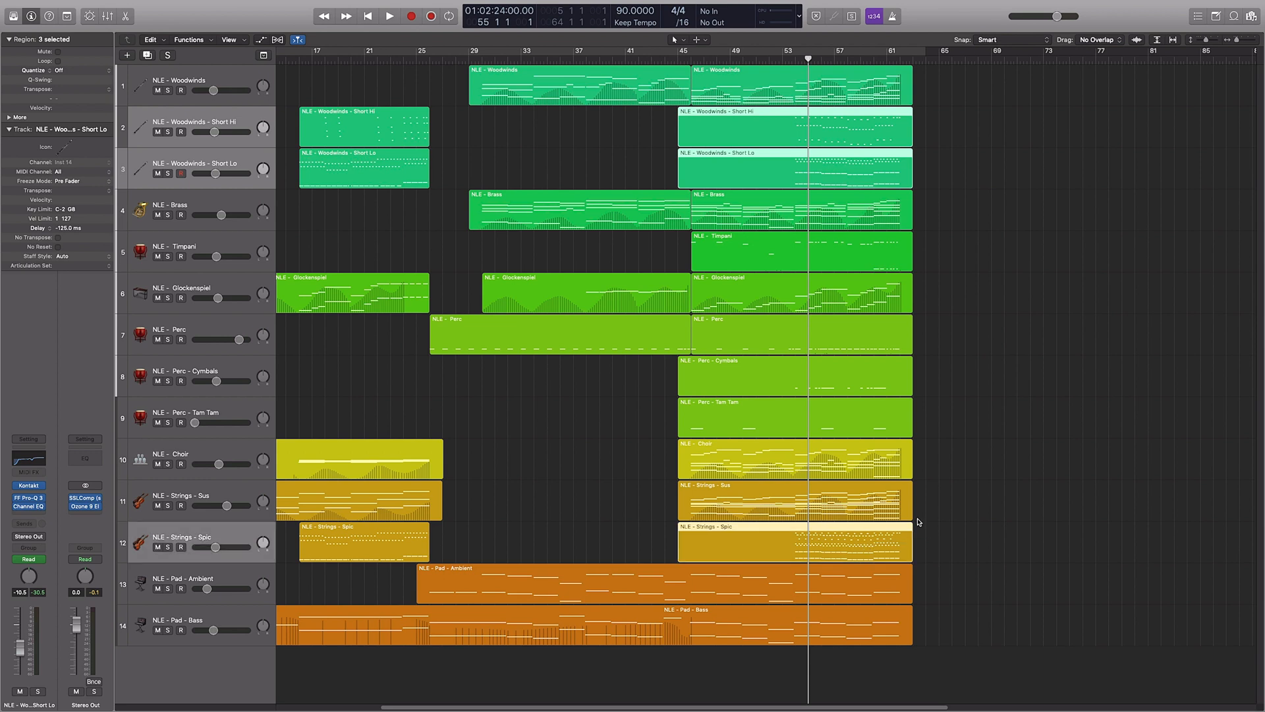
pyautogui.hotkey('ctrl', 's')
pyautogui.press('p')
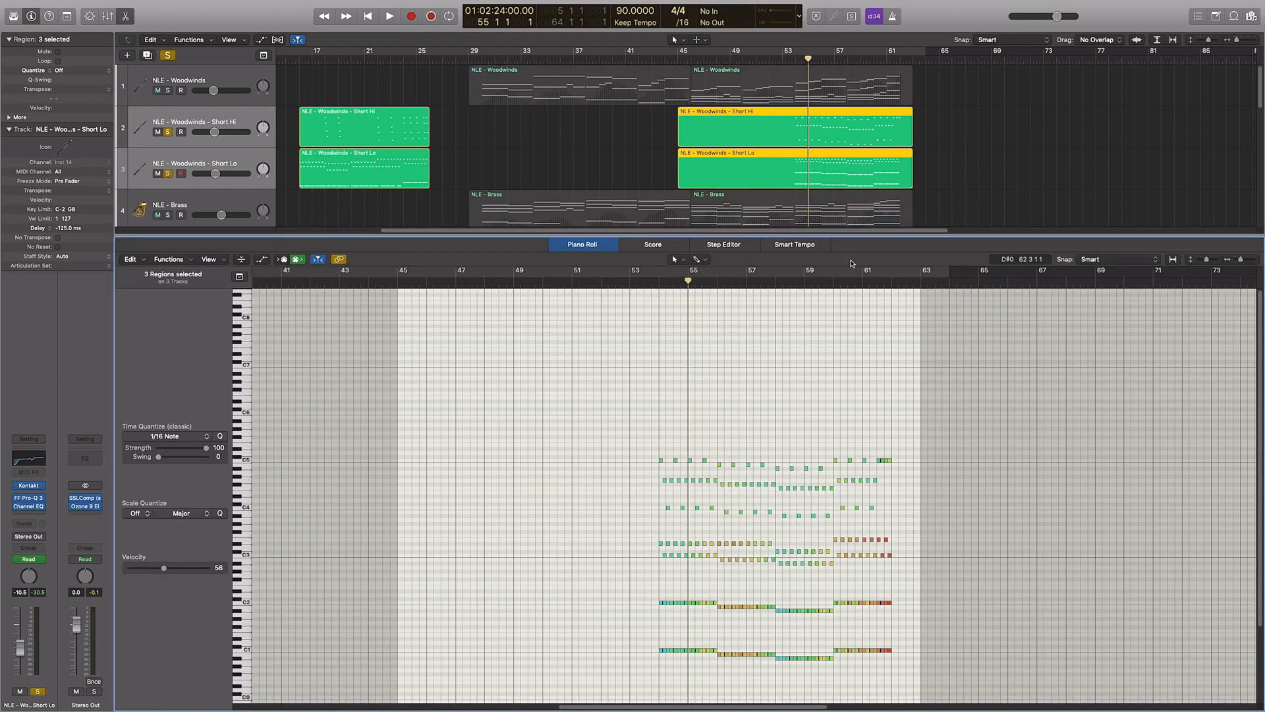
# - Play the soloed short woodwind and spiccato string parts from bar 53, beat 4 through bar 61, examining their note patterns
pyautogui.click(652, 282)
pyautogui.press('super+Right')
pyautogui.press('super+Right')
pyautogui.press('super+Right')
pyautogui.press('super+Right')
pyautogui.press('super+Right')
pyautogui.press('super+Right')
pyautogui.press('super+Right')
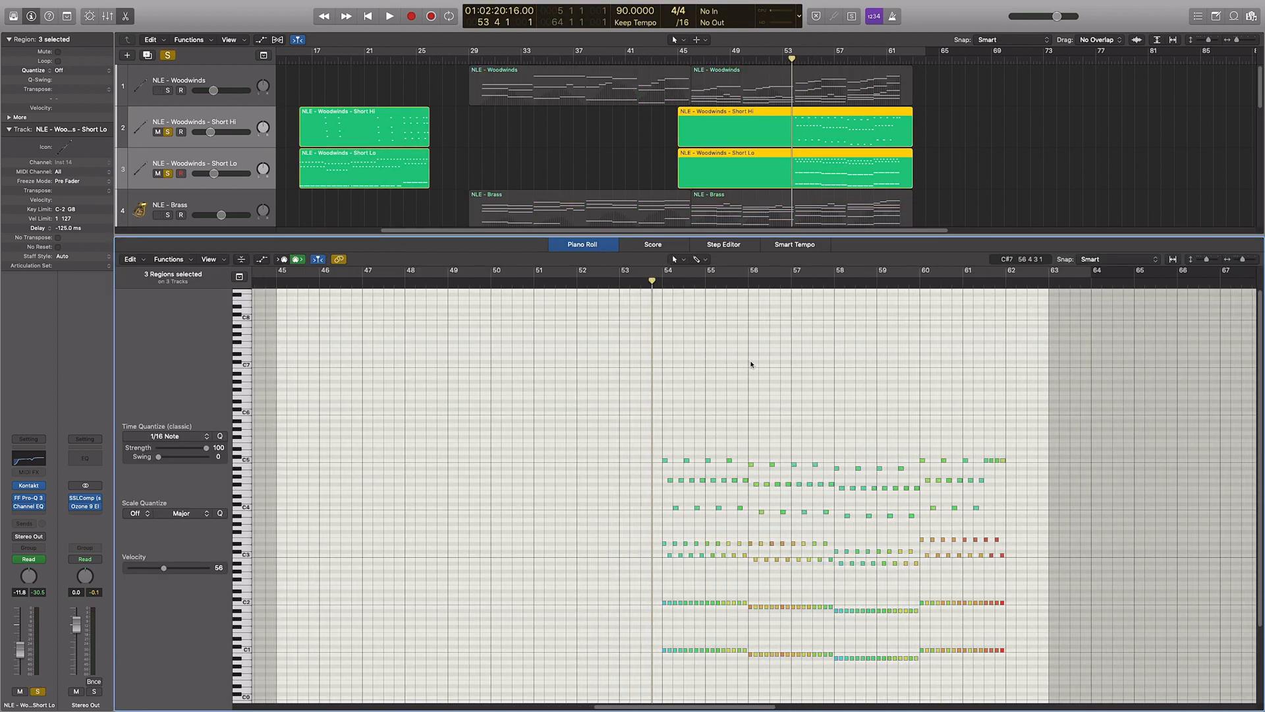
pyautogui.hscroll(4, 752, 363)
pyautogui.scroll(-4, 752, 363)
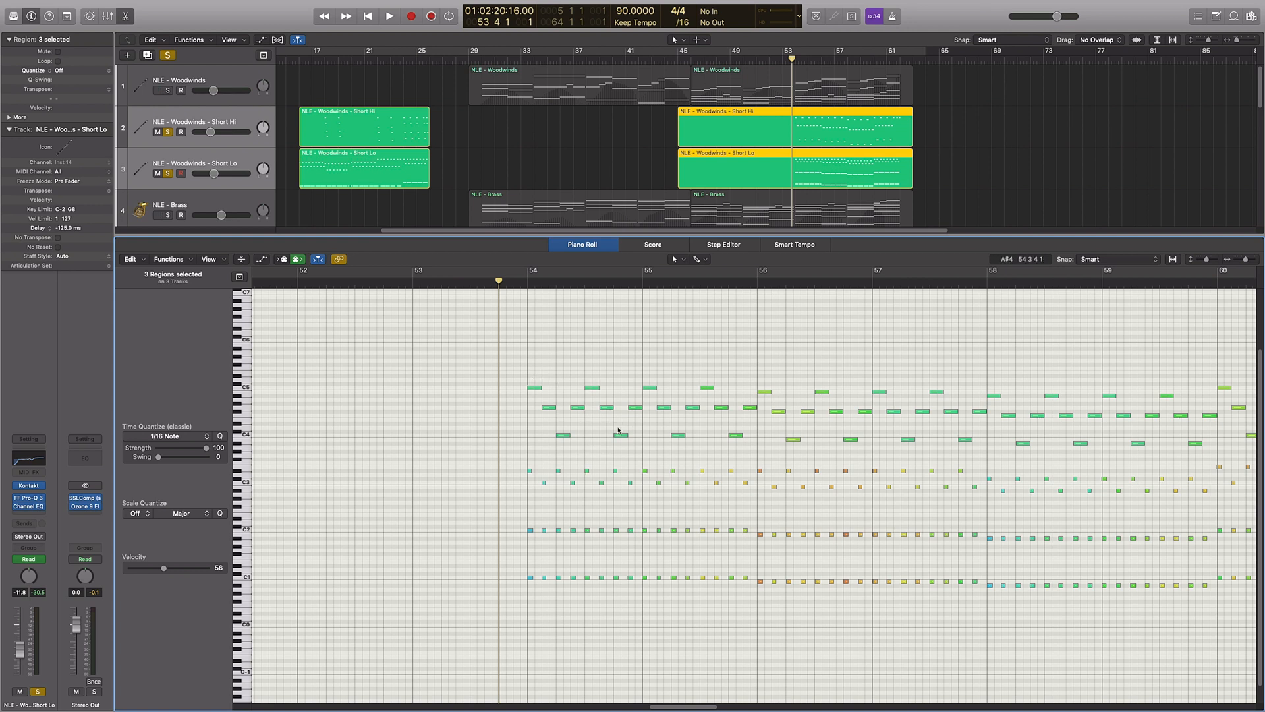
pyautogui.hscroll(3, 690, 344)
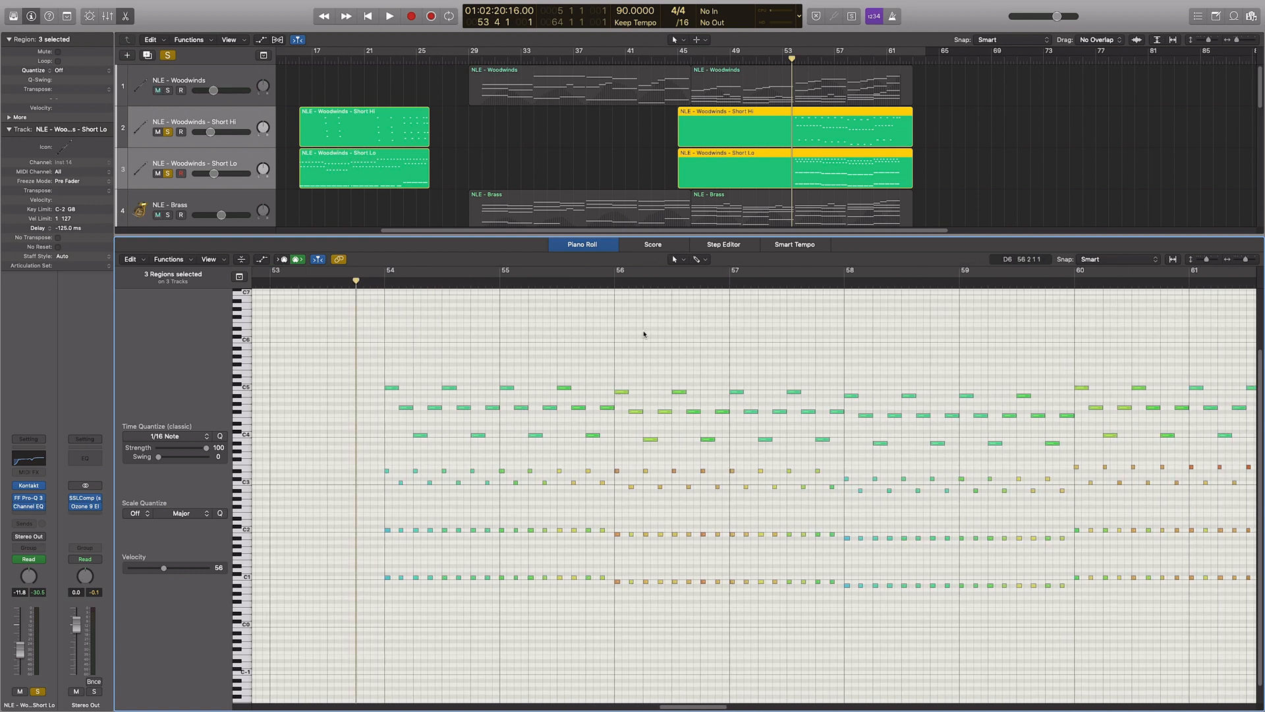
pyautogui.press('space')
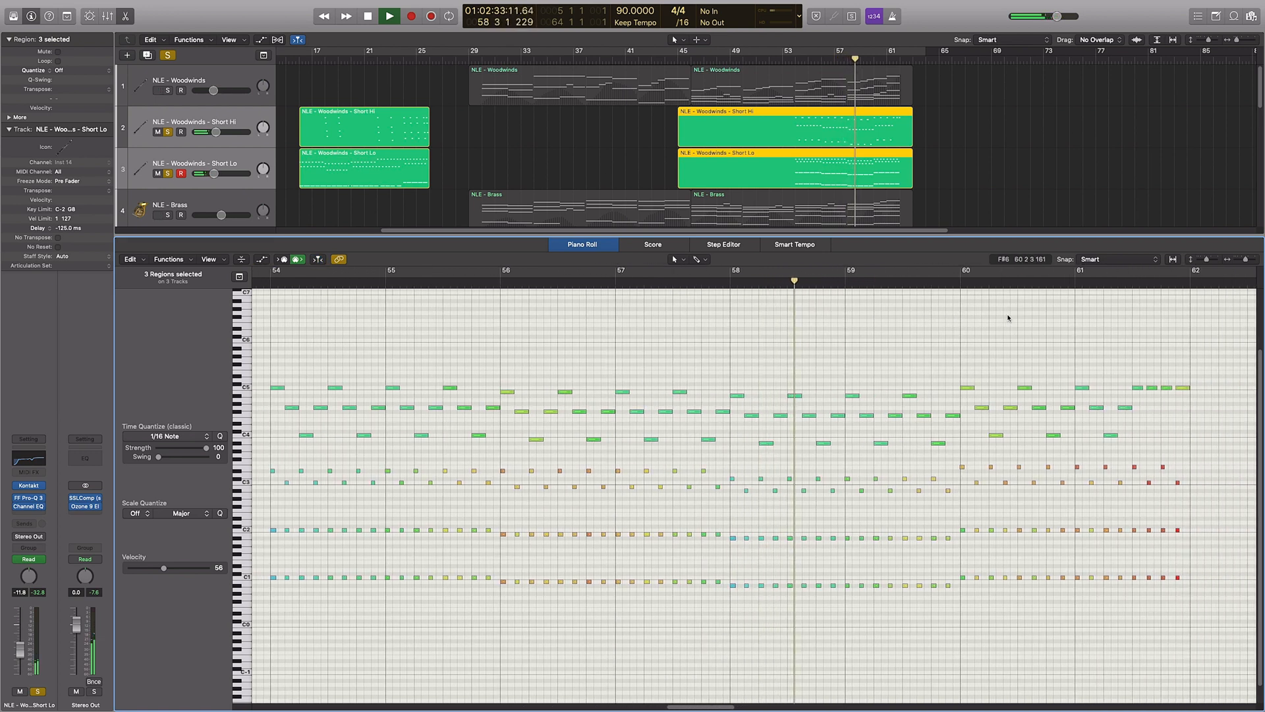
pyautogui.press('super+Left')
pyautogui.press('super+Left')
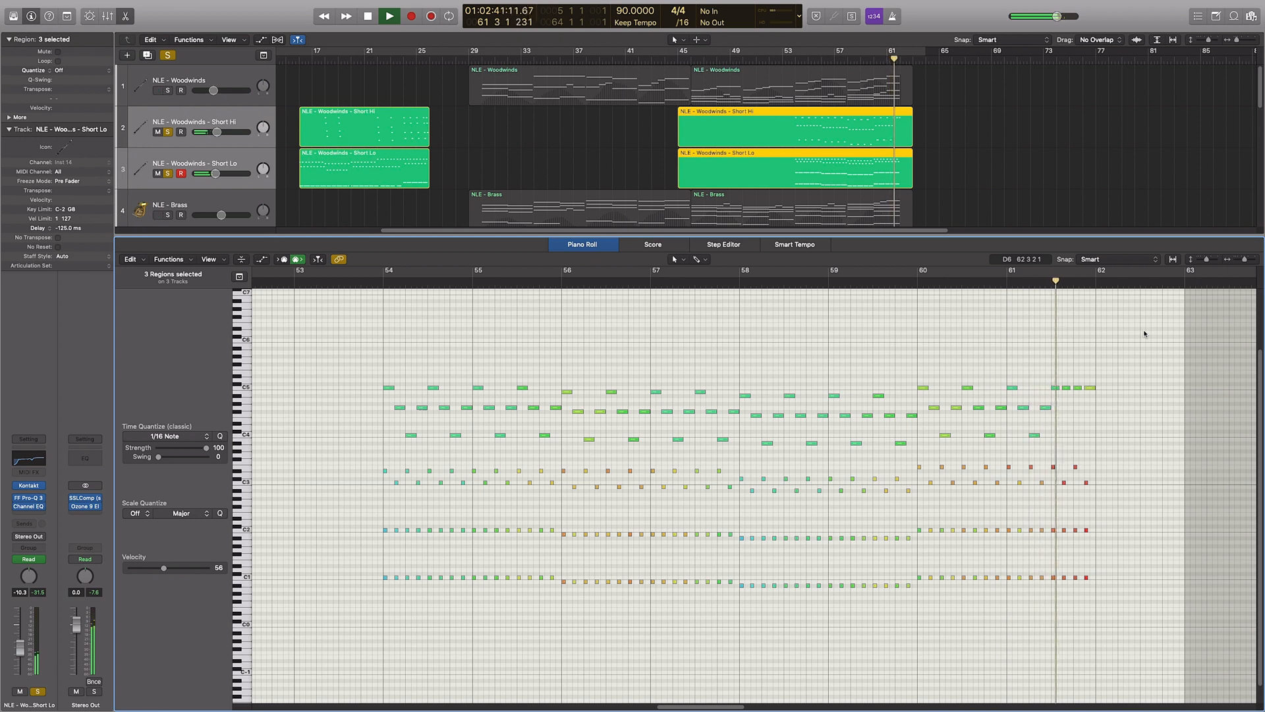
pyautogui.press('space')
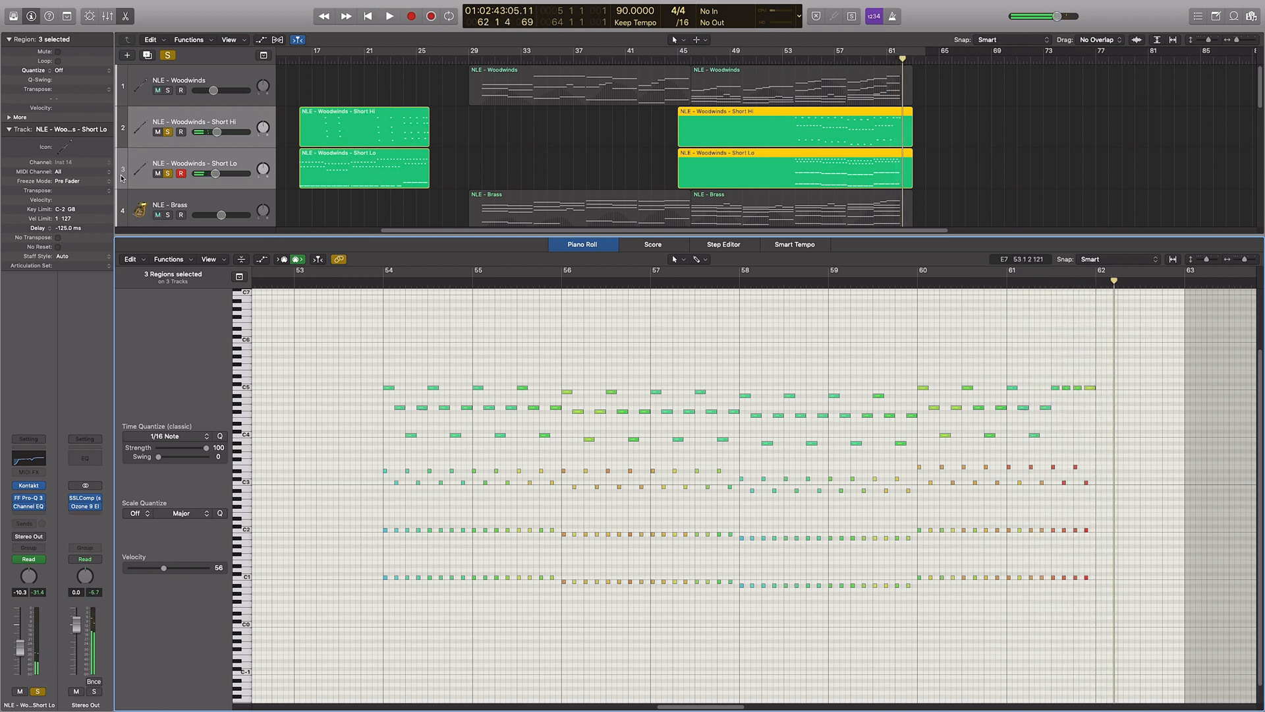
# - Turn off the solo, close the note editor and return the playhead to bar 5
pyautogui.click(168, 174)
pyautogui.press('e')
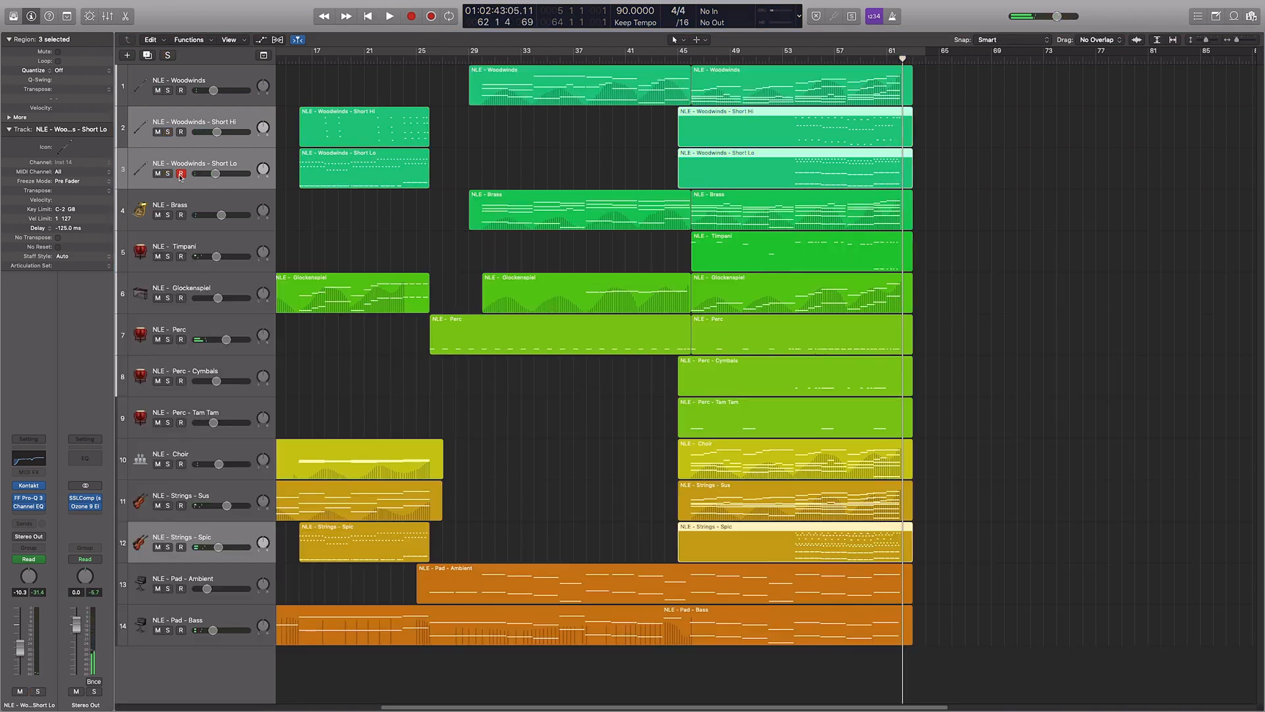
pyautogui.click(630, 231)
pyautogui.hscroll(-10, 396, 165)
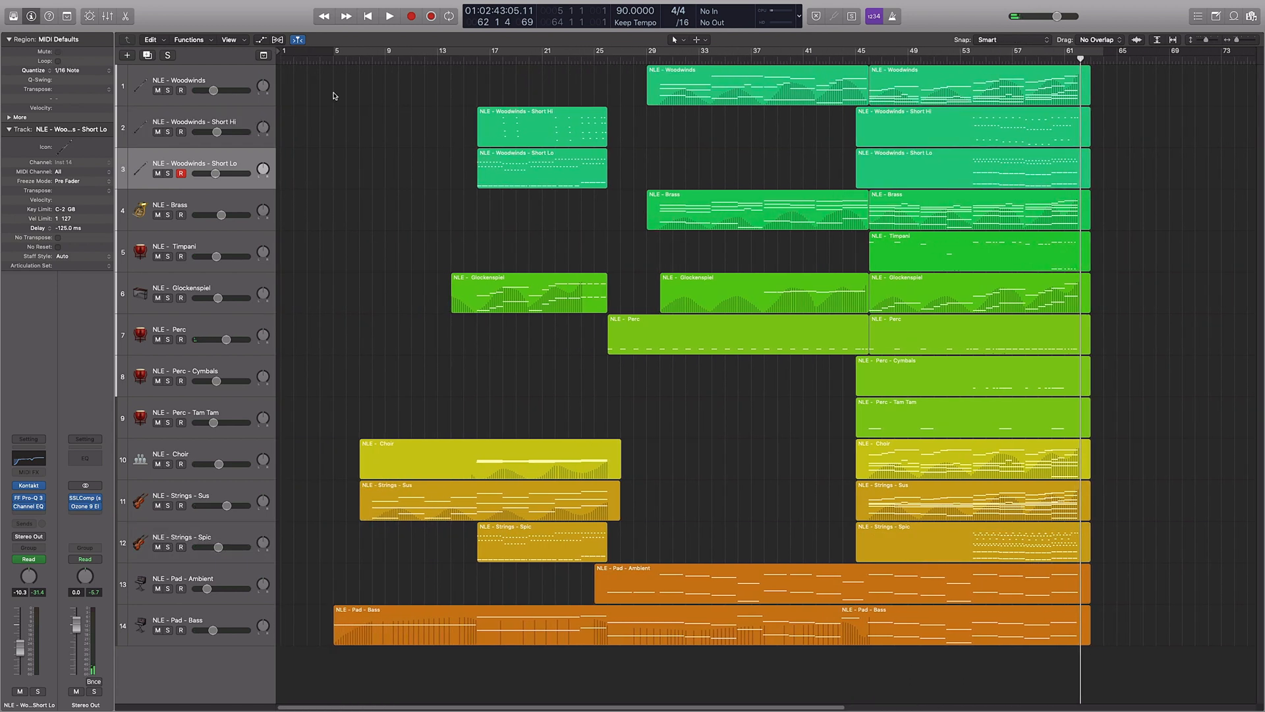
pyautogui.click(339, 63)
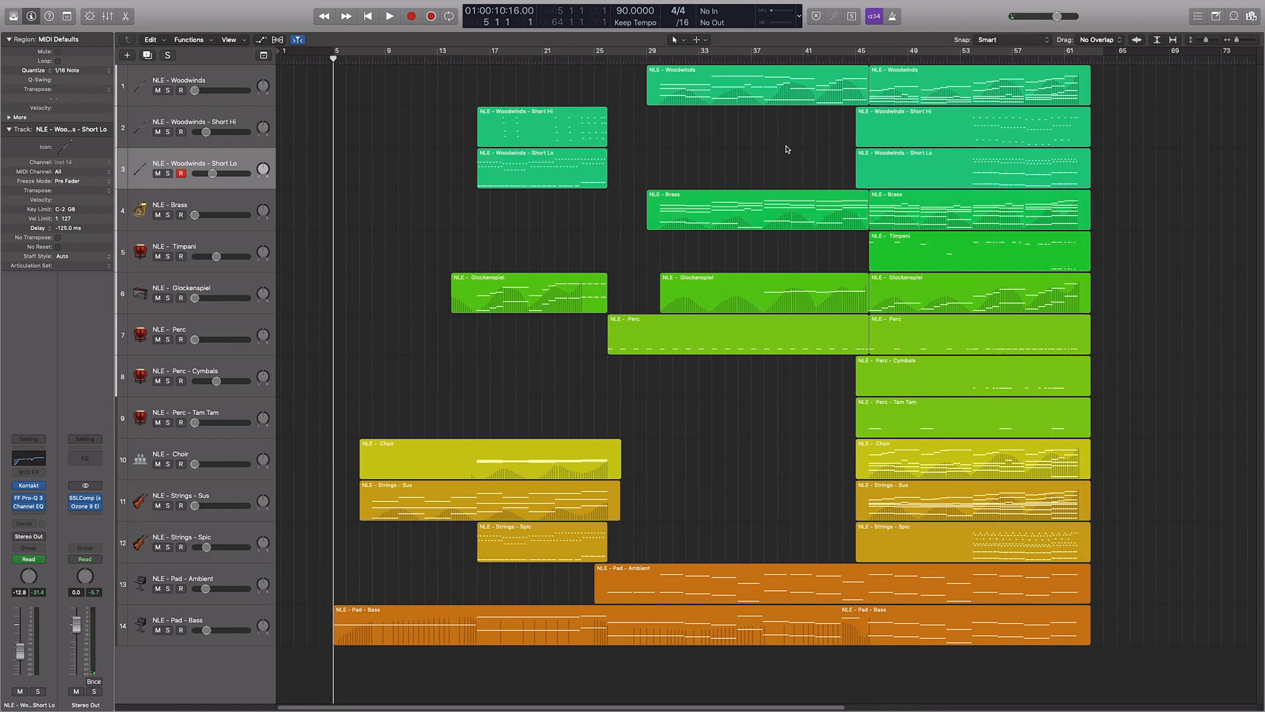
# - Open the Timpani region in the Piano Roll and bring the neighbouring percussion tracks into view
pyautogui.doubleClick(926, 258)
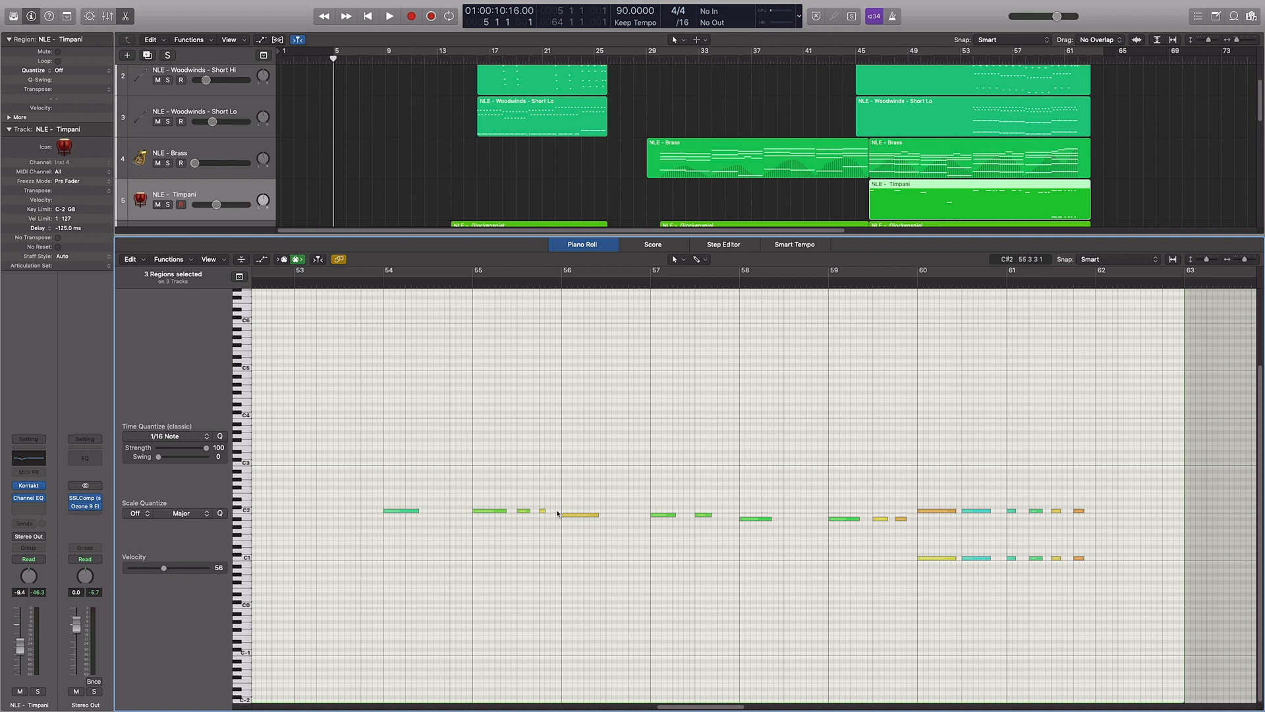
pyautogui.scroll(-5, 1035, 204)
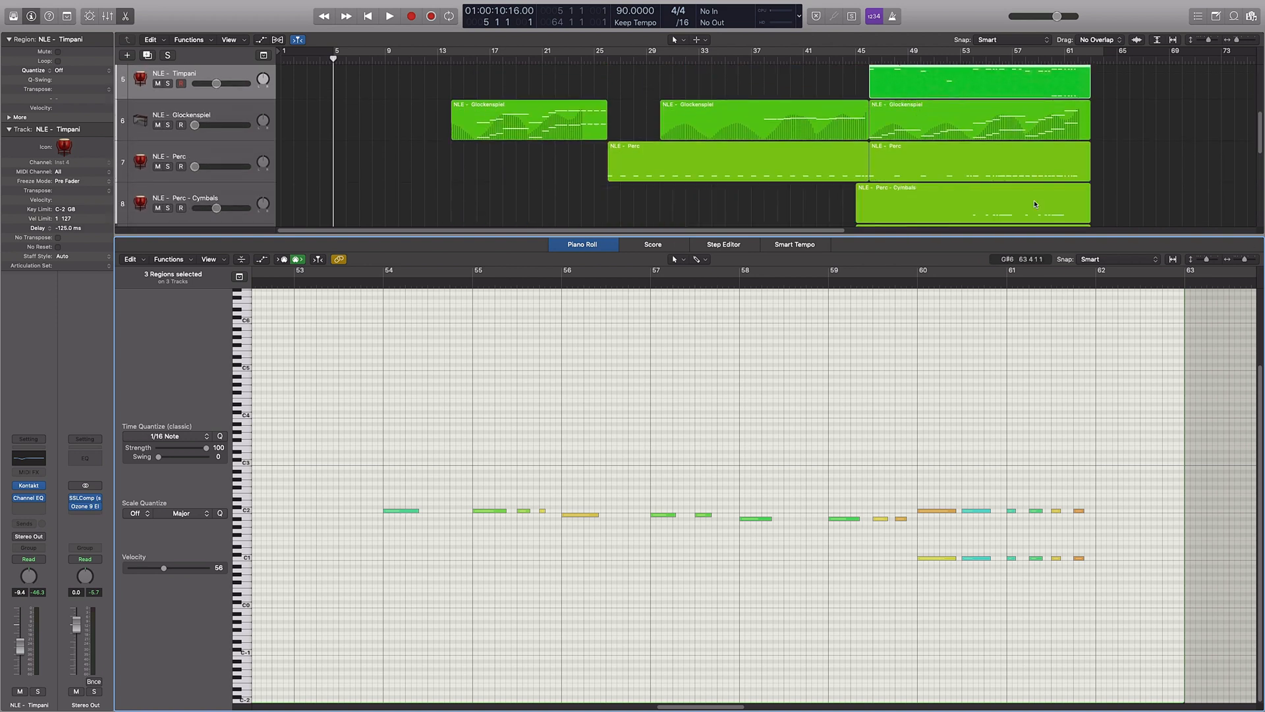
# - Show the second Perc region's notes in the Piano Roll, and close the note editor to return to the full arrangement
pyautogui.click(950, 170)
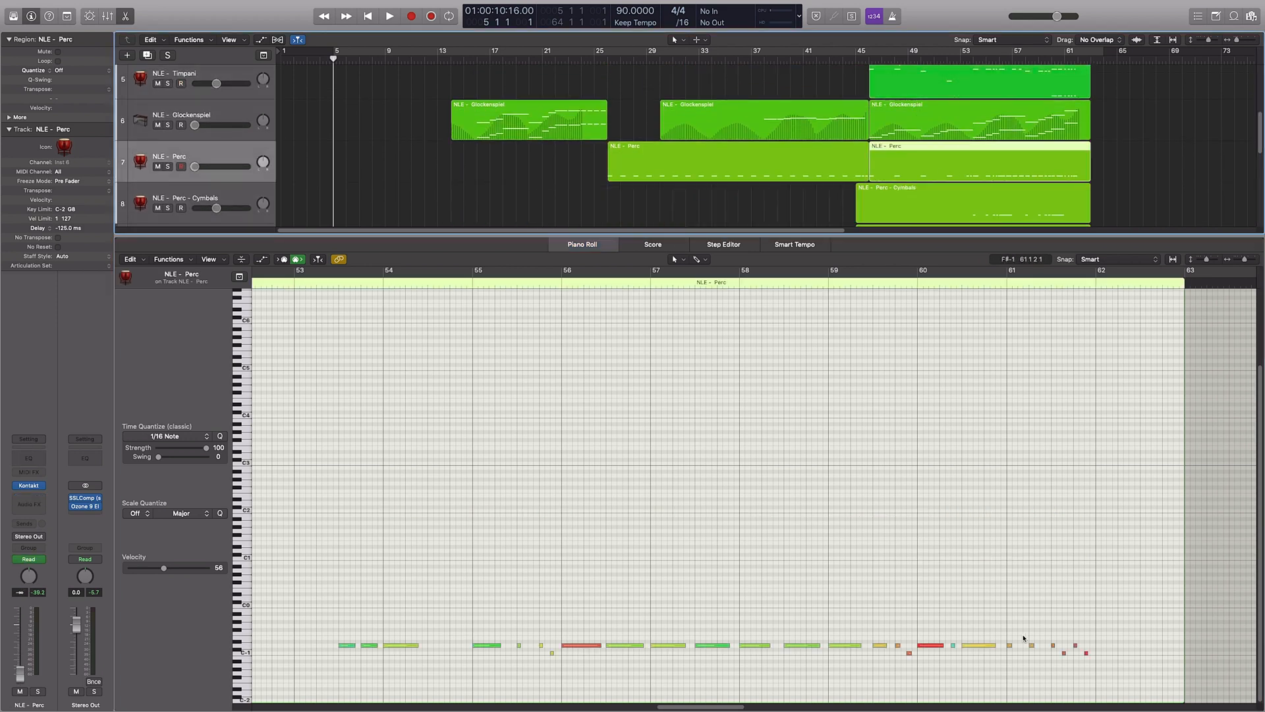
pyautogui.press('e')
pyautogui.click(501, 362)
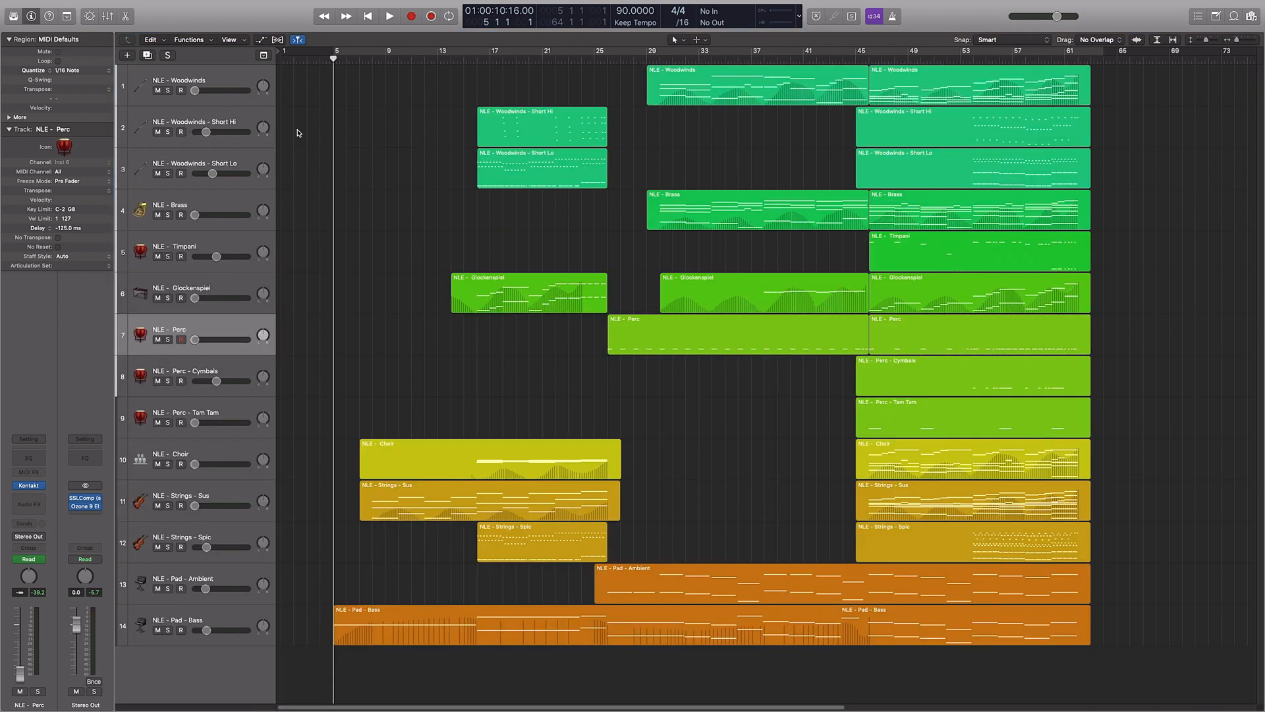
# - Open the Woodwinds track's Kontakt instrument and examine its Dyn. Range and S. Start controls
pyautogui.click(253, 377)
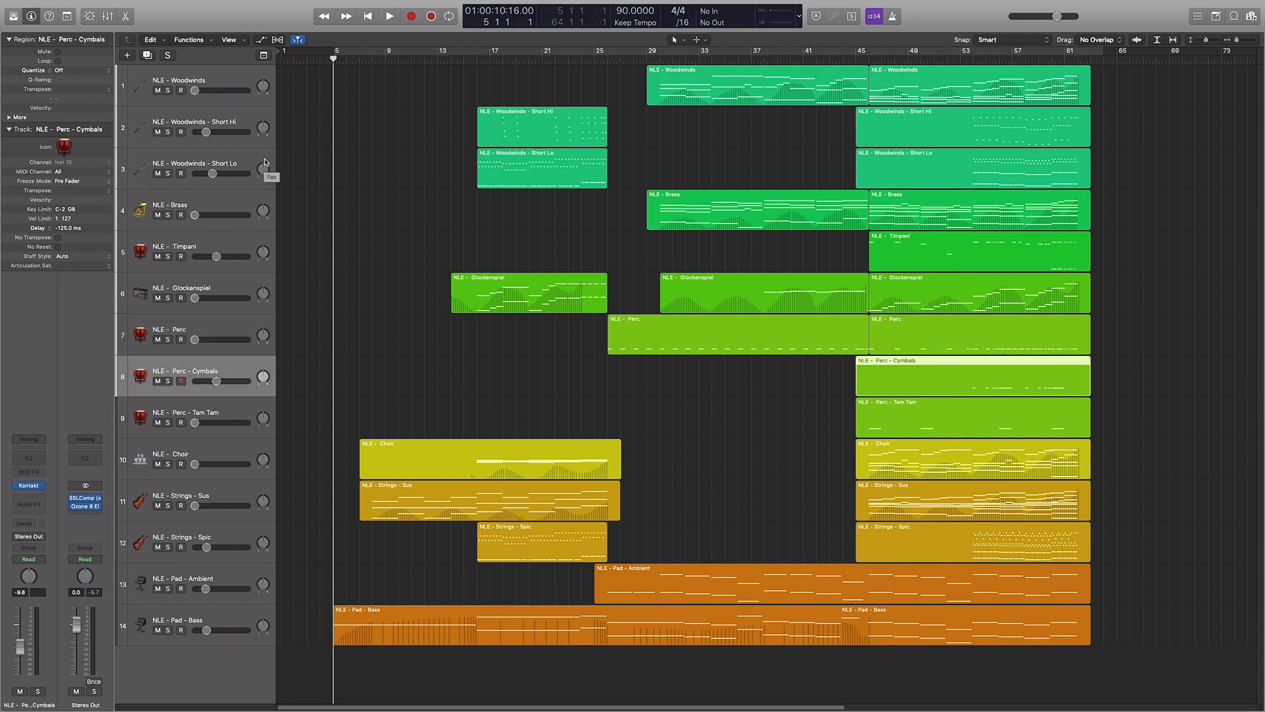
pyautogui.click(229, 79)
pyautogui.click(322, 92)
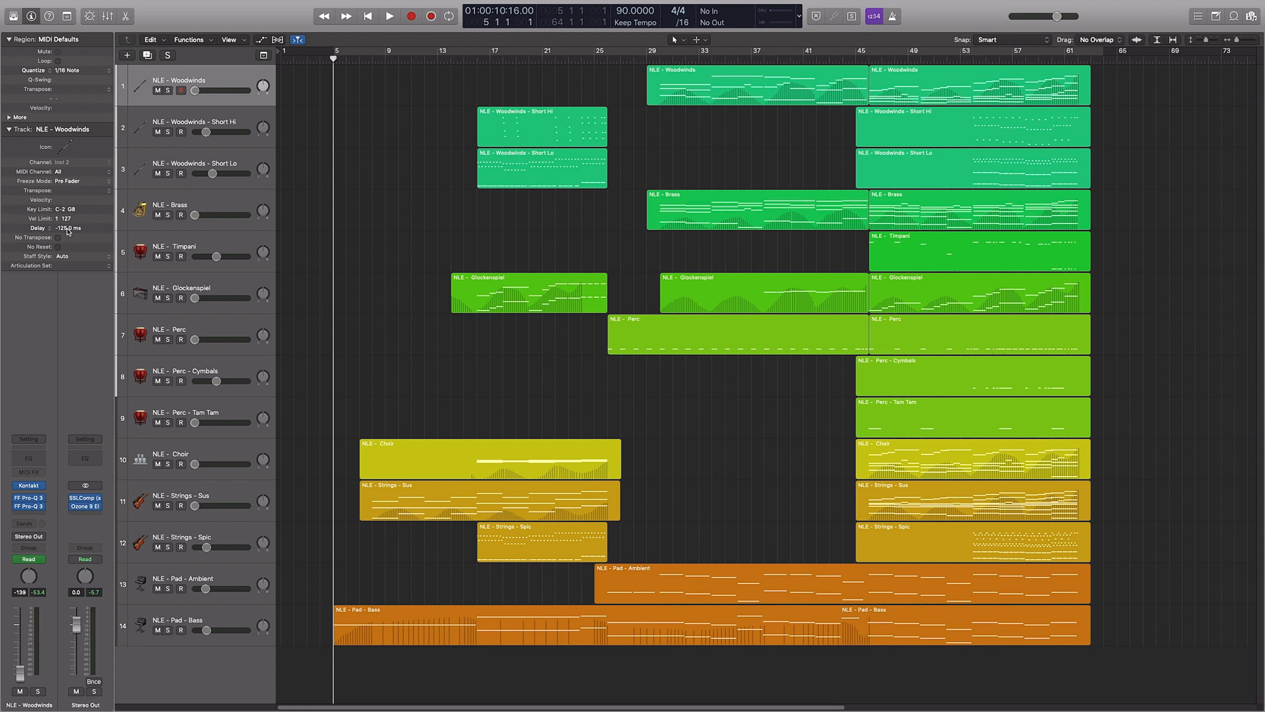
pyautogui.click(32, 489)
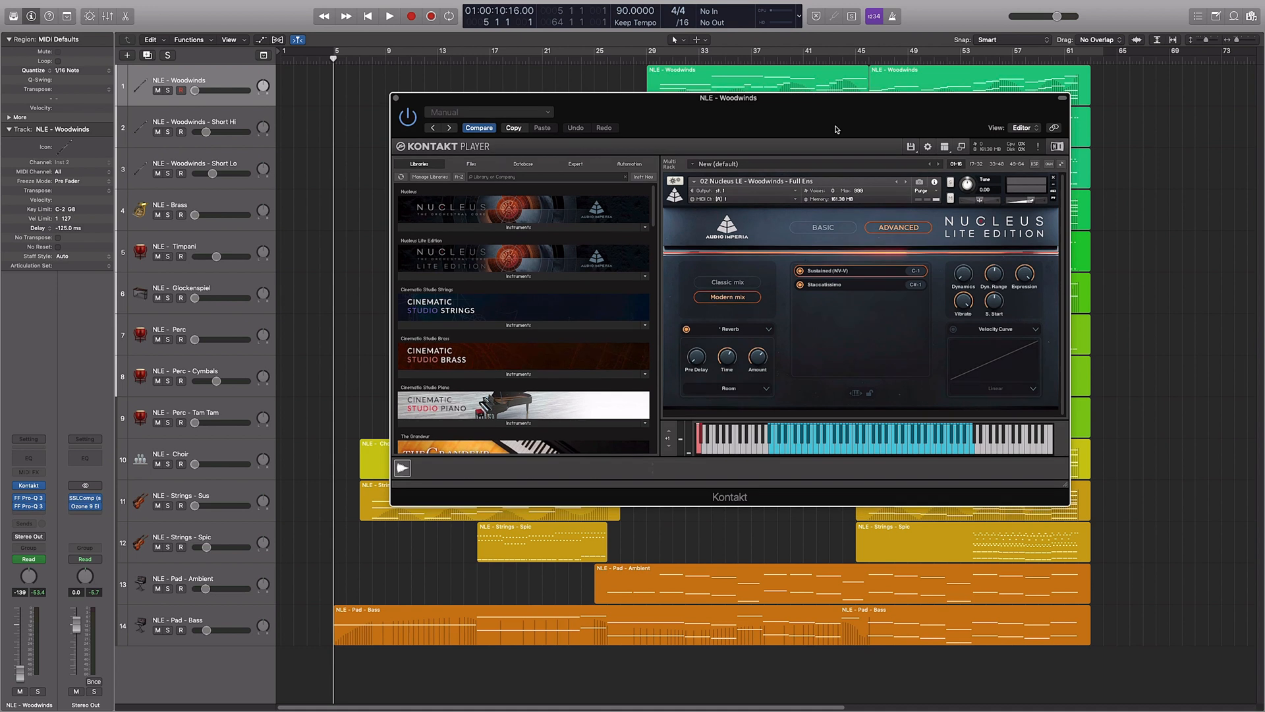
pyautogui.click(839, 208)
pyautogui.click(865, 203)
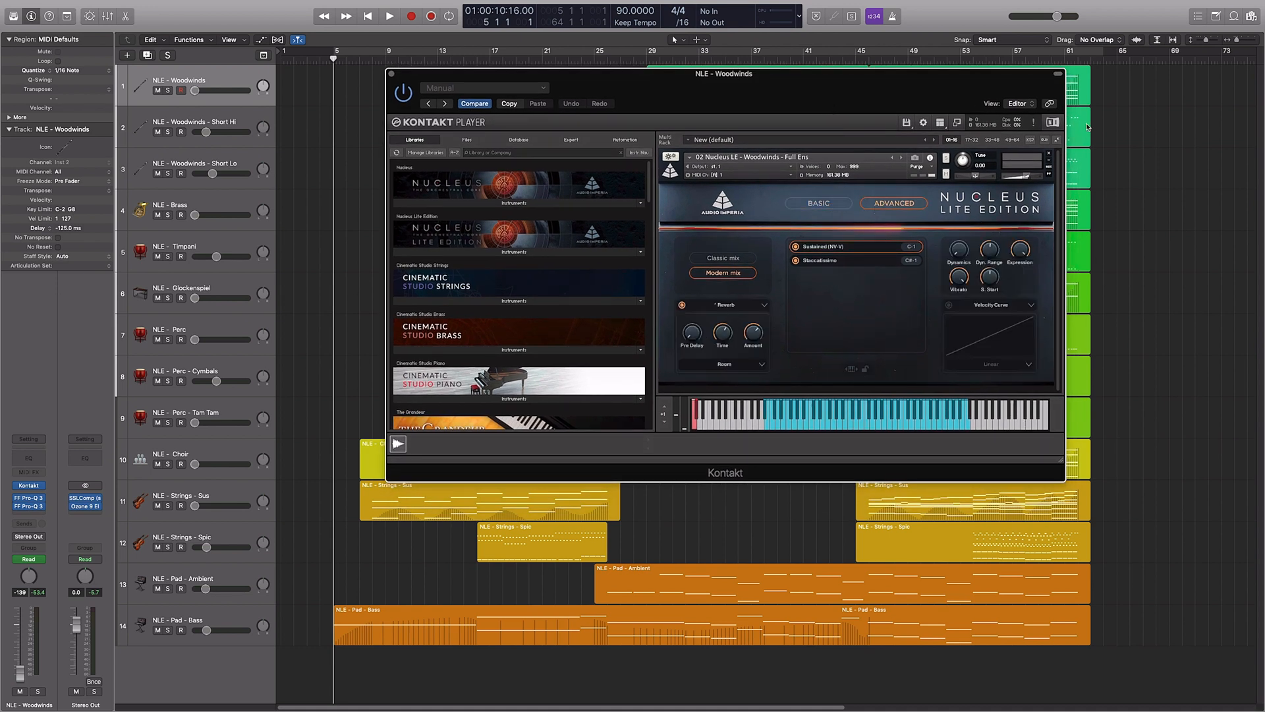
pyautogui.moveTo(993, 255); pyautogui.dragTo(992, 258)
pyautogui.click(993, 280)
# - Collapse the Region parameters and compare the Woodwinds track's Delay parameter with the instrument's S. Start knob
pyautogui.click(9, 39)
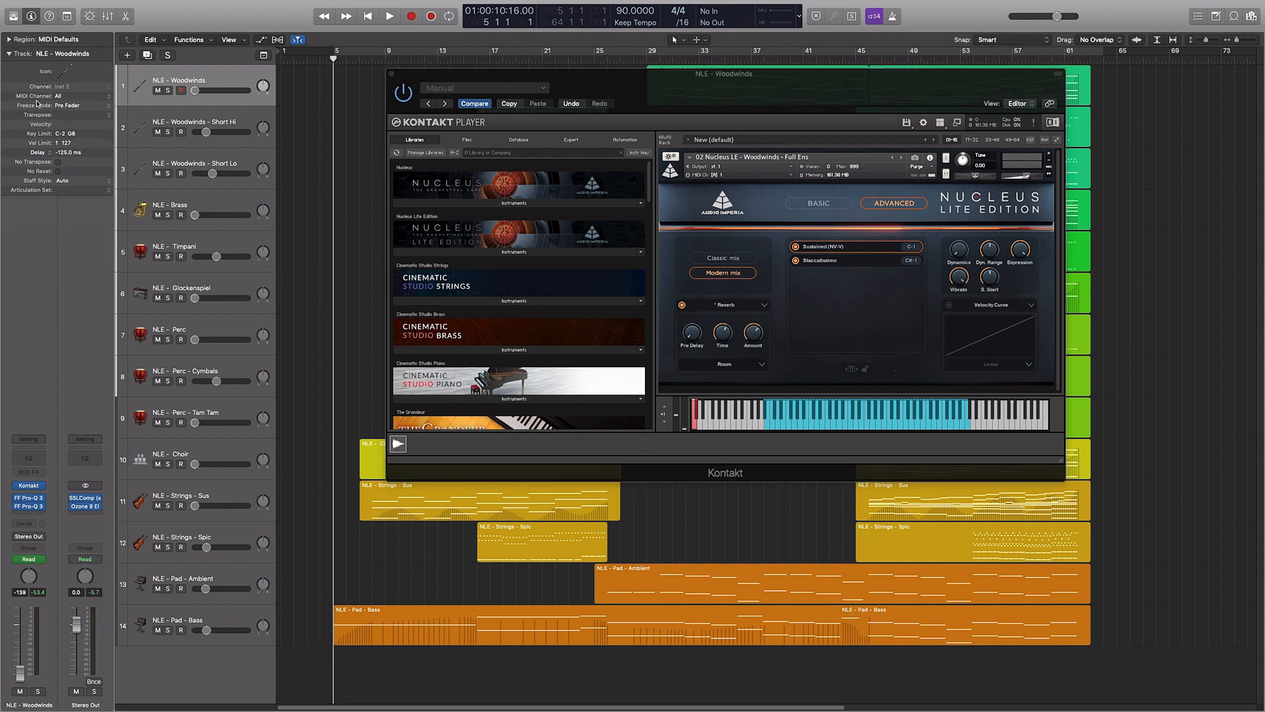
pyautogui.doubleClick(65, 153)
pyautogui.click(74, 231)
pyautogui.click(992, 280)
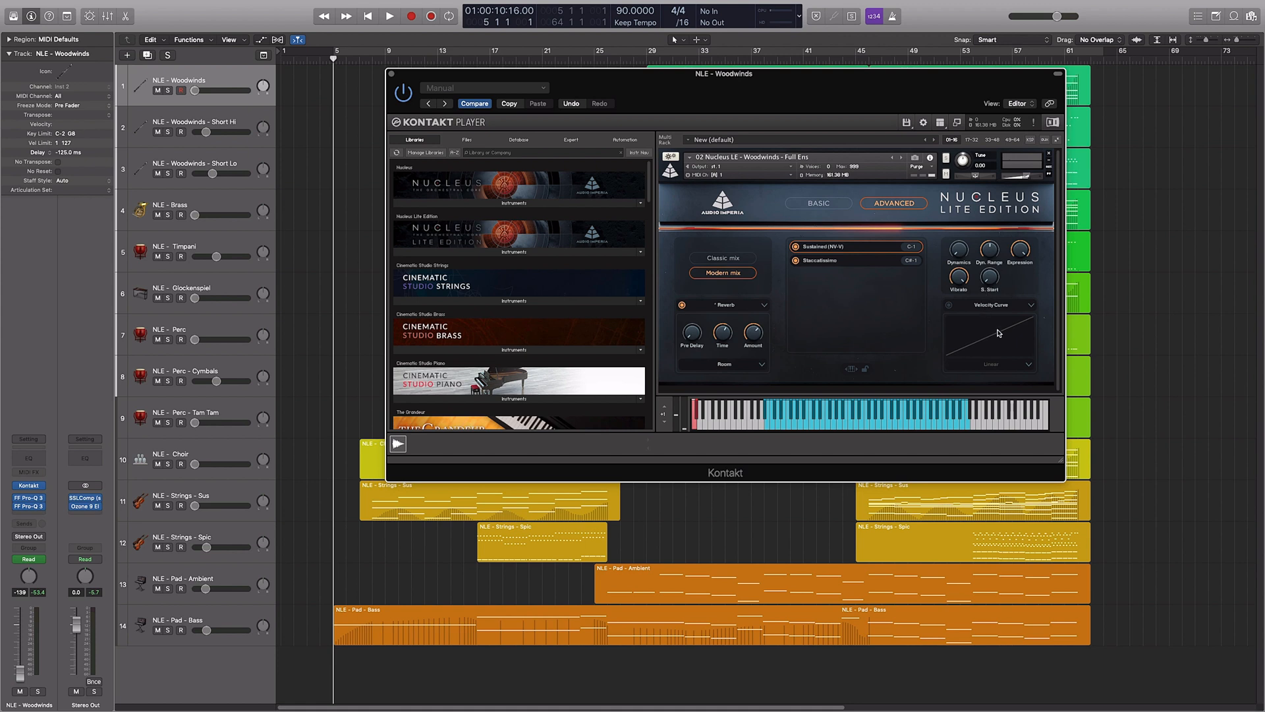
# - Set the Woodwinds track's delay to -250 ms and restore it to -125 ms
pyautogui.doubleClick(64, 152)
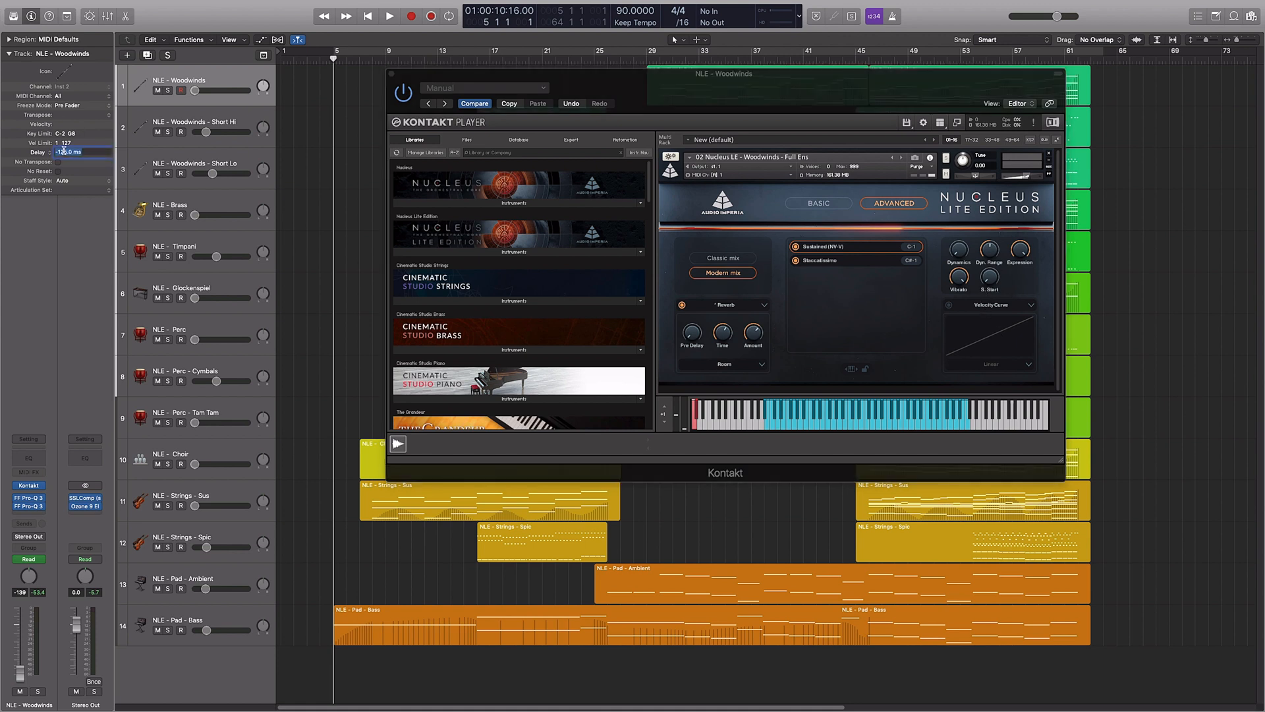
pyautogui.write('-250')
pyautogui.press('Return')
pyautogui.doubleClick(84, 152)
pyautogui.write('-125')
pyautogui.press('Return')
# - Try turning the Woodwinds instrument's S. Start knob up and back down, and close the Kontakt window
pyautogui.click(991, 285)
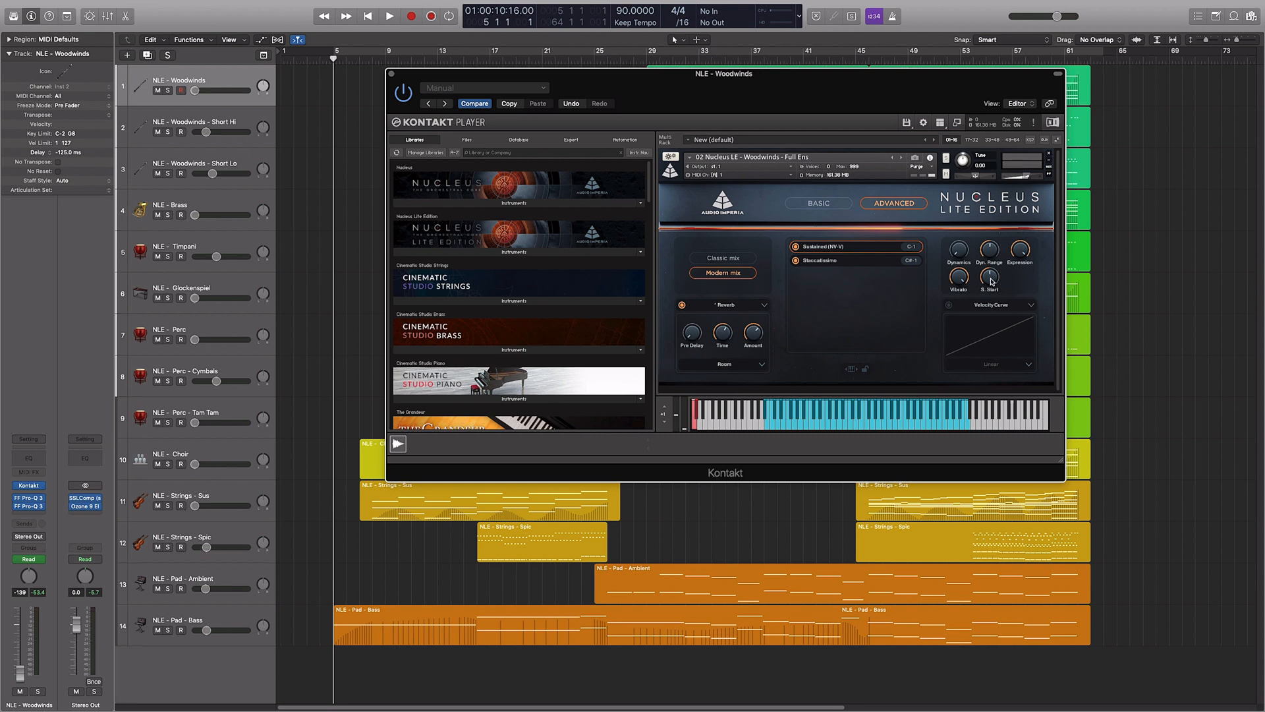
pyautogui.moveTo(991, 280); pyautogui.dragTo(1007, 166)
pyautogui.moveTo(994, 283); pyautogui.dragTo(1012, 365)
pyautogui.click(392, 74)
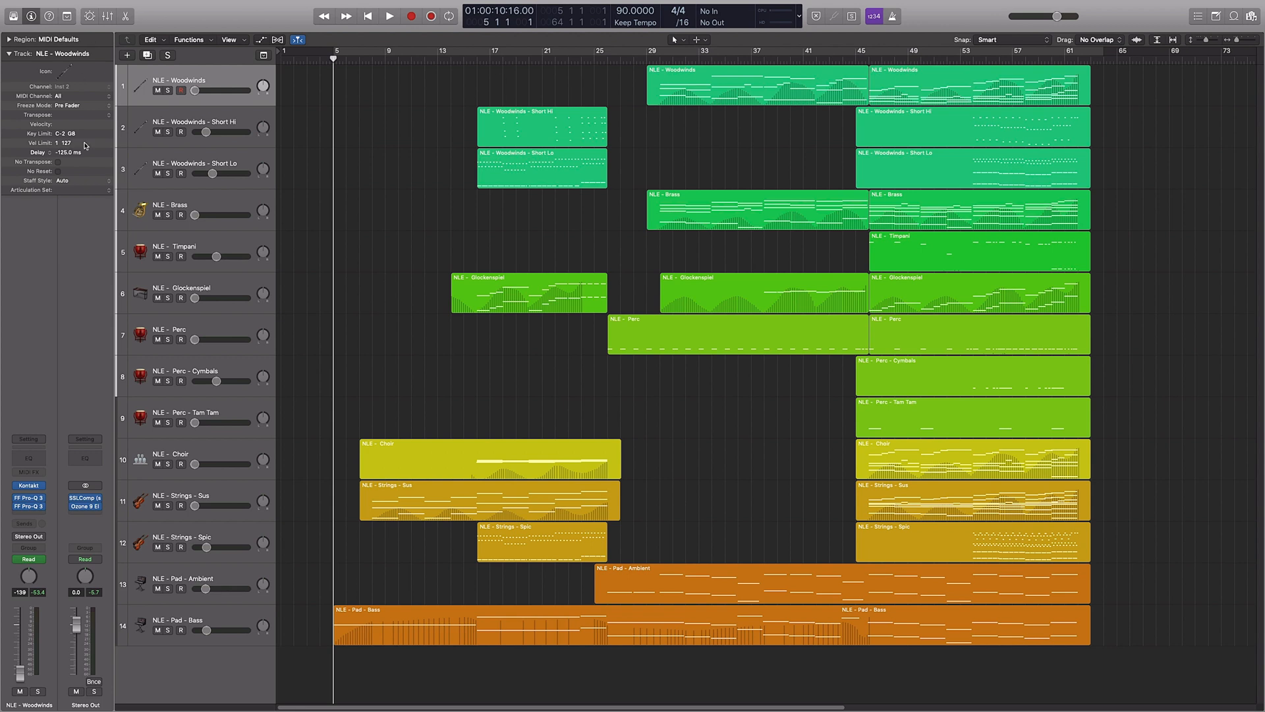
# - Reopen the Woodwinds Kontakt instrument to try its Dyn. Range and Vibrato knobs and view Vibrato's MIDI CC assignment options
pyautogui.click(29, 485)
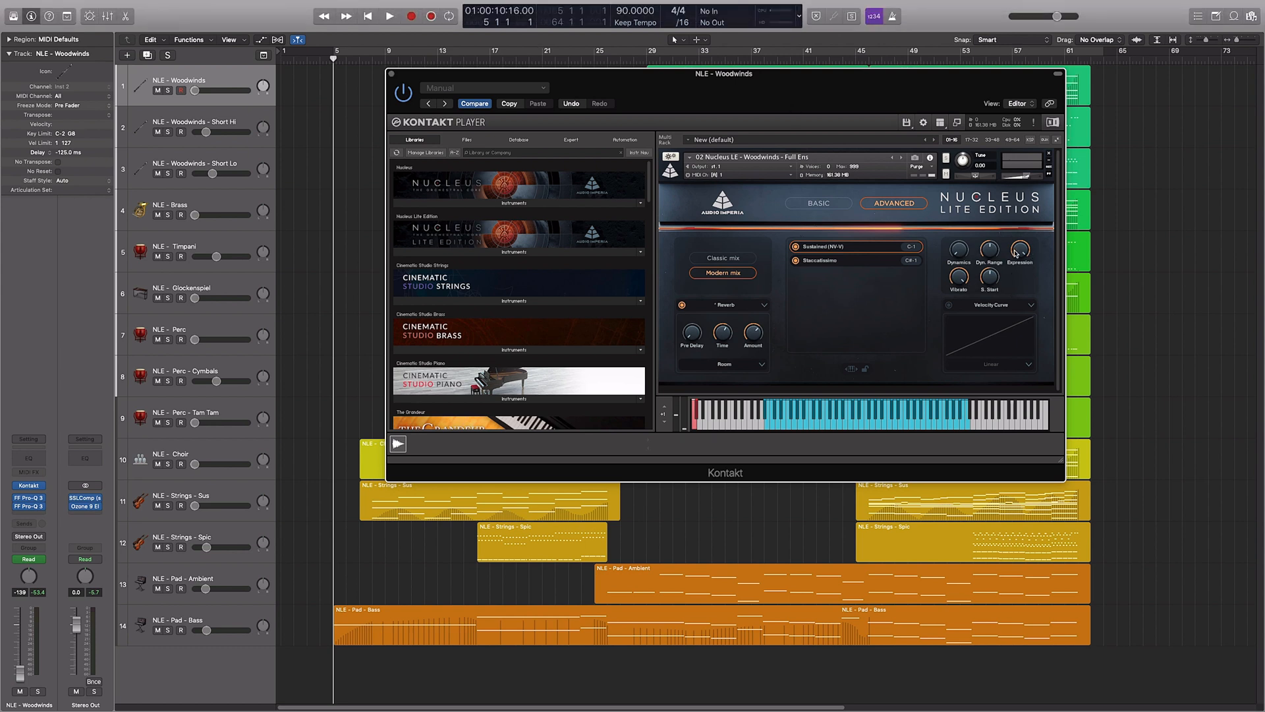
pyautogui.moveTo(990, 252); pyautogui.dragTo(1005, 277)
pyautogui.moveTo(961, 278); pyautogui.dragTo(983, 210)
pyautogui.rightClick(966, 282)
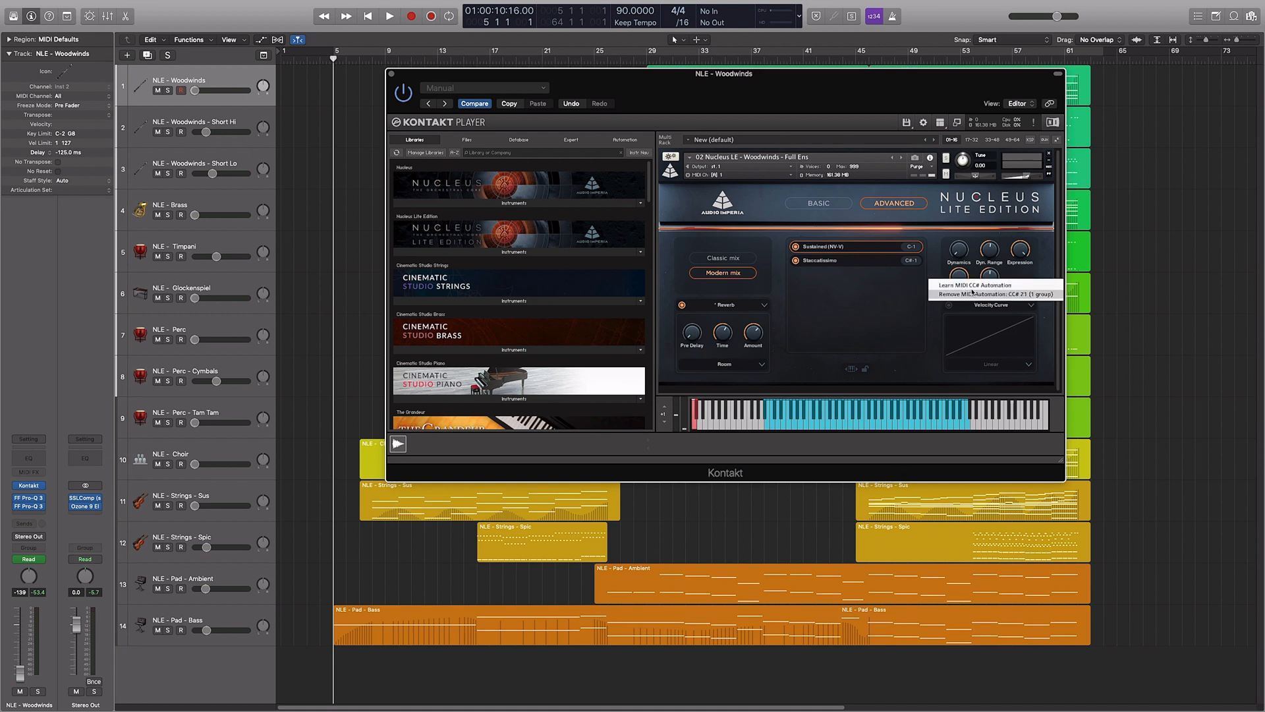
pyautogui.click(928, 362)
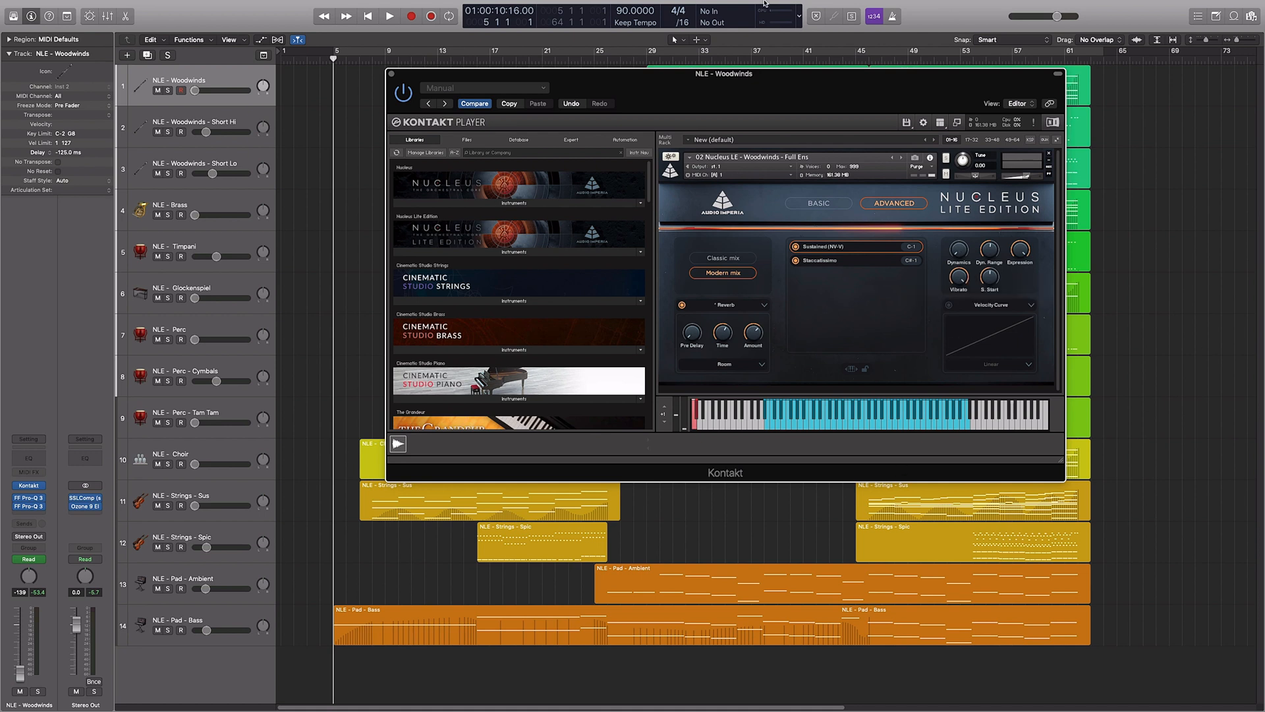
pyautogui.click(391, 73)
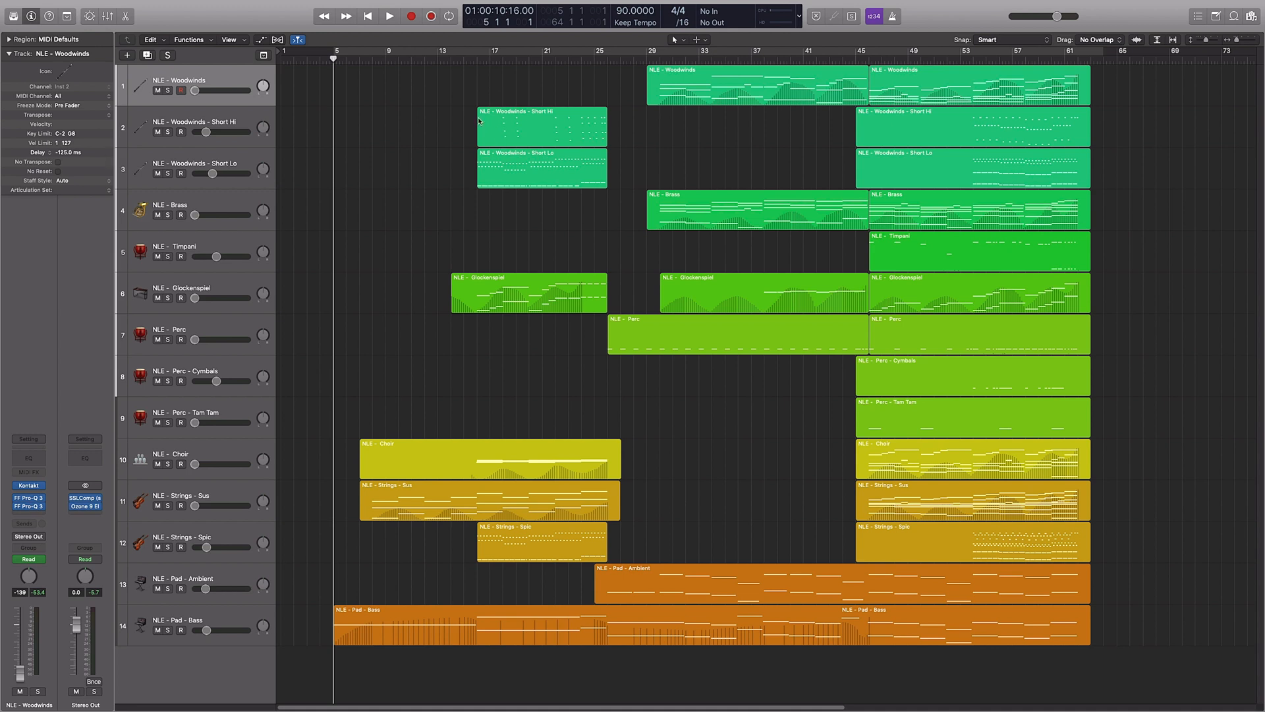
# - Open the first Strings - Sus region in the Piano Roll and shift all its notes slightly earlier, ahead of bar 8
pyautogui.doubleClick(405, 506)
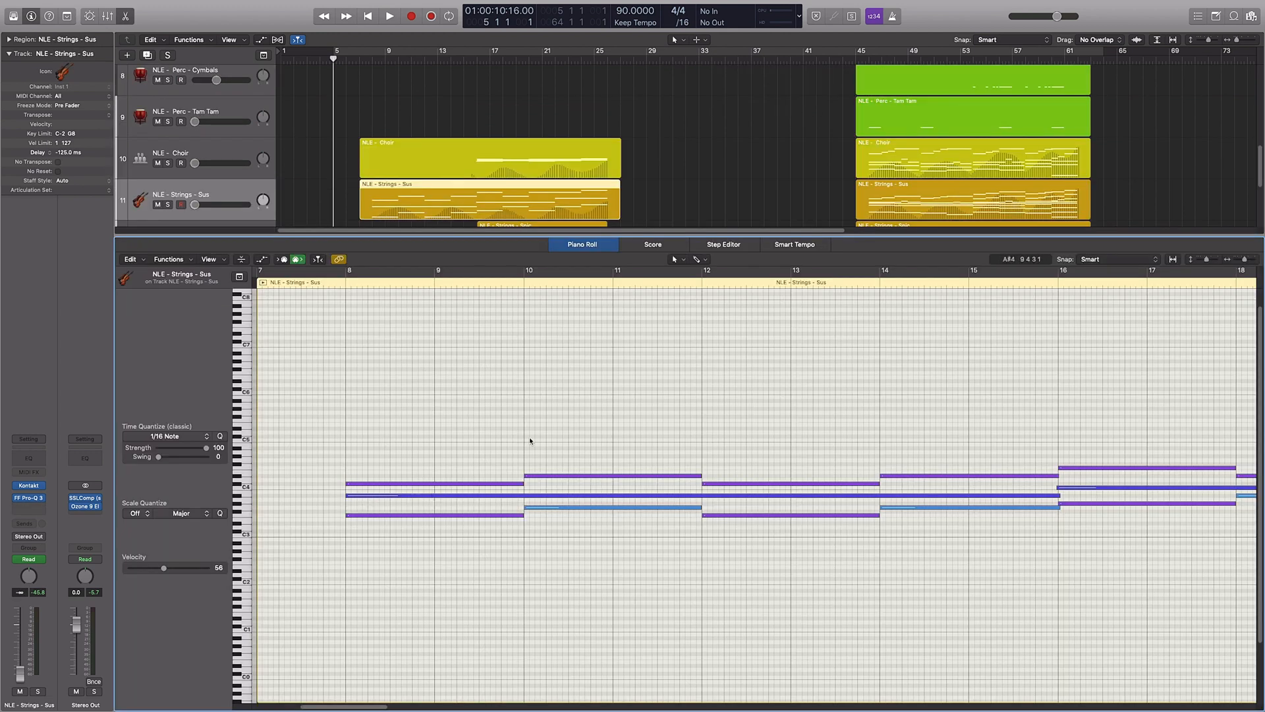
pyautogui.click(328, 285)
pyautogui.press('super+Right')
pyautogui.press('super+Right')
pyautogui.press('super+Left')
pyautogui.press('super+Left')
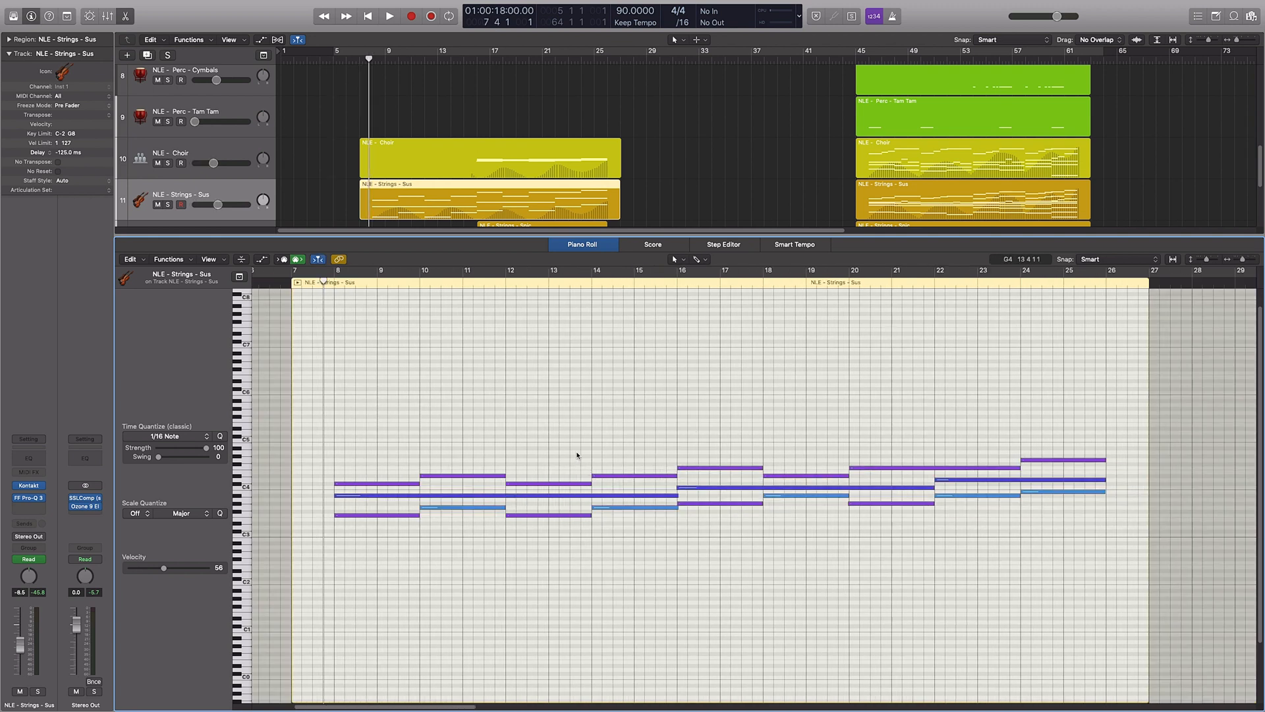
pyautogui.scroll(5, 577, 455)
pyautogui.hscroll(3, 461, 409)
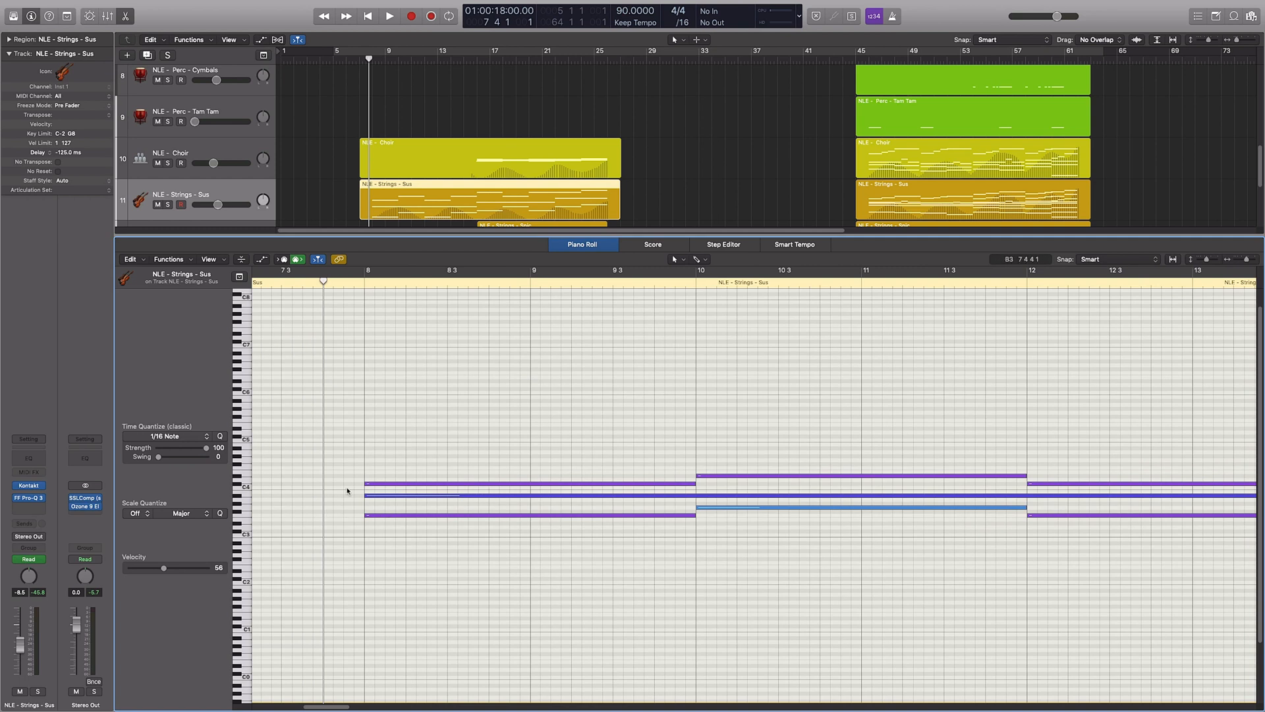
pyautogui.press('super+a')
pyautogui.moveTo(373, 485); pyautogui.dragTo(348, 485)
pyautogui.click(446, 414)
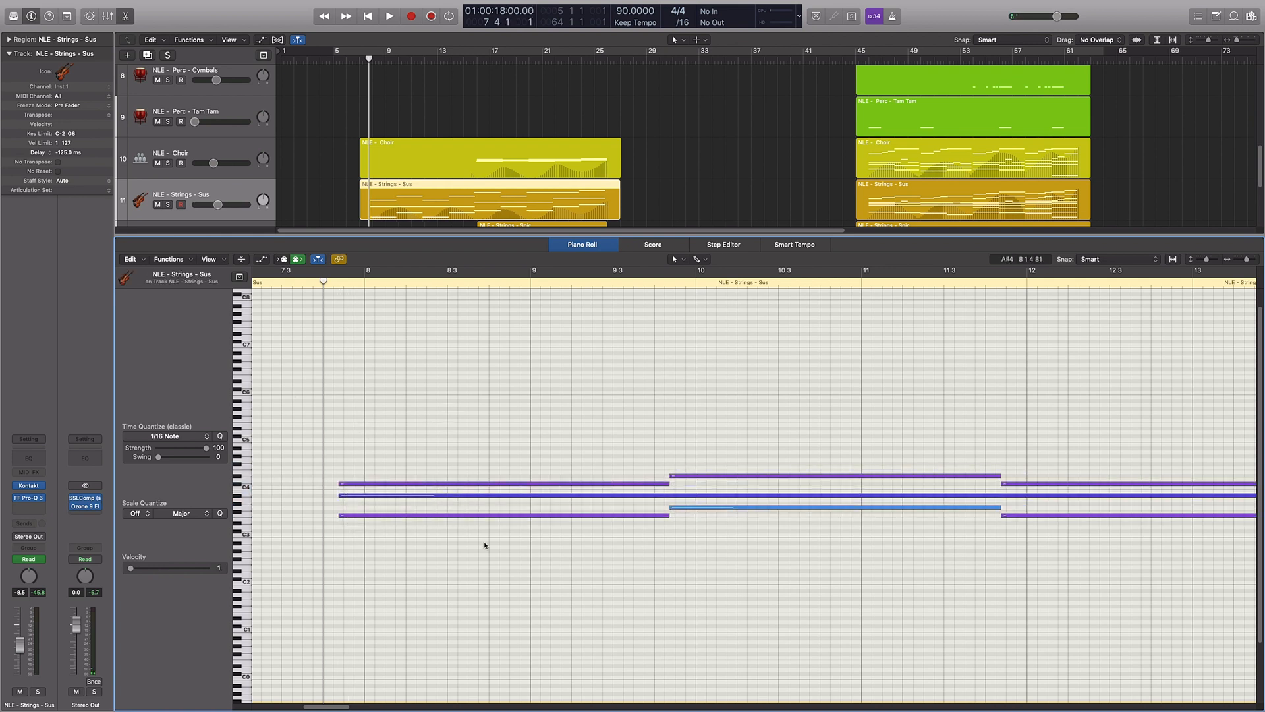
# - Close the note editor and return the playhead to bar 5
pyautogui.press('e')
pyautogui.click(552, 345)
pyautogui.click(334, 64)
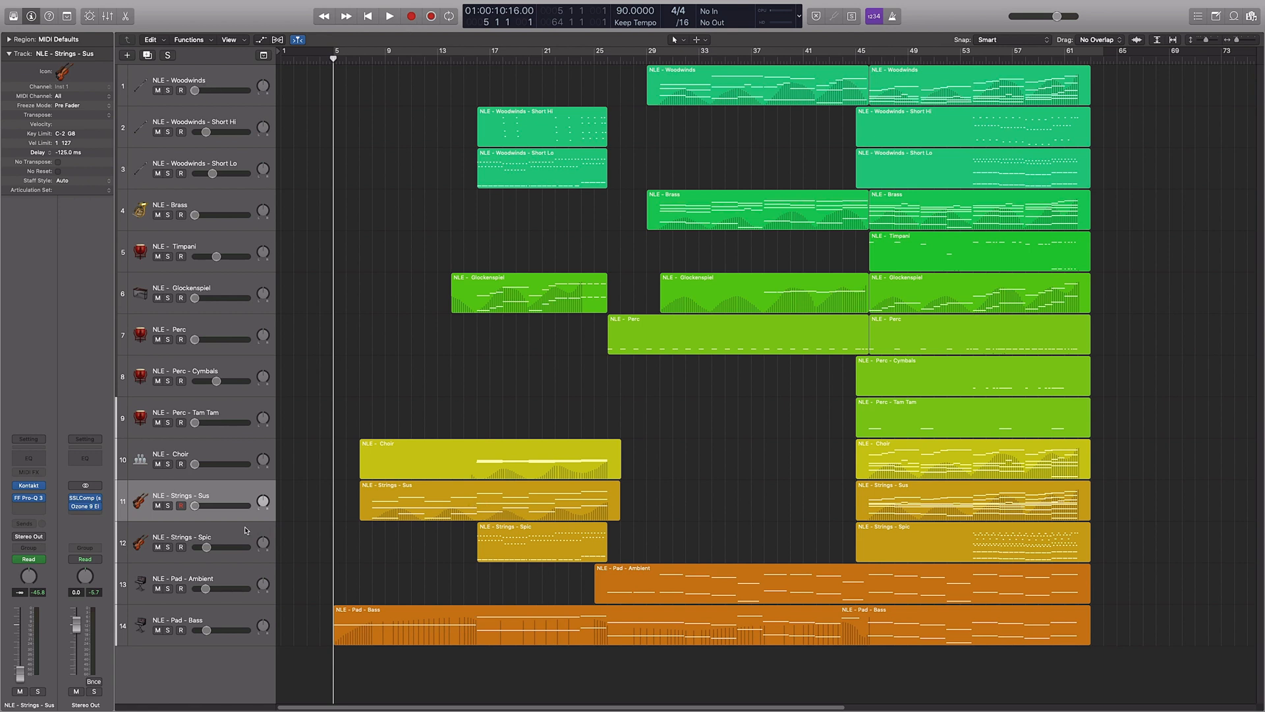
pyautogui.click(395, 518)
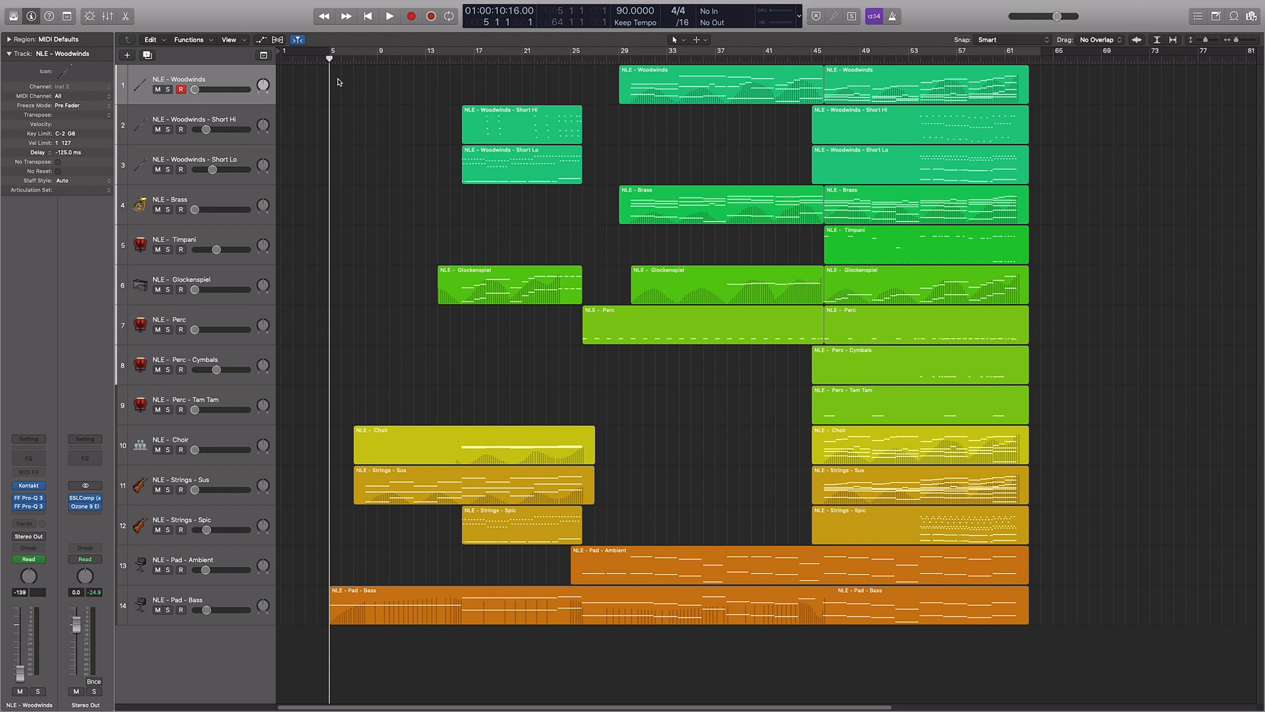
# - Open the Woodwinds track's Kontakt instrument, enlarge its window to view the full interface, and close it
pyautogui.click(33, 486)
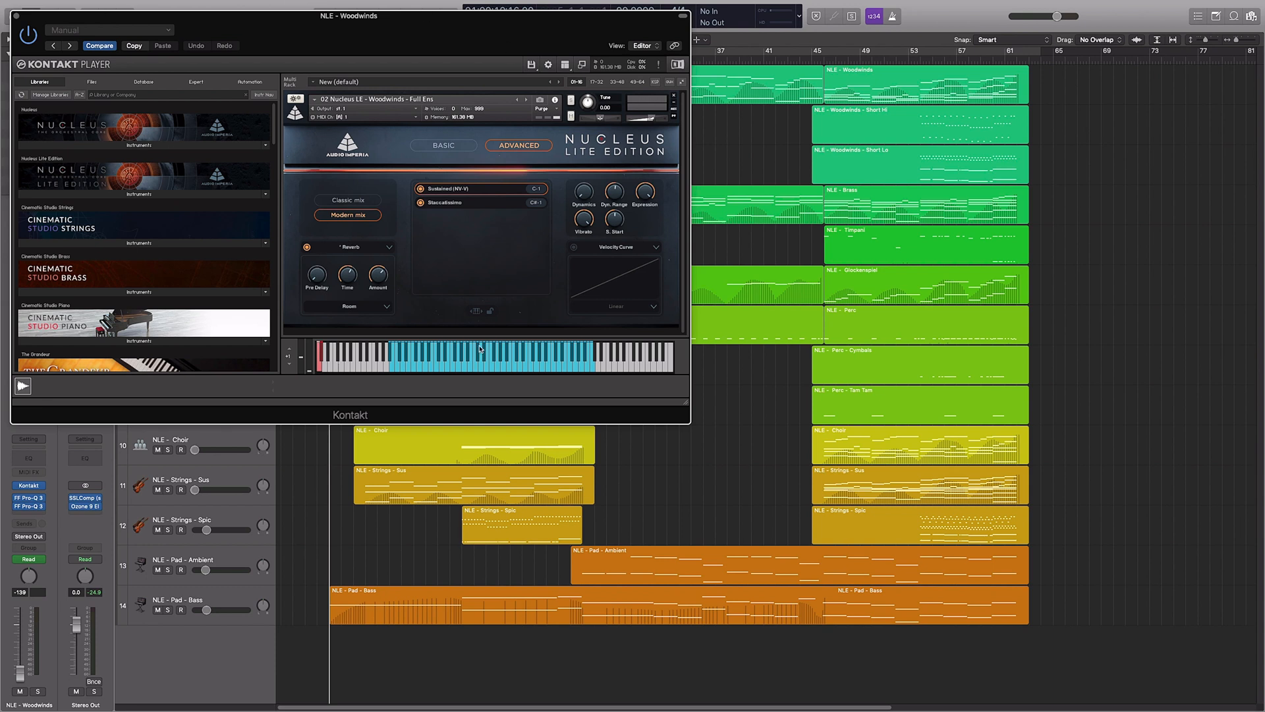
pyautogui.moveTo(689, 403); pyautogui.dragTo(695, 475)
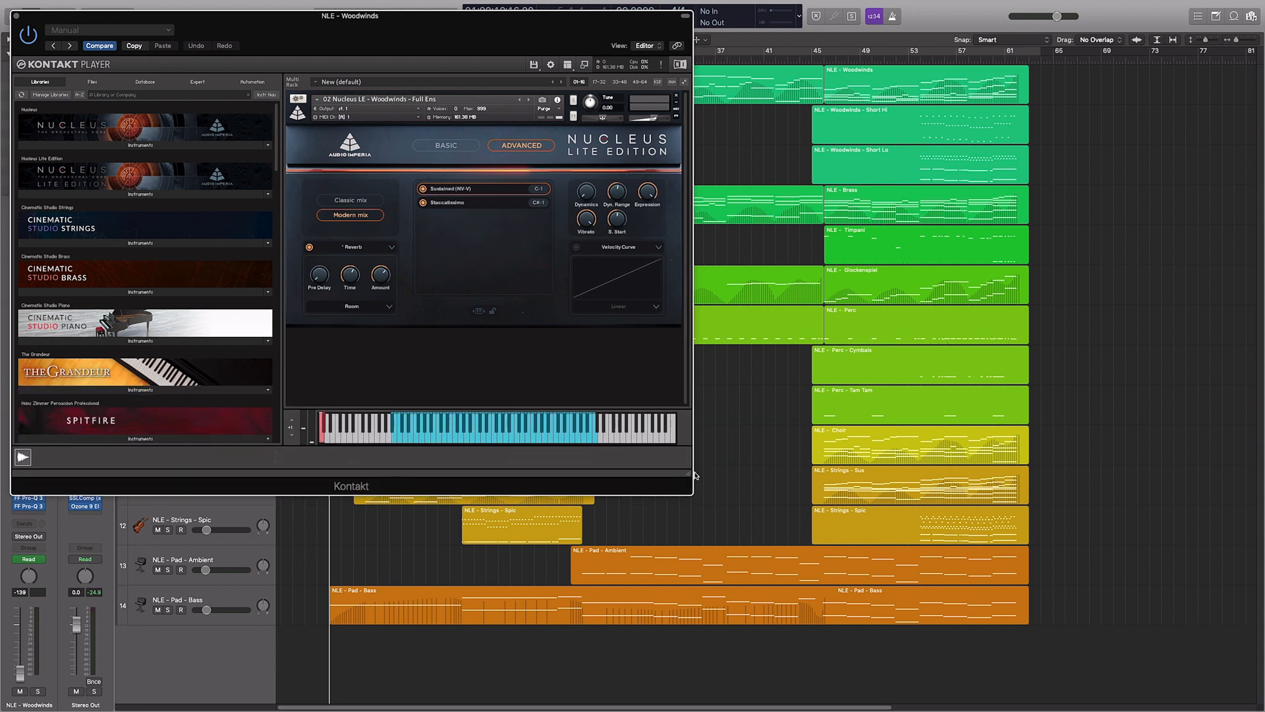
pyautogui.click(16, 16)
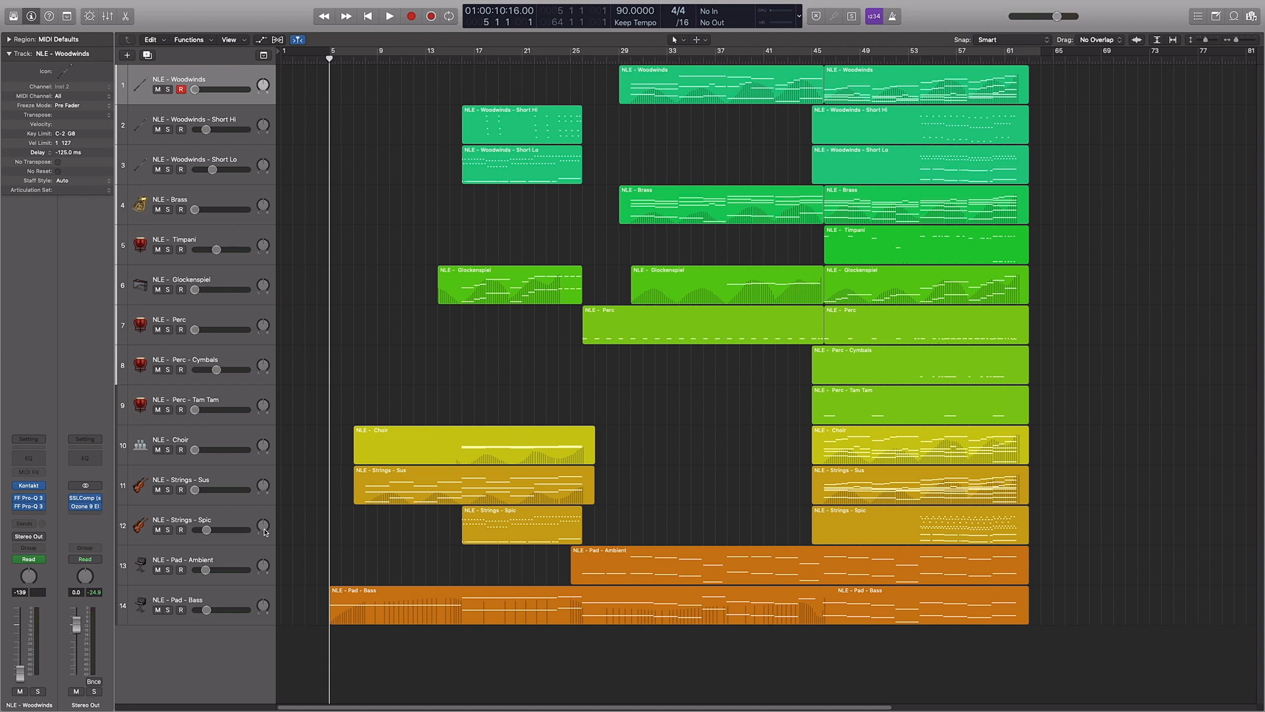
# - Duplicate the Strings - Sus track as NL - Vlns 1 and copy the Strings - Sus region from bar 45 onto it
pyautogui.click(230, 509)
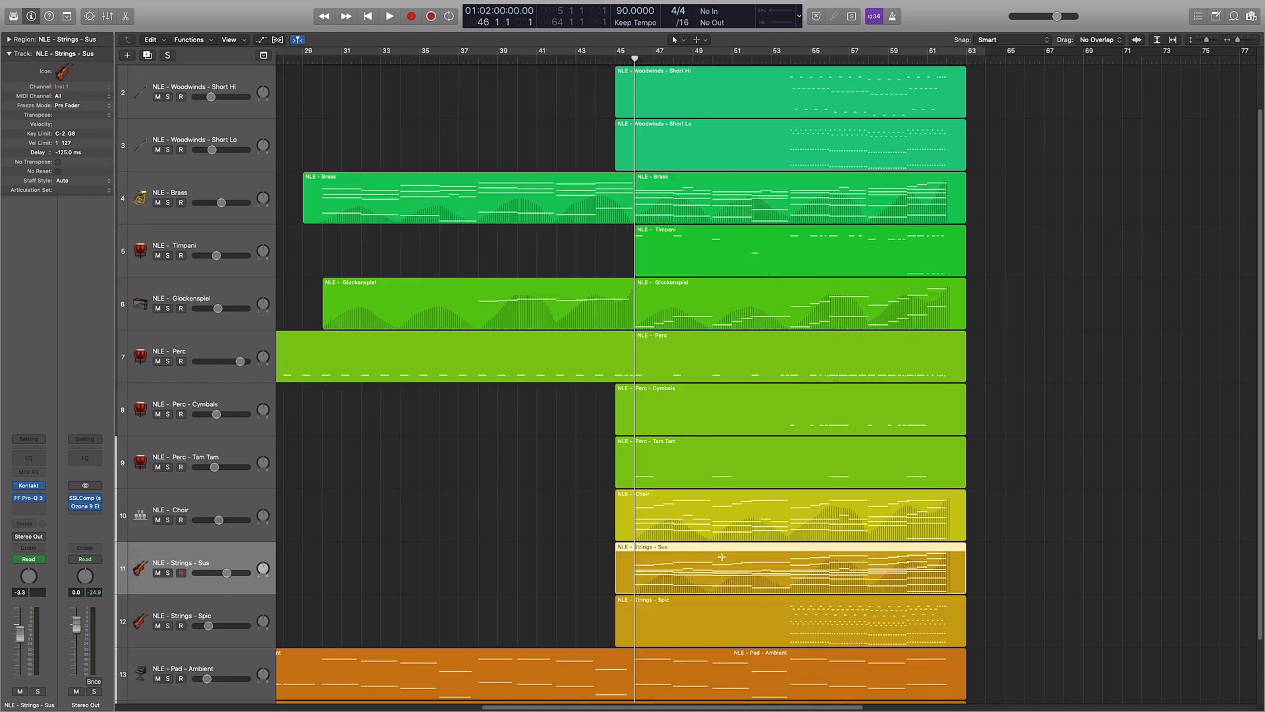
pyautogui.press('super+d')
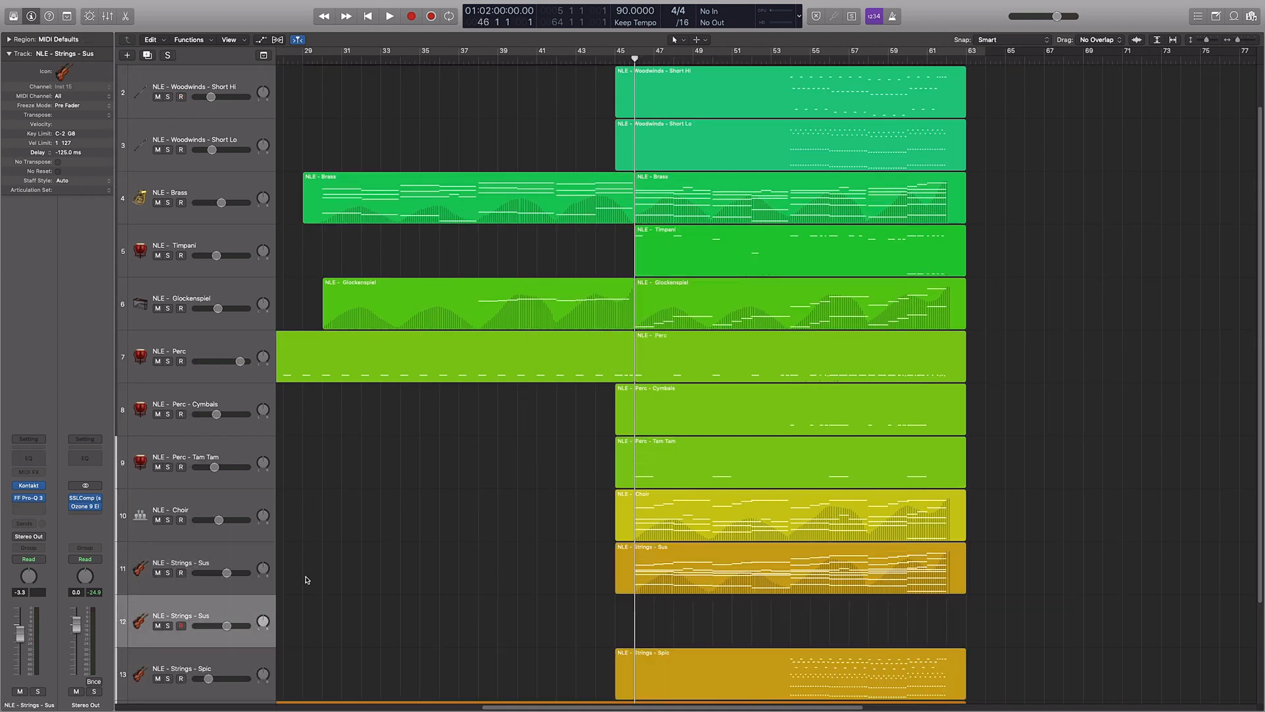
pyautogui.scroll(-3, 257, 559)
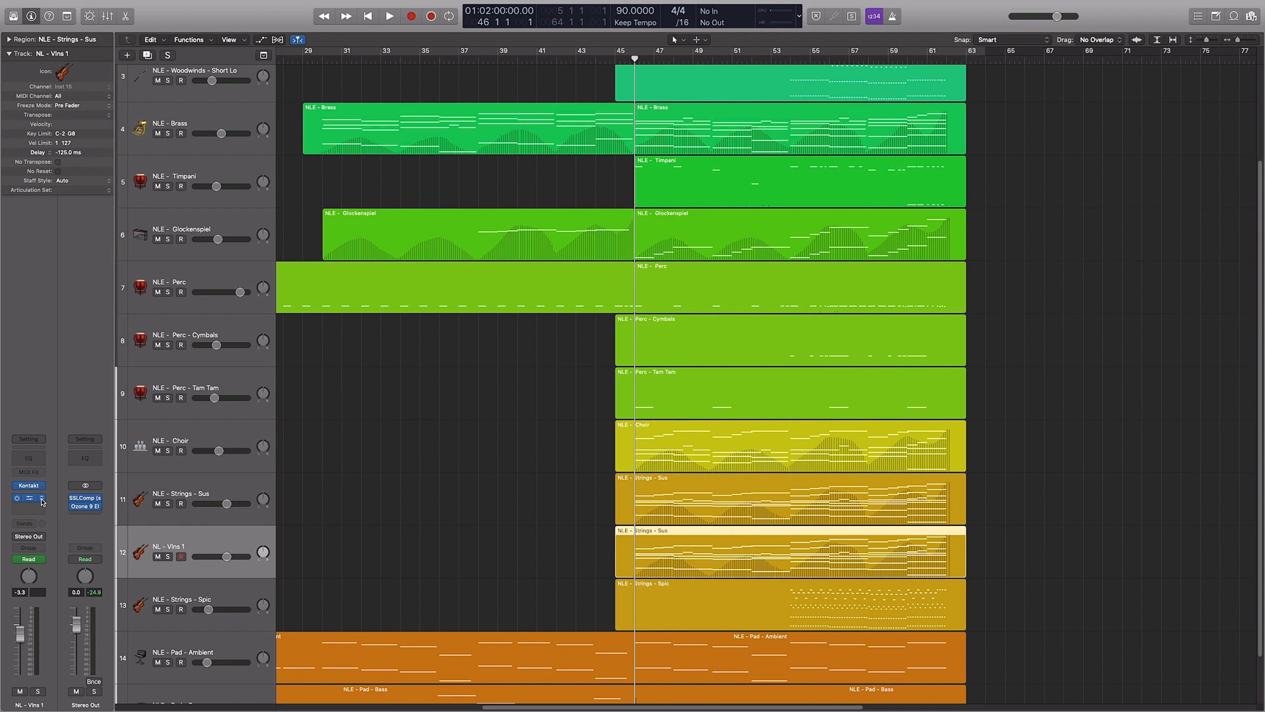
# - Bypass the FF Pro-Q 3 equalizer on the NL - Vlns 1 track and close its plug-in window
pyautogui.click(43, 499)
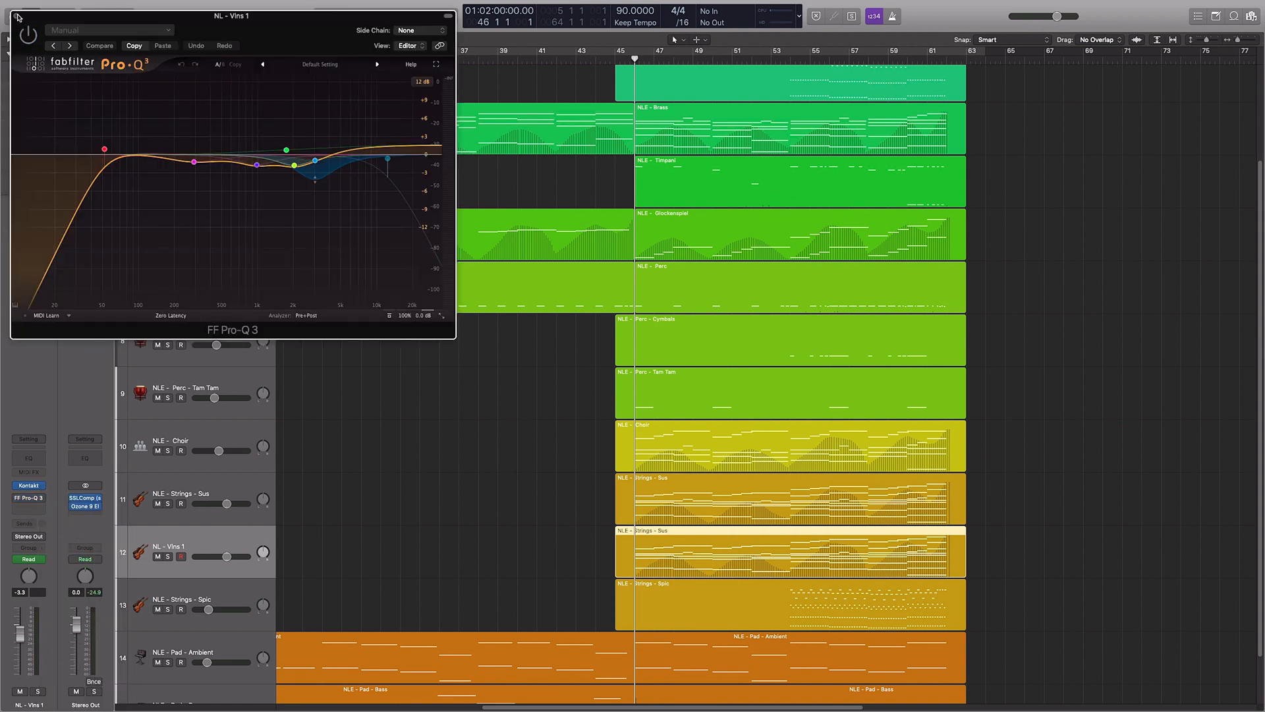
pyautogui.click(16, 15)
pyautogui.click(558, 503)
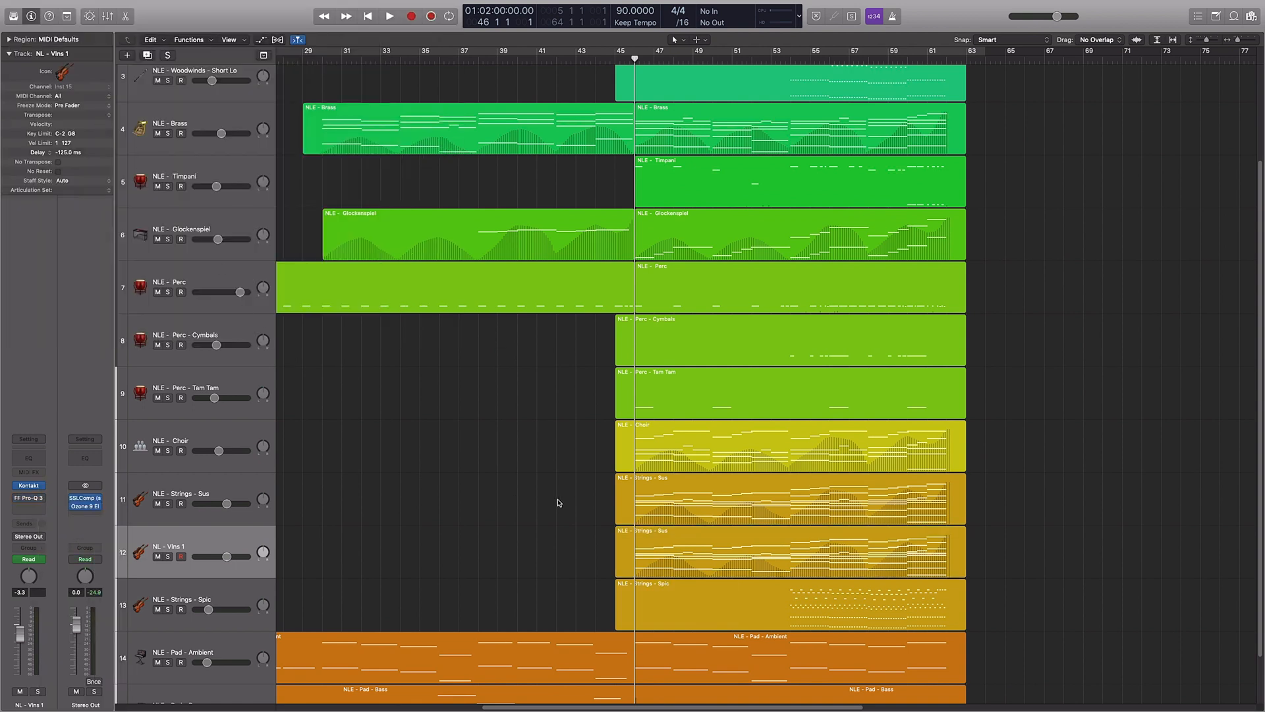
# - Open the copied NL - Vlns 1 region in the Piano Roll and delete everything except the top melody line
pyautogui.doubleClick(710, 535)
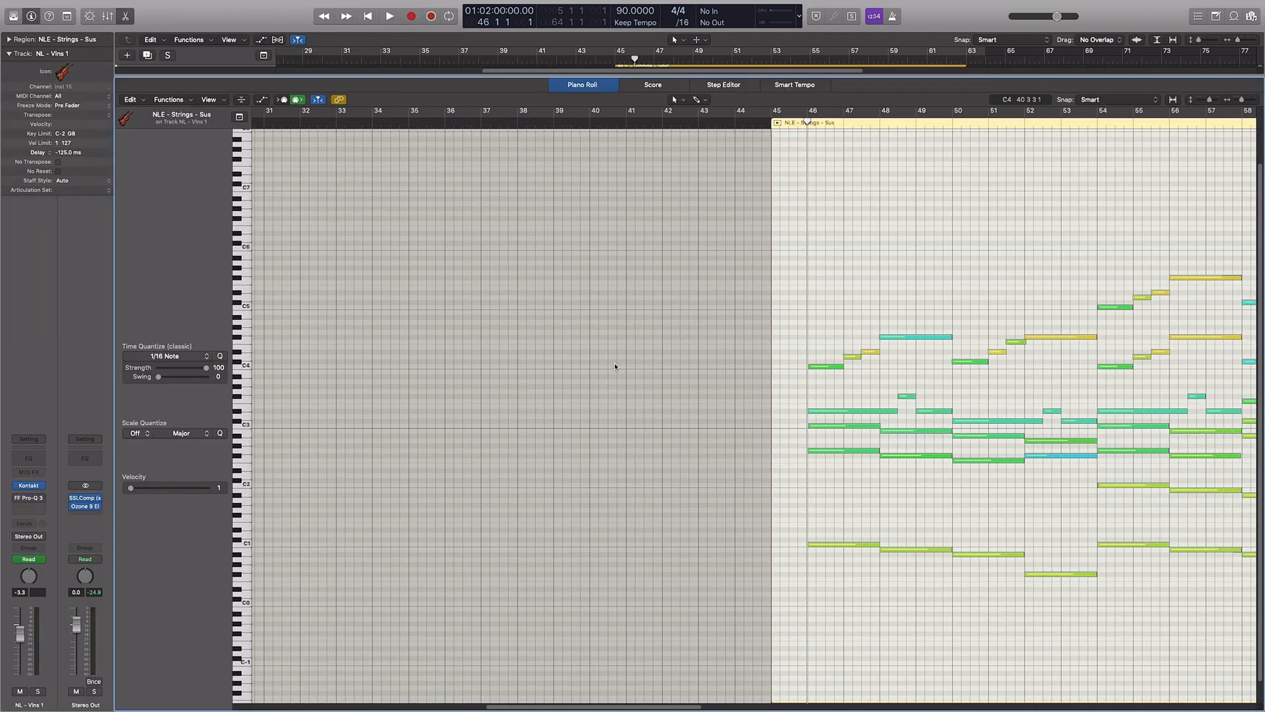
pyautogui.hscroll(5, 615, 366)
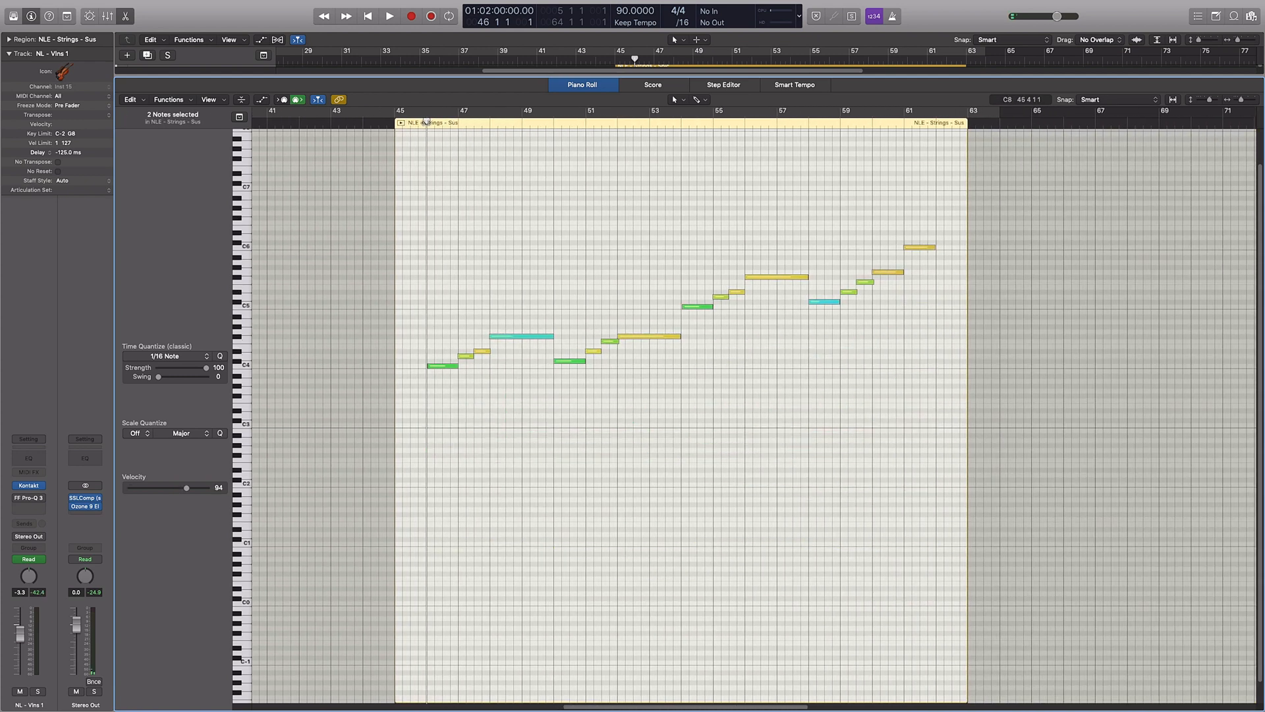
# - Select the violin melody notes from bar 46 to bar 60 and lengthen them so neighbouring notes overlap
pyautogui.press('super+Right')
pyautogui.press('super+Right')
pyautogui.press('super+Right')
pyautogui.press('super+Right')
pyautogui.press('super+Right')
pyautogui.press('super+Right')
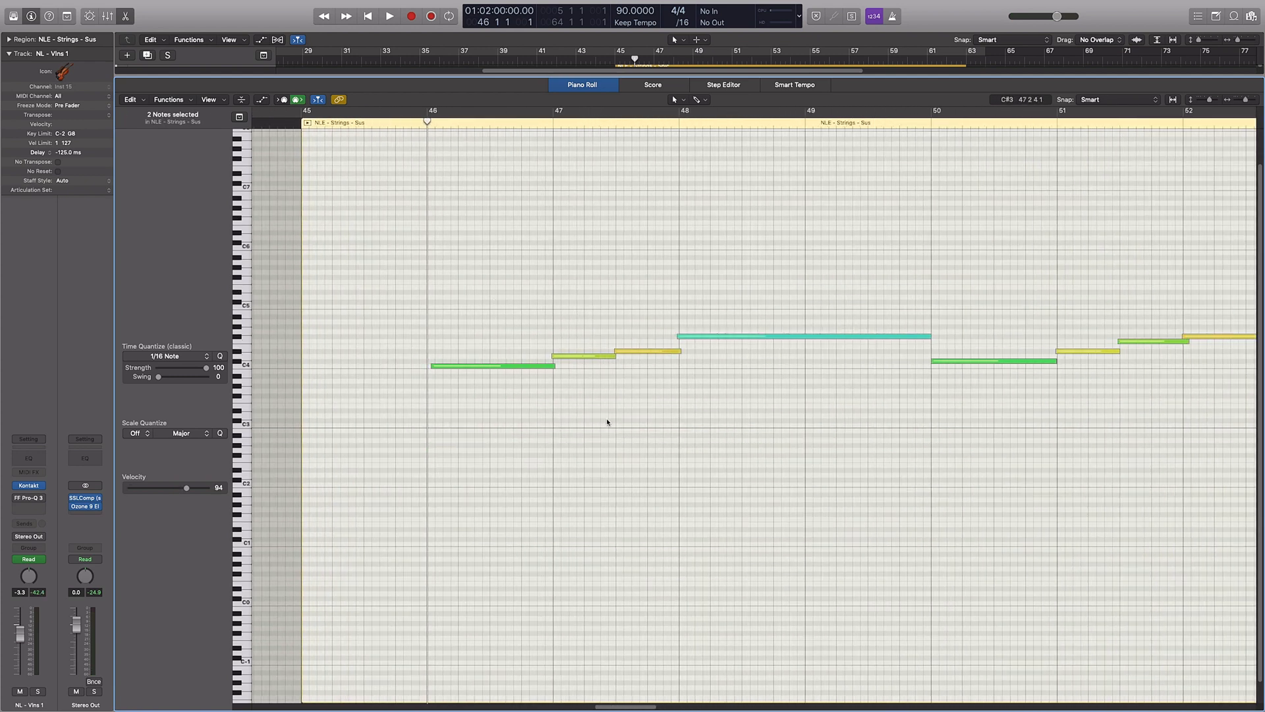
pyautogui.moveTo(540, 306); pyautogui.dragTo(718, 409)
pyautogui.hscroll(10, 718, 410)
pyautogui.moveTo(652, 263); pyautogui.dragTo(835, 402)
pyautogui.hscroll(10, 811, 310)
pyautogui.moveTo(732, 205); pyautogui.dragTo(966, 390)
pyautogui.hscroll(15, 966, 390)
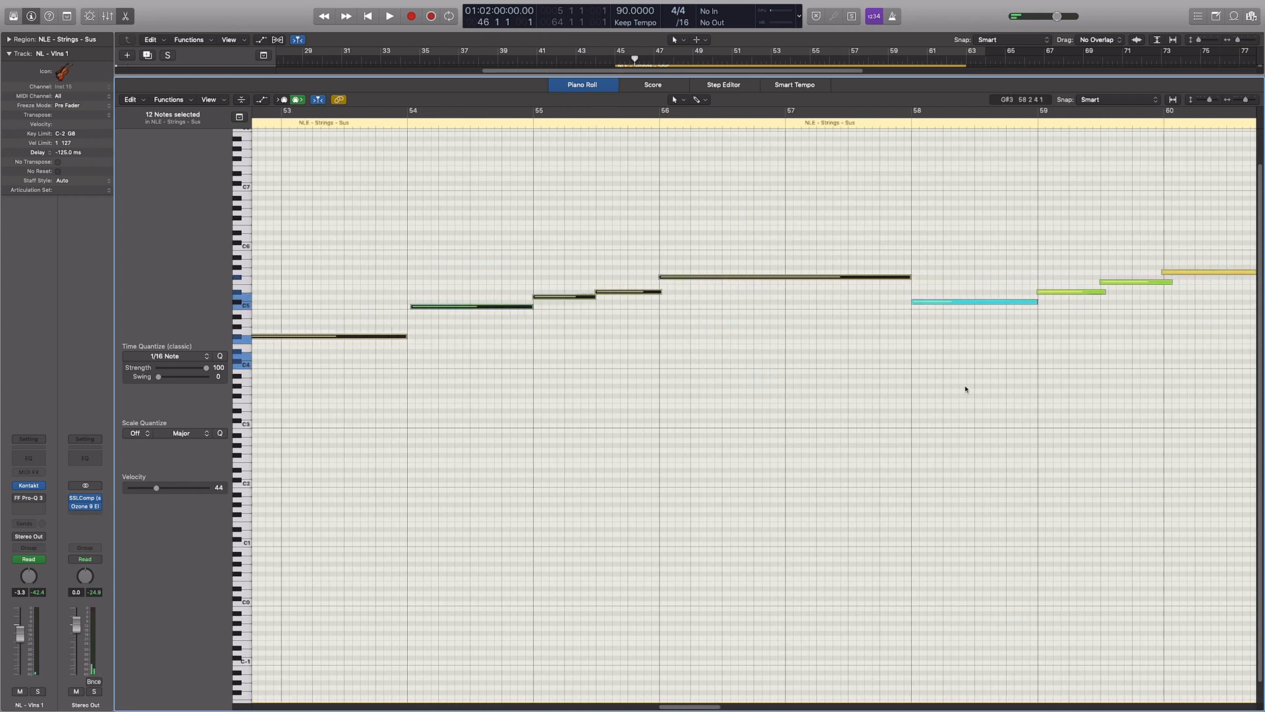
pyautogui.moveTo(575, 242); pyautogui.dragTo(763, 369)
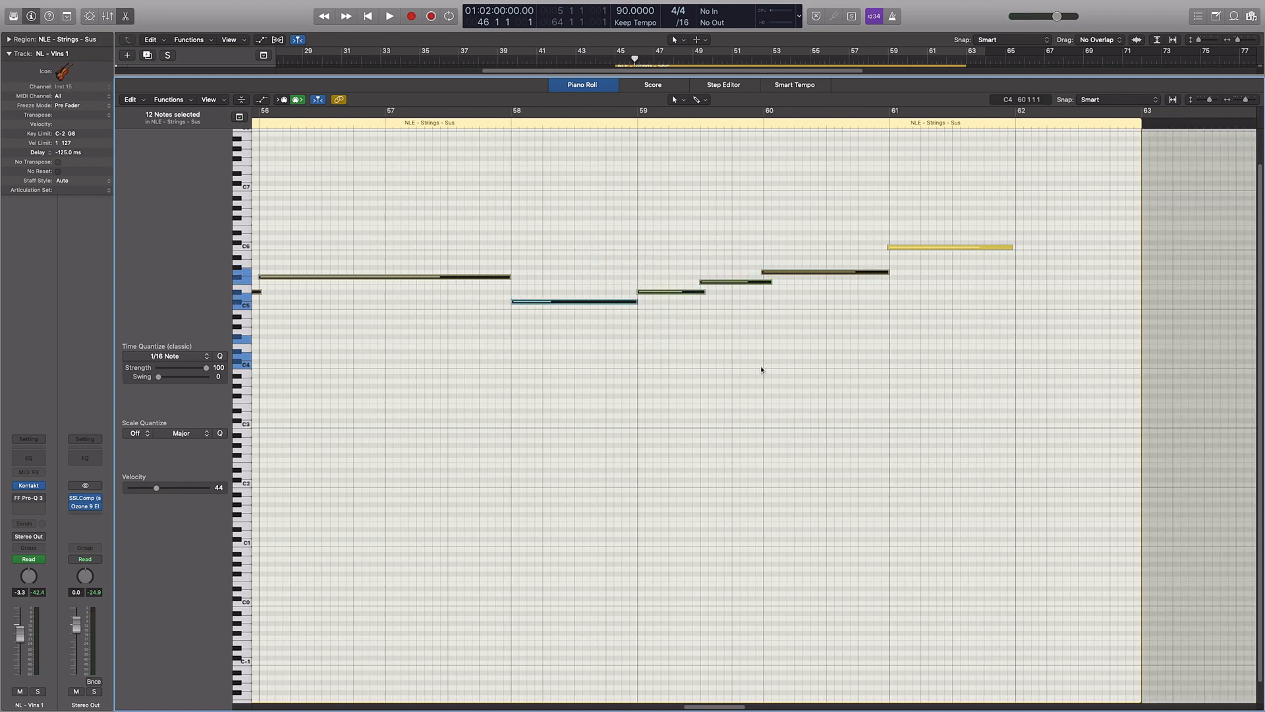
pyautogui.hscroll(5, 631, 308)
pyautogui.moveTo(280, 294); pyautogui.dragTo(316, 304)
pyautogui.scroll(-5, 365, 317)
pyautogui.hscroll(-5, 422, 309)
pyautogui.click(807, 262)
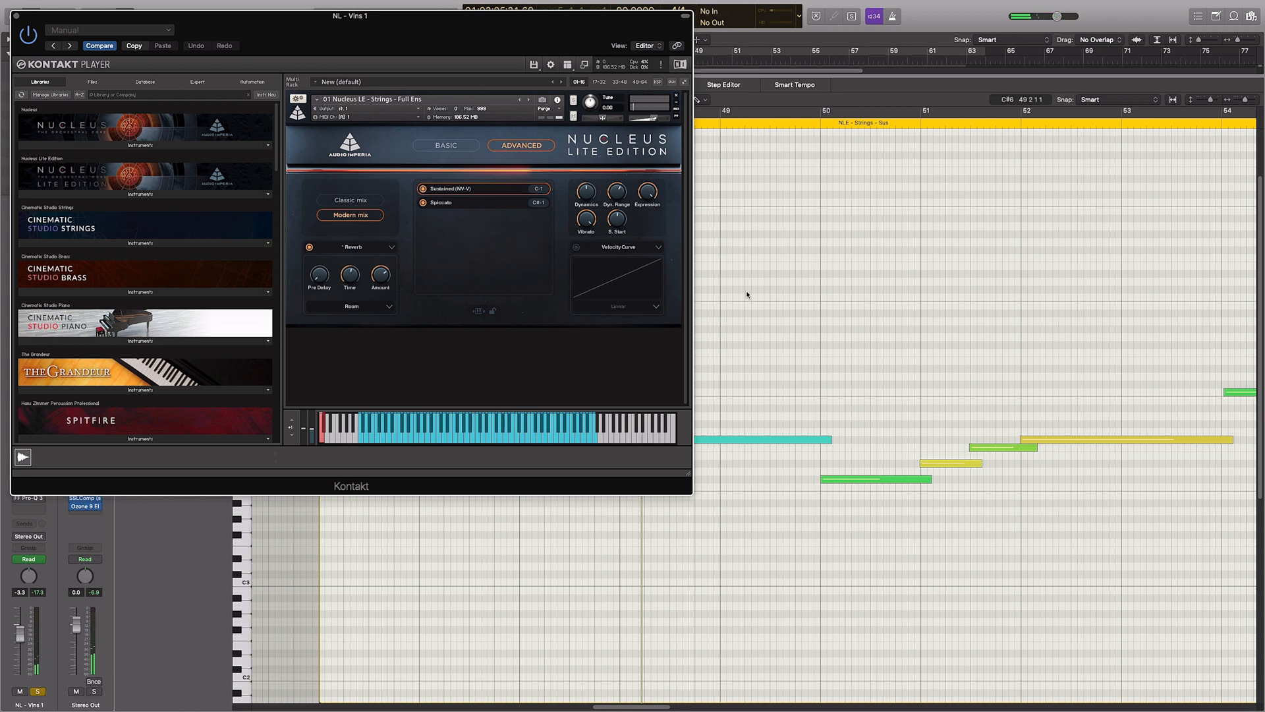
# - Close the Kontakt window and play the NL - Vlns 1 melody from just before bar 46
pyautogui.press('super+w')
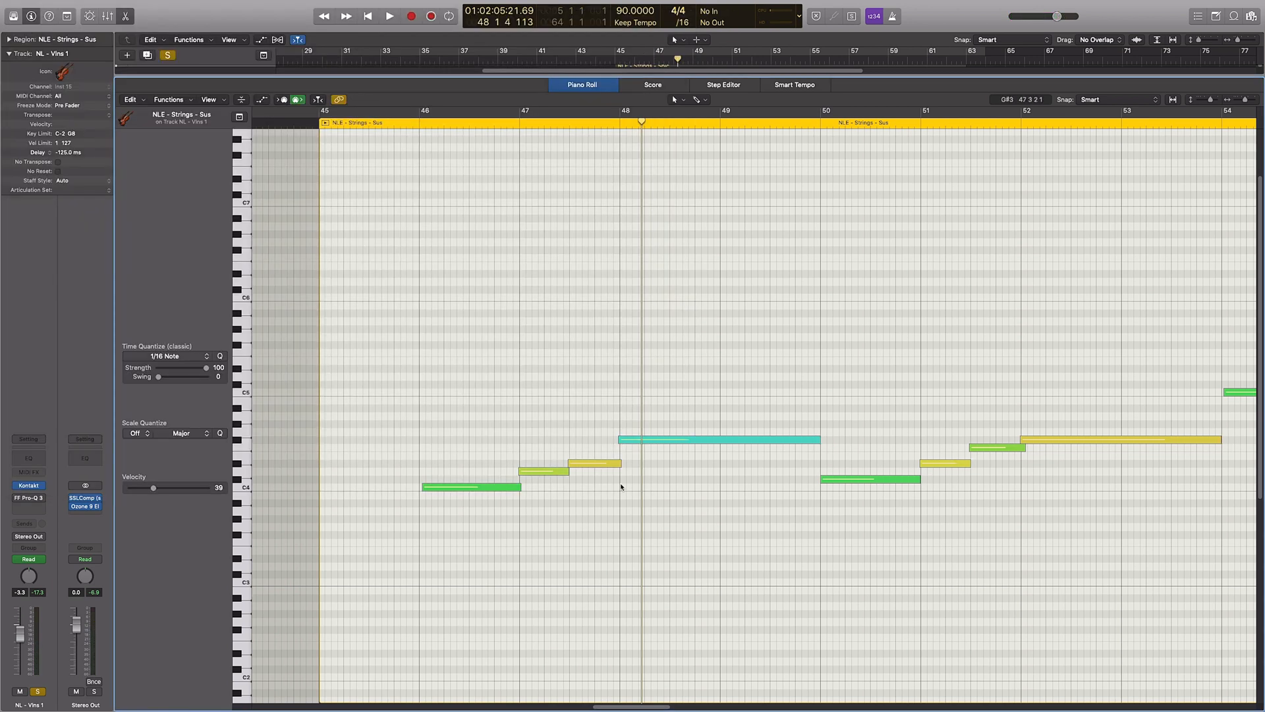
pyautogui.click(407, 113)
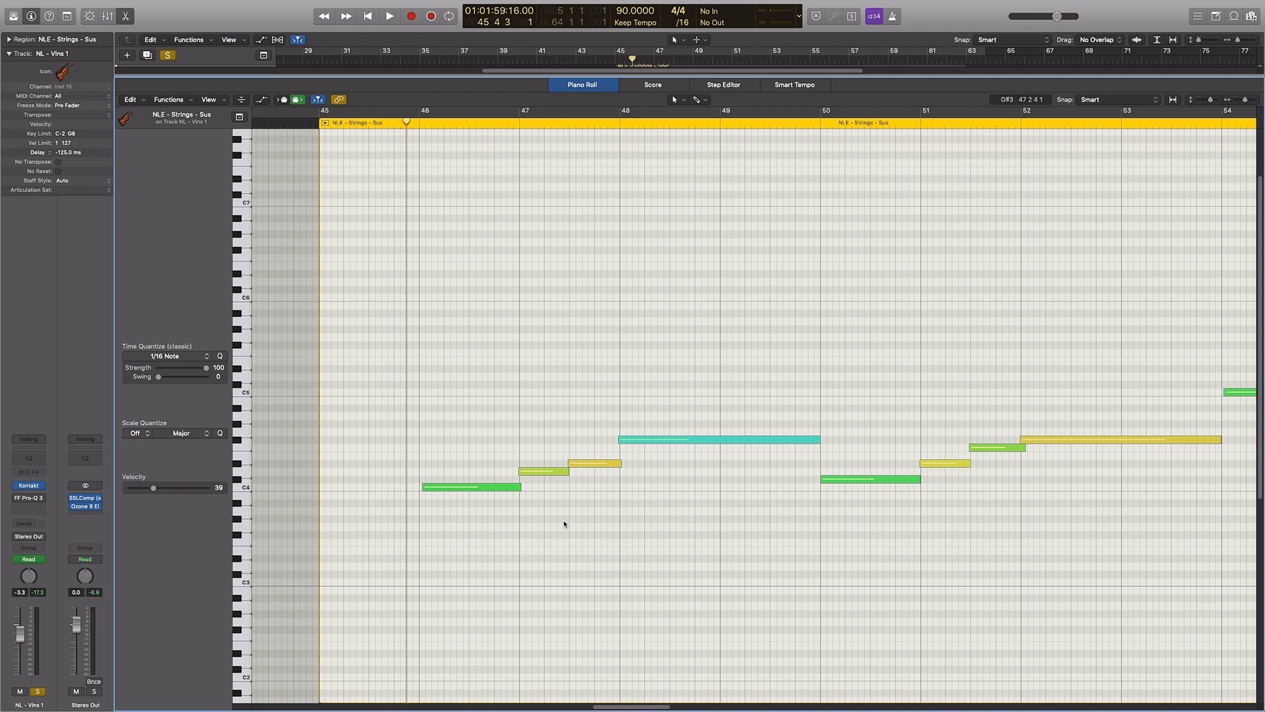
pyautogui.press('space')
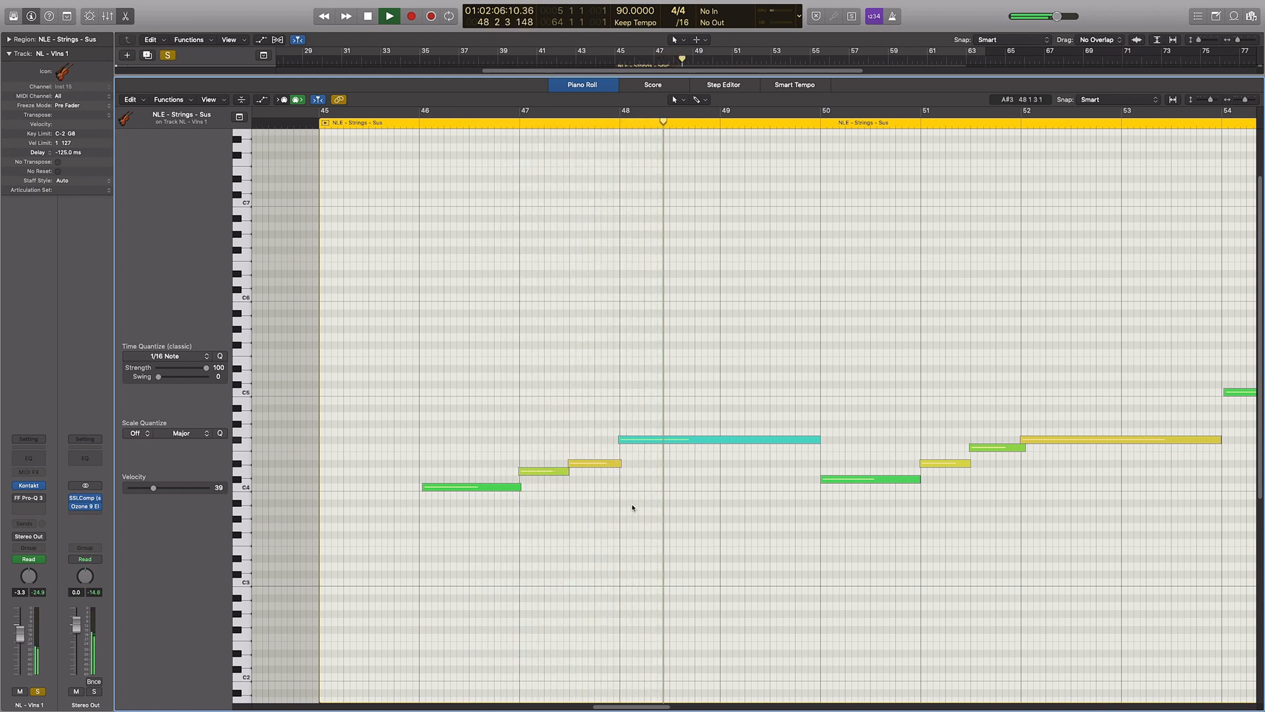
pyautogui.press('space')
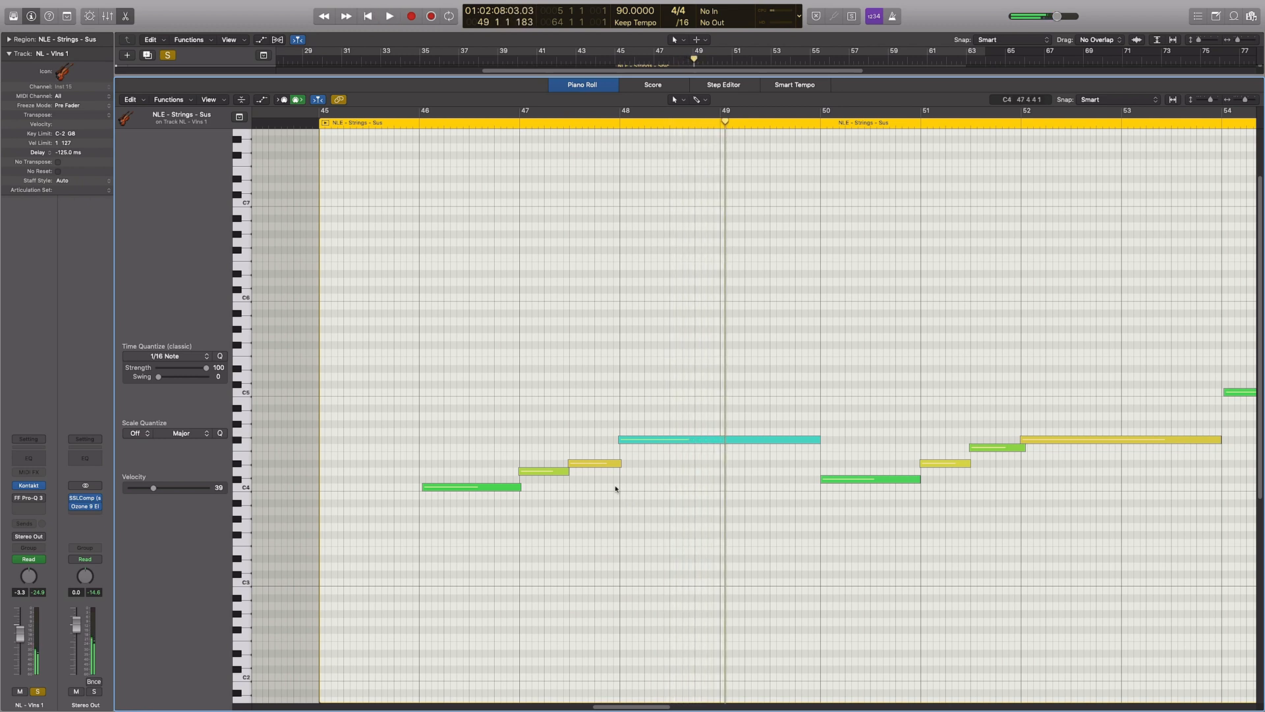
pyautogui.click(407, 115)
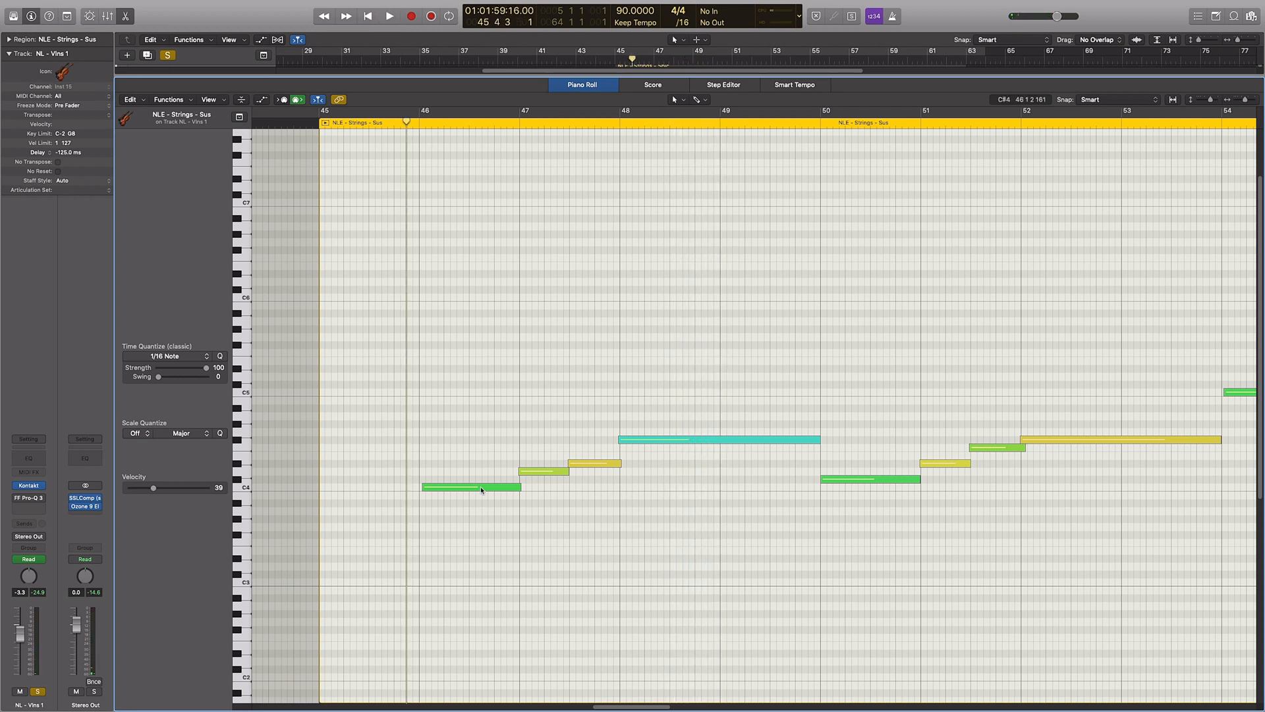
# - Select all violin melody notes except the final high one and extend their ends so each overlaps the following note
pyautogui.moveTo(29, 488)
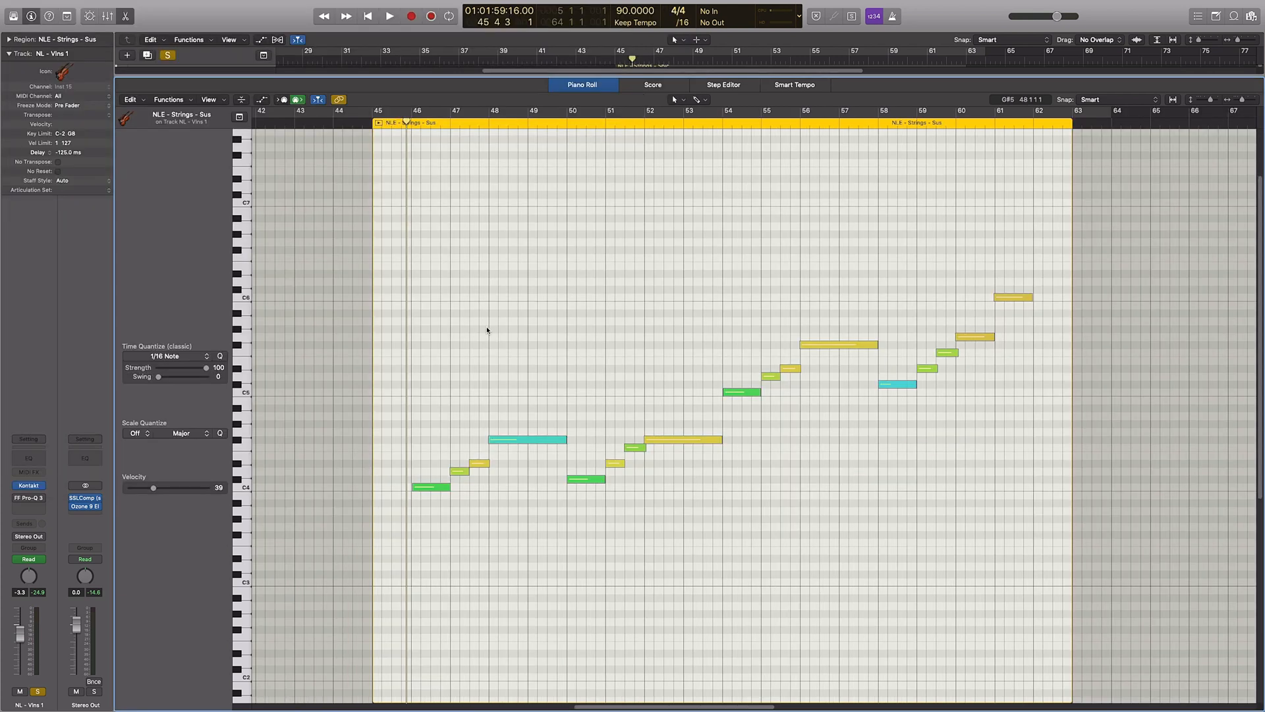
pyautogui.moveTo(433, 208); pyautogui.dragTo(961, 556)
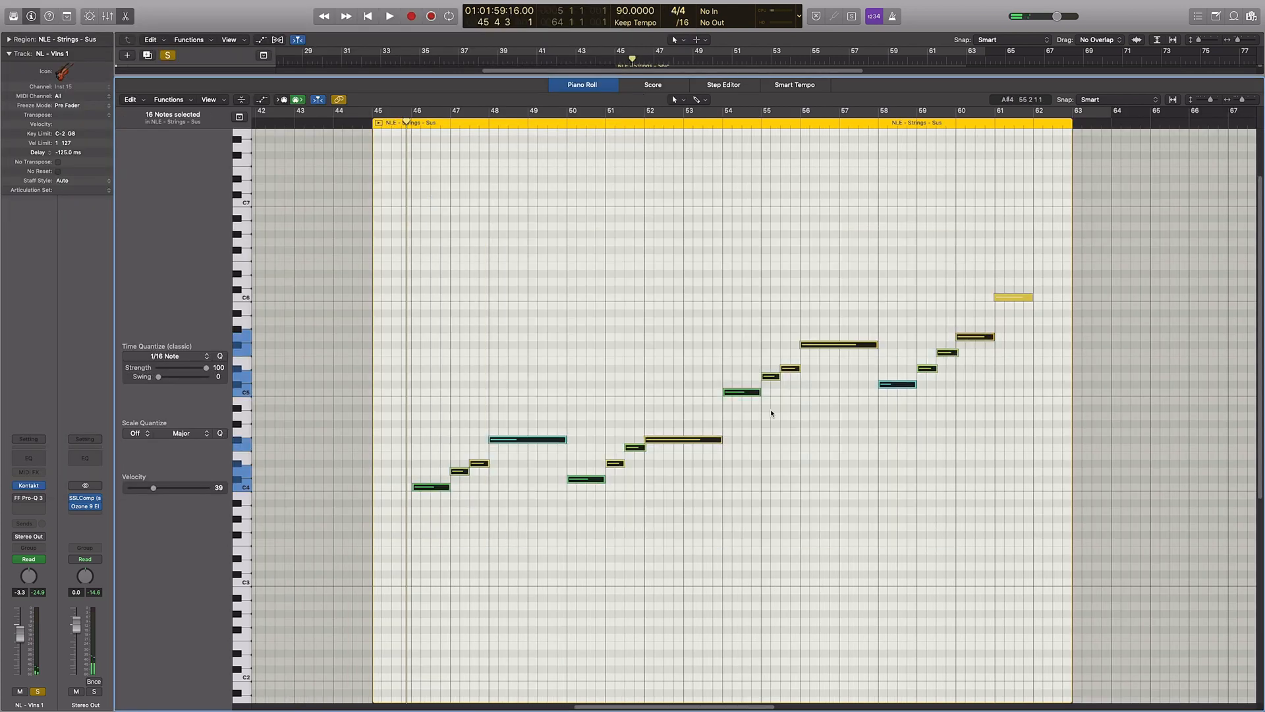
pyautogui.press('z')
pyautogui.moveTo(595, 488); pyautogui.dragTo(604, 487)
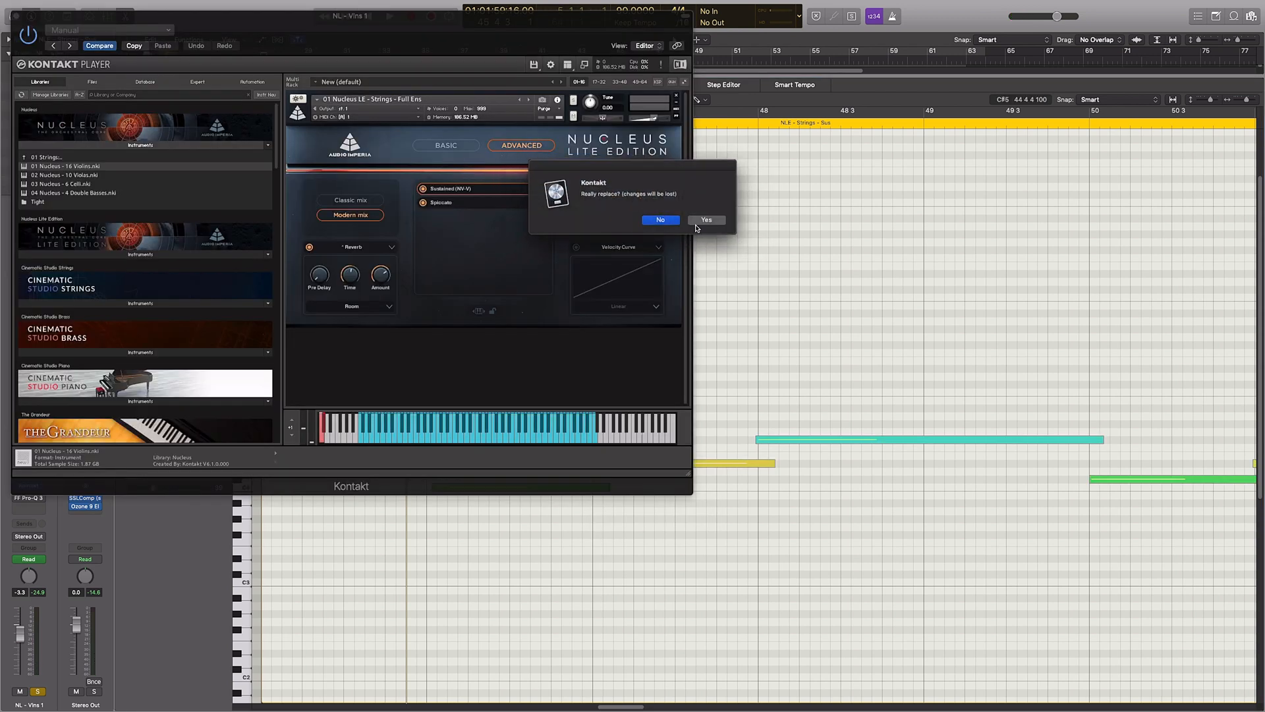
# - Replace the ensemble patch on NL - Vlns 1 with 01 Nucleus - 16 Violins, leaving only the Legato articulation enabled
pyautogui.click(699, 222)
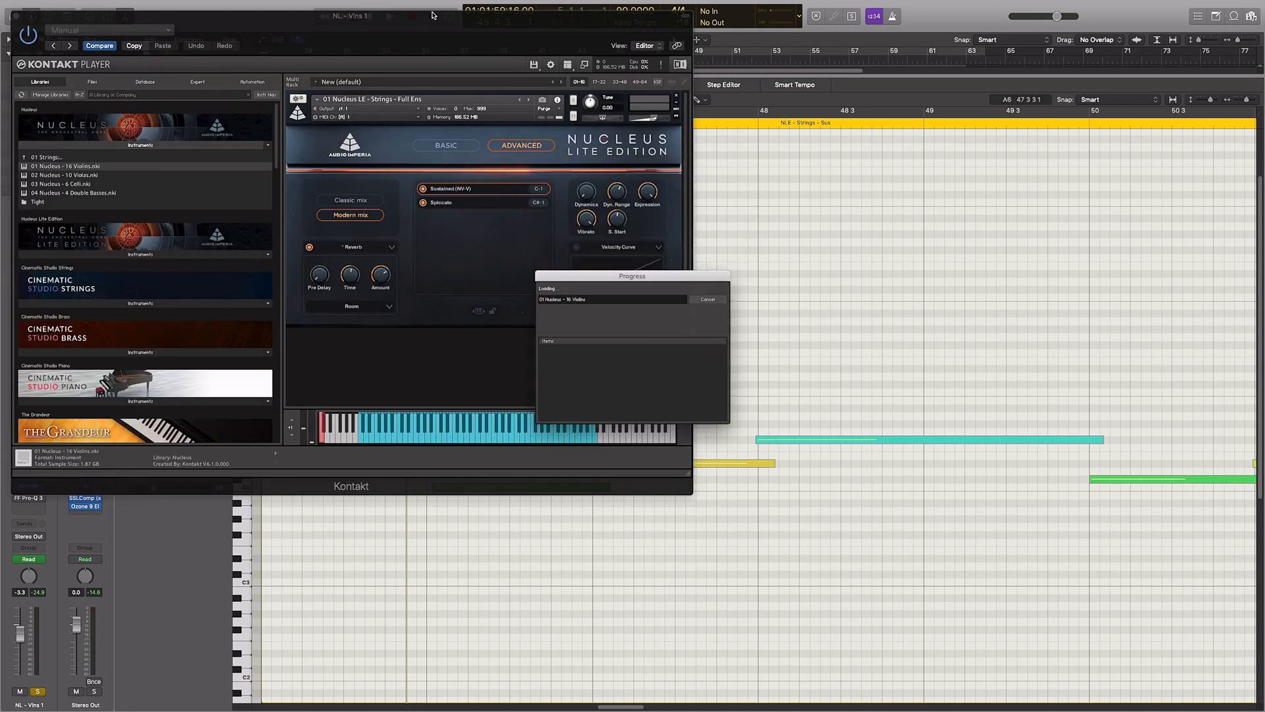
pyautogui.moveTo(432, 15); pyautogui.dragTo(926, 69)
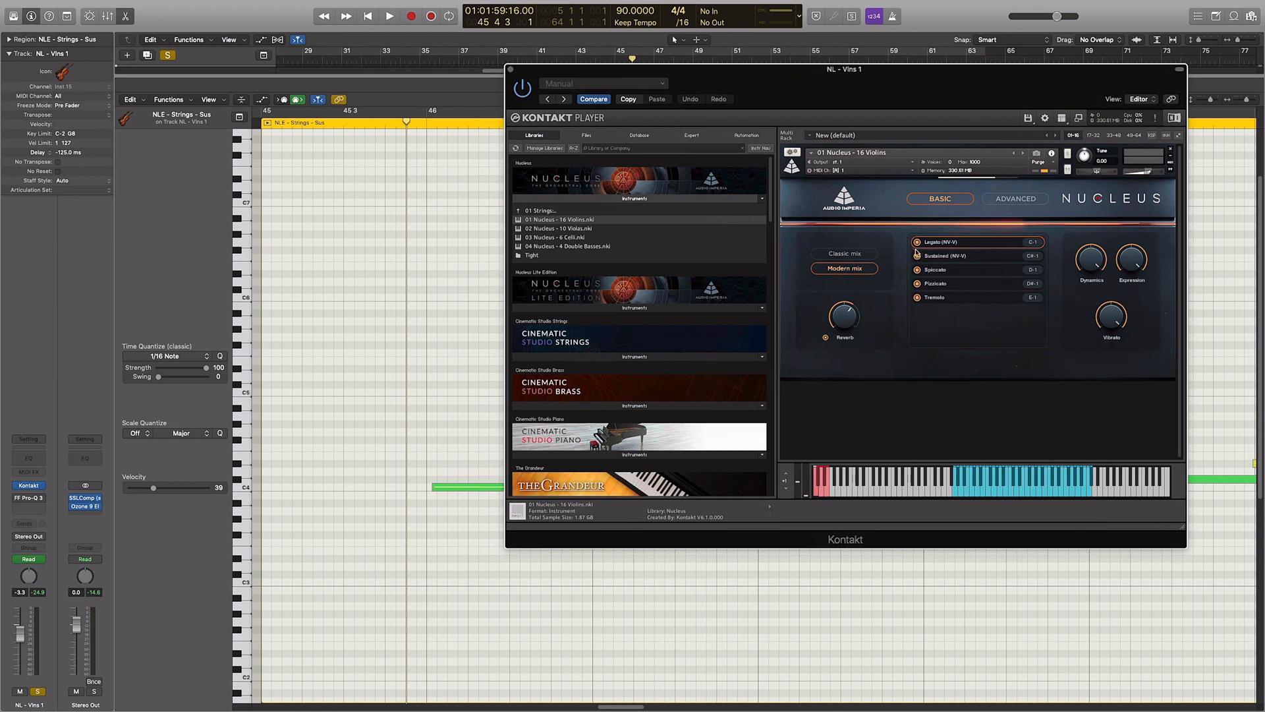
pyautogui.click(918, 283)
pyautogui.click(918, 297)
pyautogui.click(918, 269)
pyautogui.click(917, 256)
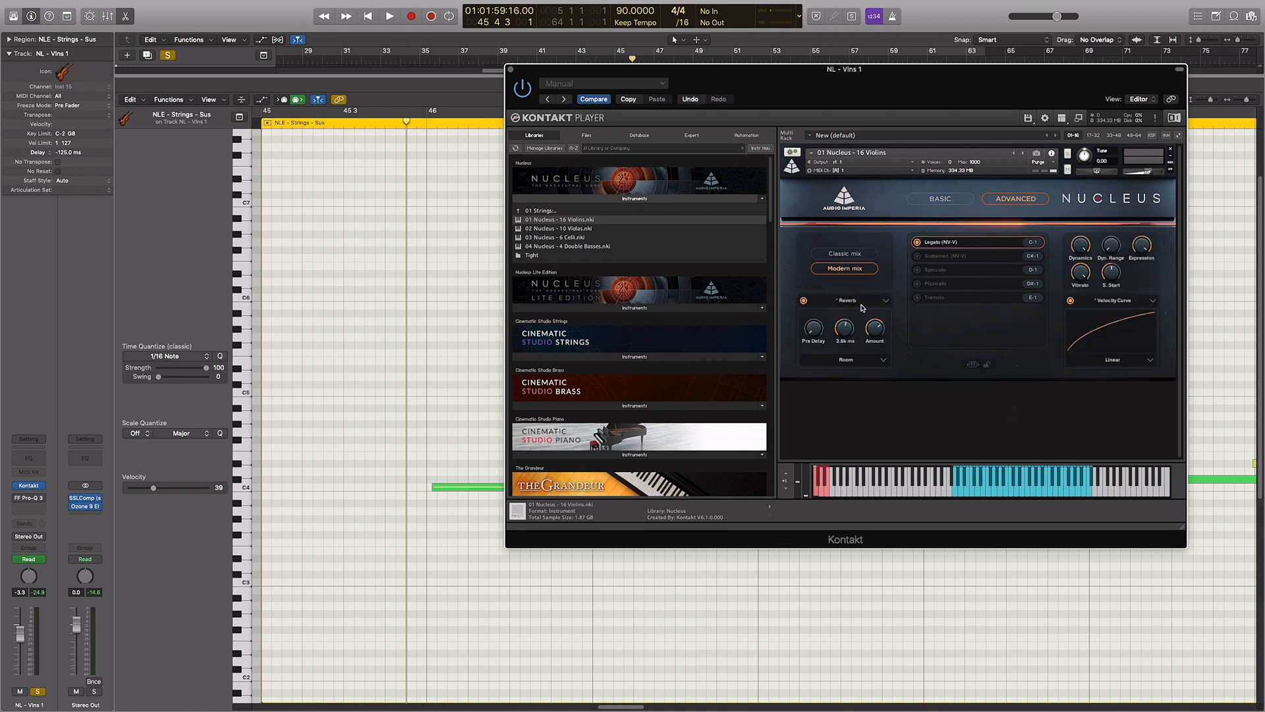
pyautogui.click(510, 68)
# - Play the overlapping melody through the legato violins and check the note transitions in the Piano Roll
pyautogui.press('space')
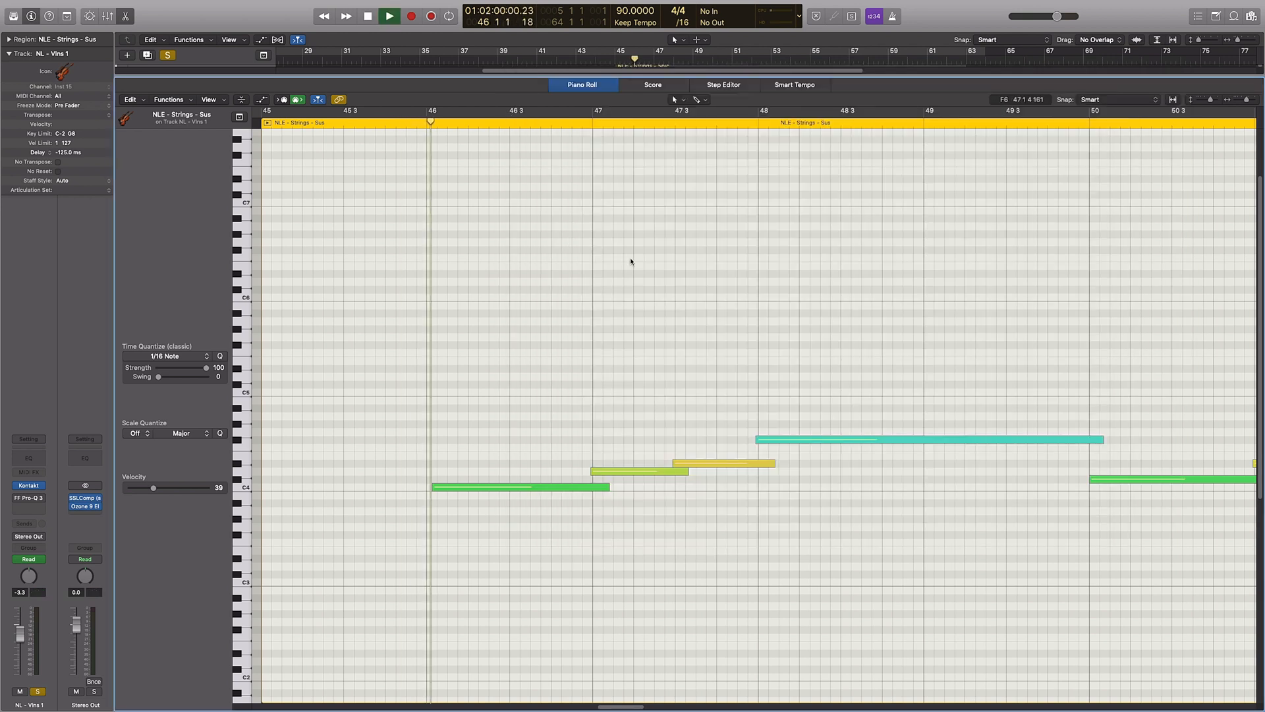
pyautogui.scroll(-6, 630, 261)
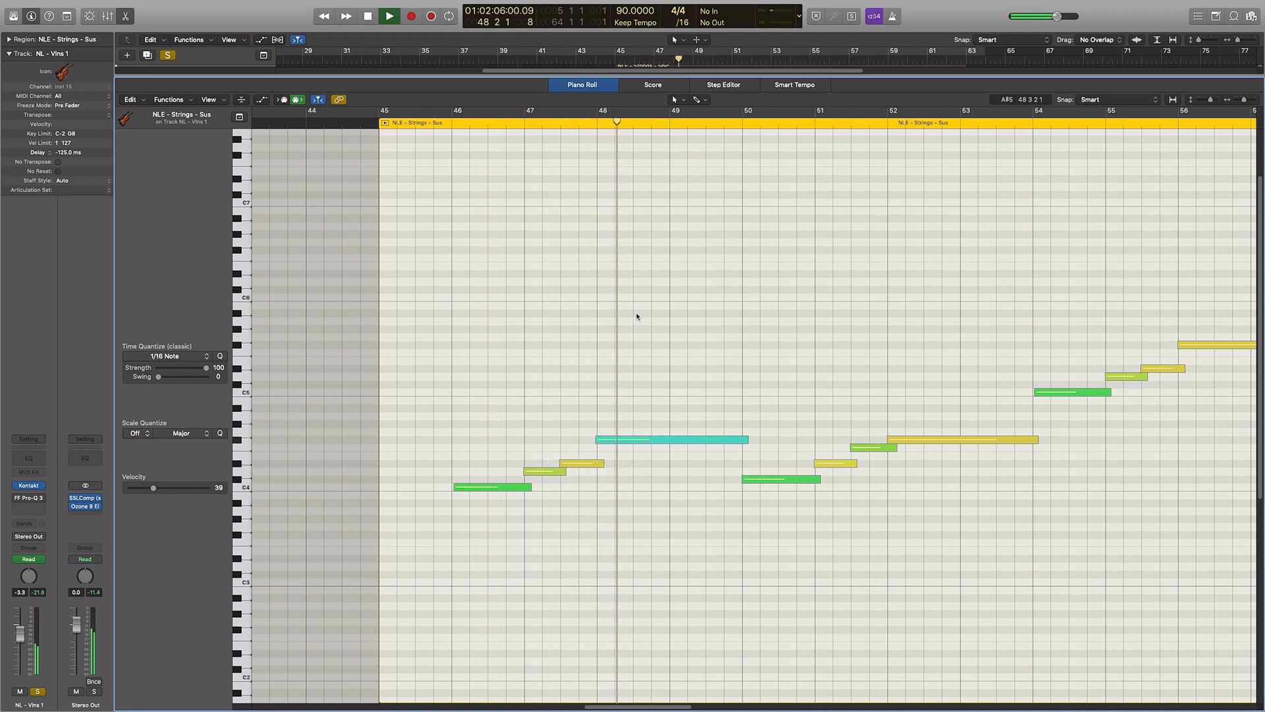
pyautogui.hscroll(4, 924, 343)
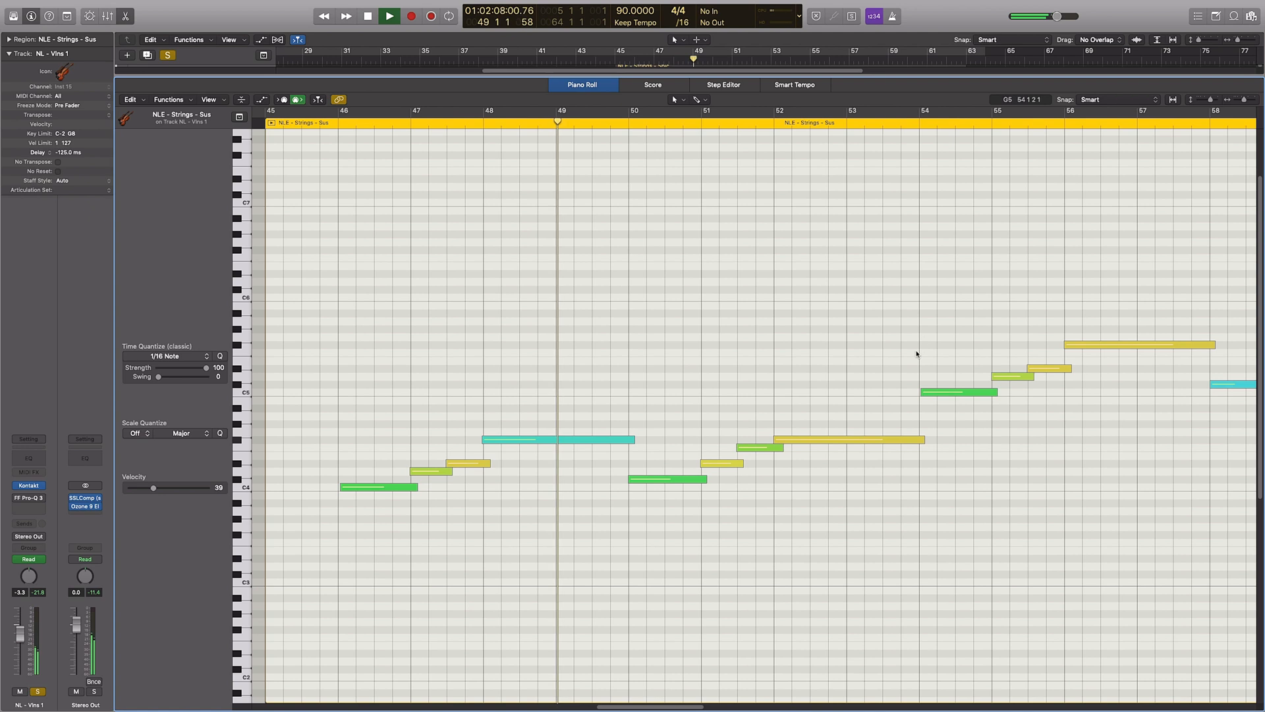
pyautogui.press('super+Left')
pyautogui.press('super+Left')
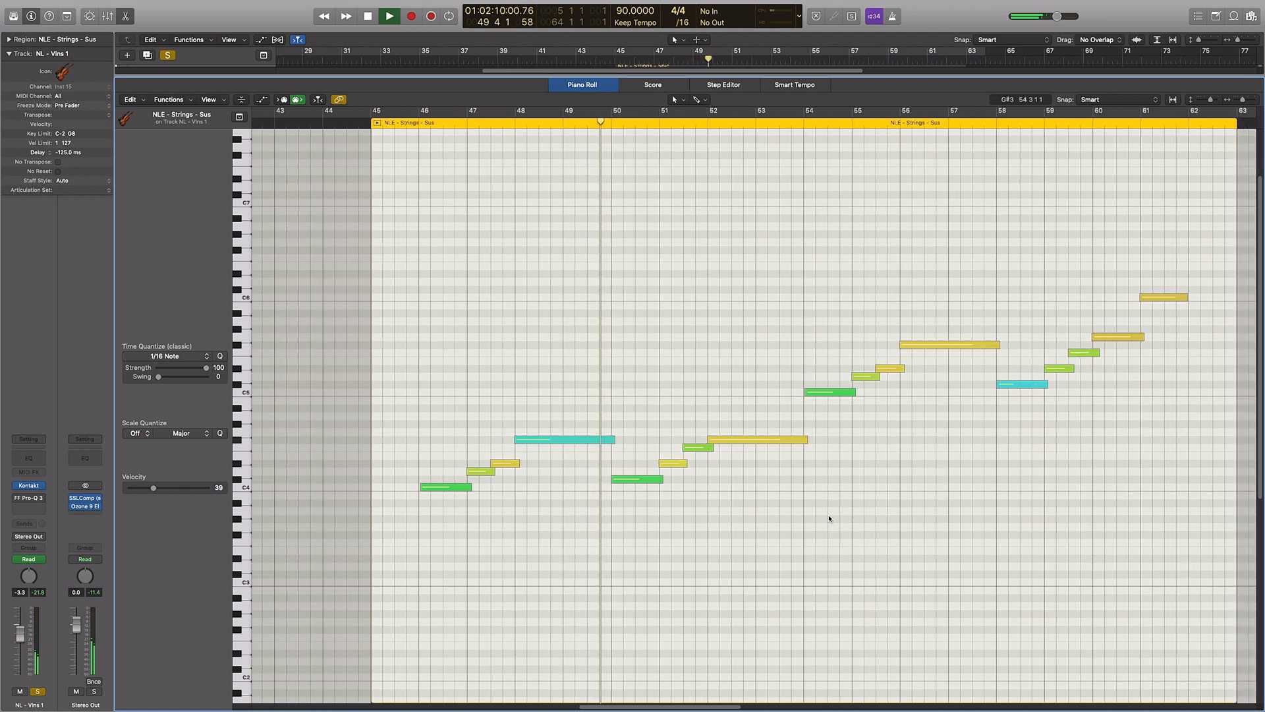
pyautogui.press('super+Right')
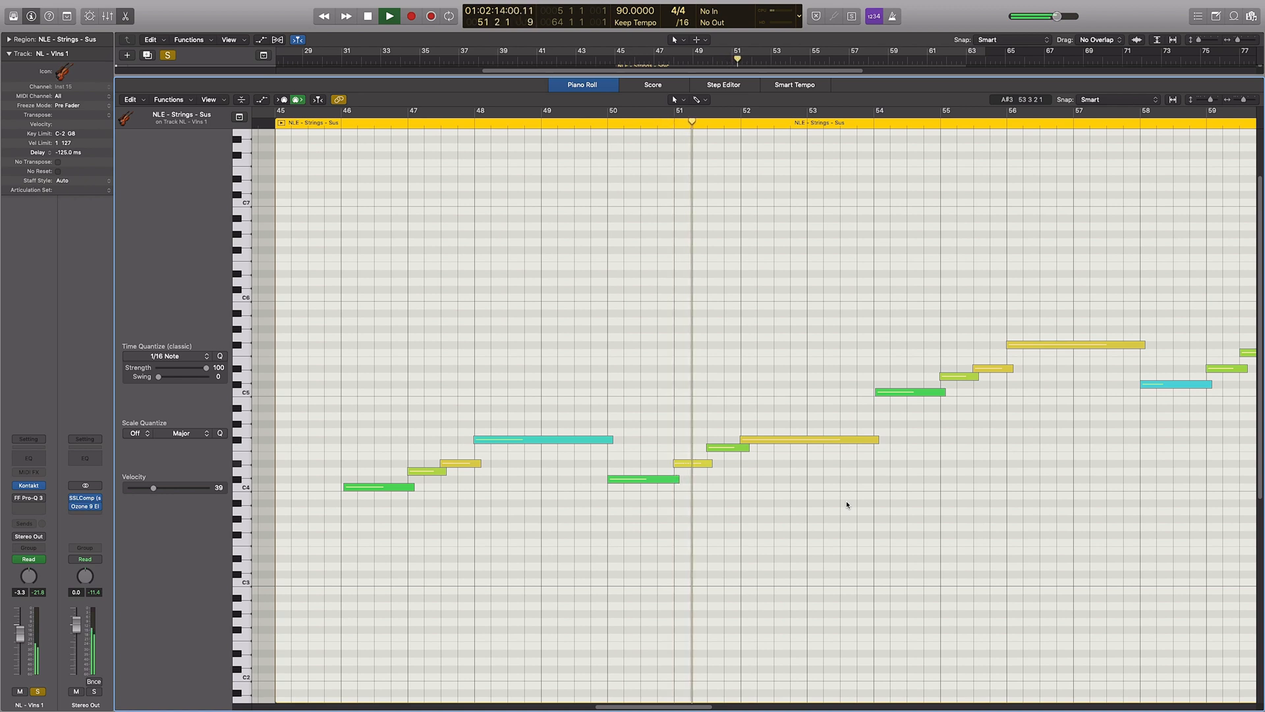
pyautogui.press('super+Left')
pyautogui.press('super+Left')
pyautogui.press('super+Left')
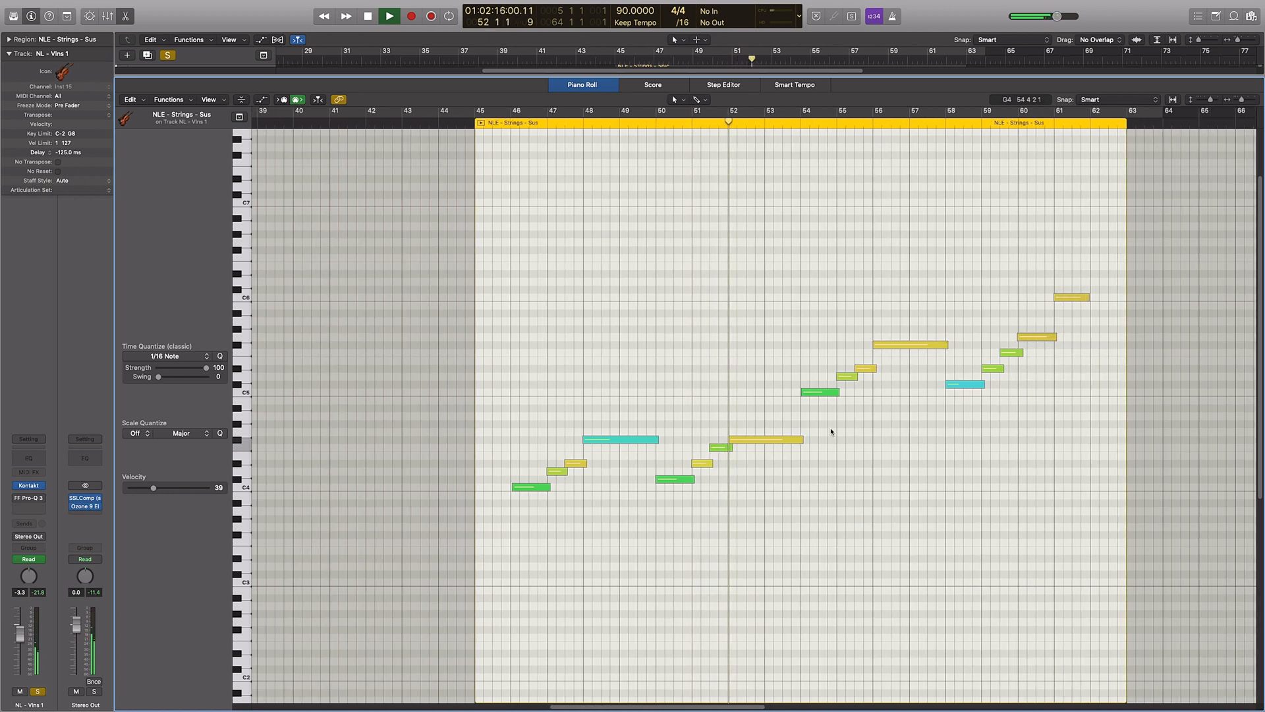
# - Select all notes in the violin melody and set their velocity to 68
pyautogui.press('super+a')
pyautogui.moveTo(153, 488); pyautogui.dragTo(170, 489)
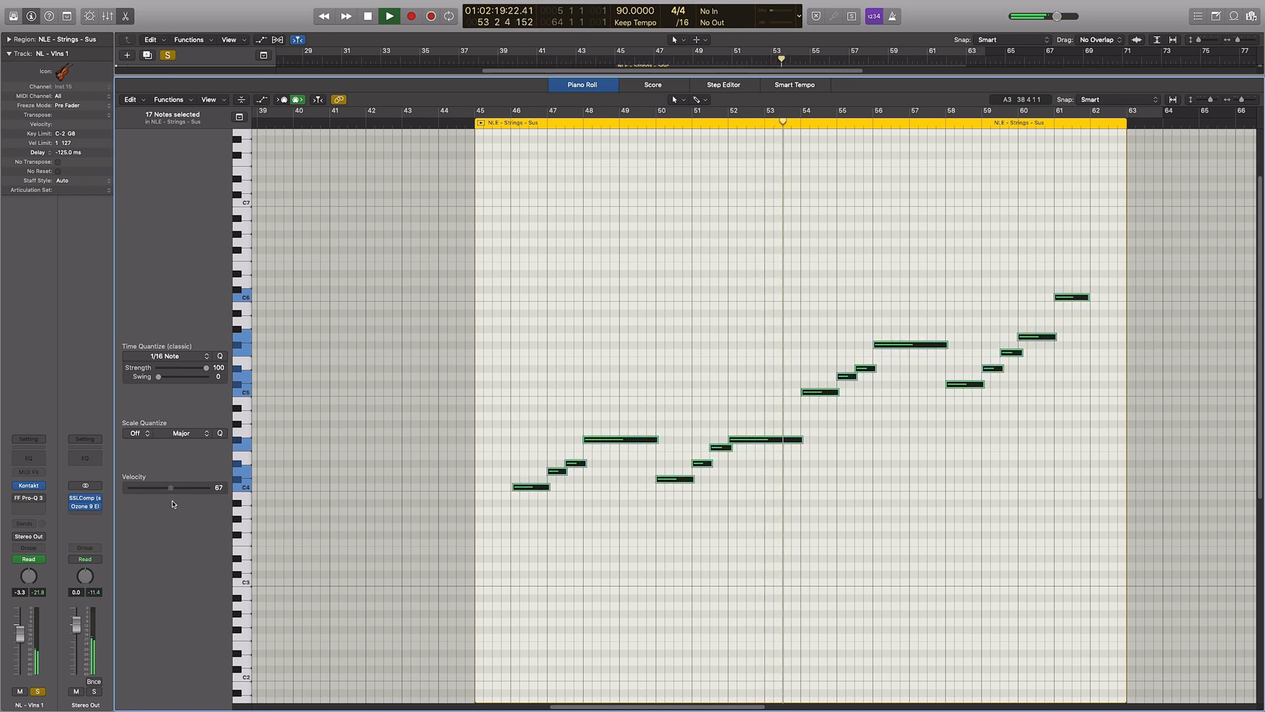
pyautogui.click(864, 572)
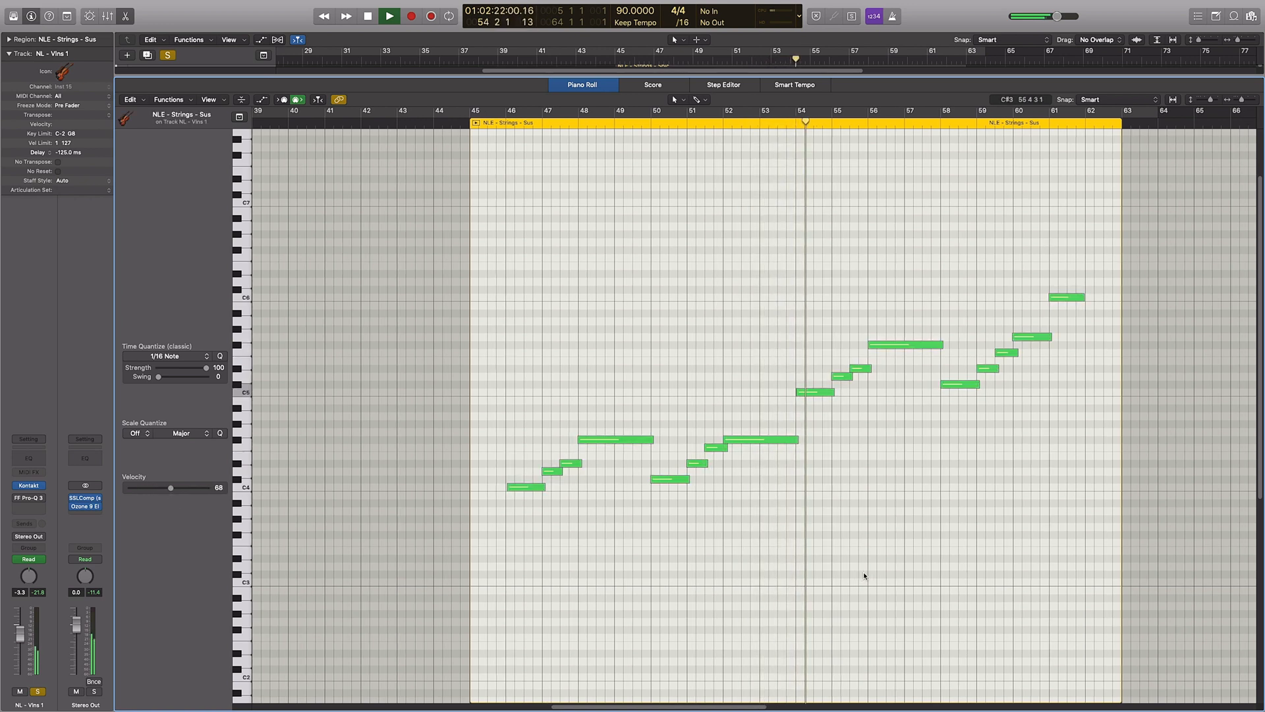
# - Listen to the rest of the violin melody through bar 61 with the evened-out velocities, and stop playback
pyautogui.scroll(5, 863, 572)
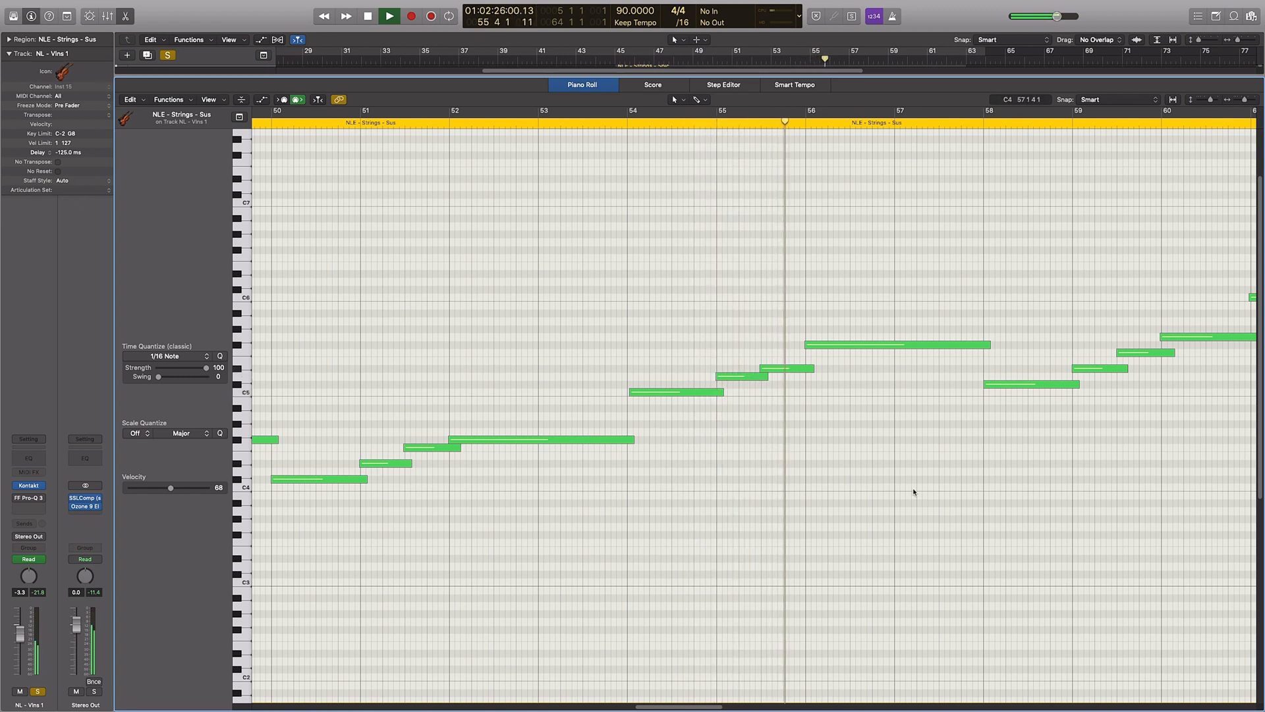
pyautogui.scroll(-5, 889, 466)
pyautogui.scroll(3, 762, 486)
pyautogui.scroll(3, 725, 508)
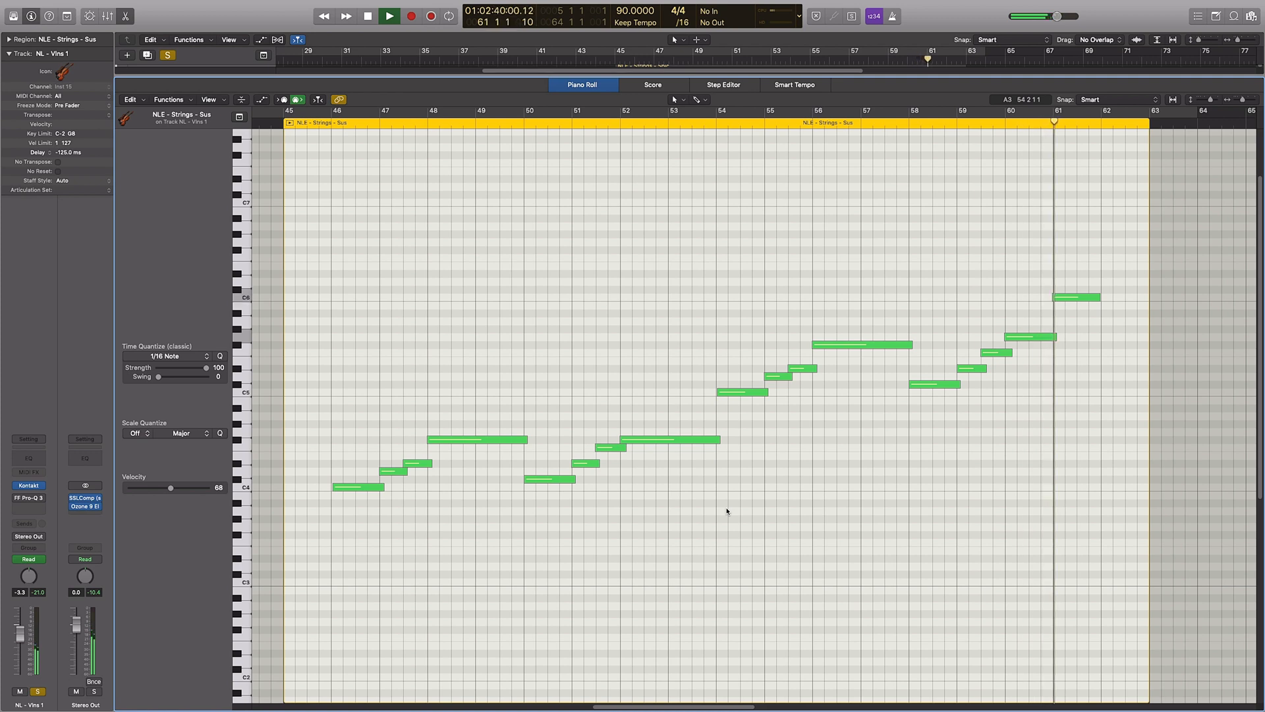
pyautogui.press('super+Left')
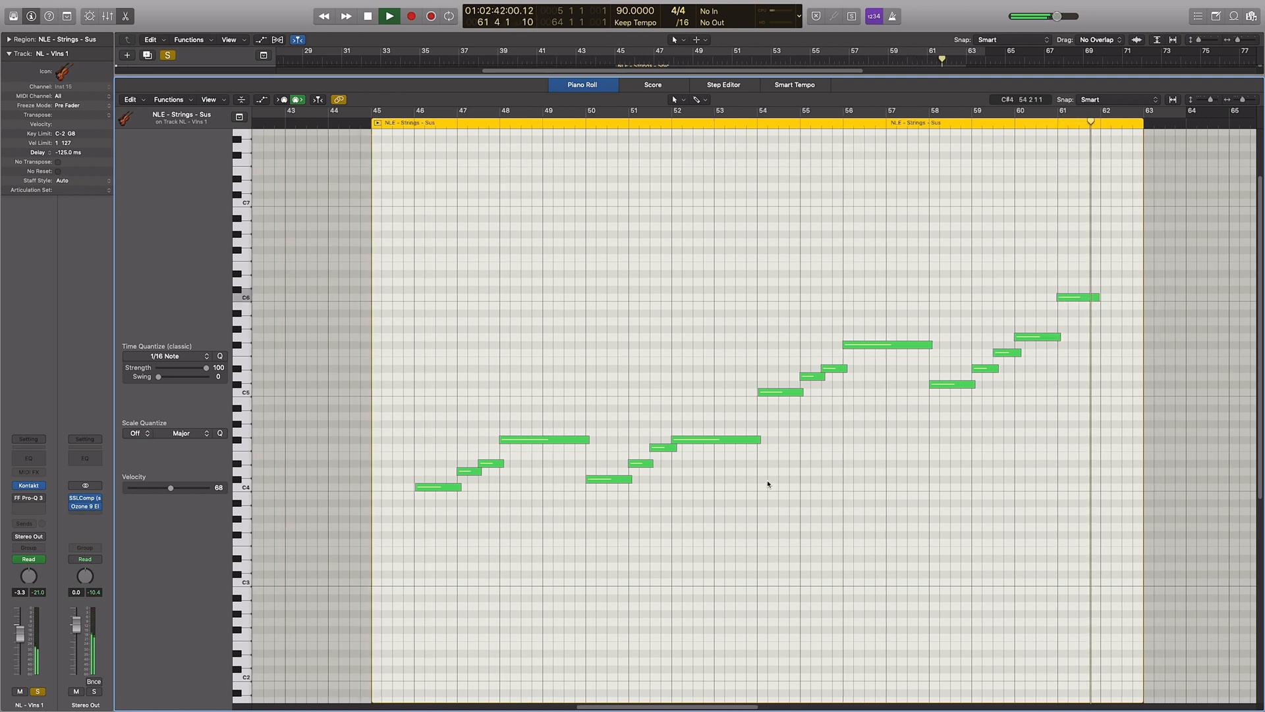
pyautogui.press('super+Left')
pyautogui.press('space')
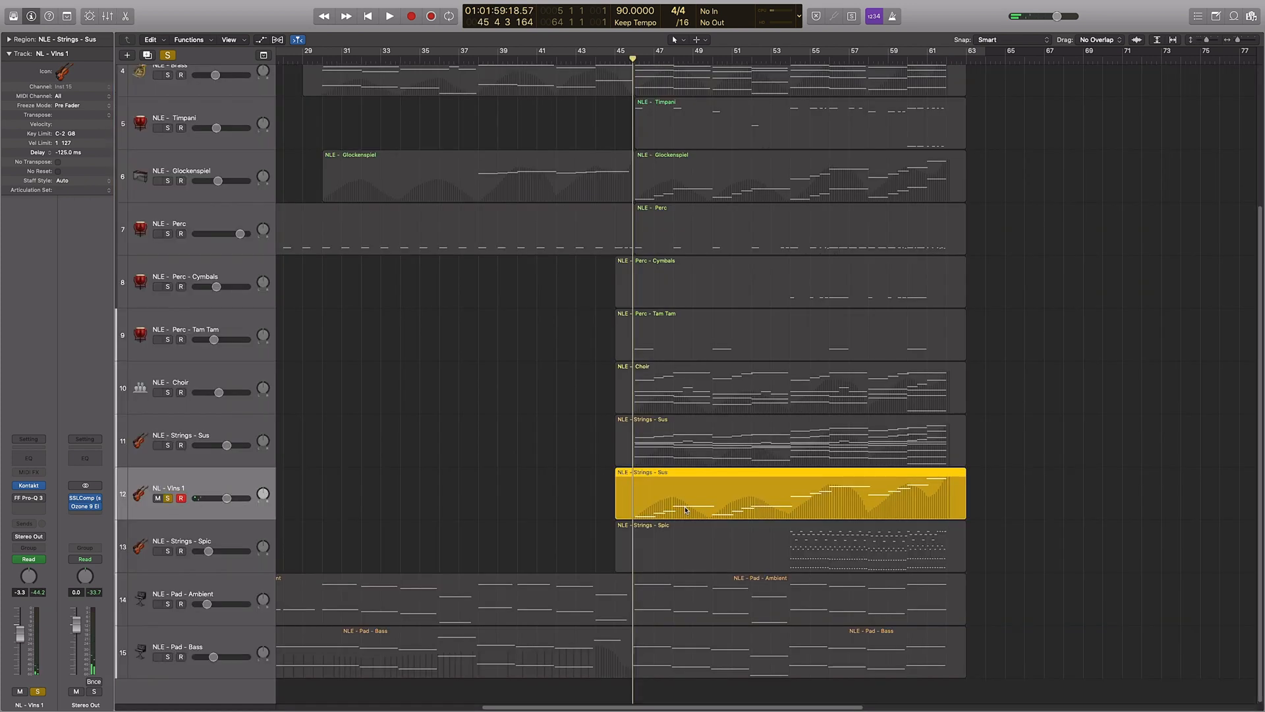
# - Name the first violin region NL - Vlns 1 after its track, and duplicate the track with a copy of the region
pyautogui.click(447, 502)
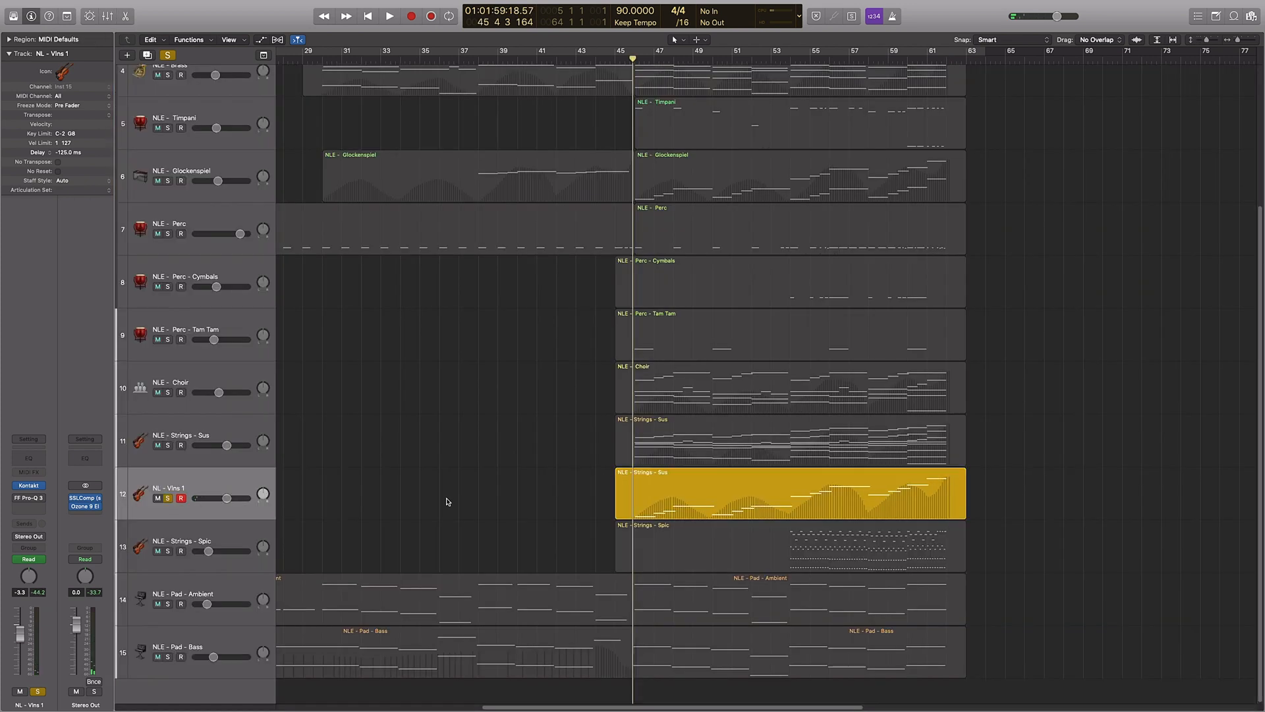
pyautogui.click(627, 480)
pyautogui.hotkey('alt', 'shift', 'n')
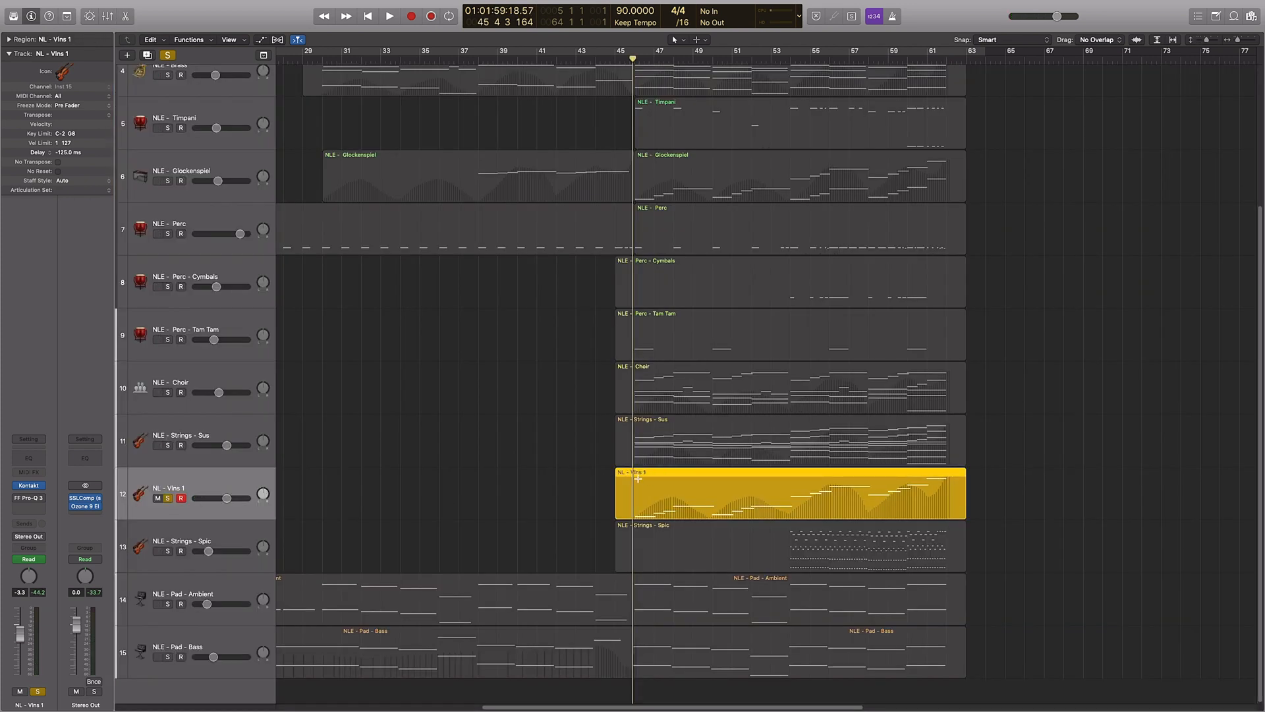
pyautogui.press('super+d')
pyautogui.moveTo(783, 496); pyautogui.dragTo(757, 544)
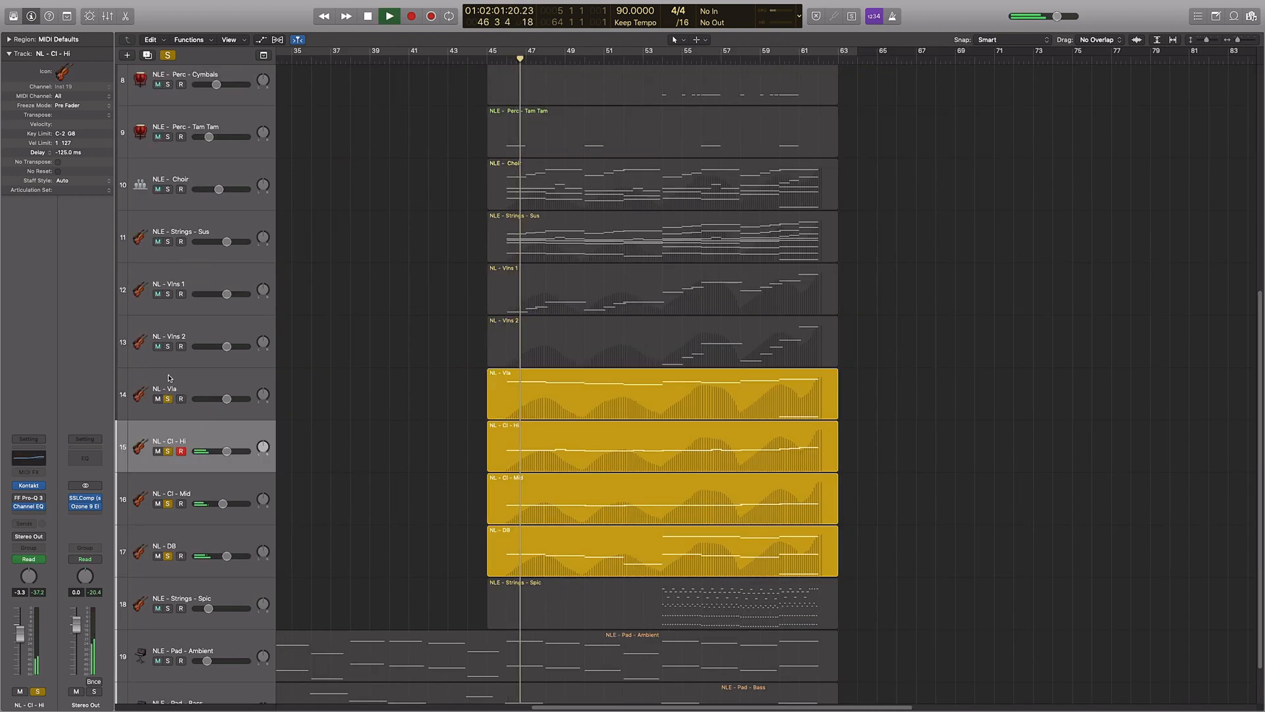
# - Add NL - Vlns 2 and NL - Vlns 1 to the soloed lower strings and listen to all six sections together
pyautogui.click(168, 346)
pyautogui.click(168, 294)
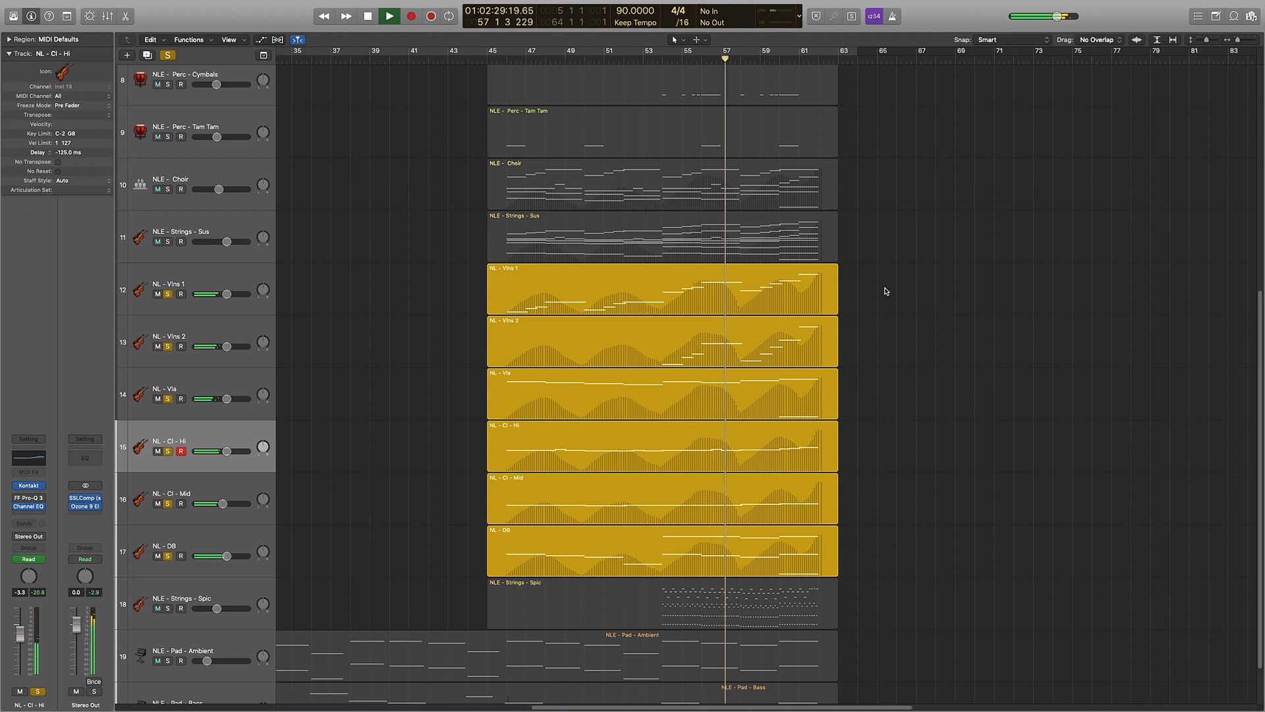
# - Select the six regions from NL - Vlns 1 to NL - DB and examine their combined voicing in the Piano Roll during playback
pyautogui.moveTo(885, 288); pyautogui.dragTo(818, 541)
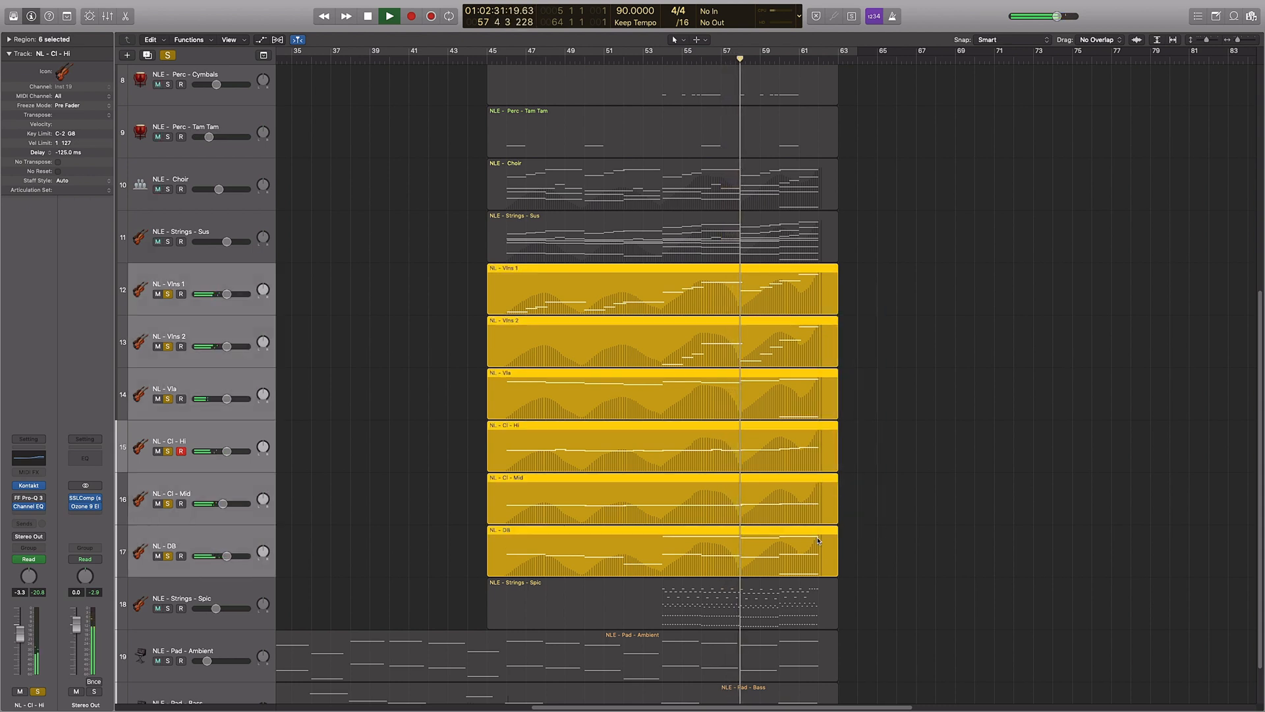
pyautogui.press('p')
pyautogui.scroll(-1, 859, 411)
pyautogui.click(820, 449)
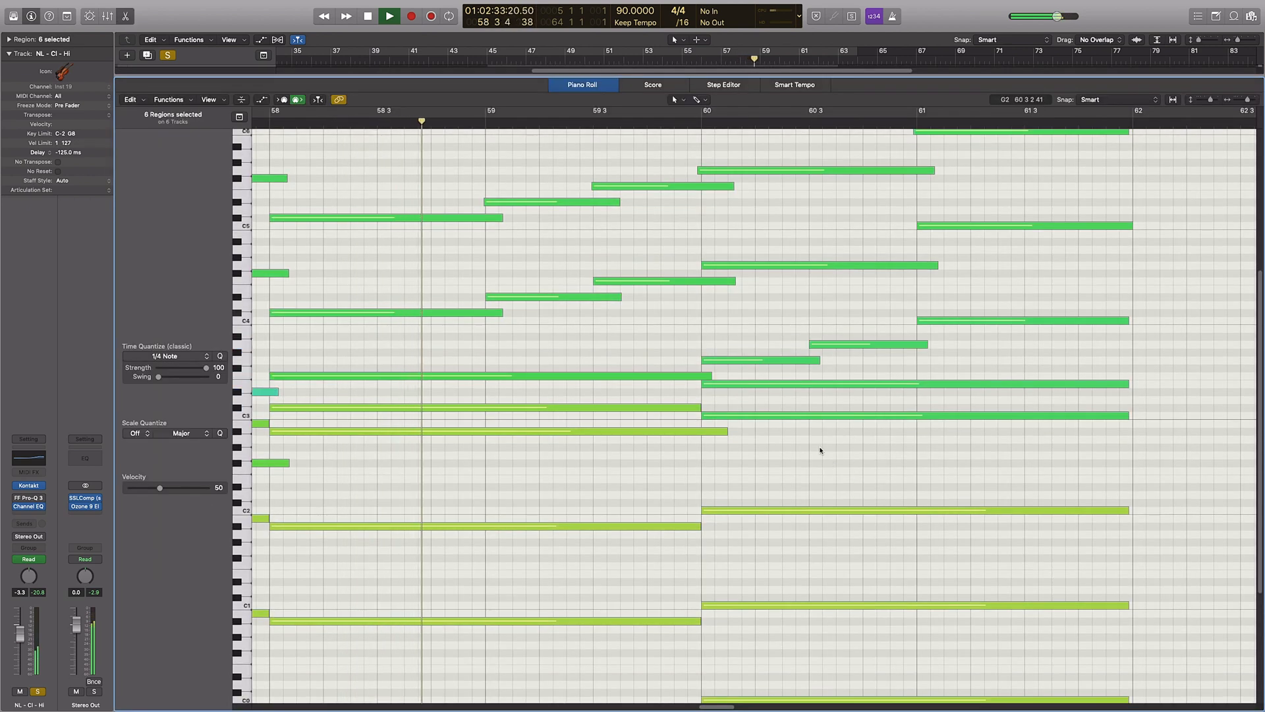
pyautogui.scroll(-5, 803, 421)
pyautogui.hscroll(-5, 746, 354)
pyautogui.scroll(2, 745, 349)
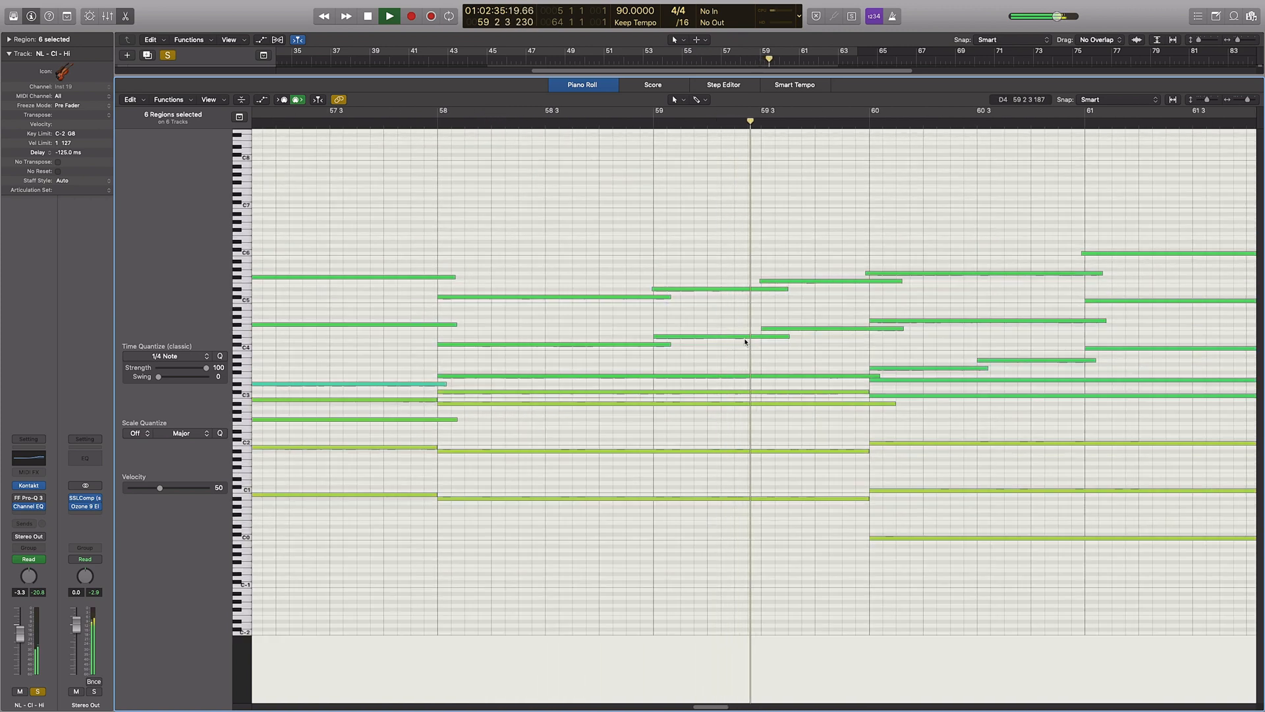
pyautogui.hscroll(-5, 711, 310)
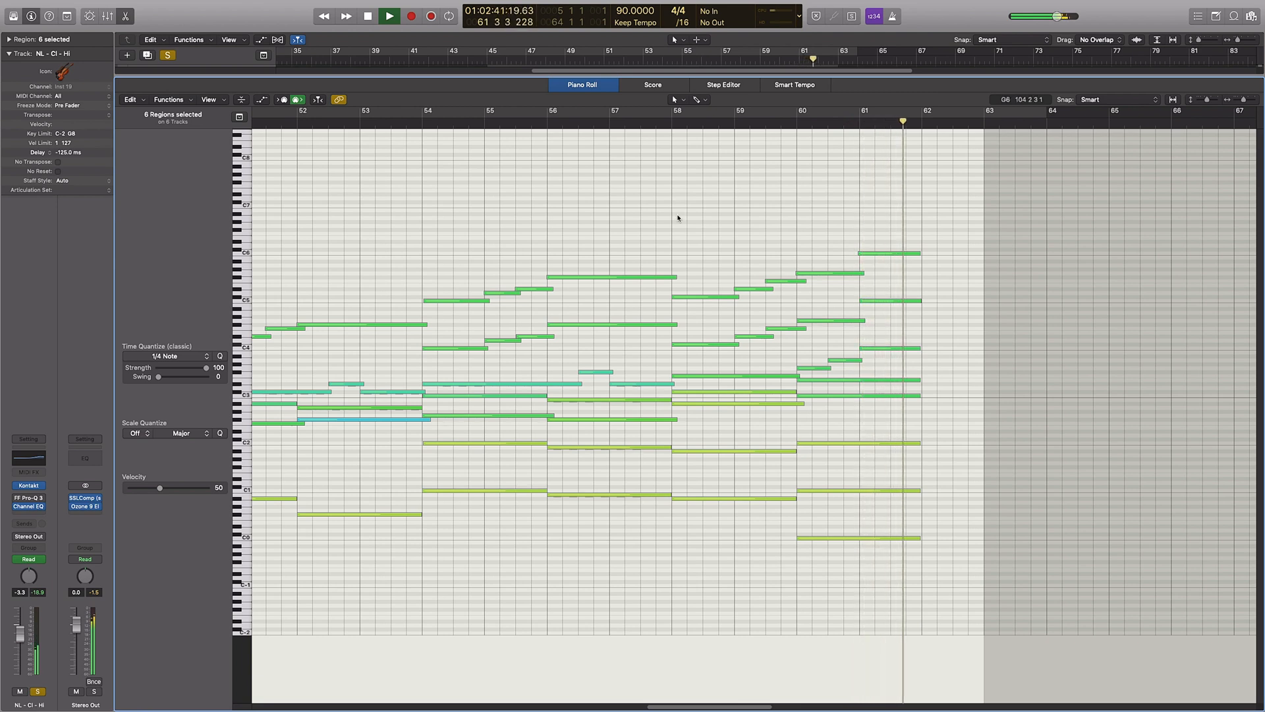
pyautogui.press('p')
pyautogui.click(930, 331)
pyautogui.press('space')
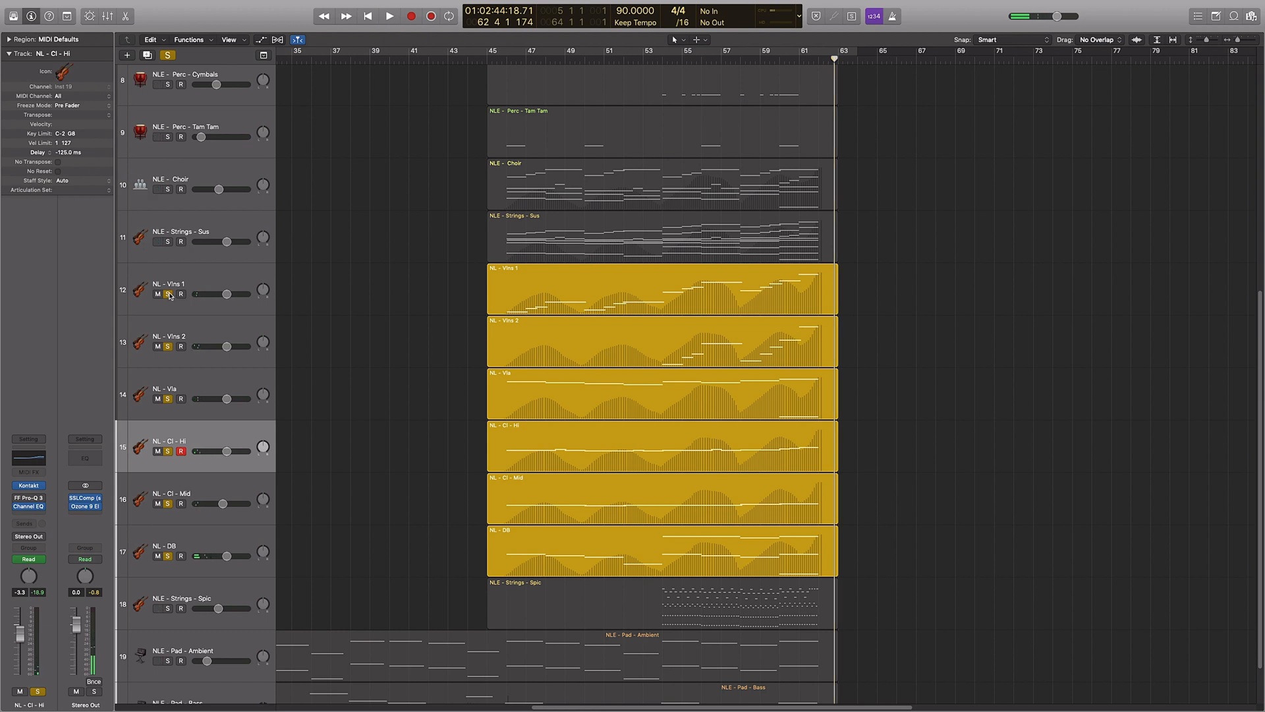
# - Solo only the original NLE - Strings - Sus track and play it back to compare with the separate sections
pyautogui.keyDown('alt'); pyautogui.click(169, 294); pyautogui.keyUp('alt')
pyautogui.click(168, 242)
pyautogui.press('space')
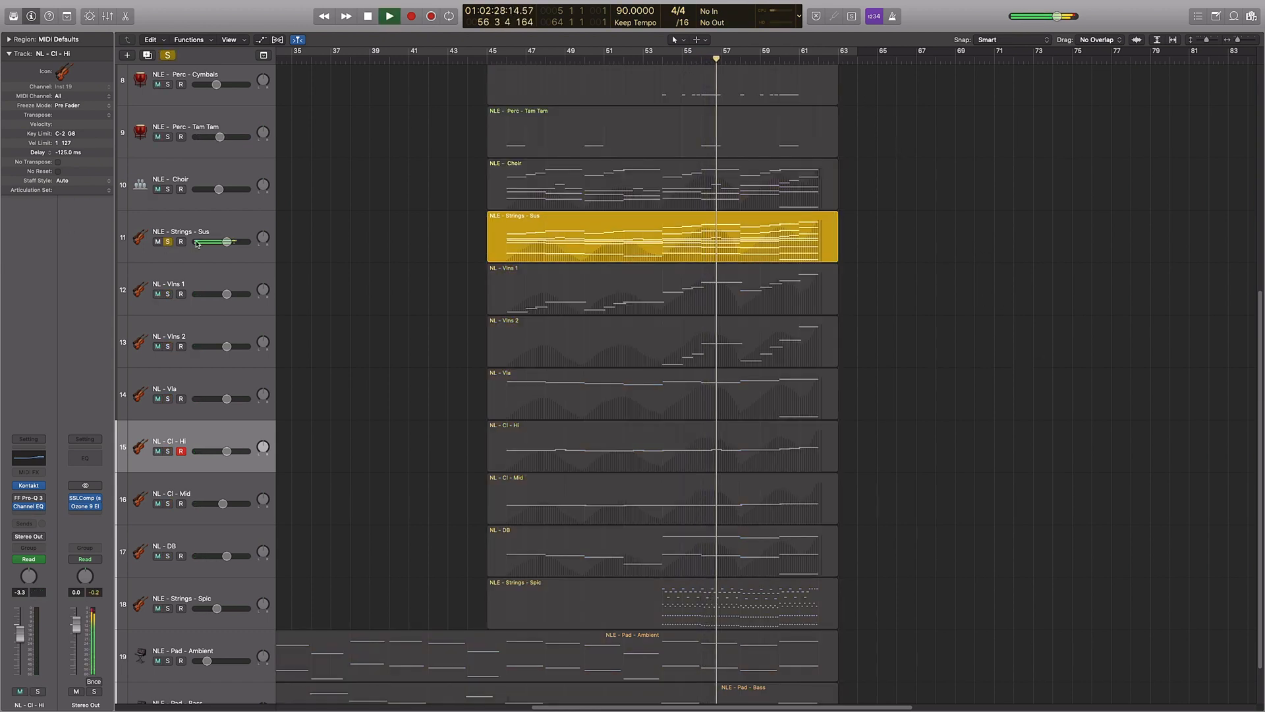
pyautogui.click(972, 249)
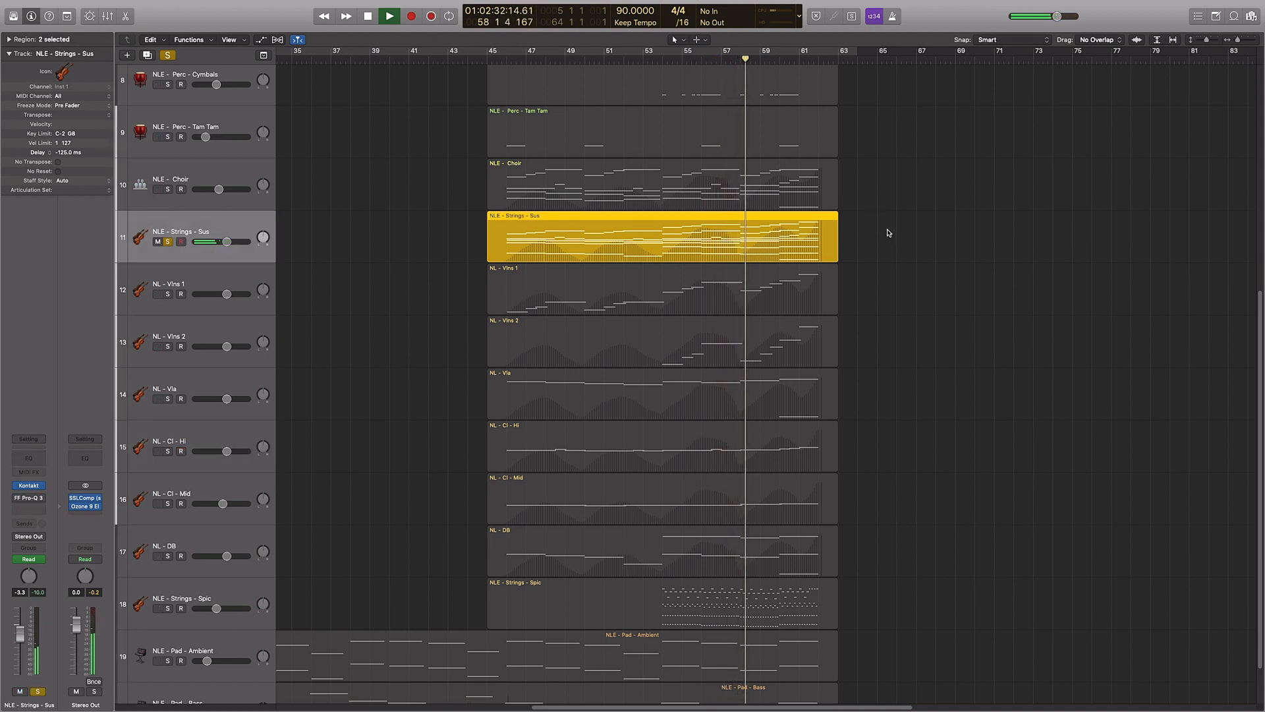
pyautogui.click(845, 257)
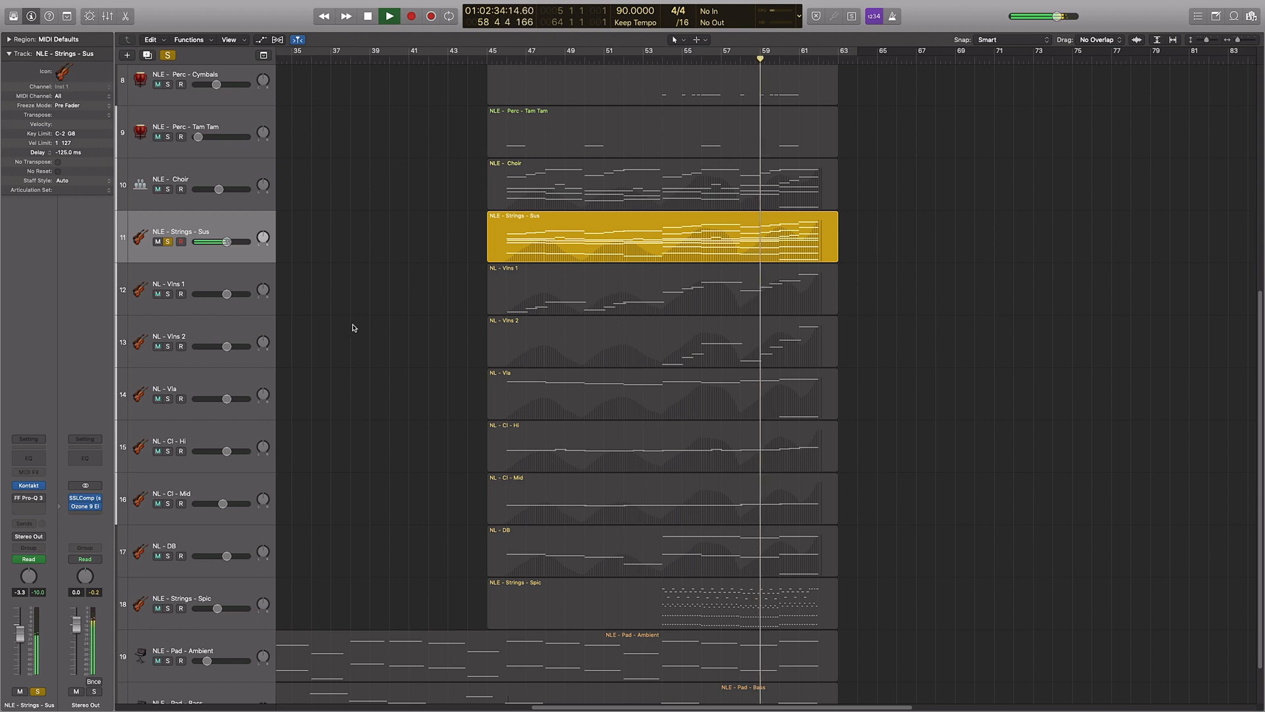
# - Solo the six tracks NL - Vlns 1 to NL - DB instead of NLE - Strings - Sus and play from about bar 58
pyautogui.click(222, 286)
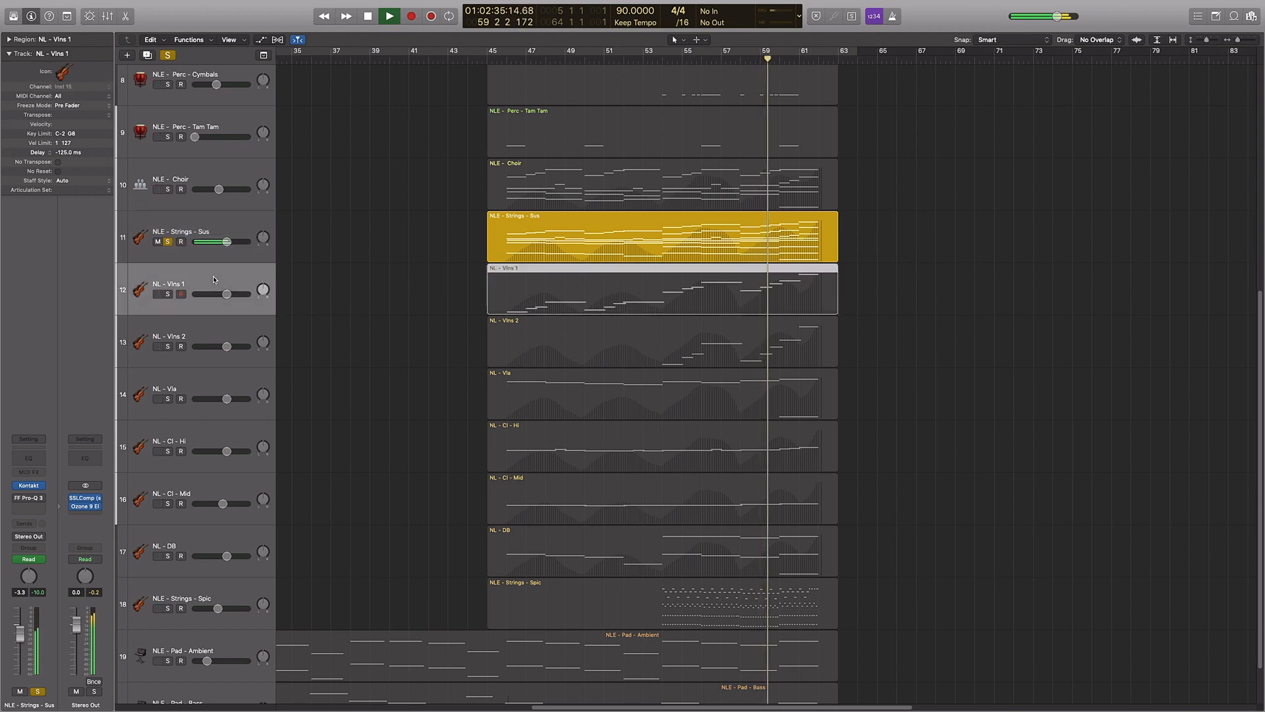
pyautogui.keyDown('shift'); pyautogui.click(208, 546); pyautogui.keyUp('shift')
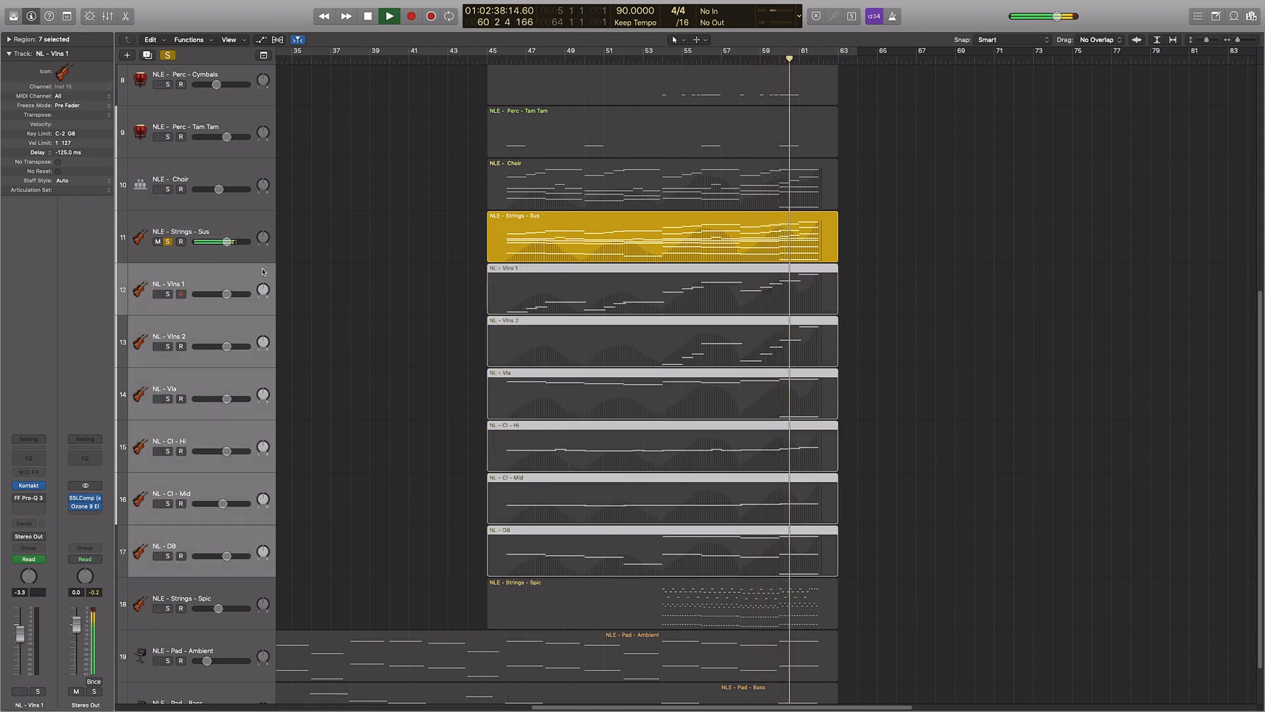
pyautogui.press('space')
pyautogui.click(169, 243)
pyautogui.click(168, 294)
pyautogui.click(741, 60)
pyautogui.press('space')
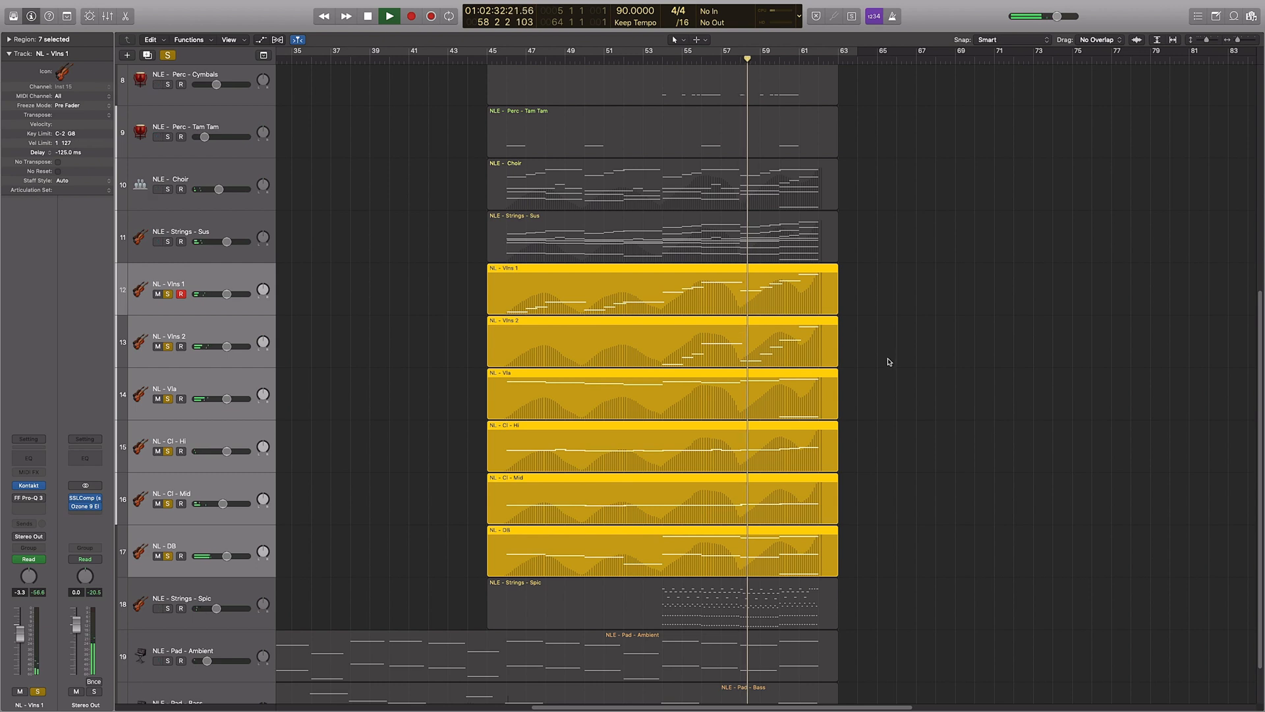
# - Examine the NLE - Strings - Sus notes and the six combined NL regions in the Piano Roll during playback
pyautogui.click(772, 260)
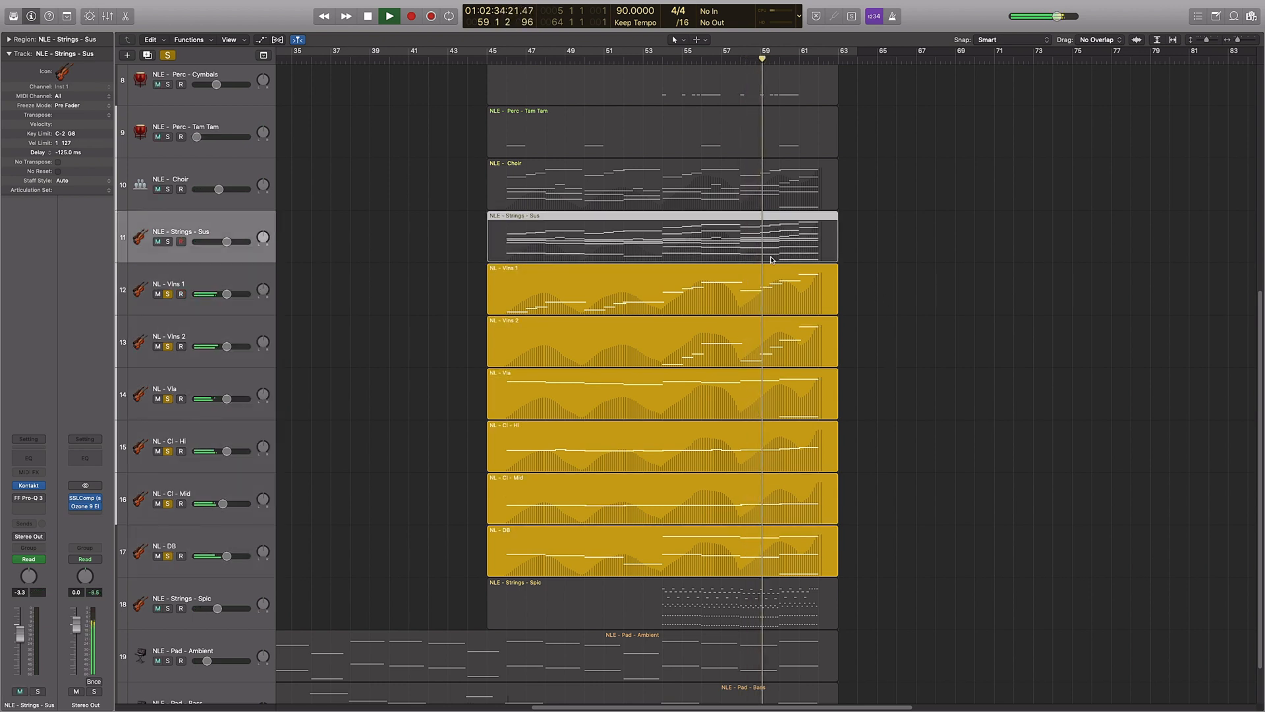
pyautogui.doubleClick(772, 260)
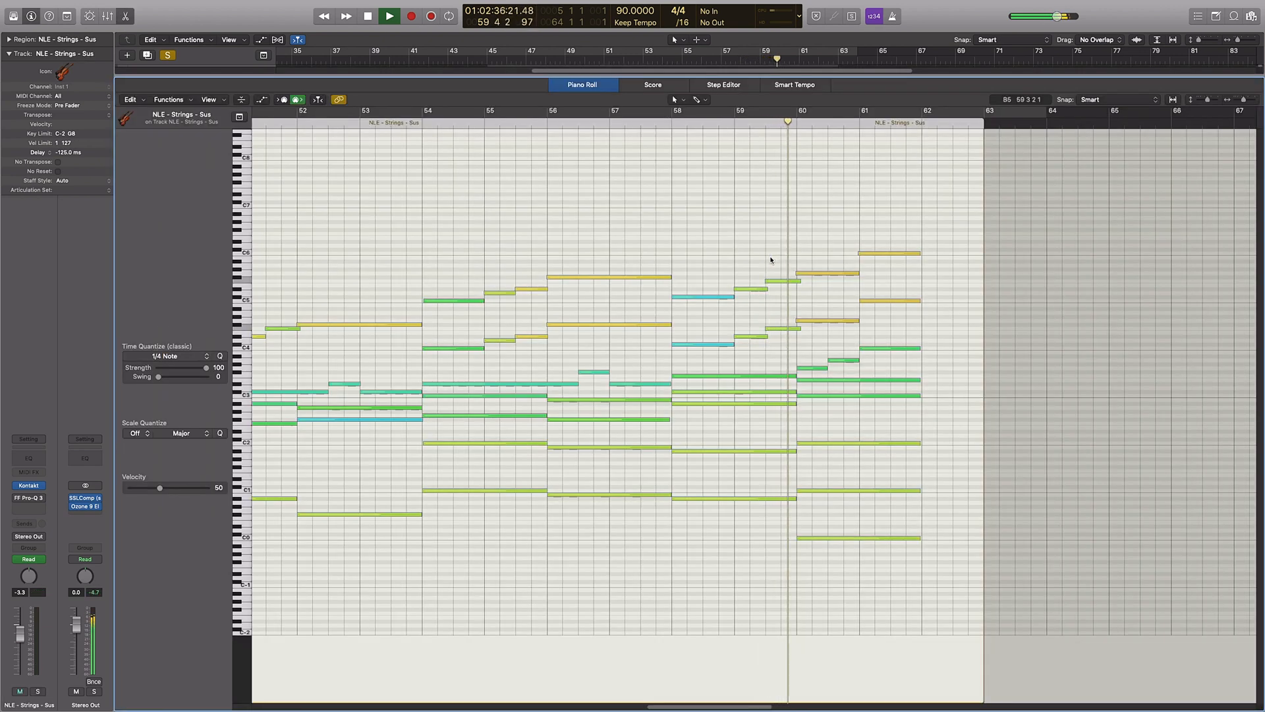
pyautogui.press('p')
pyautogui.moveTo(876, 277); pyautogui.dragTo(818, 552)
pyautogui.press('p')
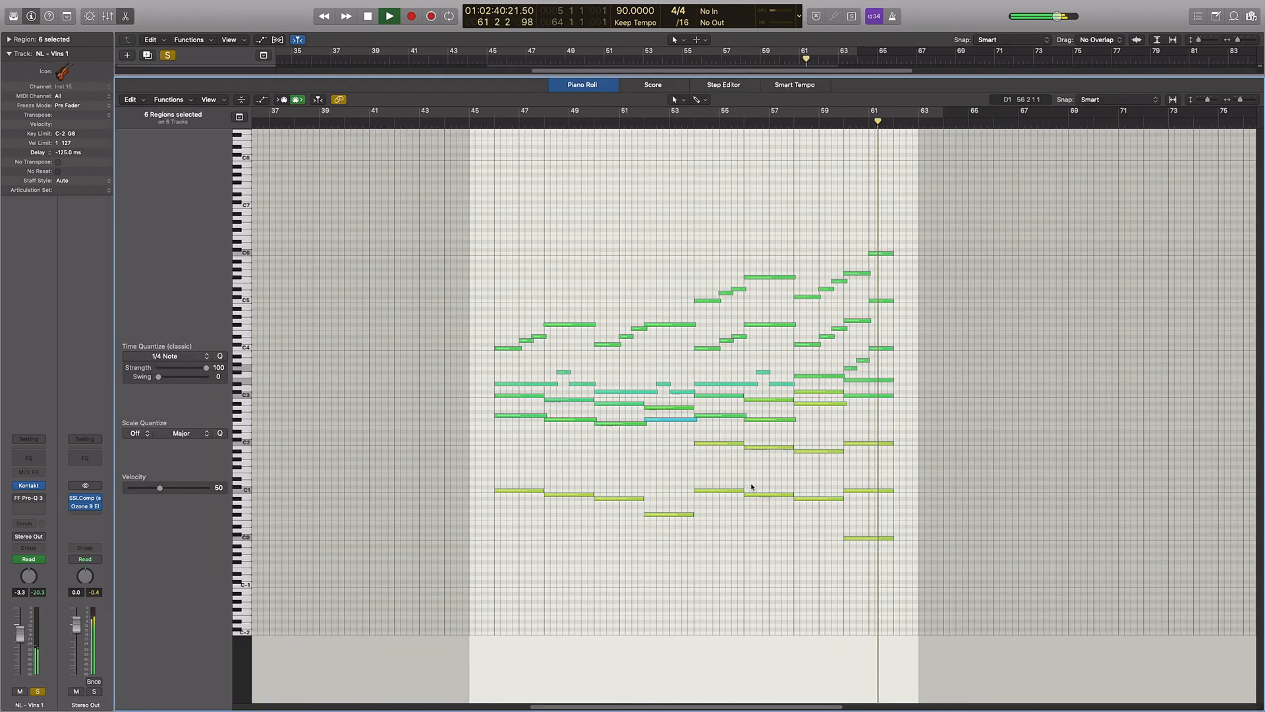
pyautogui.press('super+Right')
pyautogui.press('super+Right')
pyautogui.press('super+Right')
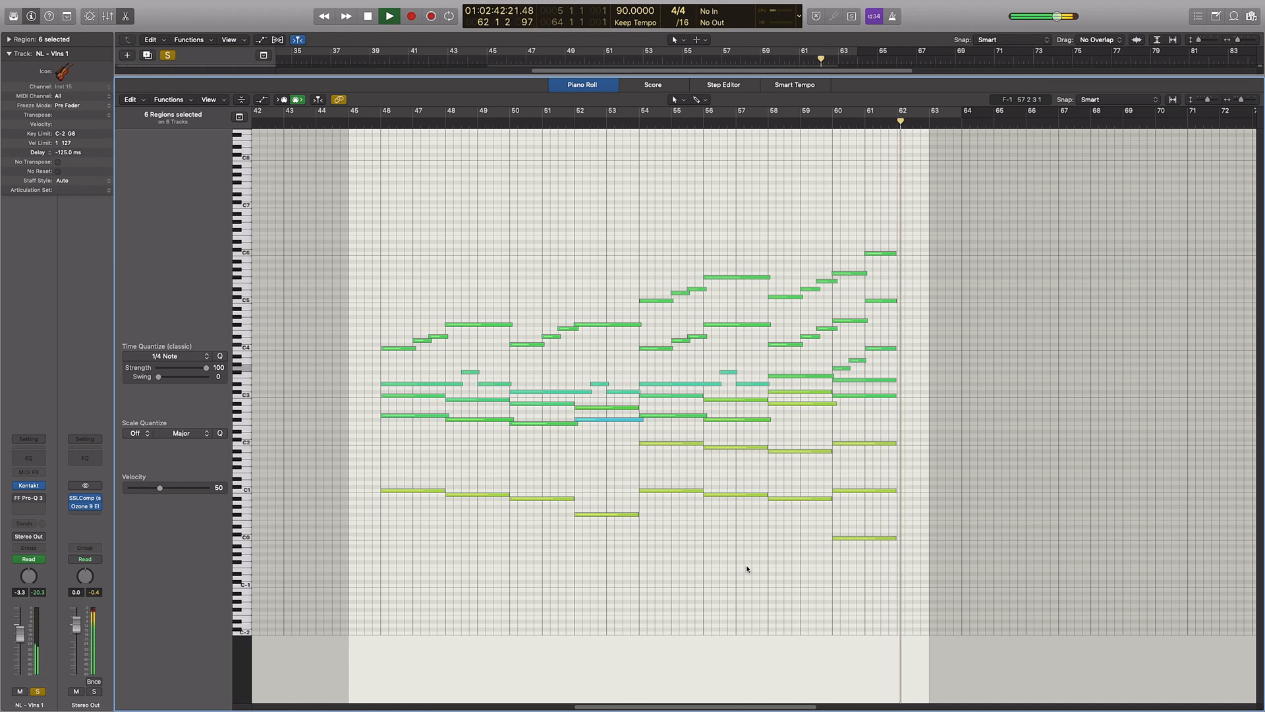
pyautogui.press('p')
pyautogui.click(943, 503)
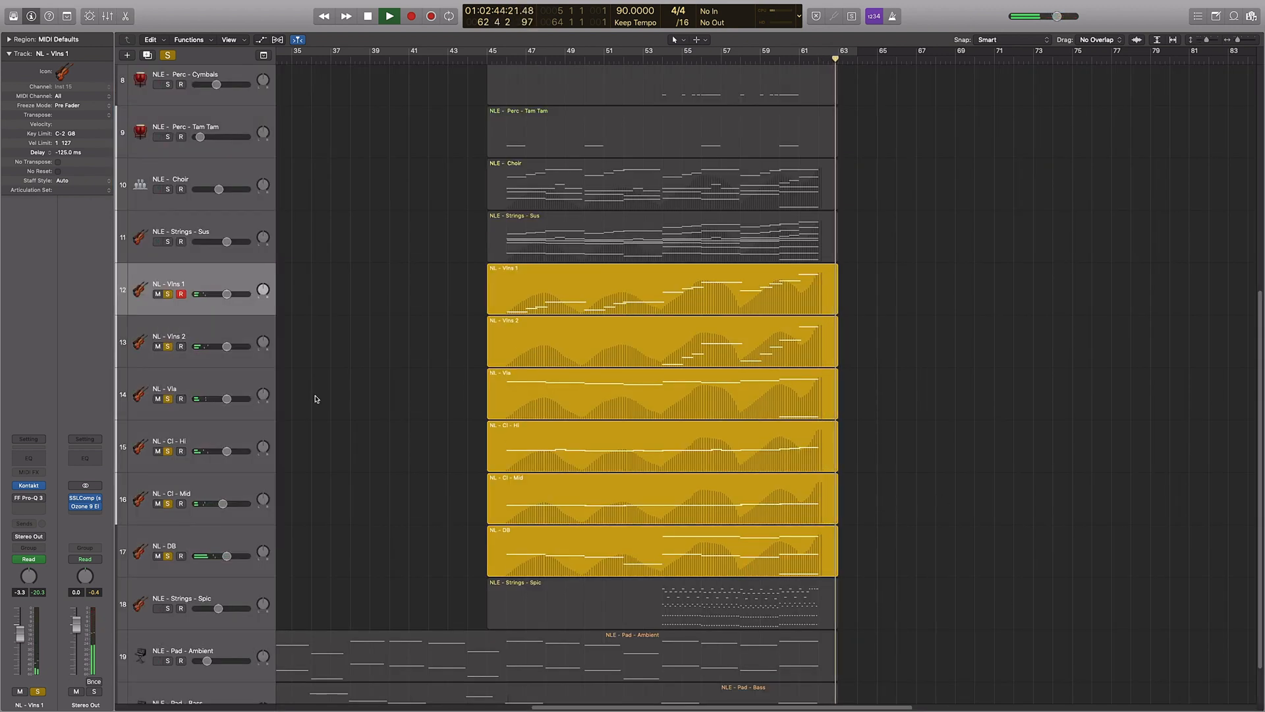
# - Check the NL - Cl - Hi and NL - Cl - Mid tracks and replay the six soloed string sections from about bar 53
pyautogui.click(263, 445)
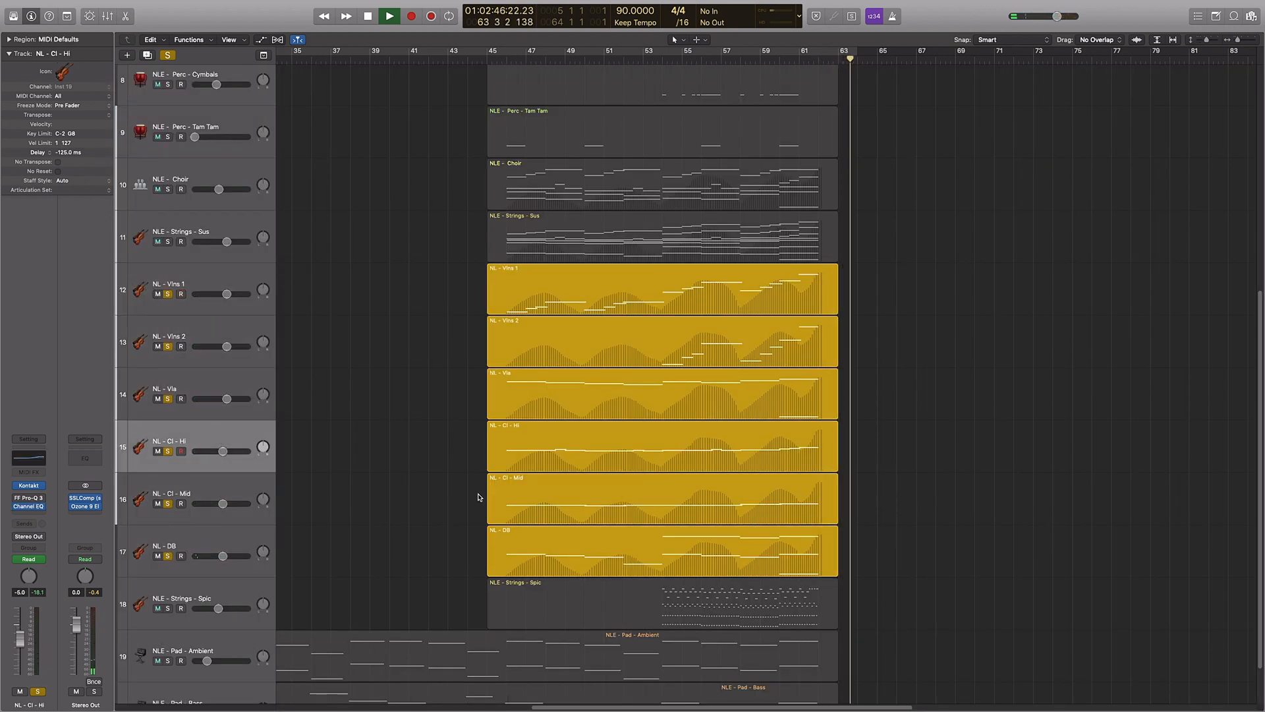
pyautogui.click(341, 503)
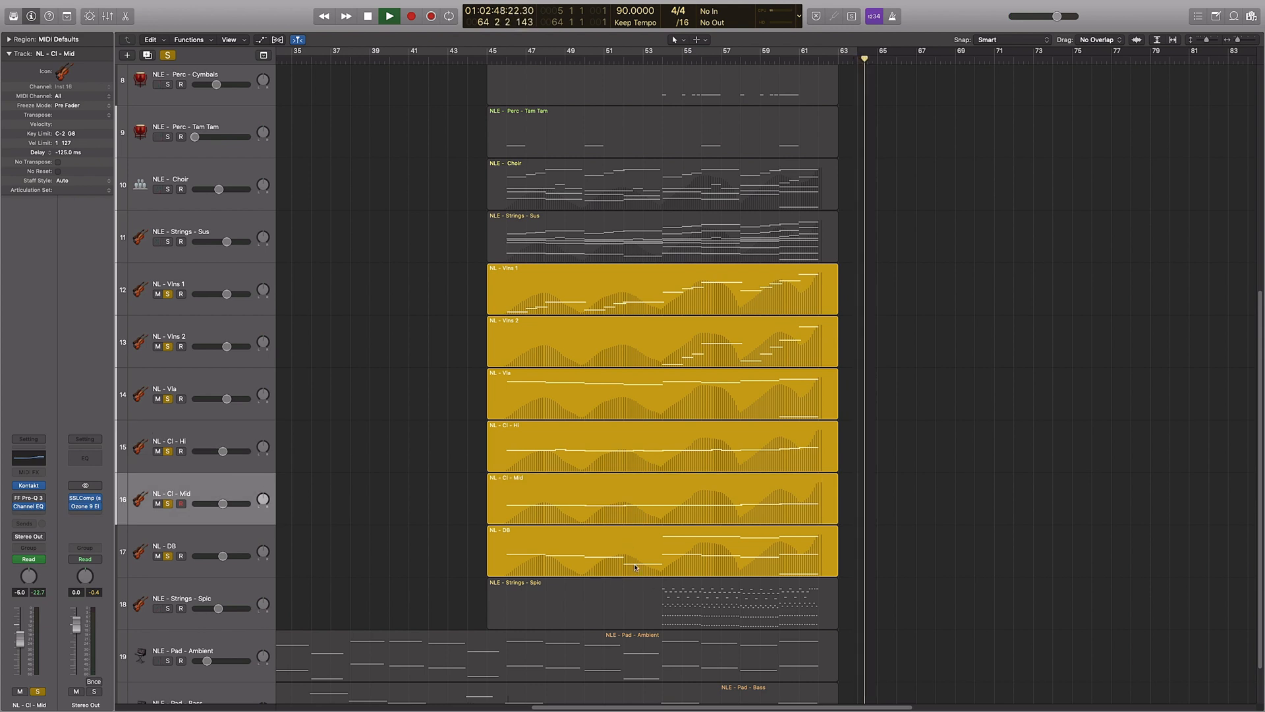
pyautogui.press('space')
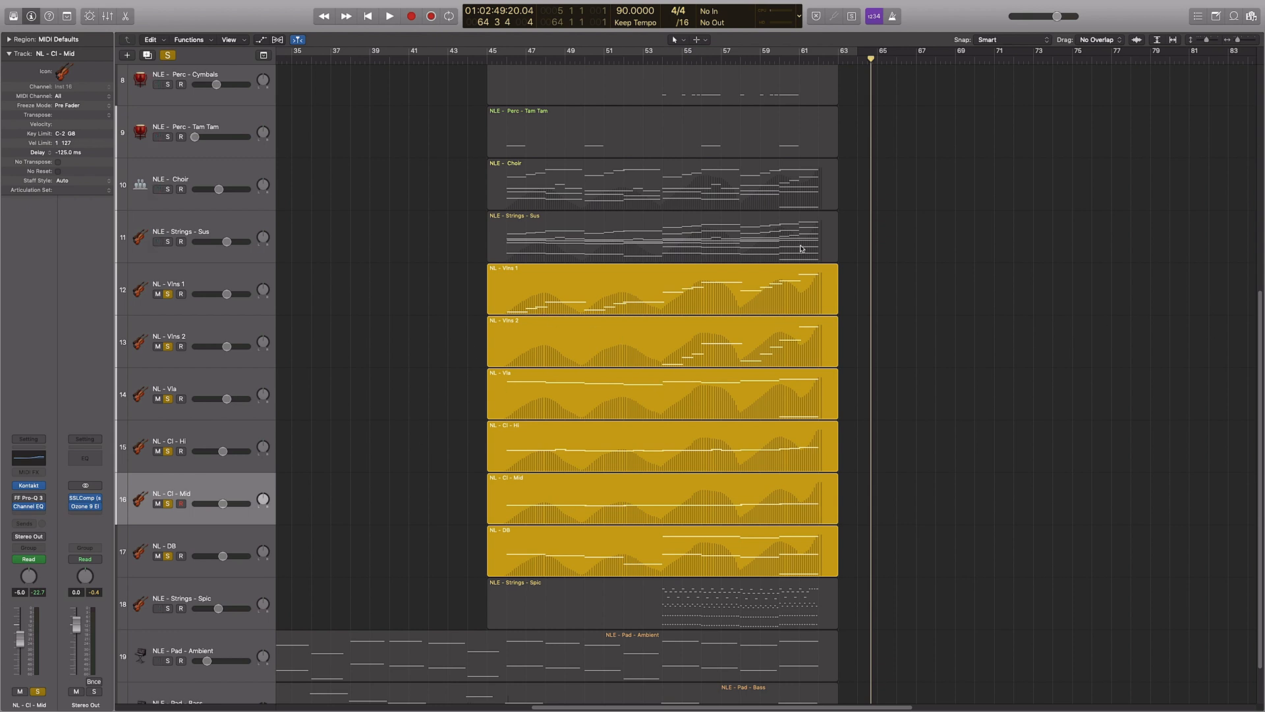
pyautogui.scroll(2, 802, 248)
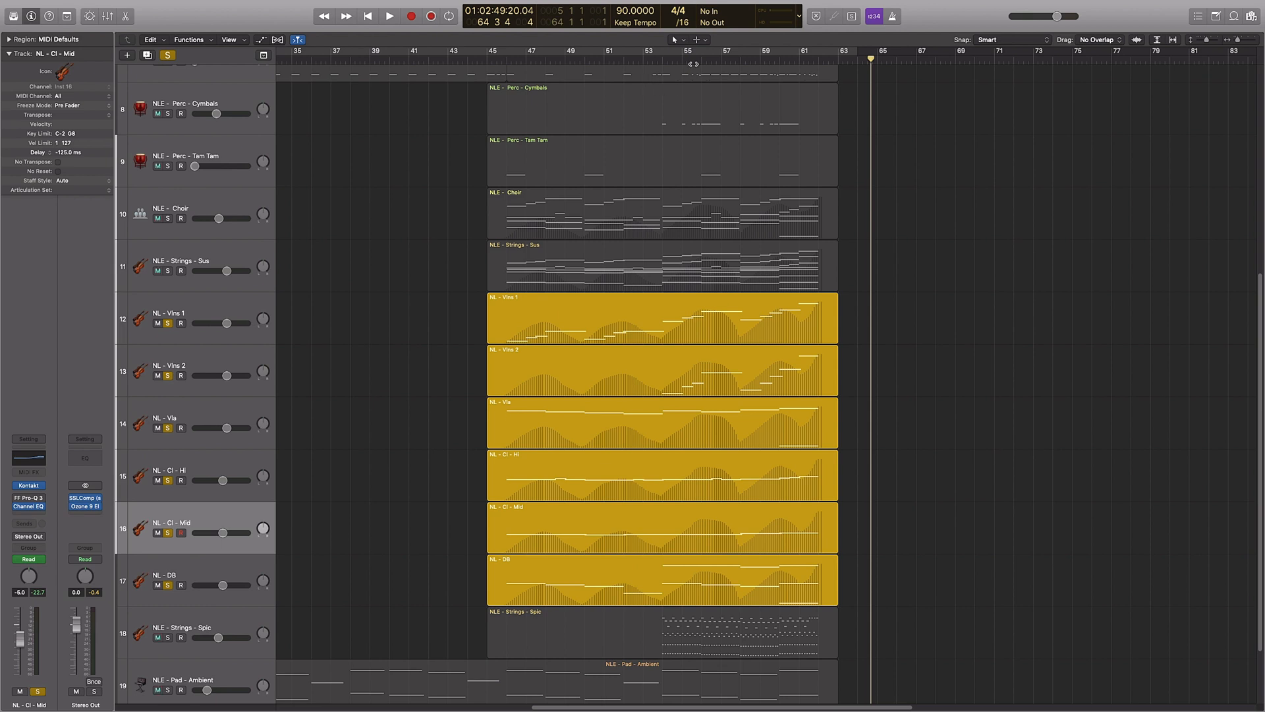
pyautogui.doubleClick(688, 61)
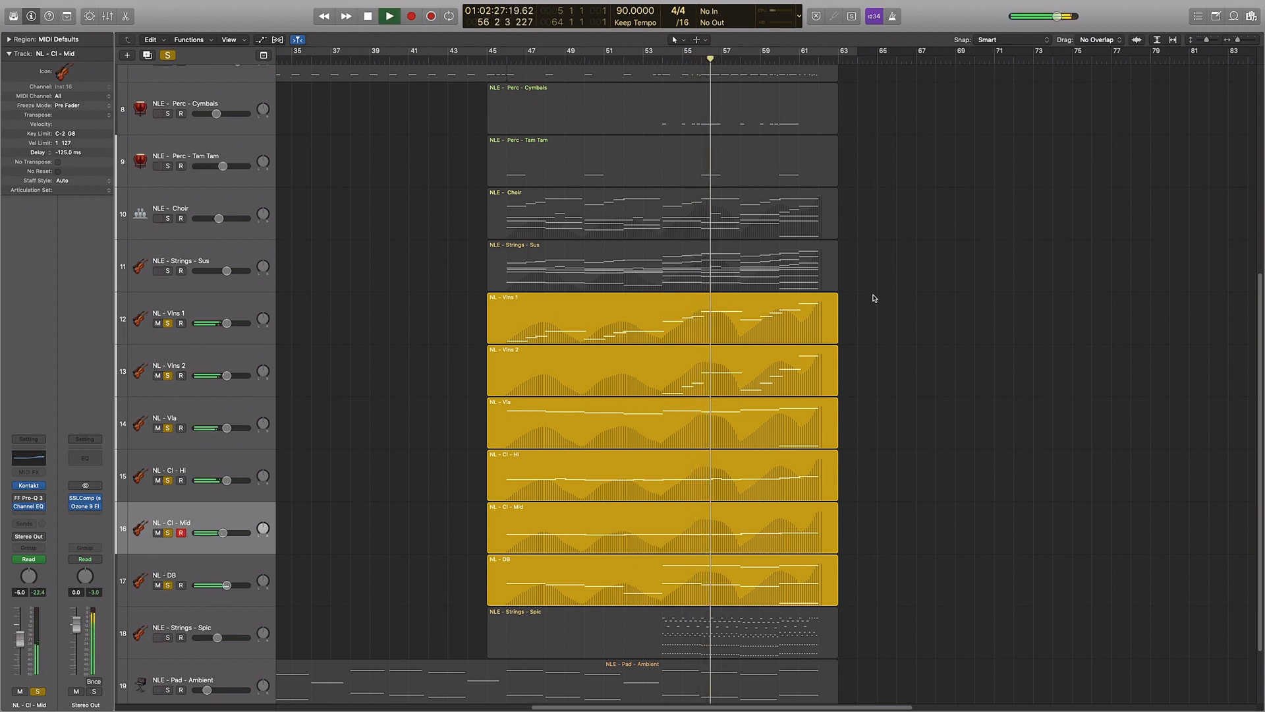
pyautogui.press('space')
pyautogui.click(644, 57)
pyautogui.press('space')
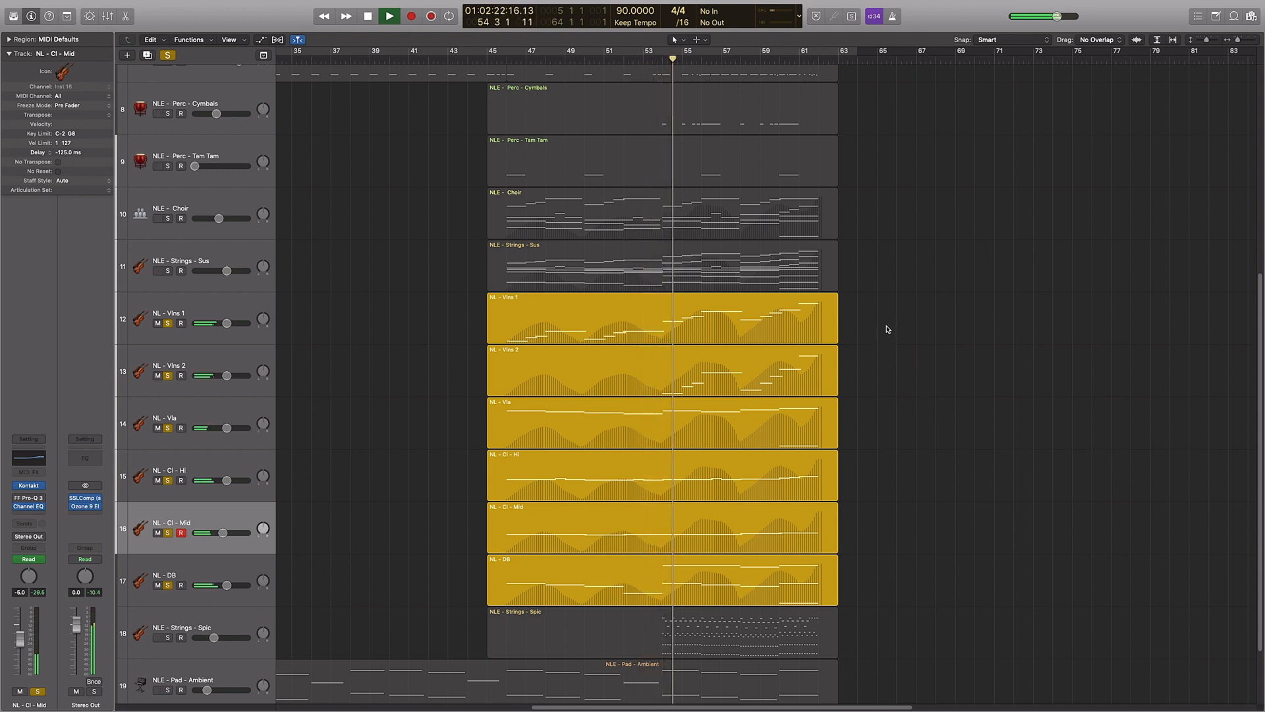
pyautogui.press('space')
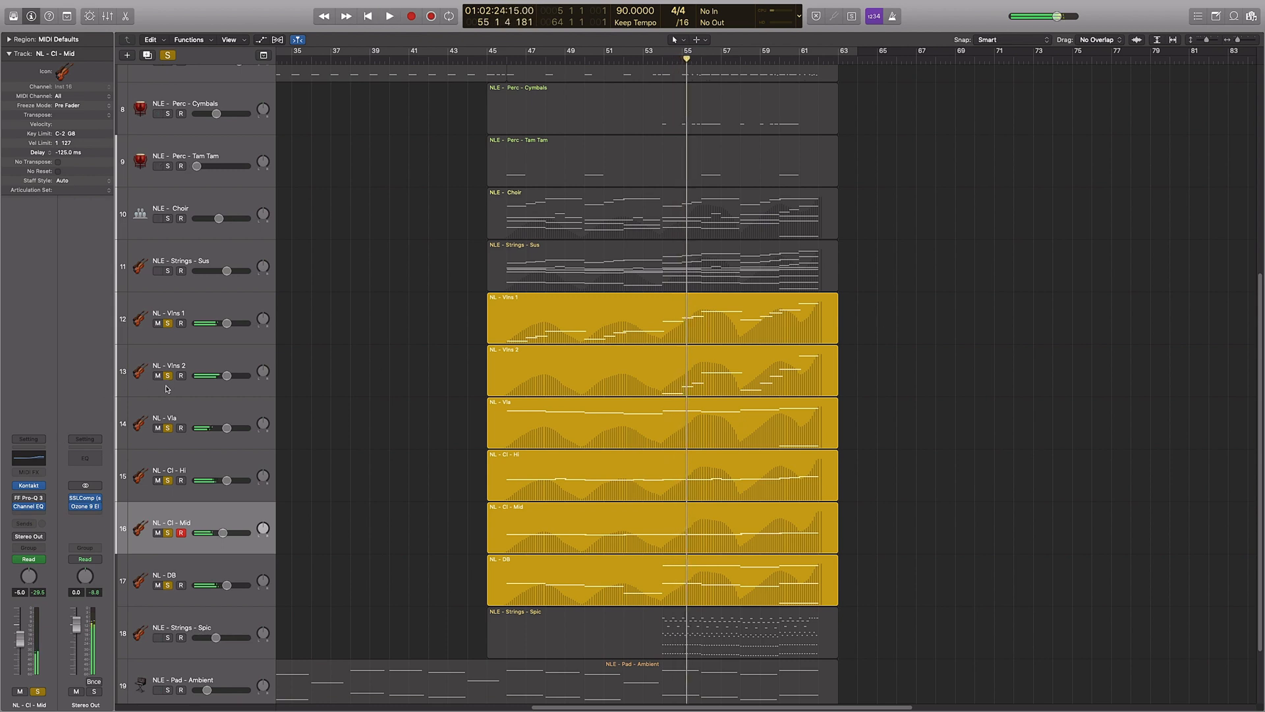
# - Solo only NLE - Strings - Sus, replay the same passage for comparison, and clear the solo
pyautogui.keyDown('alt'); pyautogui.click(169, 376); pyautogui.keyUp('alt')
pyautogui.click(169, 271)
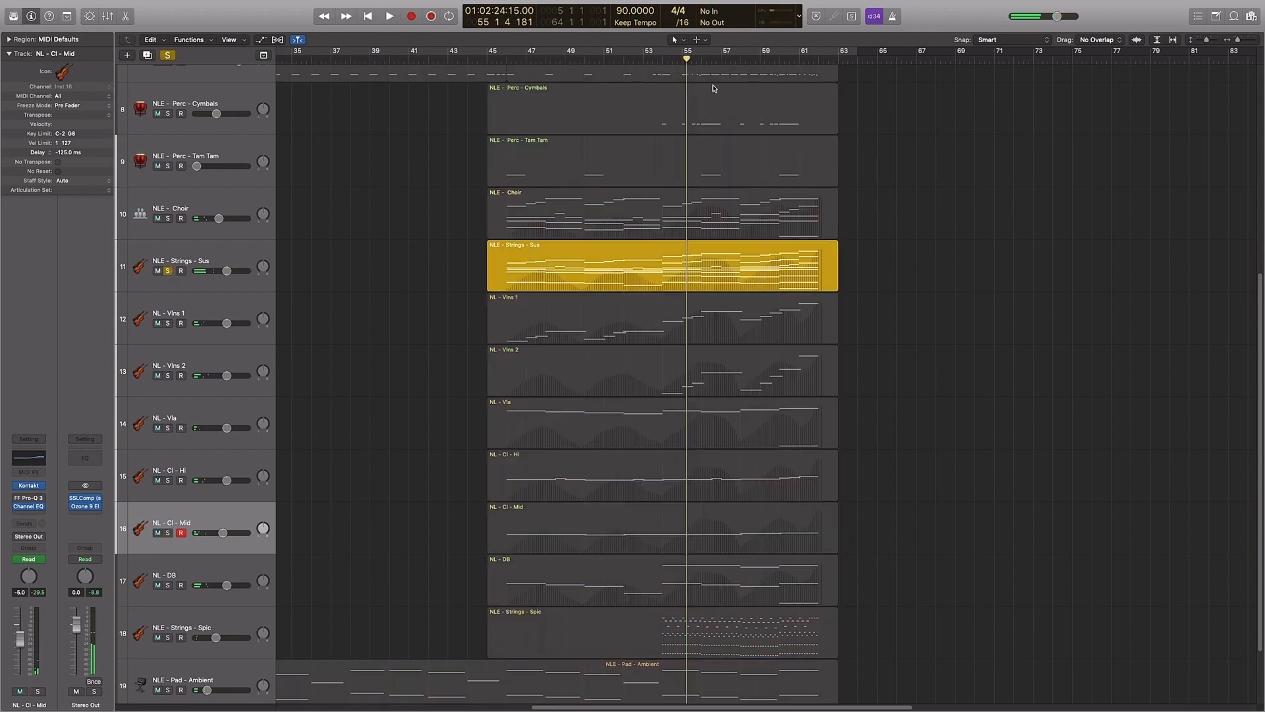
pyautogui.press('space')
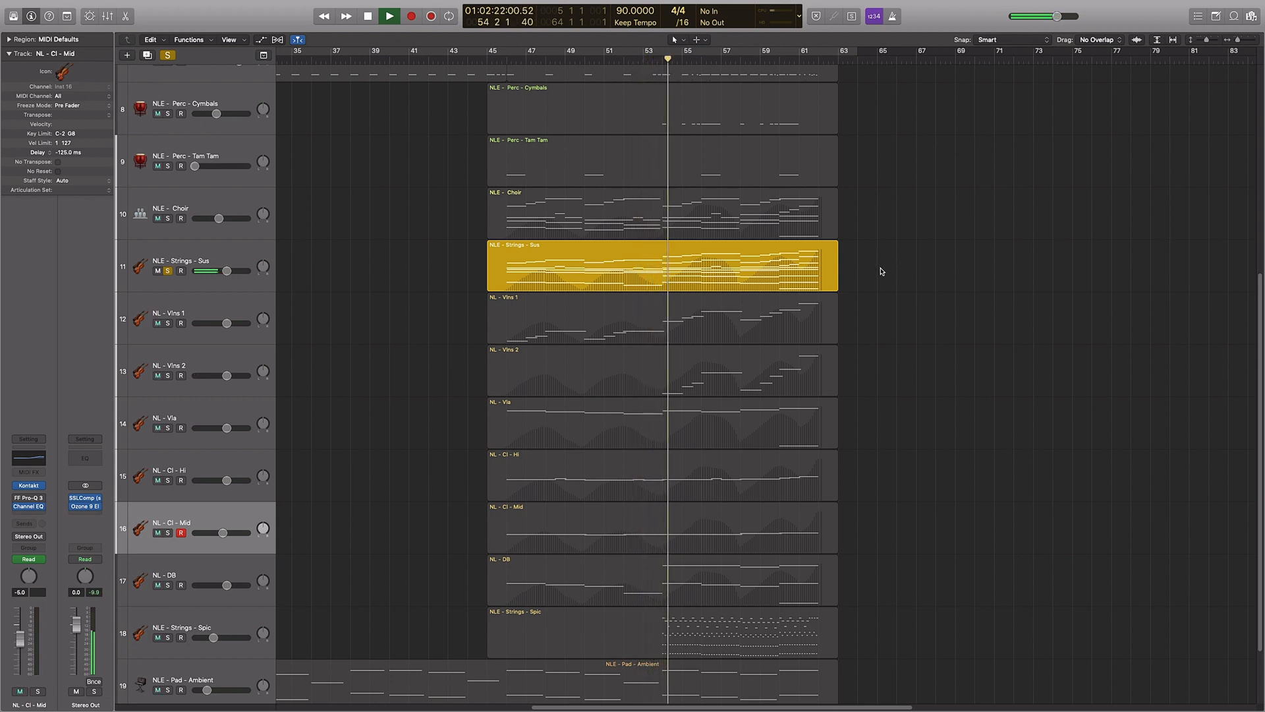
pyautogui.press('space')
pyautogui.click(185, 261)
pyautogui.click(173, 271)
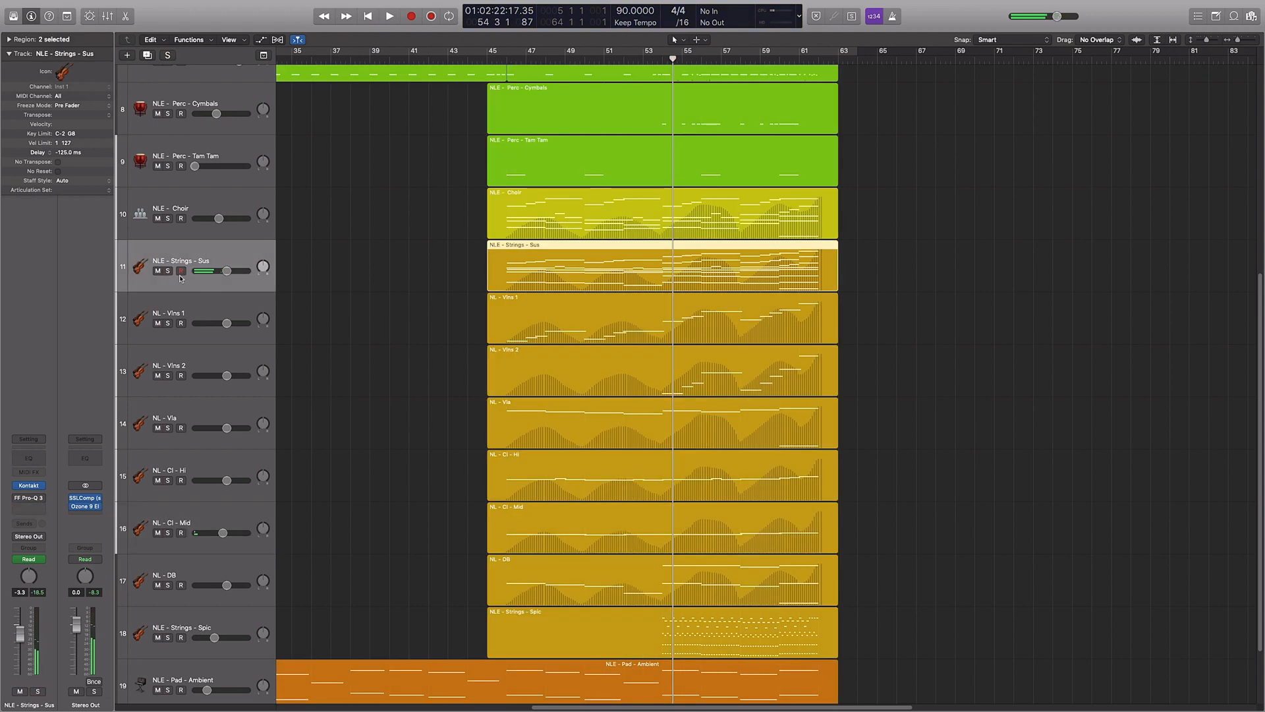
pyautogui.click(895, 316)
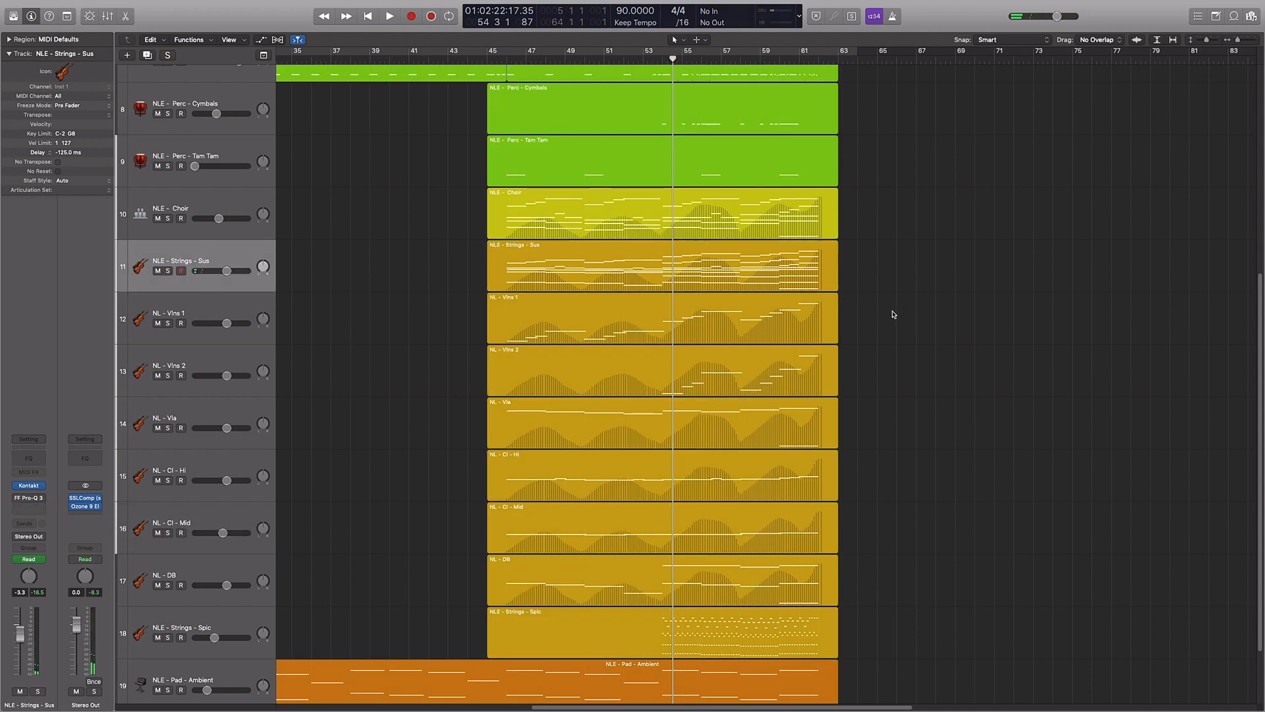
# - Recolour all regions on the tracks NL - Vlns 1 to NL - DB a darker gold and mute them
pyautogui.hscroll(-6, 894, 315)
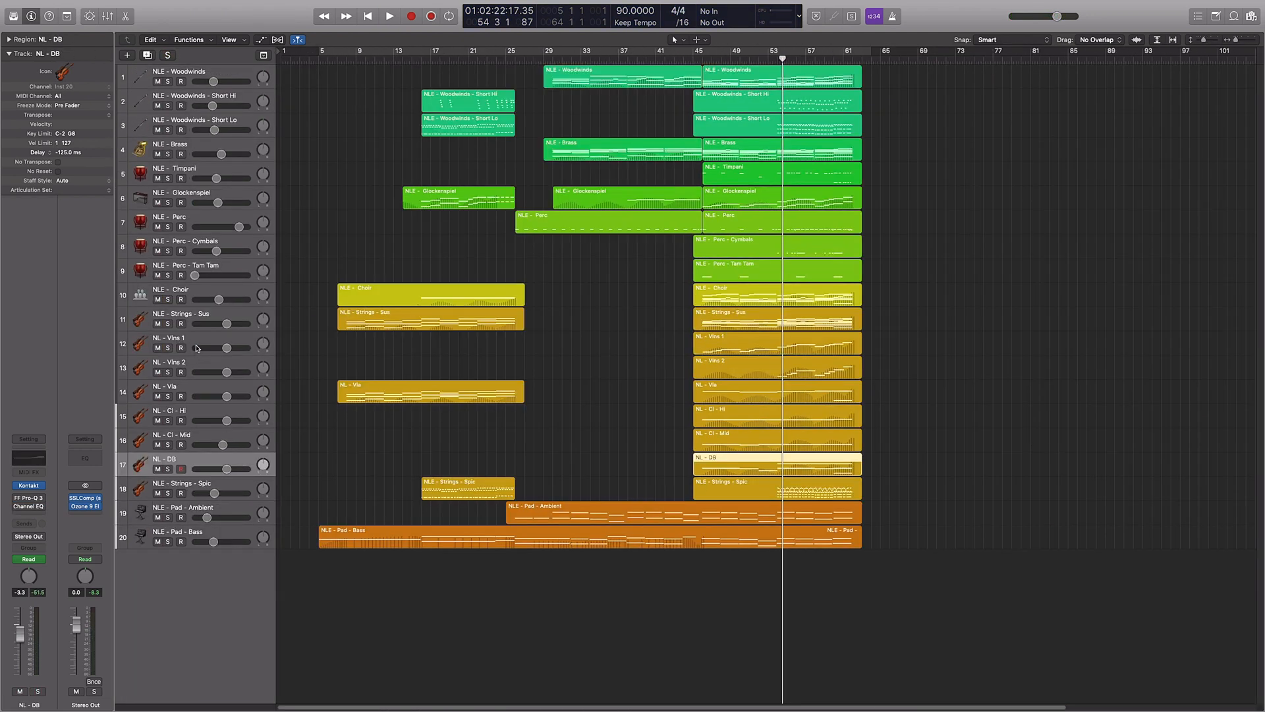
pyautogui.keyDown('shift'); pyautogui.click(199, 337); pyautogui.keyUp('shift')
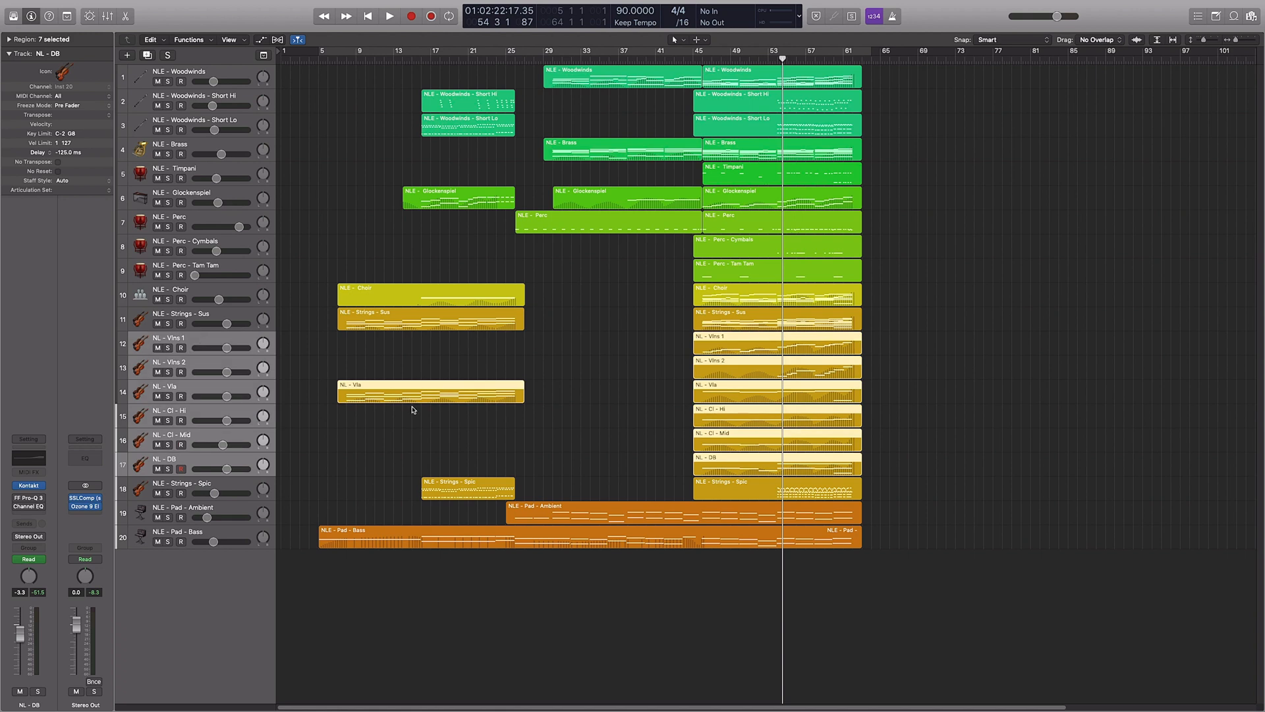
pyautogui.hotkey('alt', 'c')
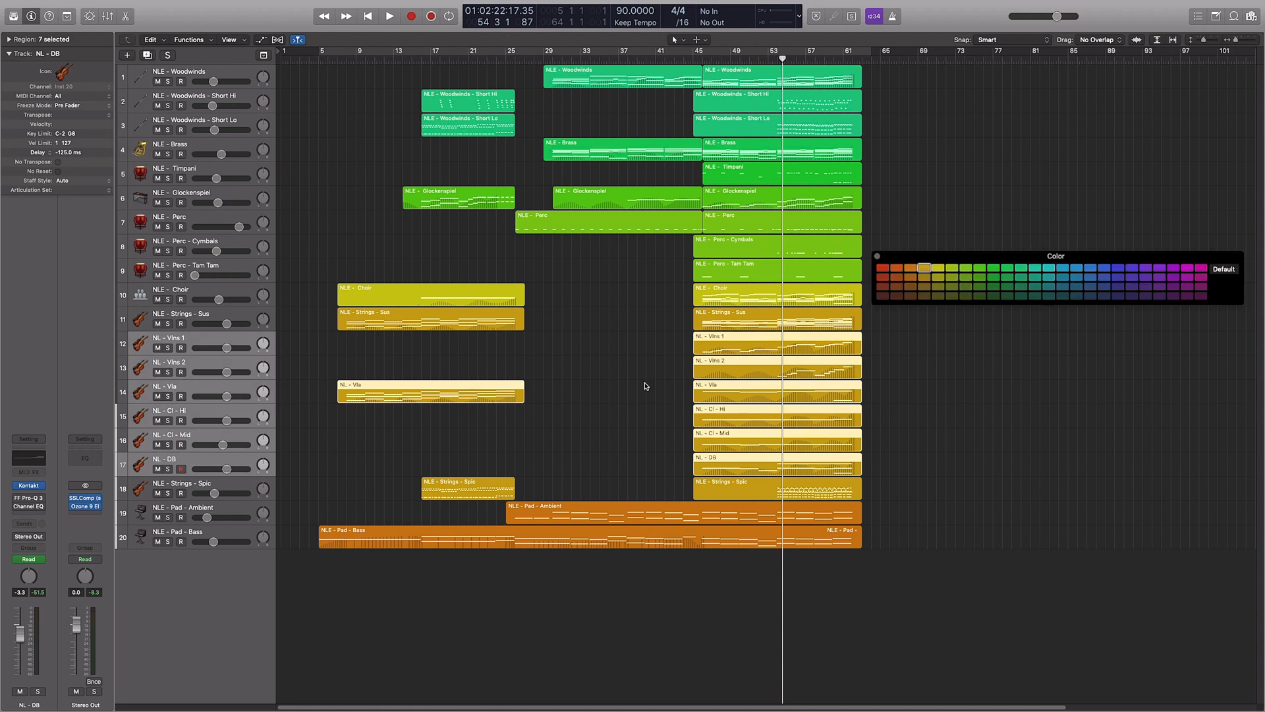
pyautogui.click(922, 282)
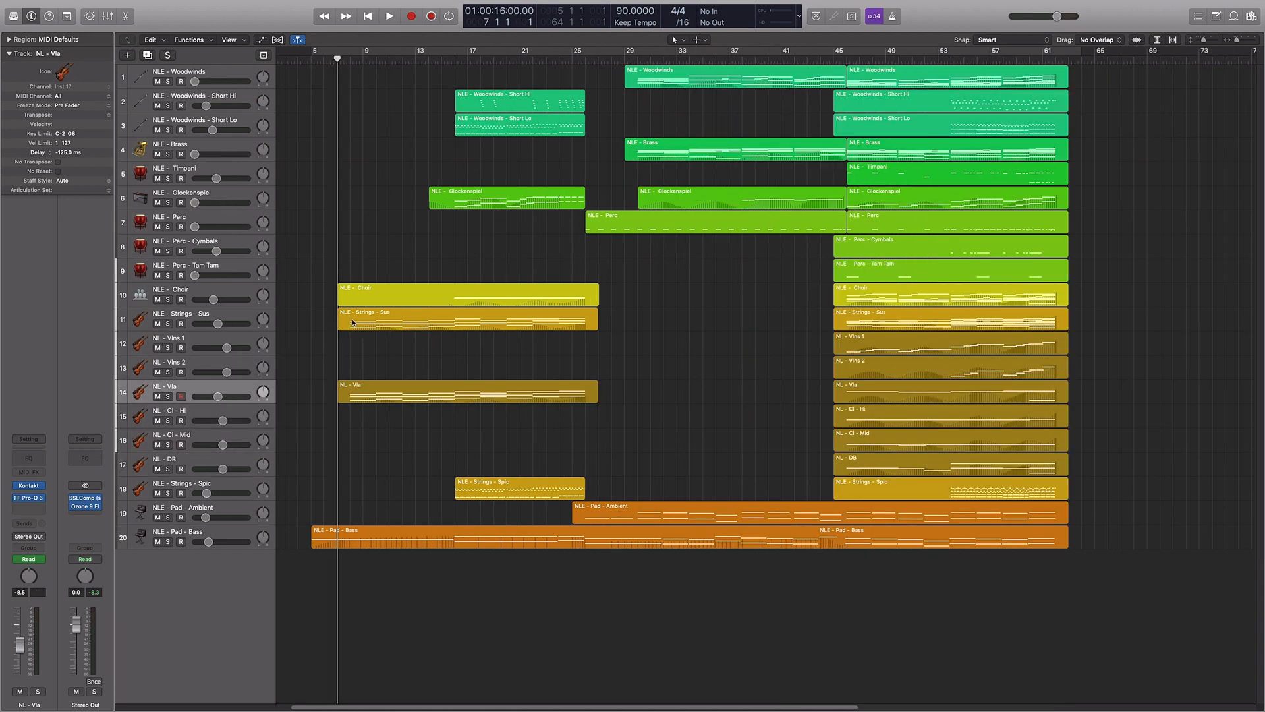
pyautogui.click(434, 385)
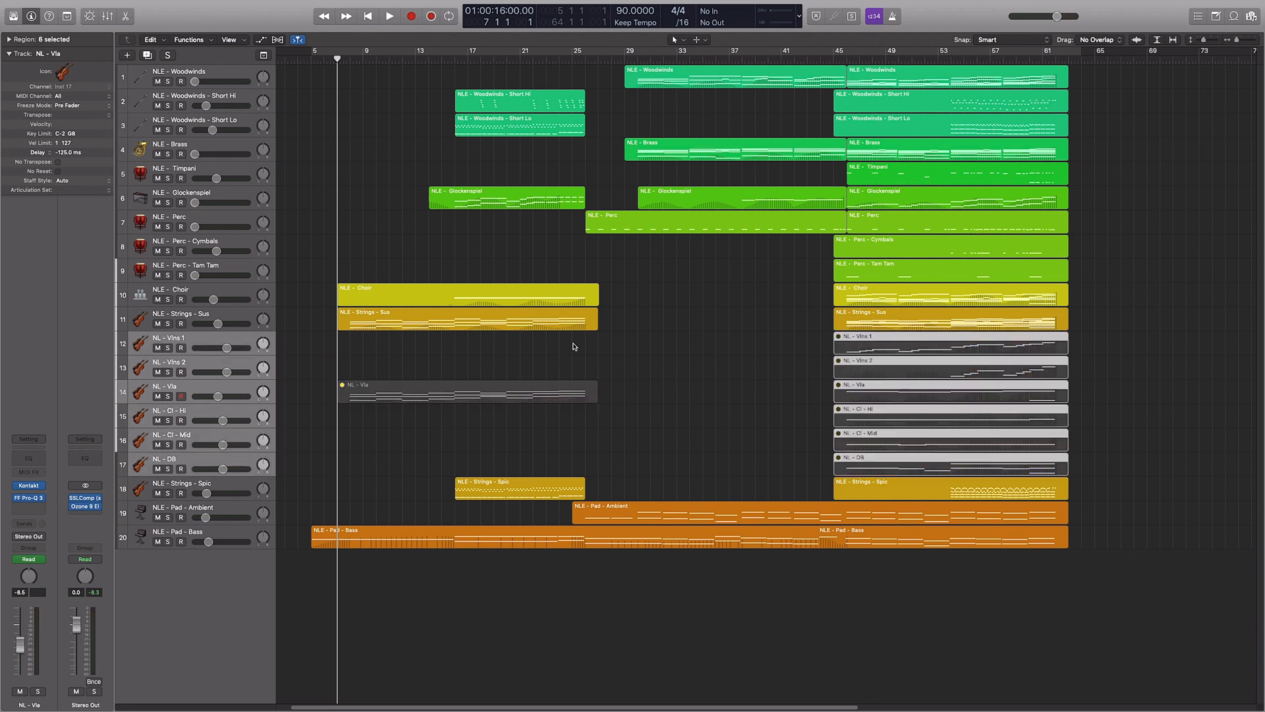
pyautogui.click(654, 350)
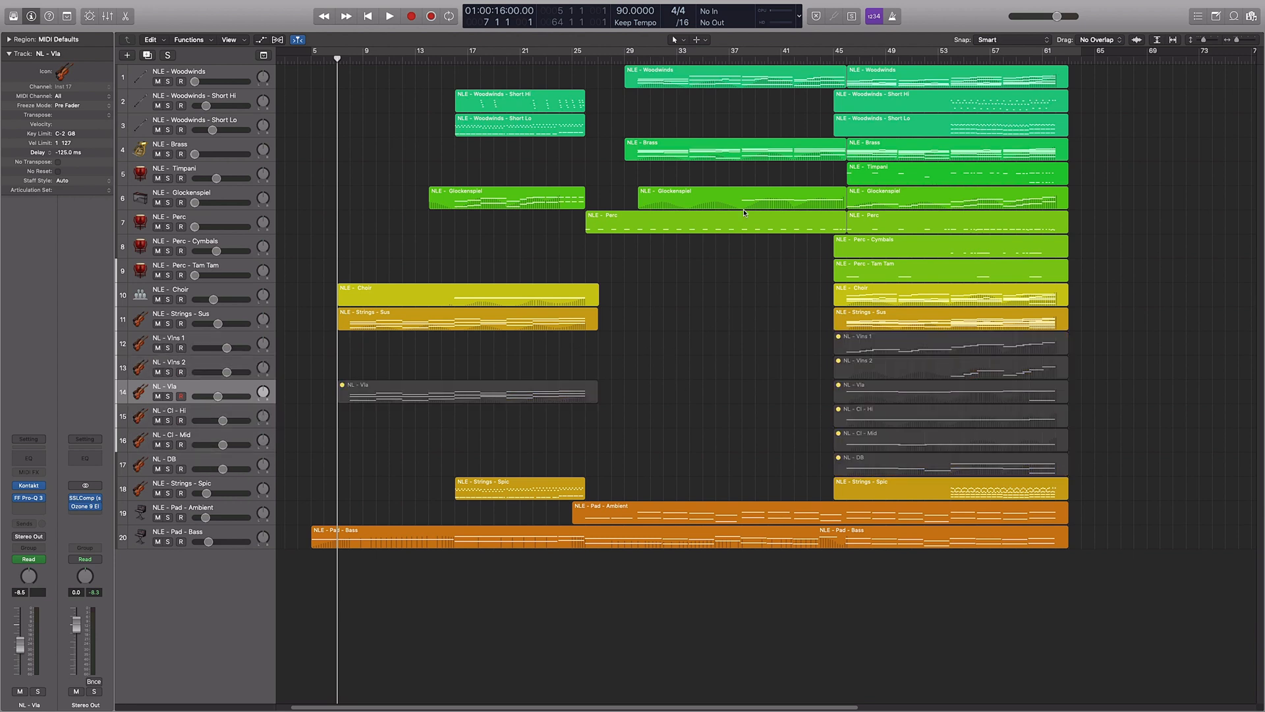
# - Duplicate the NLE - Choir track with a copy of its opening region, solo the duplicate, and set the playhead to bar 16
pyautogui.click(205, 288)
pyautogui.press('super+d')
pyautogui.moveTo(453, 297); pyautogui.dragTo(456, 318)
pyautogui.press('s')
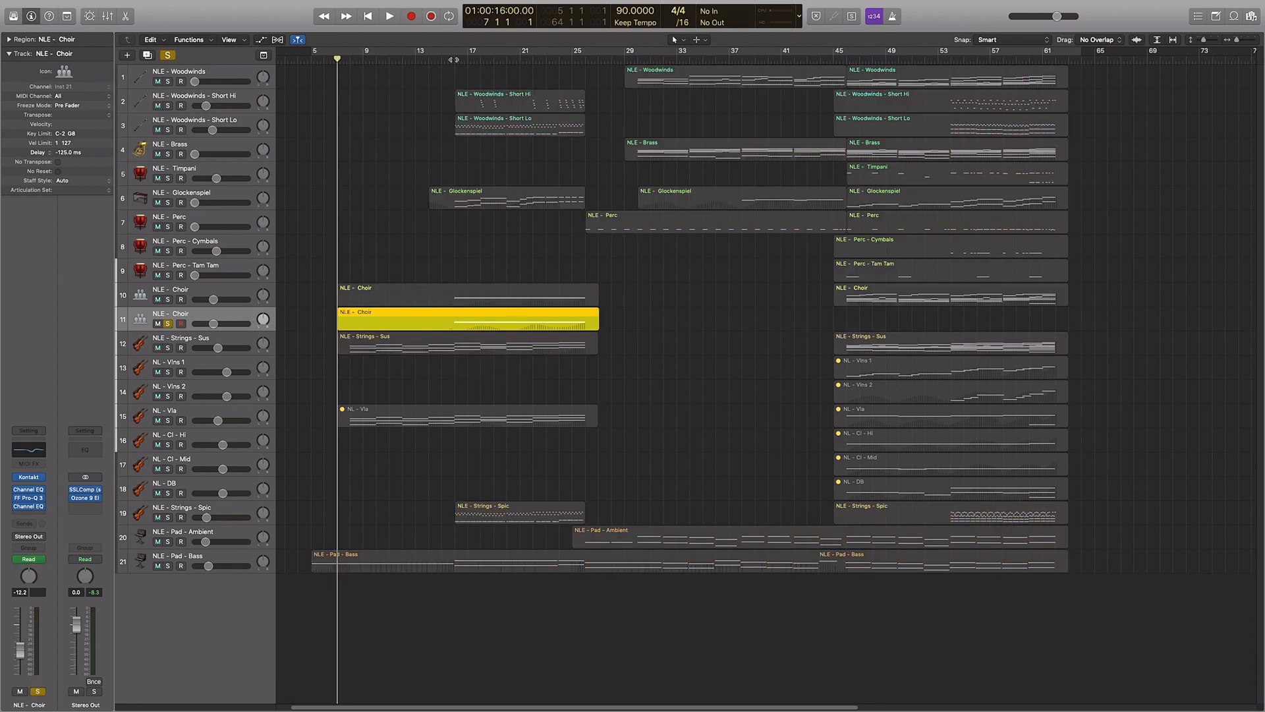
pyautogui.click(453, 60)
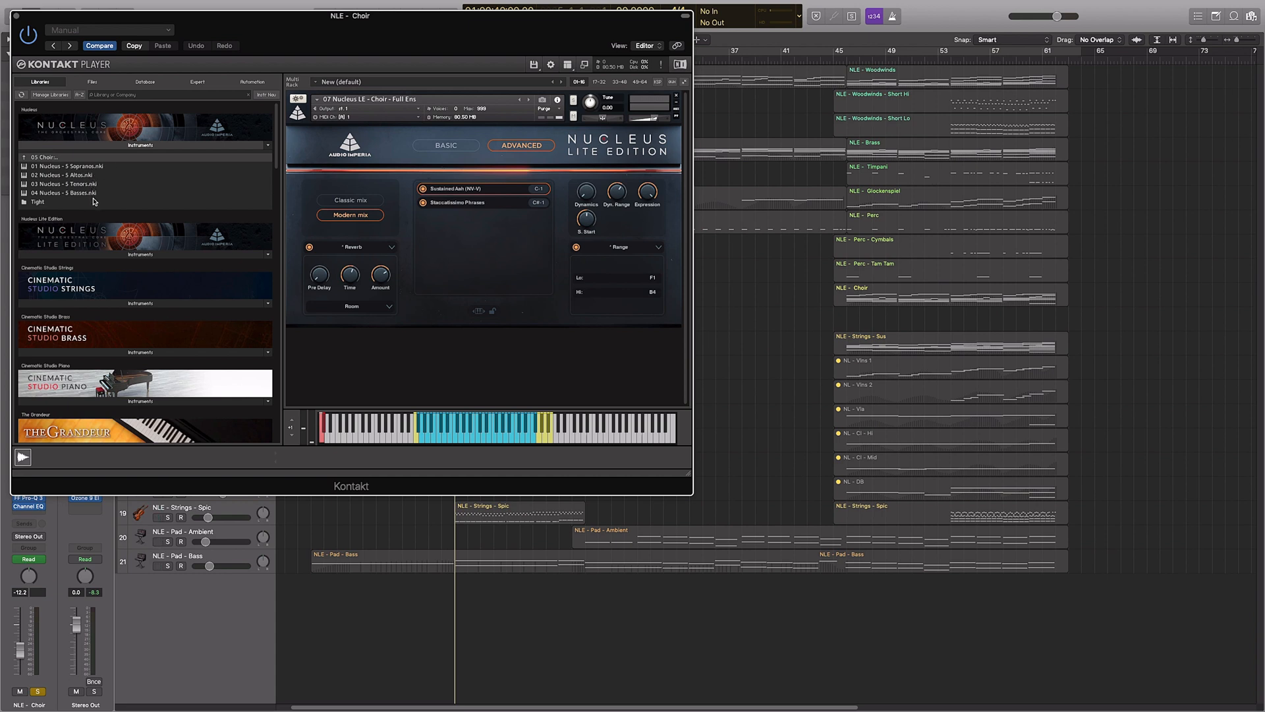
# - Replace the duplicate choir track's Kontakt patch with 04 Nucleus - Choir - Full Ens, and move the plug-in window clear of the tracks
pyautogui.moveTo(317, 43); pyautogui.dragTo(681, 90)
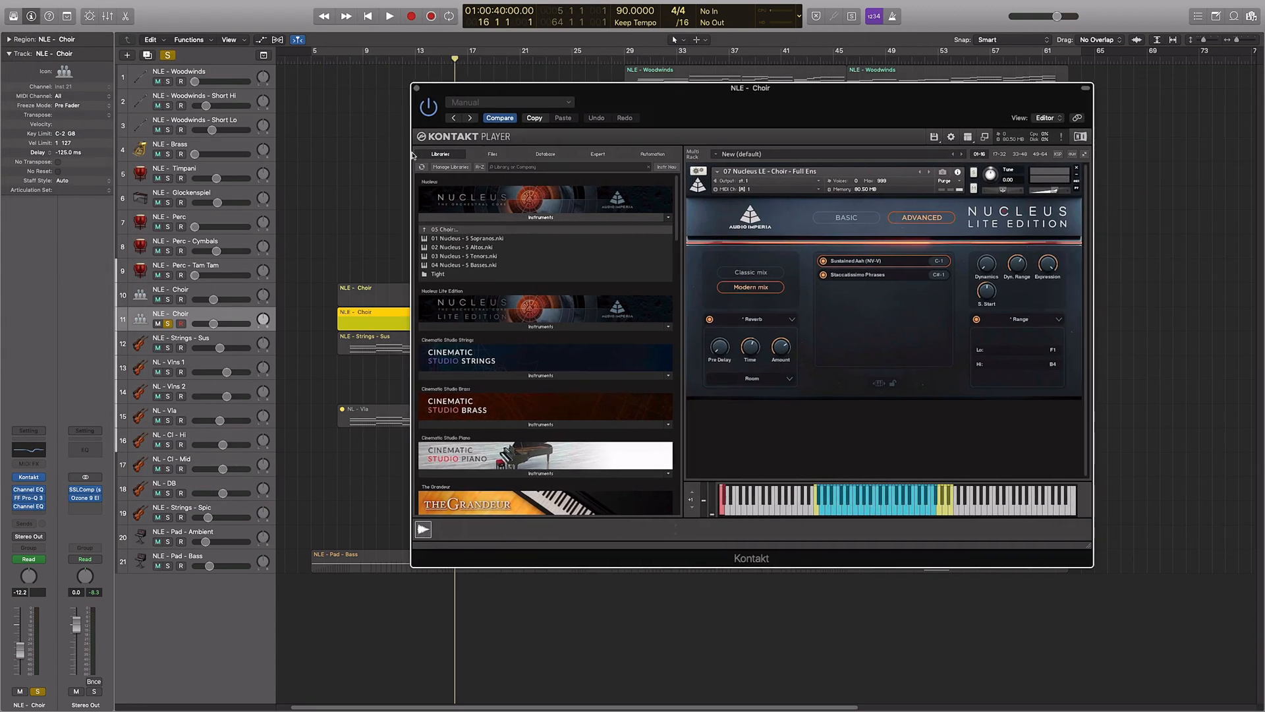
pyautogui.click(438, 229)
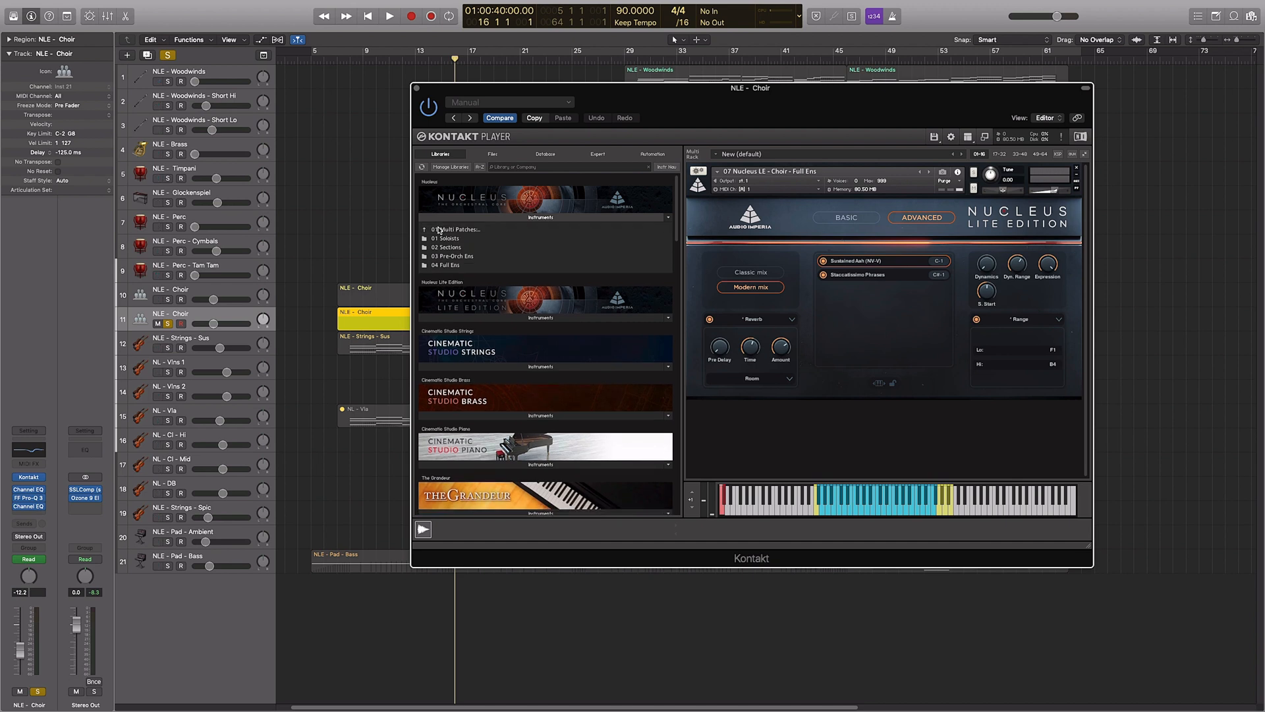
pyautogui.click(453, 257)
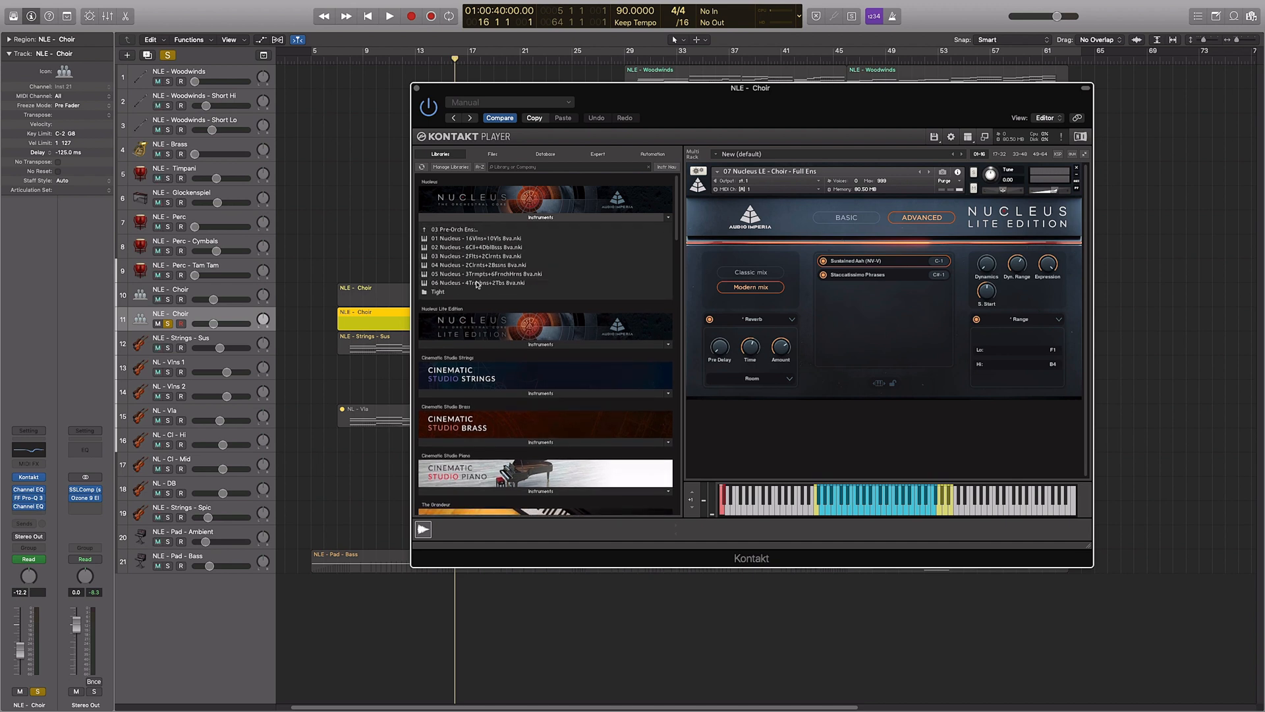
pyautogui.click(475, 228)
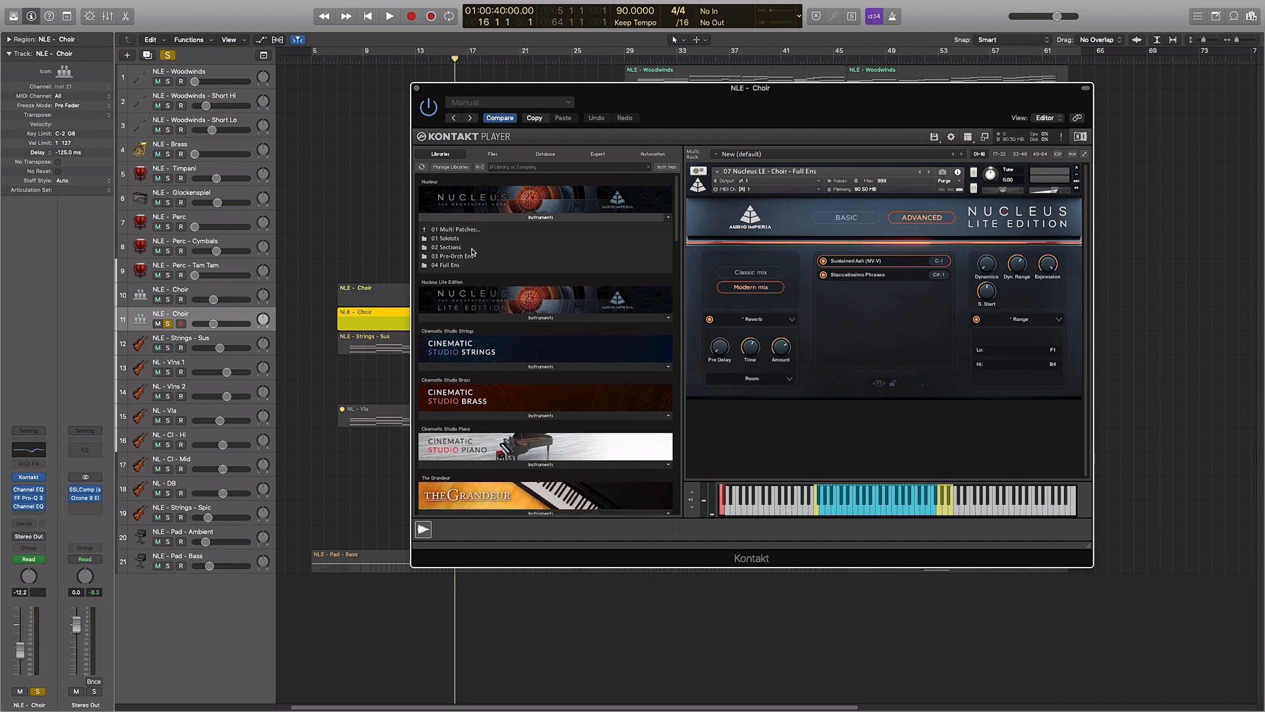
pyautogui.click(463, 265)
pyautogui.click(492, 265)
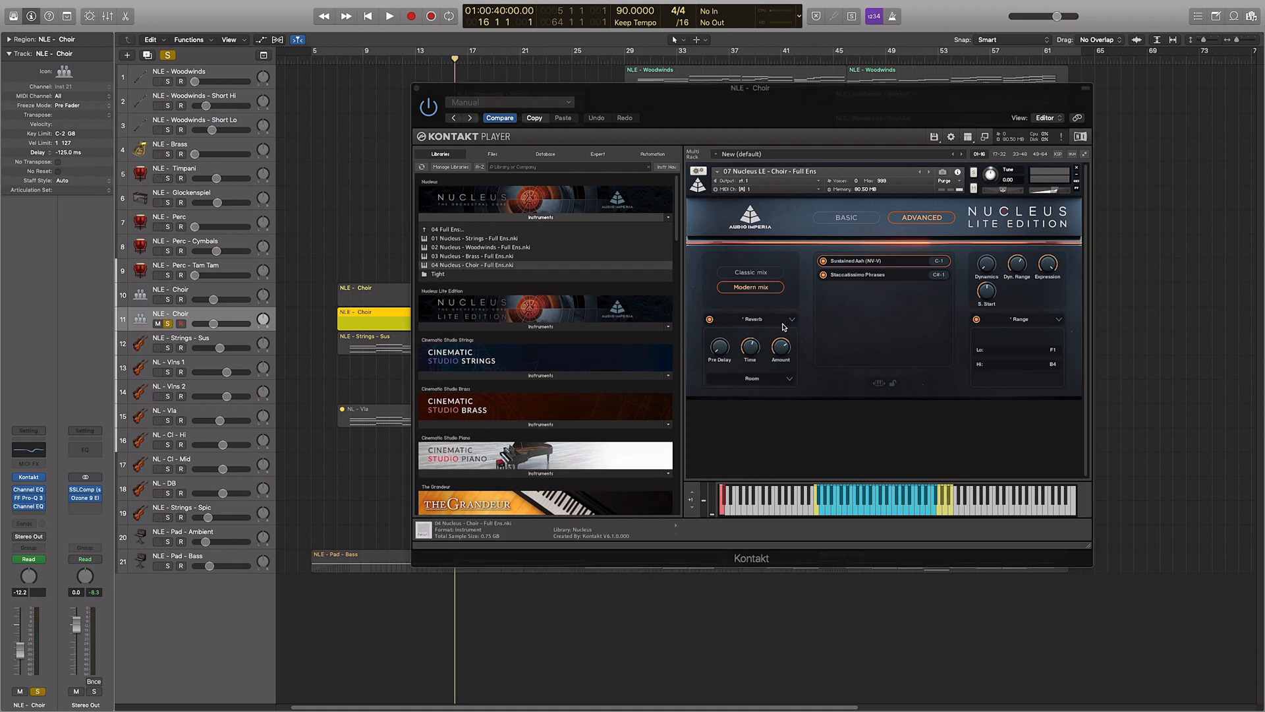
pyautogui.moveTo(493, 265); pyautogui.dragTo(783, 327)
pyautogui.click(714, 225)
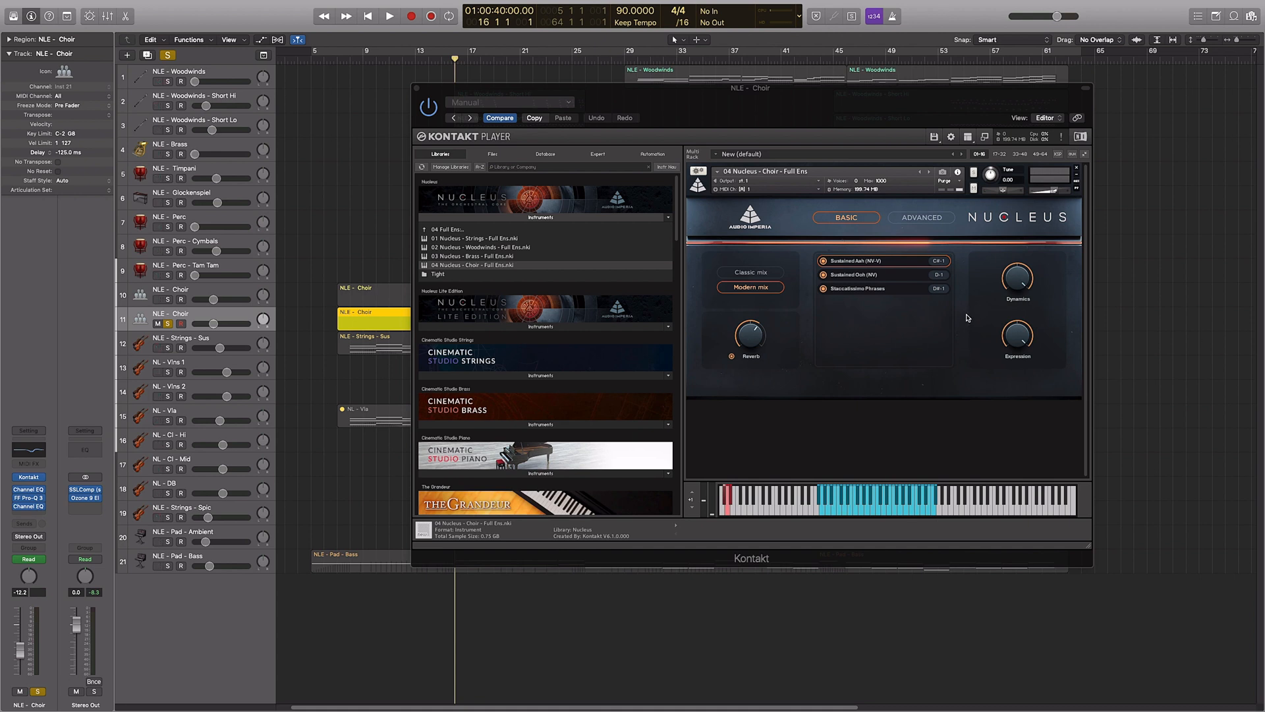
pyautogui.moveTo(626, 99); pyautogui.dragTo(768, 642)
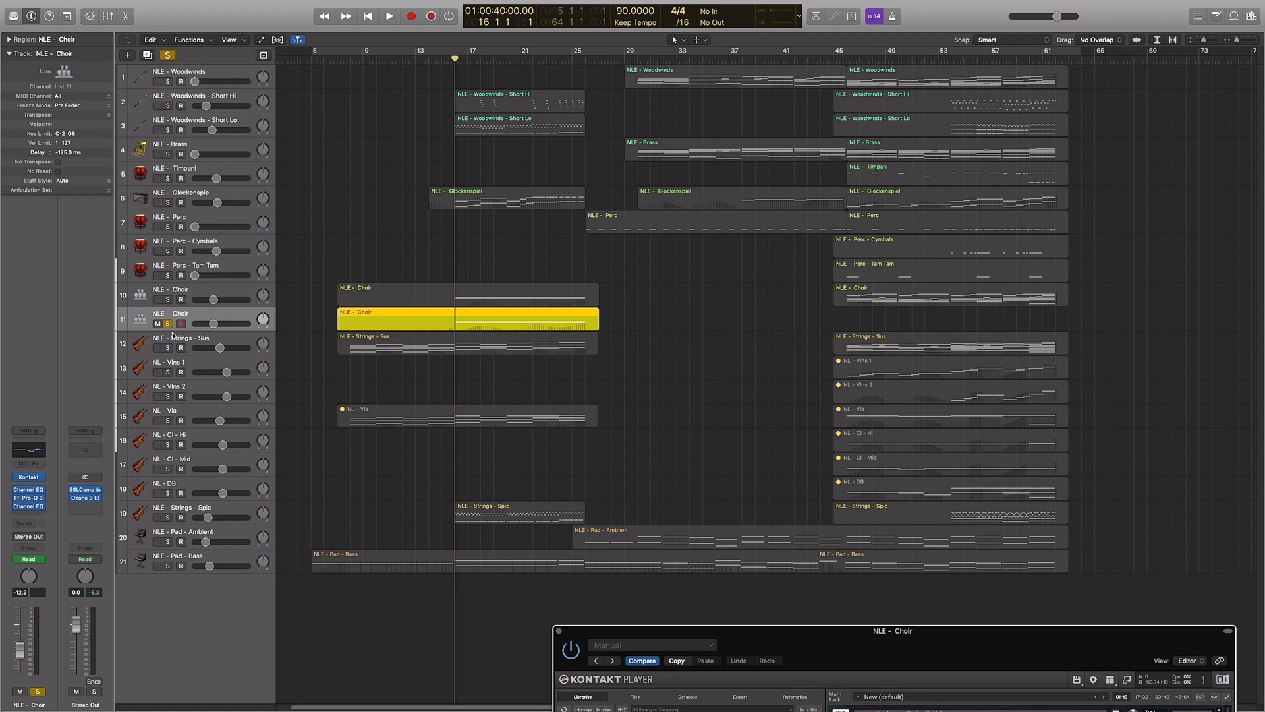
pyautogui.moveTo(845, 657); pyautogui.dragTo(811, 380)
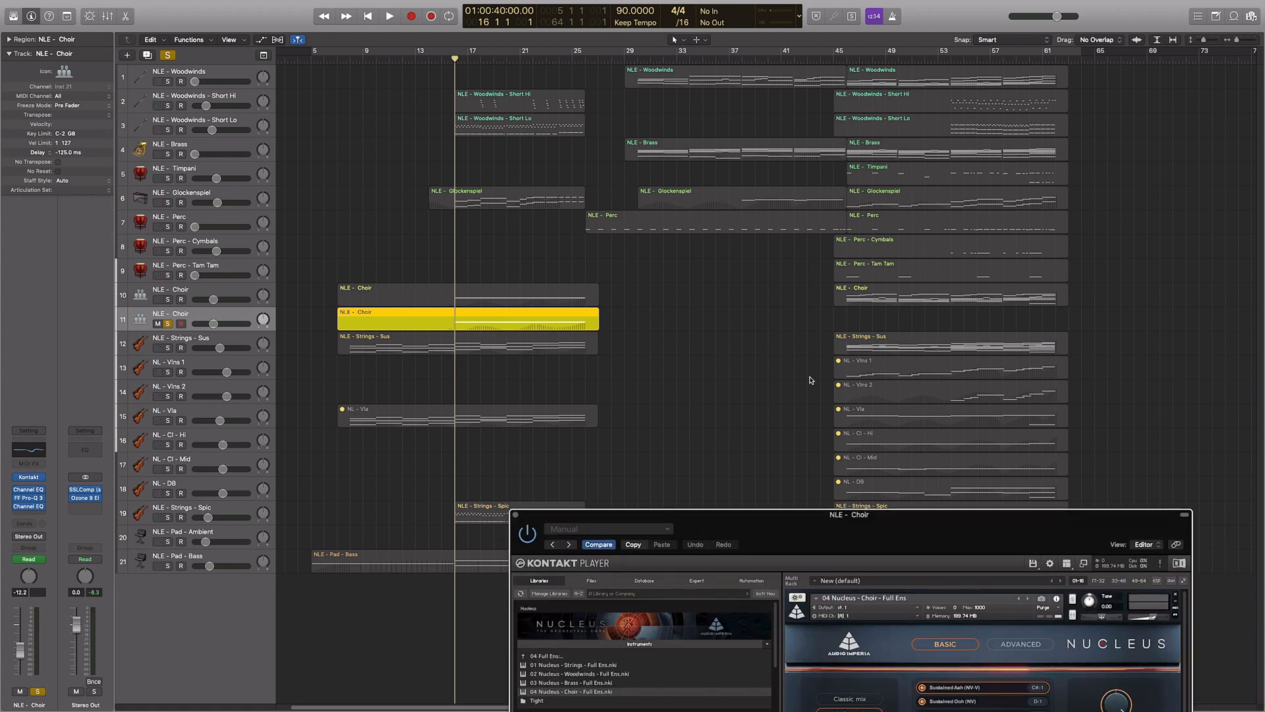
# - Select the duplicate NLE - Choir track and play it from bar 16, repositioning the Kontakt window around the tracks
pyautogui.click(859, 352)
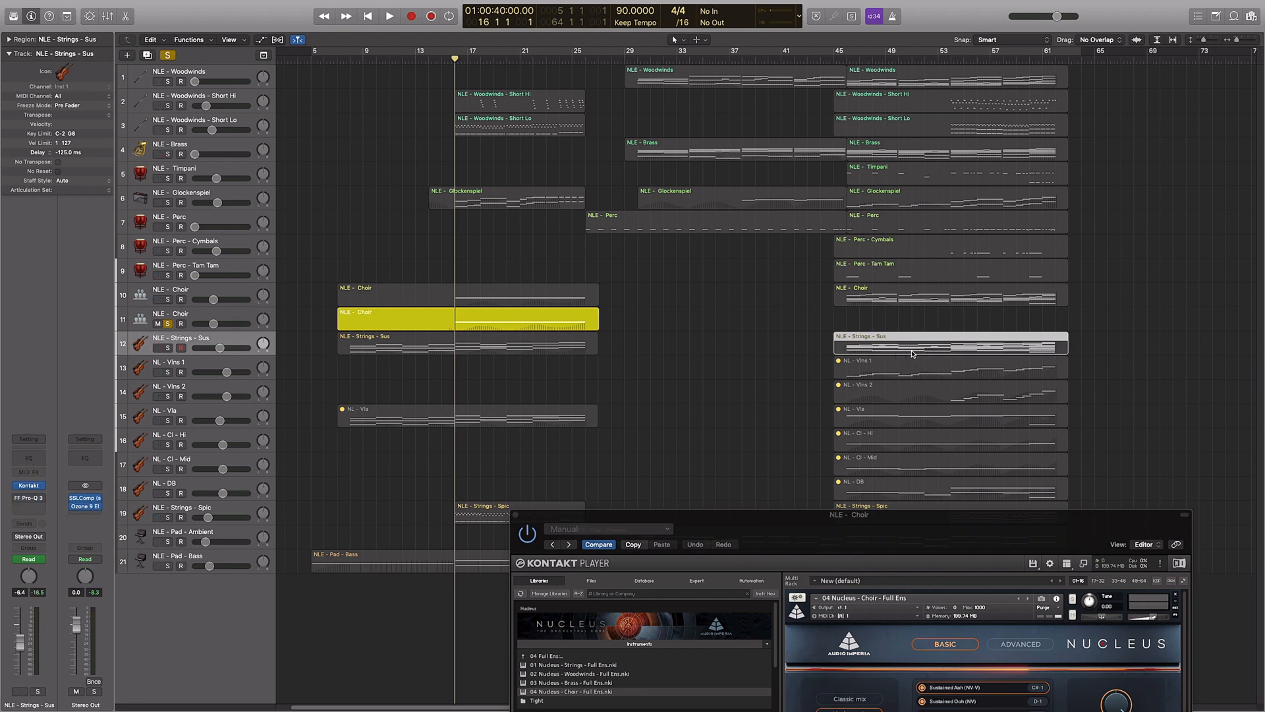
pyautogui.moveTo(878, 535); pyautogui.dragTo(822, 213)
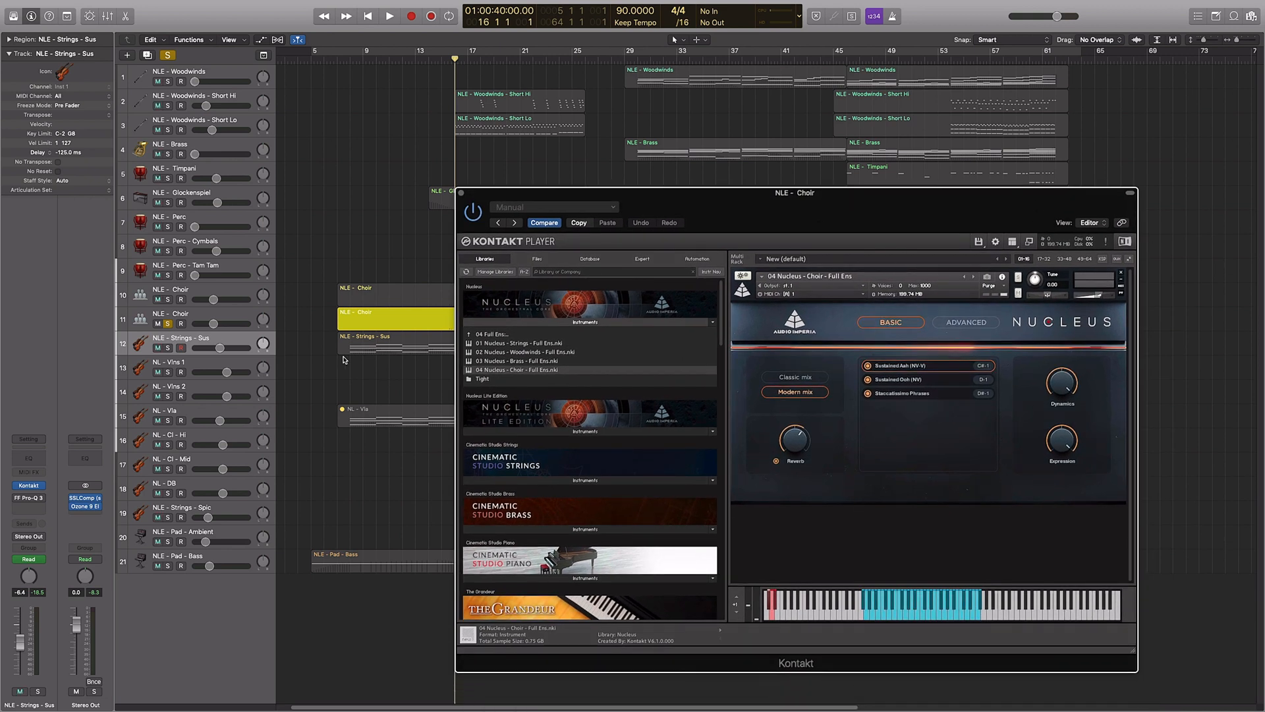
pyautogui.moveTo(558, 189); pyautogui.dragTo(807, 358)
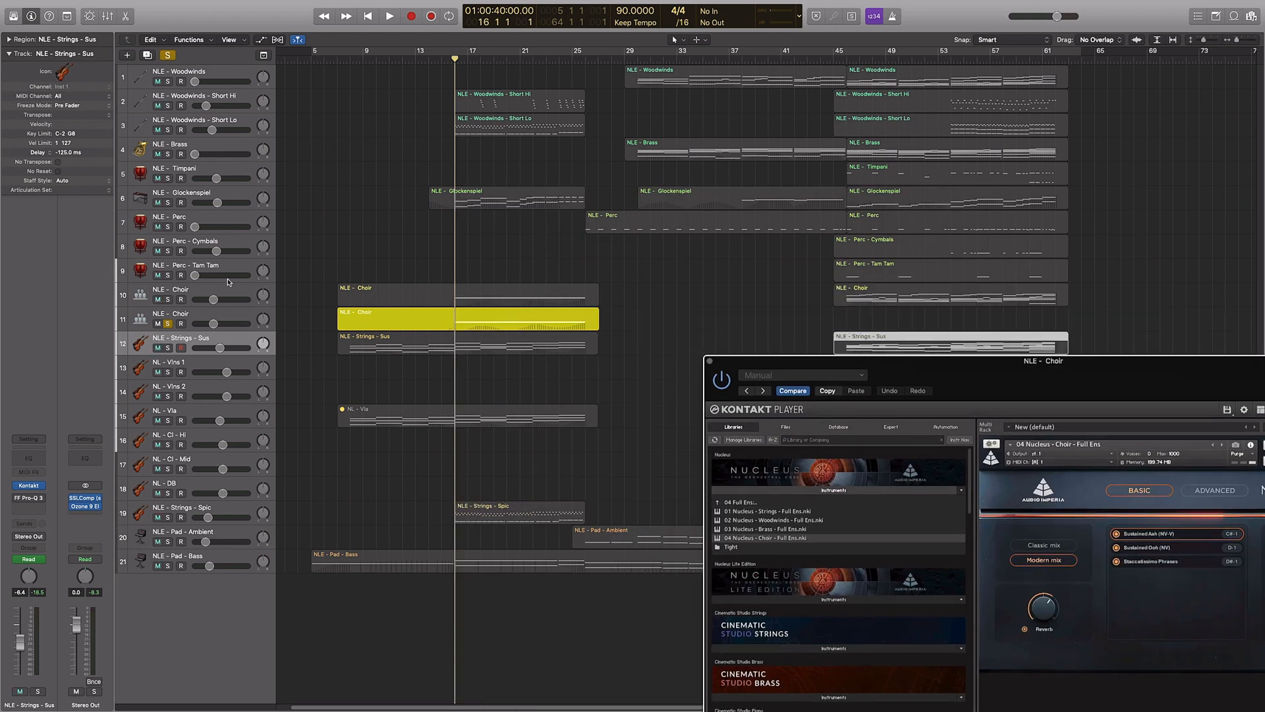
pyautogui.click(214, 319)
pyautogui.press('space')
pyautogui.moveTo(748, 361); pyautogui.dragTo(647, 127)
# - Switch between the original and duplicate NLE - Choir tracks during playback, examine the duplicate's region up close, and stop
pyautogui.click(203, 294)
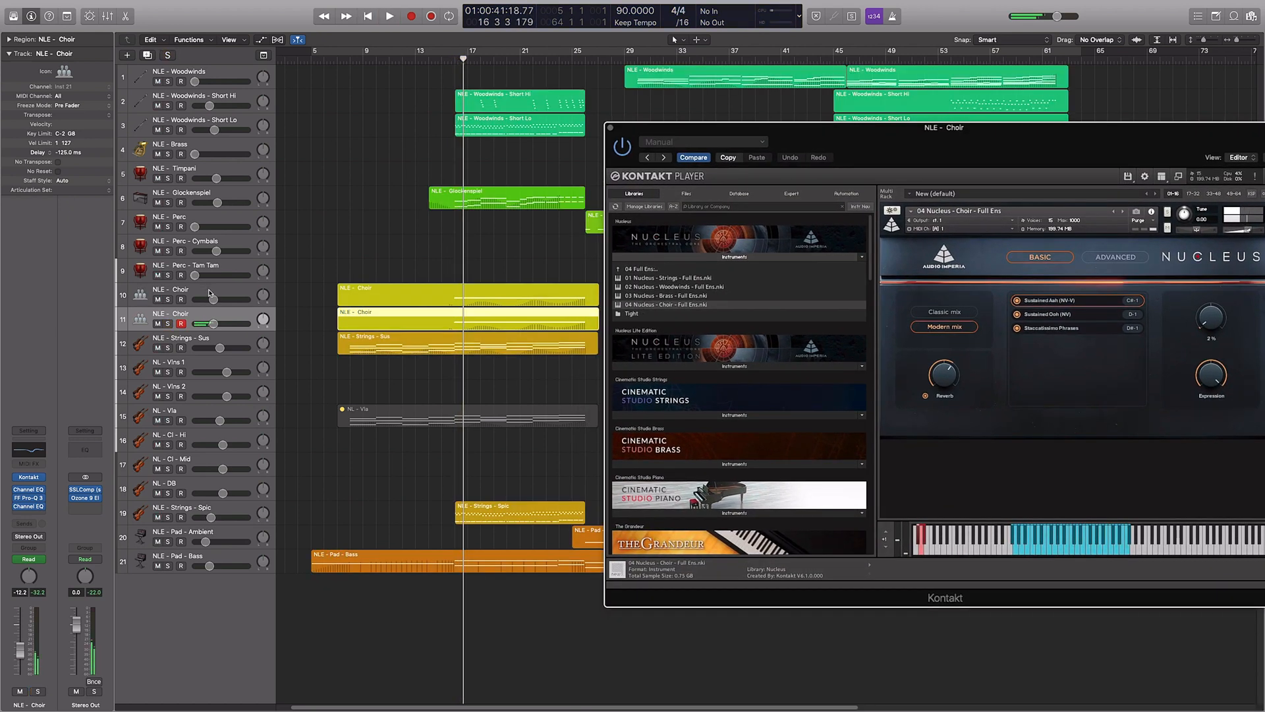
pyautogui.click(237, 329)
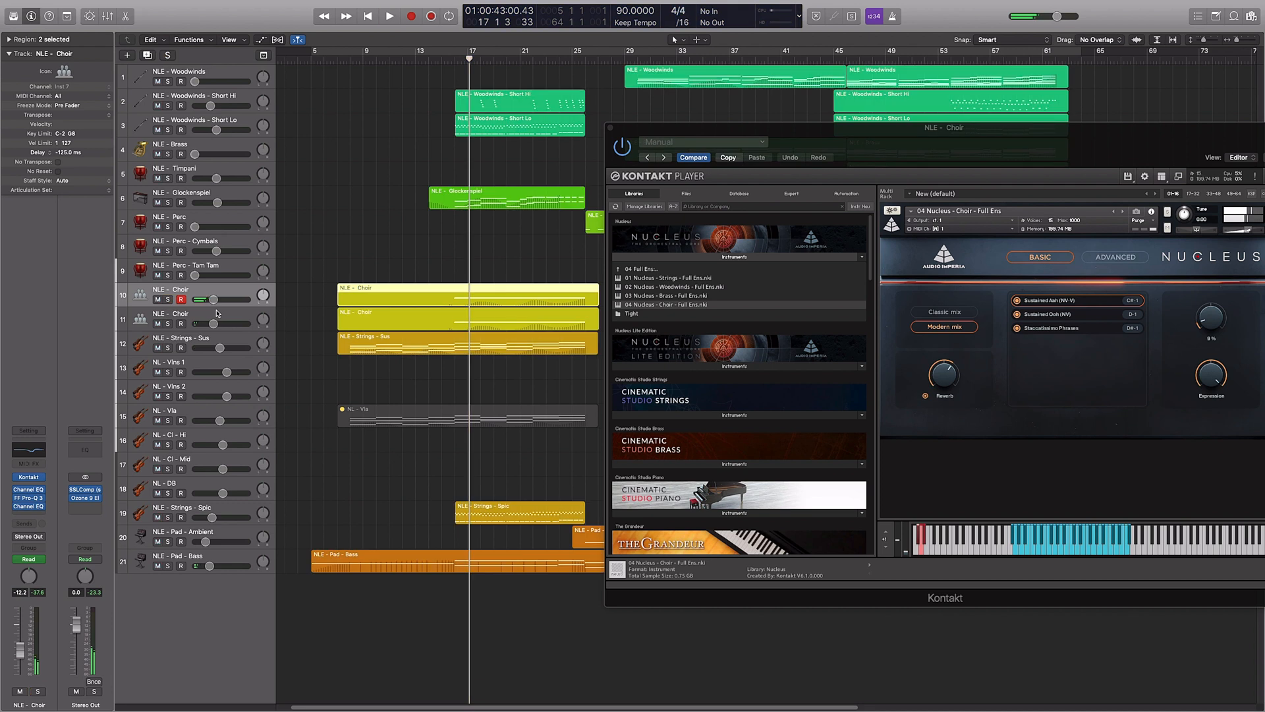
pyautogui.moveTo(865, 149); pyautogui.dragTo(824, 138)
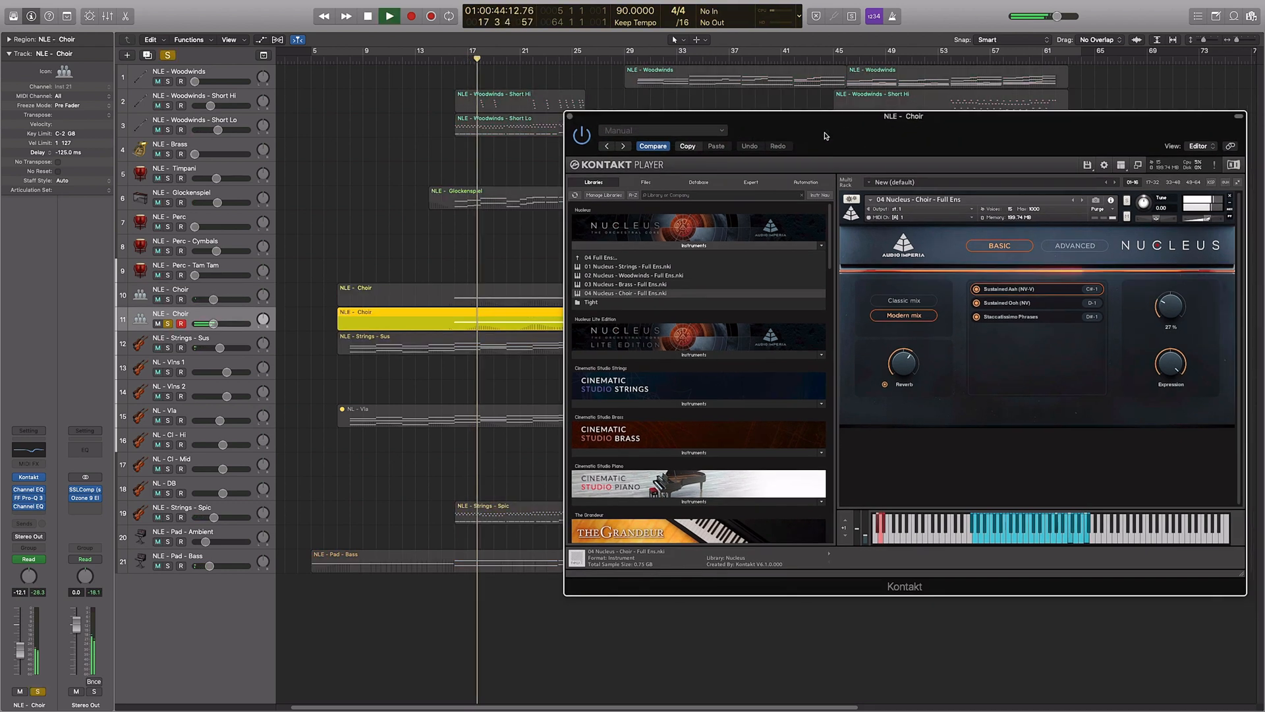
pyautogui.scroll(5, 406, 369)
pyautogui.press('cmd+Down')
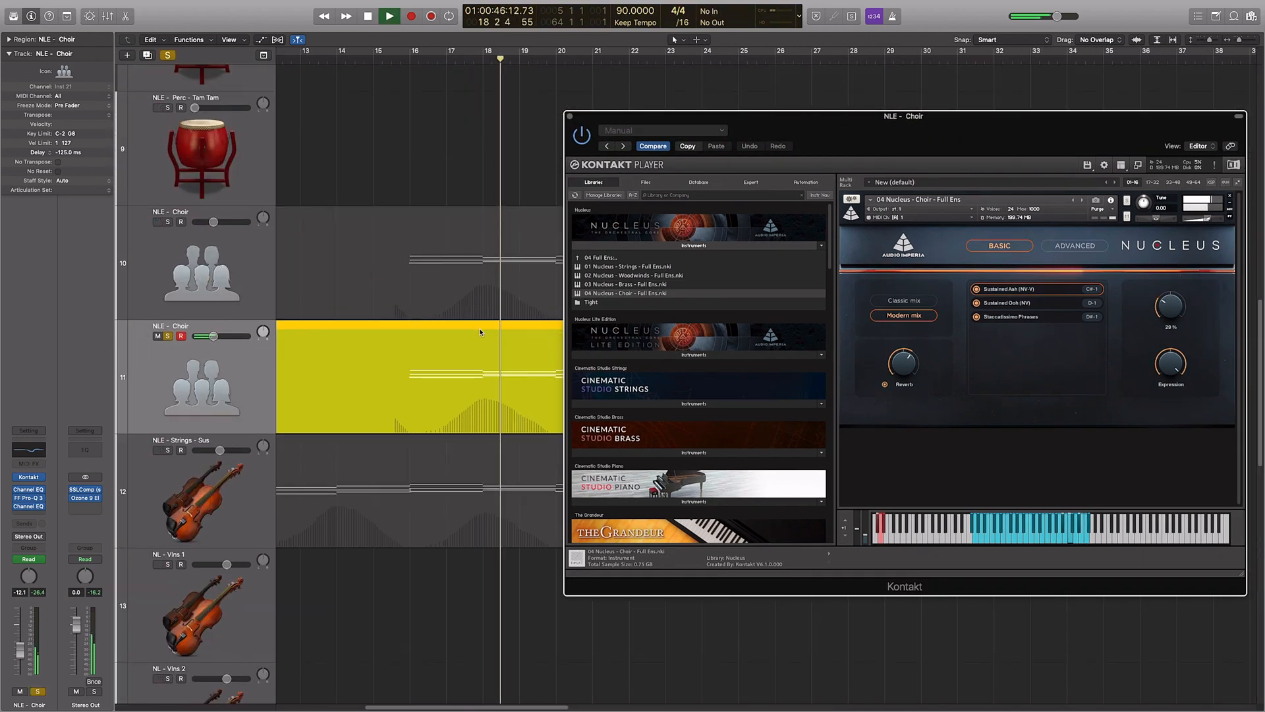
pyautogui.press('space')
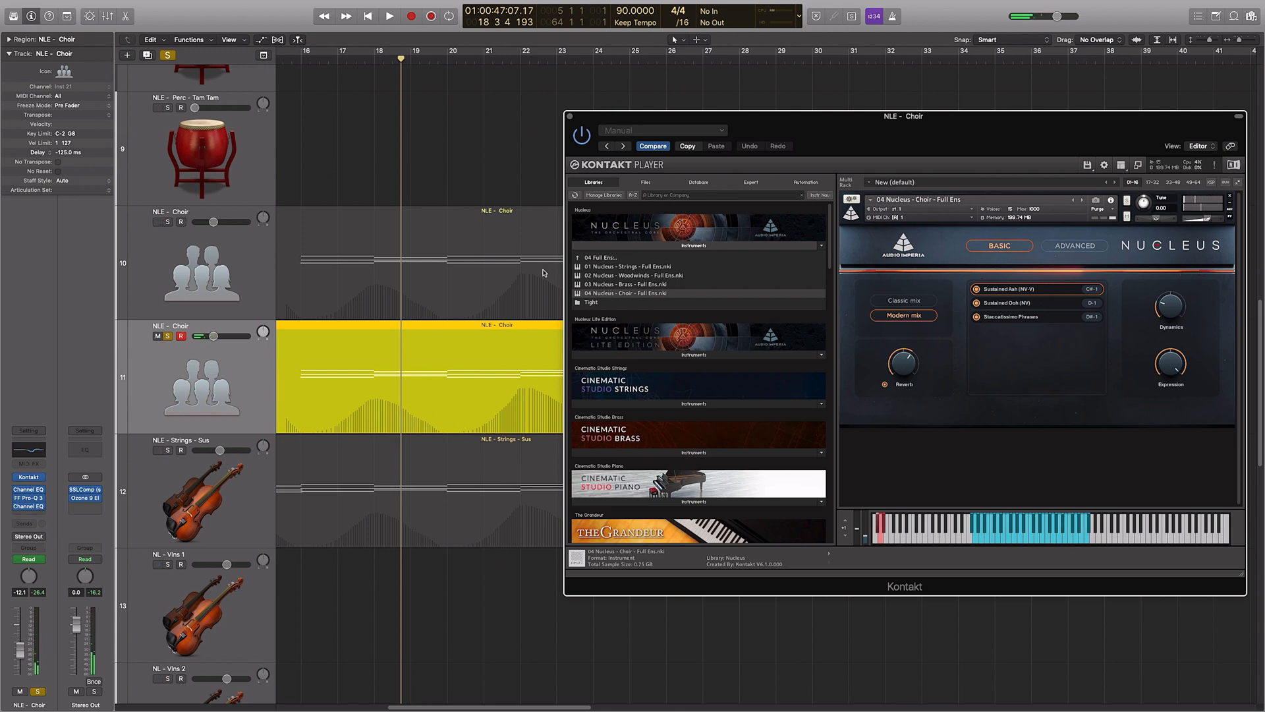
# - Switch the duplicate choir patch to Sustained Ooh (NV) and play it from just before bar 16
pyautogui.click(1029, 305)
pyautogui.hscroll(-5, 455, 157)
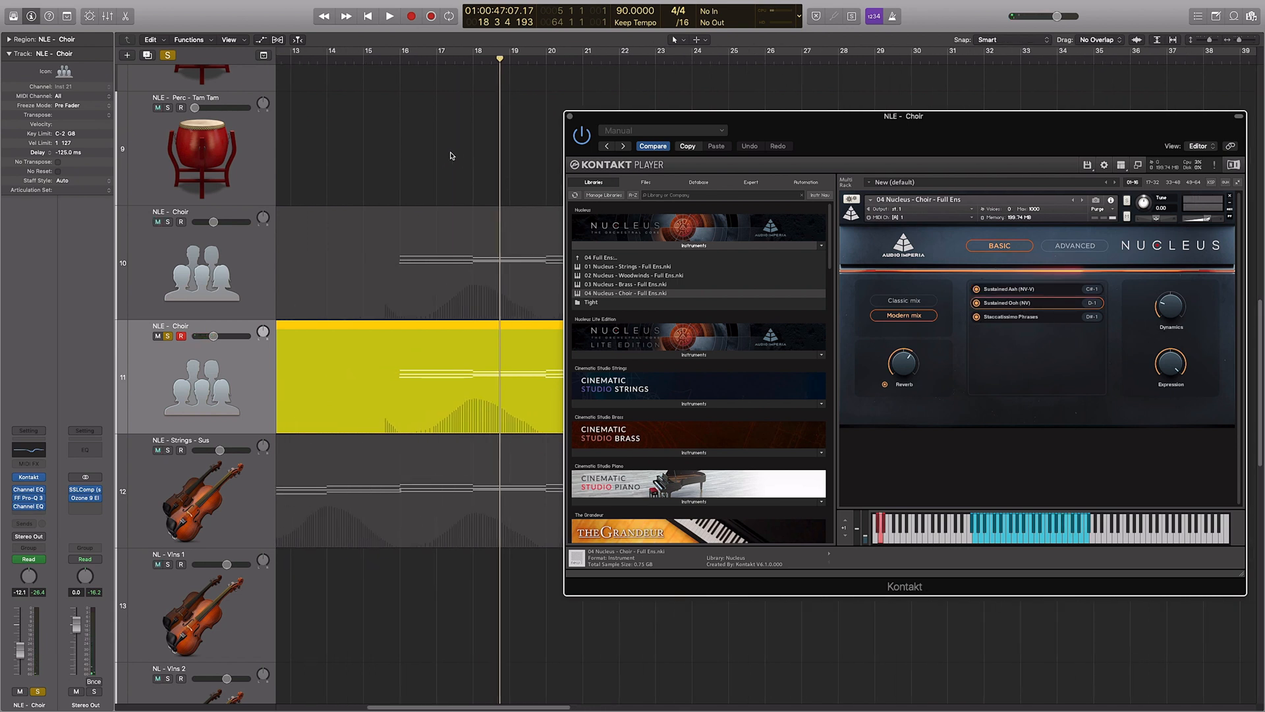
pyautogui.click(452, 155)
pyautogui.click(390, 59)
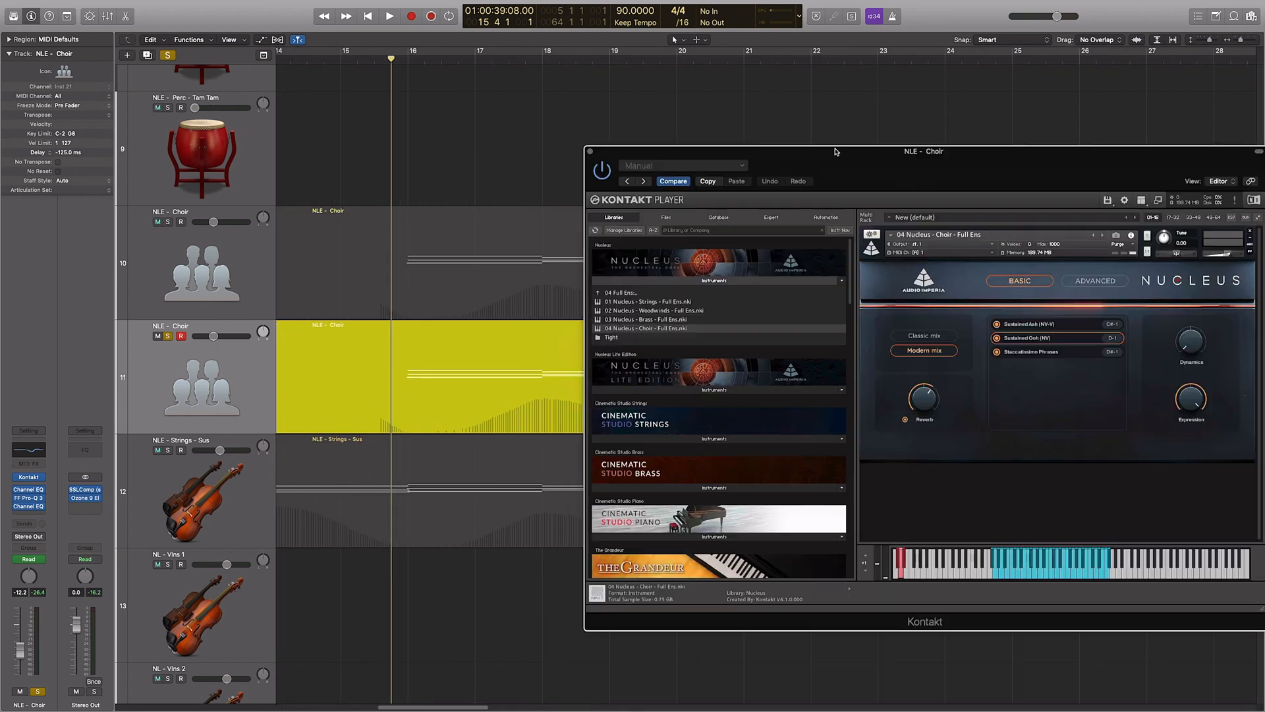
pyautogui.press('space')
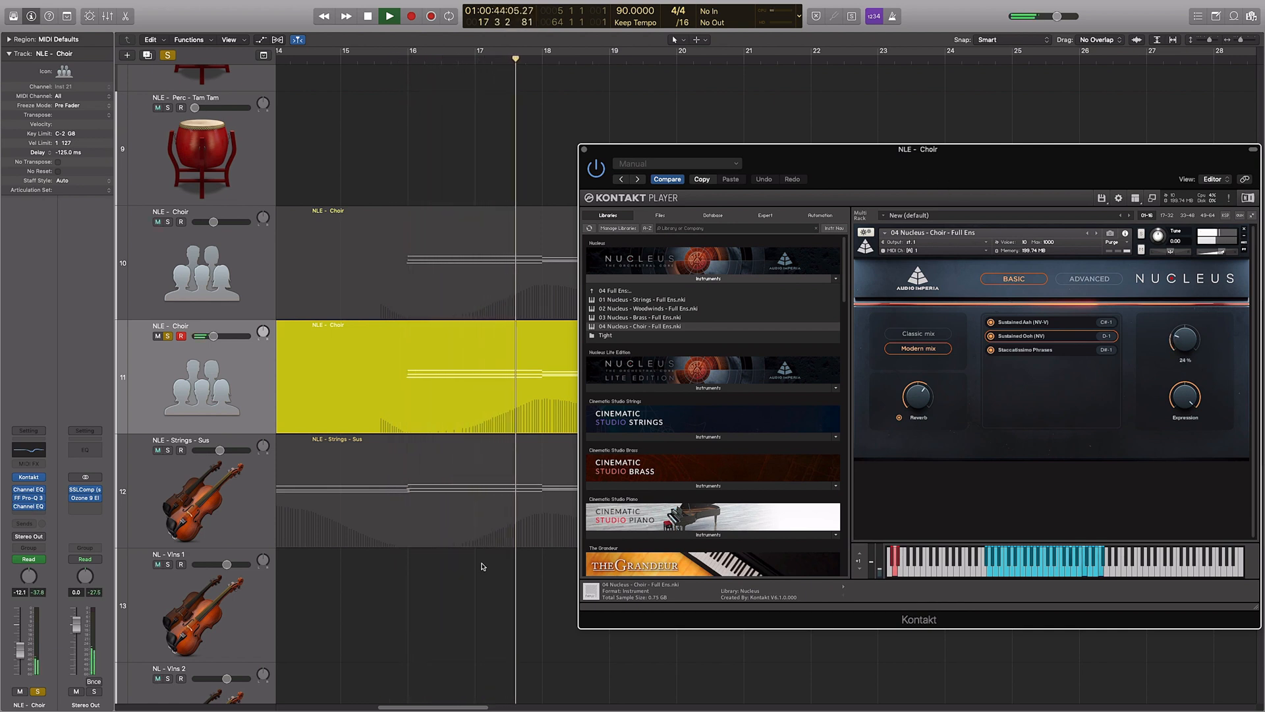
pyautogui.press('super+Left')
pyautogui.press('super+Left')
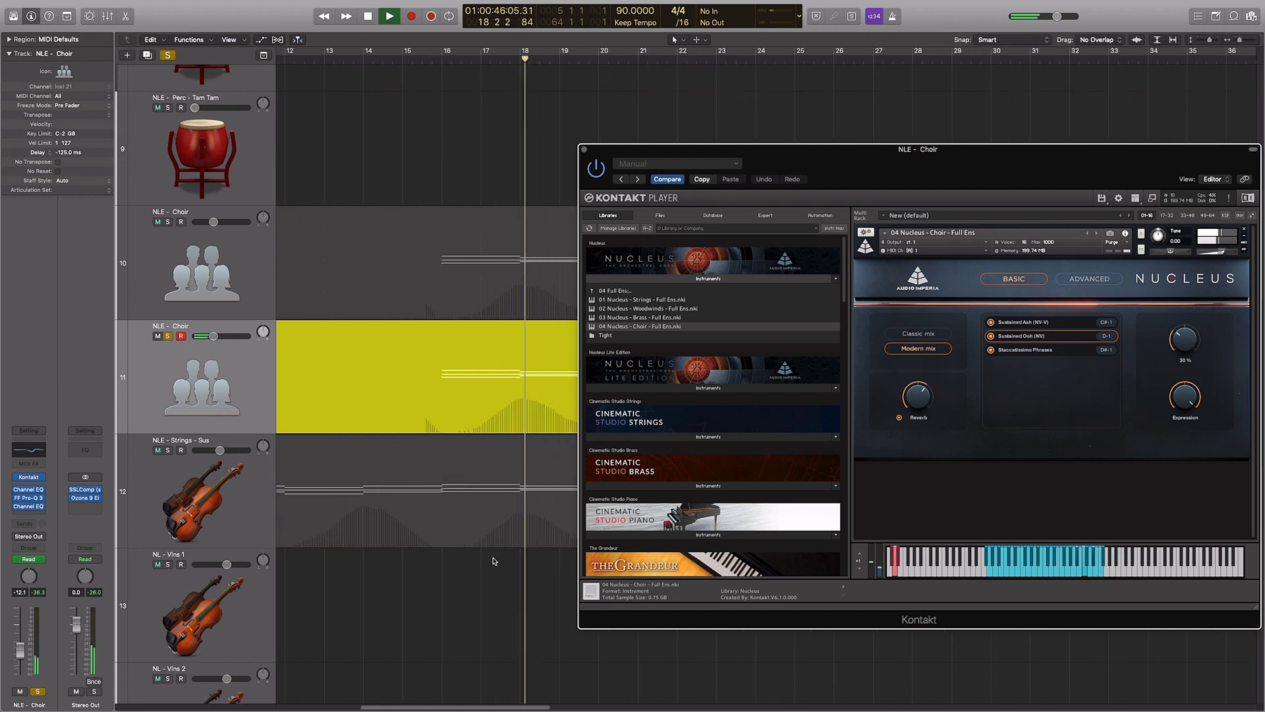
# - Raise the duplicate choir track's volume automation to about -8.7 dB while the passage plays
pyautogui.moveTo(215, 337); pyautogui.dragTo(228, 338)
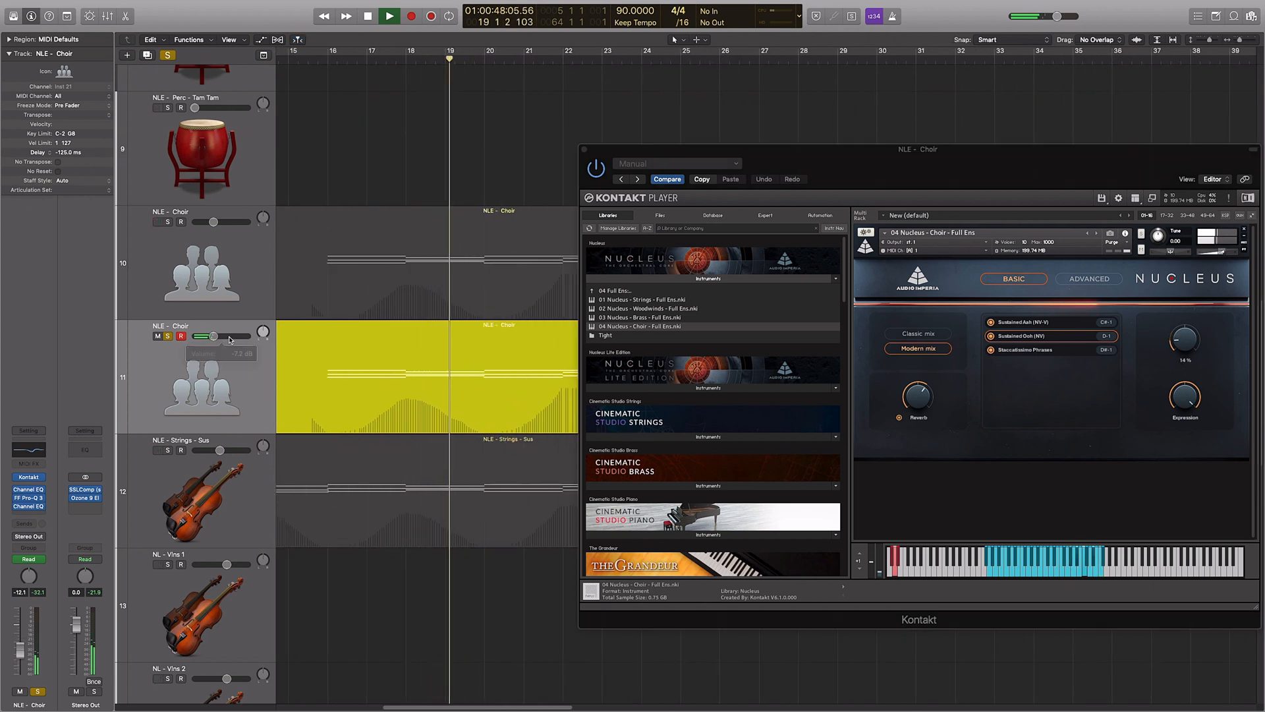
pyautogui.press('a')
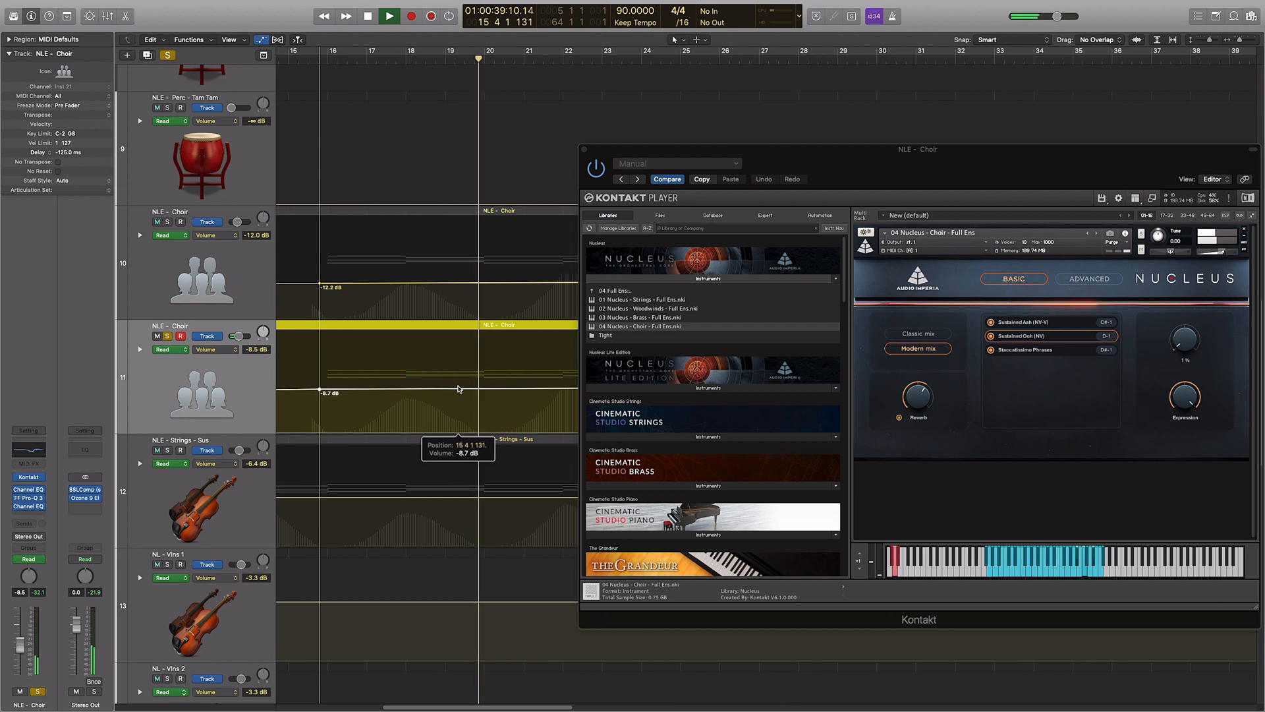
pyautogui.press('a')
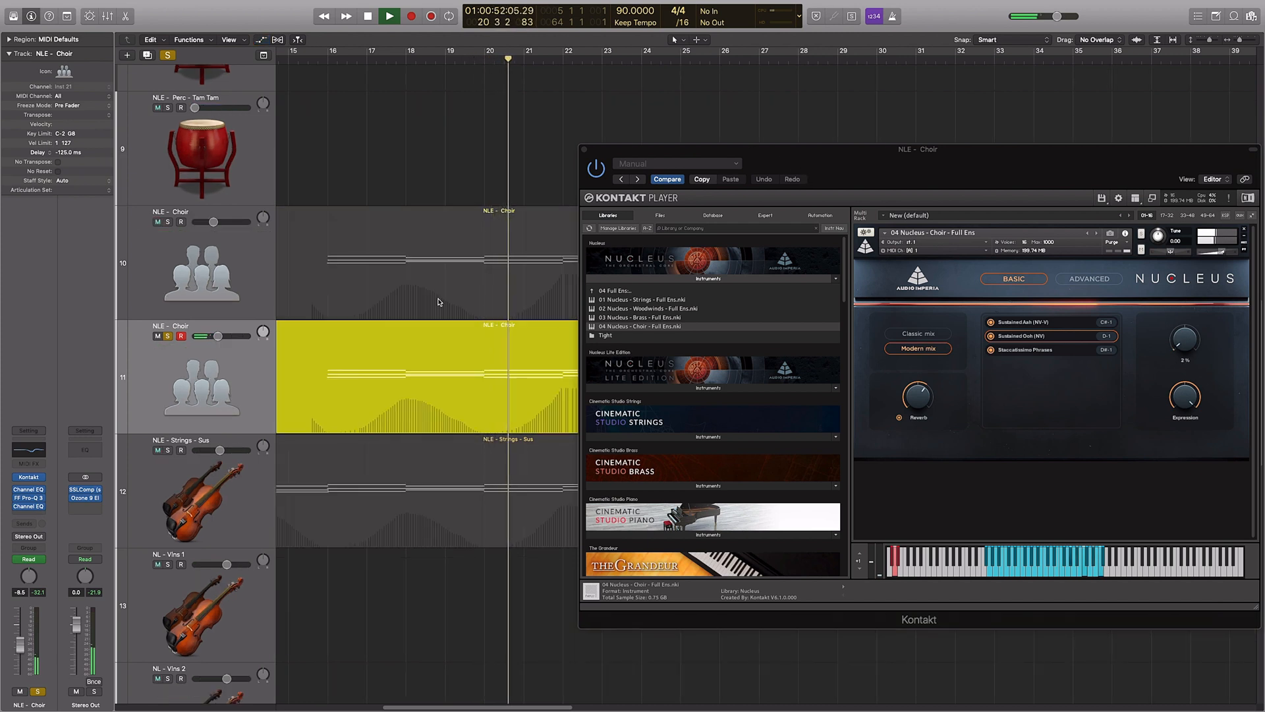
pyautogui.press('super+Left')
pyautogui.press('super+Left')
pyautogui.hscroll(2, 427, 461)
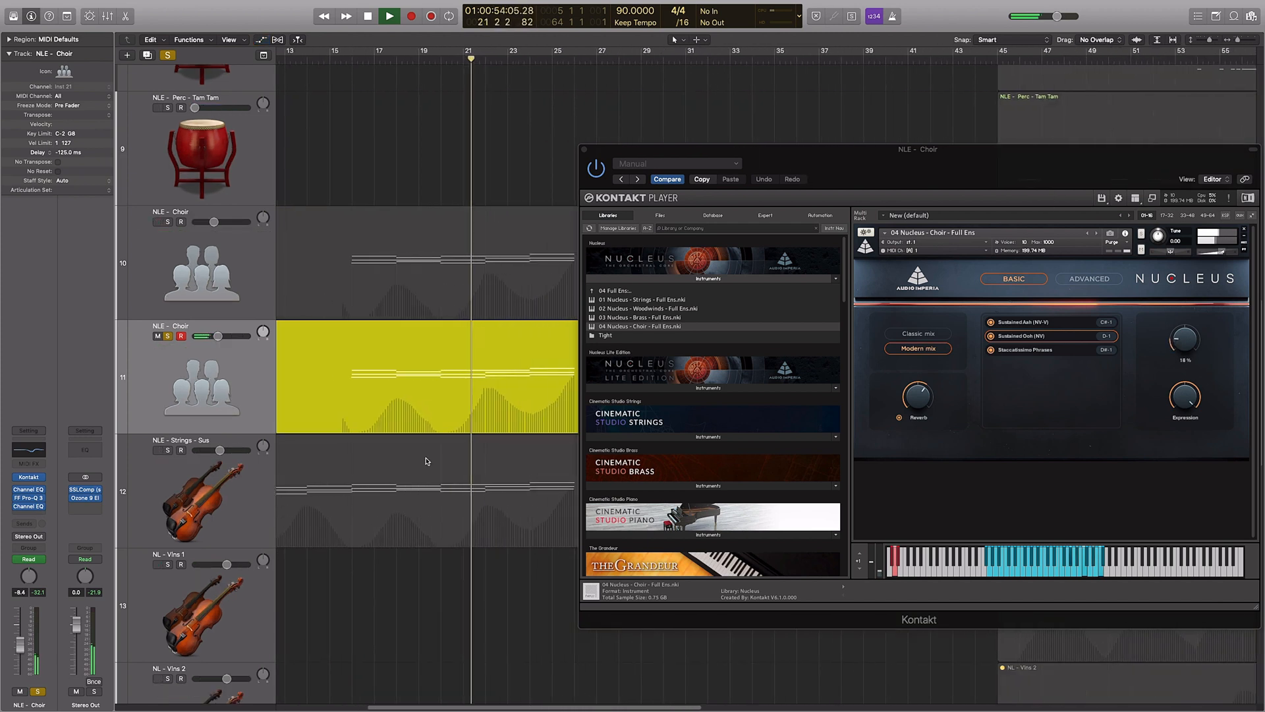
# - Examine the duplicate choir region's chord notes in the Piano Roll with the playhead at bar 16, and close the editor
pyautogui.moveTo(18, 507)
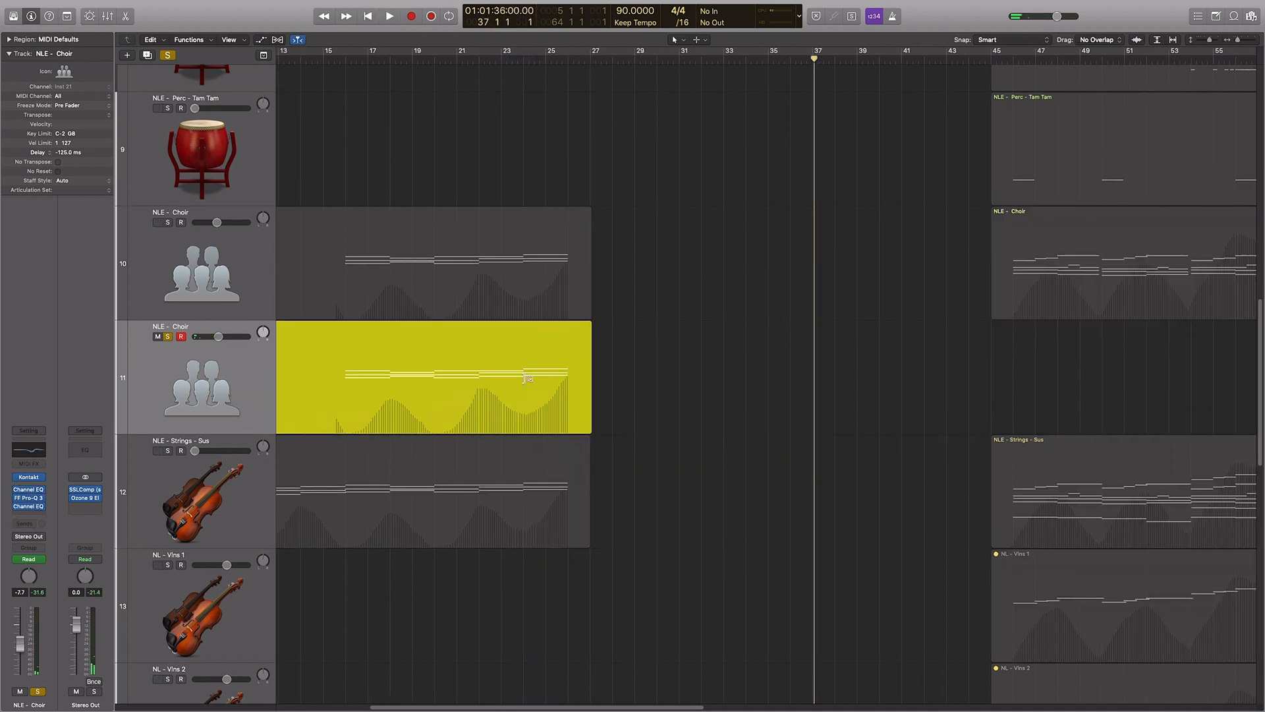
pyautogui.doubleClick(490, 380)
pyautogui.press('super+Left')
pyautogui.press('super+Left')
pyautogui.press('super+Left')
pyautogui.press('super+Right')
pyautogui.click(459, 125)
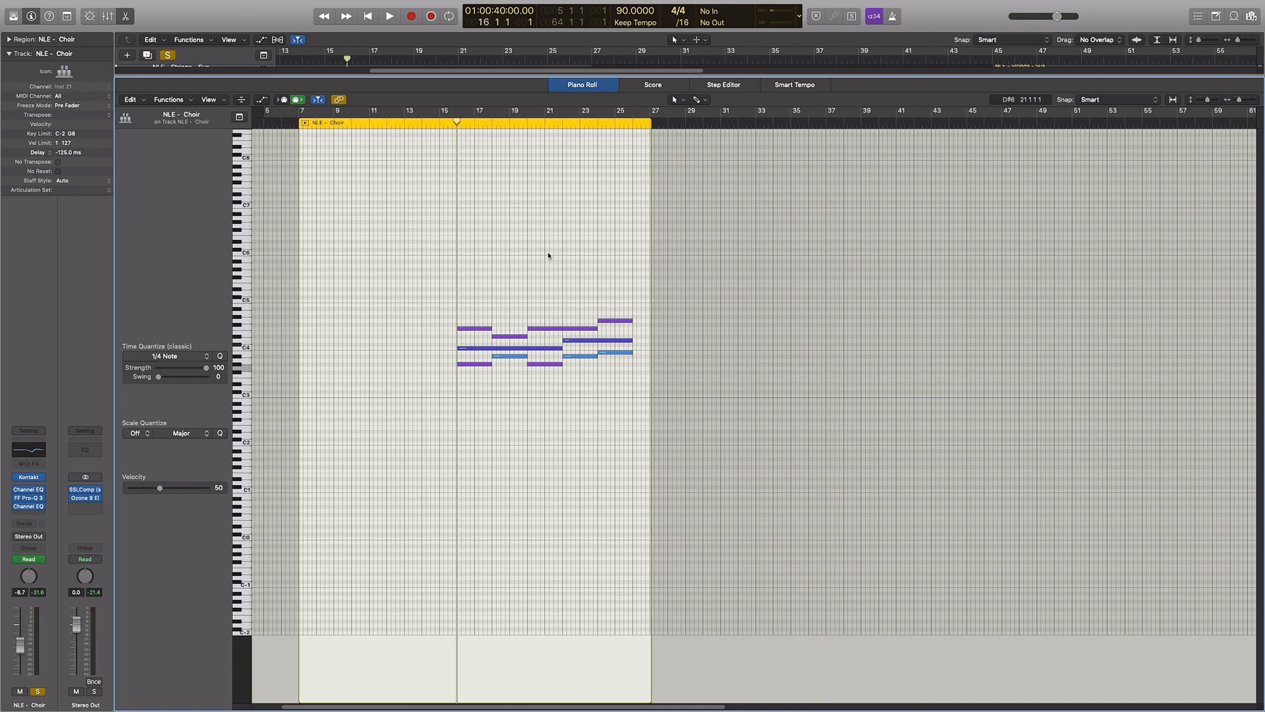
pyautogui.press('super+Right')
pyautogui.press('super+Right')
pyautogui.press('super+Down')
pyautogui.press('super+Down')
pyautogui.press('super+Down')
pyautogui.scroll(5, 687, 269)
pyautogui.press('super+Right')
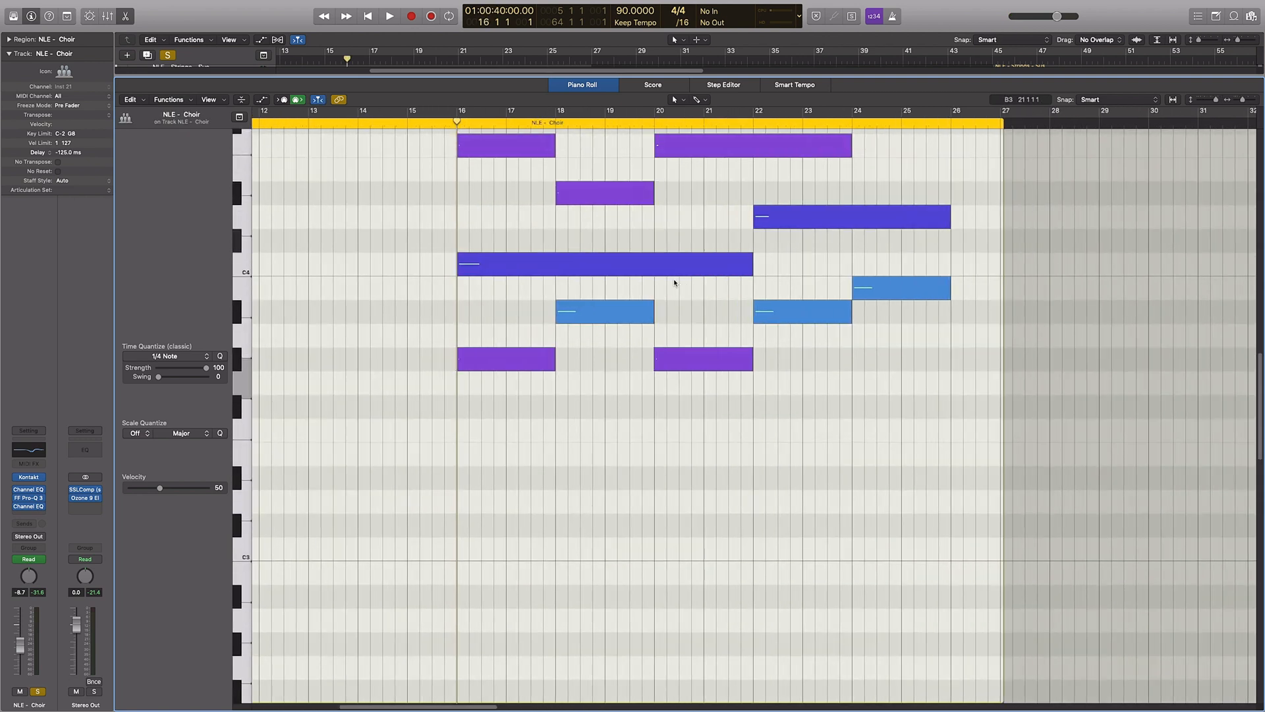
pyautogui.press('super+Up')
pyautogui.press('super+Up')
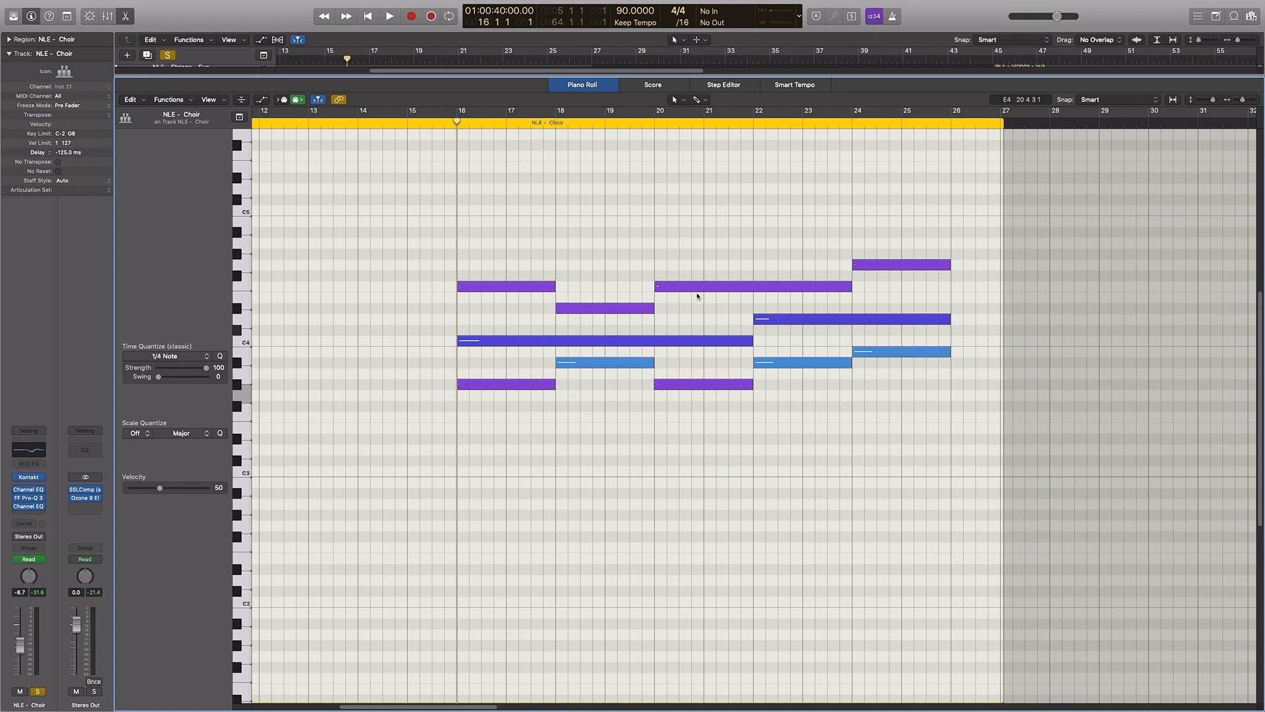
pyautogui.press('e')
# - Examine the woodwind, brass, percussion and string regions across the arrangement
pyautogui.click(826, 312)
pyautogui.scroll(5, 804, 295)
pyautogui.press('super+Up')
pyautogui.press('super+Up')
pyautogui.press('super+Up')
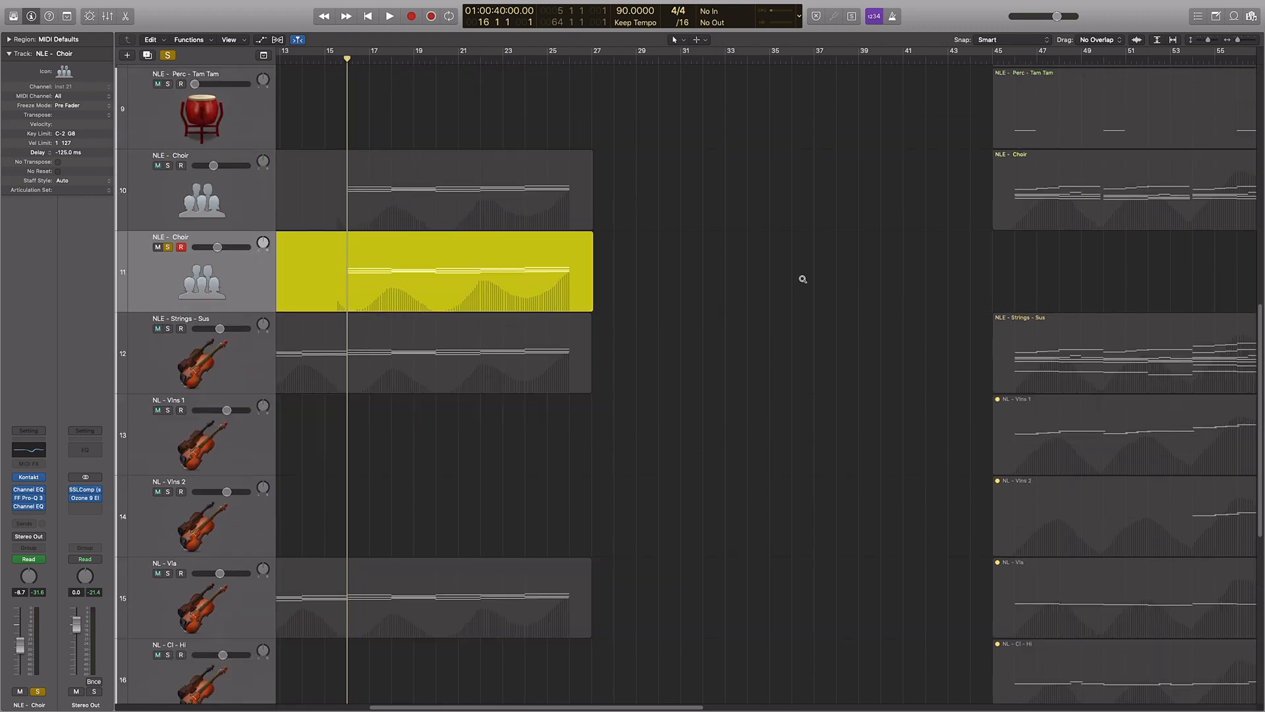
pyautogui.hscroll(6, 816, 262)
pyautogui.scroll(5, 811, 261)
pyautogui.hscroll(-5, 814, 250)
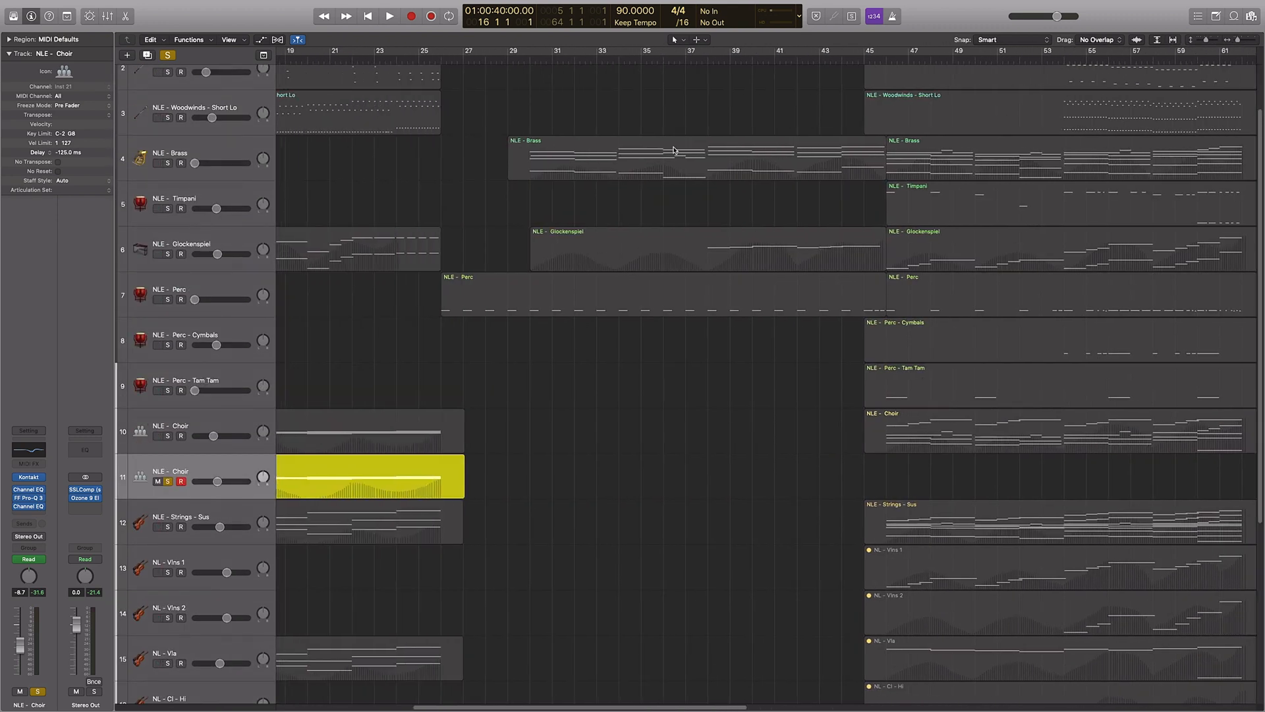
pyautogui.scroll(2, 820, 153)
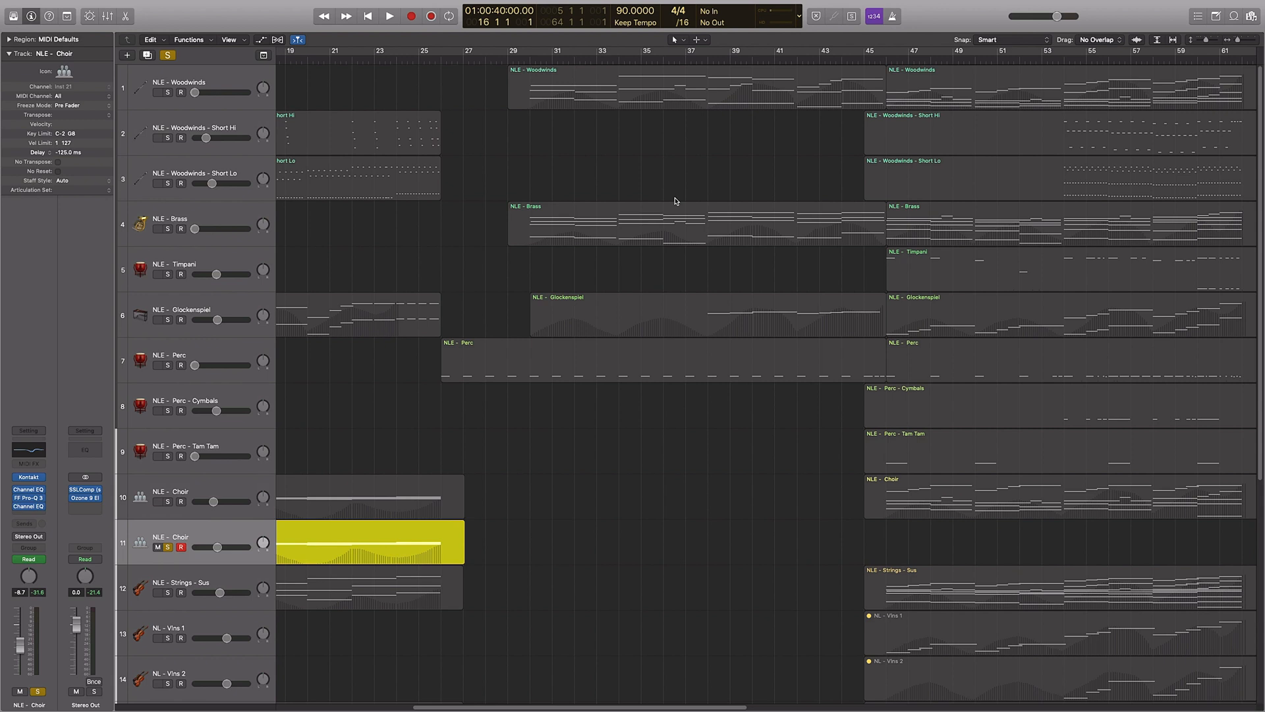
pyautogui.scroll(-2, 626, 330)
pyautogui.hscroll(-5, 570, 455)
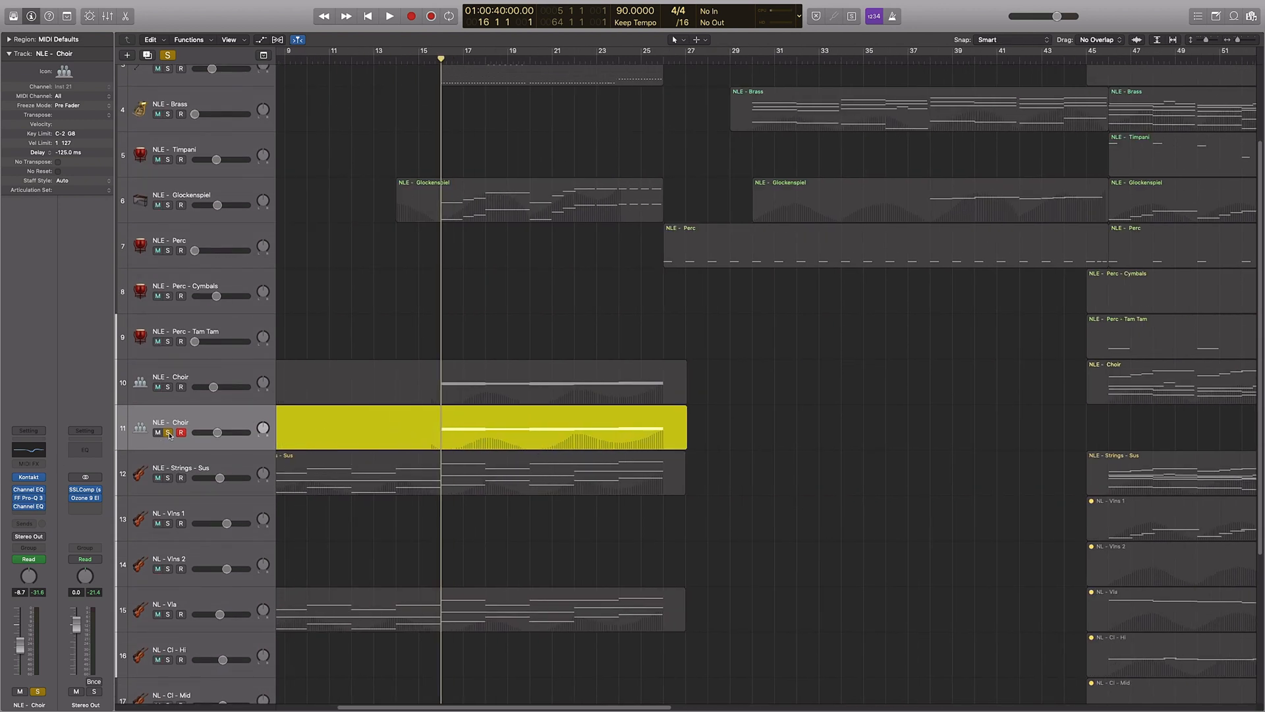
# - Clear the solo on the duplicate NLE - Choir track and delete that track with its region
pyautogui.click(169, 435)
pyautogui.press('super+Left')
pyautogui.press('super+Left')
pyautogui.press('super+Left')
pyautogui.press('super+Left')
pyautogui.click(247, 418)
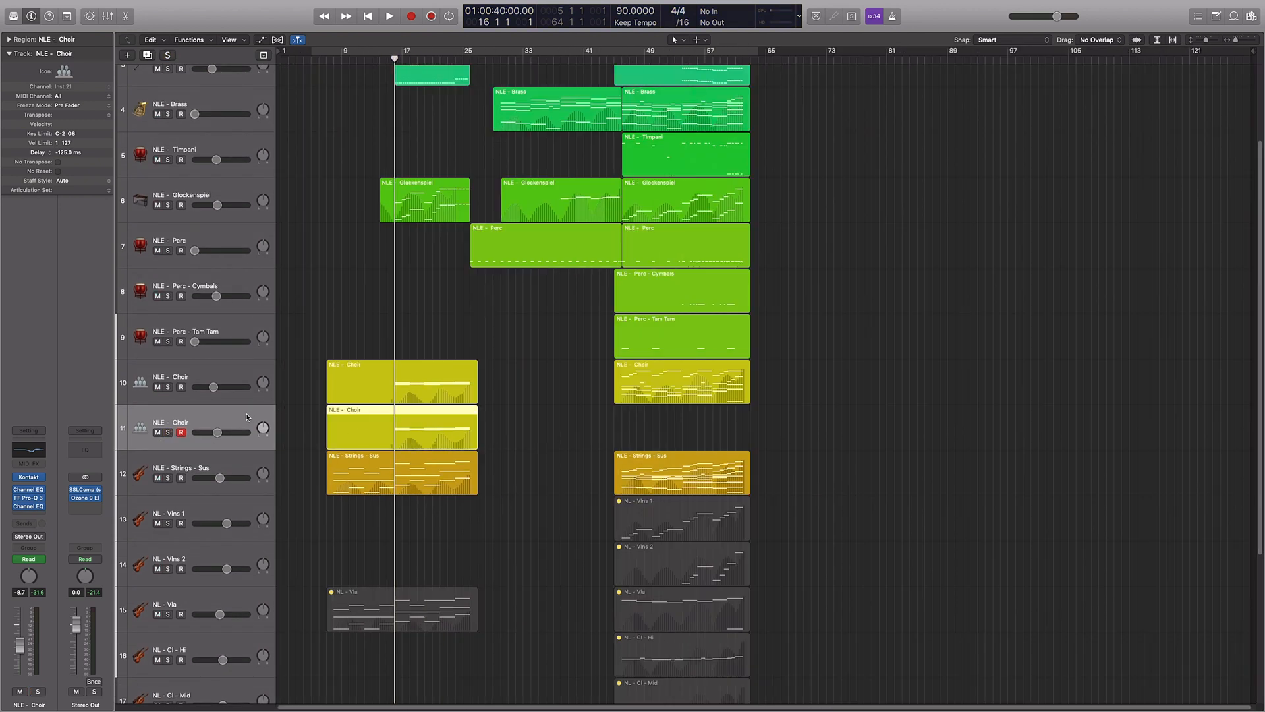
pyautogui.press('Delete')
pyautogui.press('super+BackSpace')
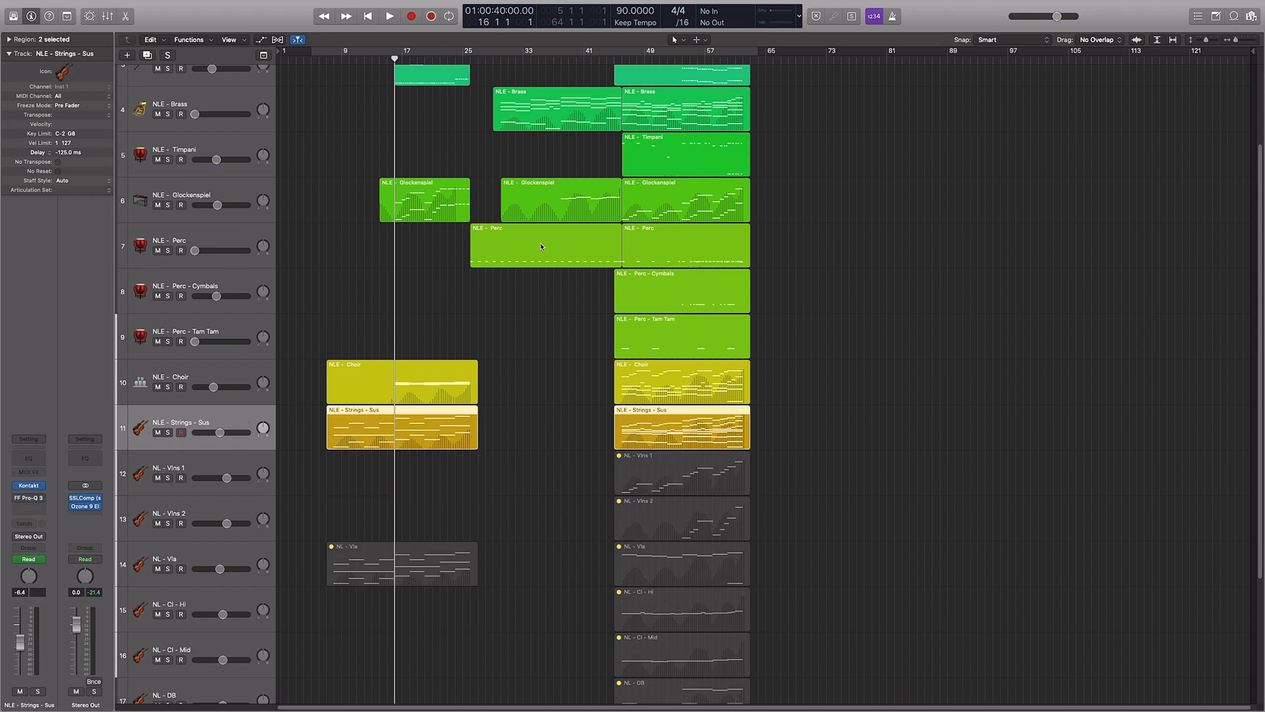
# - Select the NLE - Brass track, solo it, and open its two regions in the Piano Roll
pyautogui.scroll(4, 492, 359)
pyautogui.click(505, 146)
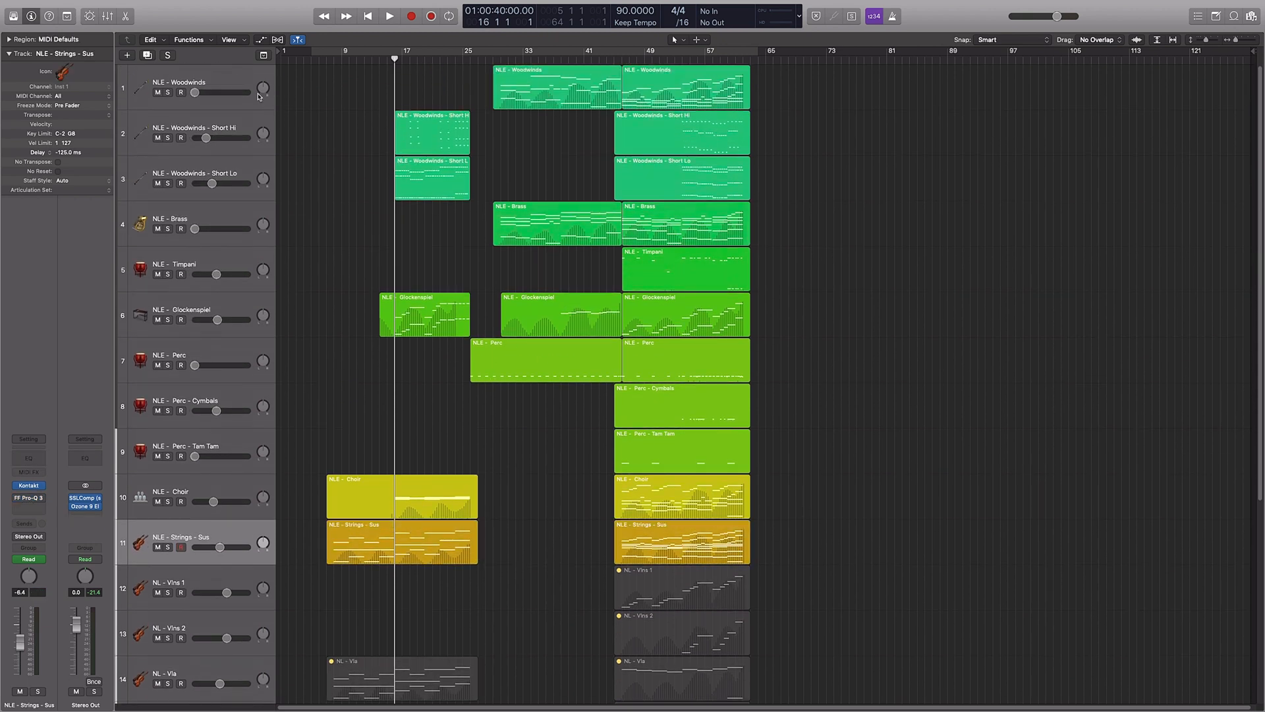
pyautogui.click(223, 228)
pyautogui.click(659, 181)
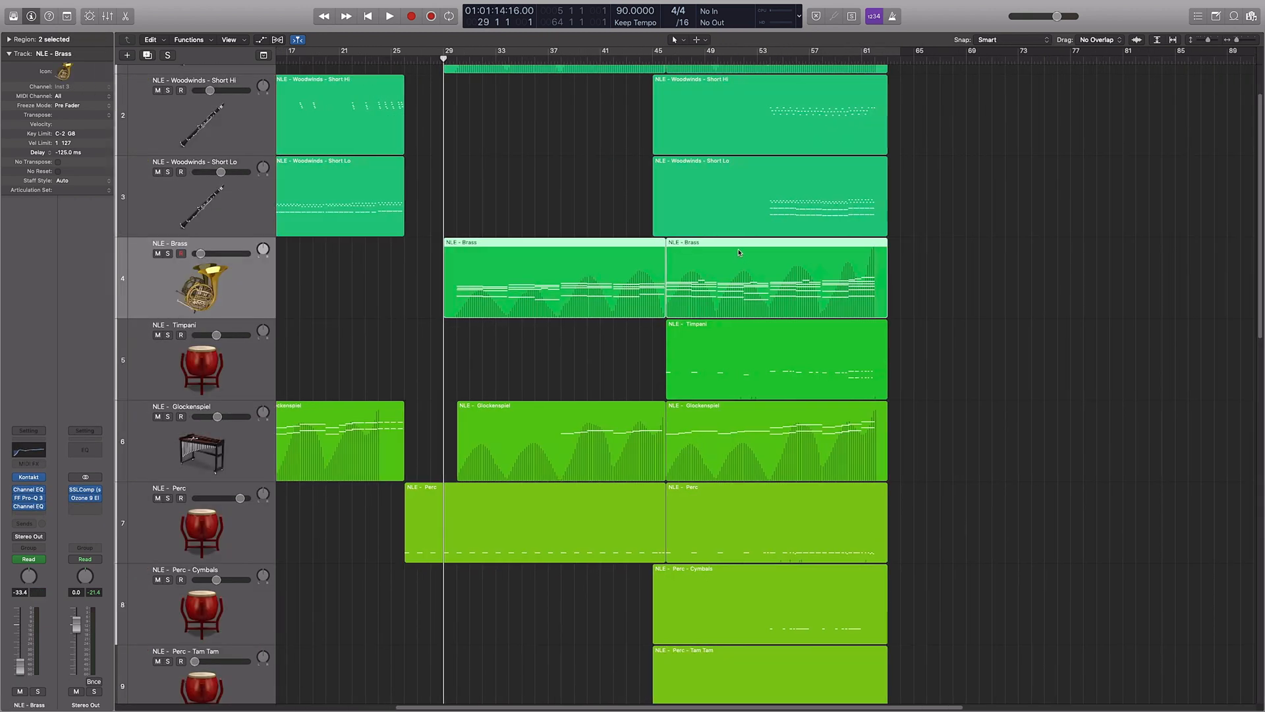
pyautogui.press('p')
pyautogui.press('s')
# - Play the soloed brass from about bar 46 and examine its stacked chord notes in the Piano Roll
pyautogui.hscroll(10, 856, 507)
pyautogui.click(564, 124)
pyautogui.press('super+Left')
pyautogui.hscroll(5, 671, 186)
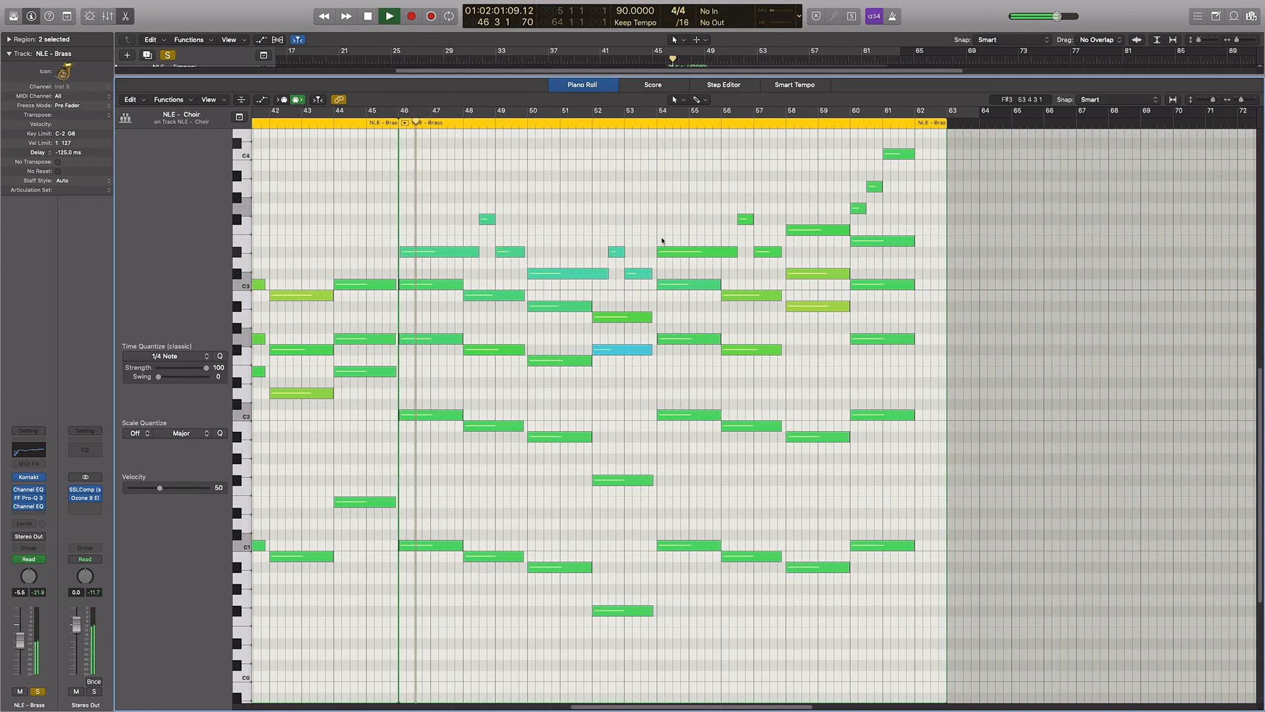
pyautogui.press('super+Right')
pyautogui.press('super+Right')
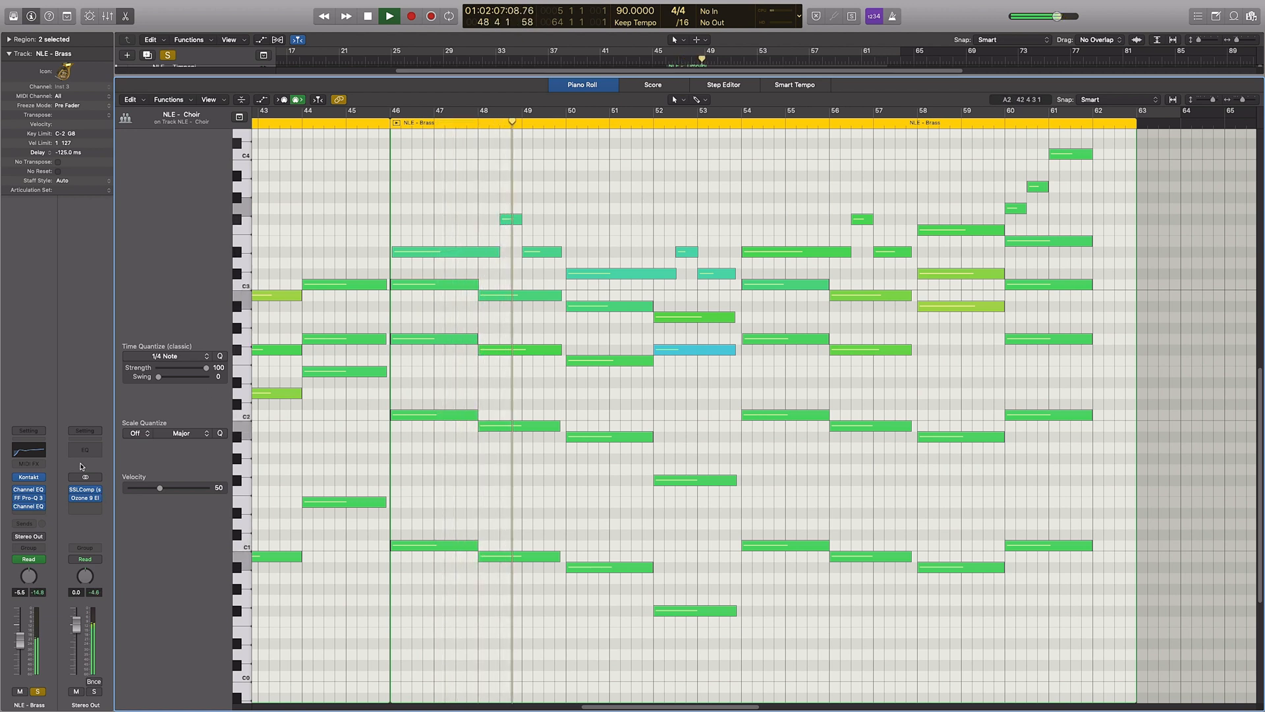
# - Replace the NLE - Brass track's Kontakt patch with 02 Nucleus - 6 French Horns, and move the plug-in window aside
pyautogui.click(28, 476)
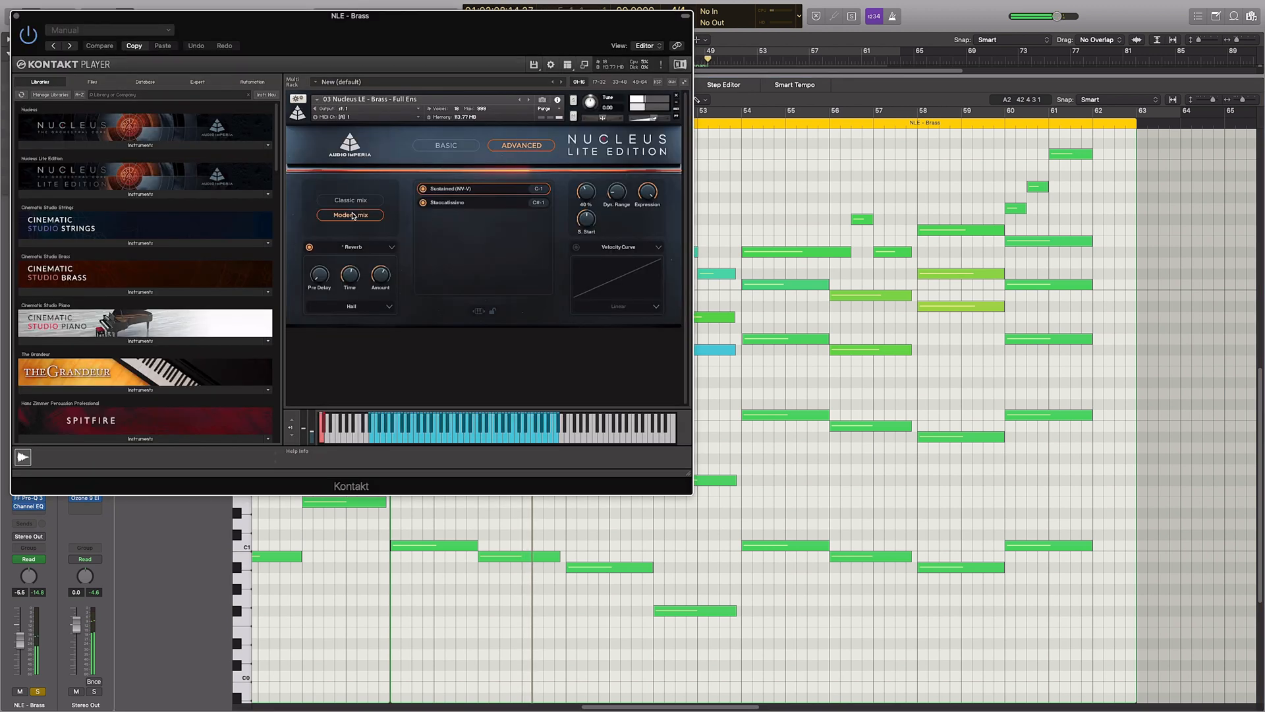
pyautogui.click(53, 145)
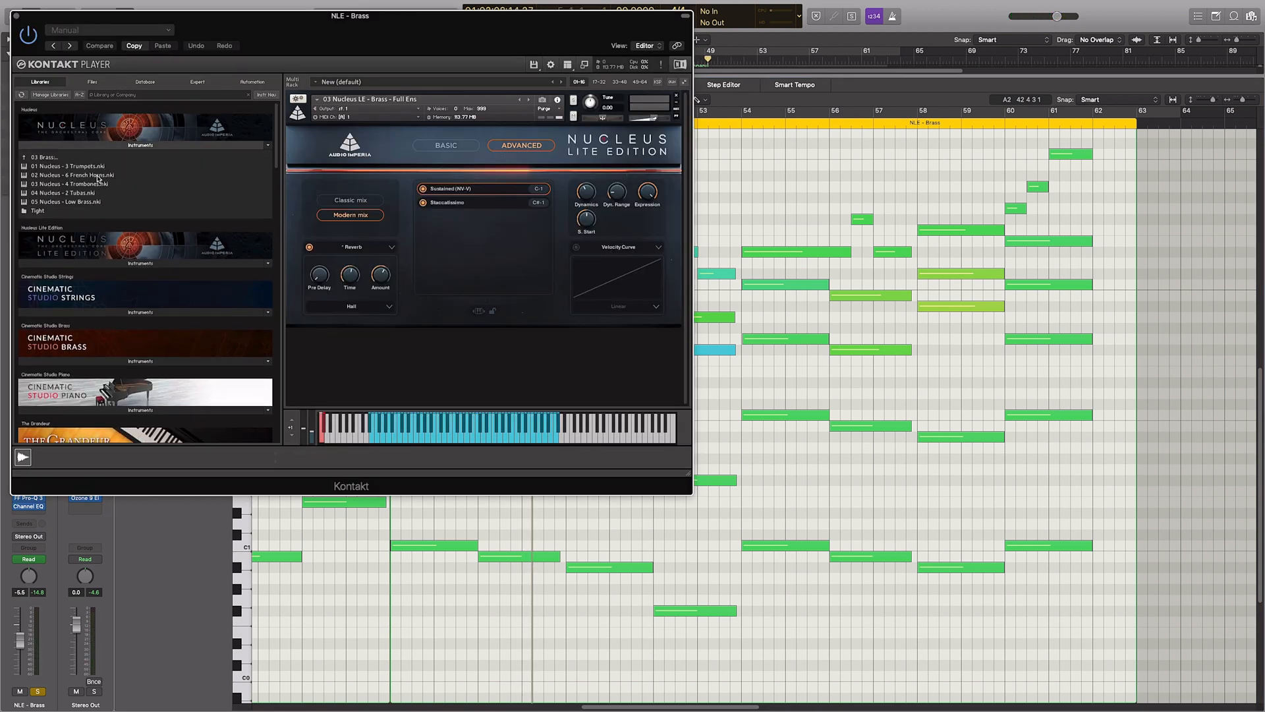
pyautogui.doubleClick(97, 175)
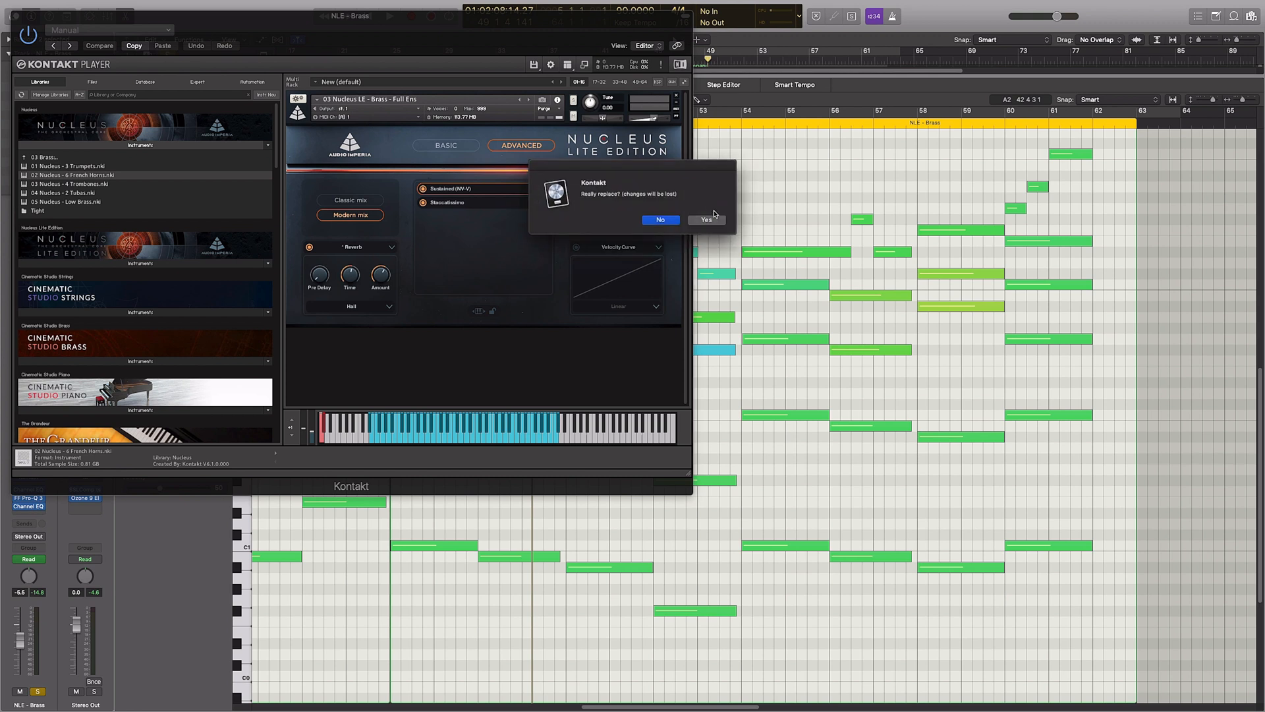
pyautogui.click(706, 220)
pyautogui.moveTo(401, 43); pyautogui.dragTo(1096, 133)
pyautogui.click(445, 251)
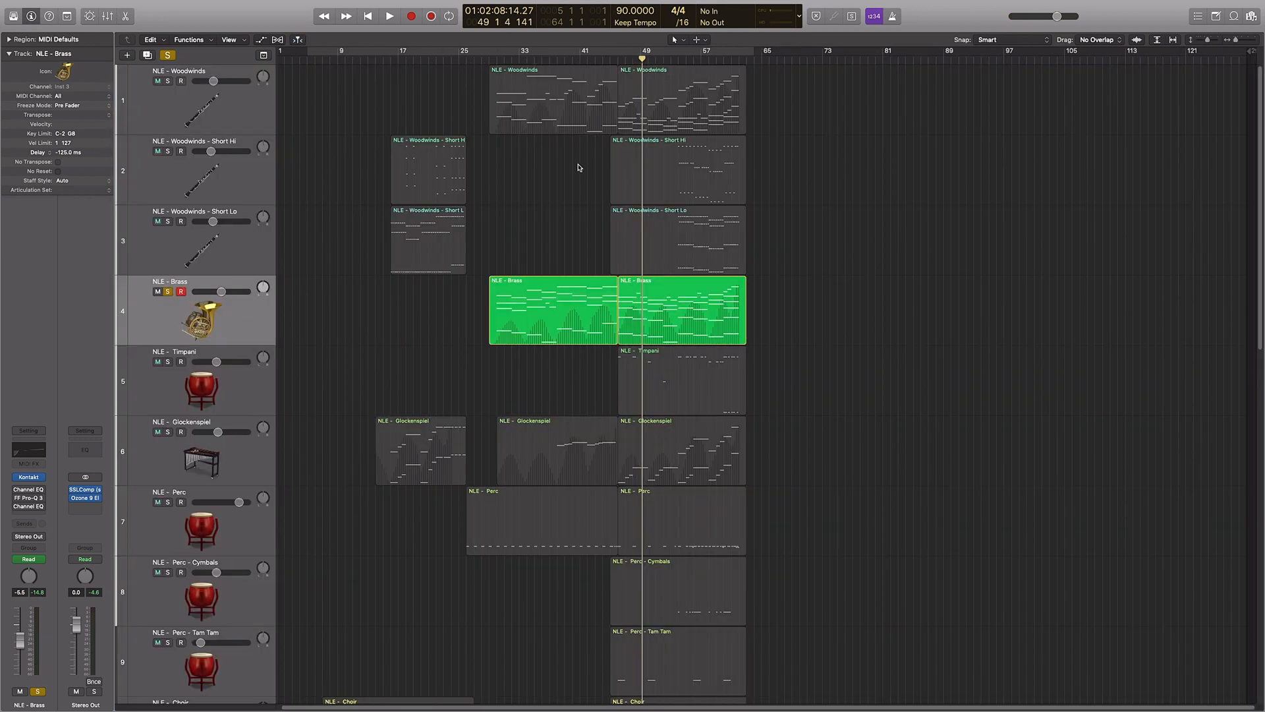
# - Clear the solo on the NLE - Brass track and return to the overview of all tracks
pyautogui.press('s')
pyautogui.scroll(-3, 584, 198)
pyautogui.scroll(-5, 932, 294)
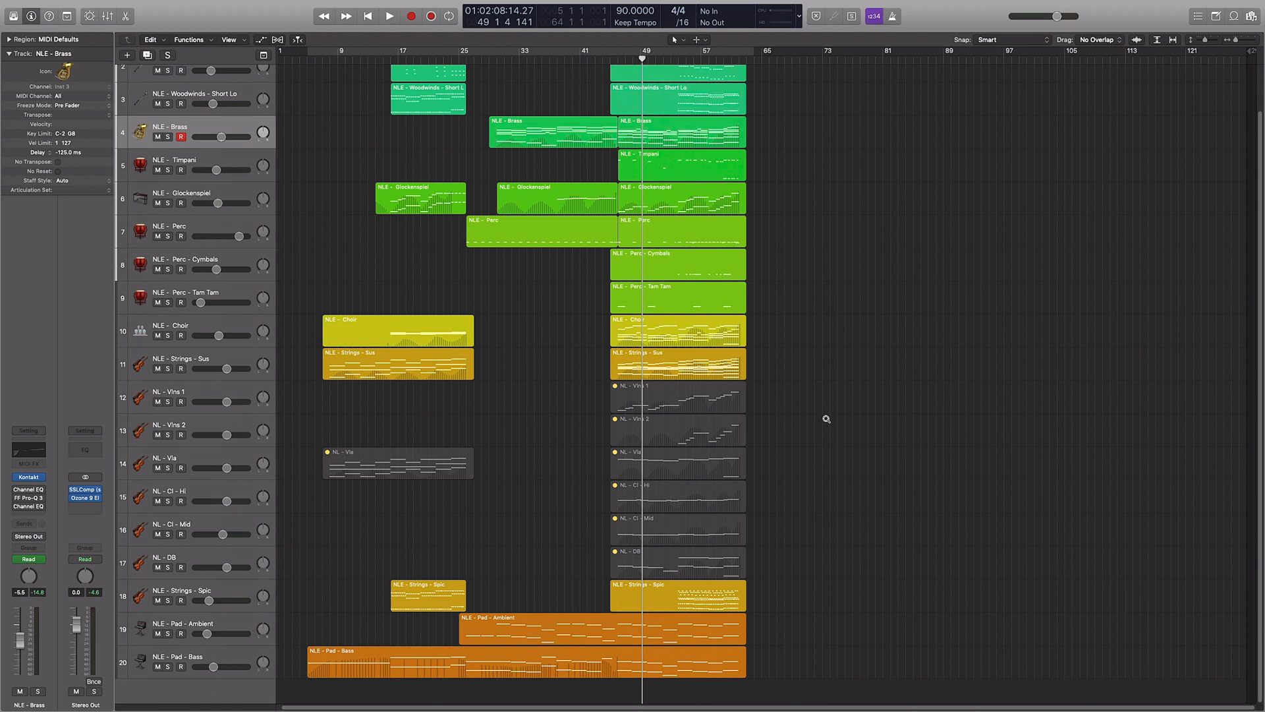
# - Solo the NLE - Strings - Spic track, open its regions in the Piano Roll, and examine the upper short notes from bar 54
pyautogui.scroll(3, 825, 420)
pyautogui.doubleClick(723, 588)
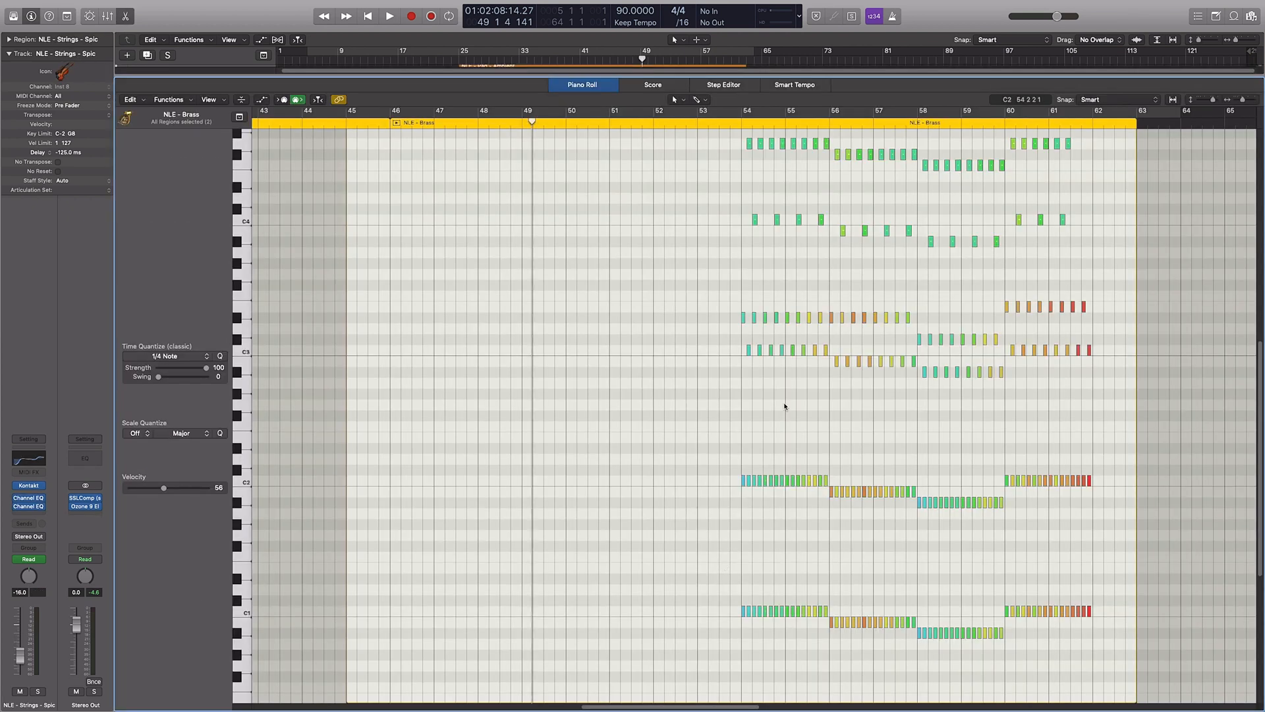
pyautogui.scroll(-5, 814, 155)
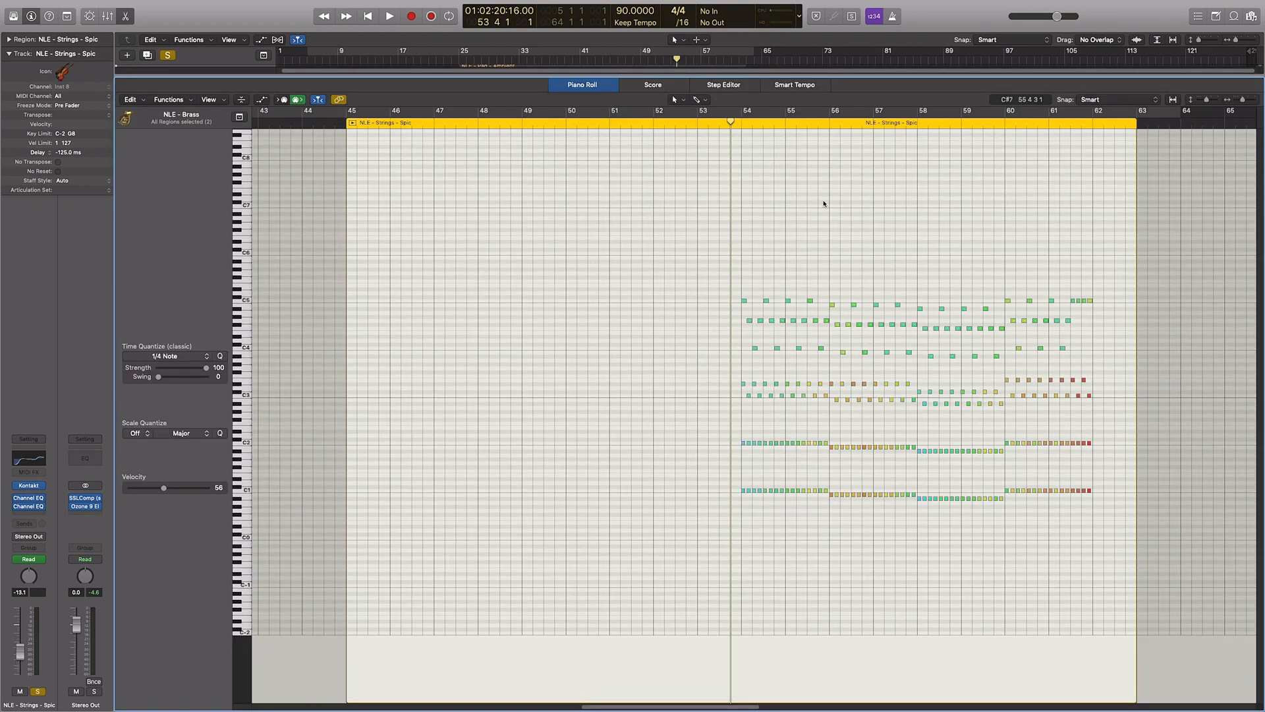
pyautogui.hscroll(5, 830, 207)
pyautogui.hscroll(3, 832, 207)
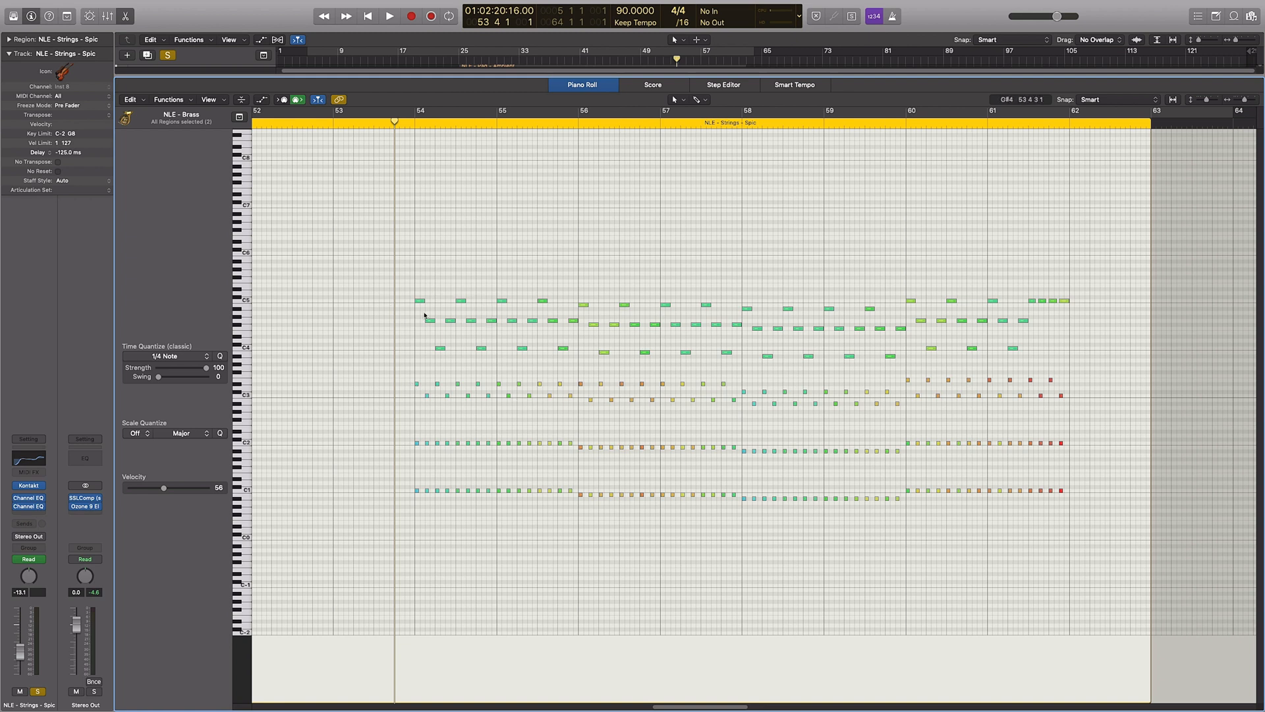
pyautogui.moveTo(416, 274); pyautogui.dragTo(472, 352)
pyautogui.click(464, 247)
# - Close the Piano Roll and return to the track overview with the playhead at bar 17 and the NLE - Strings - Spic solo cleared
pyautogui.press('p')
pyautogui.click(796, 463)
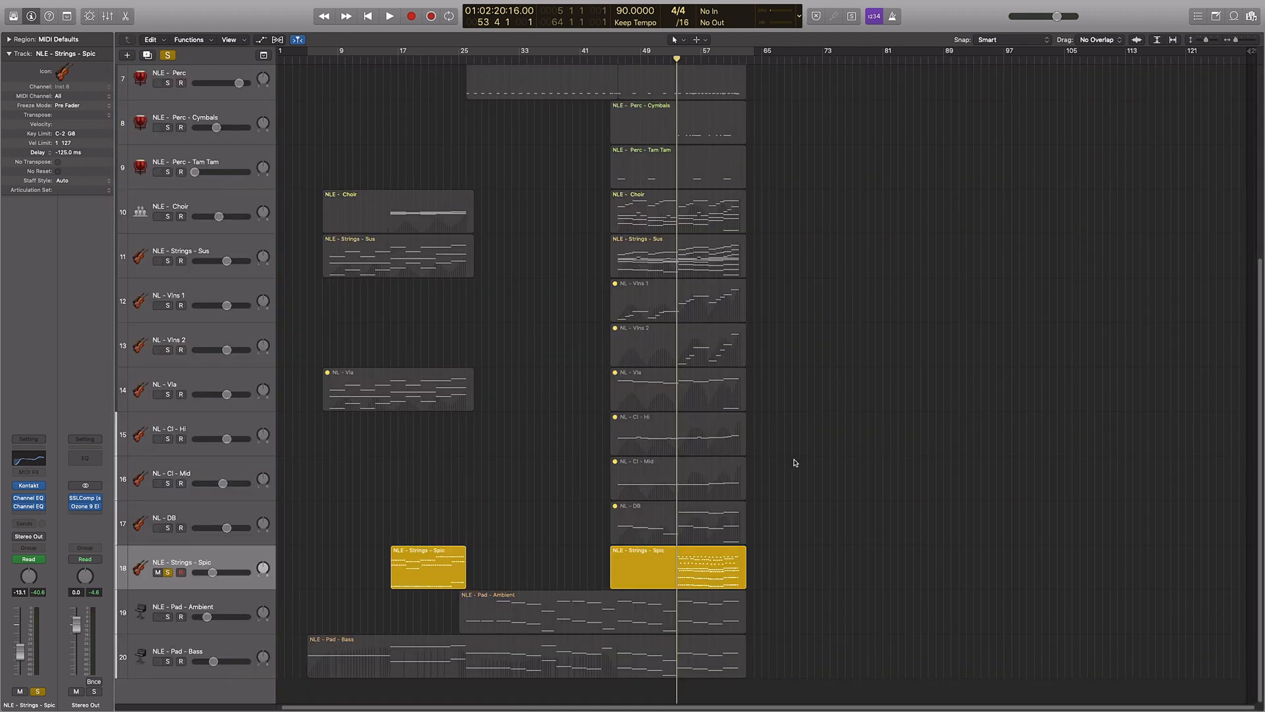
pyautogui.scroll(-3, 797, 458)
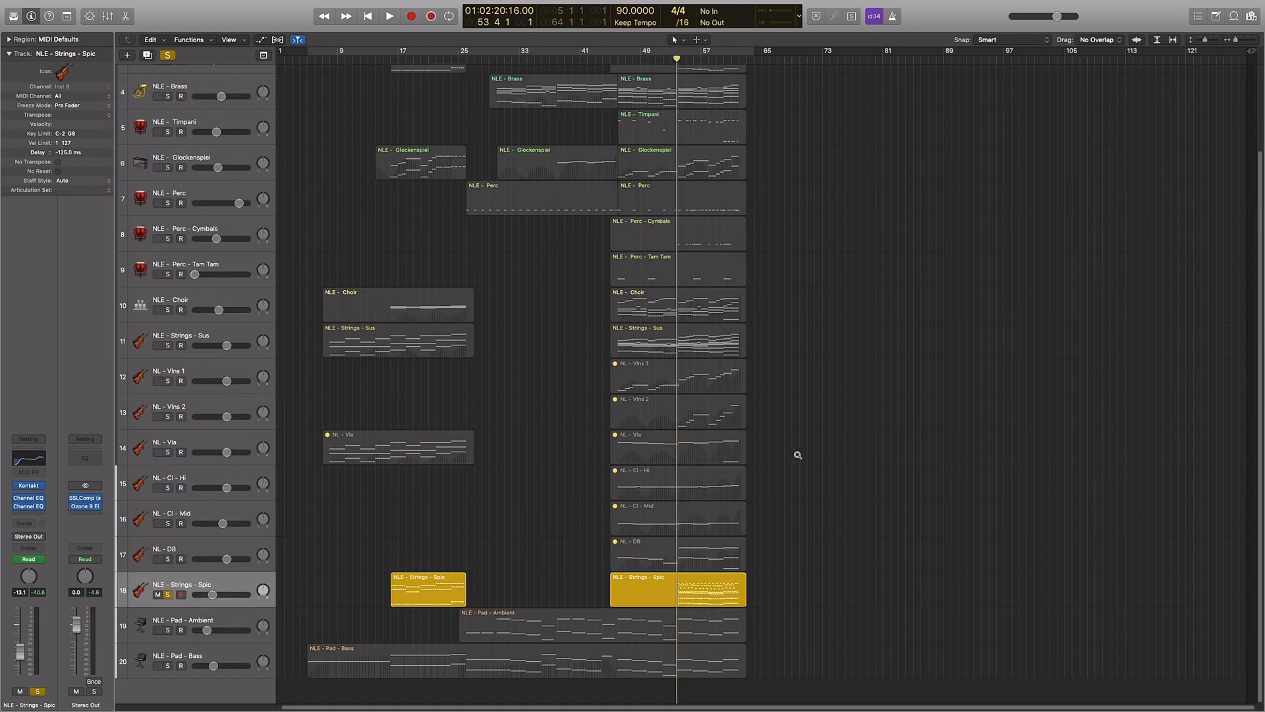
pyautogui.click(398, 56)
pyautogui.press('s')
pyautogui.scroll(-2, 521, 363)
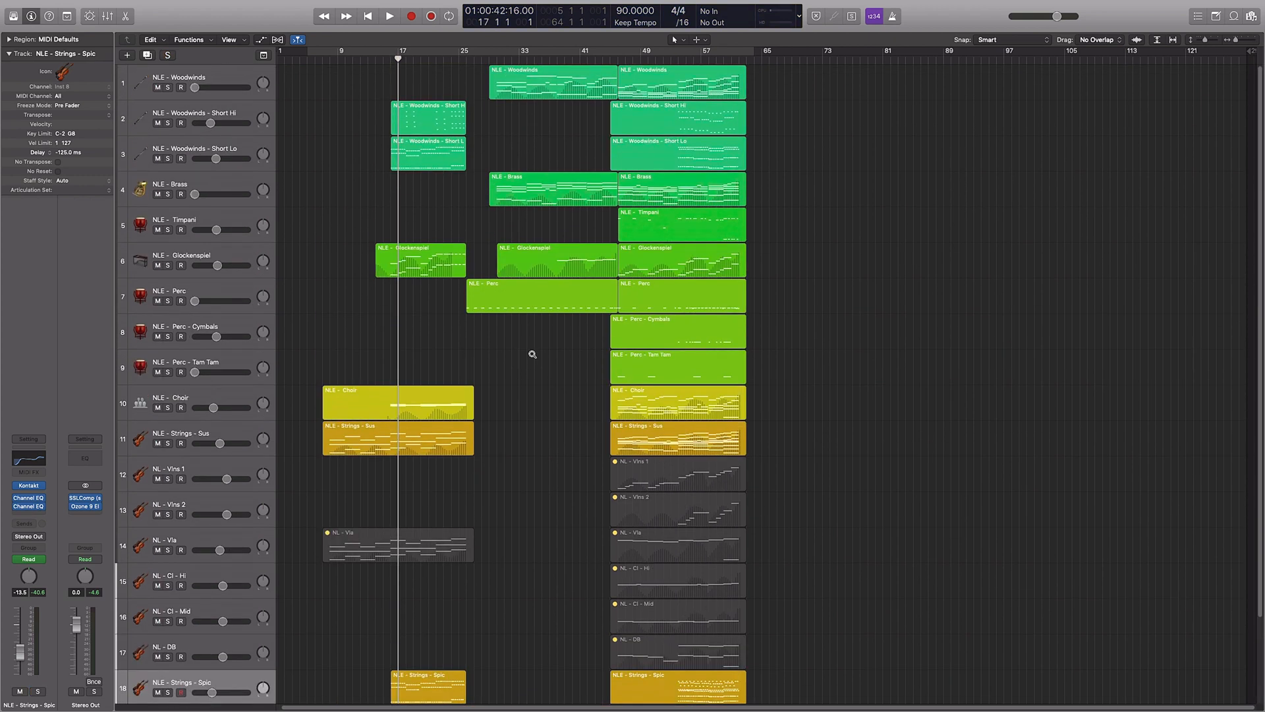
# - Fit the whole arrangement in view and place the playhead at bar 5
pyautogui.scroll(5, 361, 165)
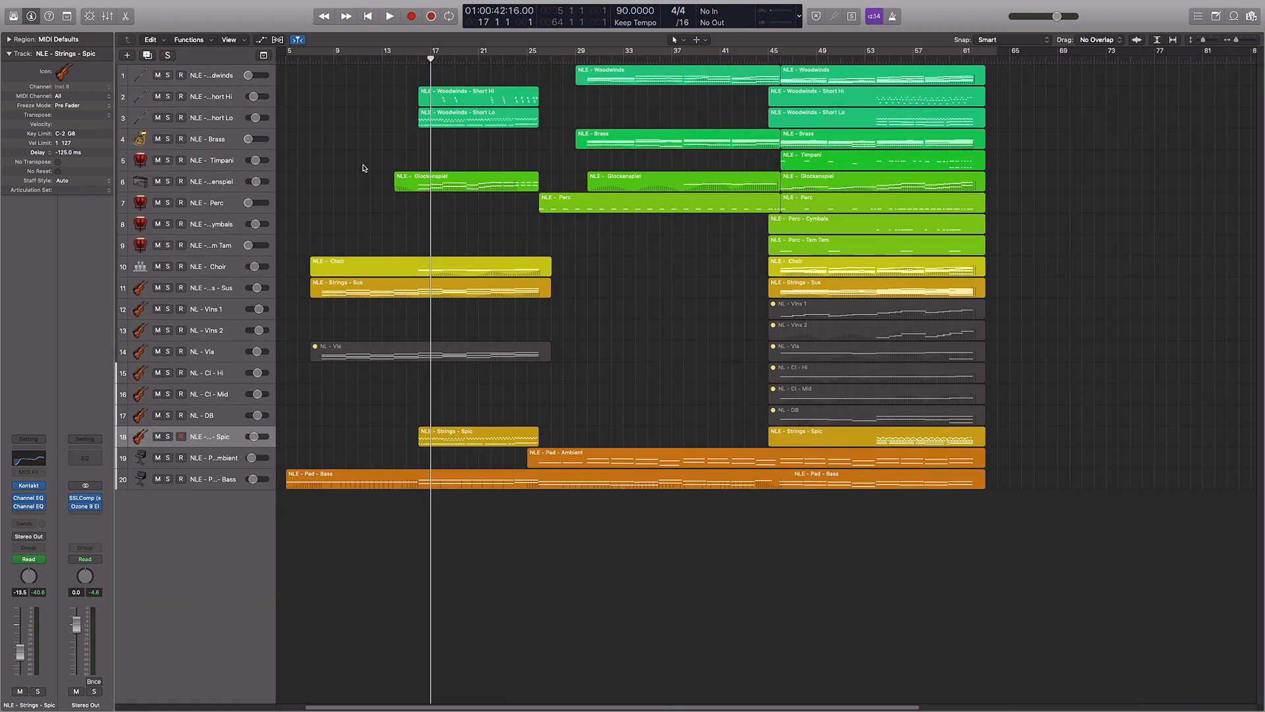
pyautogui.scroll(2, 354, 143)
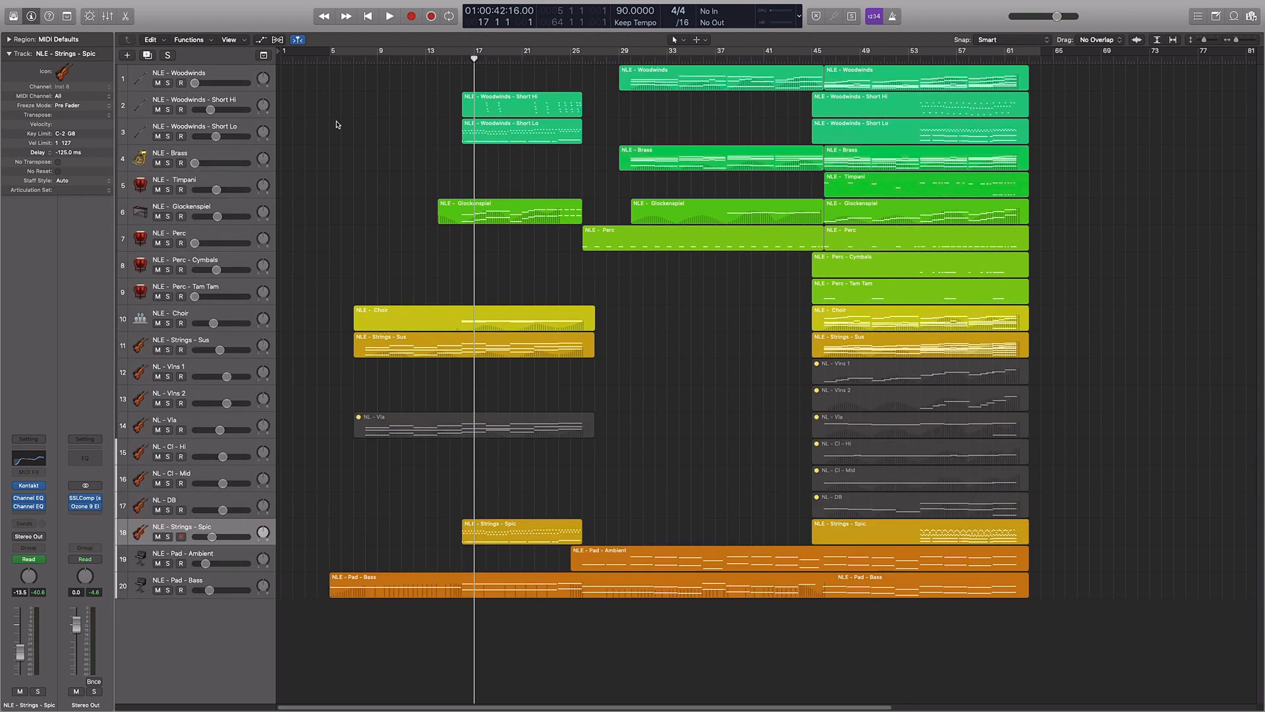
pyautogui.scroll(2, 337, 118)
pyautogui.scroll(1, 339, 112)
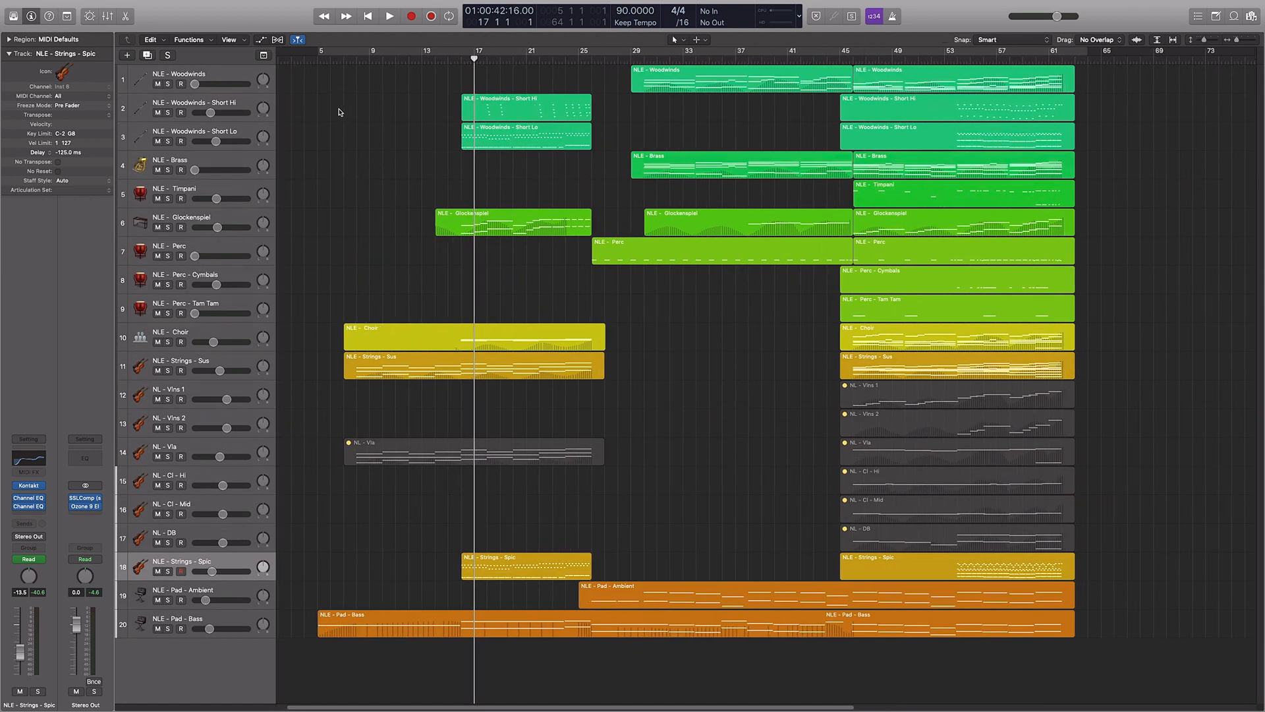
pyautogui.hscroll(-1, 339, 112)
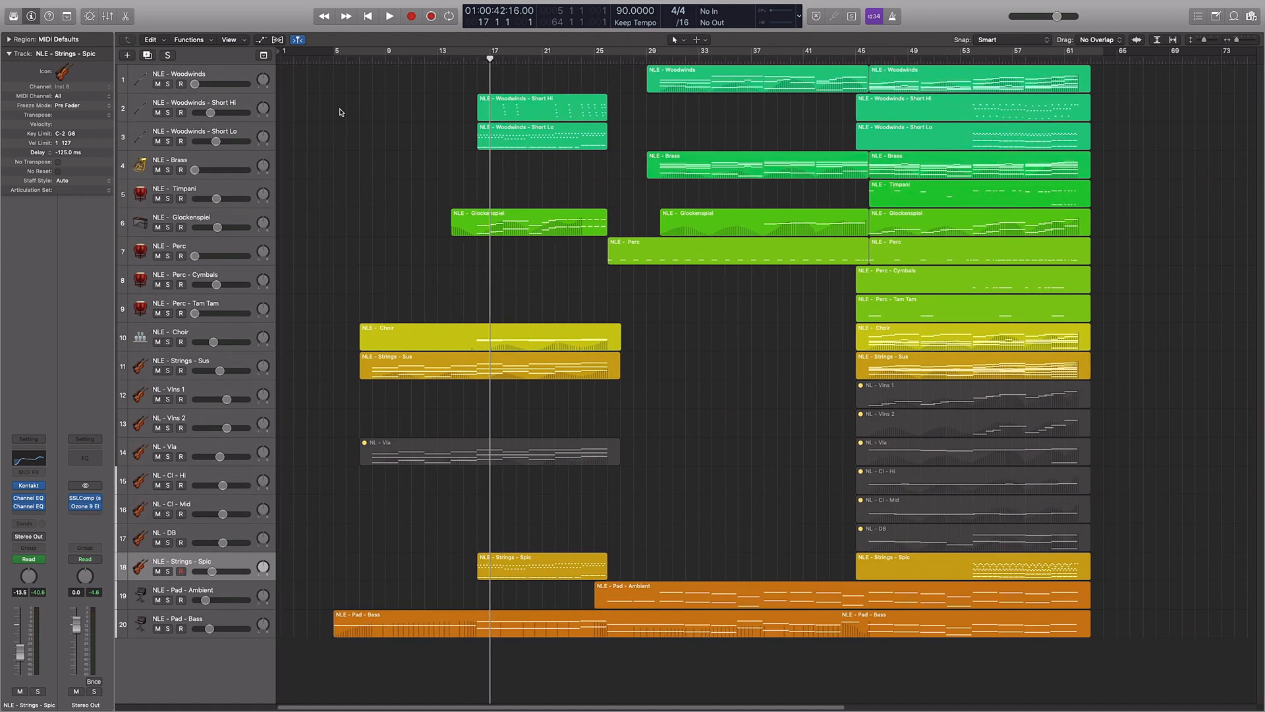
pyautogui.click(250, 72)
pyautogui.click(338, 78)
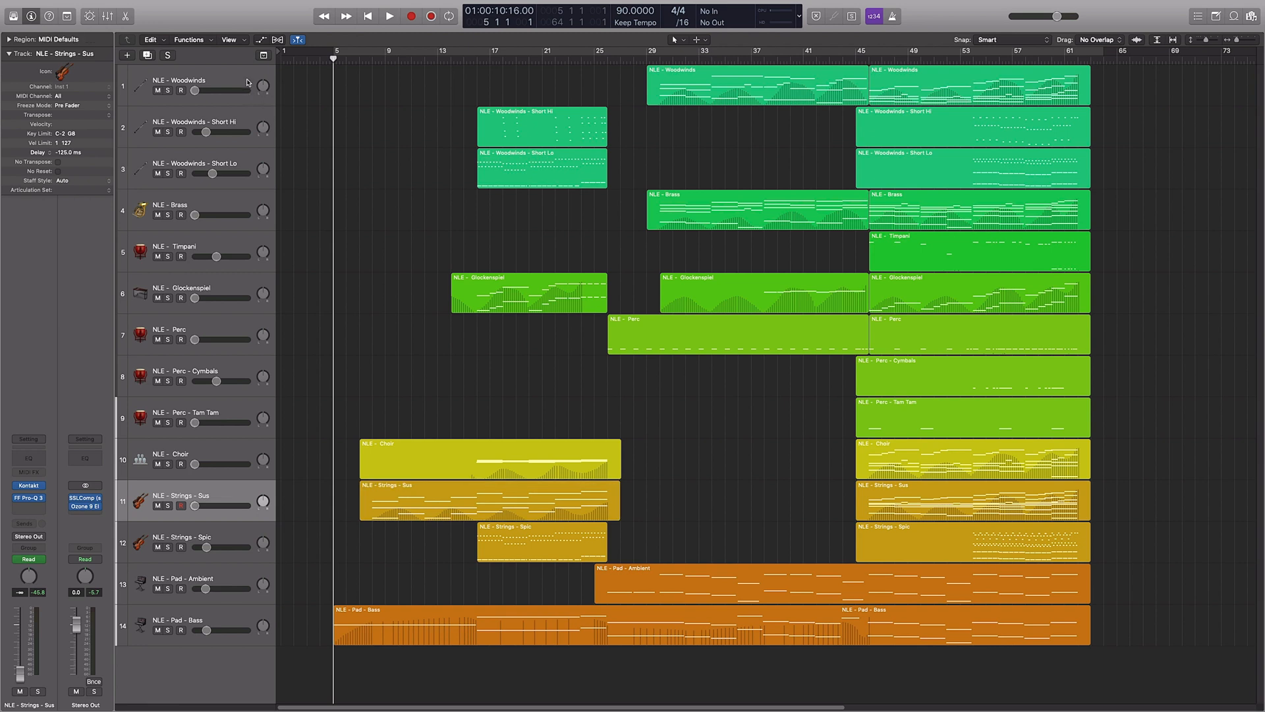
# - Step through the tracks one by one and examine the insert effects on each channel strip, ending on NLE - Woodwinds - Short Hi
pyautogui.click(190, 131)
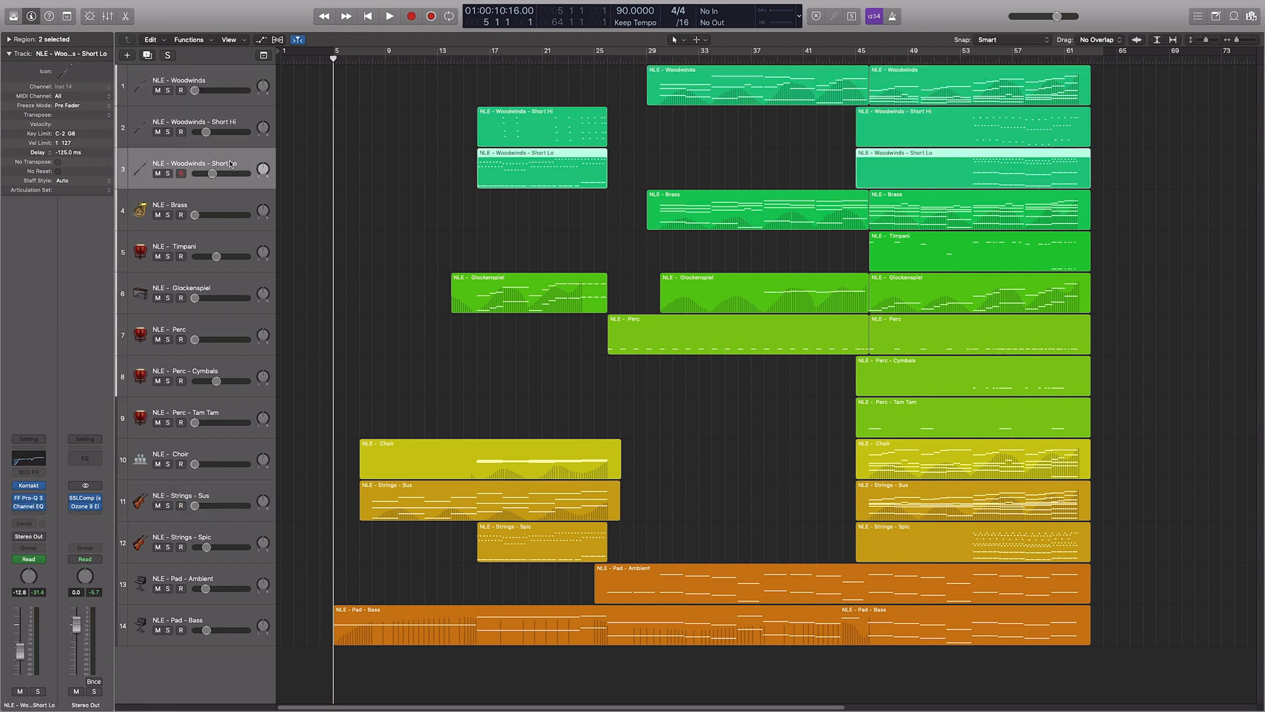
pyautogui.press('Down')
pyautogui.press('Down')
pyautogui.press('Down')
pyautogui.press('Down')
pyautogui.press('Down')
pyautogui.press('Down')
pyautogui.press('Down')
pyautogui.press('Down')
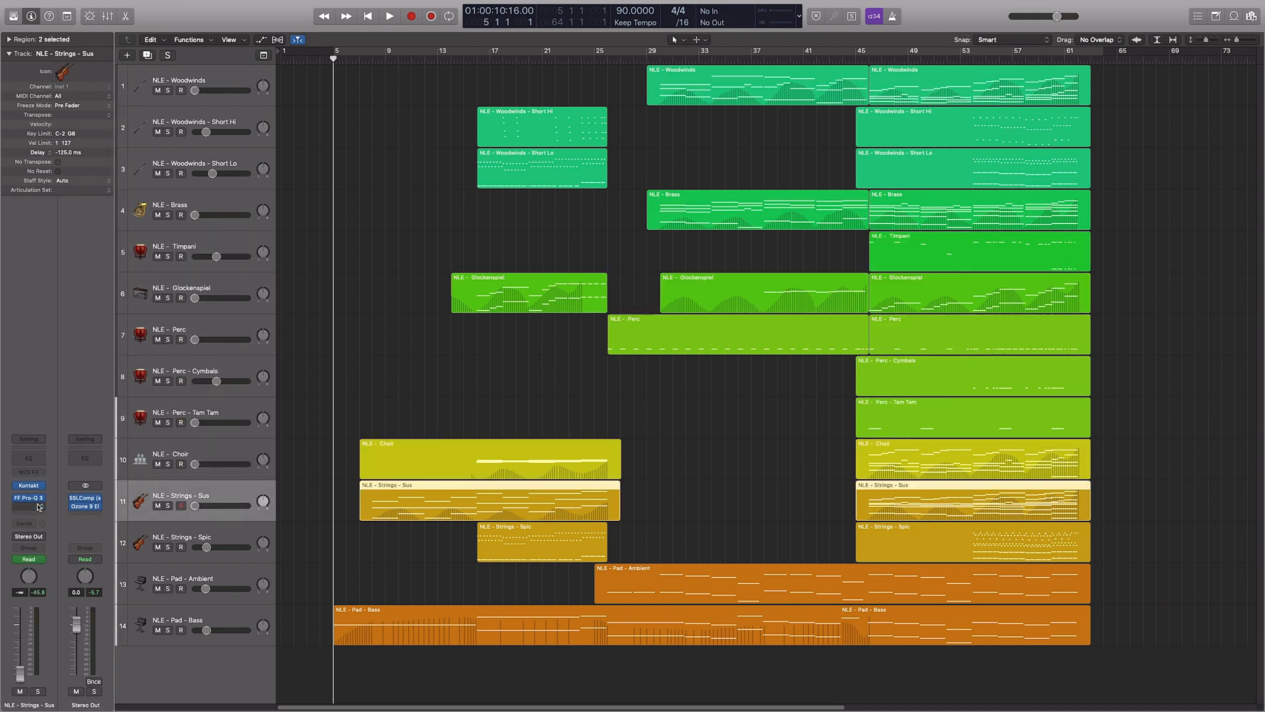
pyautogui.press('Down')
pyautogui.press('Down')
pyautogui.press('Down')
pyautogui.press('Up')
pyautogui.press('Up')
pyautogui.press('Up')
pyautogui.press('Up')
pyautogui.press('Down')
pyautogui.press('Up')
pyautogui.press('Up')
pyautogui.press('Up')
pyautogui.press('Up')
pyautogui.press('Up')
pyautogui.press('Up')
pyautogui.press('Up')
pyautogui.press('Up')
pyautogui.press('Up')
pyautogui.press('Up')
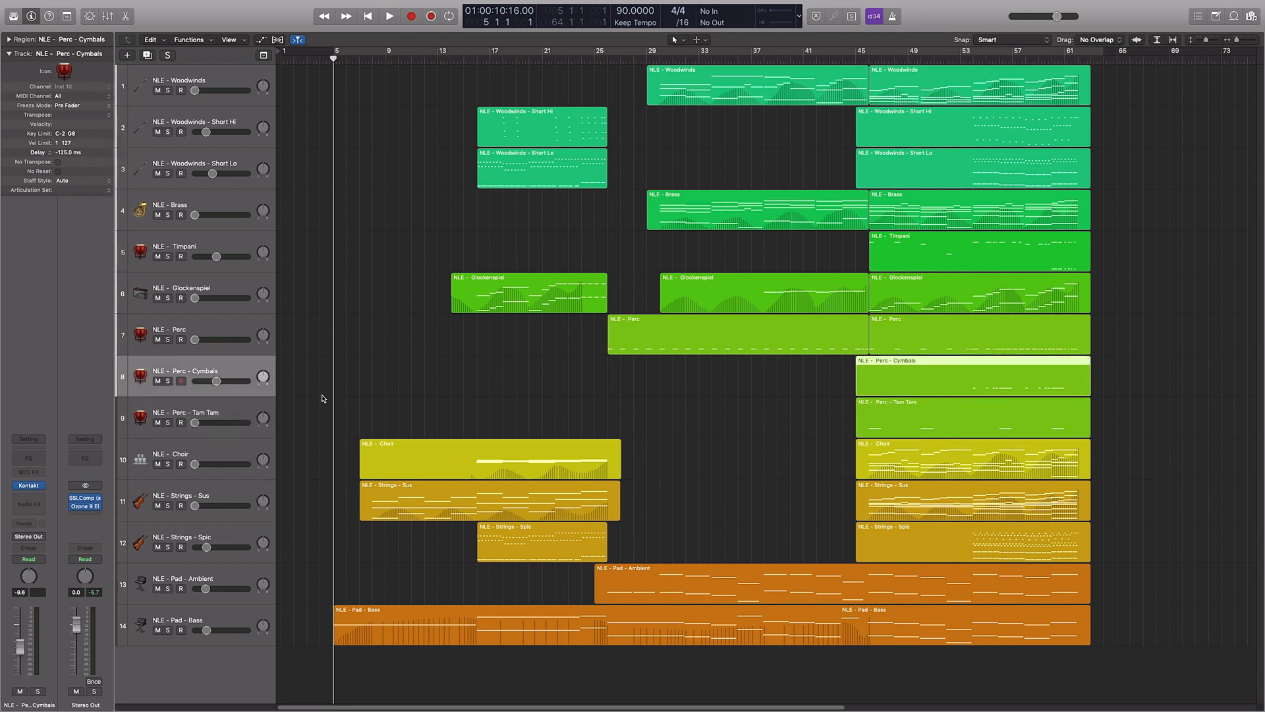
pyautogui.press('Down')
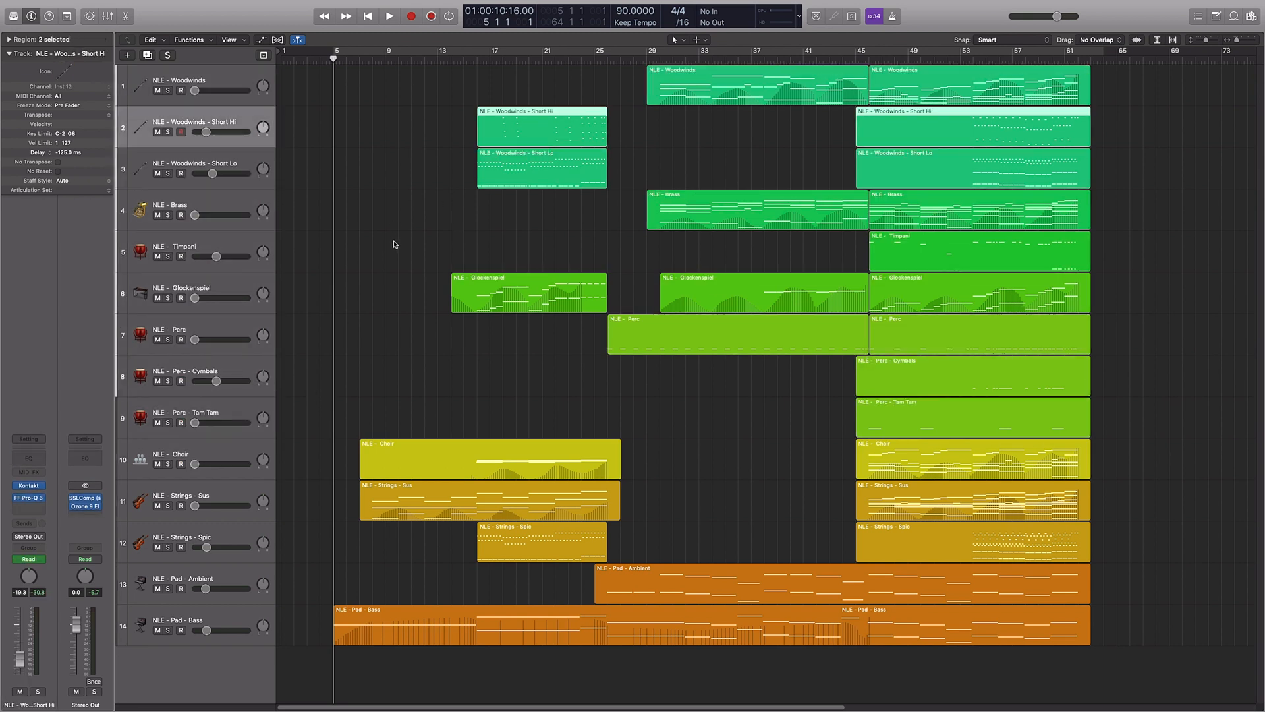
# - Open the SSLComp and Ozone 9 Elements plug-ins on the Stereo Out channel and arrange their windows side by side
pyautogui.click(87, 498)
pyautogui.click(89, 507)
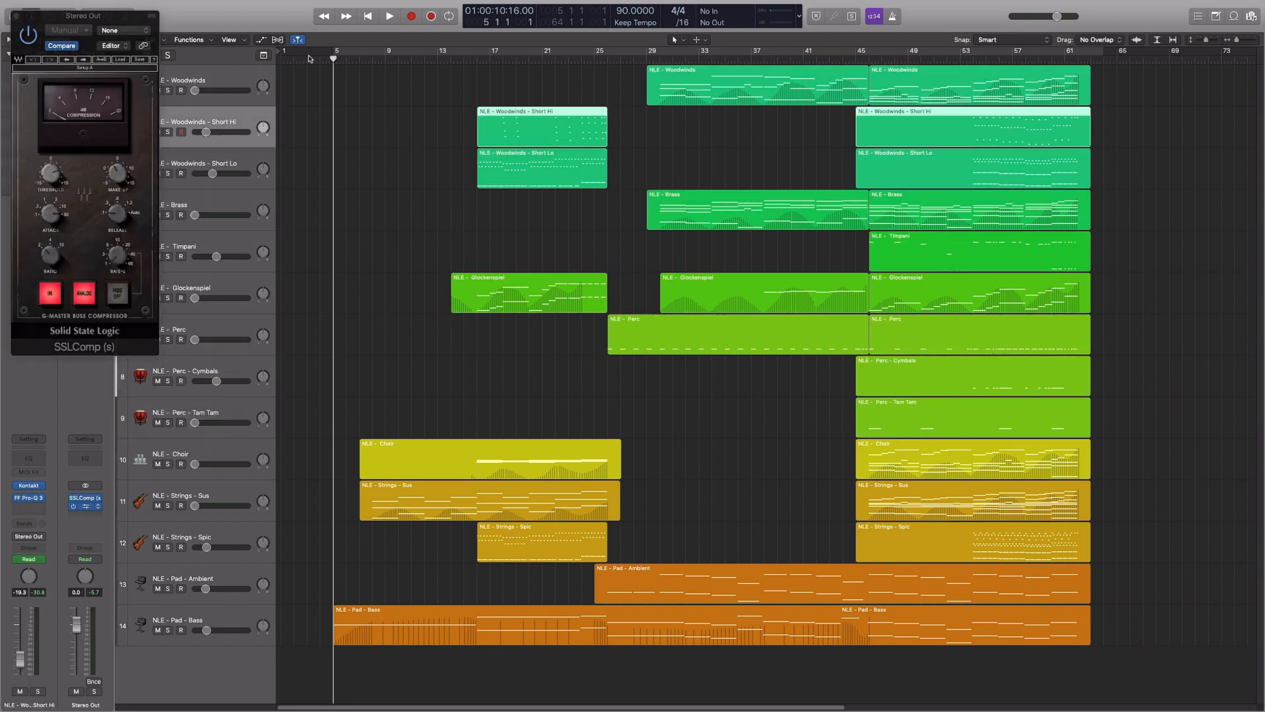
pyautogui.moveTo(257, 41); pyautogui.dragTo(664, 69)
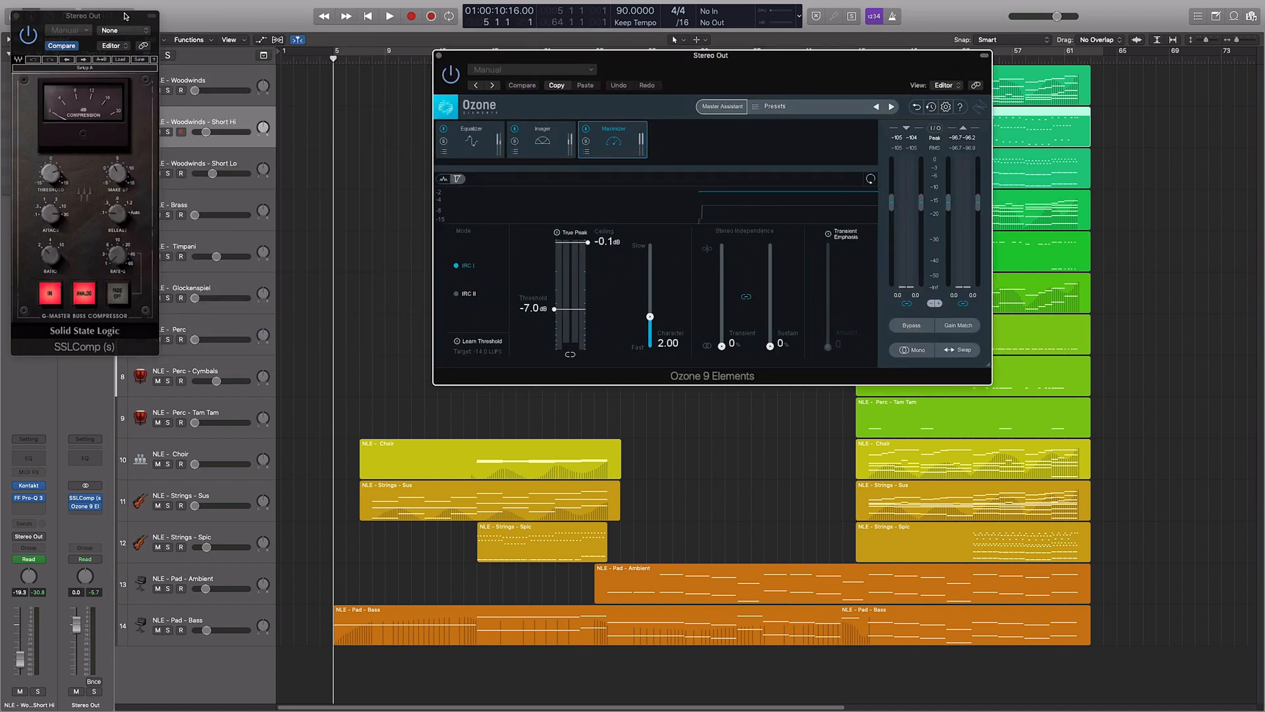
pyautogui.moveTo(125, 16); pyautogui.dragTo(265, 49)
# - Examine the Imager, Equalizer and Maximizer modules of Ozone 9 Elements, and close the plug-in window
pyautogui.click(552, 138)
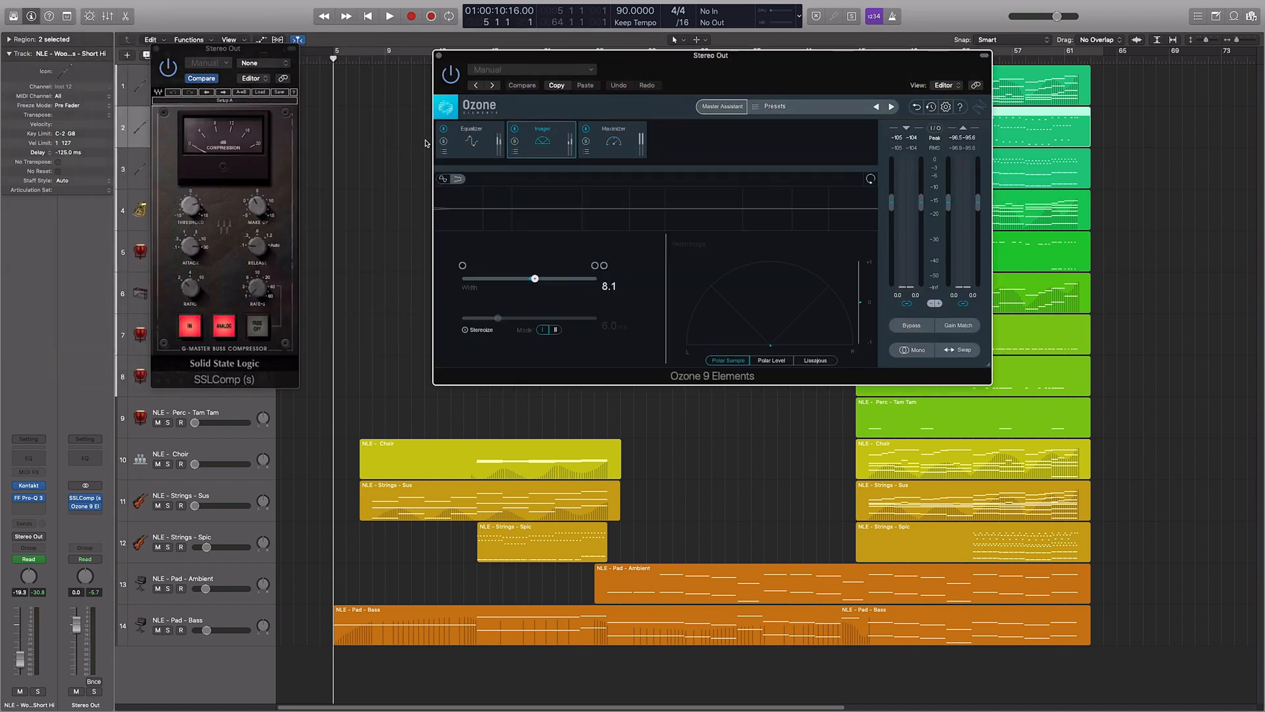
pyautogui.click(483, 141)
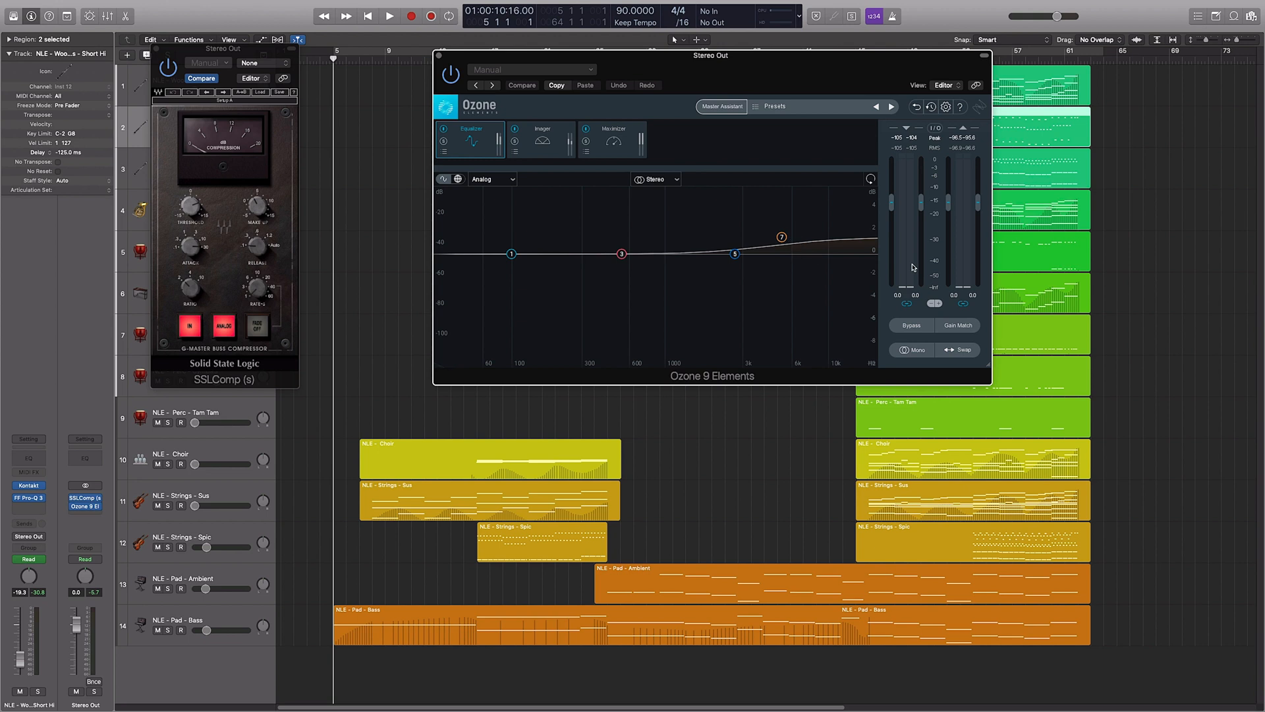
pyautogui.click(539, 140)
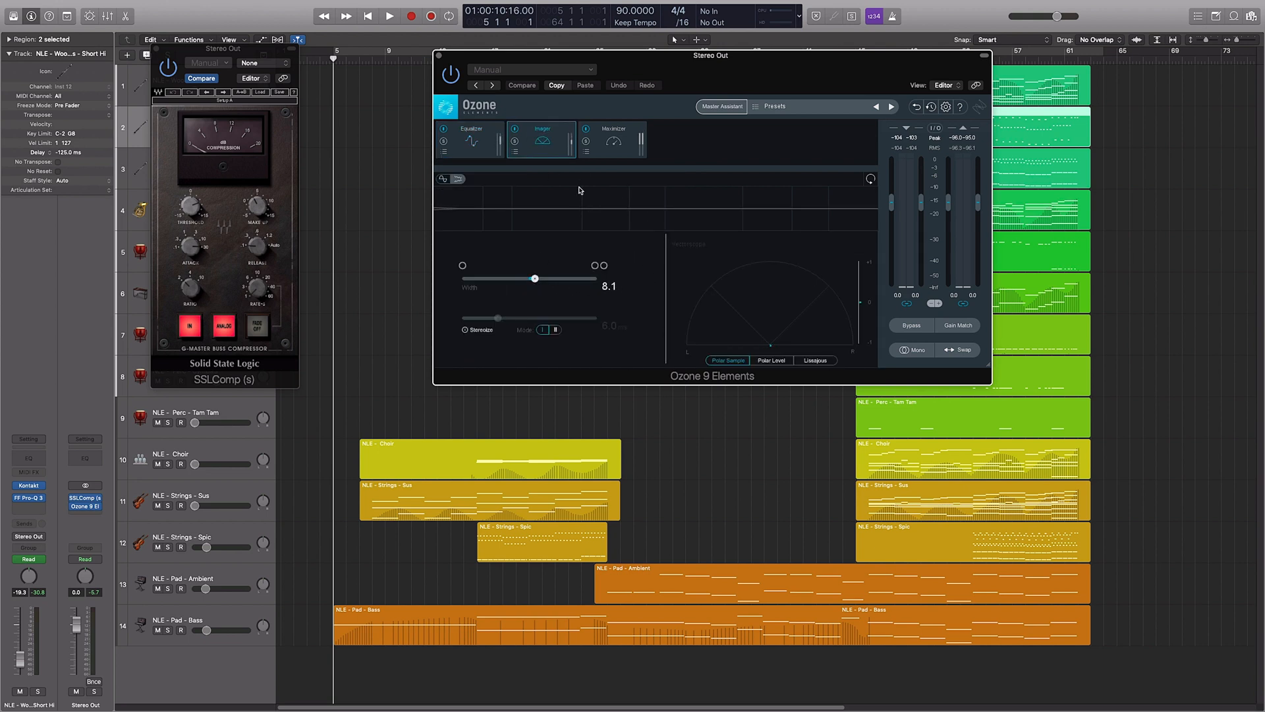
pyautogui.click(601, 144)
pyautogui.click(538, 144)
pyautogui.click(439, 58)
# - Play the full mix from bar 56 while watching the SSLComp meter, then close the compressor and return the playhead to bar 5
pyautogui.moveTo(269, 55); pyautogui.dragTo(465, 81)
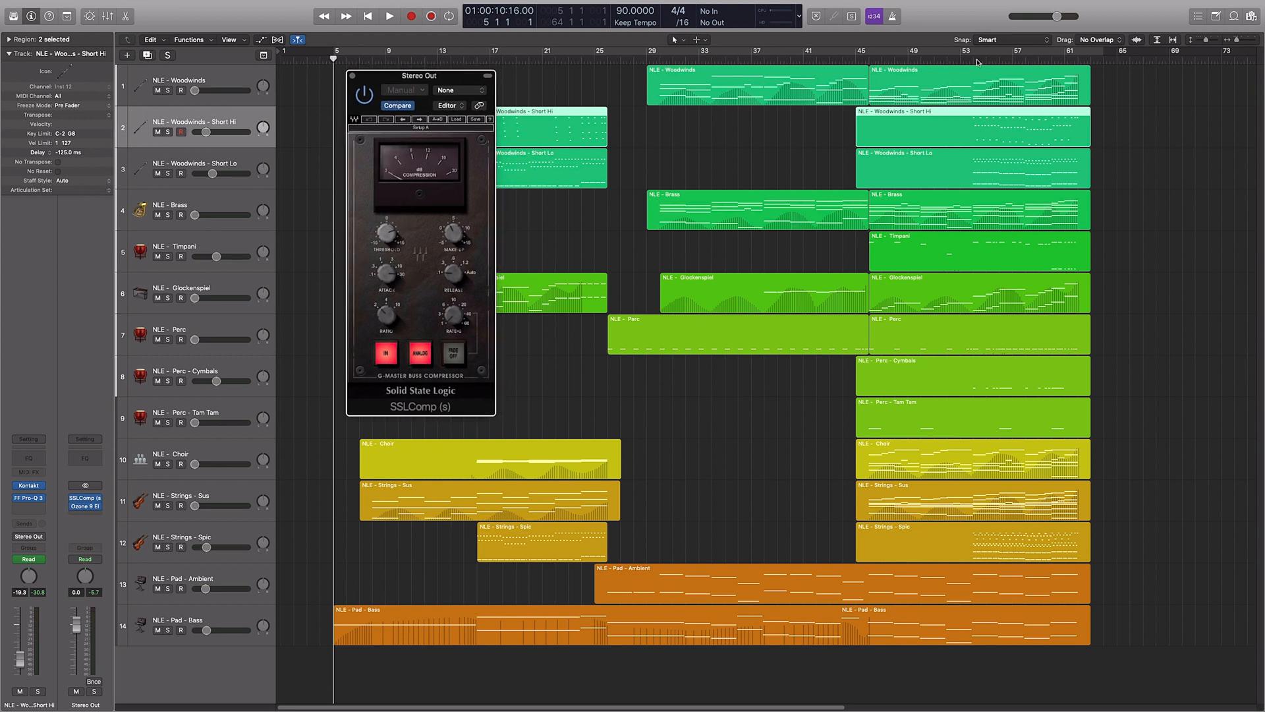
pyautogui.click(1001, 63)
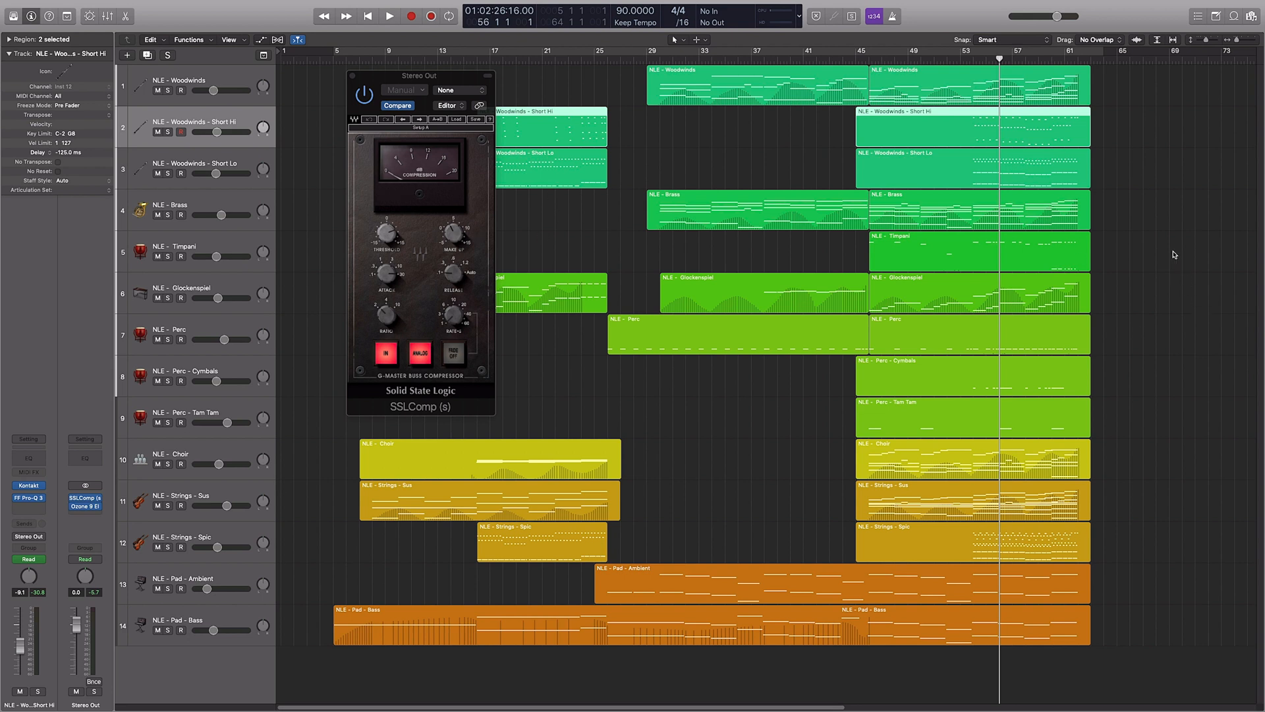
pyautogui.press('space')
pyautogui.click(1167, 197)
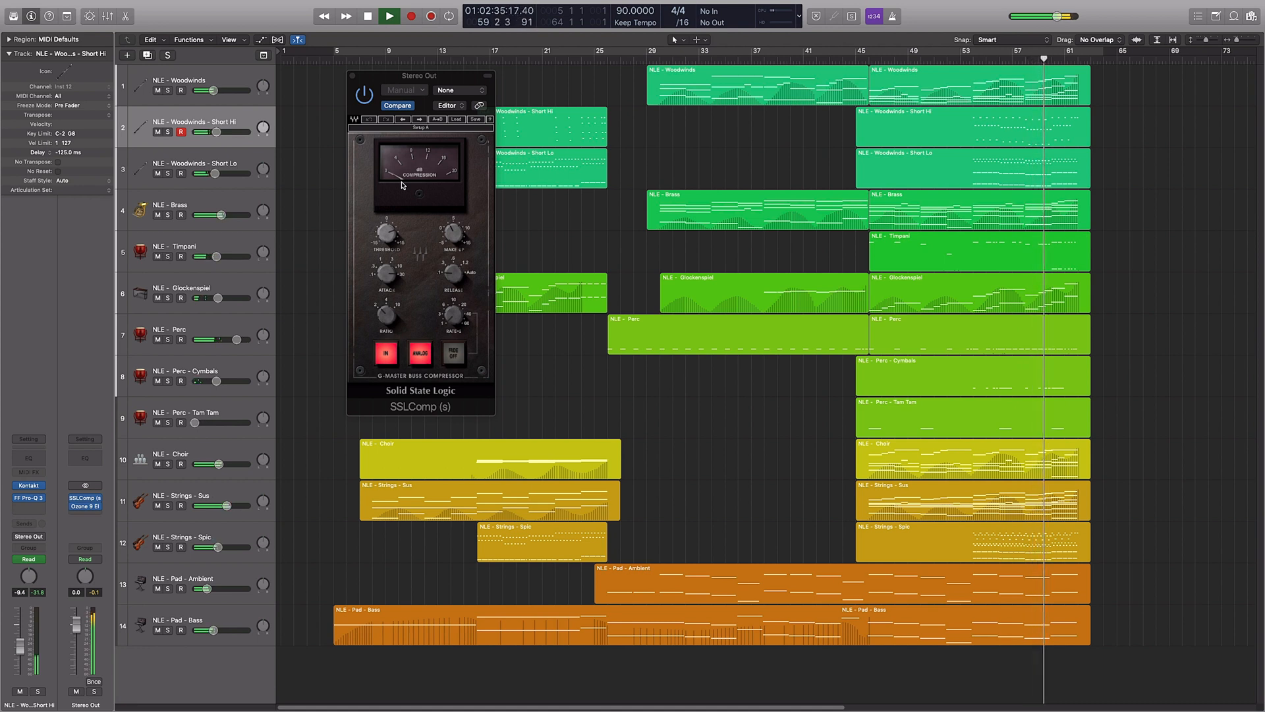
pyautogui.press('space')
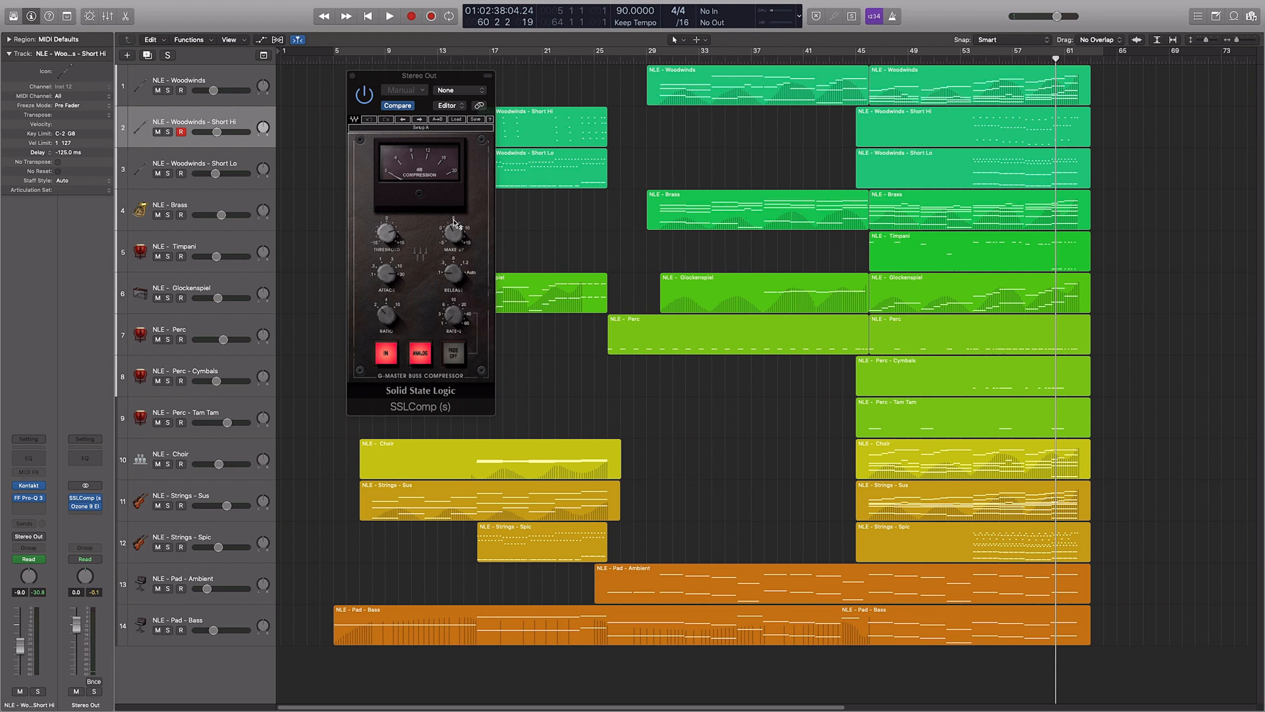
pyautogui.click(353, 77)
pyautogui.click(334, 60)
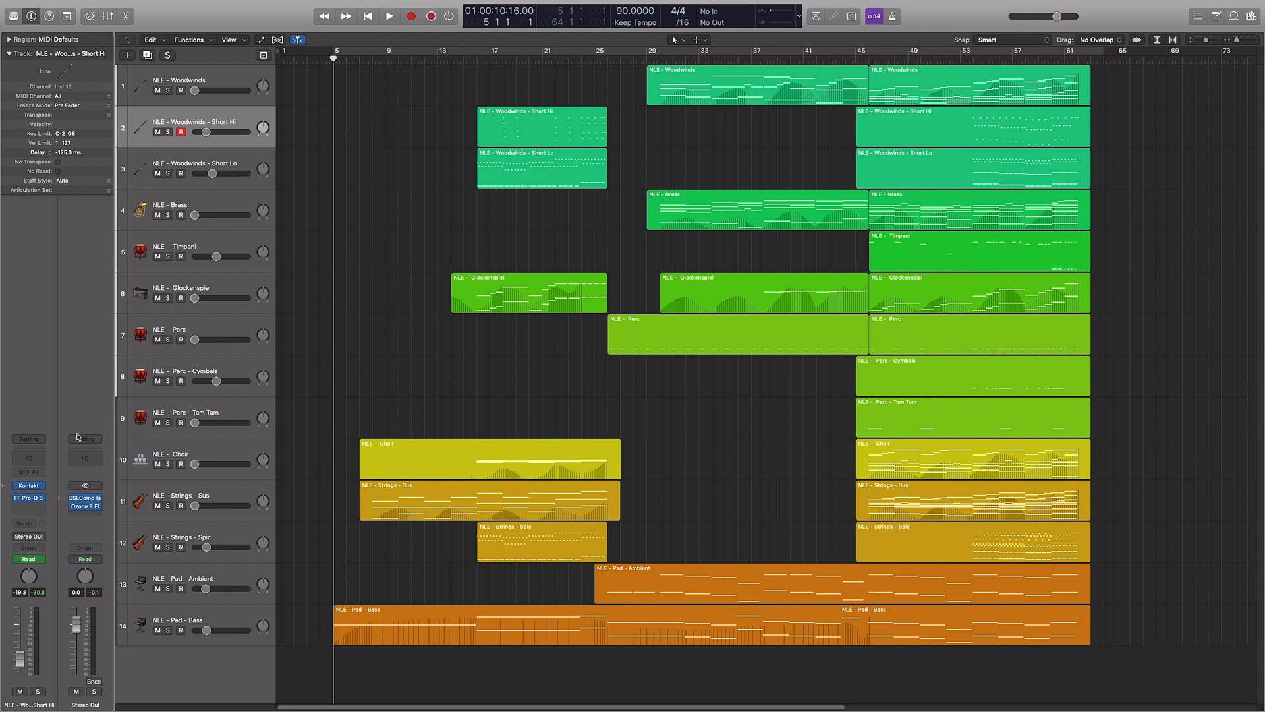
# - Open FF Pro-Q 3 on NLE - Woodwinds - Short Hi, solo the track, and play it from bar 22 while watching the EQ spectrum
pyautogui.click(30, 499)
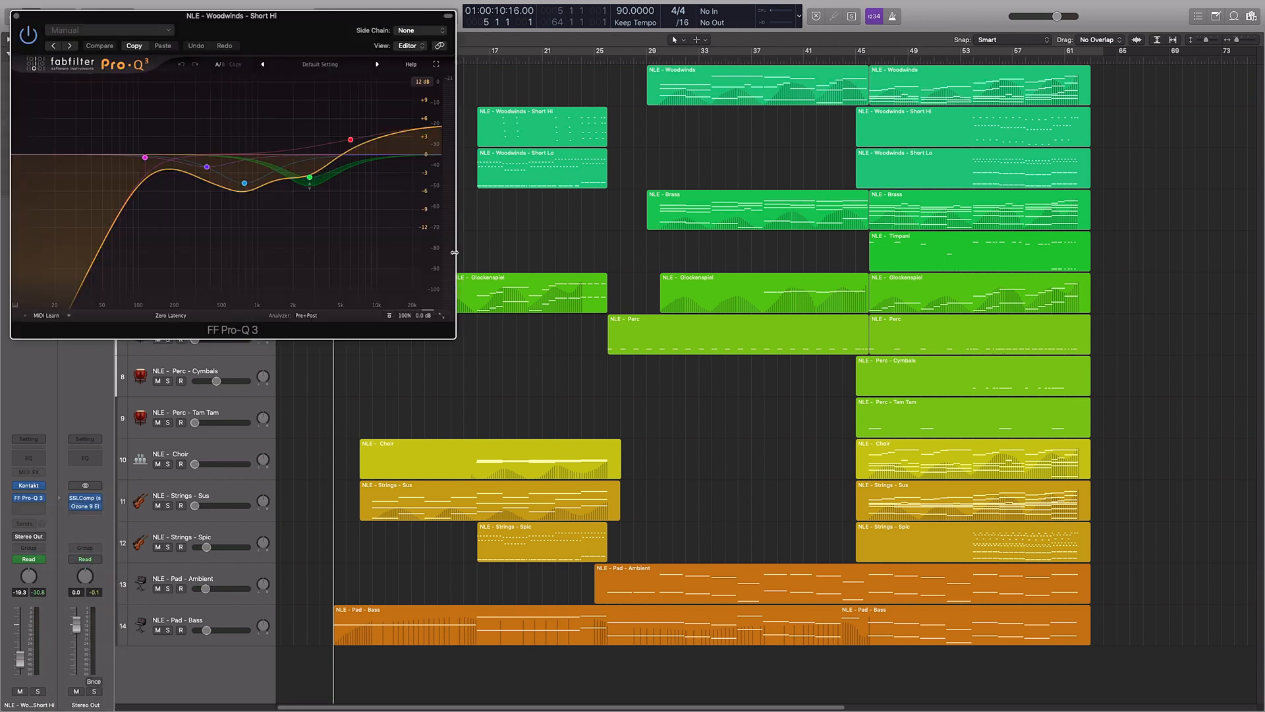
pyautogui.press('s')
pyautogui.click(557, 60)
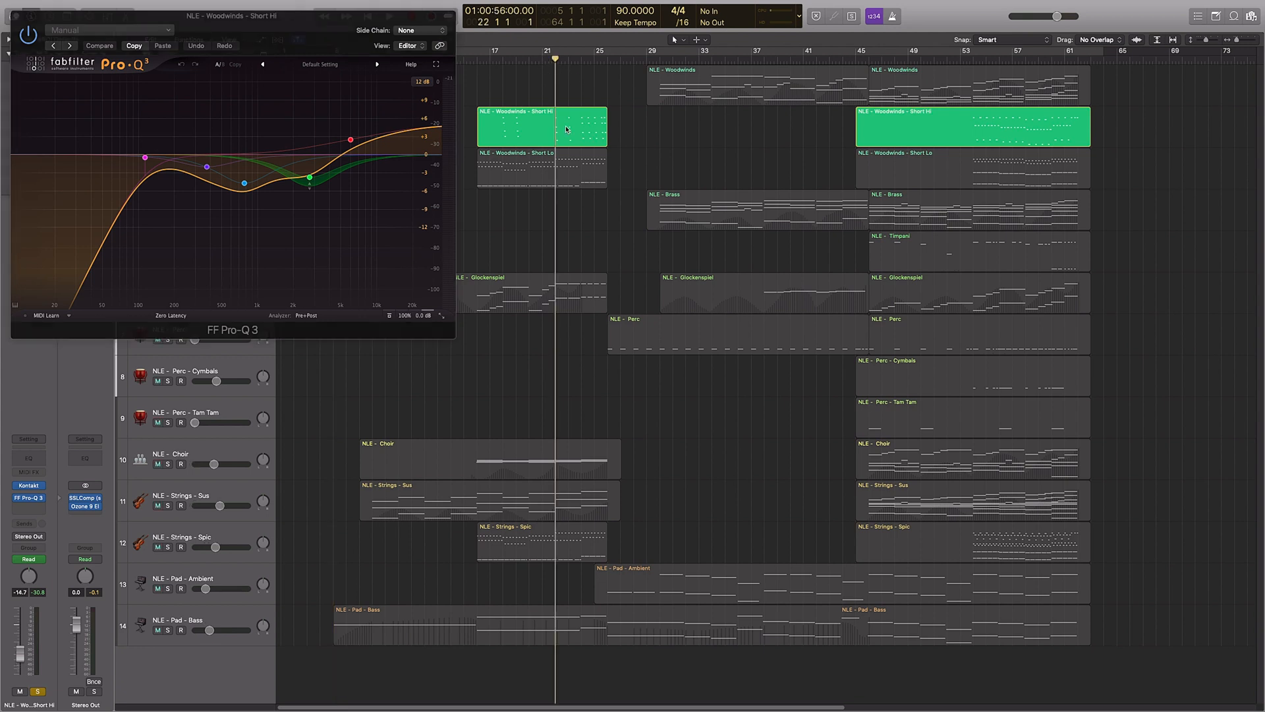
pyautogui.press('super+Right')
pyautogui.press('super+Right')
pyautogui.press('super+Right')
pyautogui.hscroll(-3, 560, 165)
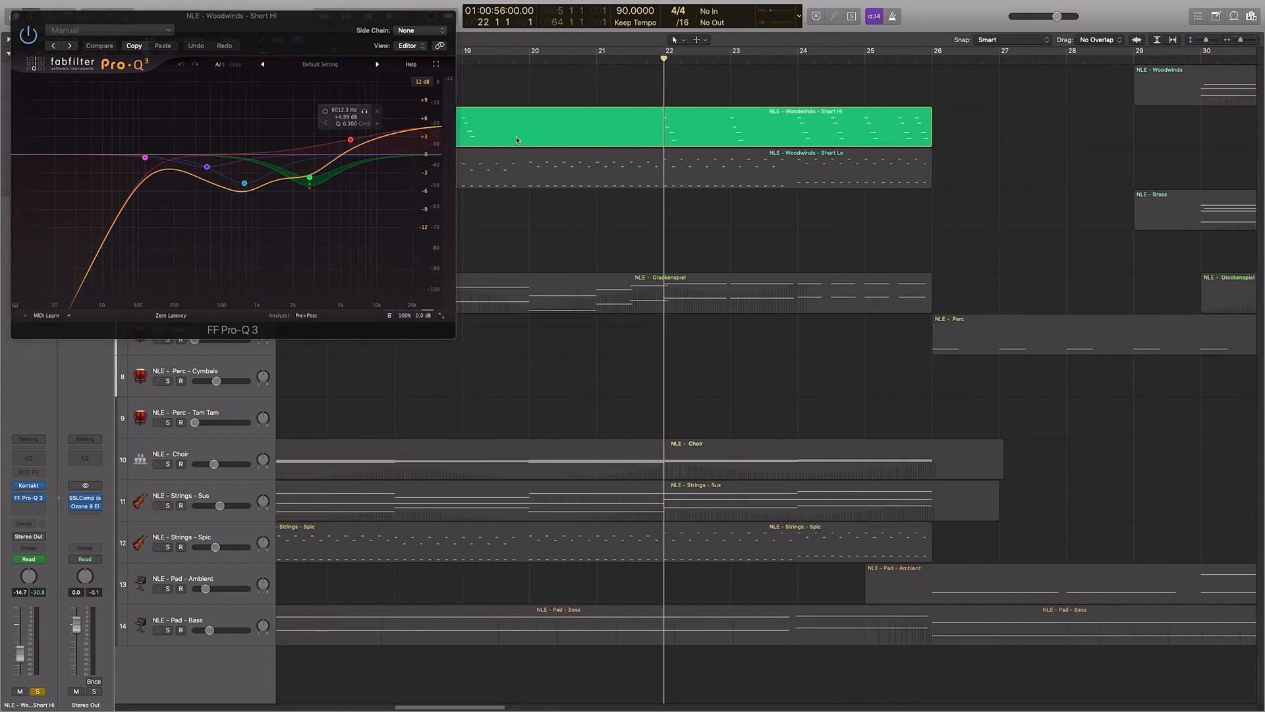
pyautogui.press('space')
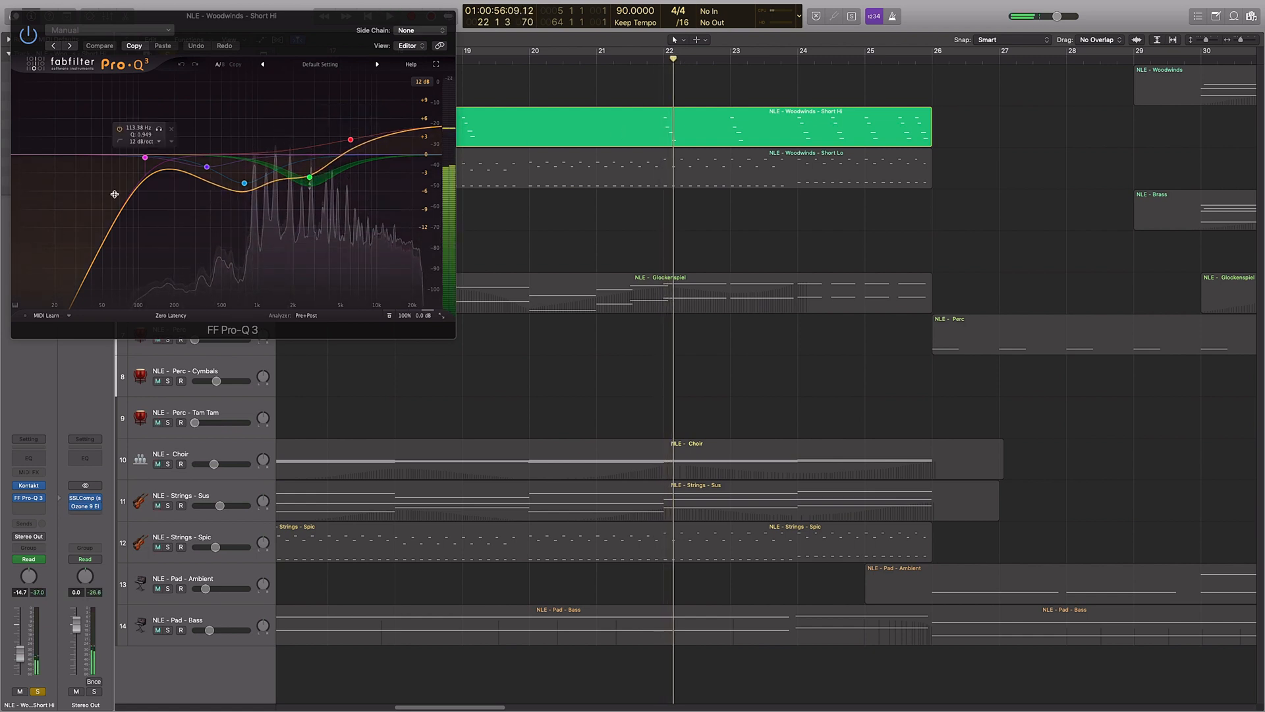
pyautogui.press('space')
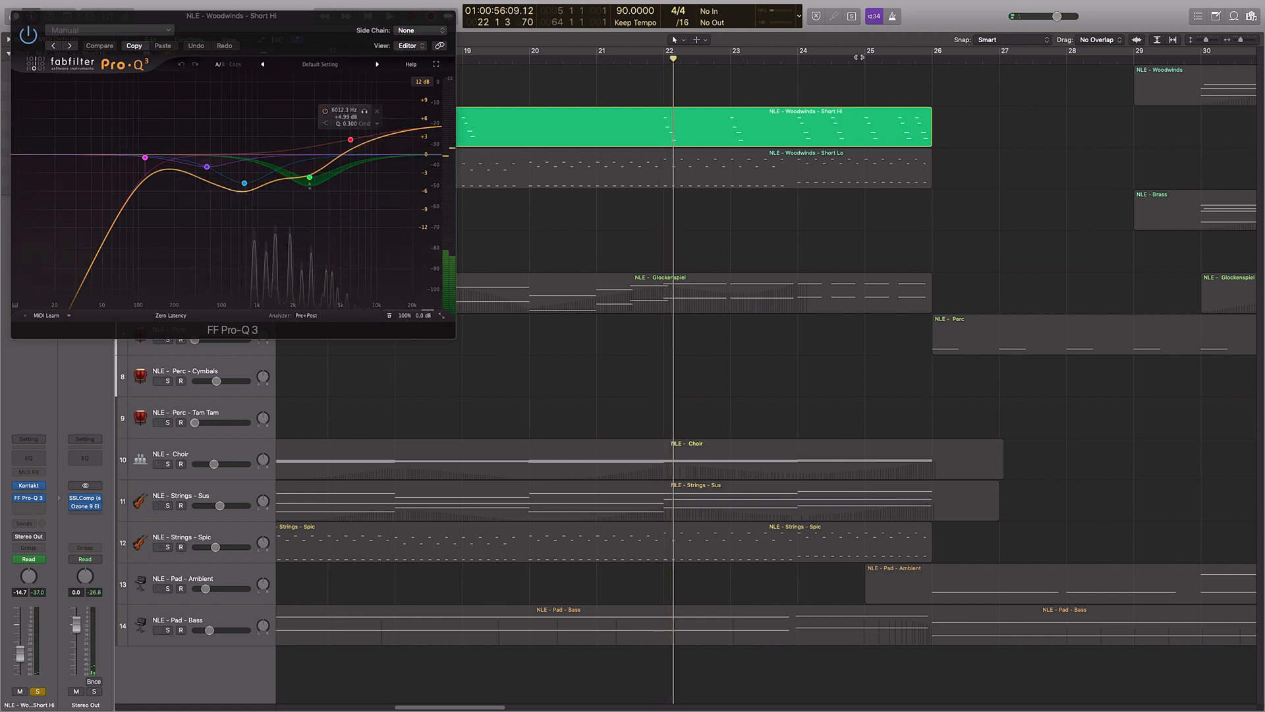
# - Play the soloed NLE - Woodwinds - Short Hi track from about bar 55 while examining its EQ curve
pyautogui.press('super+Left')
pyautogui.press('super+Left')
pyautogui.press('super+Left')
pyautogui.press('super+Left')
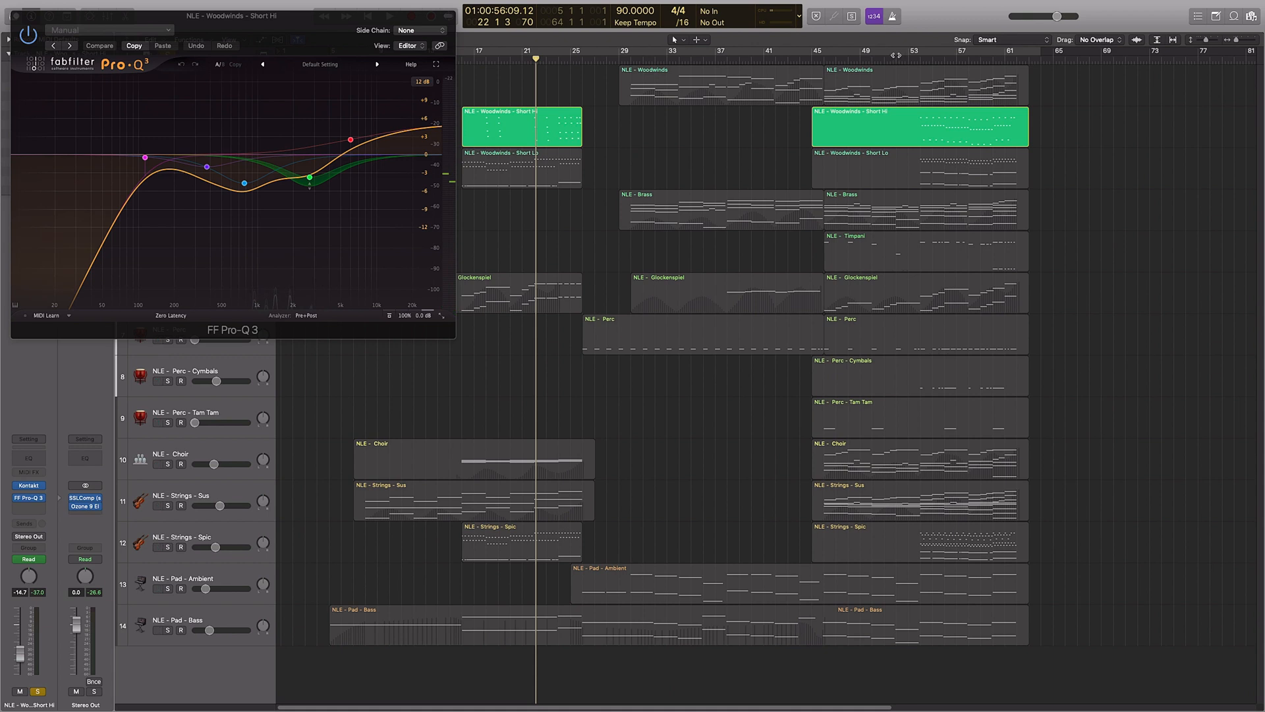
pyautogui.click(934, 63)
pyautogui.press('space')
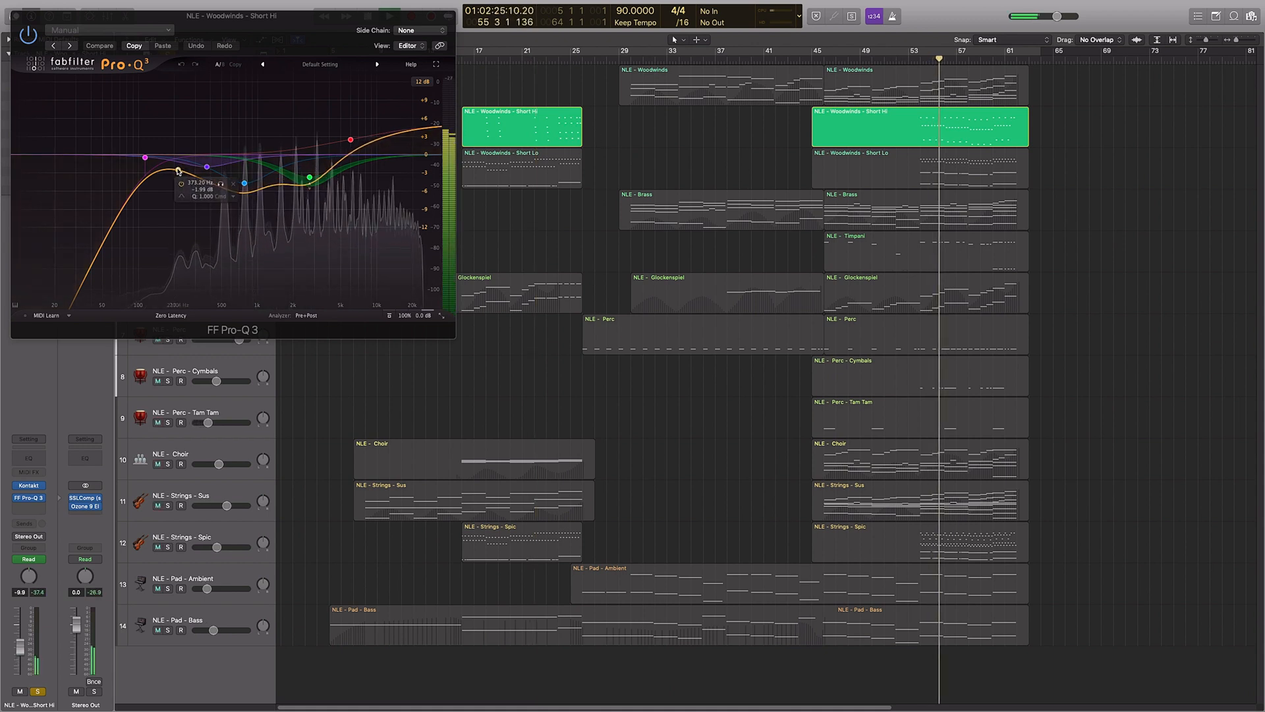
pyautogui.press('space')
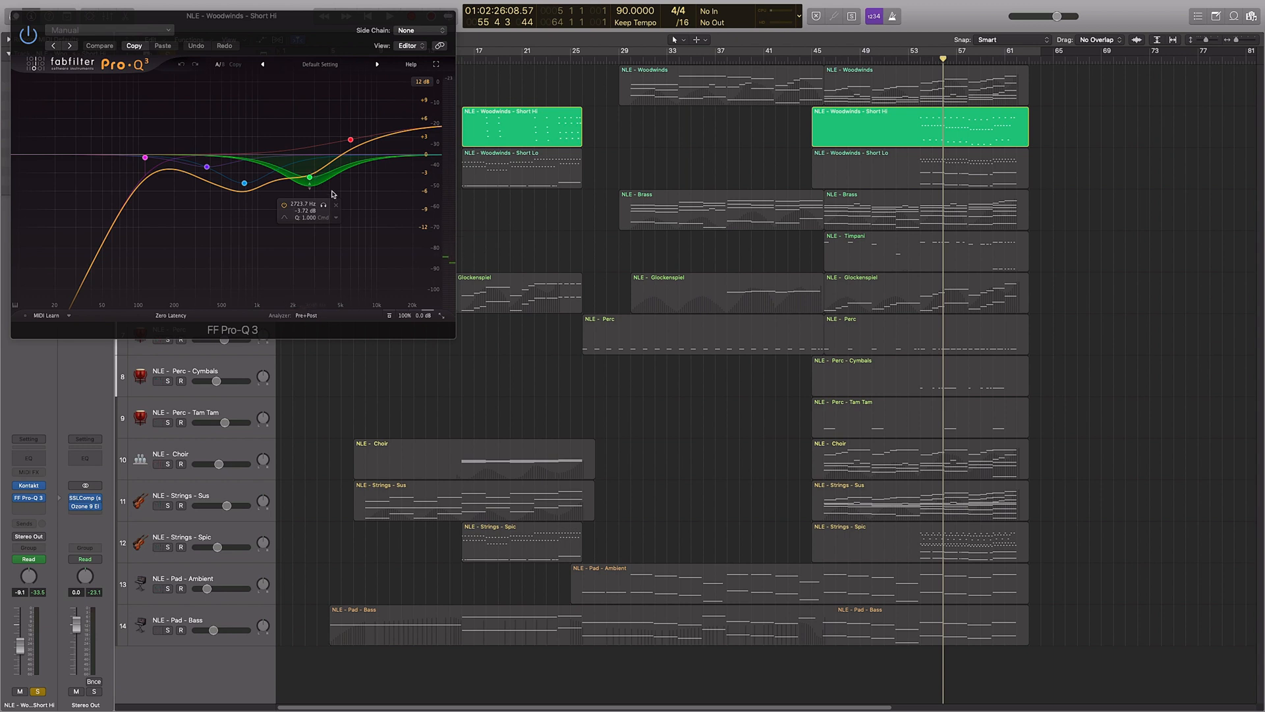
# - Play the start of the first NLE - Woodwinds - Short Hi region with the EQ open, and move the Pro-Q 3 window below the region
pyautogui.click(474, 60)
pyautogui.press('super+Right')
pyautogui.press('super+Right')
pyautogui.press('super+Right')
pyautogui.press('space')
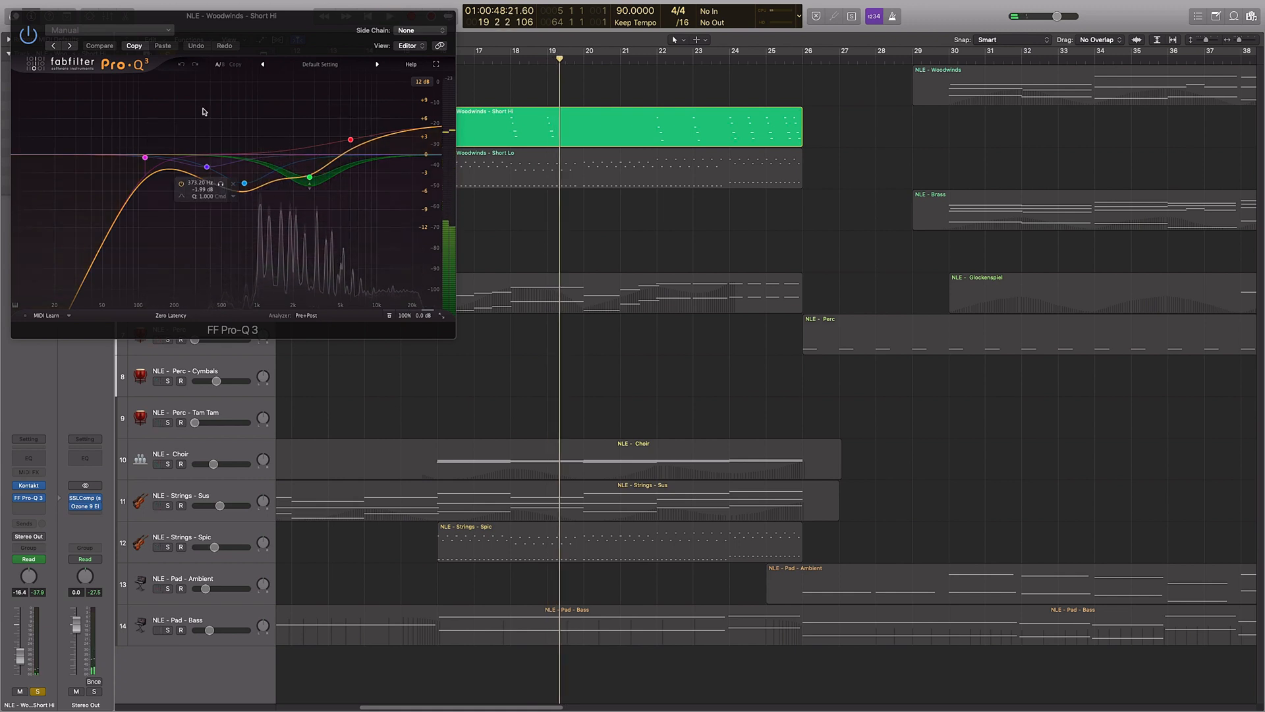
pyautogui.moveTo(231, 15); pyautogui.dragTo(499, 203)
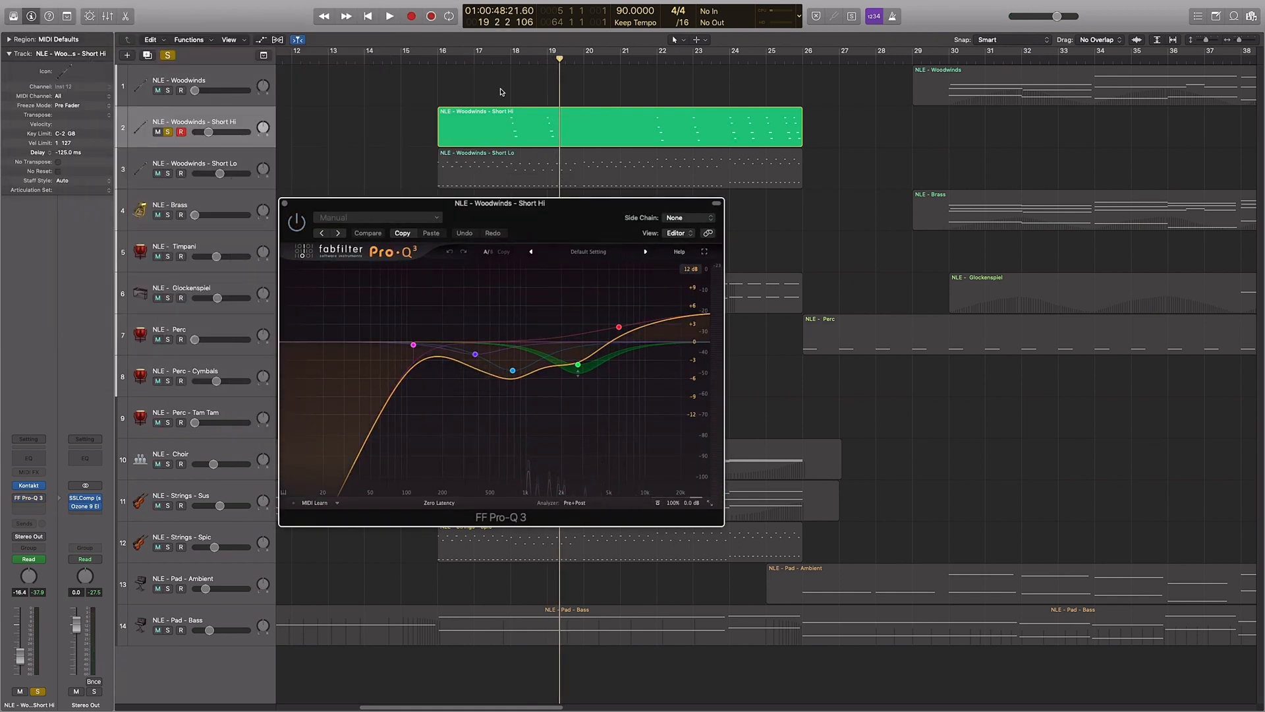
# - Play the soloed NLE - Woodwinds - Short Hi track from bar 18 with Pro-Q 3 bypassed, then close the EQ and unsolo the track
pyautogui.click(501, 63)
pyautogui.press('space')
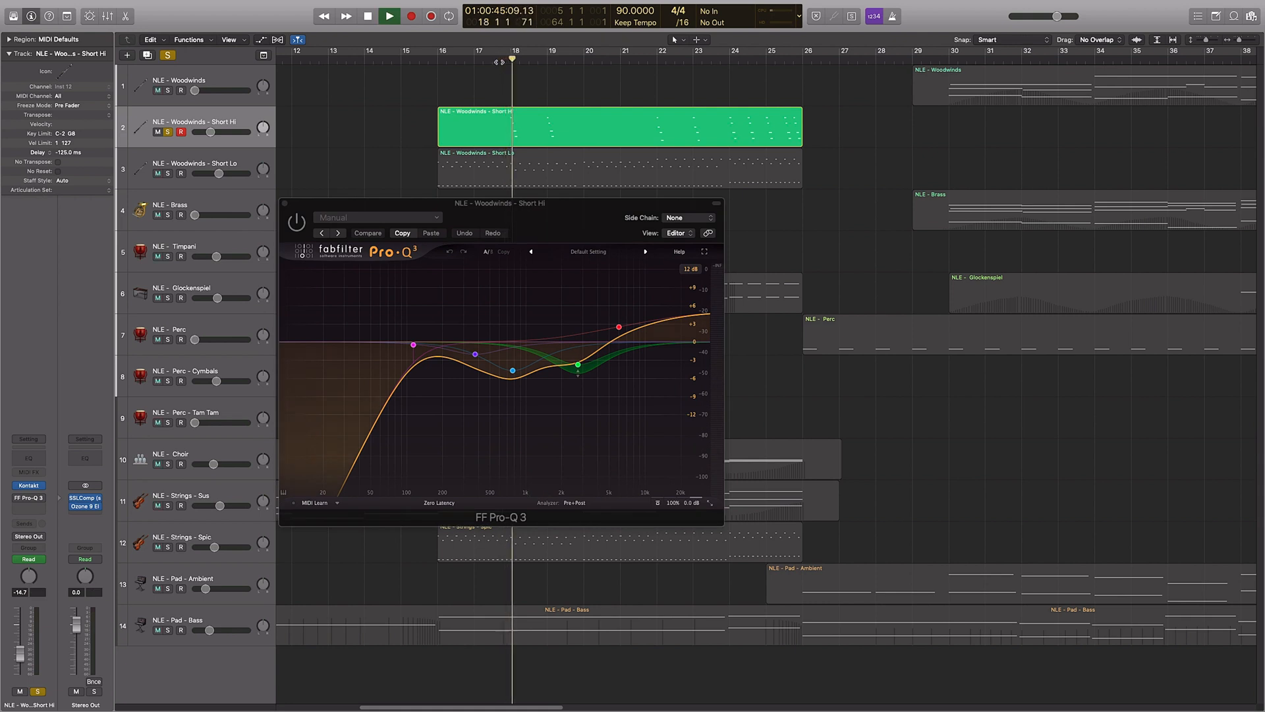
pyautogui.press('space')
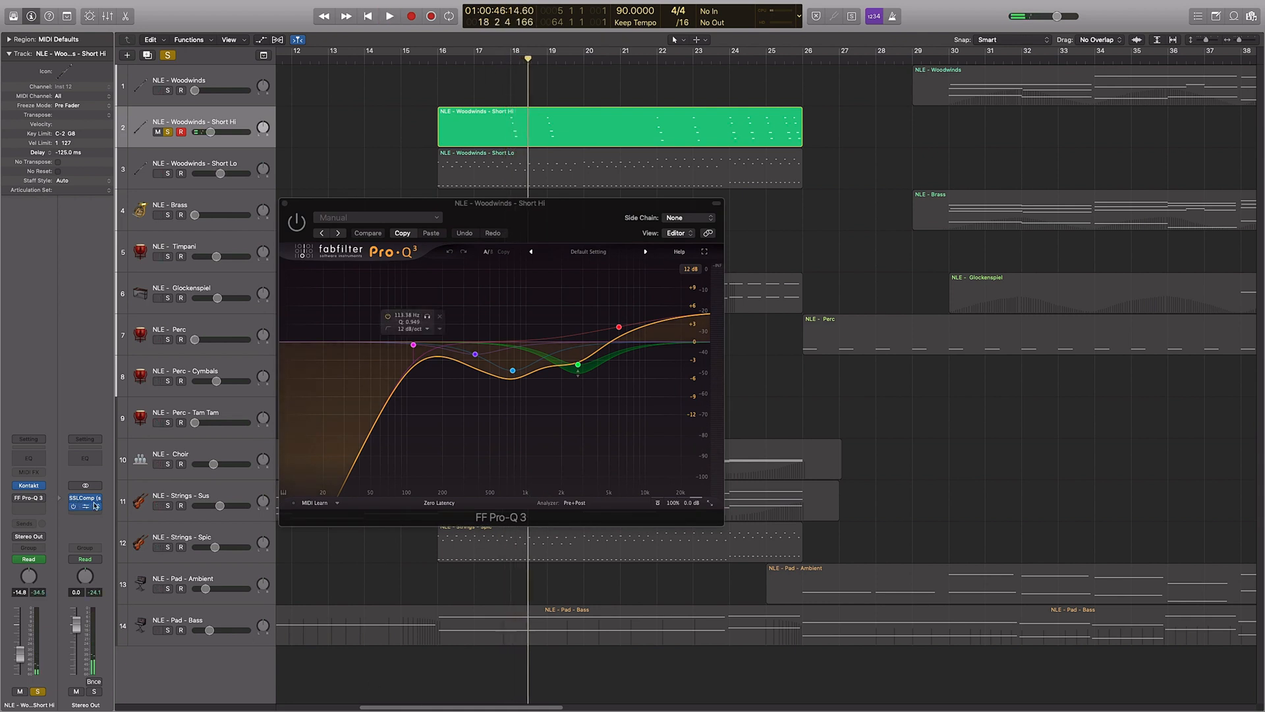
pyautogui.click(285, 204)
pyautogui.press('s')
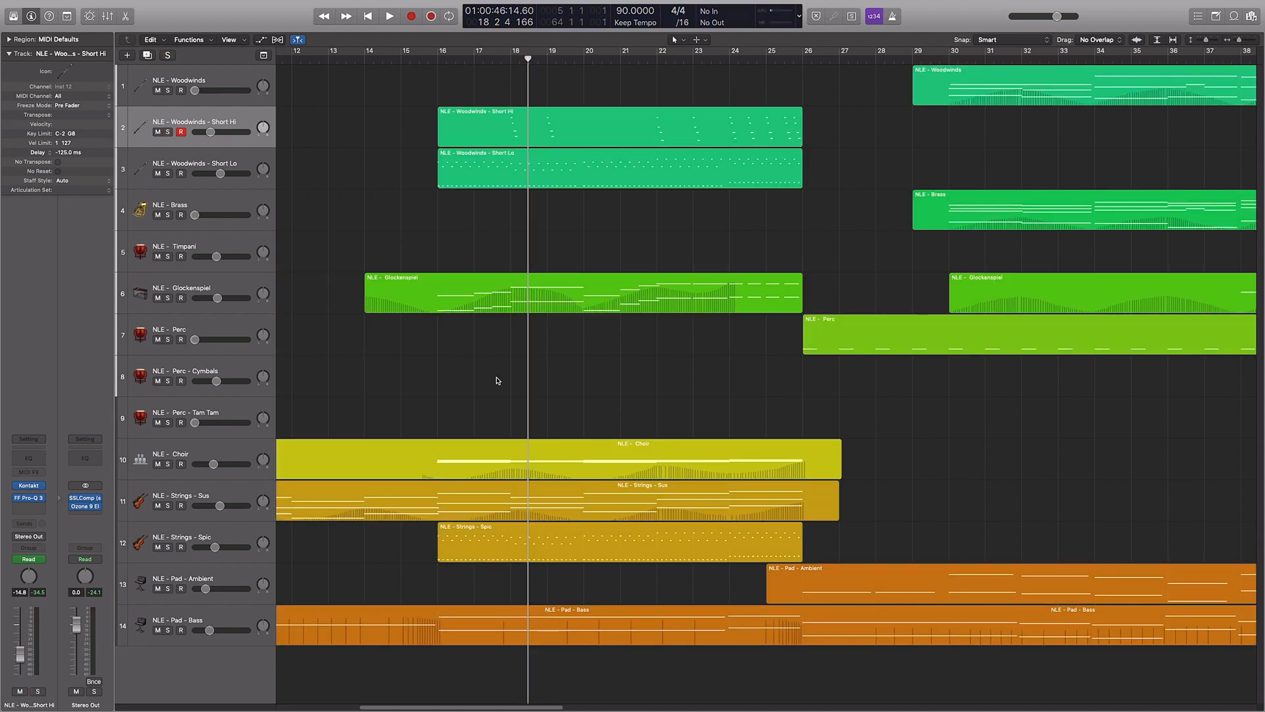
# - Place the playhead at bar 46, open FF Pro-Q 3 on NLE - Strings - Sus clear of its region, and solo the track
pyautogui.hscroll(20, 497, 380)
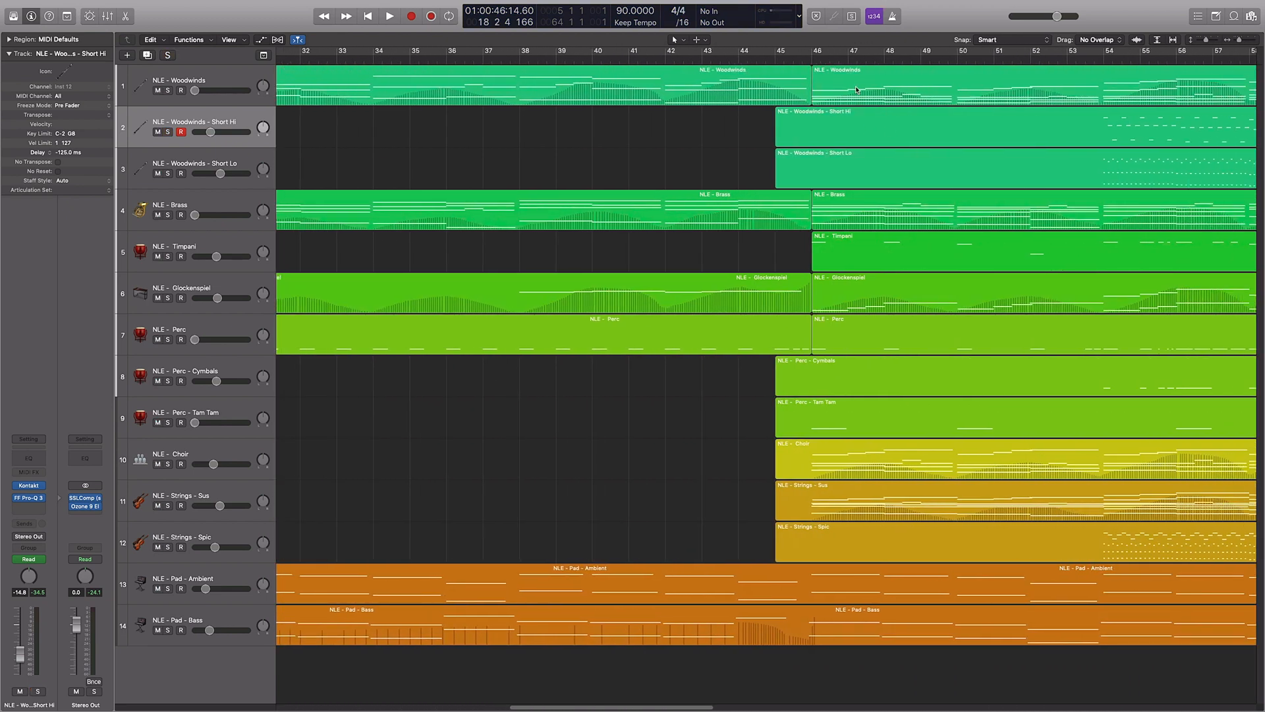
pyautogui.click(803, 58)
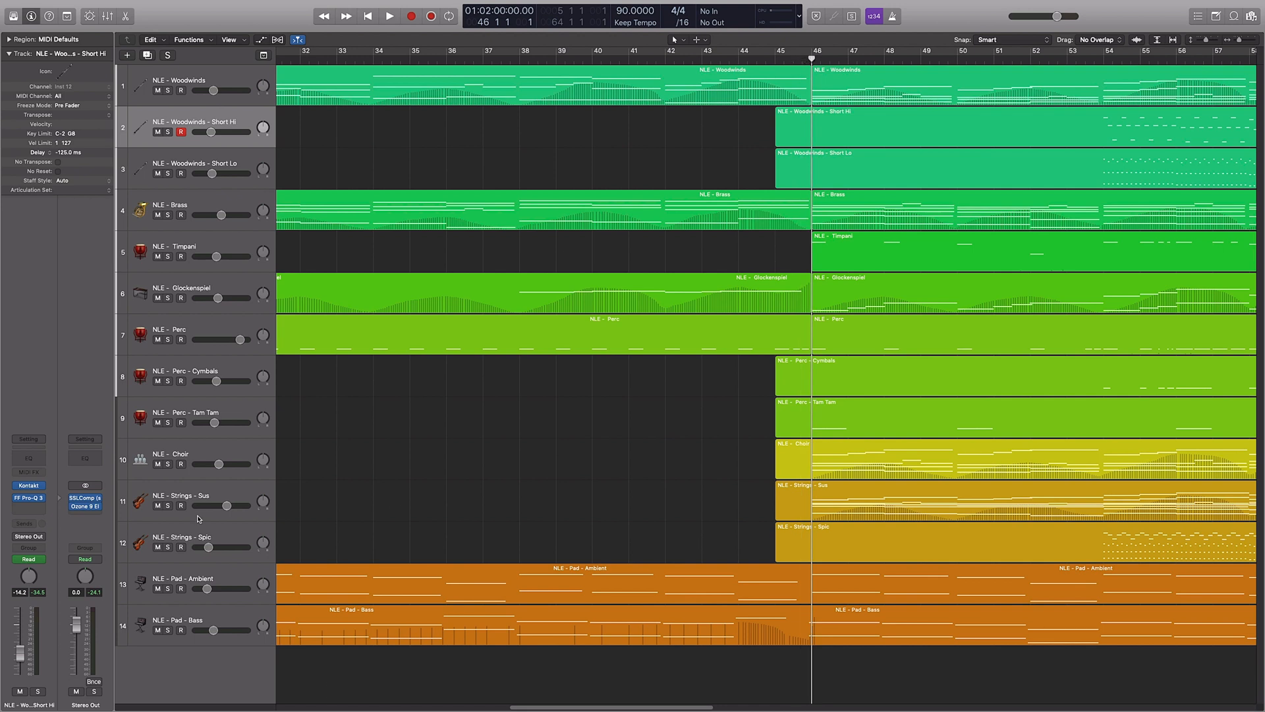
pyautogui.click(211, 495)
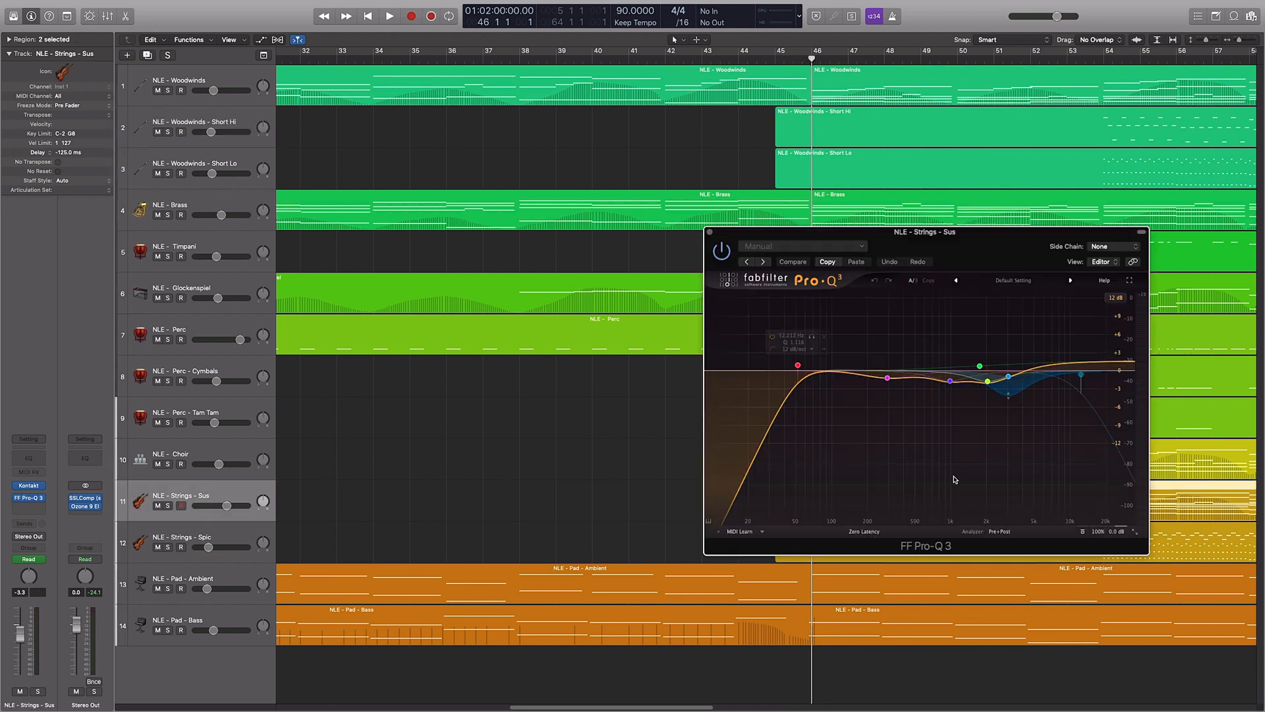
pyautogui.moveTo(927, 226); pyautogui.dragTo(497, 222)
pyautogui.press('s')
# - Play the soloed NLE - Strings - Sus track from about bar 46 while watching the EQ spectrum
pyautogui.press('space')
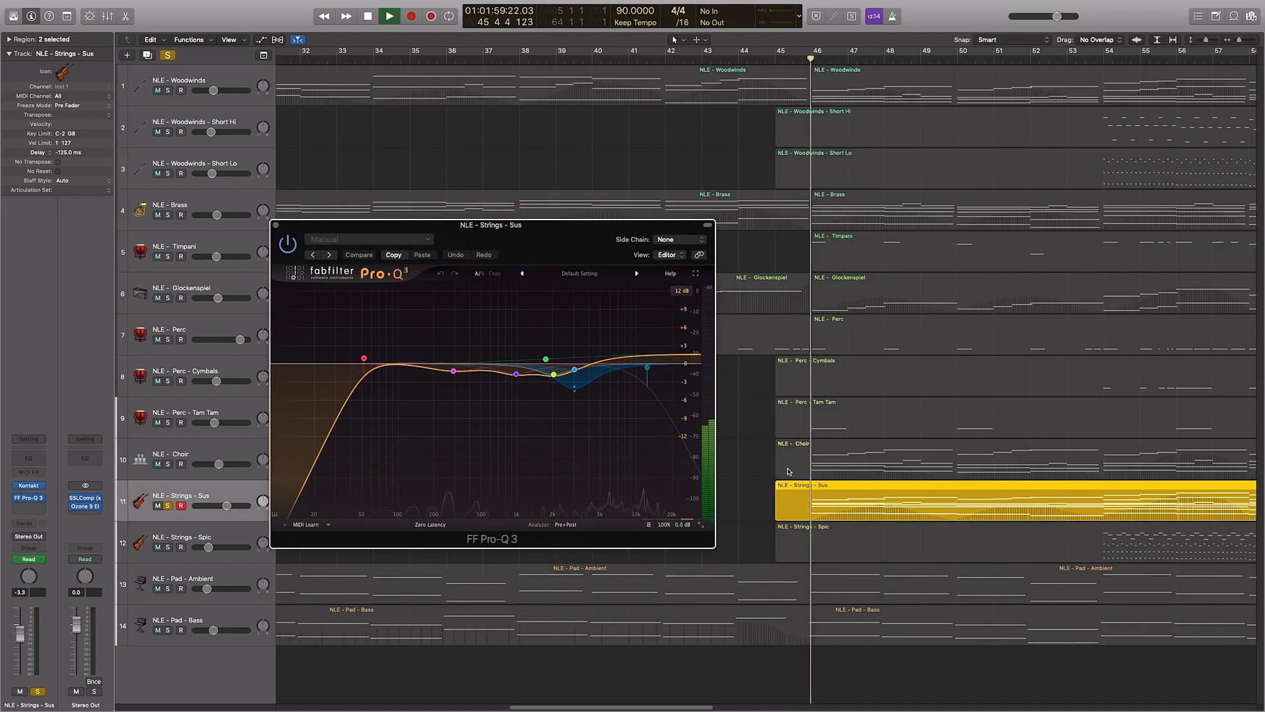
pyautogui.press('super+Left')
pyautogui.press('super+Left')
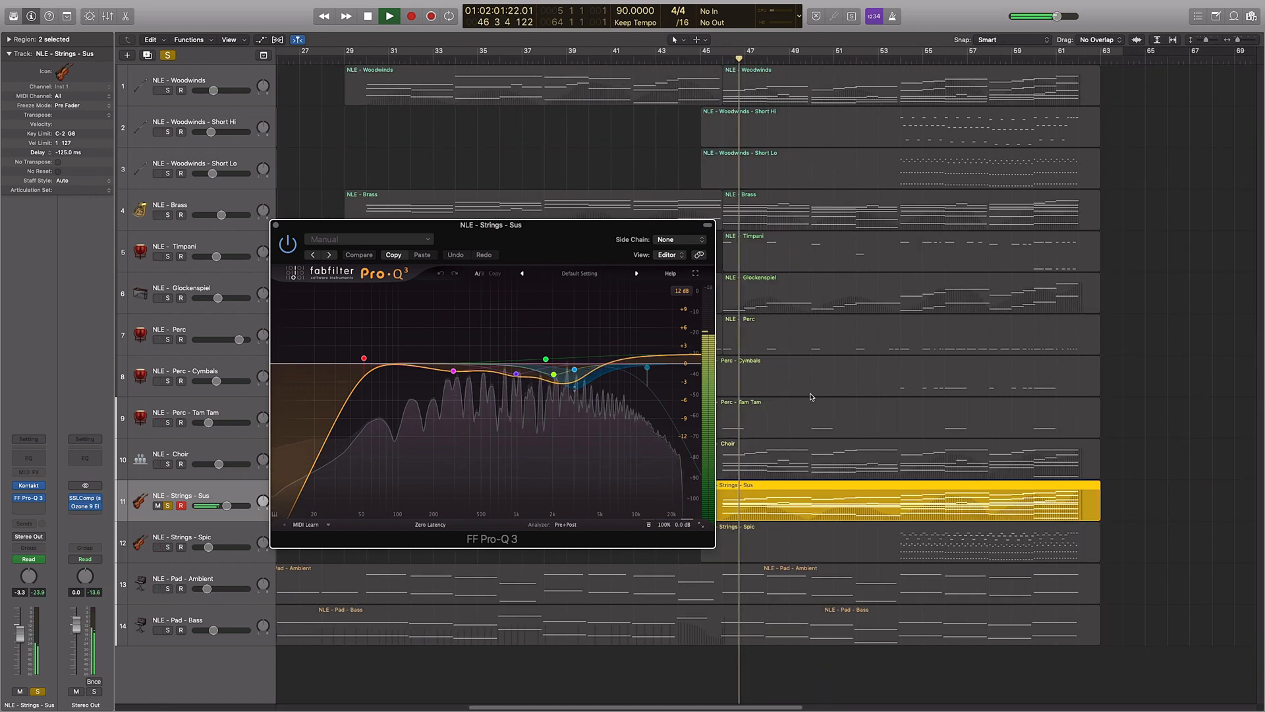
pyautogui.press('super+Right')
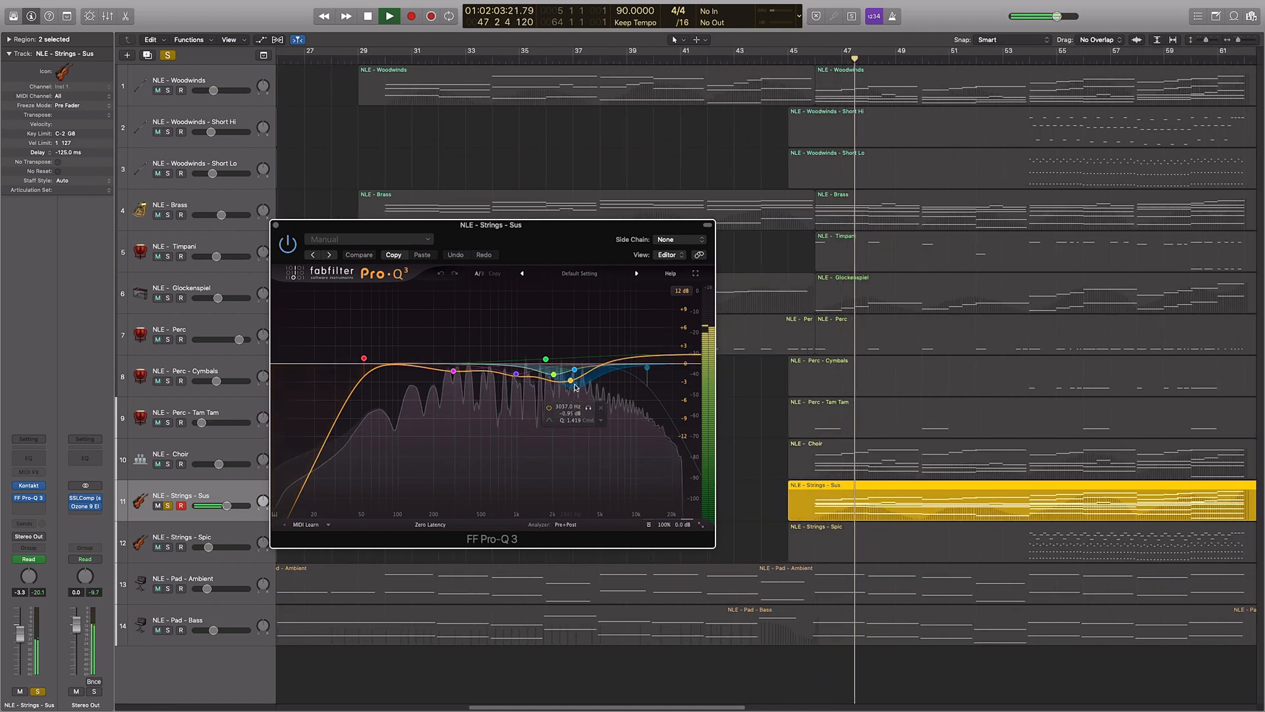
pyautogui.press('space')
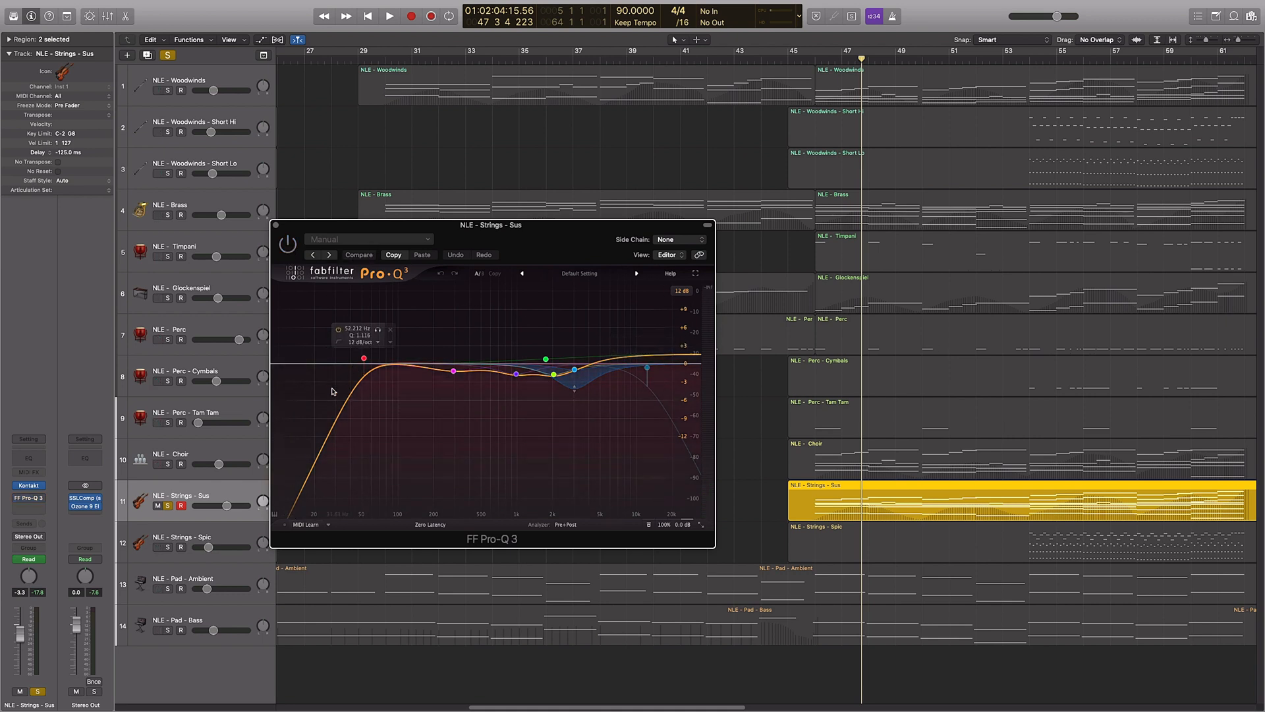
# - Play NLE - Strings - Sus from bar 45 with the EQ bypassed, re-enable it during playback, then close it and unsolo the track
pyautogui.click(801, 59)
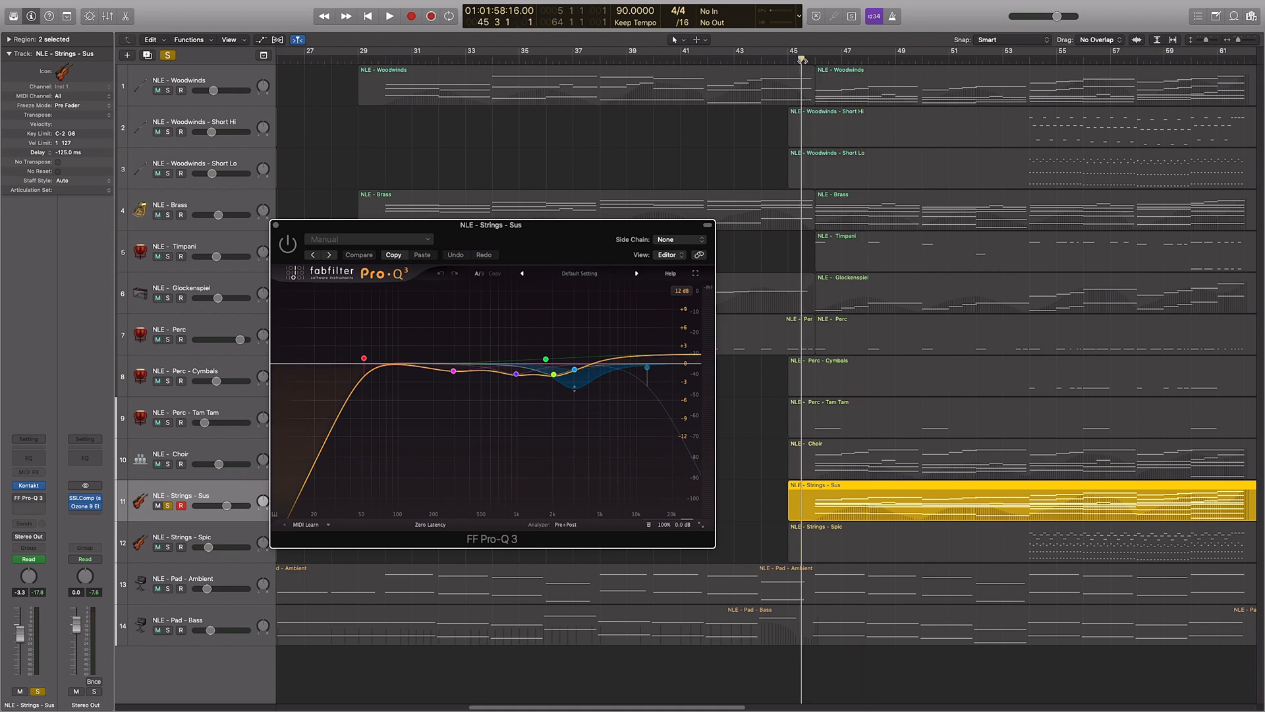
pyautogui.press('space')
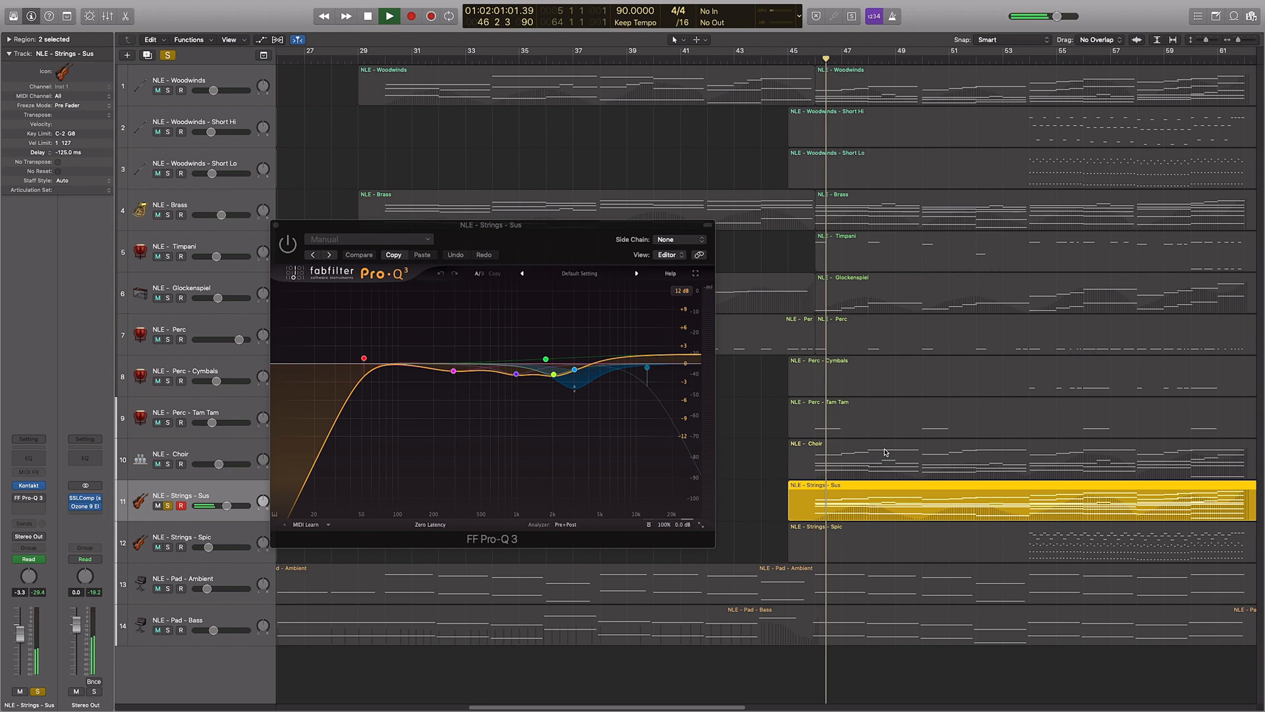
pyautogui.click(290, 246)
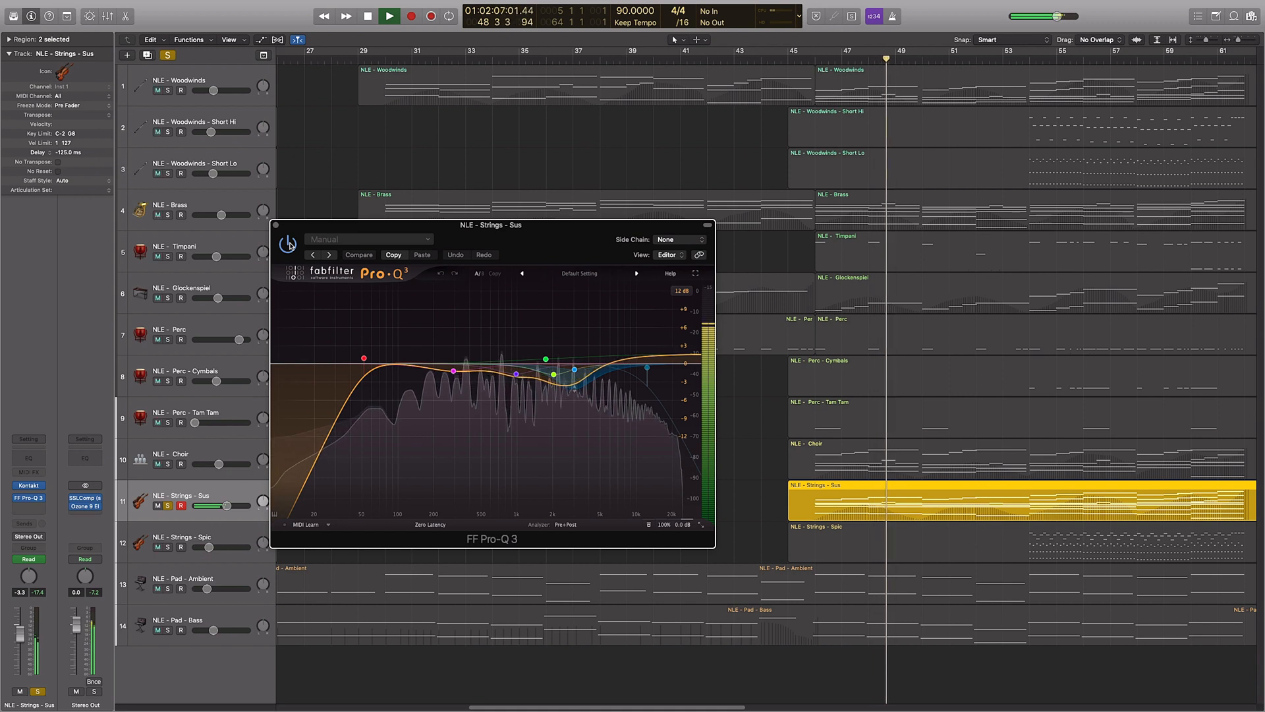
pyautogui.press('space')
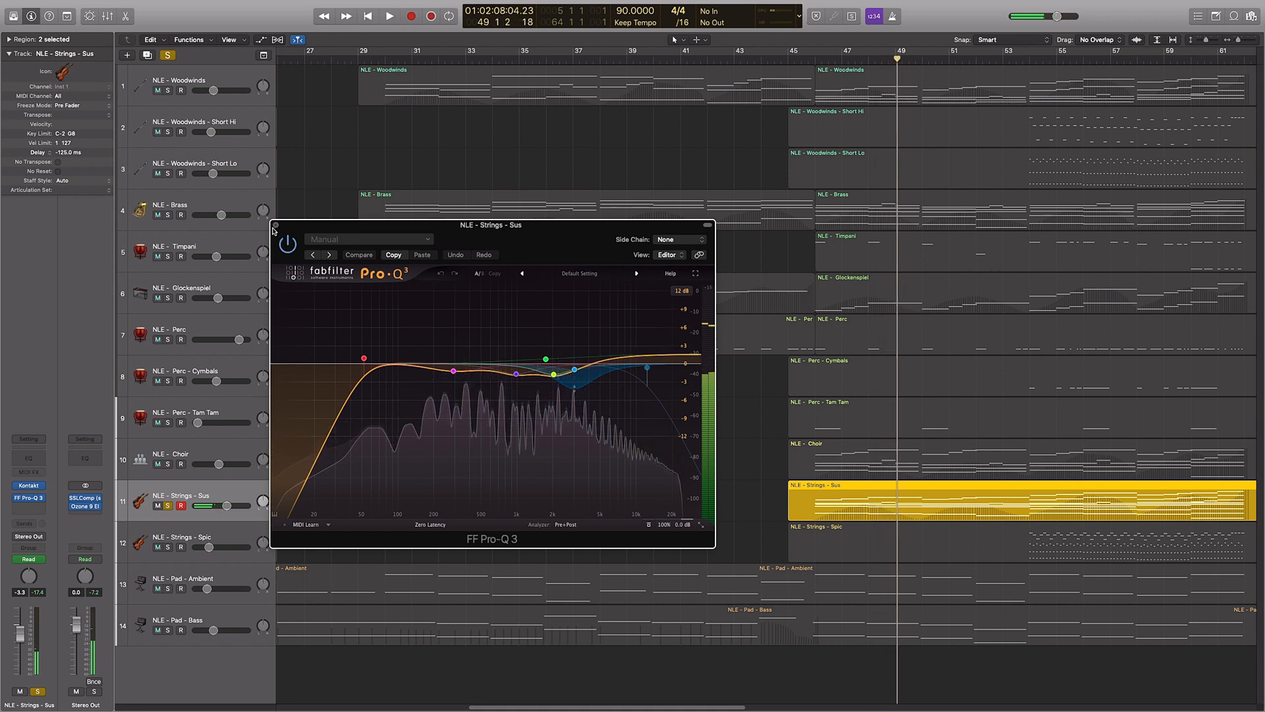
pyautogui.click(276, 225)
pyautogui.press('s')
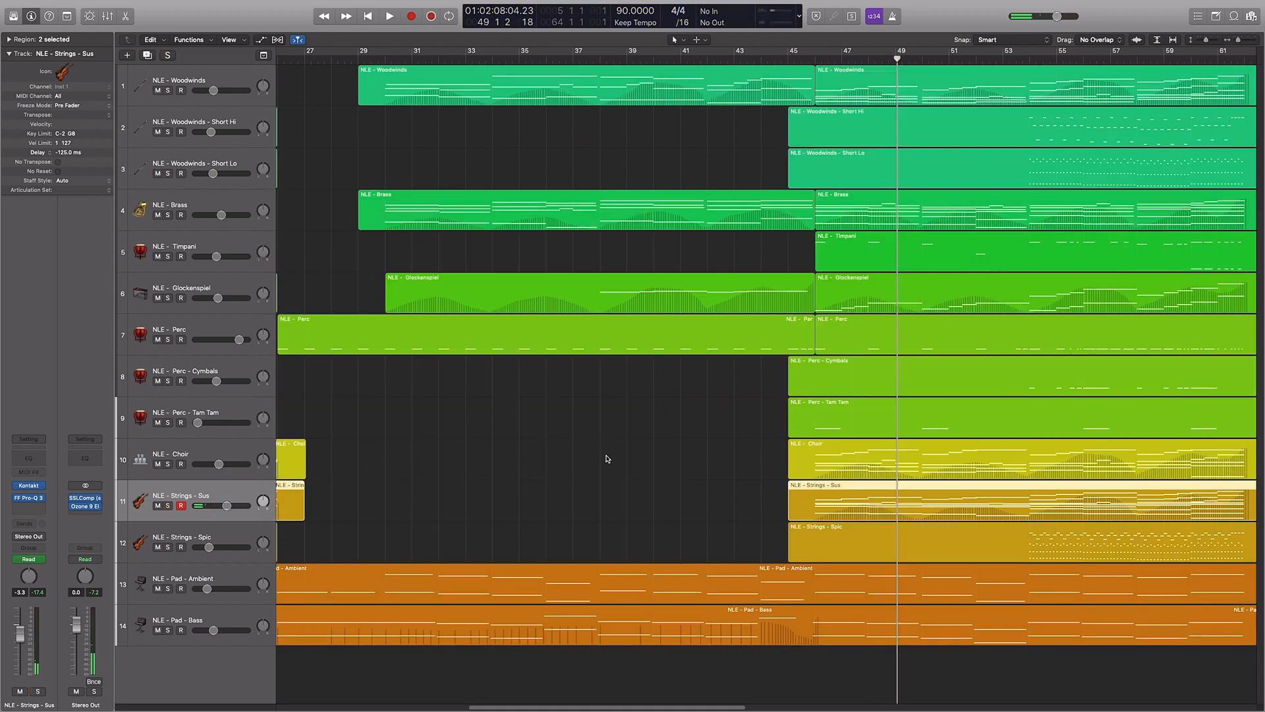
# - Go through the tracks from NLE - Choir up to NLE - Glockenspiel and examine the Glockenspiel's FF Pro-Q 3 curve
pyautogui.click(197, 455)
pyautogui.click(213, 411)
pyautogui.click(232, 368)
pyautogui.click(237, 327)
pyautogui.click(226, 282)
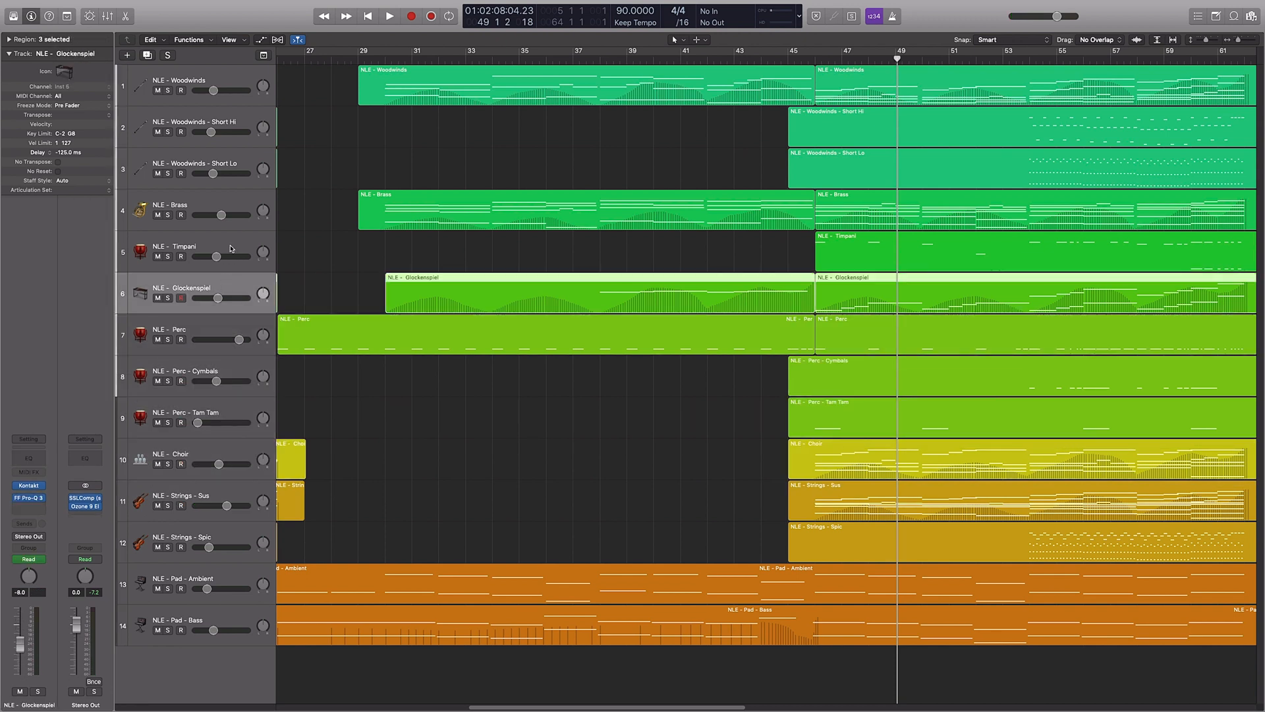
pyautogui.click(30, 499)
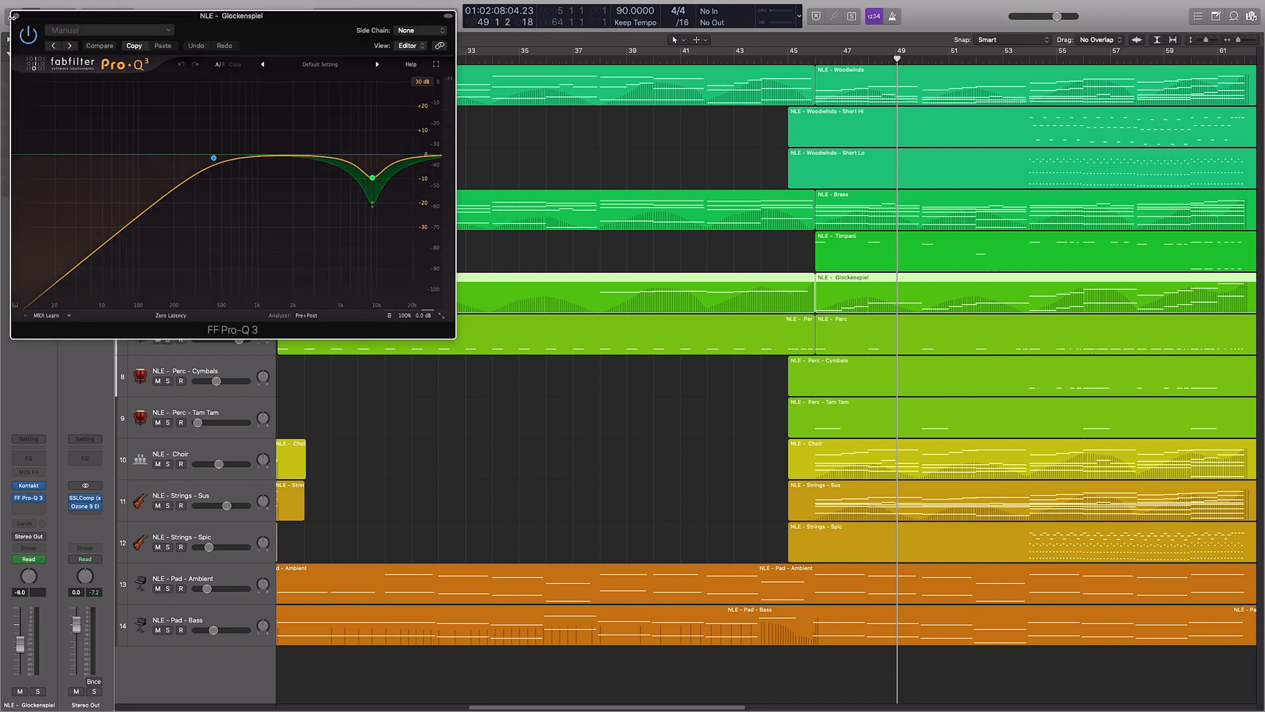
pyautogui.click(16, 15)
# - Examine the Channel EQ settings on the NLE - Timpani track, then close the EQ
pyautogui.click(202, 250)
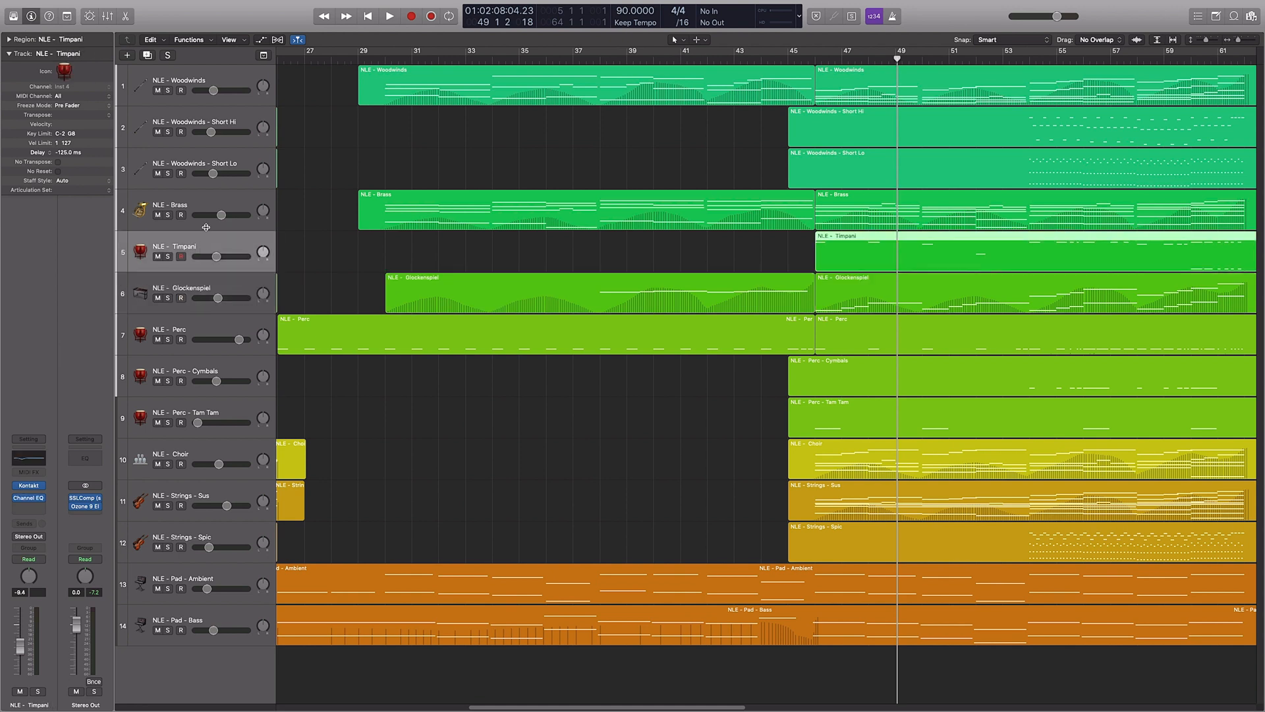
pyautogui.click(29, 500)
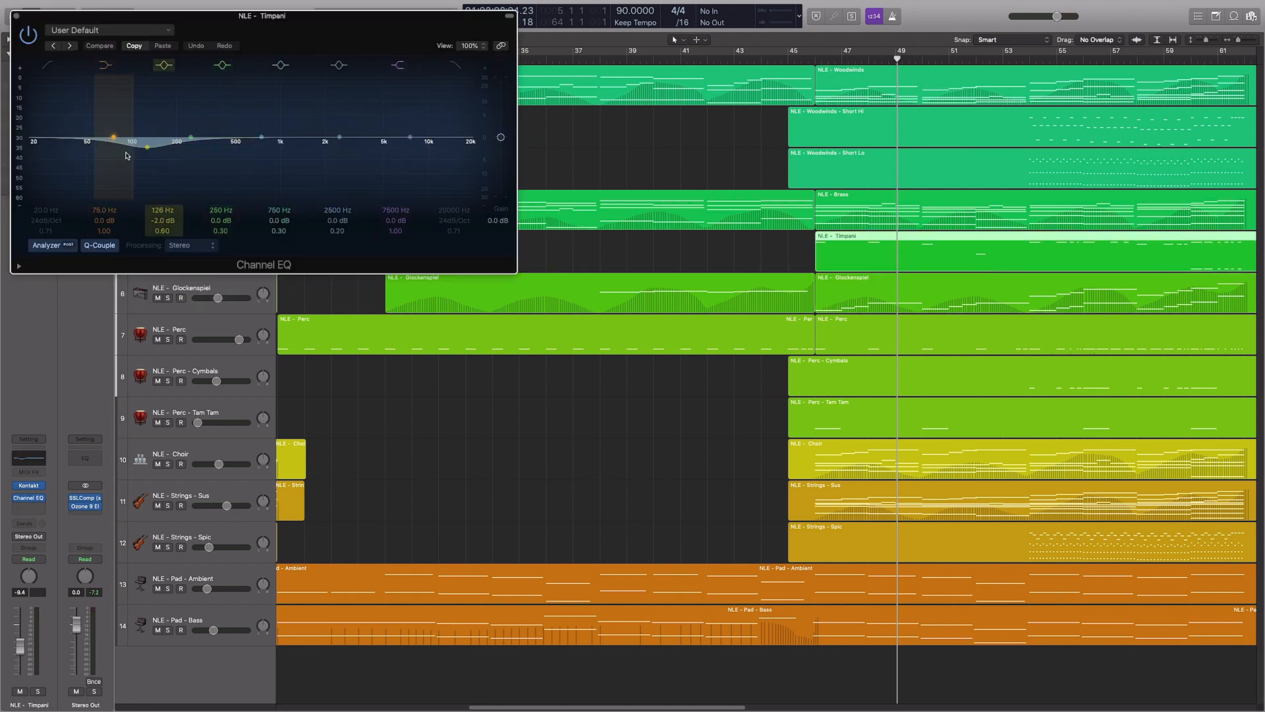
pyautogui.click(17, 15)
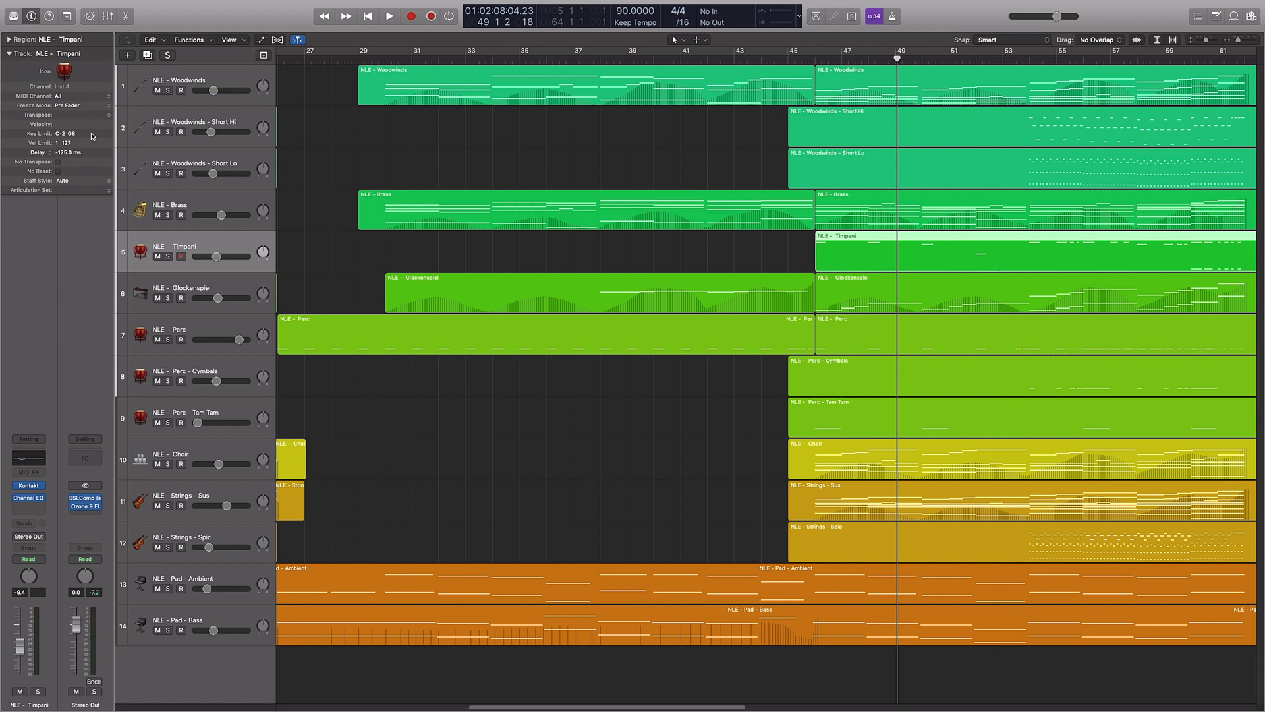
# - Open both Channel EQs and FF Pro-Q 3 on NLE - Brass and arrange their windows without overlap
pyautogui.click(217, 208)
pyautogui.click(29, 491)
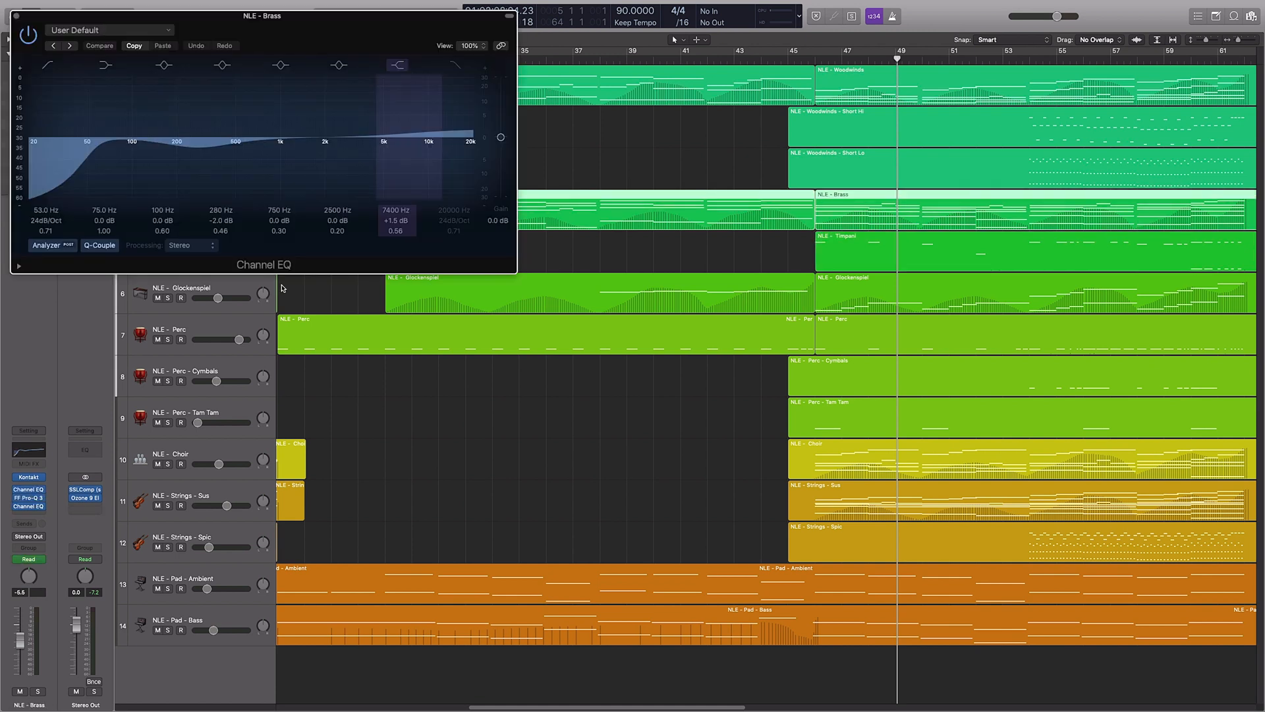
pyautogui.click(31, 500)
pyautogui.moveTo(279, 46); pyautogui.dragTo(798, 42)
pyautogui.click(29, 506)
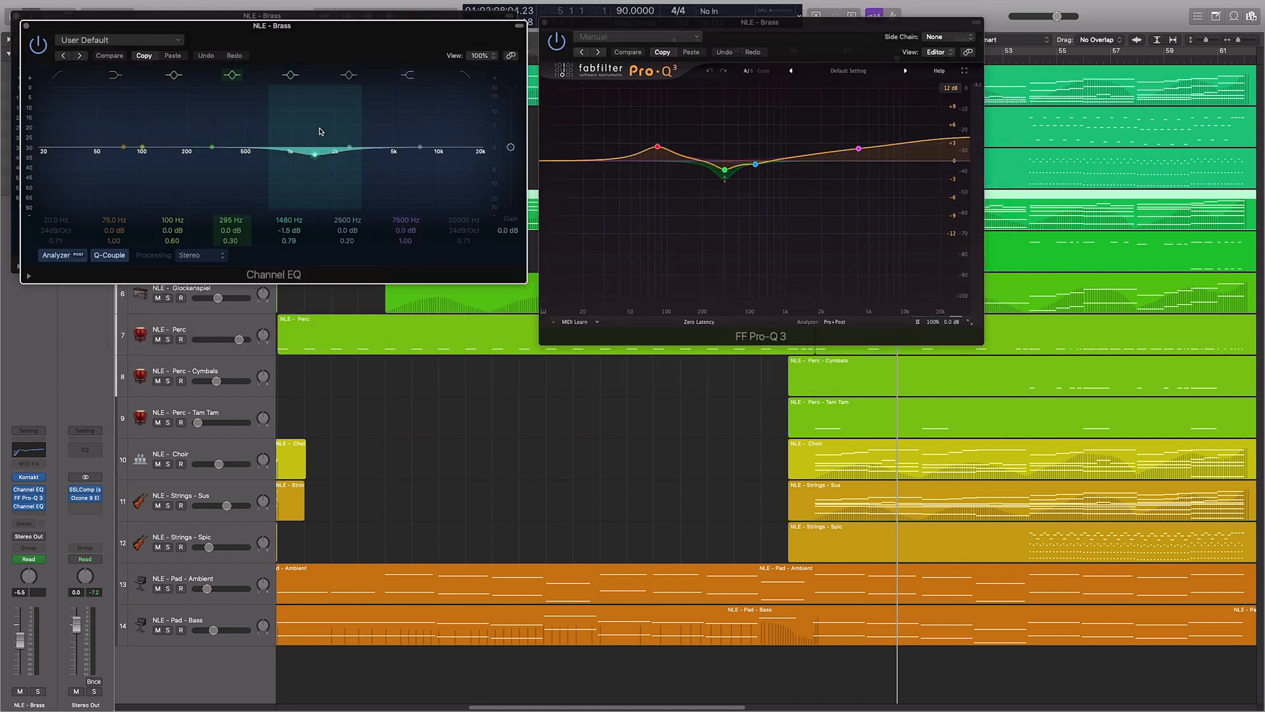
pyautogui.moveTo(260, 40); pyautogui.dragTo(892, 408)
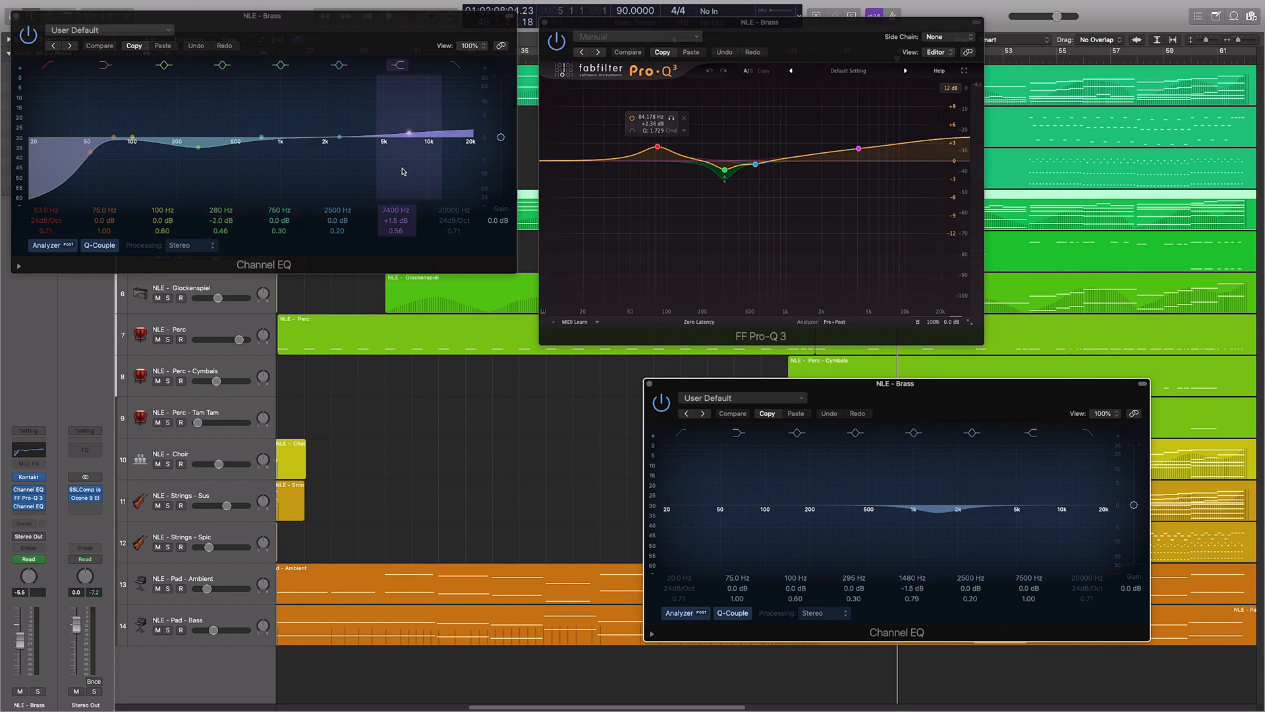
# - Examine the FF Pro-Q 3 bands and second Channel EQ on NLE - Brass, then close all three EQ windows
pyautogui.moveTo(675, 138)
pyautogui.moveTo(735, 175)
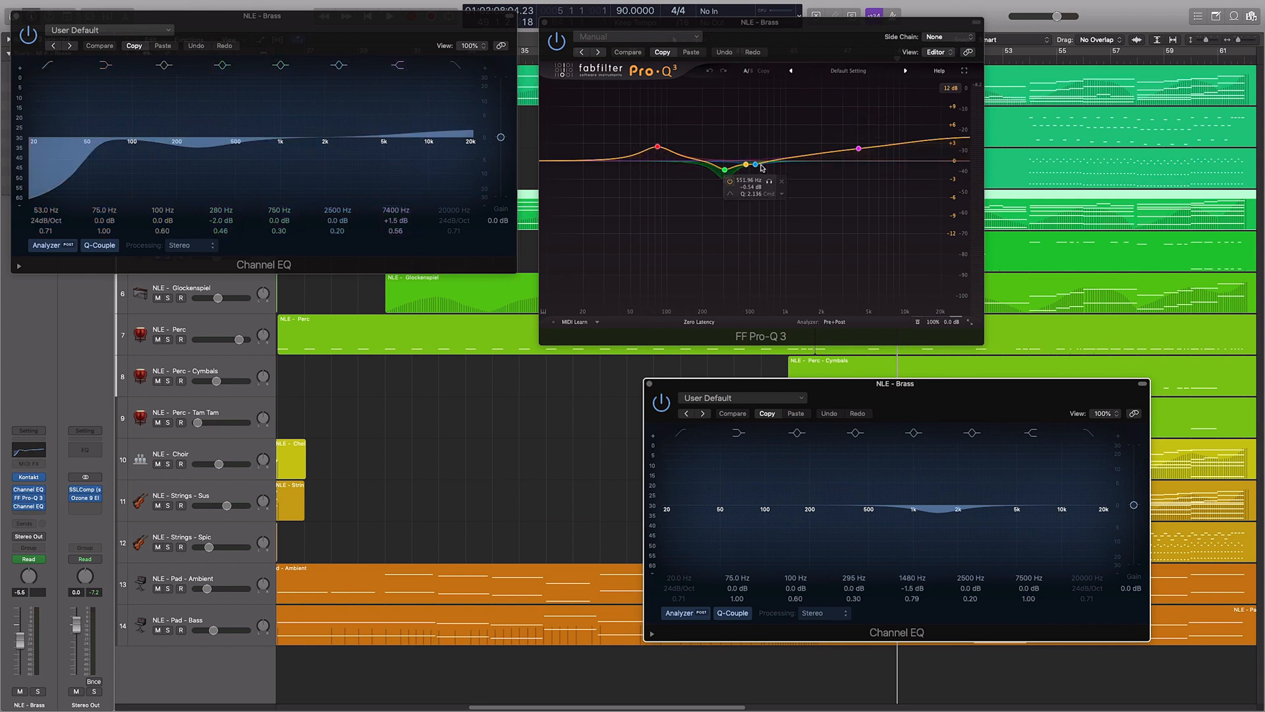
pyautogui.moveTo(850, 160)
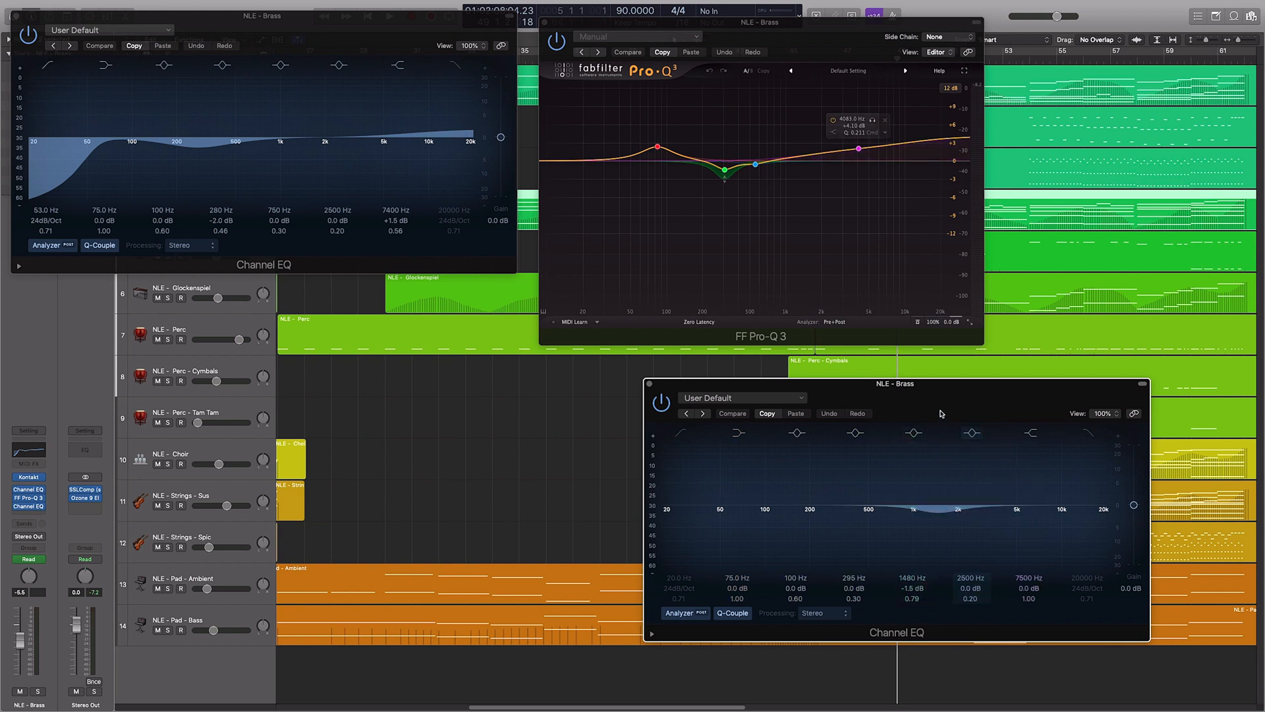
pyautogui.moveTo(913, 403); pyautogui.dragTo(871, 349)
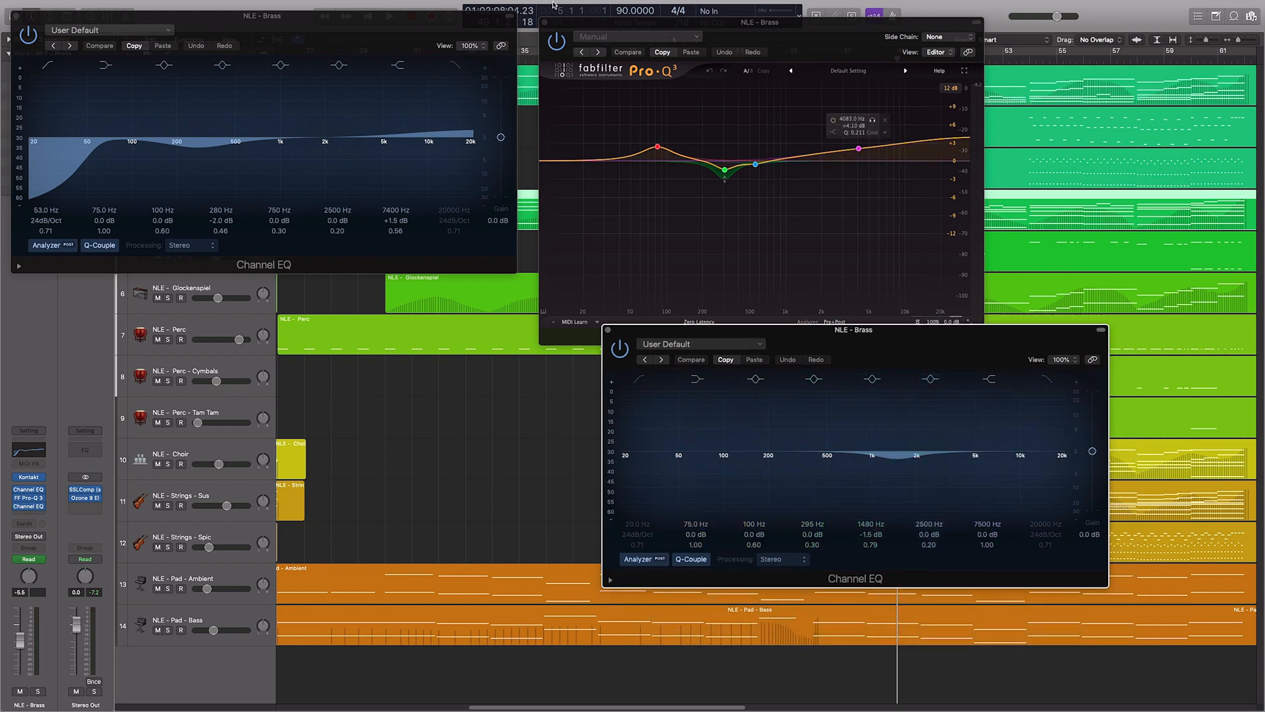
pyautogui.click(609, 329)
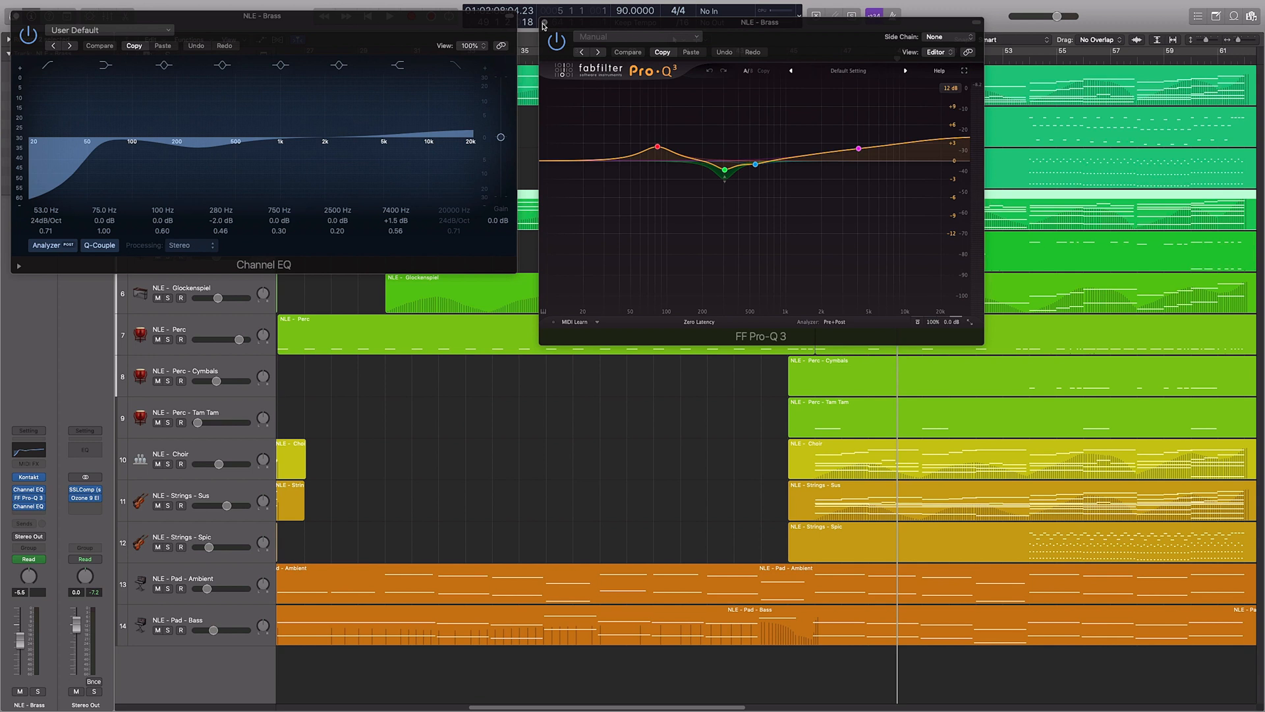
pyautogui.click(545, 24)
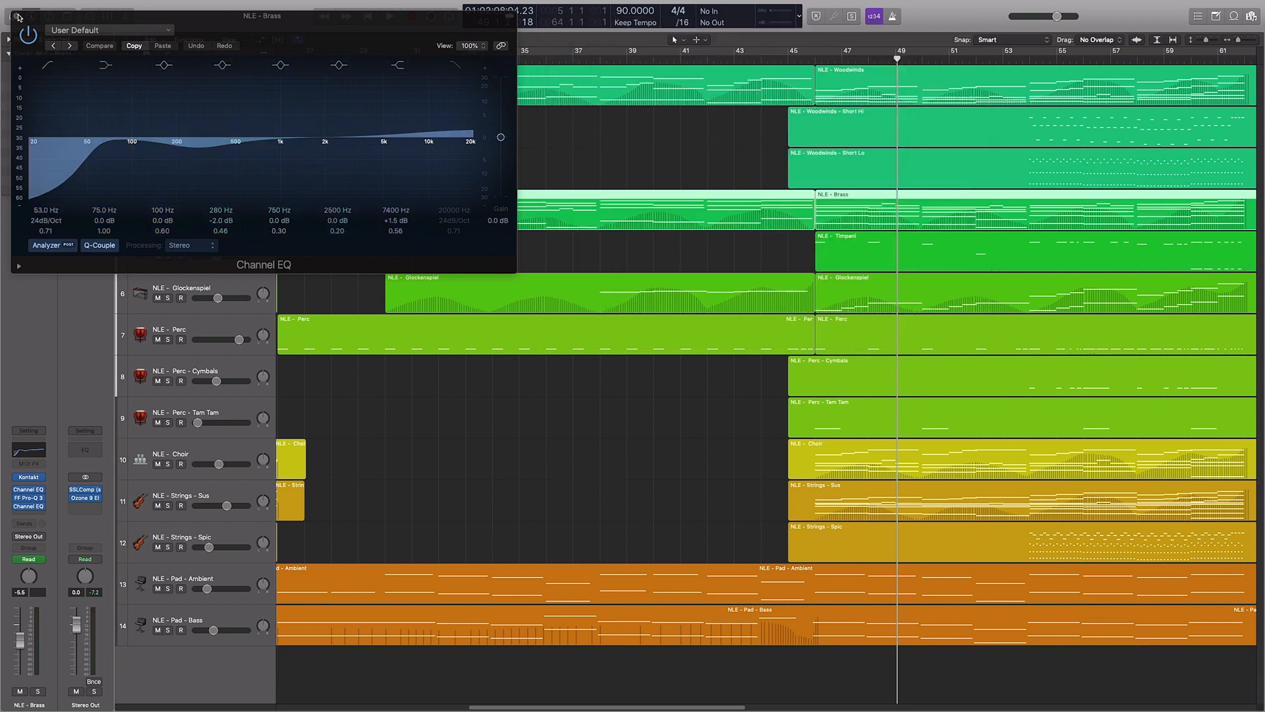
pyautogui.click(18, 16)
# - Compare the FF Pro-Q 3 and Channel EQ curves on NLE - Woodwinds - Short Lo side by side, then close both windows
pyautogui.click(188, 170)
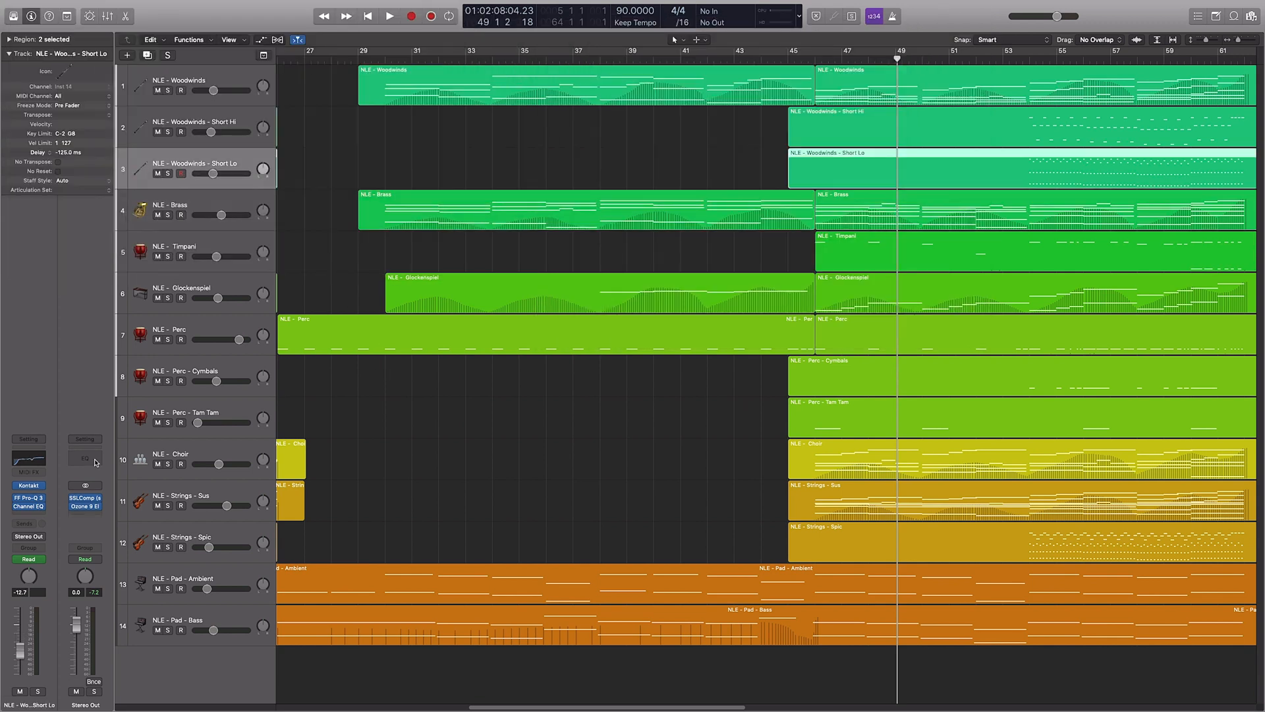
pyautogui.click(29, 499)
pyautogui.click(29, 507)
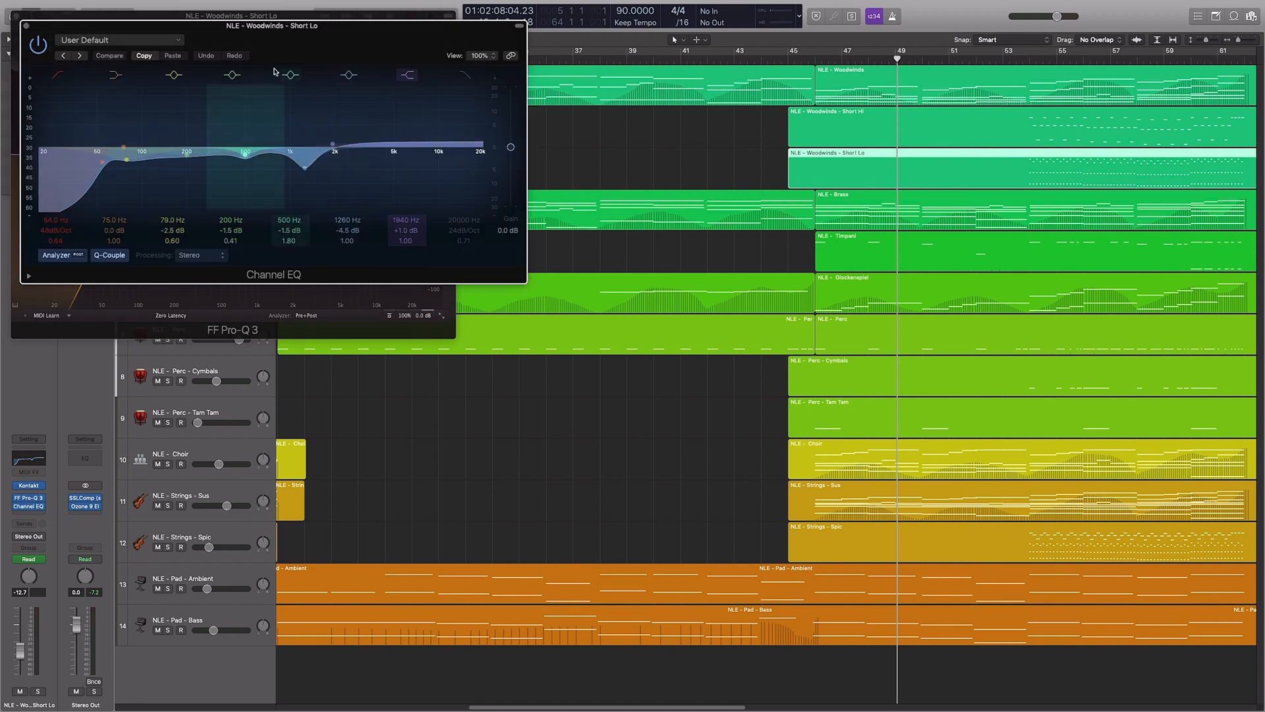
pyautogui.moveTo(265, 45); pyautogui.dragTo(810, 84)
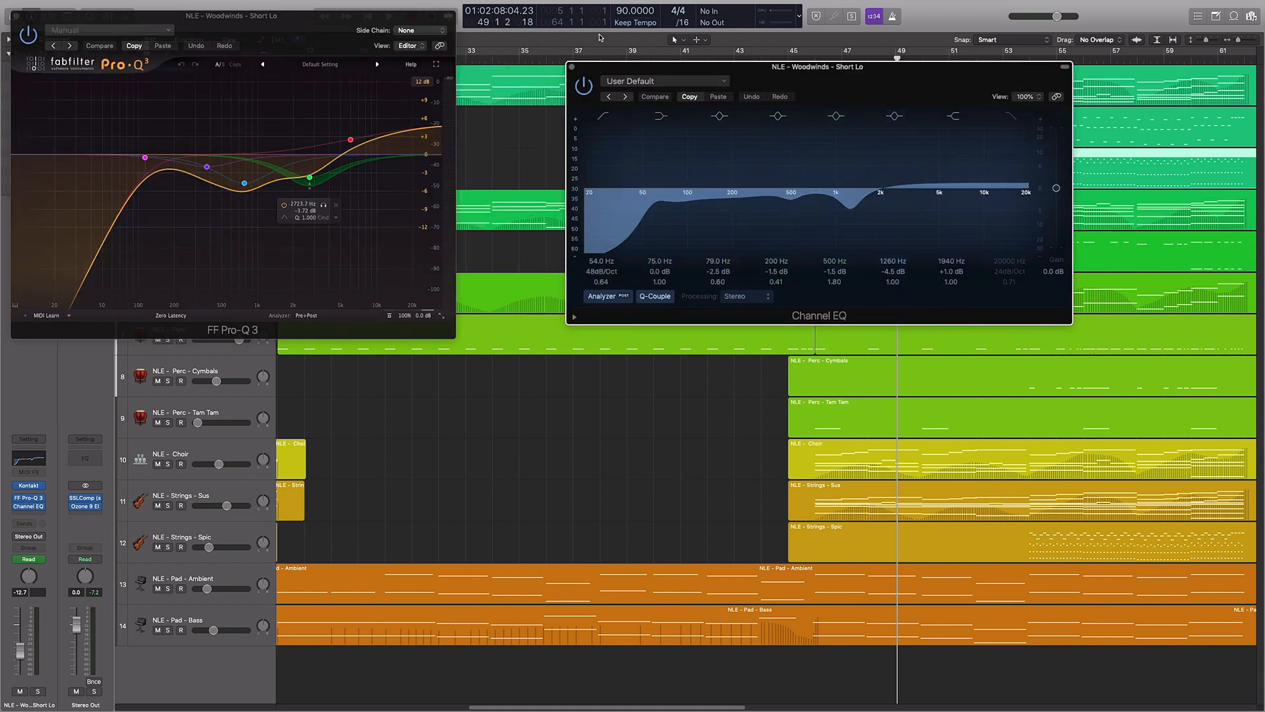
pyautogui.click(571, 67)
pyautogui.click(17, 15)
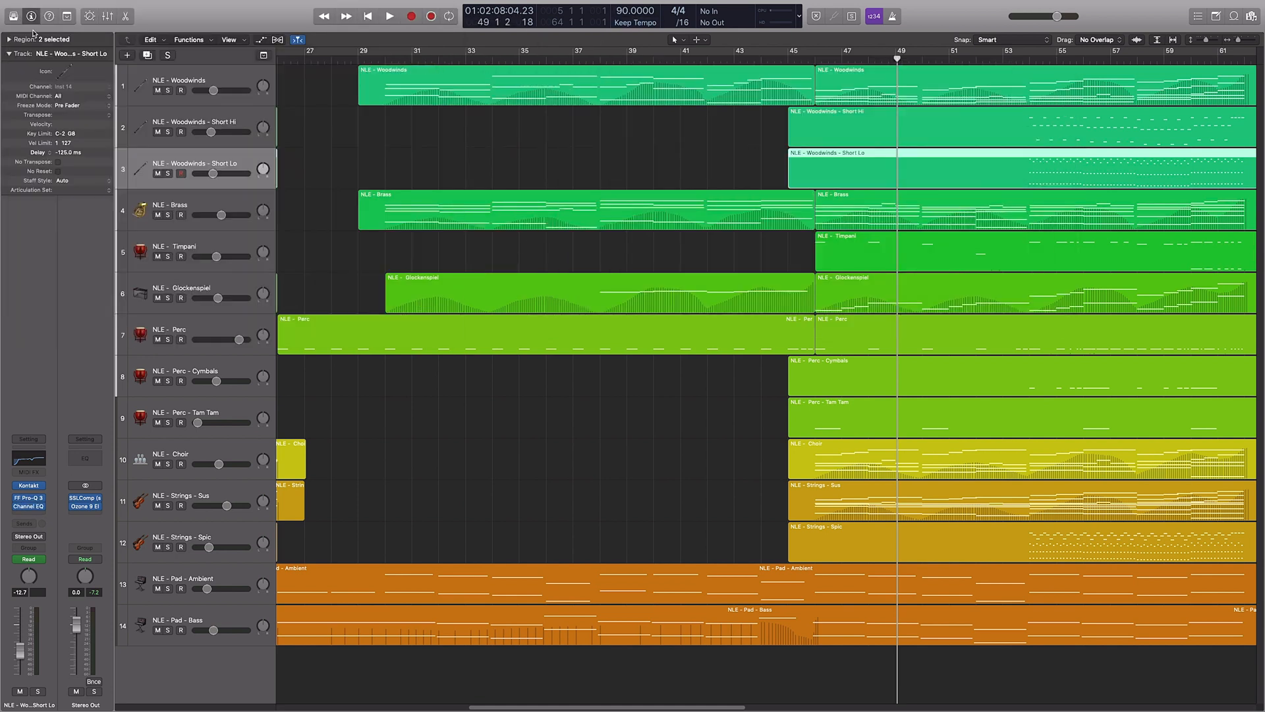
# - Solo NLE - Woodwinds - Short Lo and play it briefly from bar 54 with its EQs active
pyautogui.click(744, 188)
pyautogui.hscroll(5, 752, 189)
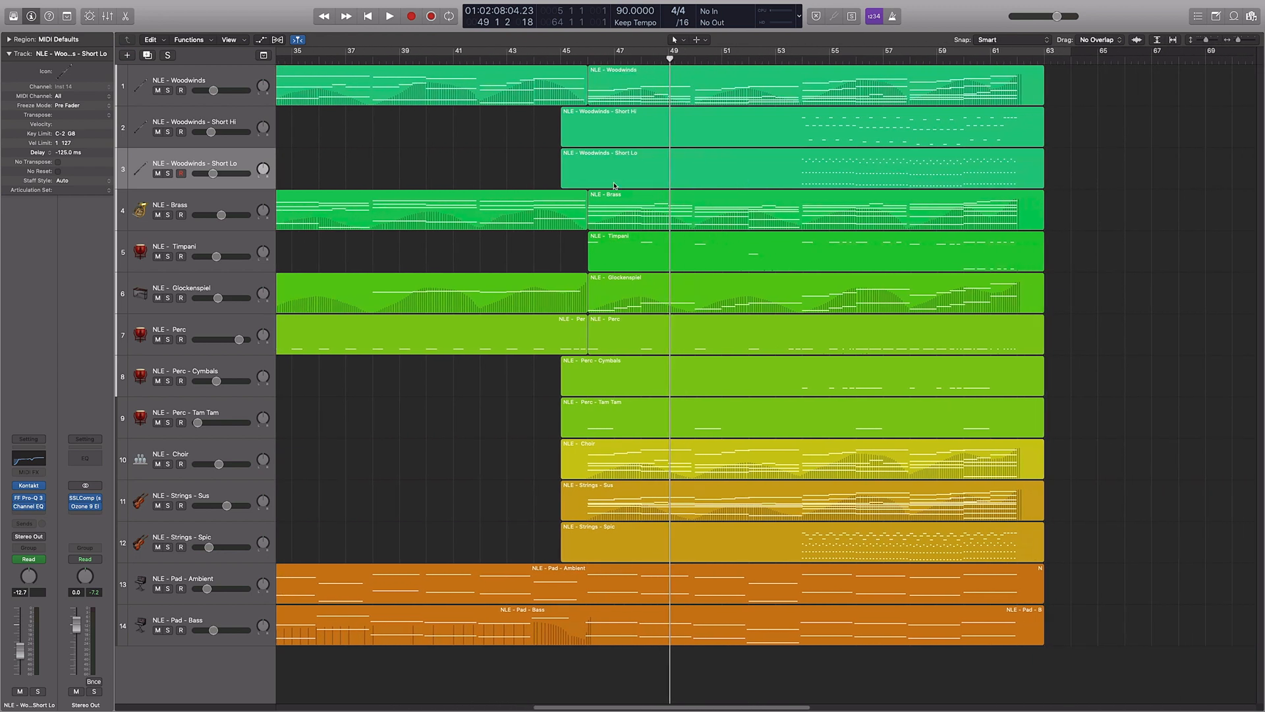
pyautogui.press('s')
pyautogui.click(802, 61)
pyautogui.press('space')
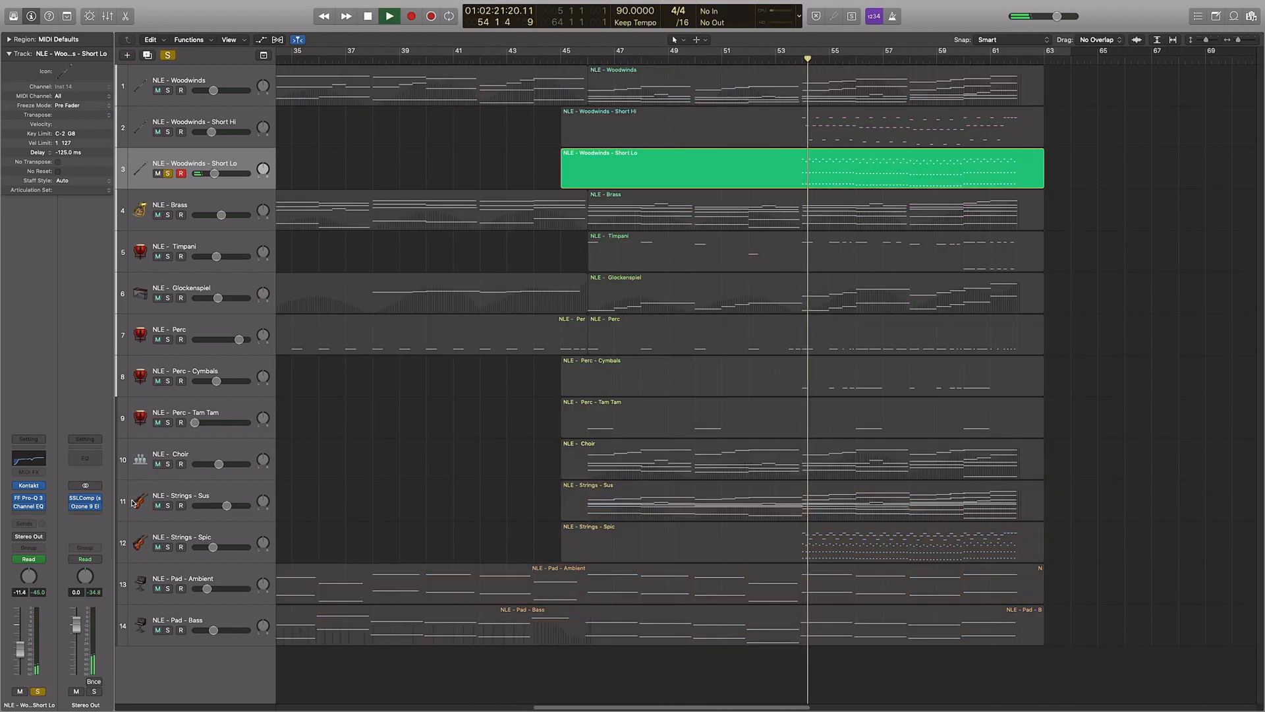
pyautogui.press('space')
# - Bypass Channel EQ and FF Pro-Q 3 on NLE - Woodwinds - Short Lo and play the soloed track without EQ
pyautogui.click(17, 506)
pyautogui.click(18, 498)
pyautogui.press('space')
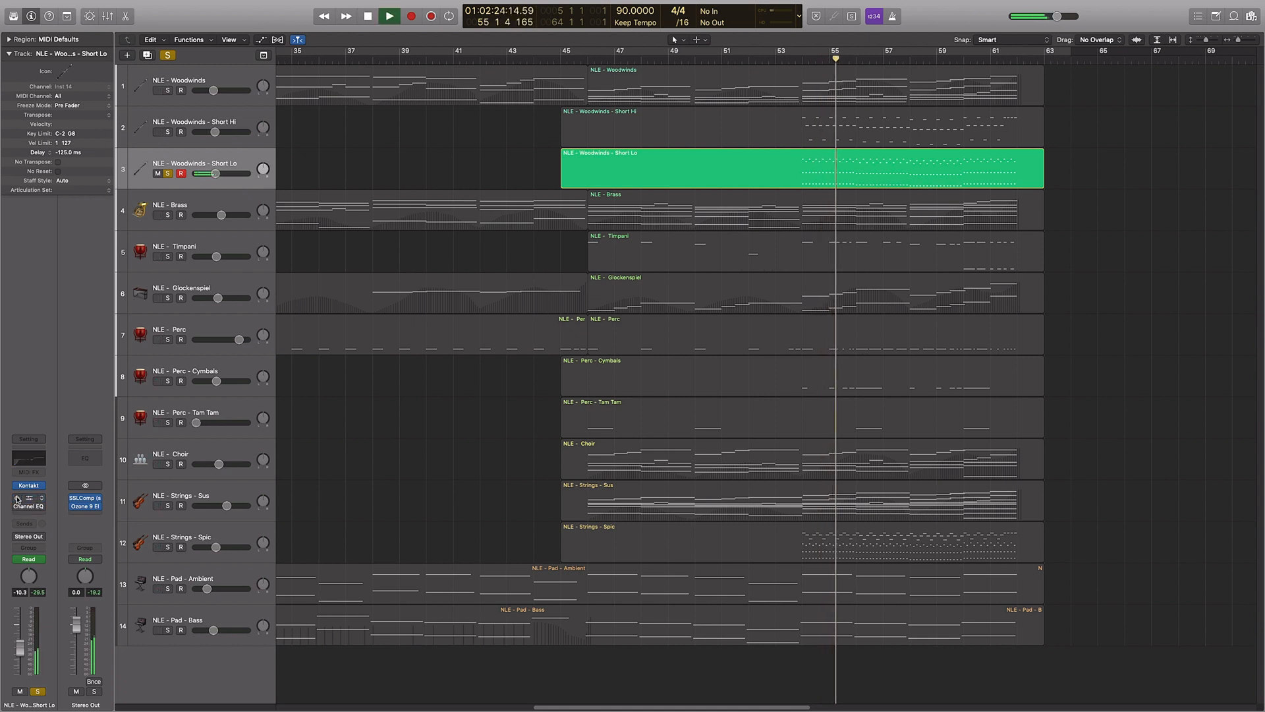
# - Re-enable FF Pro-Q 3 and Channel EQ on NLE - Woodwinds - Short Lo, replay it with the EQs active, and unsolo the track
pyautogui.press('space')
pyautogui.click(17, 499)
pyautogui.click(18, 507)
pyautogui.press('space')
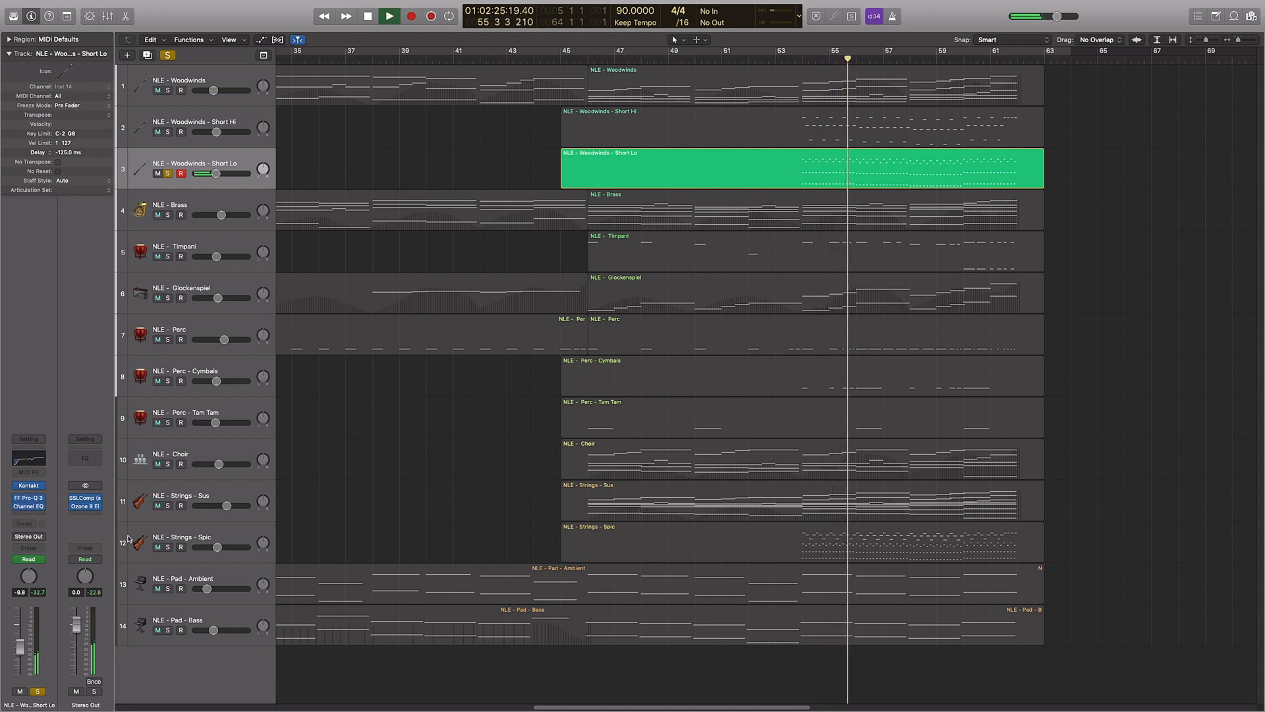
pyautogui.press('space')
pyautogui.click(169, 173)
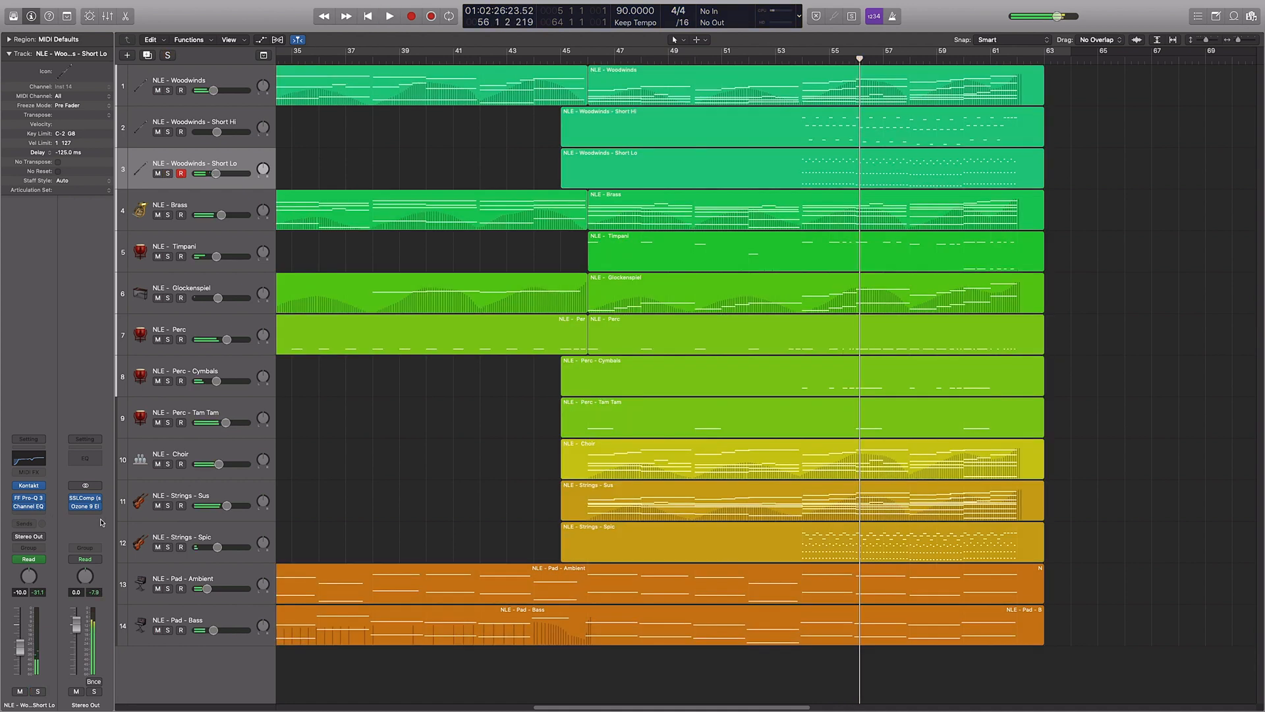
# - View the Kontakt instrument on NLE - Woodwinds - Short Lo, close it, and open the track's FF Pro-Q 3 curve
pyautogui.click(30, 486)
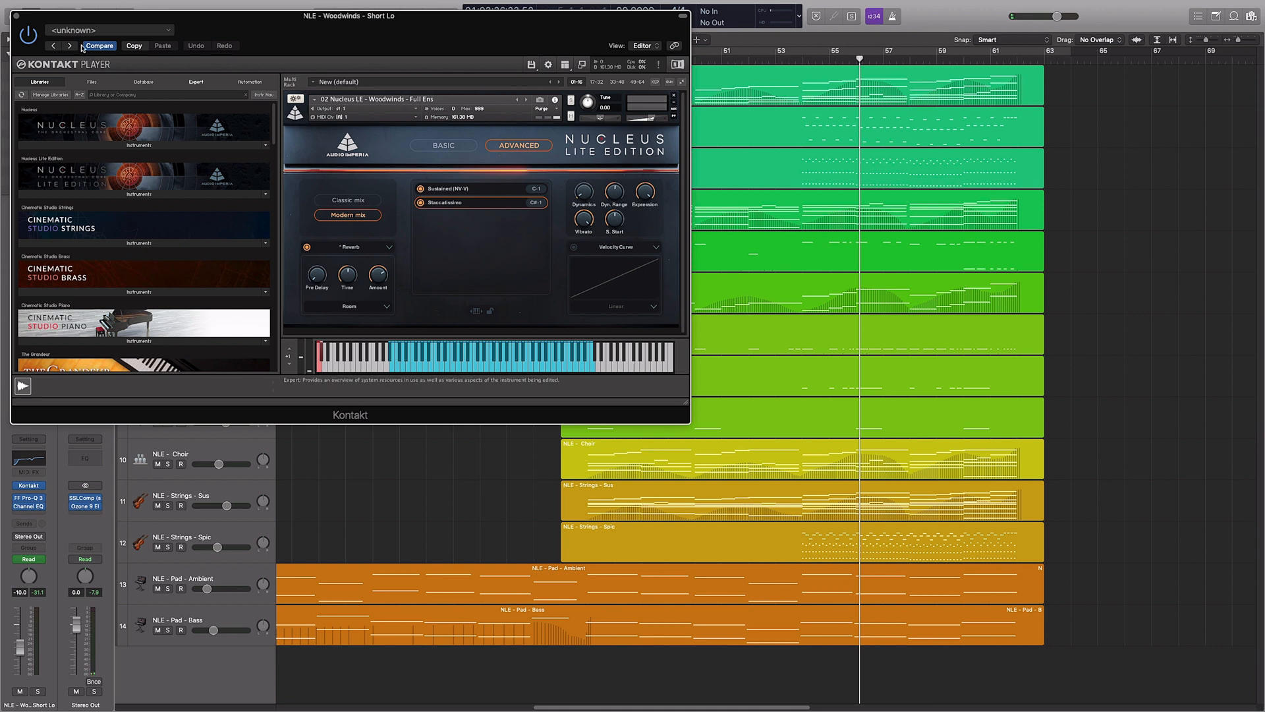
pyautogui.click(14, 16)
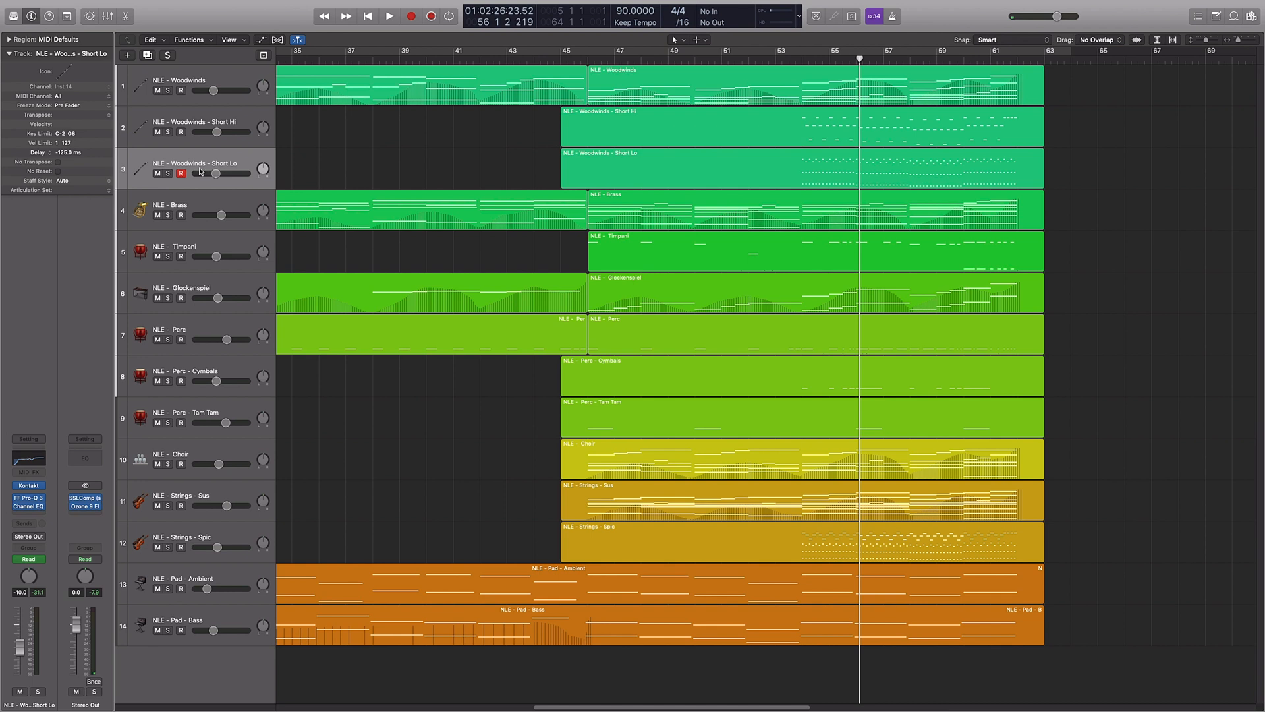
pyautogui.click(28, 499)
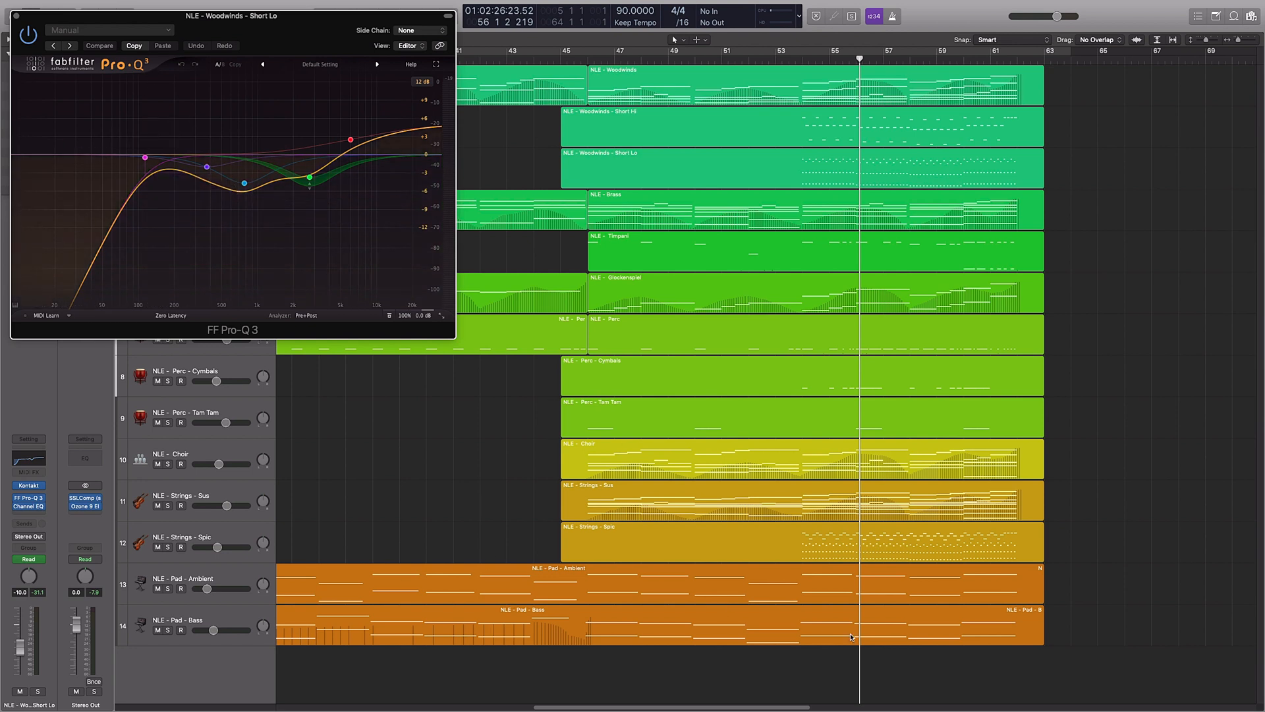
# - Inspect the Kontakt pad instrument and Channel EQ on NLE - Pad - Bass, then close all open plug-in windows
pyautogui.click(677, 634)
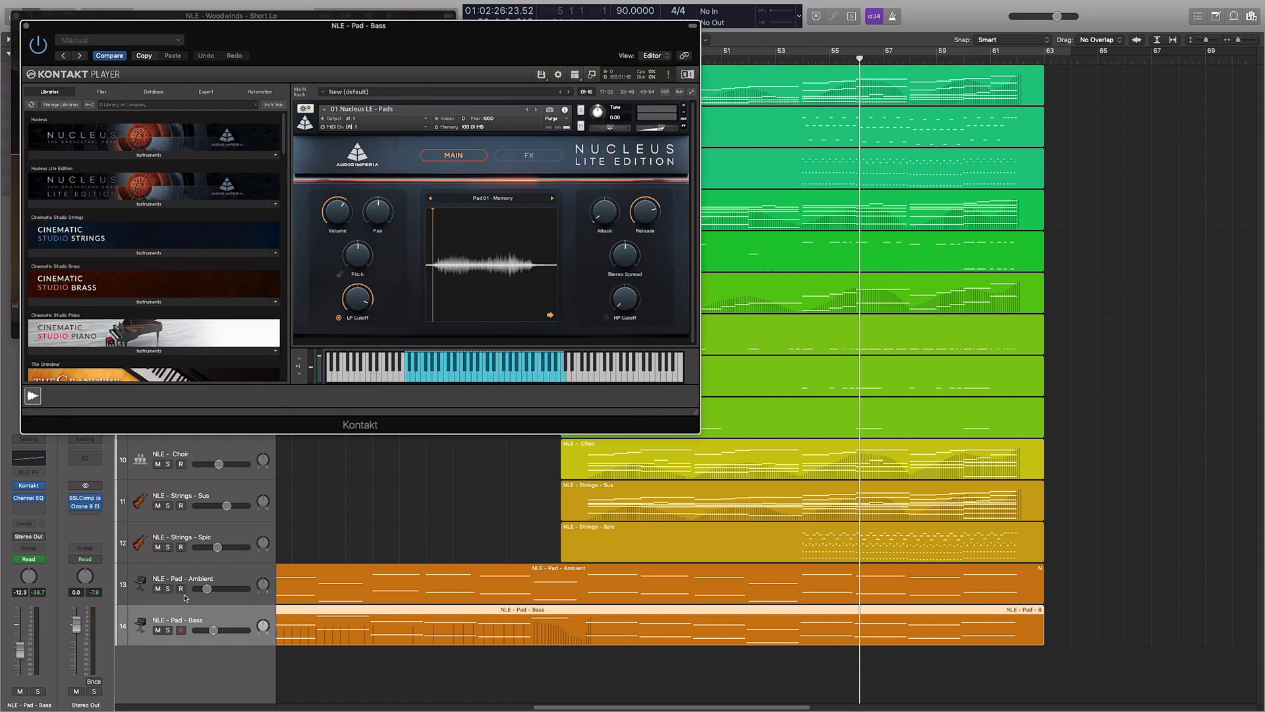
pyautogui.click(28, 498)
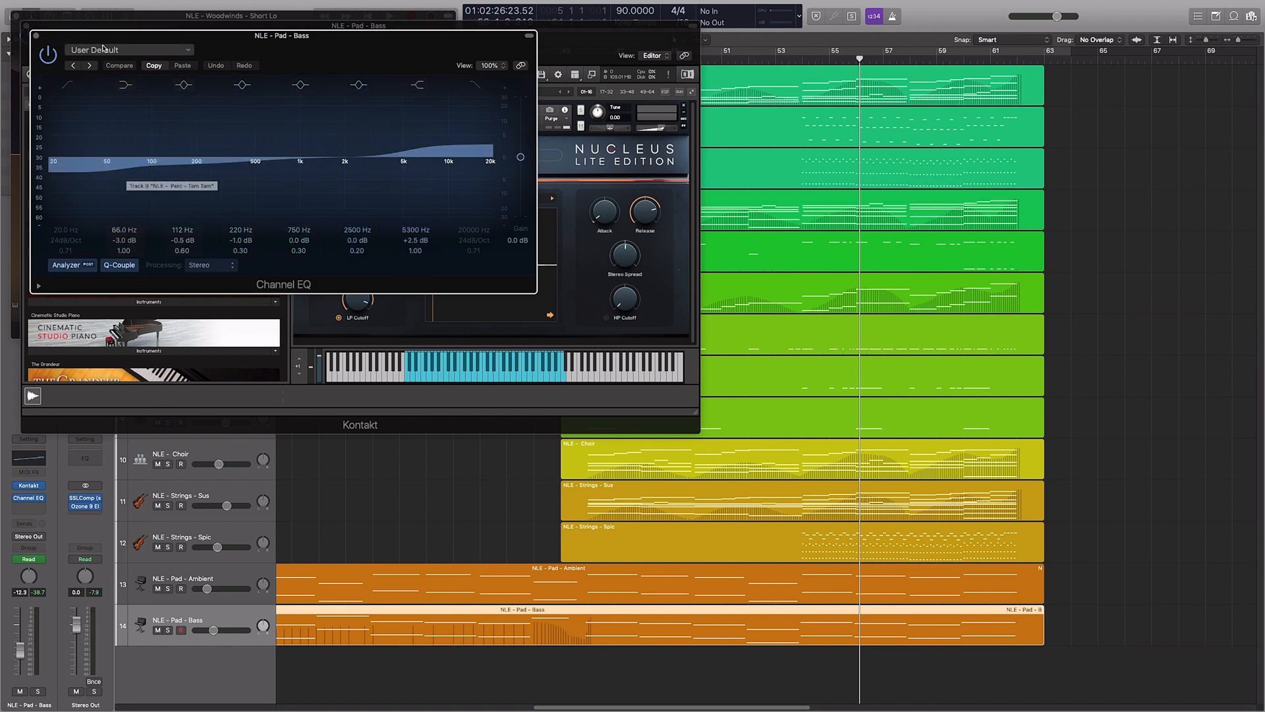
pyautogui.click(36, 35)
pyautogui.click(27, 25)
pyautogui.click(16, 16)
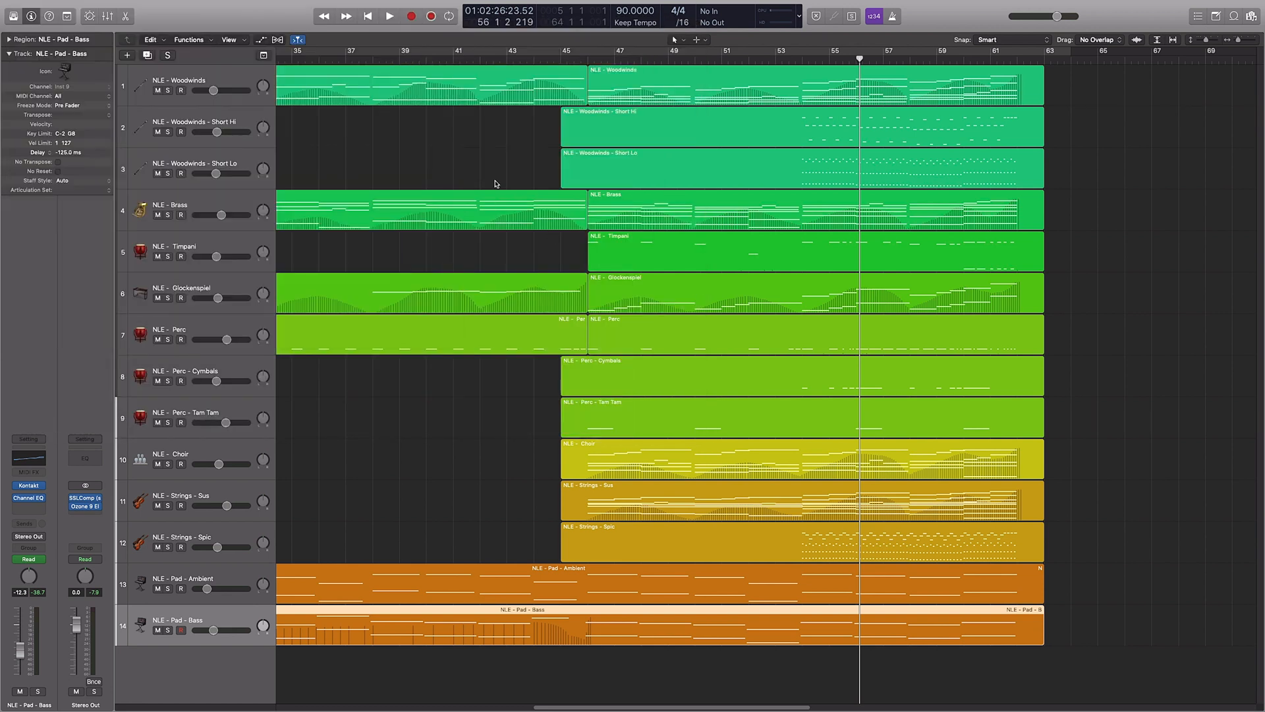
# - Move the playhead back to bar 5 at the start of the arrangement and select the NLE - Woodwinds track
pyautogui.press('super+Left')
pyautogui.hscroll(-10, 426, 161)
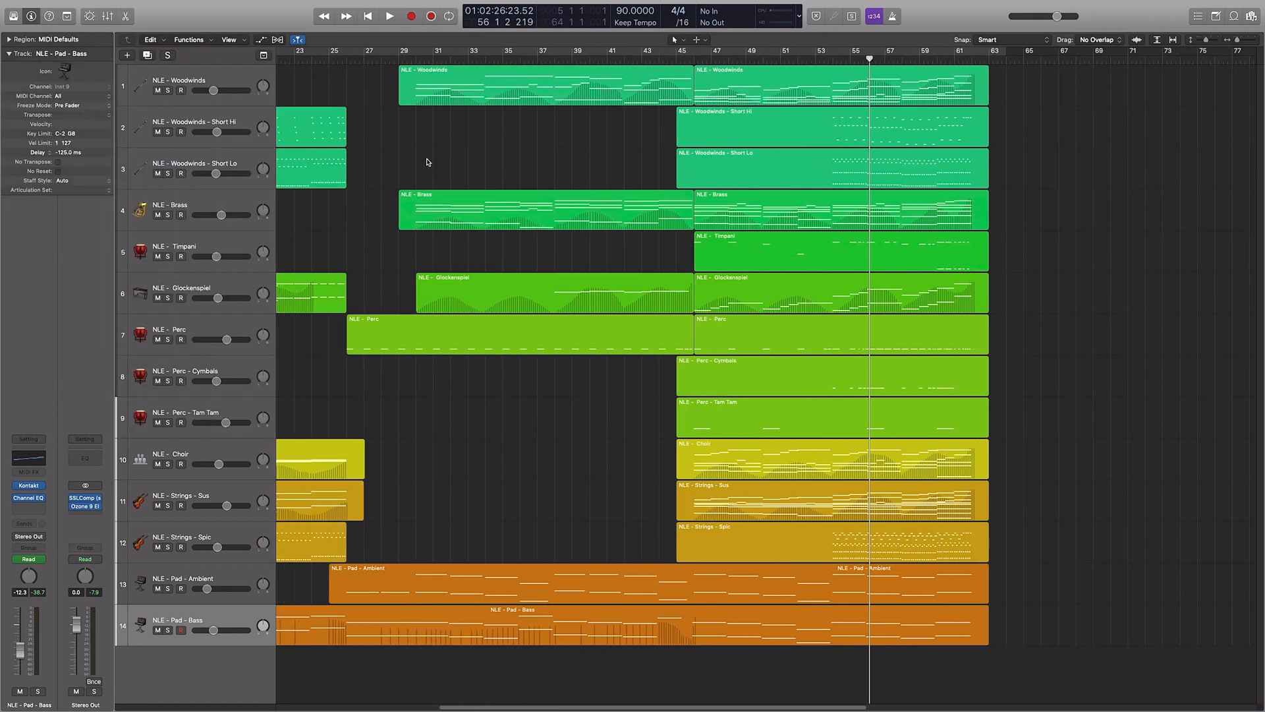
pyautogui.press('super+Left')
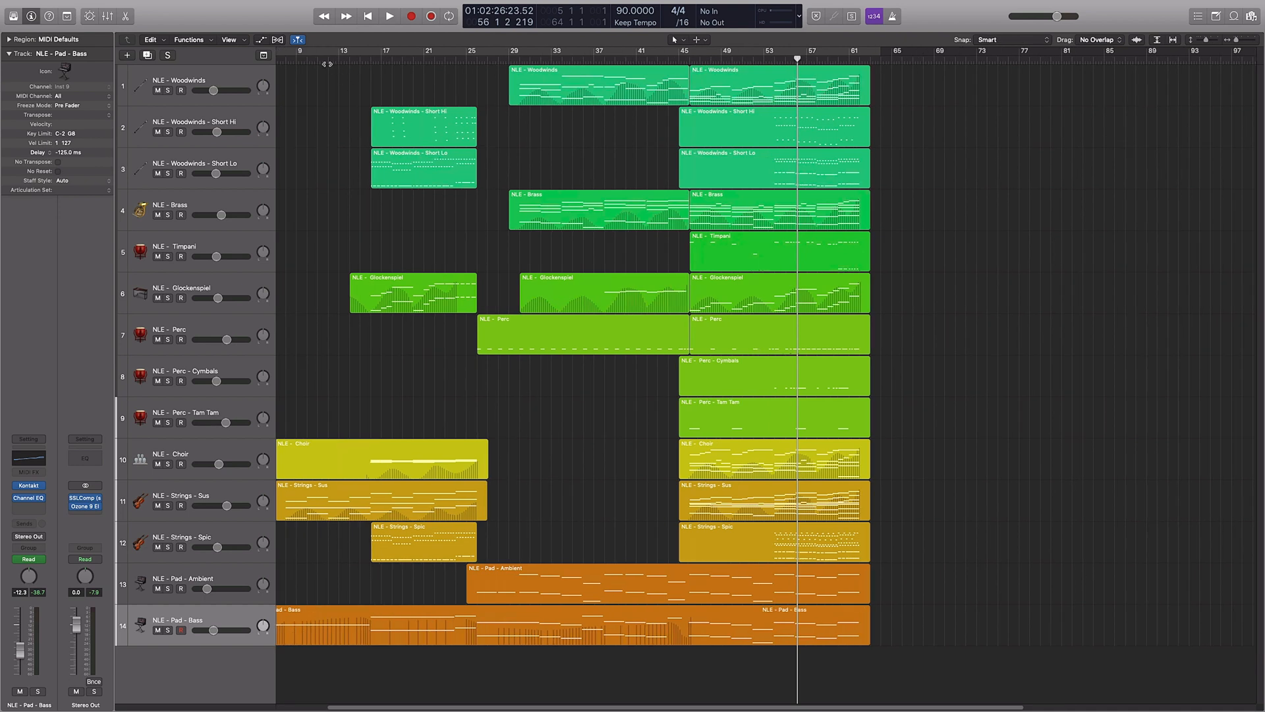
pyautogui.hscroll(-3, 659, 356)
pyautogui.click(323, 61)
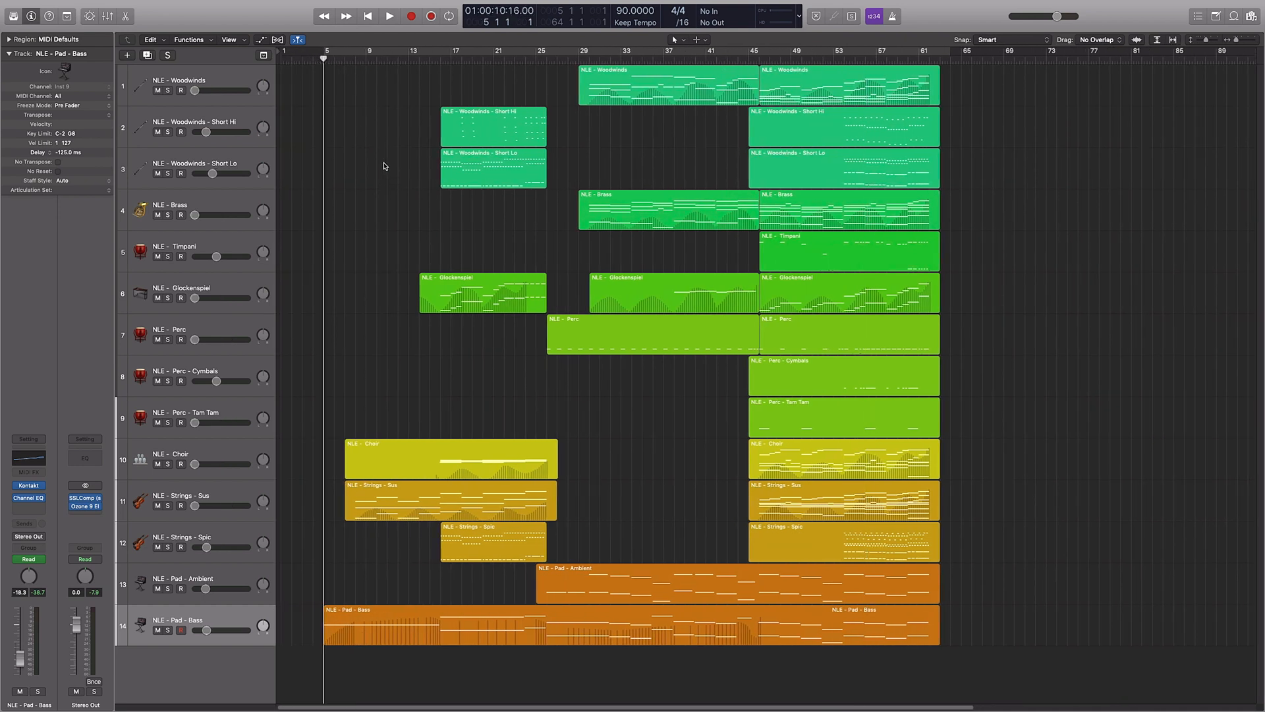
pyautogui.press('super+Right')
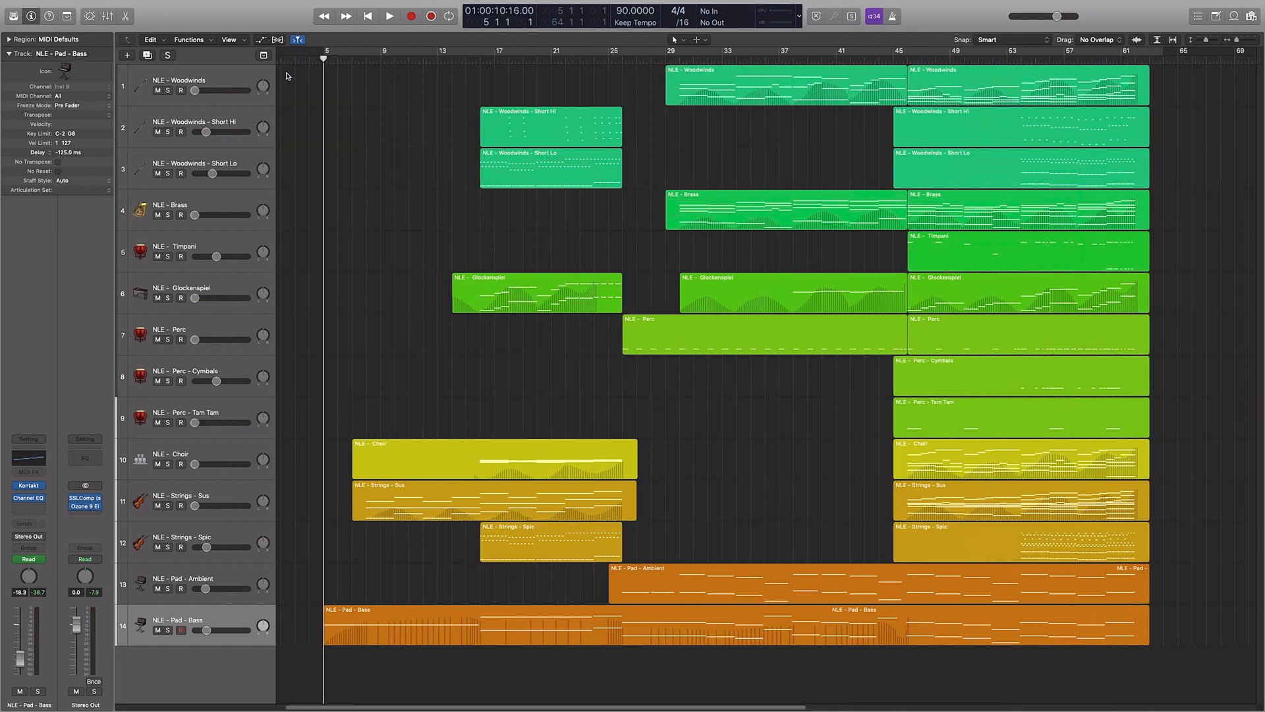
pyautogui.click(247, 71)
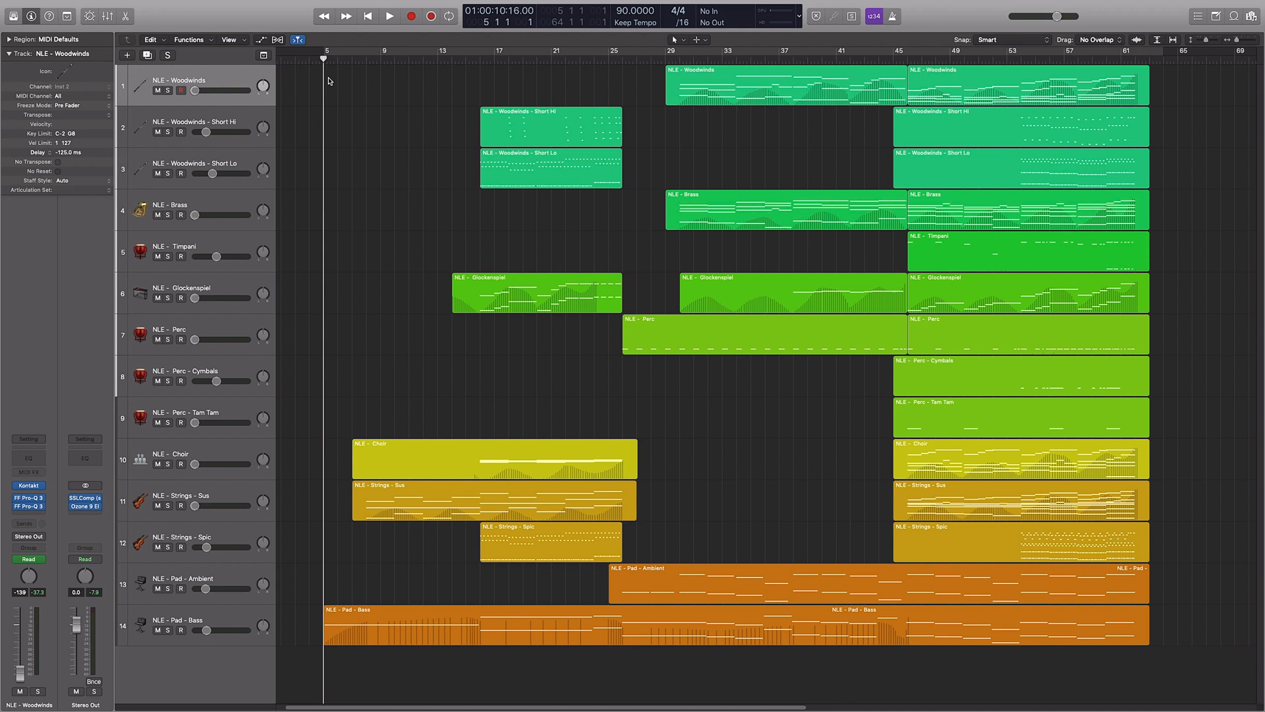
# - Select all regions on all 14 tracks and display their notes together in the Piano Roll, fitting the whole piece in view
pyautogui.moveTo(329, 80); pyautogui.dragTo(1189, 667)
pyautogui.press('p')
pyautogui.press('super+Left')
pyautogui.press('super+Left')
pyautogui.press('super+Left')
pyautogui.press('super+Left')
pyautogui.press('super+Left')
pyautogui.press('super+Left')
pyautogui.press('super+Left')
pyautogui.press('super+Left')
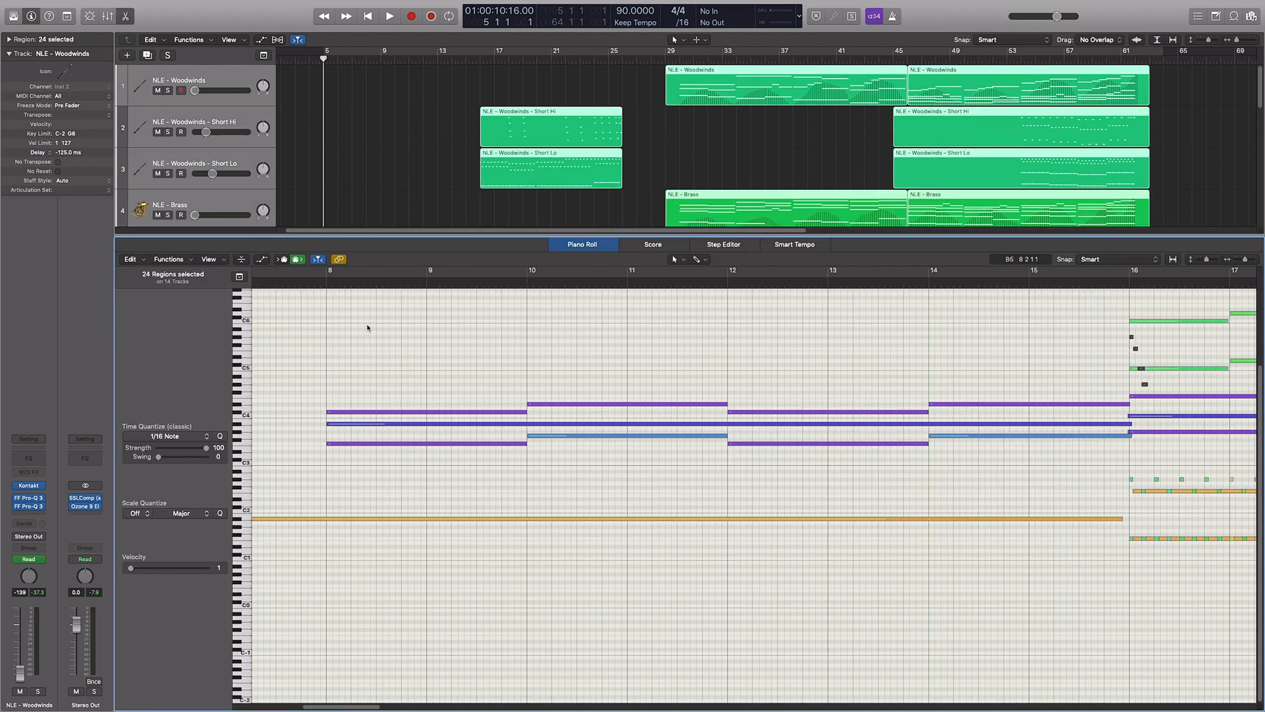
pyautogui.press('super+Up')
pyautogui.press('super+Left')
pyautogui.press('super+Left')
pyautogui.press('super+Left')
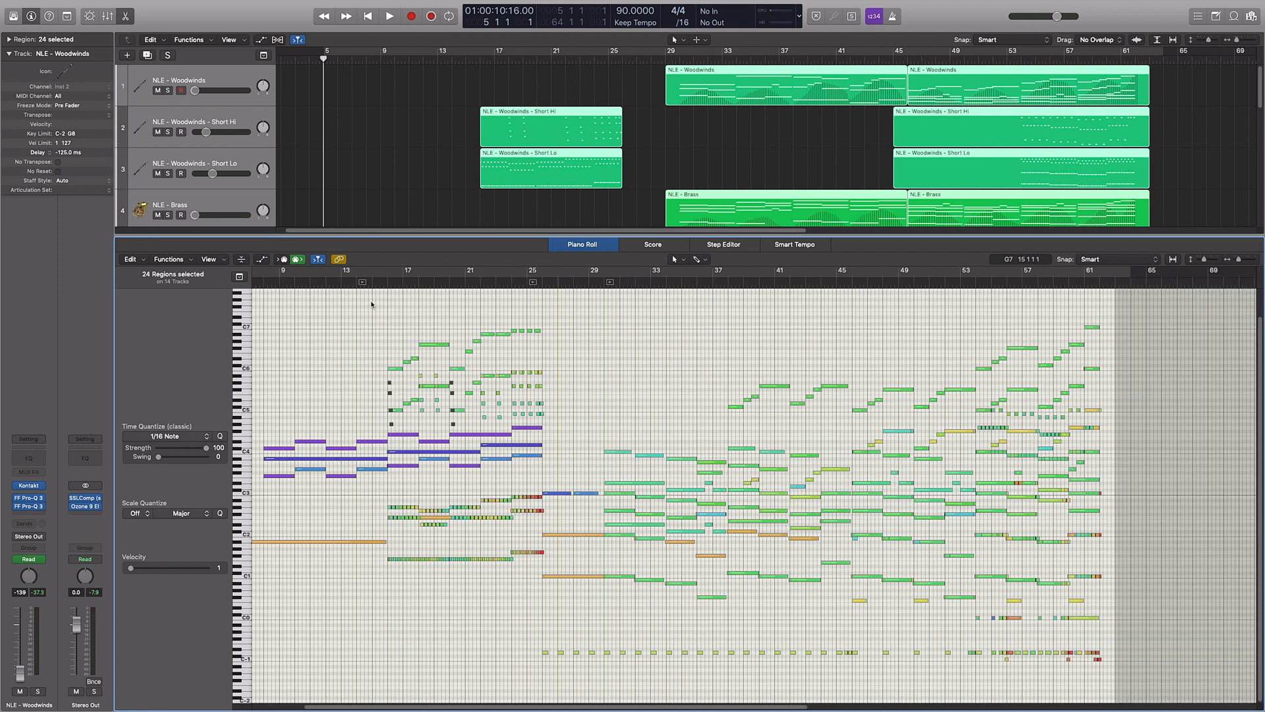
# - Enlarge the Piano Roll editor and frame the opening notes from bar 5 to about bar 25
pyautogui.moveTo(329, 240); pyautogui.dragTo(309, 123)
pyautogui.press('super+Right')
pyautogui.press('super+Right')
pyautogui.press('super+Right')
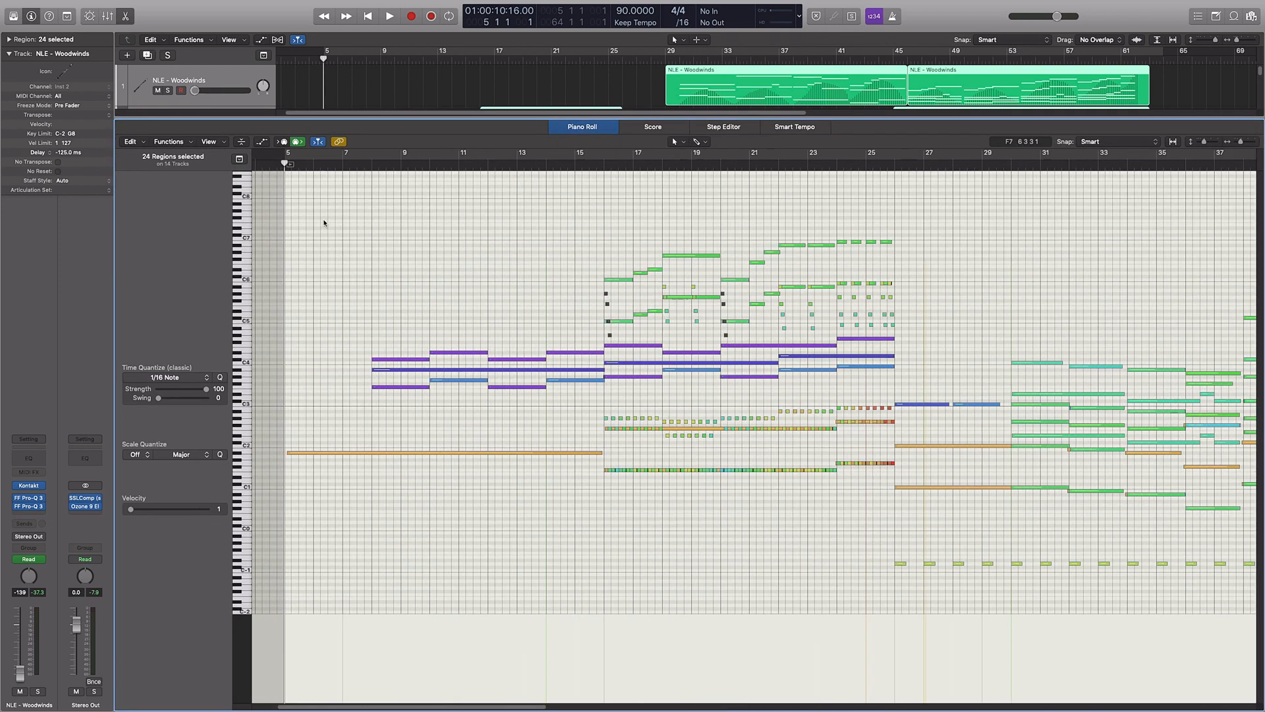
pyautogui.press('super+Right')
pyautogui.press('super+Right')
pyautogui.press('super+Right')
pyautogui.press('super+Down')
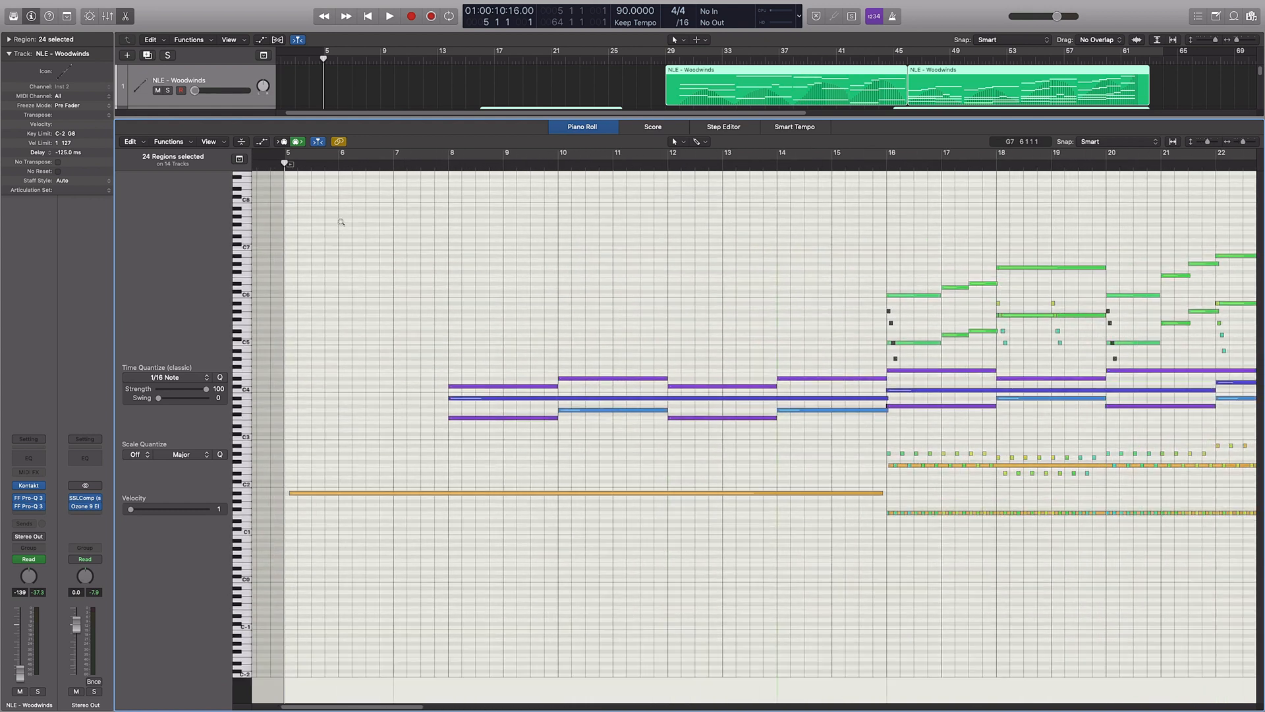
pyautogui.press('super+Left')
pyautogui.press('super+Left')
pyautogui.press('super+Right')
pyautogui.press('super+Down')
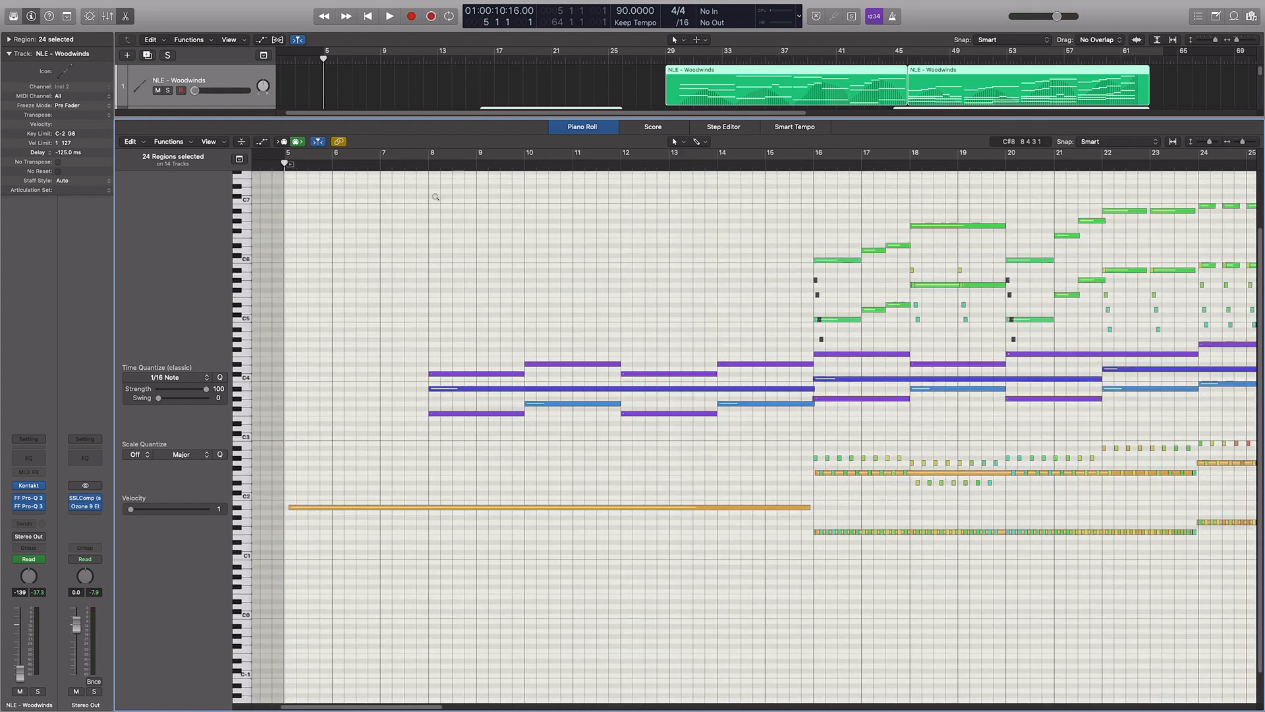
pyautogui.scroll(3, 433, 194)
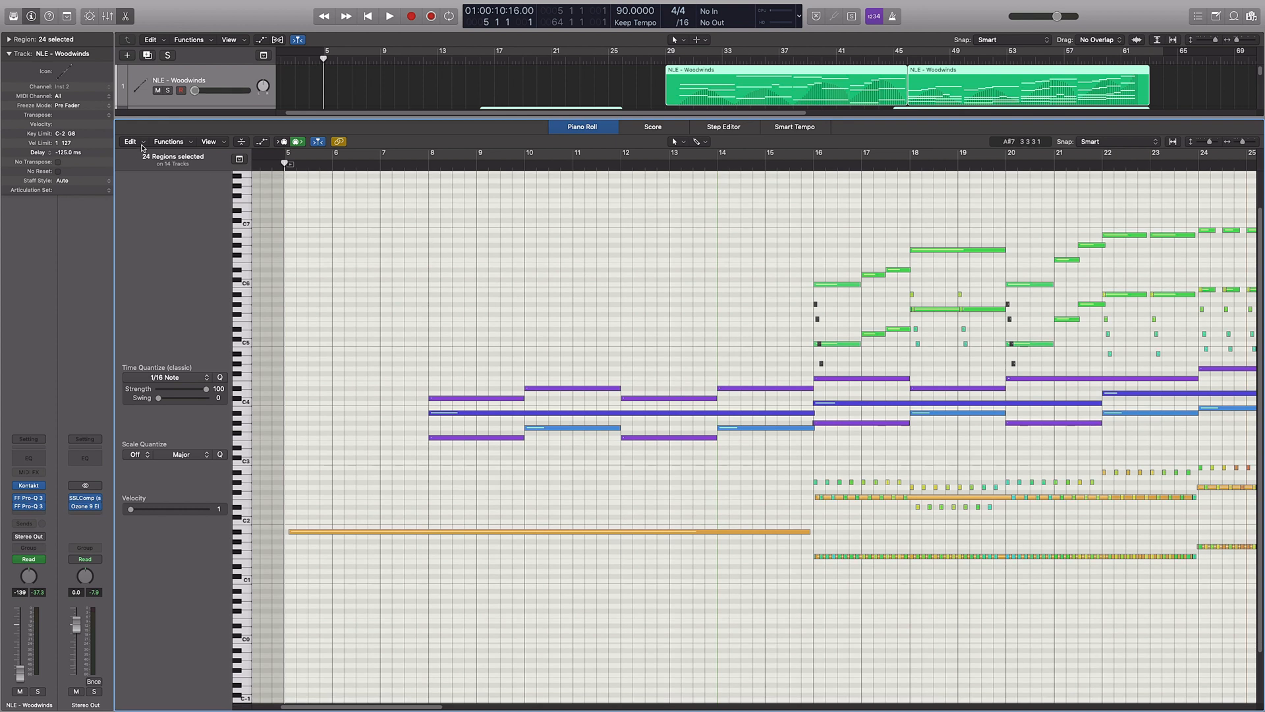
# - Play the full arrangement from bar 5 and follow the combined notes in a further enlarged Piano Roll
pyautogui.click(169, 142)
pyautogui.click(209, 141)
pyautogui.click(470, 253)
pyautogui.press('space')
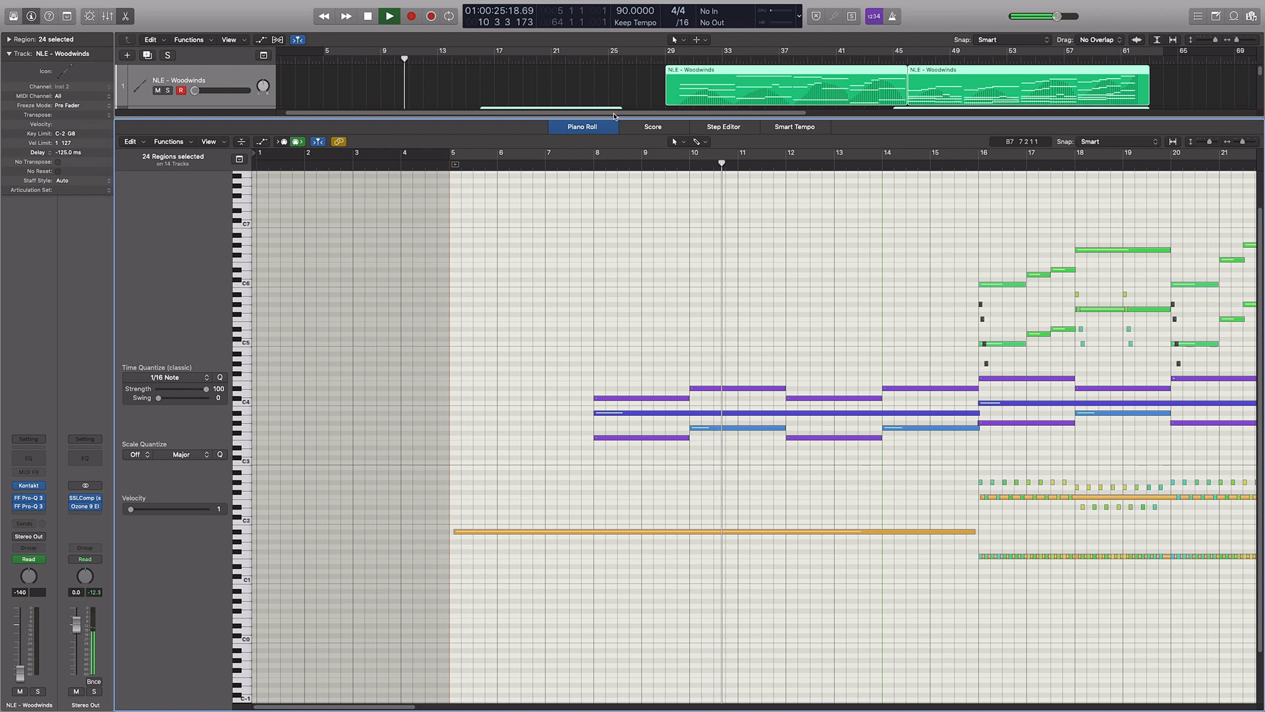
pyautogui.moveTo(614, 112); pyautogui.dragTo(618, 70)
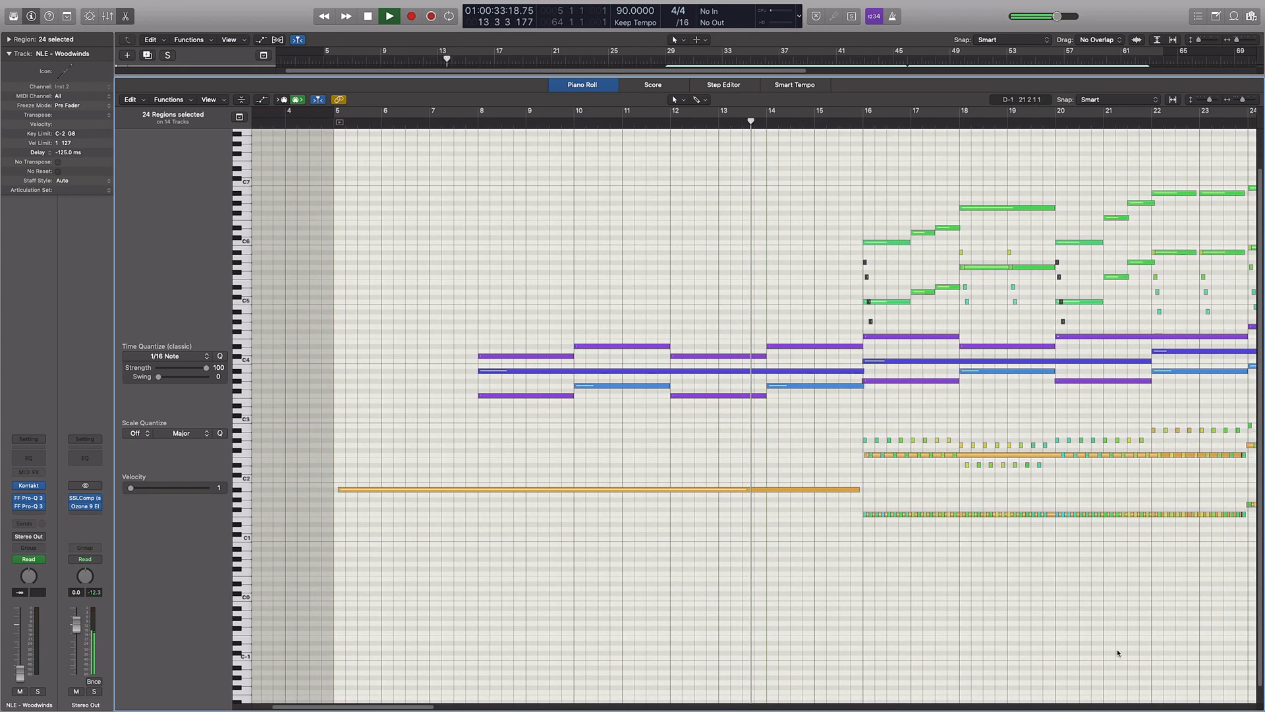
pyautogui.scroll(1, 1117, 652)
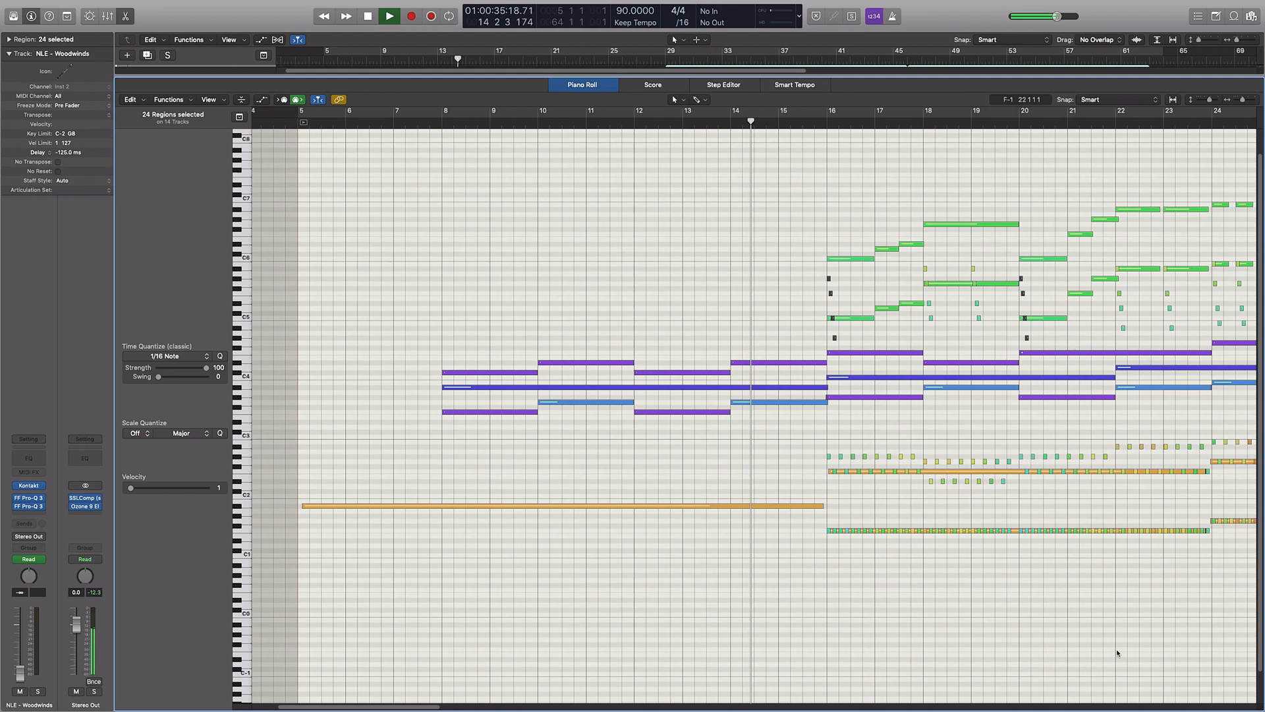